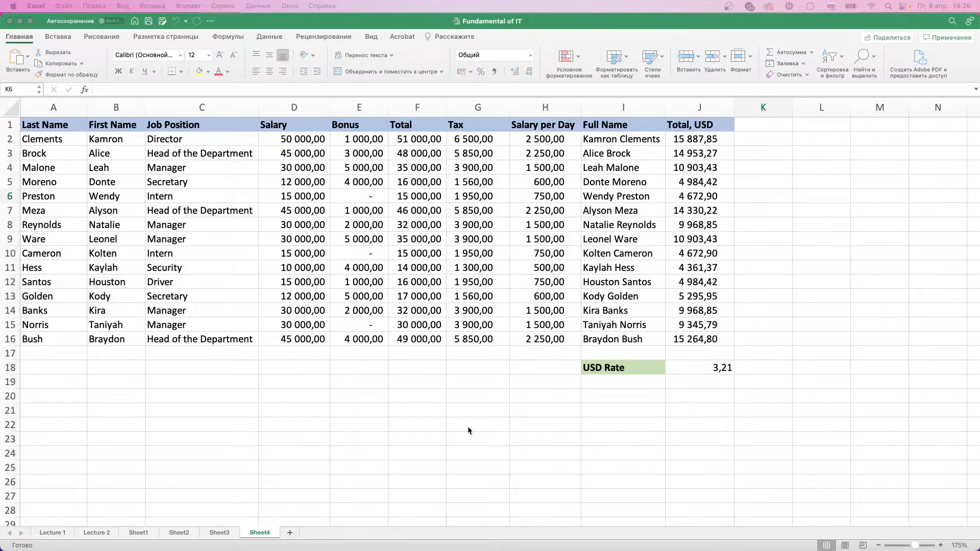
# Inspect the USD rate in J18 and how the Total, USD formula in J15 refers to it
pyautogui.click(703, 371)
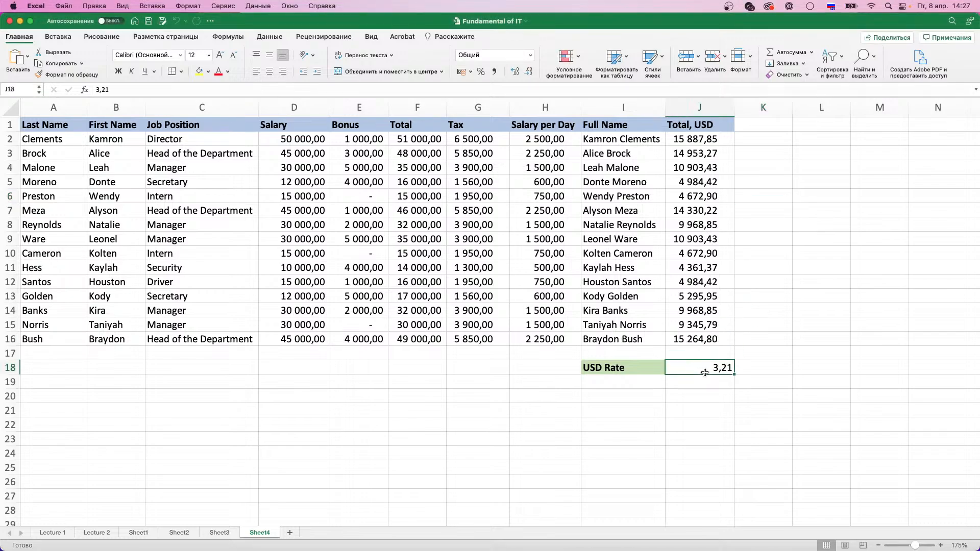
pyautogui.click(639, 372)
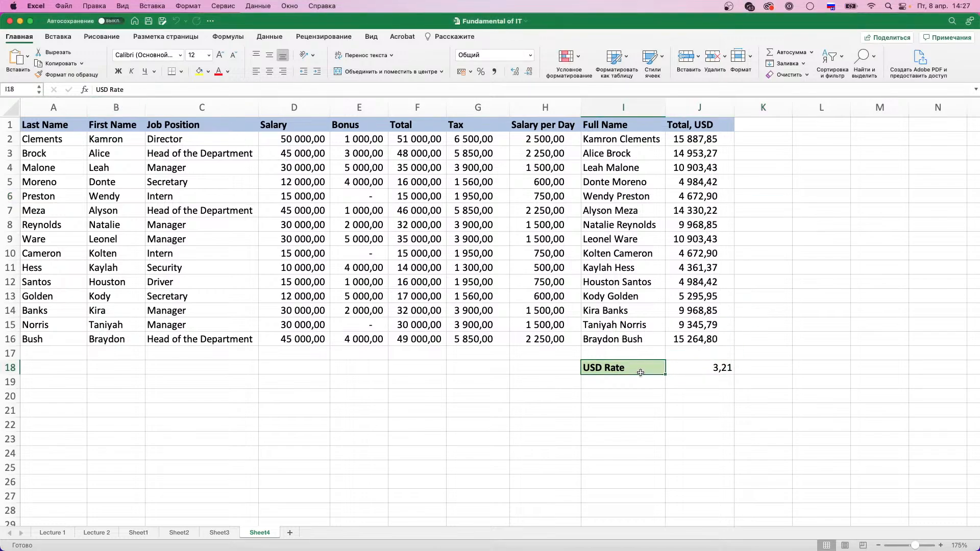
pyautogui.click(685, 322)
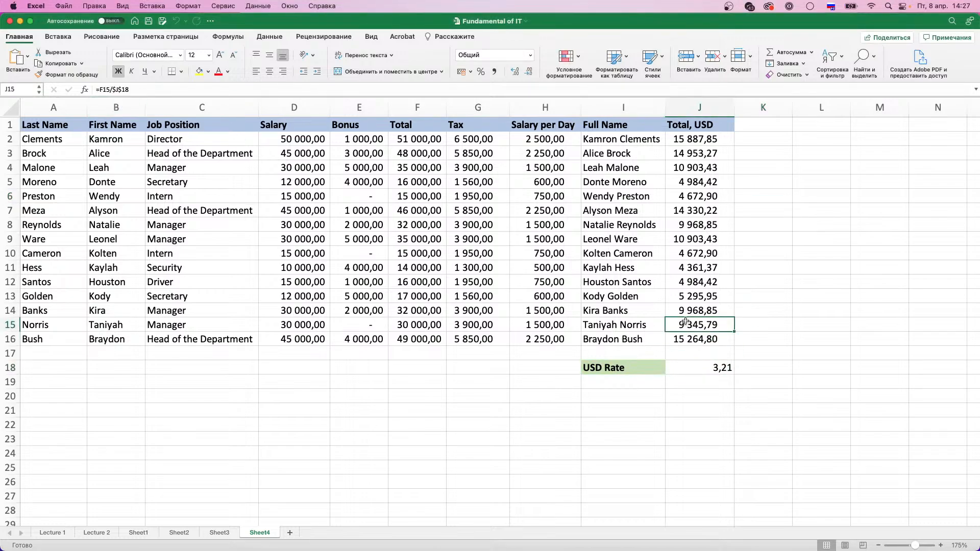
pyautogui.click(122, 88)
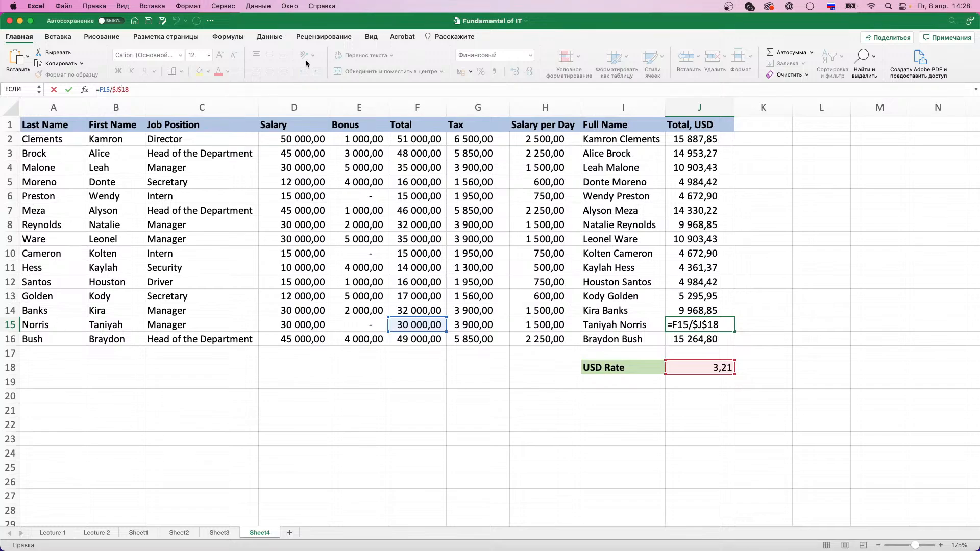
# Quit Excel without saving the changes to the Fundamental of IT workbook
pyautogui.press('super+q')
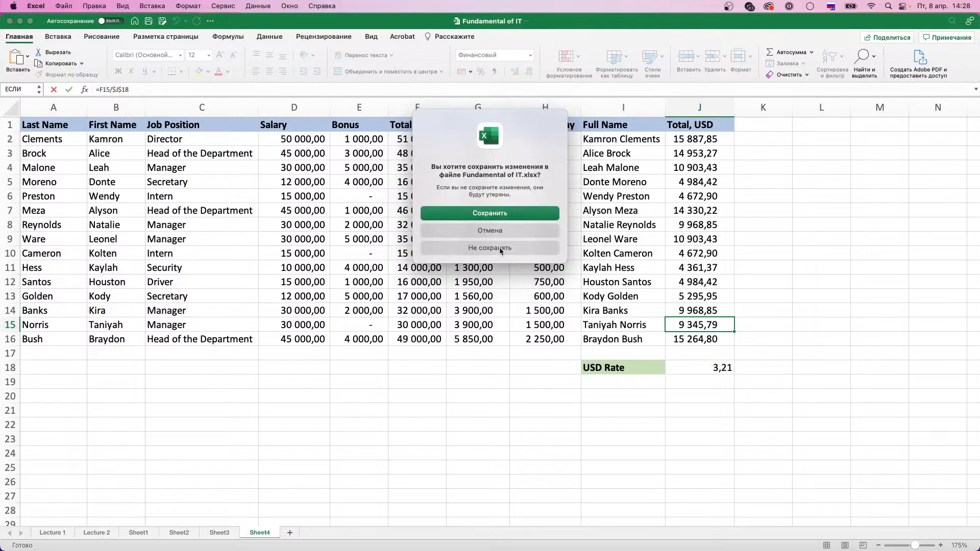
pyautogui.click(500, 249)
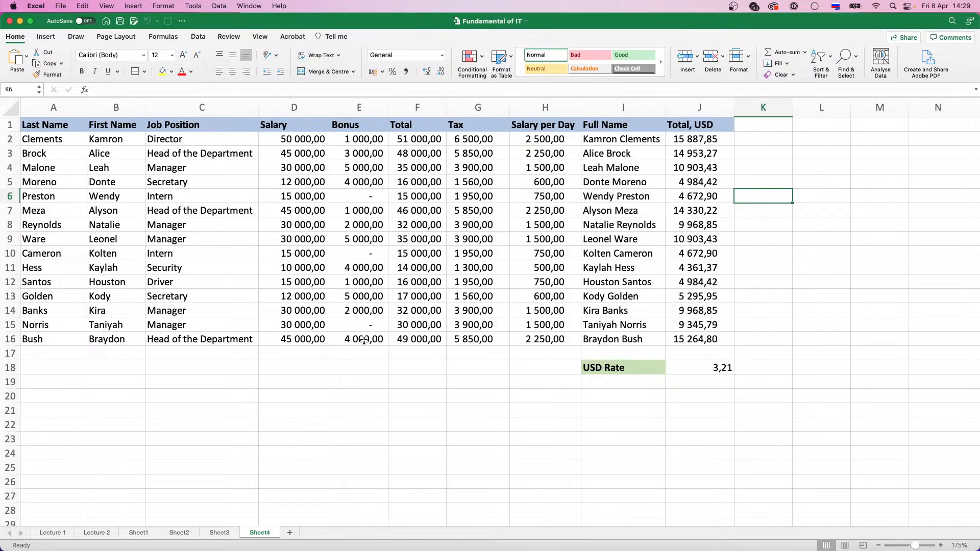
# Look through the function library categories: recently used, financial, logical, and date and time functions
pyautogui.click(164, 37)
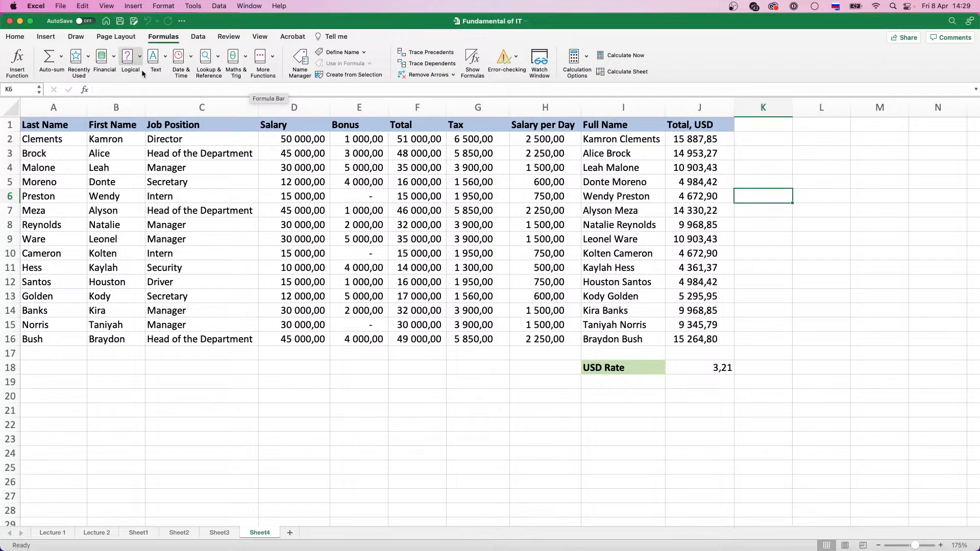
pyautogui.click(88, 58)
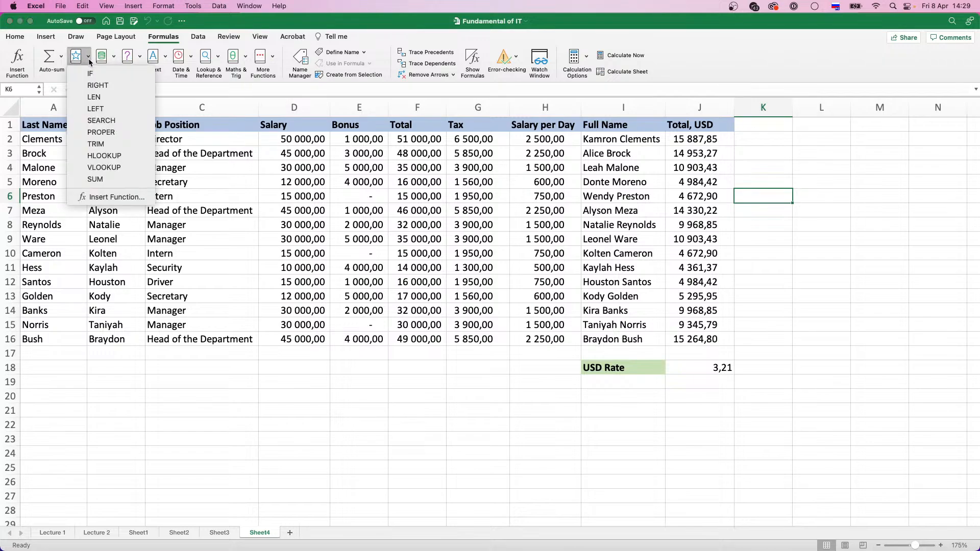
pyautogui.click(87, 58)
pyautogui.click(114, 58)
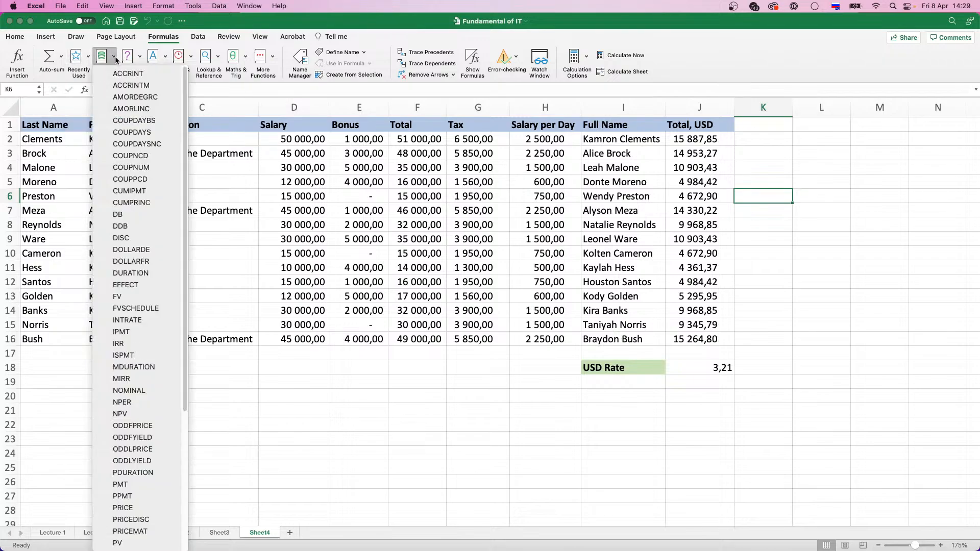
pyautogui.click(114, 58)
pyautogui.click(140, 56)
pyautogui.click(139, 57)
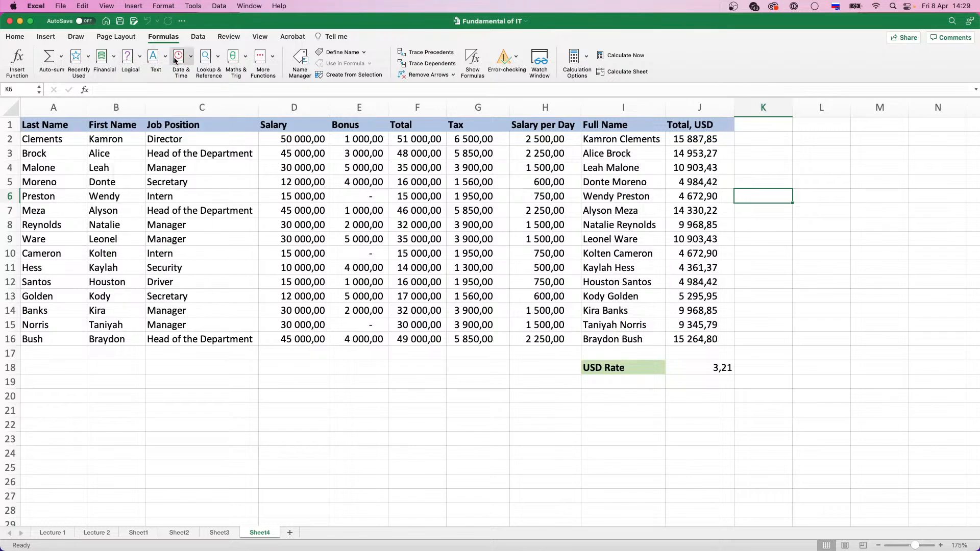
pyautogui.click(193, 56)
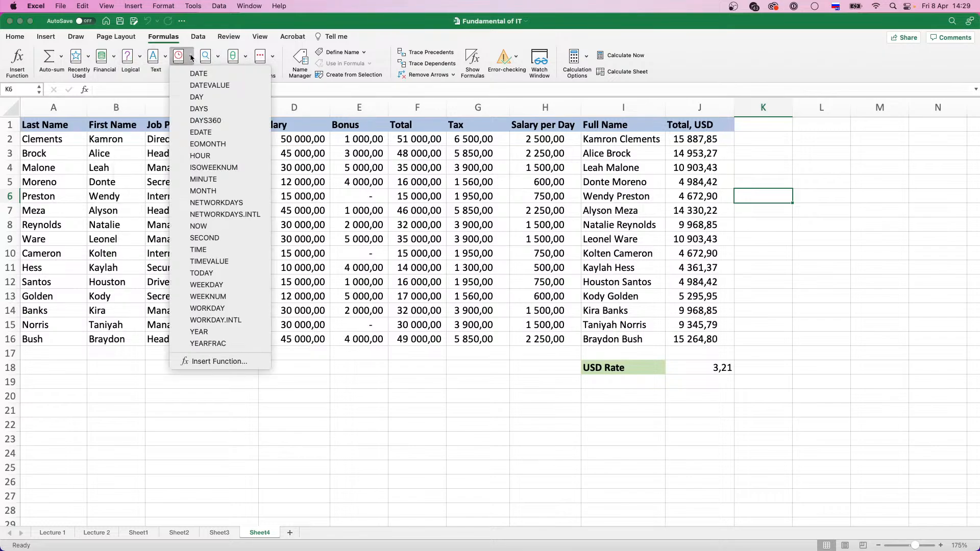
pyautogui.click(192, 57)
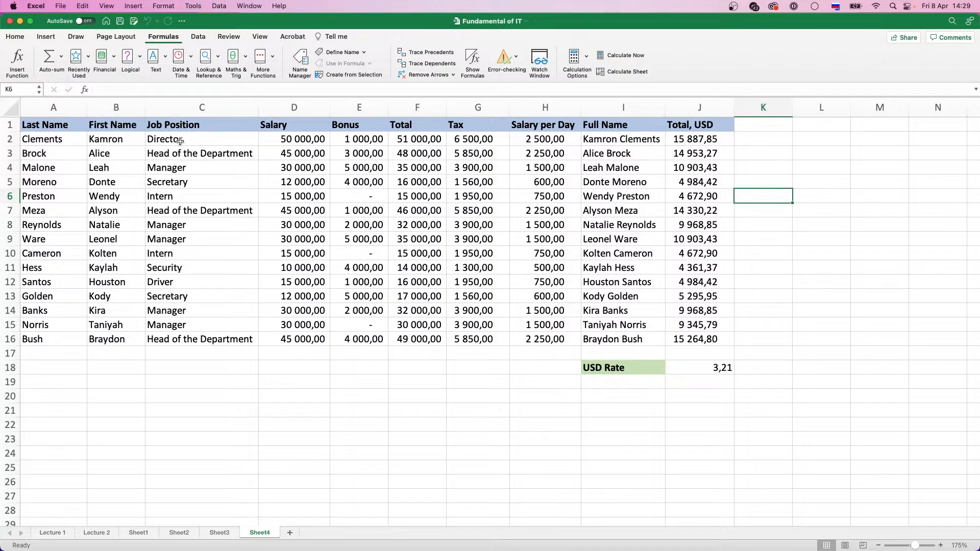
# Check the summary statistics of the Salary values in D2:D16
pyautogui.moveTo(178, 143); pyautogui.dragTo(178, 153)
pyautogui.moveTo(301, 139); pyautogui.dragTo(302, 337)
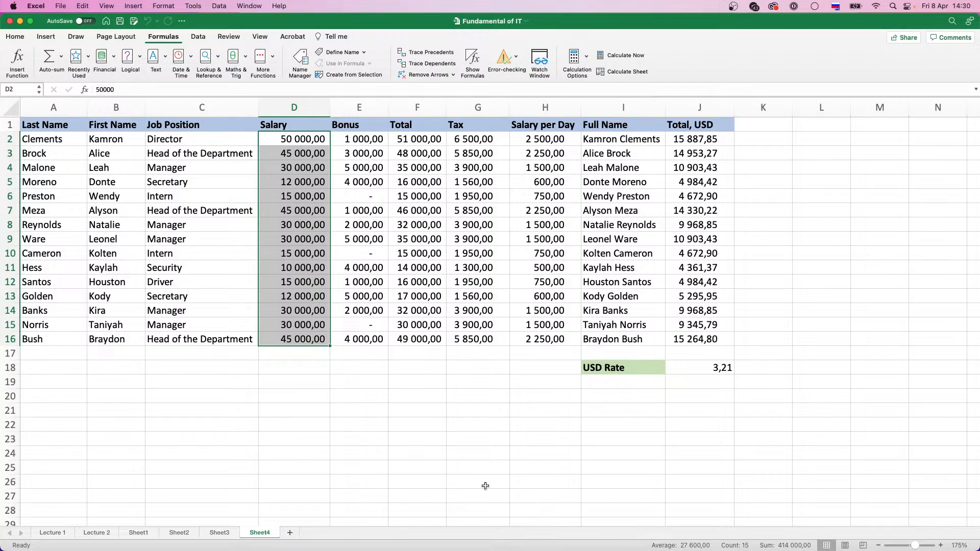
pyautogui.click(439, 427)
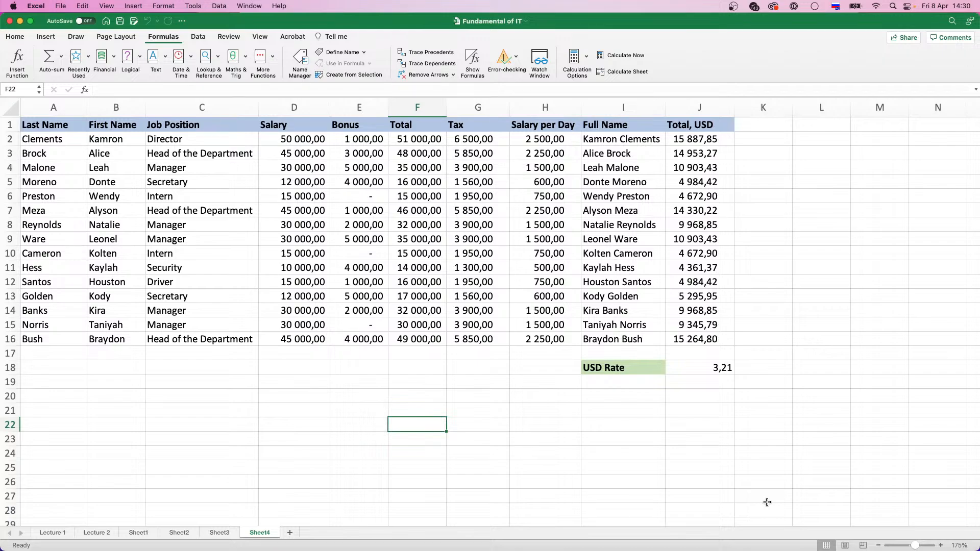
# Total the Salary values D2:D16 in cell D17 with AutoSum and check the summed range
pyautogui.click(301, 357)
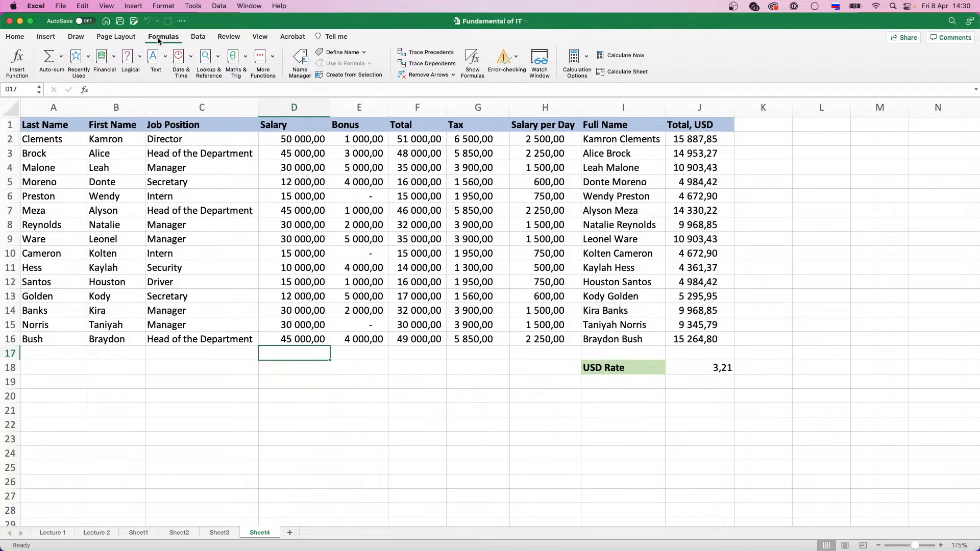
pyautogui.click(62, 58)
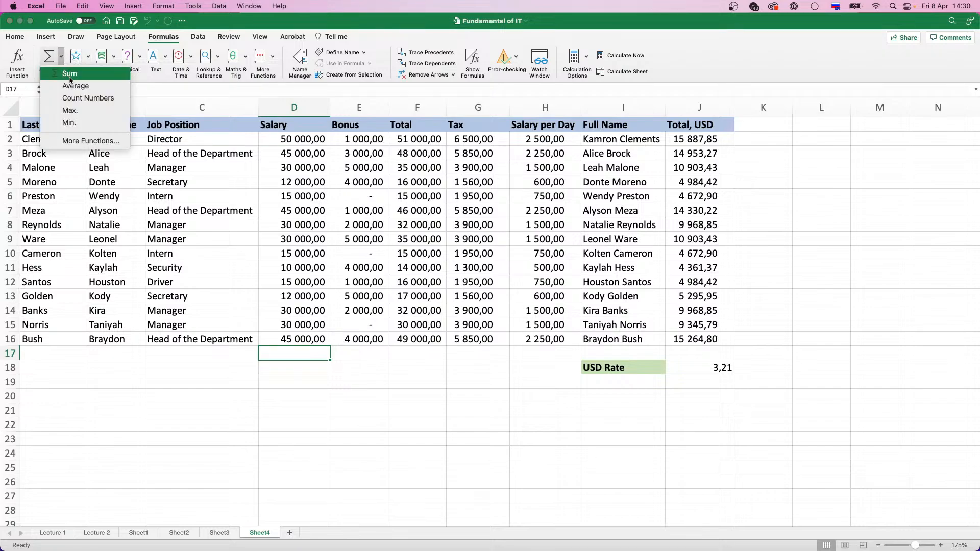
pyautogui.click(70, 78)
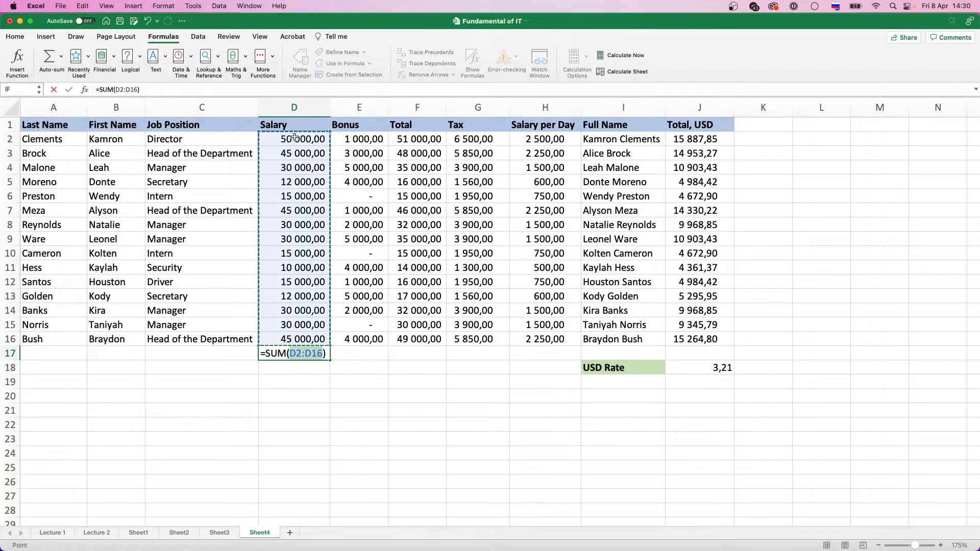
pyautogui.press('Return')
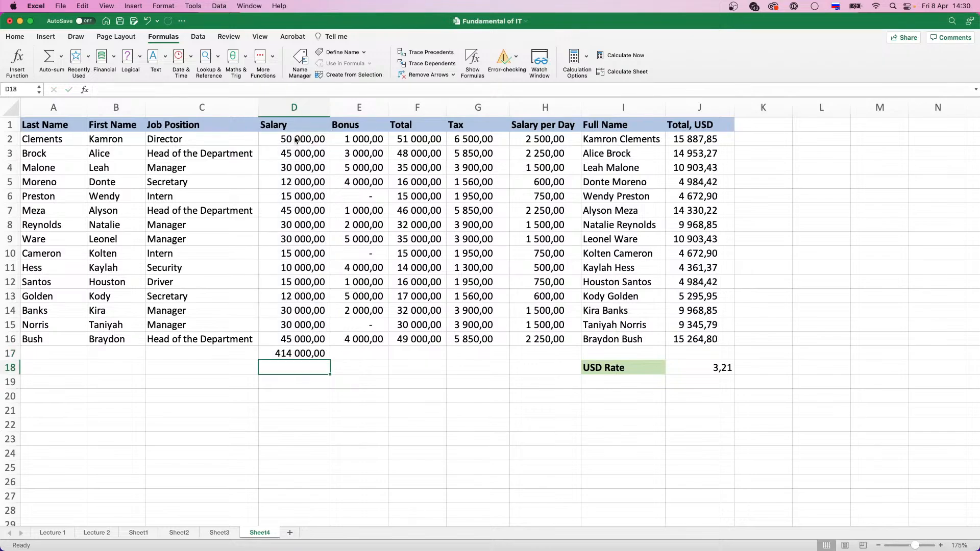
pyautogui.click(311, 353)
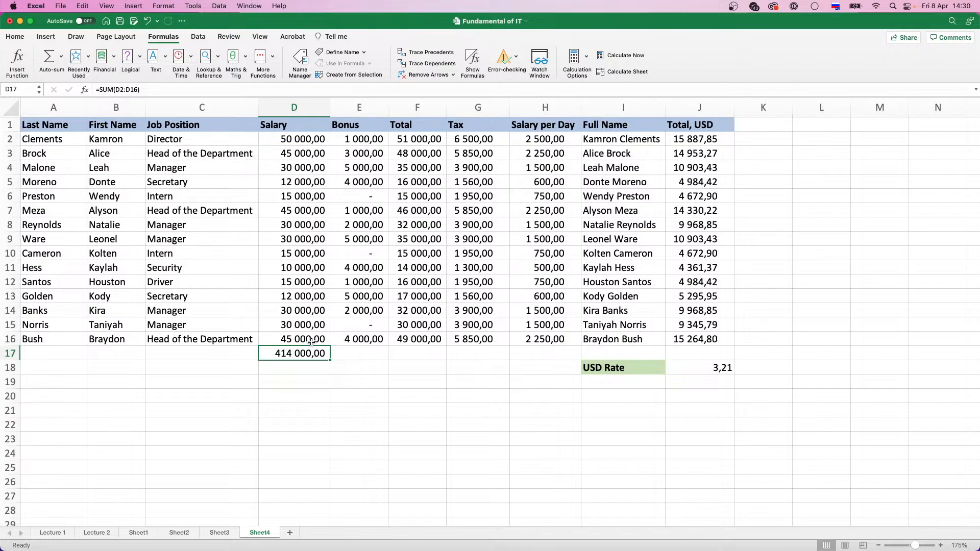
pyautogui.moveTo(309, 339); pyautogui.dragTo(292, 139)
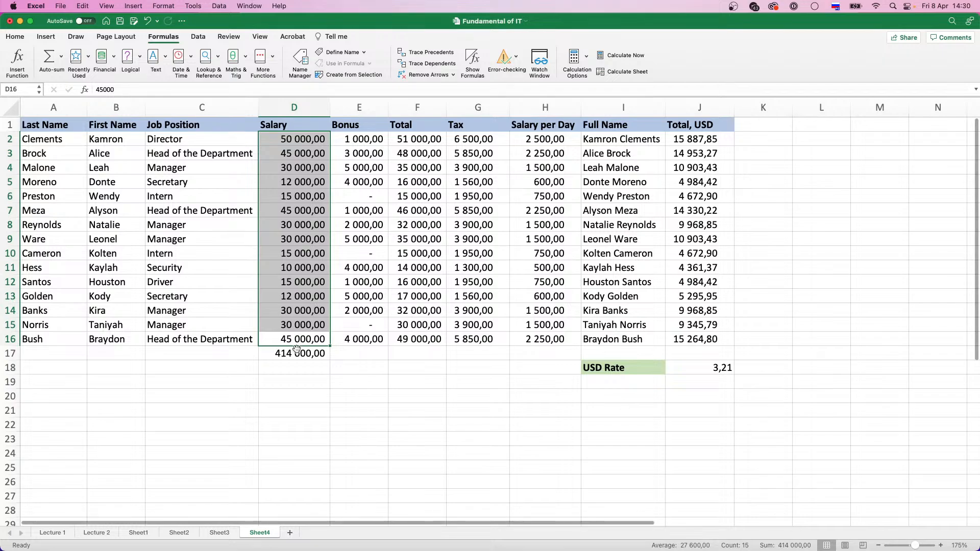
# Copy the sum formula from D17 across to E17:F17, widen column F slightly, and check the formula in F17
pyautogui.click(319, 353)
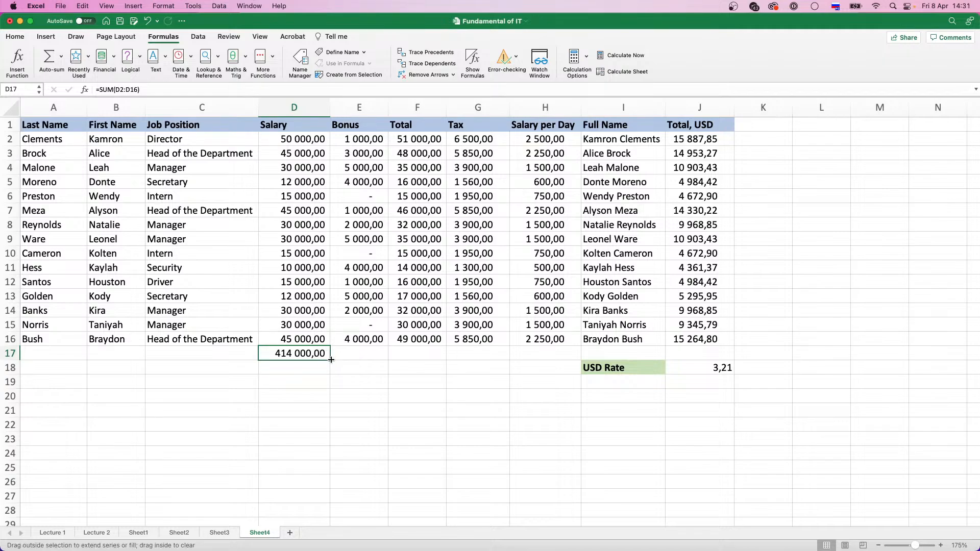
pyautogui.moveTo(331, 360); pyautogui.dragTo(425, 359)
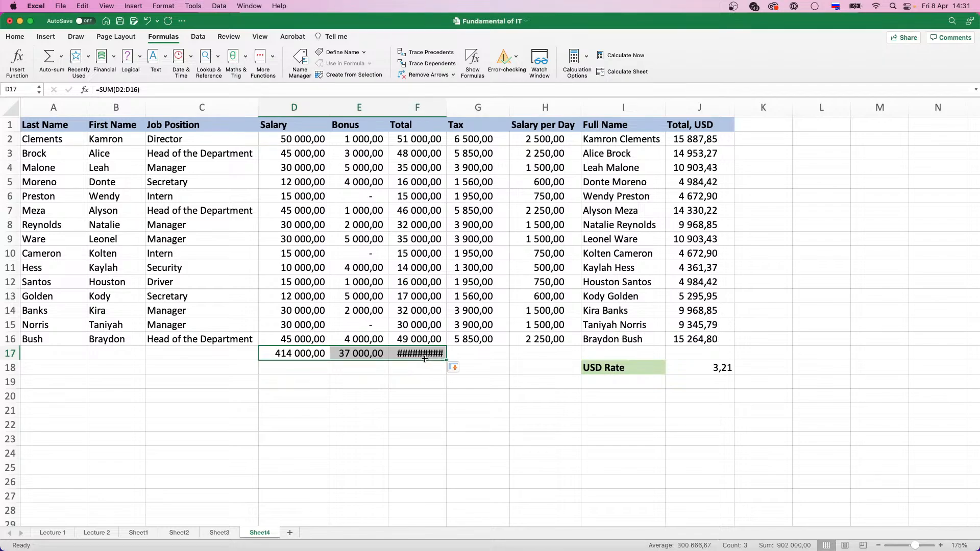
pyautogui.moveTo(447, 108); pyautogui.dragTo(450, 108)
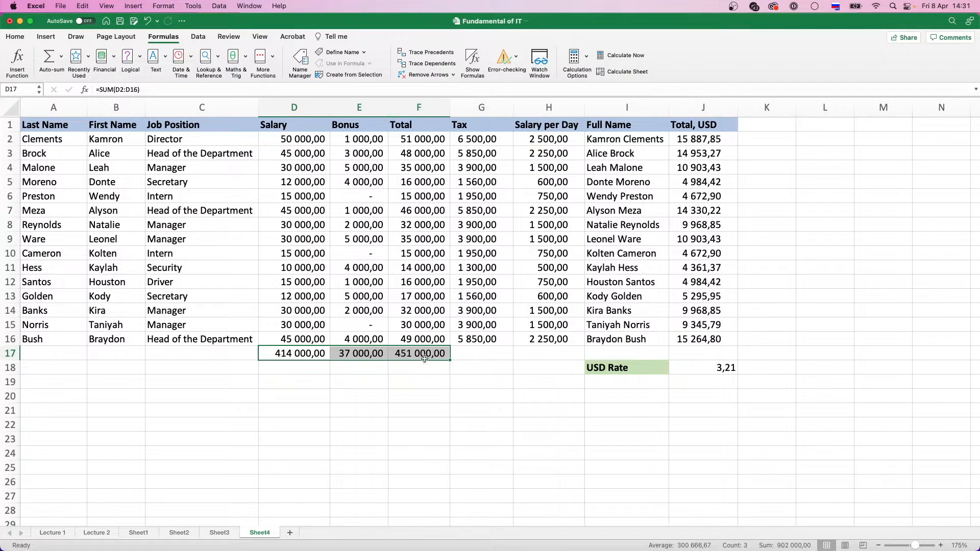
pyautogui.click(425, 357)
pyautogui.doubleClick(424, 355)
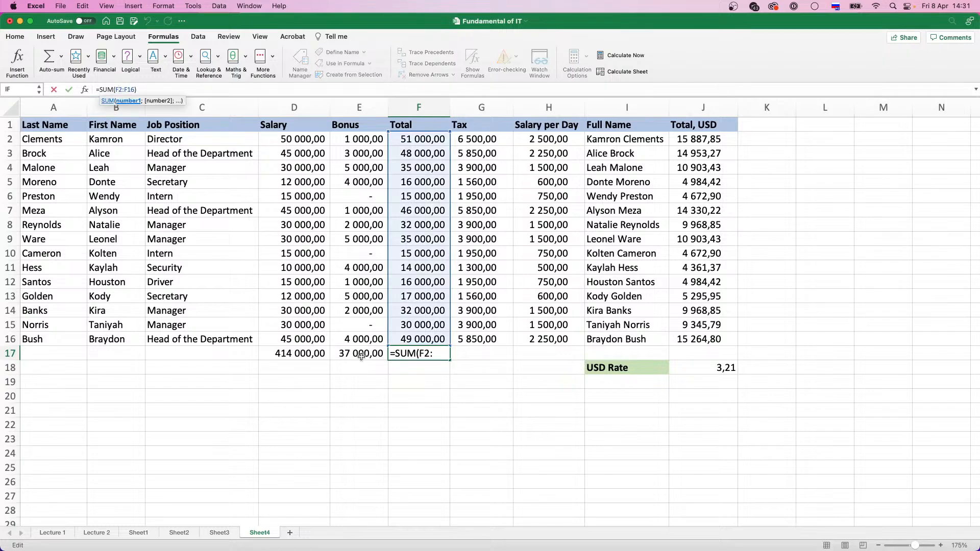
pyautogui.press('Escape')
# Clear the totals from row 17 in the Salary, Bonus and Total columns
pyautogui.click(311, 353)
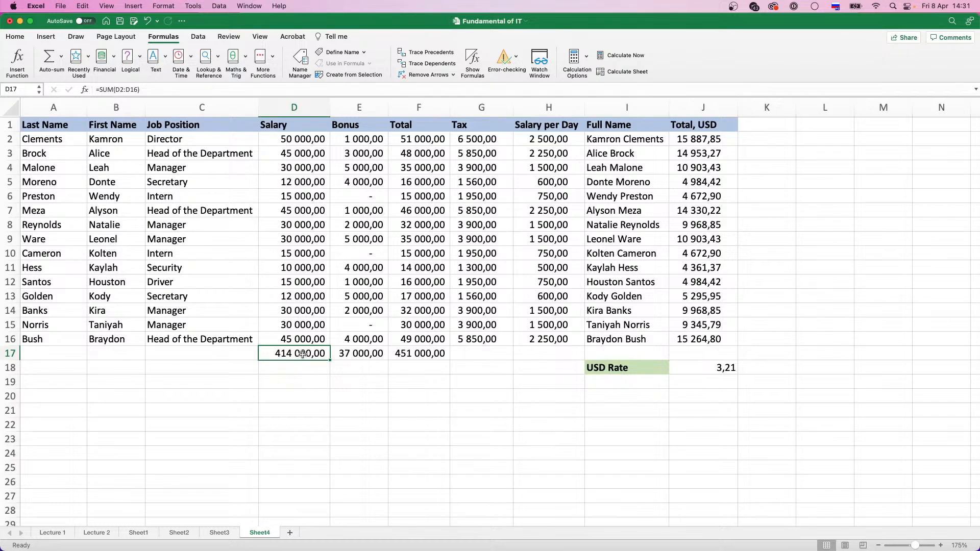
pyautogui.moveTo(311, 354); pyautogui.dragTo(411, 361)
pyautogui.press('Delete')
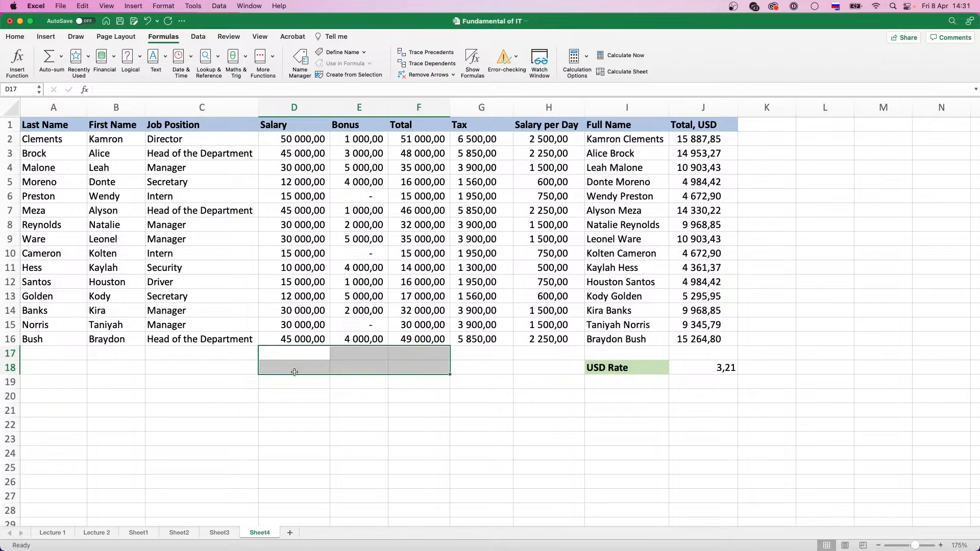
# Start a formula in D17 with the function name SUM, switching the keyboard input source to English
pyautogui.click(297, 355)
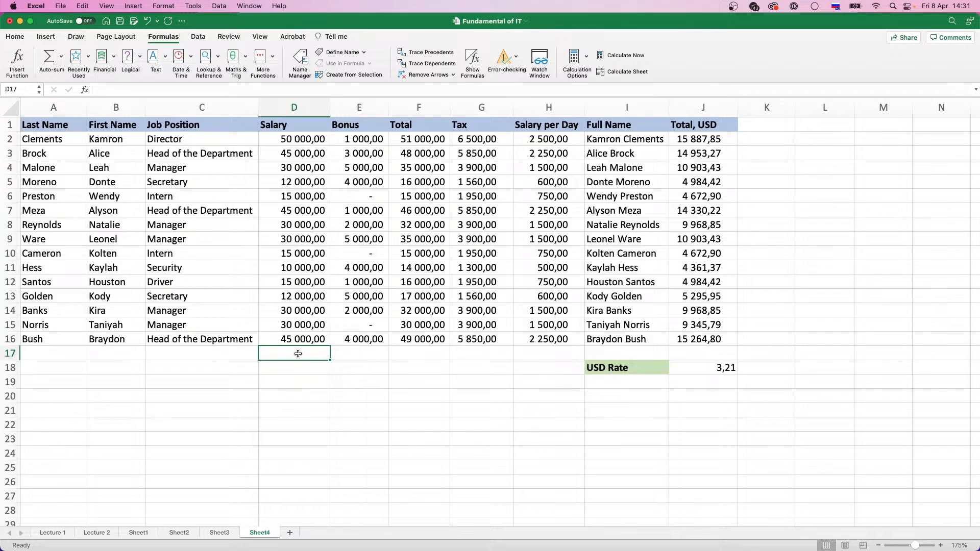
pyautogui.write('=')
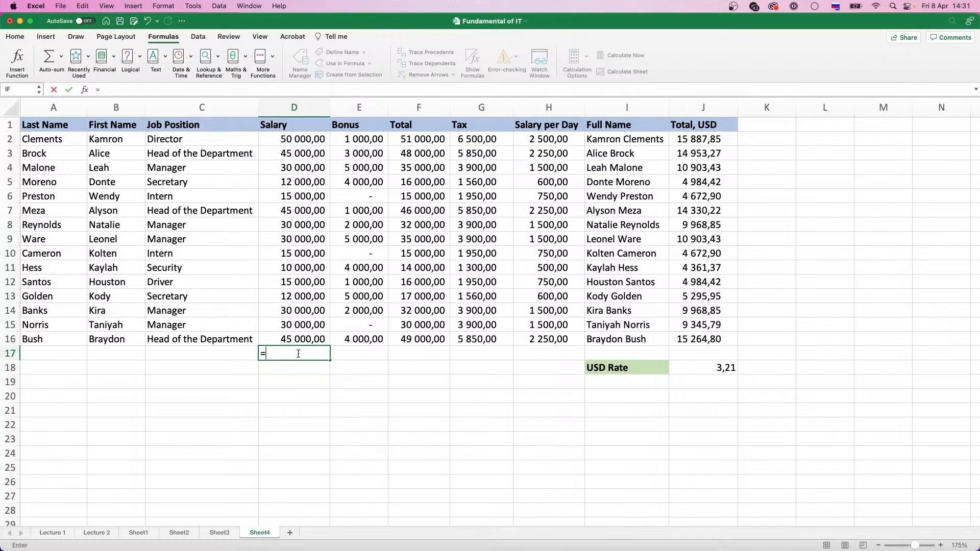
pyautogui.write('sum')
pyautogui.press('BackSpace')
pyautogui.press('BackSpace')
pyautogui.press('BackSpace')
pyautogui.write('sum')
pyautogui.press('BackSpace')
pyautogui.press('BackSpace')
pyautogui.press('BackSpace')
pyautogui.hotkey('ctrl', 'space')
pyautogui.write('SUM')
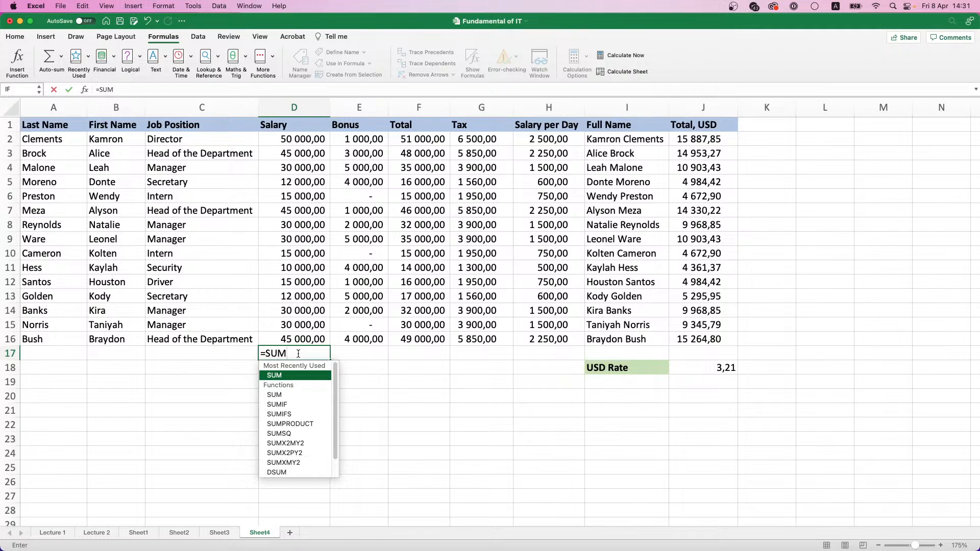
# Choose SUM from the suggested functions and total the salaries in D2:D16
pyautogui.press('Down')
pyautogui.press('Down')
pyautogui.press('Down')
pyautogui.press('Down')
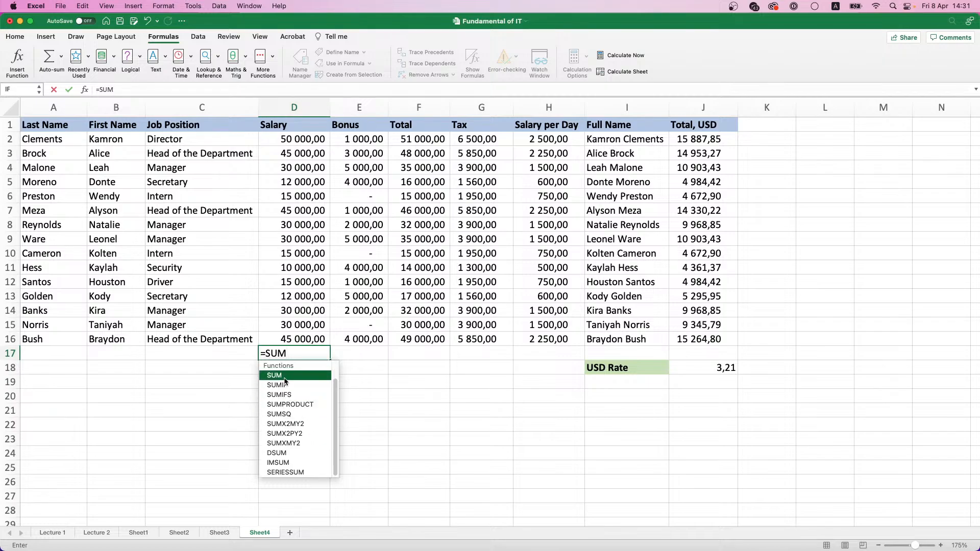
pyautogui.scroll(1, 285, 381)
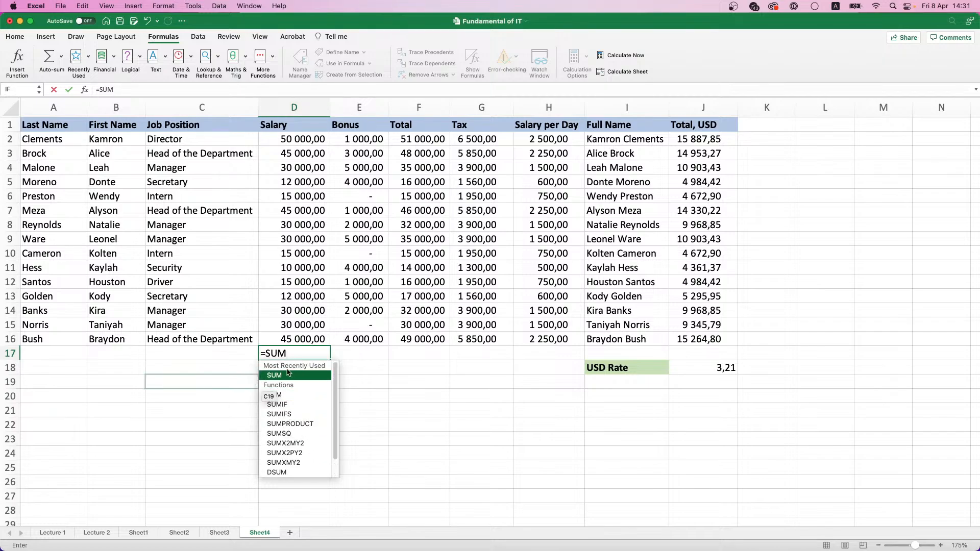
pyautogui.doubleClick(274, 375)
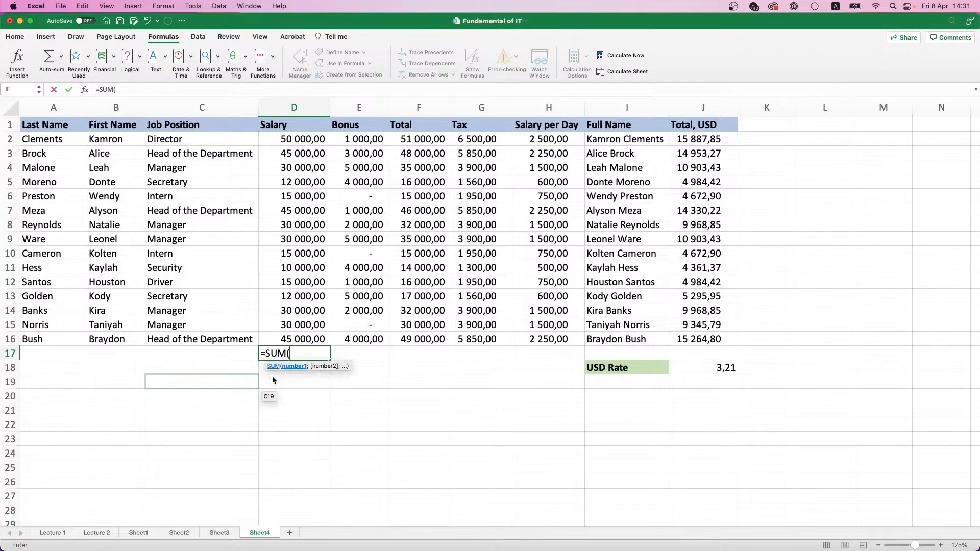
pyautogui.click(297, 341)
pyautogui.moveTo(297, 341); pyautogui.dragTo(292, 143)
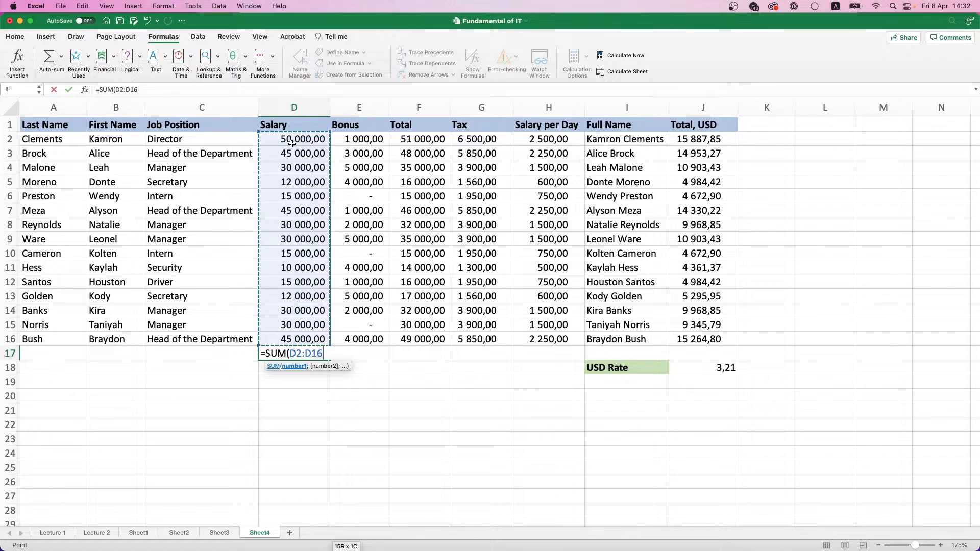
pyautogui.press('Return')
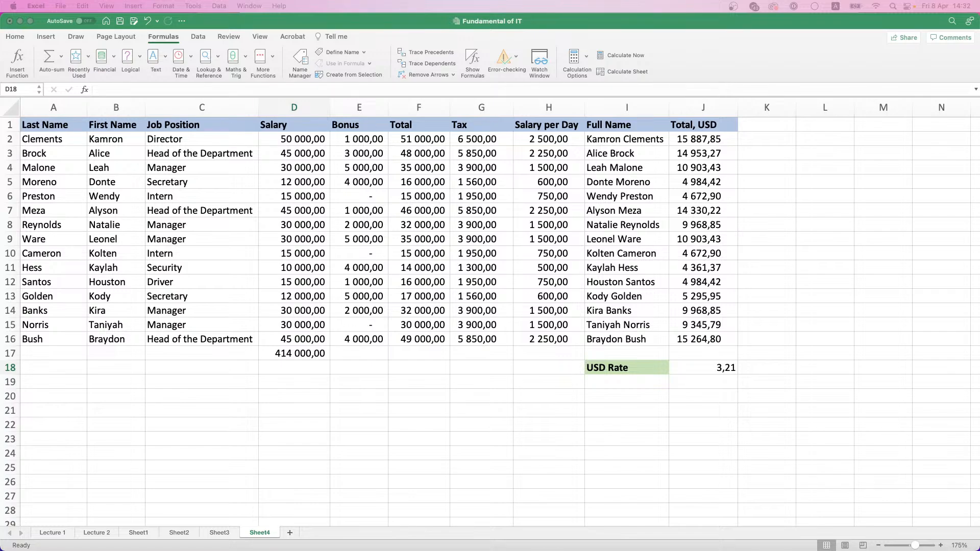
pyautogui.click(63, 58)
pyautogui.click(63, 58)
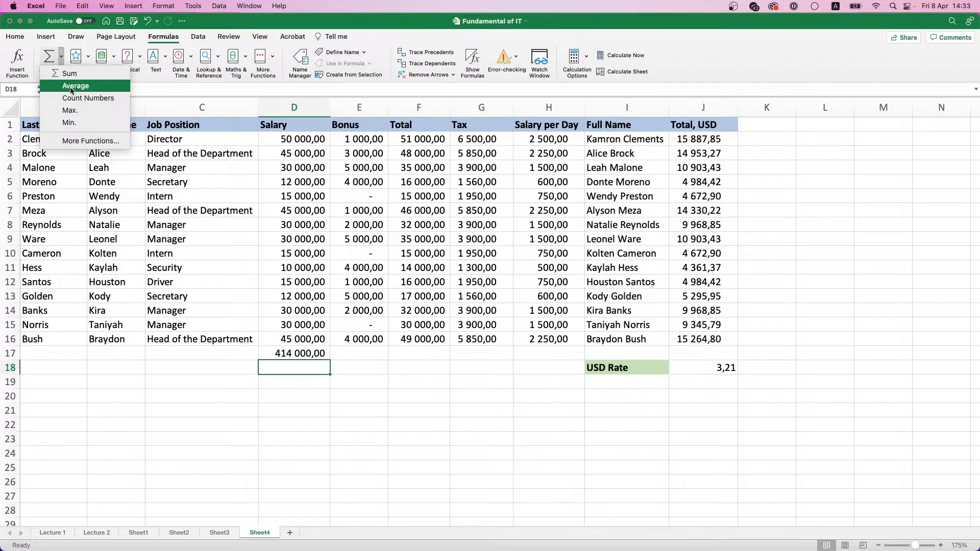
pyautogui.click(315, 378)
# Replace the sum in D17 with the AVERAGE of the salaries in D2:D16 and check it against the selected salaries' statistics
pyautogui.click(309, 356)
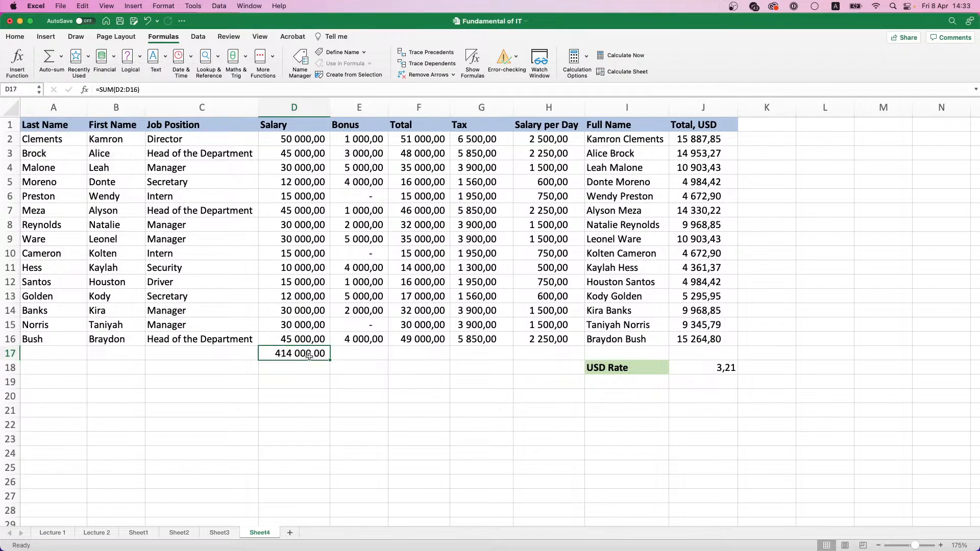
pyautogui.press('Delete')
pyautogui.write('=AV')
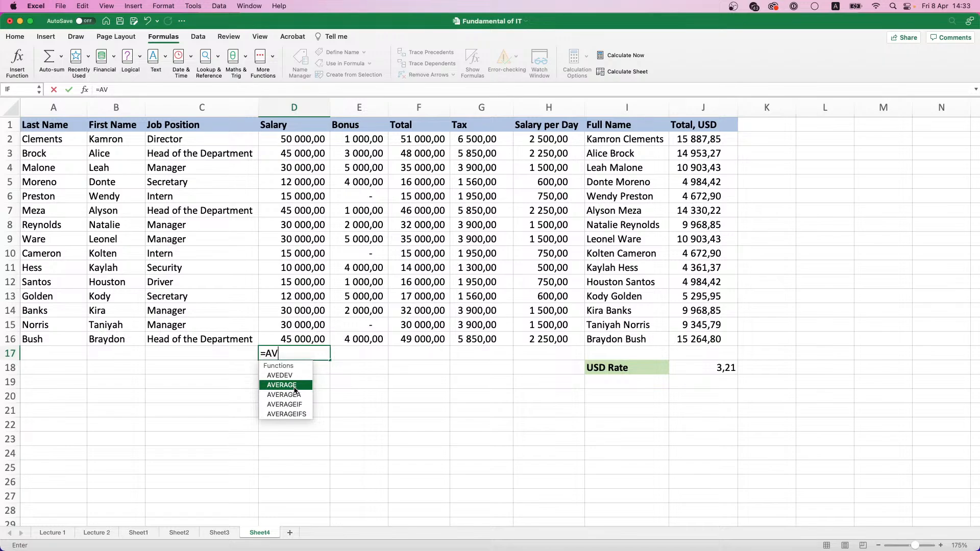
pyautogui.doubleClick(295, 390)
pyautogui.moveTo(296, 339); pyautogui.dragTo(297, 145)
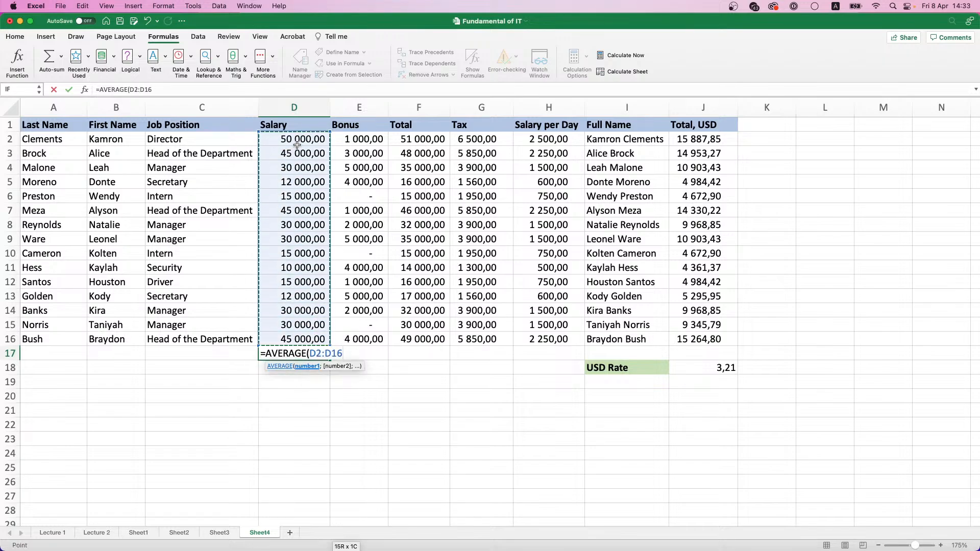
pyautogui.press('Return')
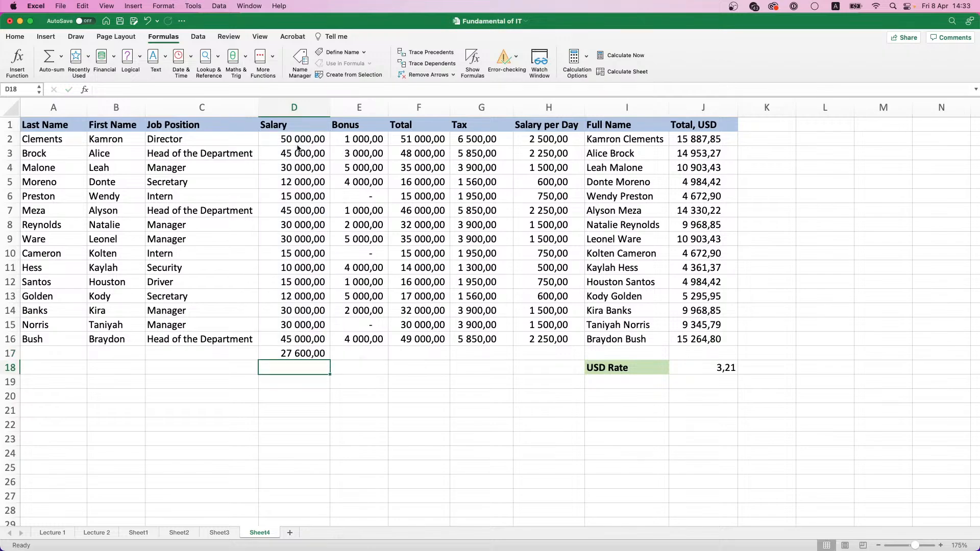
pyautogui.click(309, 352)
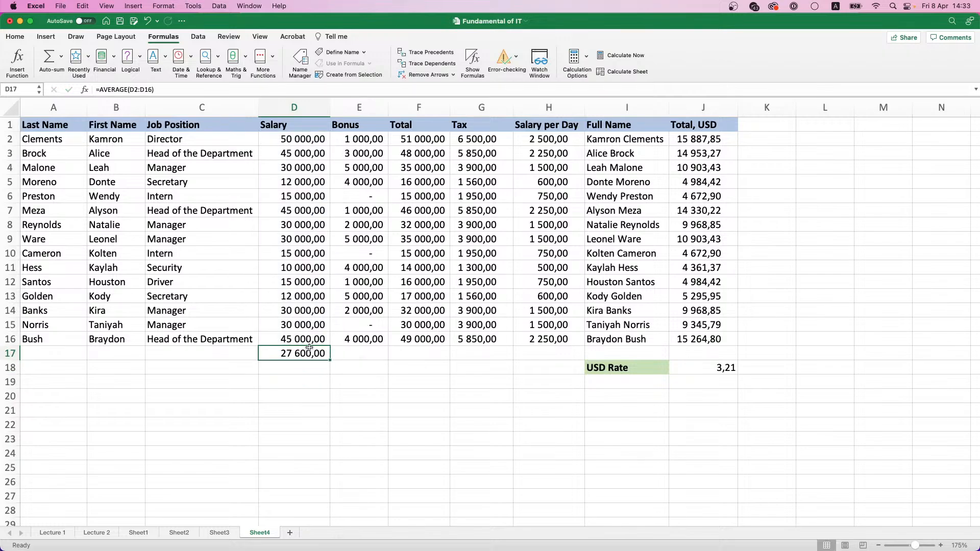
pyautogui.moveTo(308, 339); pyautogui.dragTo(300, 136)
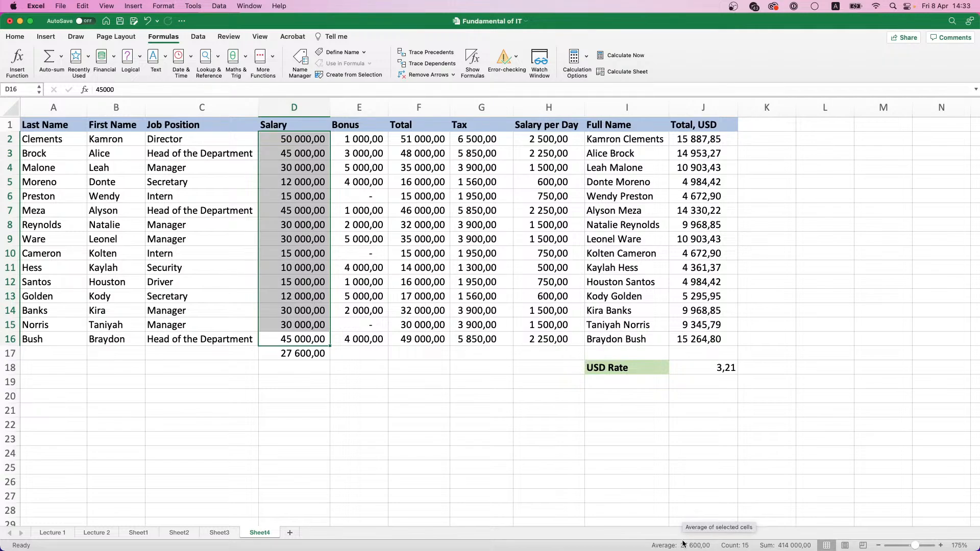
# Clear the average from D17 and enter a MIN formula there for the salaries in D2:D16
pyautogui.click(316, 354)
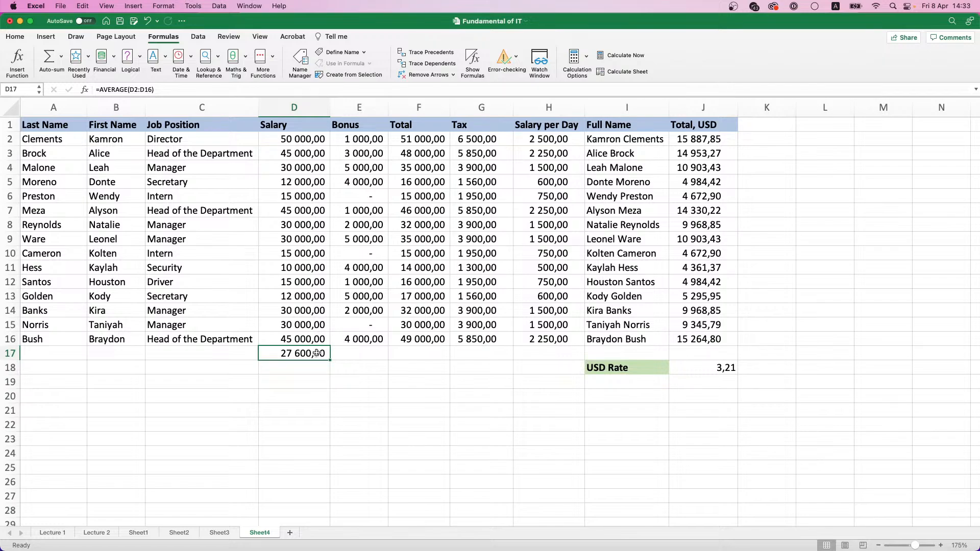
pyautogui.press('Delete')
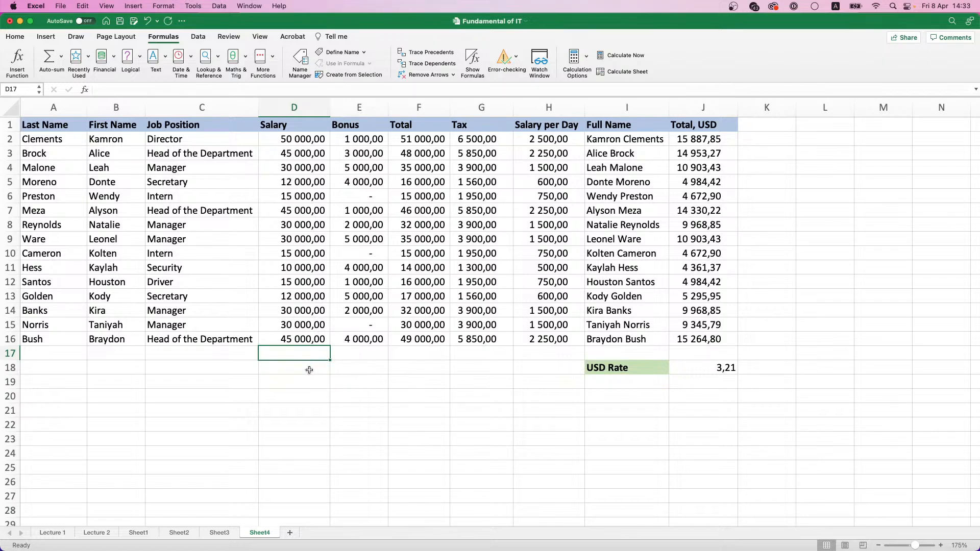
pyautogui.write('=')
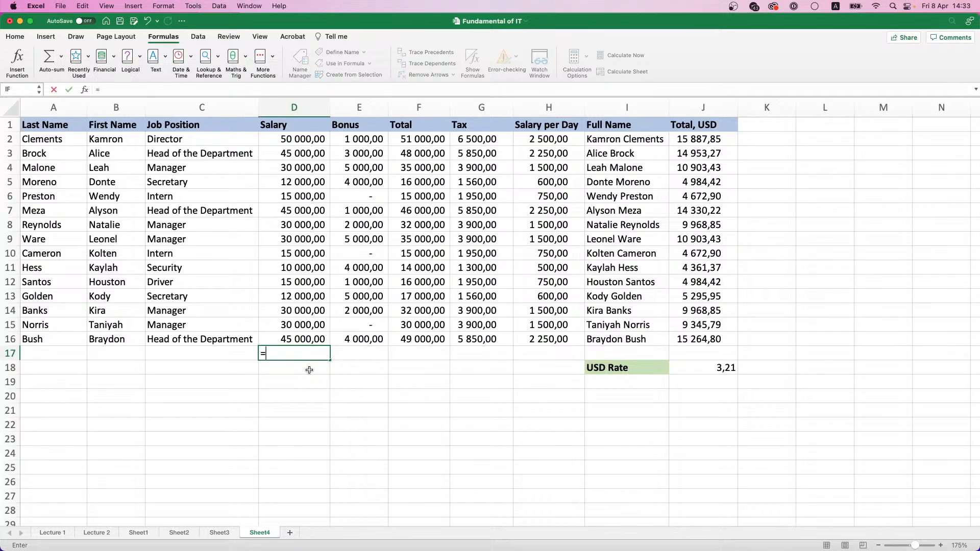
pyautogui.write('MI')
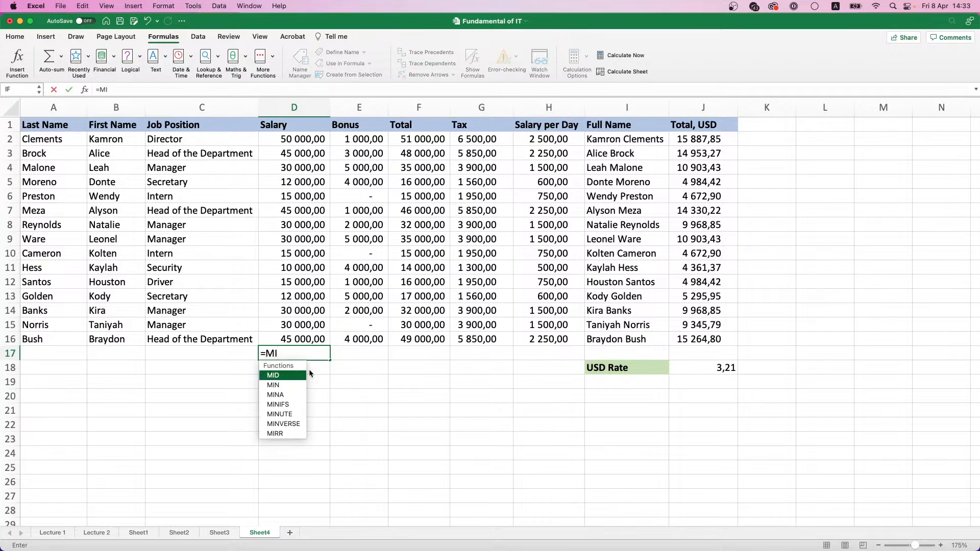
pyautogui.doubleClick(300, 386)
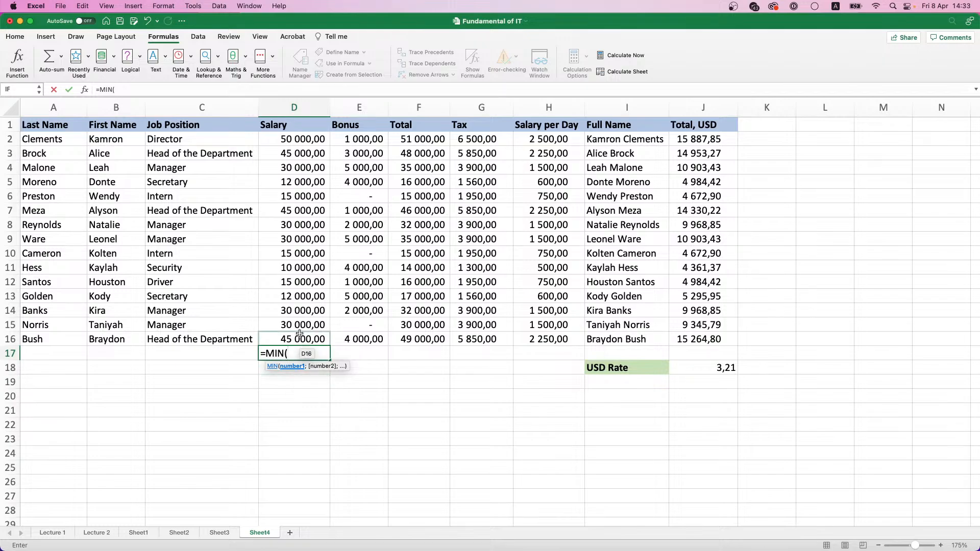
pyautogui.moveTo(300, 339); pyautogui.dragTo(295, 140)
pyautogui.press('Return')
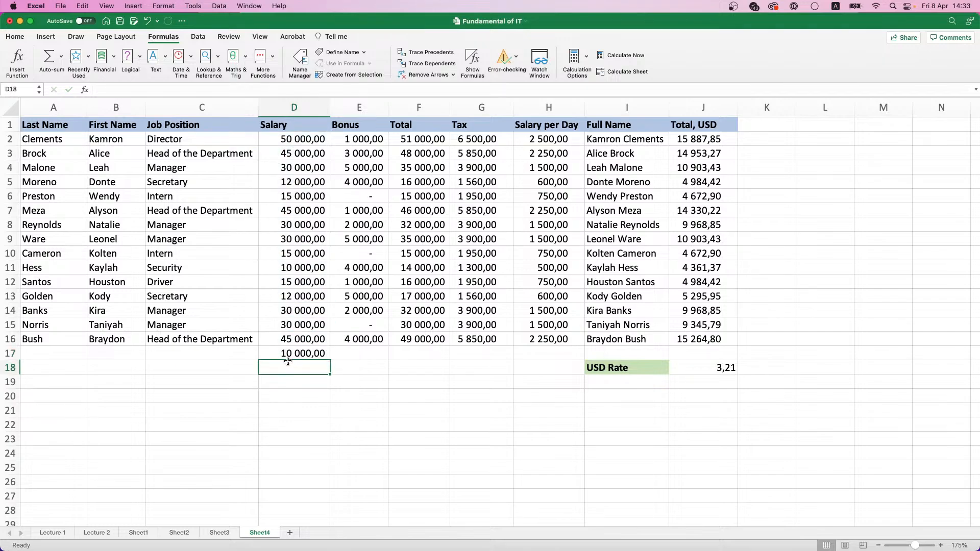
# Enter a MAX formula in D18 for the salaries in D2:D16 and check the formulas in D17 and D18
pyautogui.write('=')
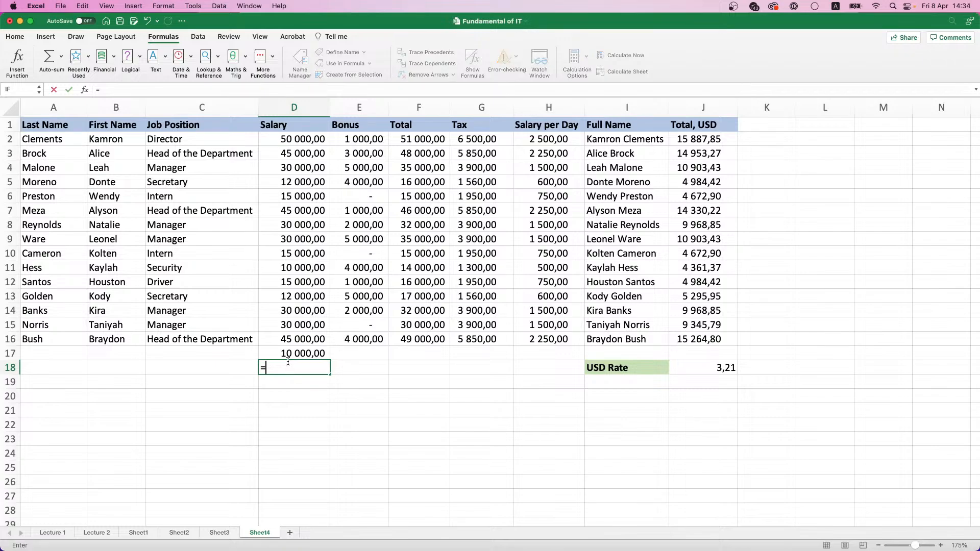
pyautogui.write('MAX(')
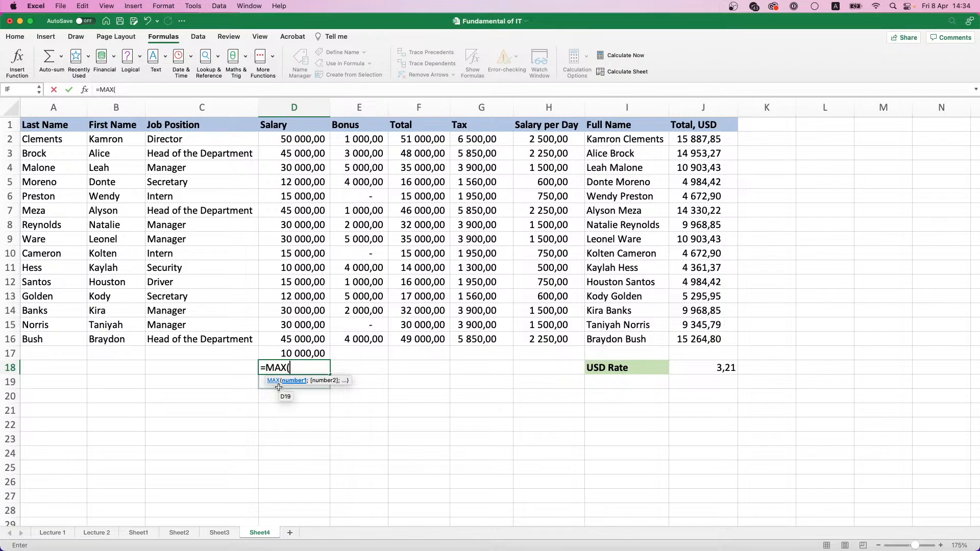
pyautogui.moveTo(288, 339); pyautogui.dragTo(288, 121)
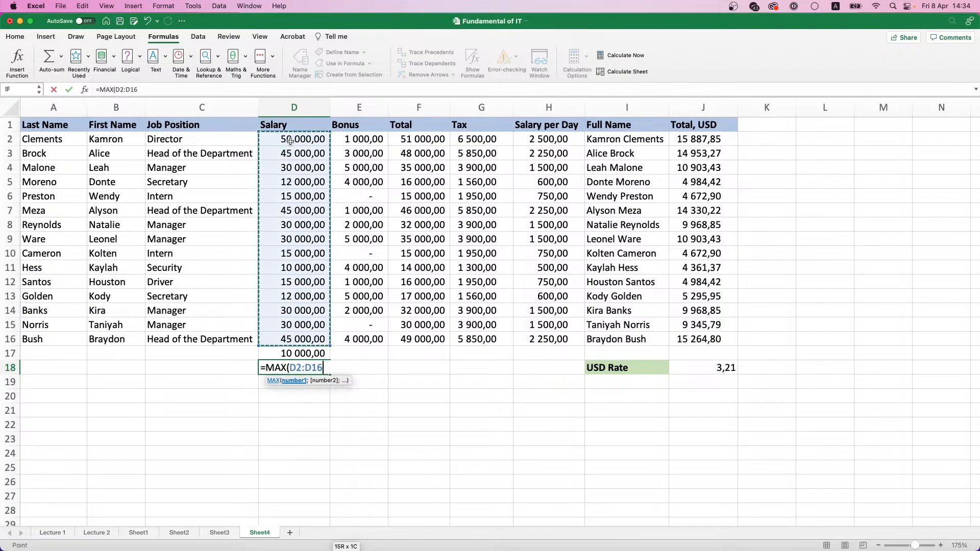
pyautogui.press('Return')
pyautogui.click(312, 354)
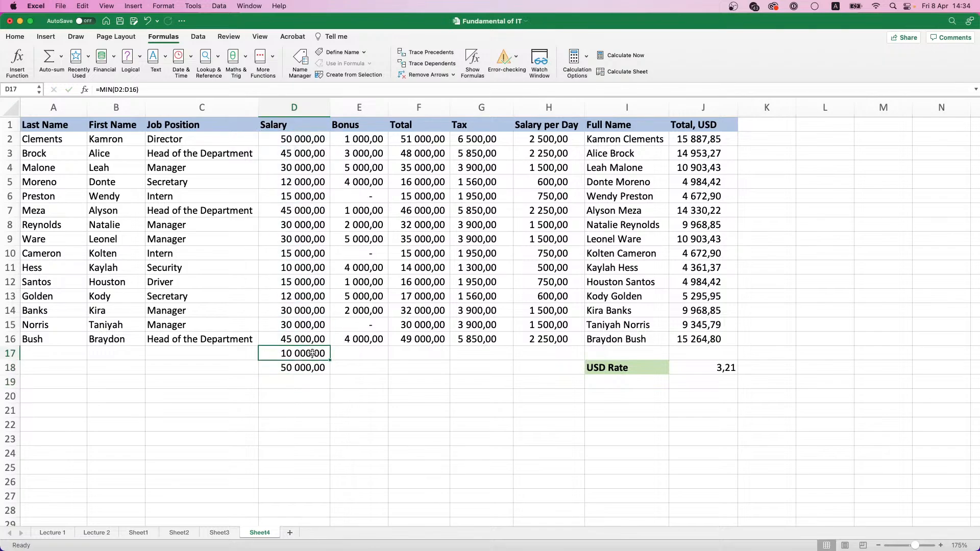
pyautogui.click(310, 367)
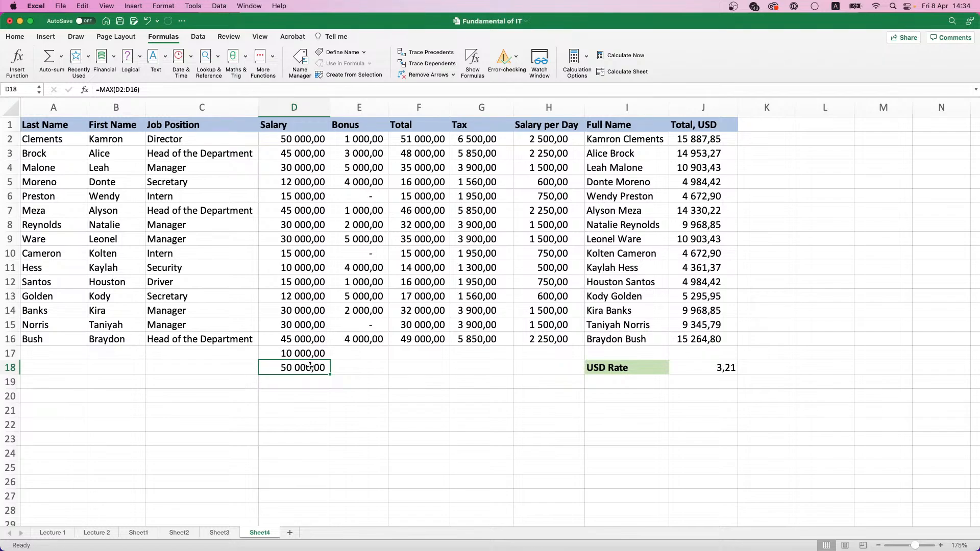
# Clear the minimum and maximum formulas from D17:D18
pyautogui.click(61, 59)
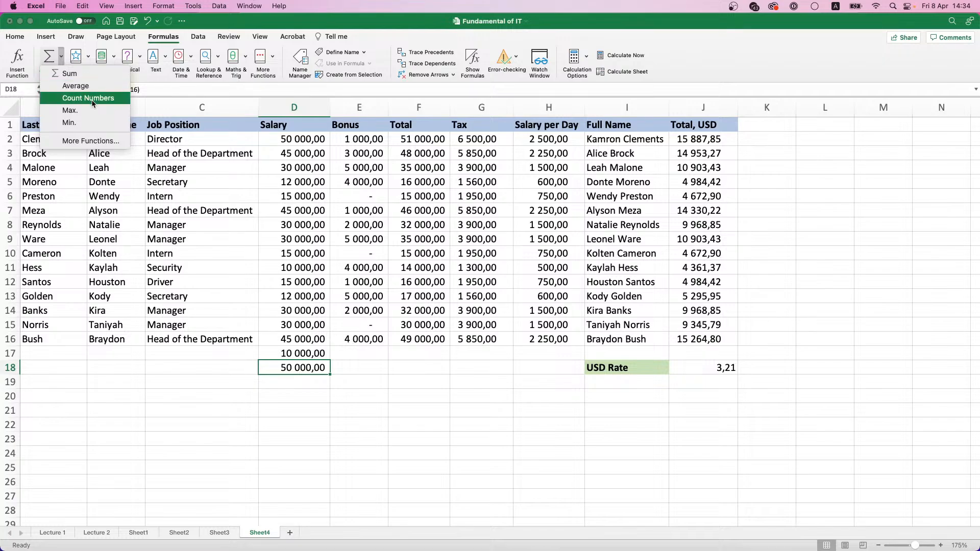
pyautogui.click(305, 372)
pyautogui.click(304, 354)
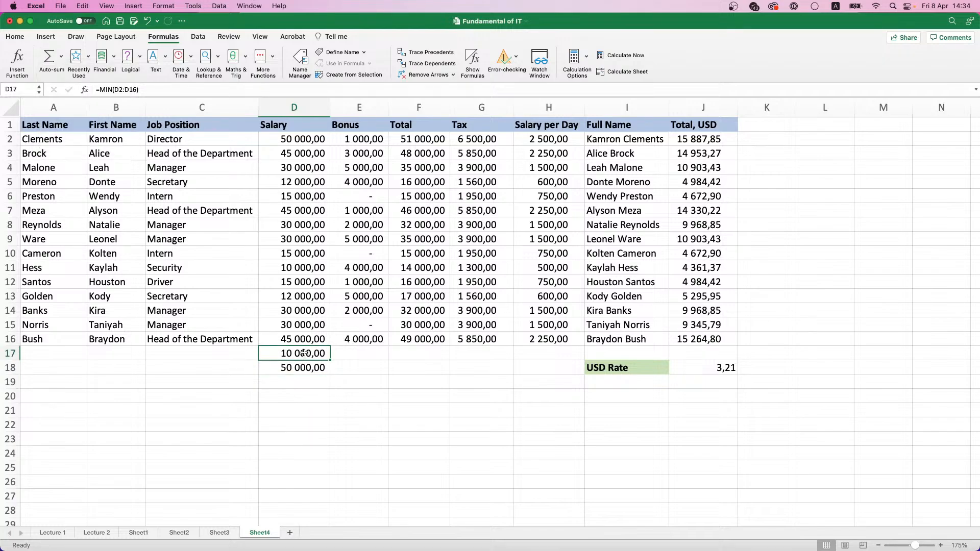
pyautogui.moveTo(304, 353); pyautogui.dragTo(305, 368)
pyautogui.press('Delete')
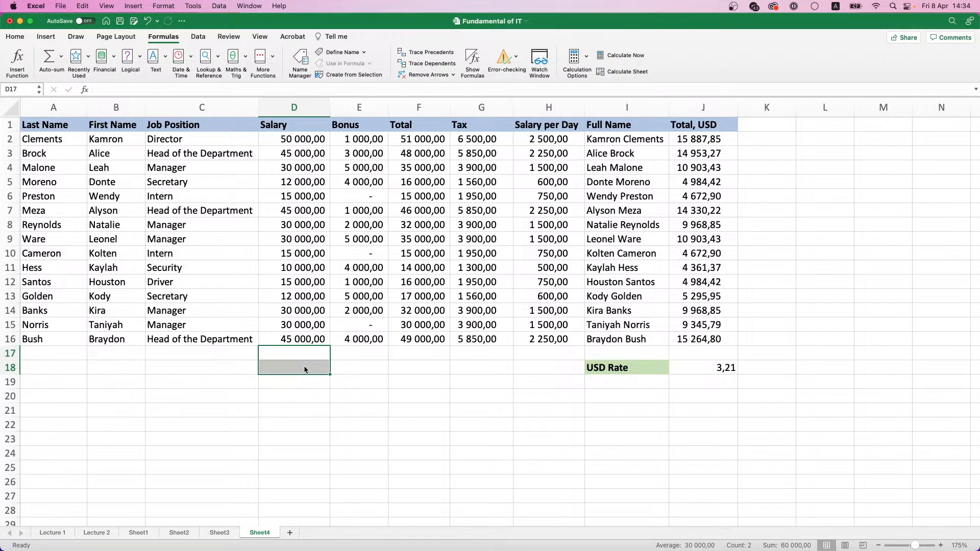
# Enter a COUNT formula in D17 for the salaries in D2:D16 and check it against the selected range's statistics
pyautogui.click(307, 354)
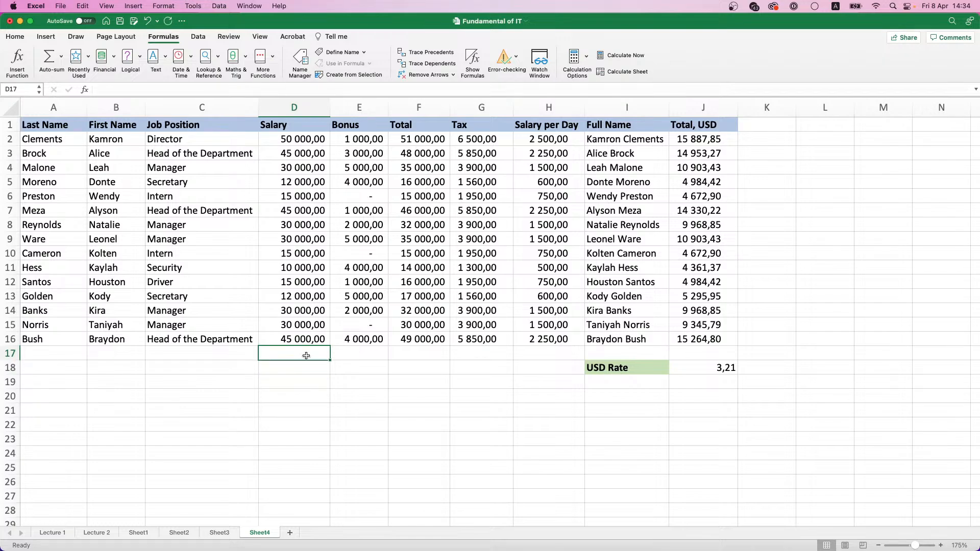
pyautogui.write('=CO')
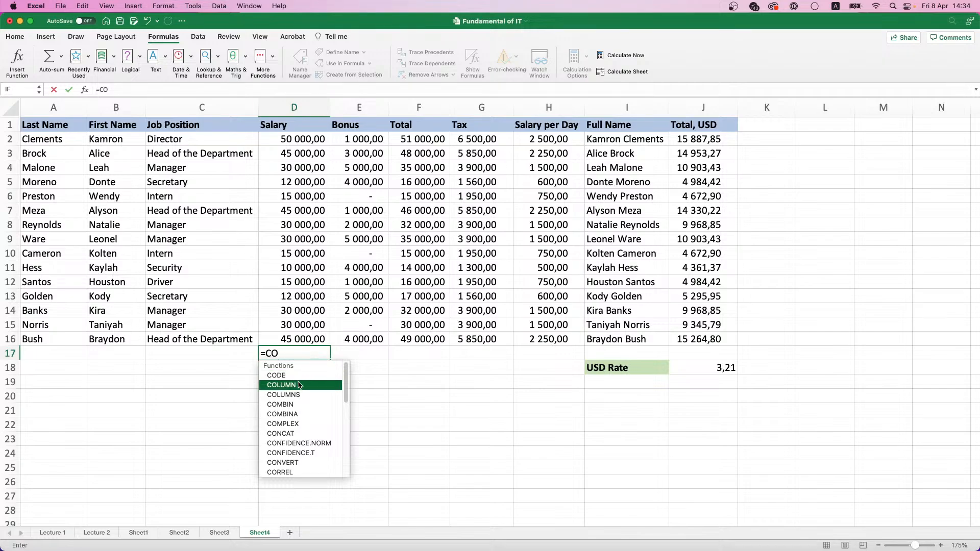
pyautogui.write('u')
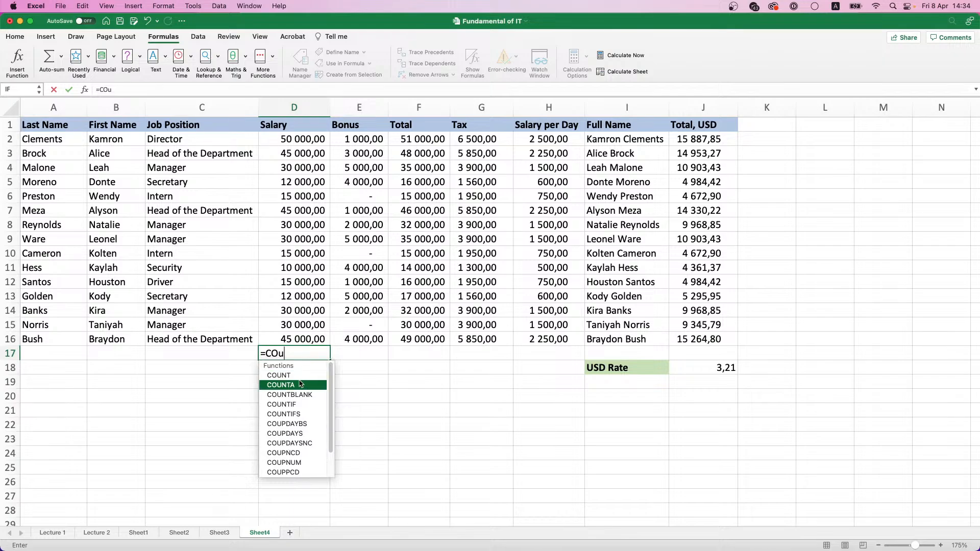
pyautogui.doubleClick(291, 376)
pyautogui.click(296, 339)
pyautogui.moveTo(295, 339); pyautogui.dragTo(296, 141)
pyautogui.press('Return')
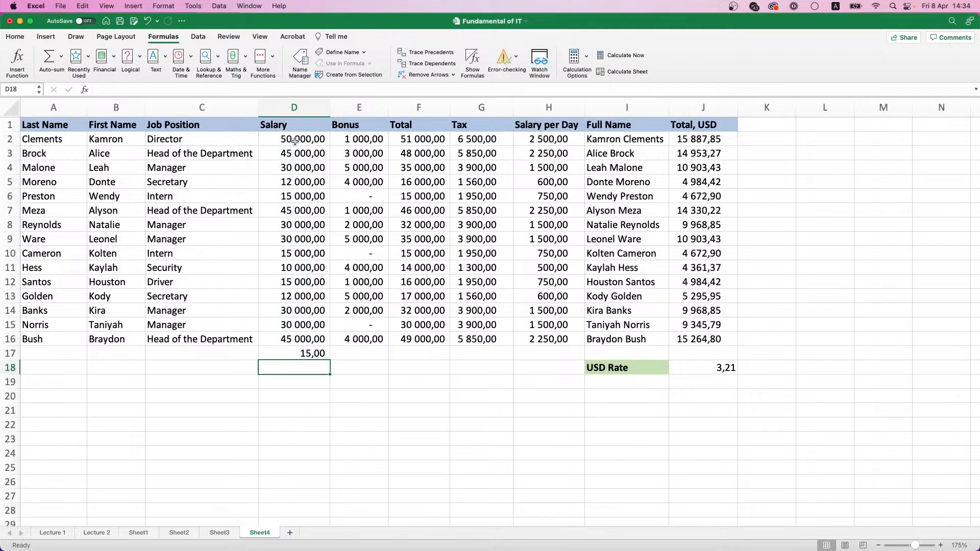
pyautogui.click(309, 355)
pyautogui.moveTo(306, 334); pyautogui.dragTo(301, 139)
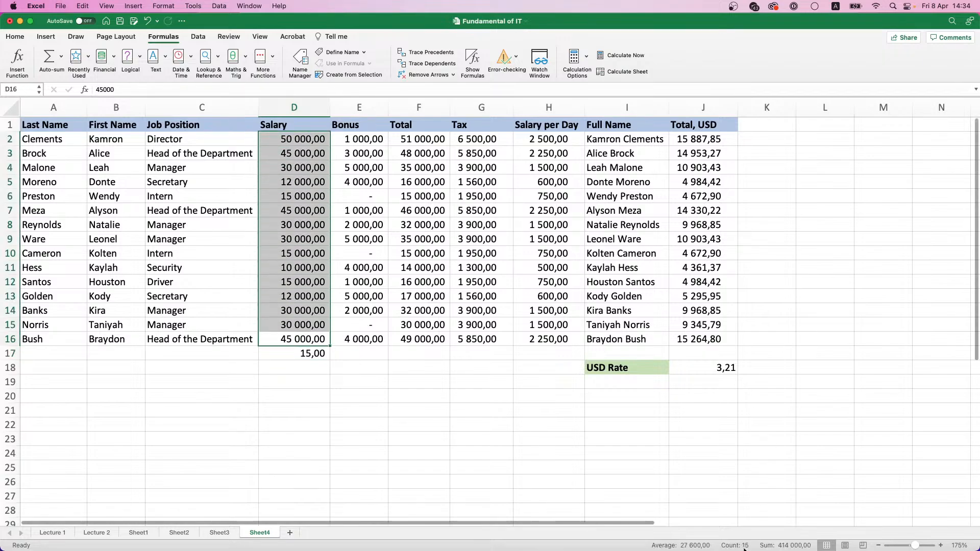
# Clear the count formula from D17 and review the functions offered by AutoSum
pyautogui.click(296, 351)
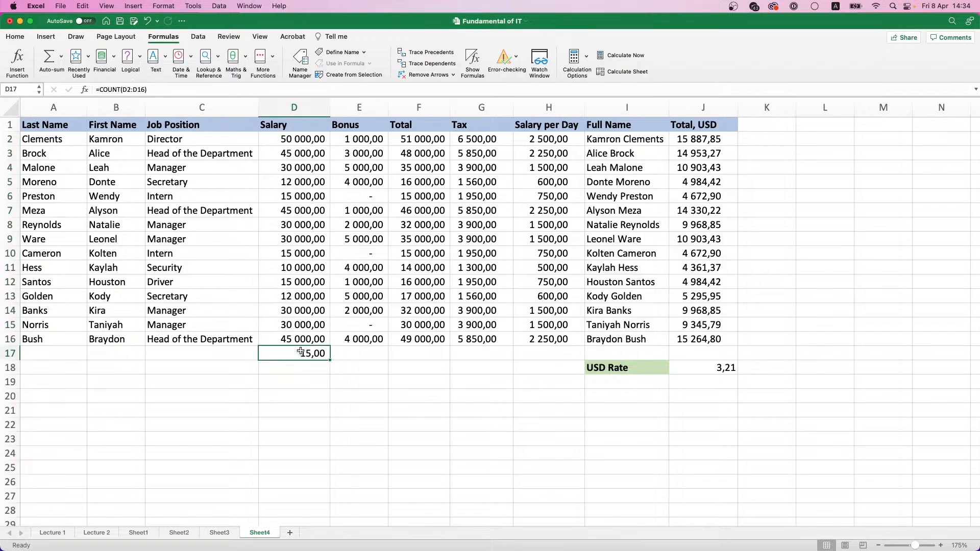
pyautogui.press('Delete')
pyautogui.click(61, 57)
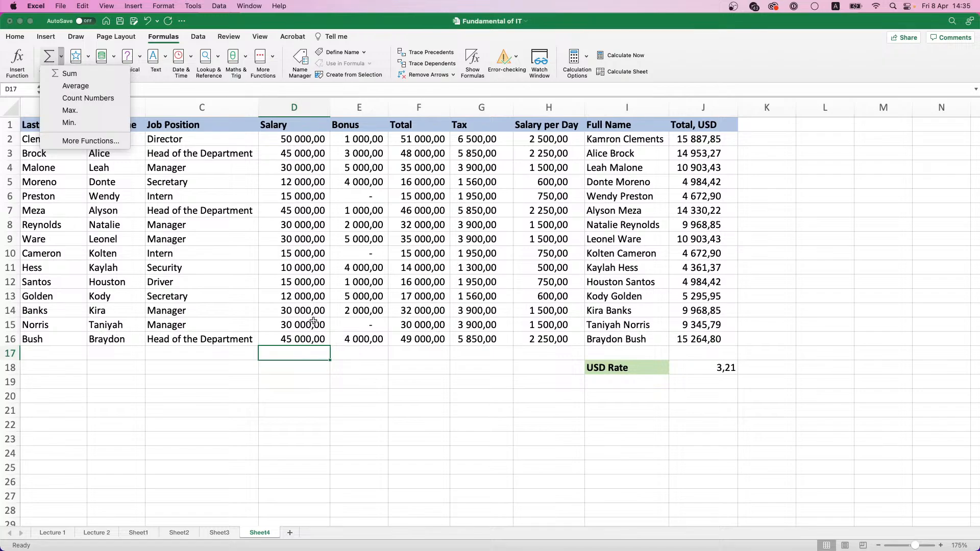
pyautogui.click(345, 359)
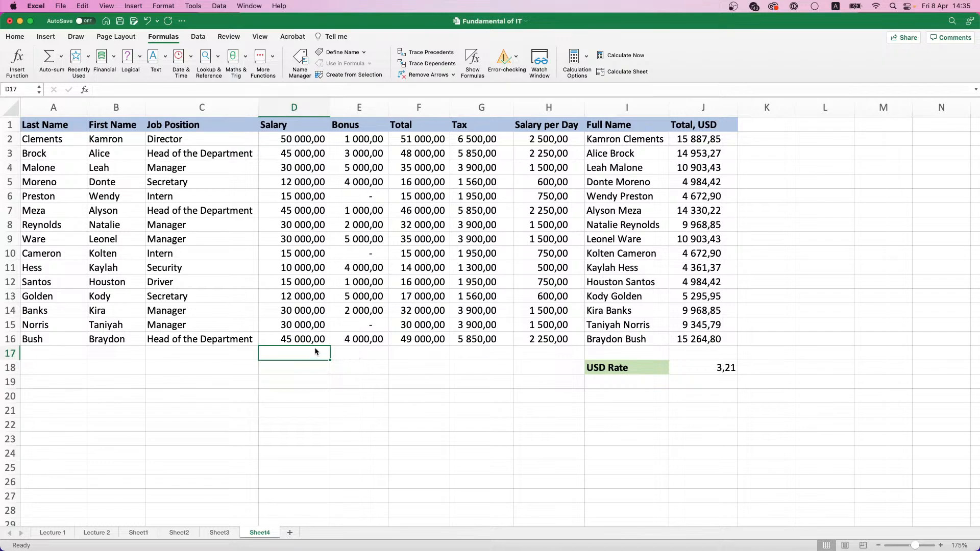
# Start a SUM formula in D17 and open it in the Formula Builder as a floating window over the table
pyautogui.write('=')
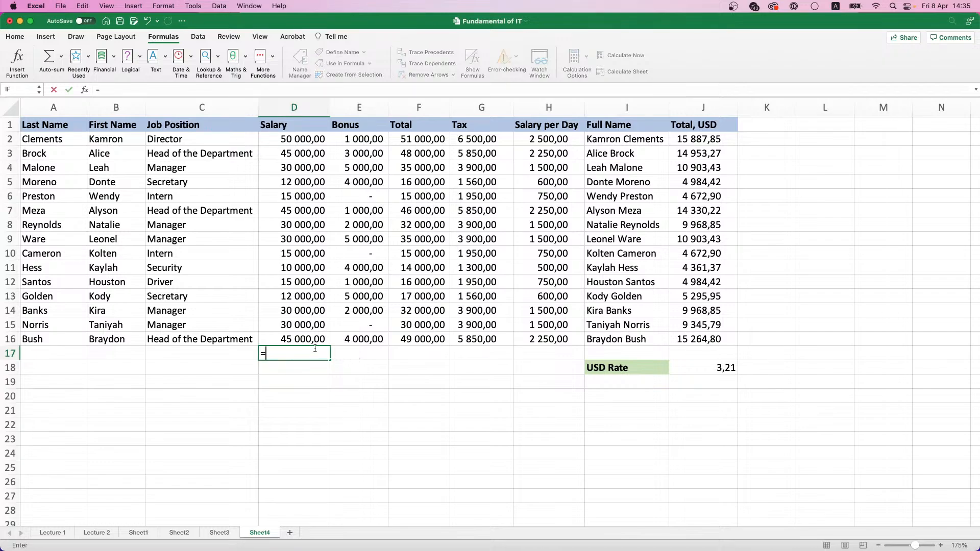
pyautogui.write('SUM')
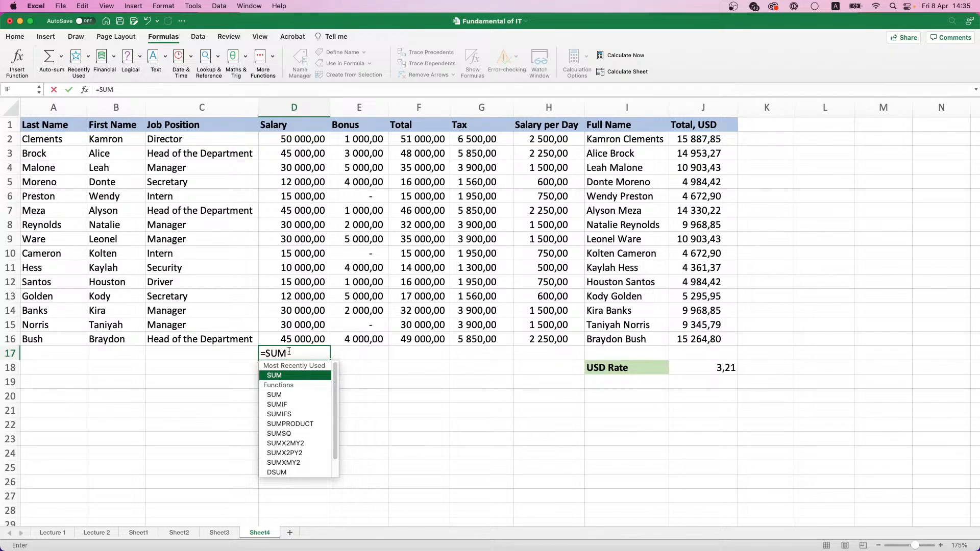
pyautogui.write('(')
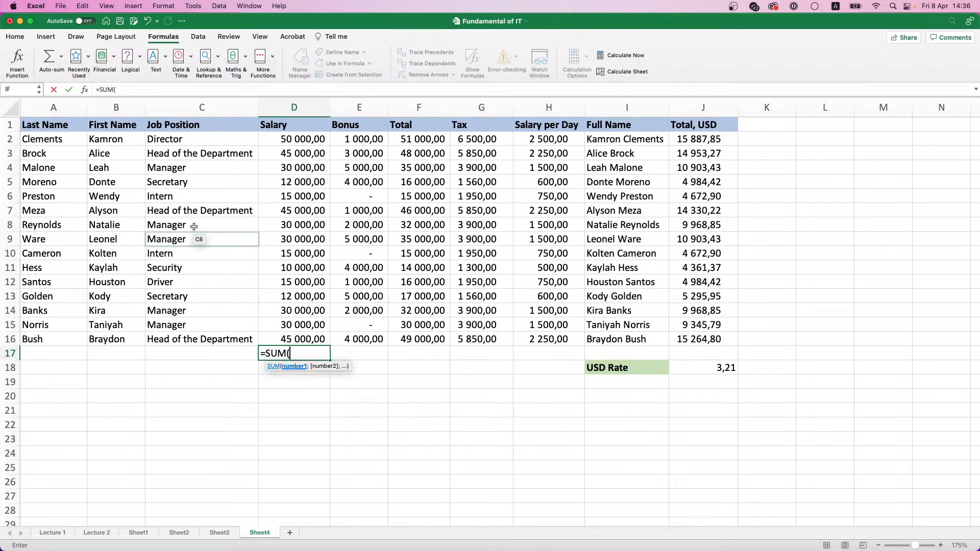
pyautogui.click(85, 90)
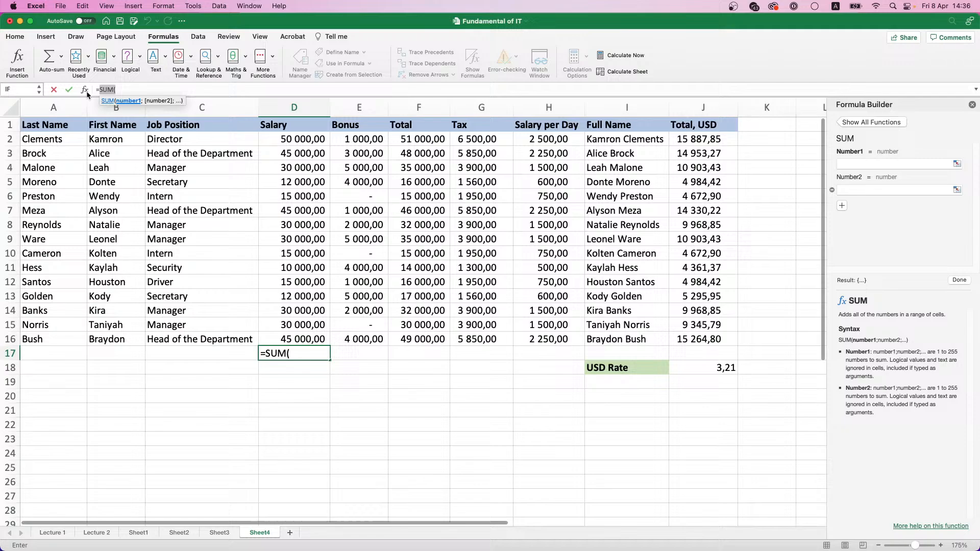
pyautogui.click(889, 105)
pyautogui.moveTo(919, 103); pyautogui.dragTo(450, 166)
pyautogui.moveTo(514, 209); pyautogui.dragTo(594, 210)
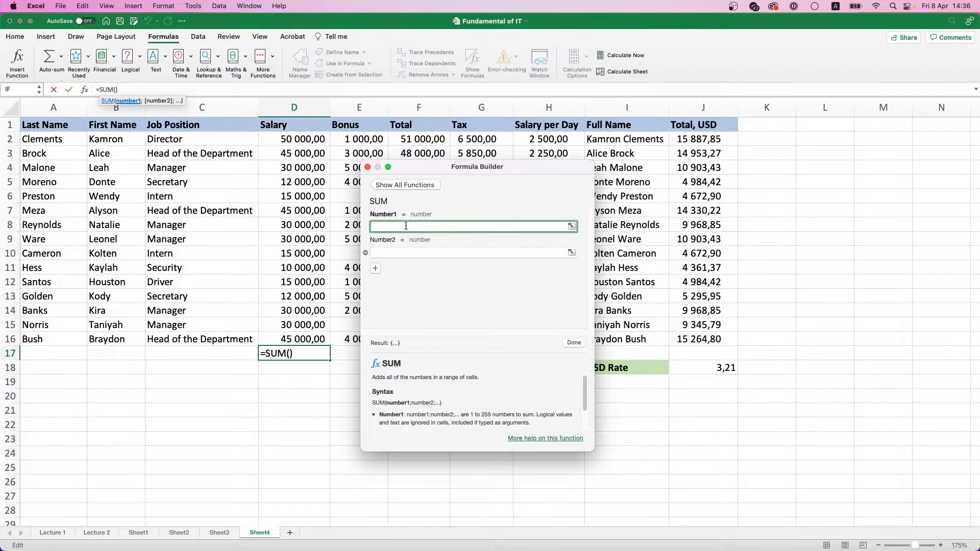
# Enter 12, 1, 2 and 3 as four separate arguments of the SUM function in D17
pyautogui.write('12')
pyautogui.click(401, 253)
pyautogui.write('1')
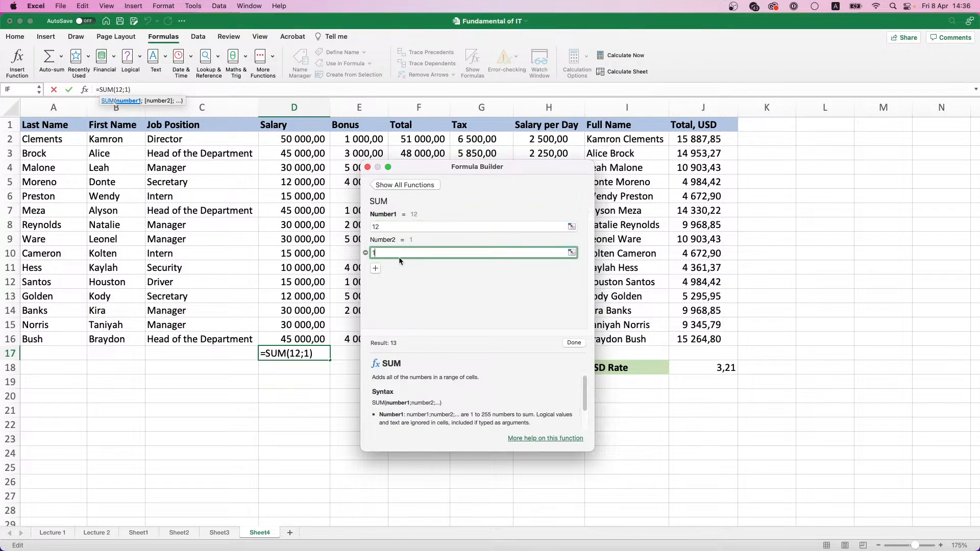
pyautogui.click(378, 268)
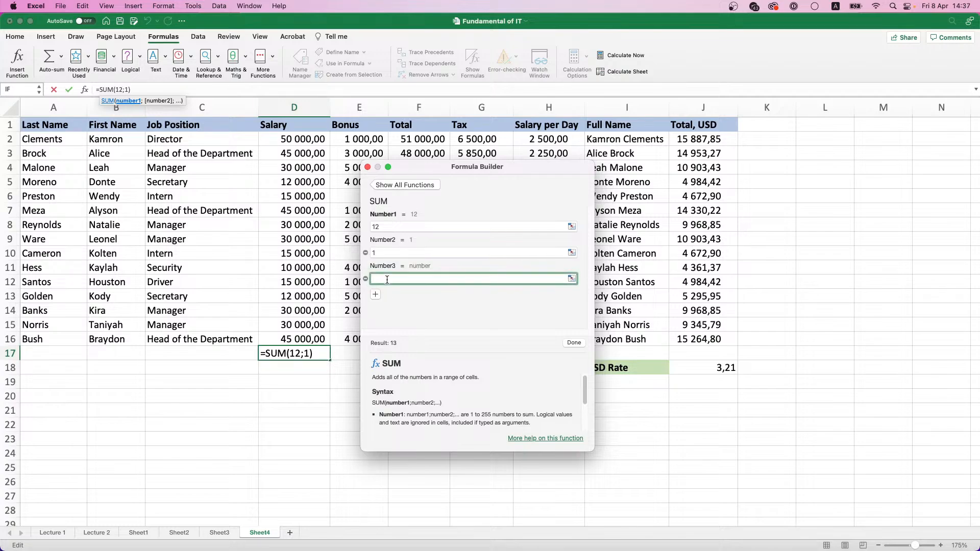
pyautogui.write('2')
pyautogui.click(376, 295)
pyautogui.write('3')
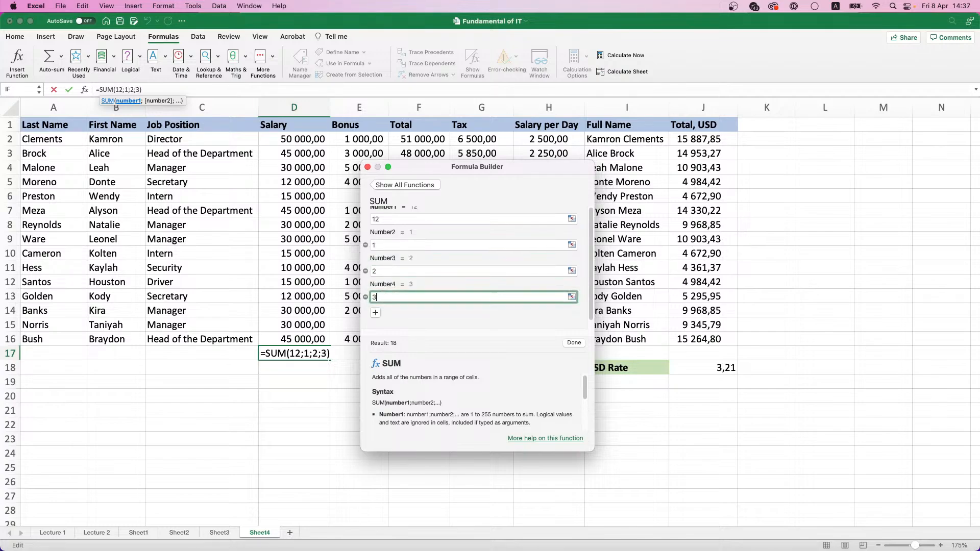
# Add an empty fifth argument, read the SUM syntax and argument descriptions, and confirm the formula in D17
pyautogui.click(375, 313)
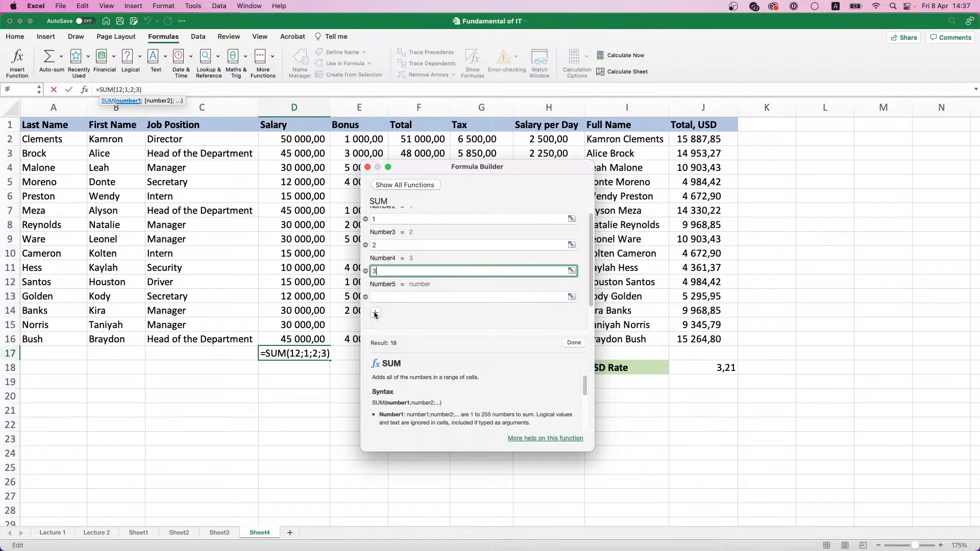
pyautogui.scroll(-2, 445, 375)
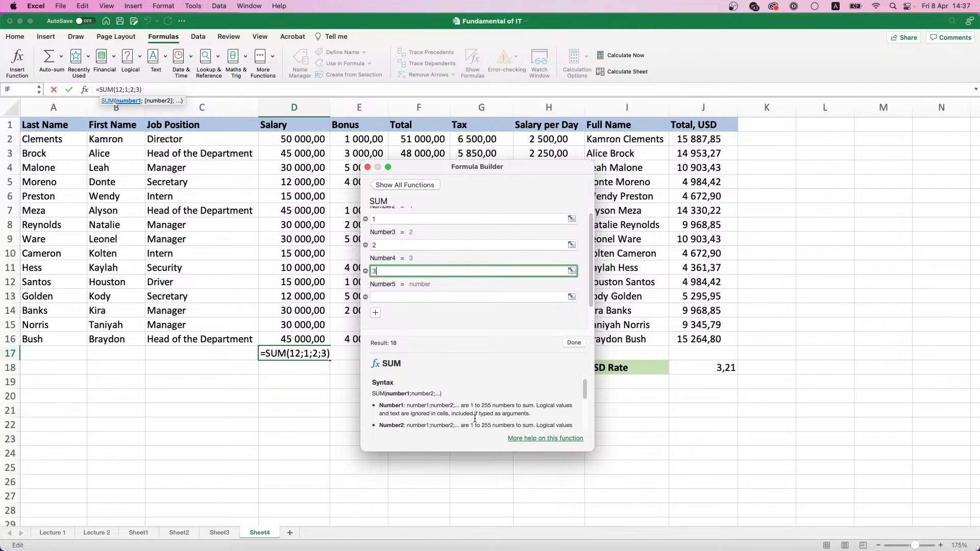
pyautogui.scroll(-4, 462, 403)
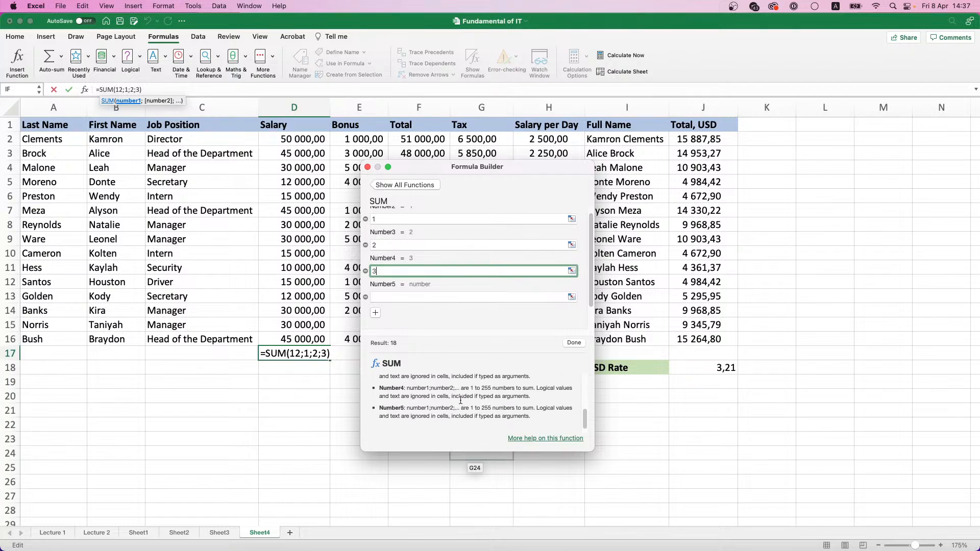
pyautogui.scroll(6, 461, 401)
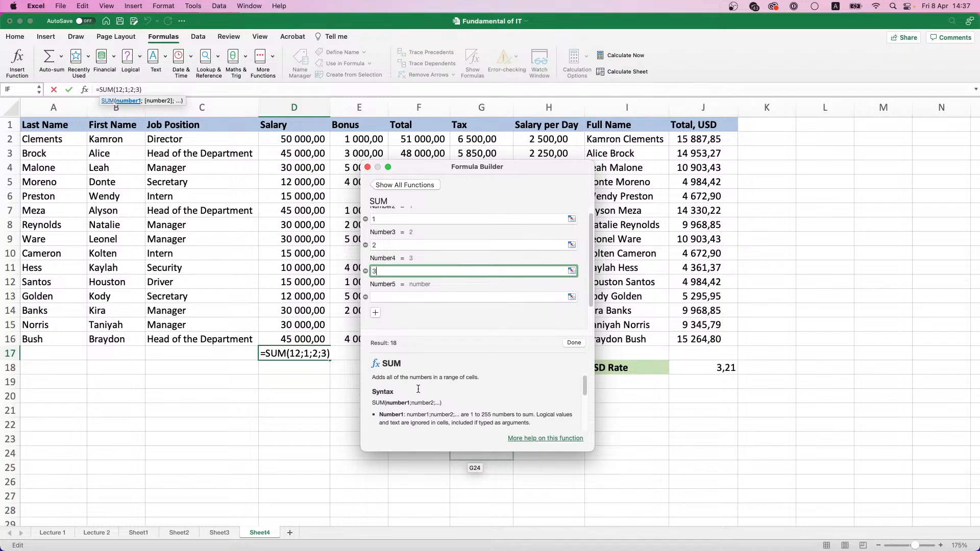
pyautogui.click(569, 347)
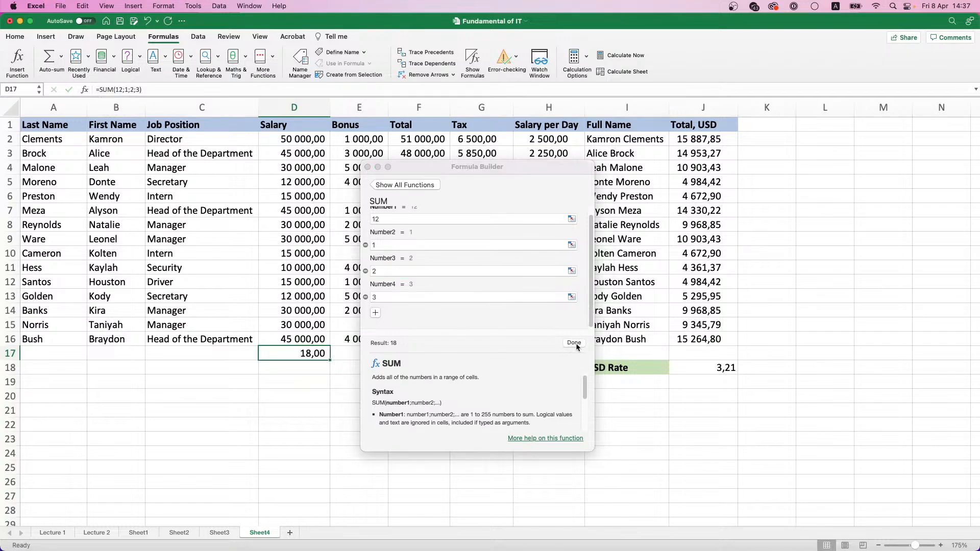
# Browse the full function list, search it for "average" and read the AVERAGE function's description and arguments
pyautogui.click(398, 186)
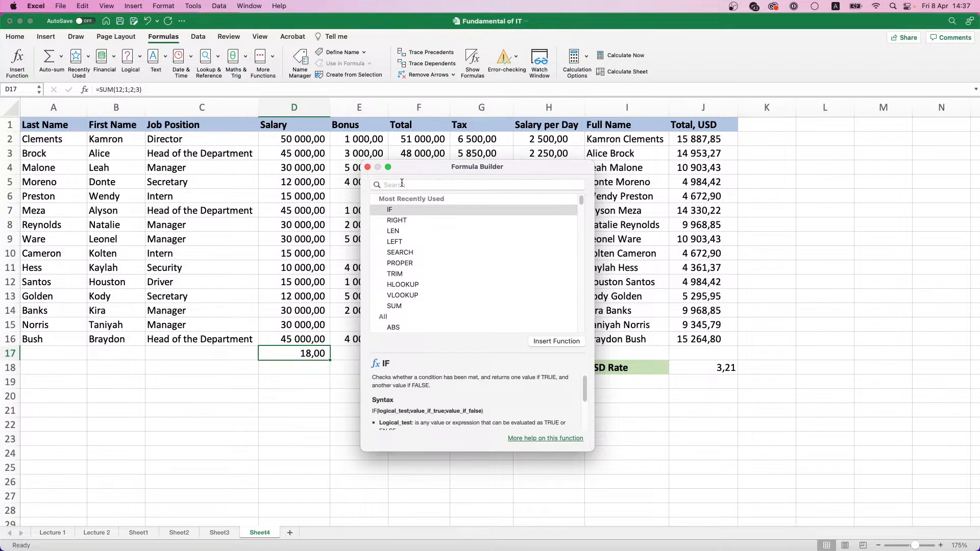
pyautogui.scroll(-10, 417, 264)
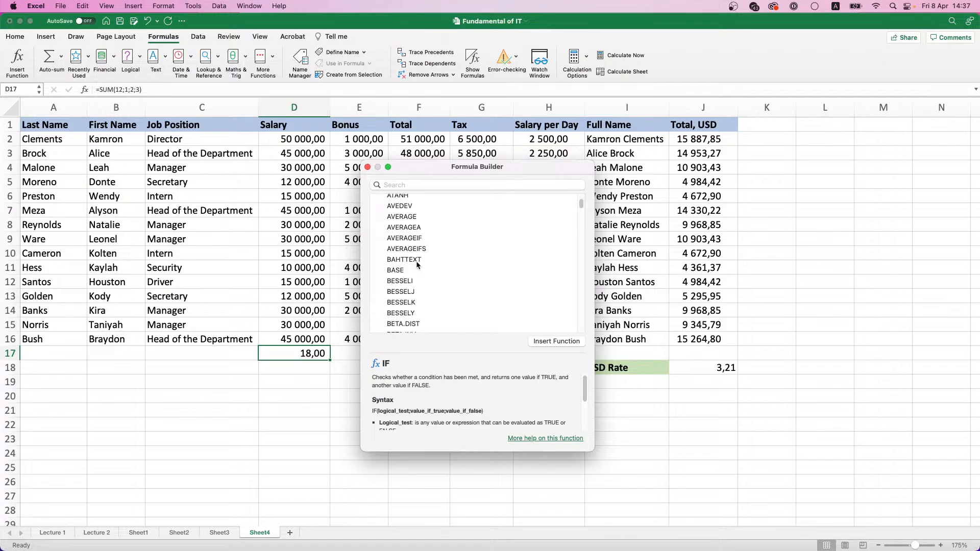
pyautogui.click(416, 186)
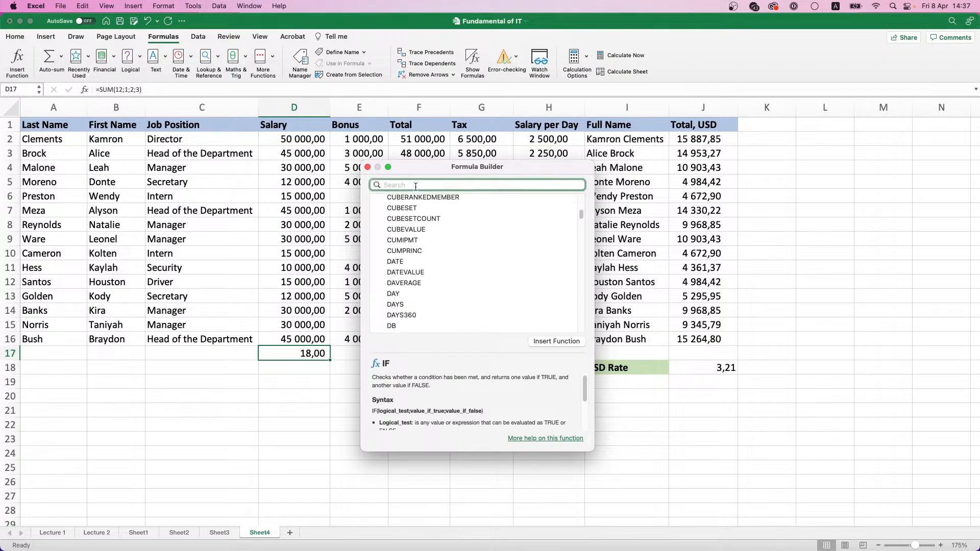
pyautogui.write('avera')
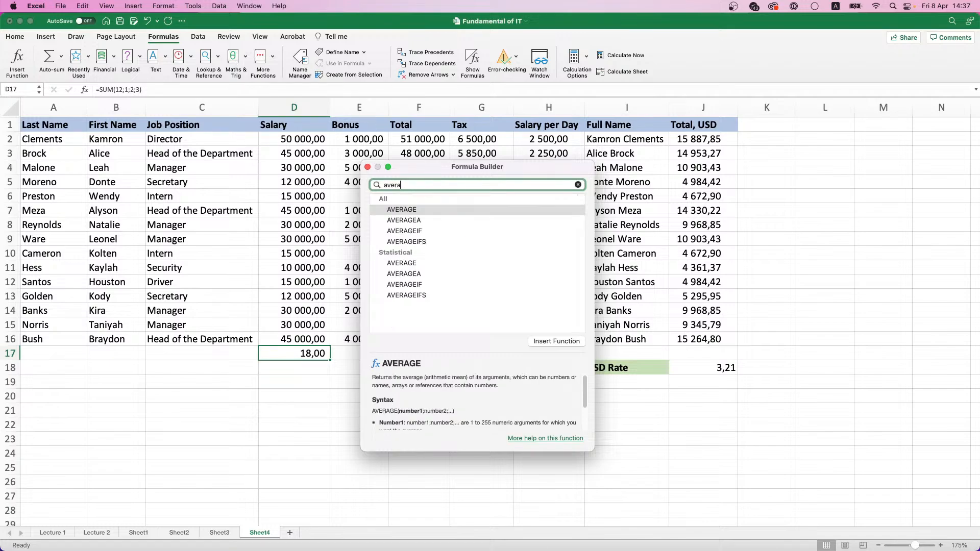
pyautogui.write('ge')
pyautogui.scroll(-3, 532, 399)
pyautogui.scroll(3, 531, 398)
pyautogui.scroll(-3, 429, 390)
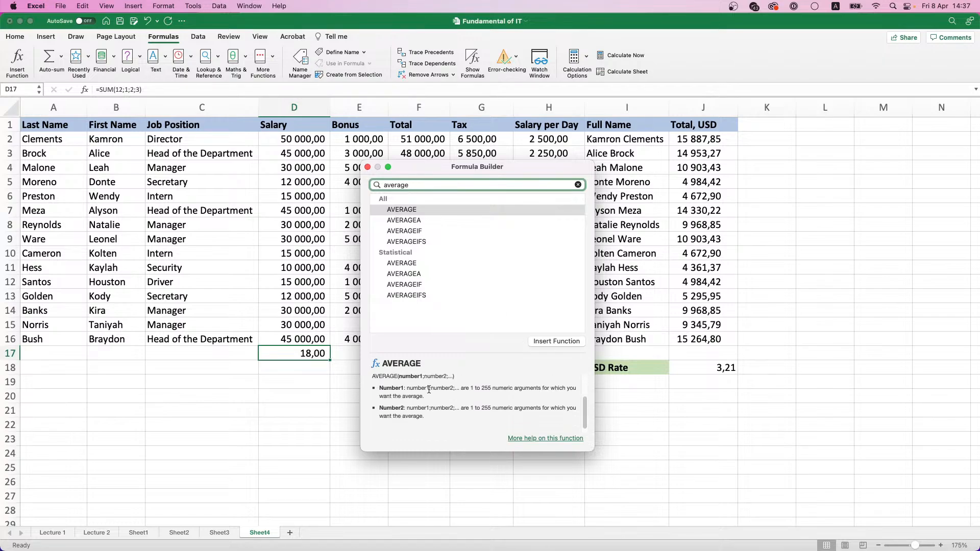
# Open the detailed help article on AVERAGE, read its syntax, remarks and example formulas, and close it
pyautogui.click(541, 438)
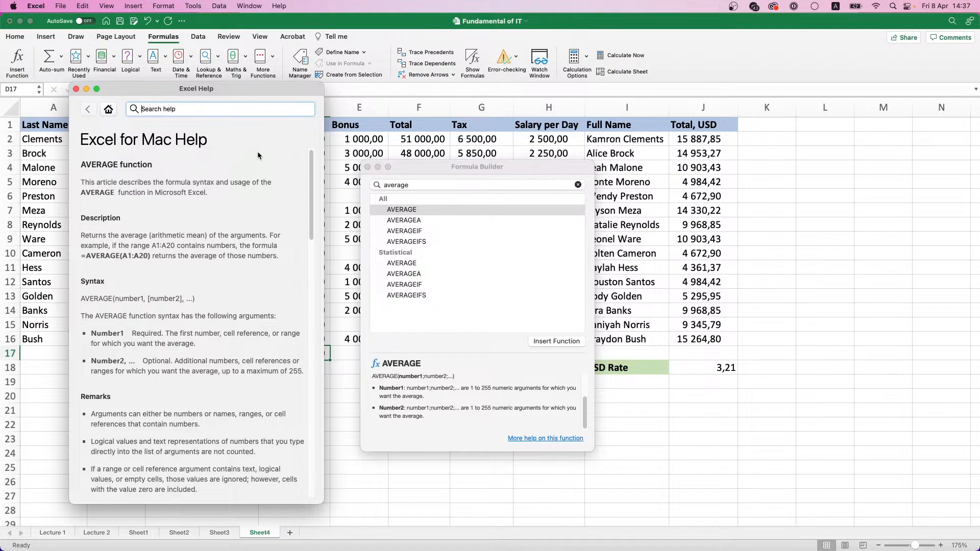
pyautogui.scroll(-1, 211, 213)
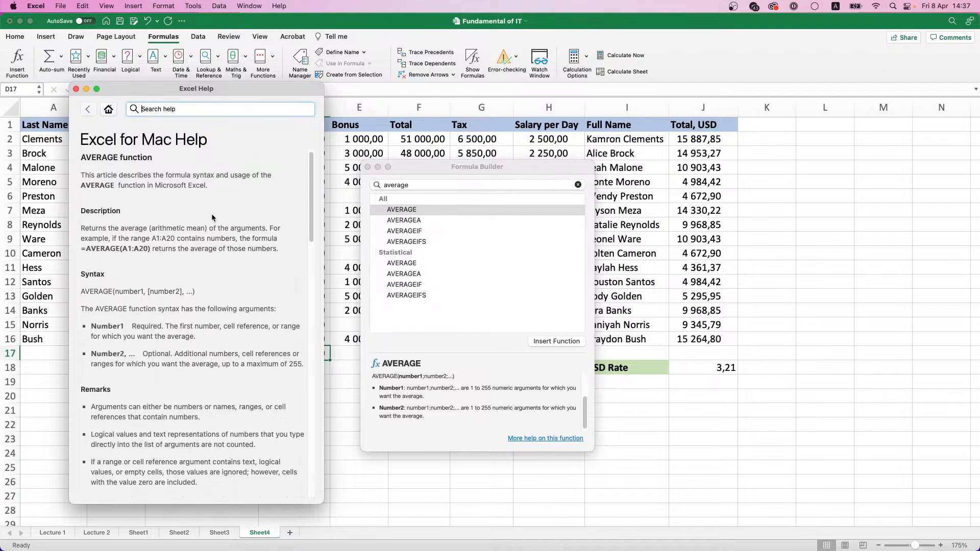
pyautogui.scroll(-10, 211, 213)
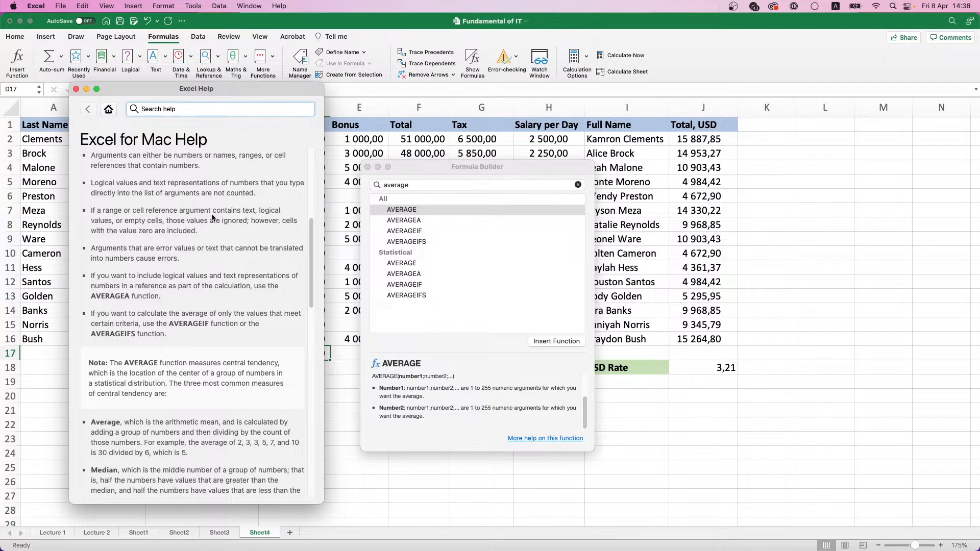
pyautogui.scroll(-6, 213, 218)
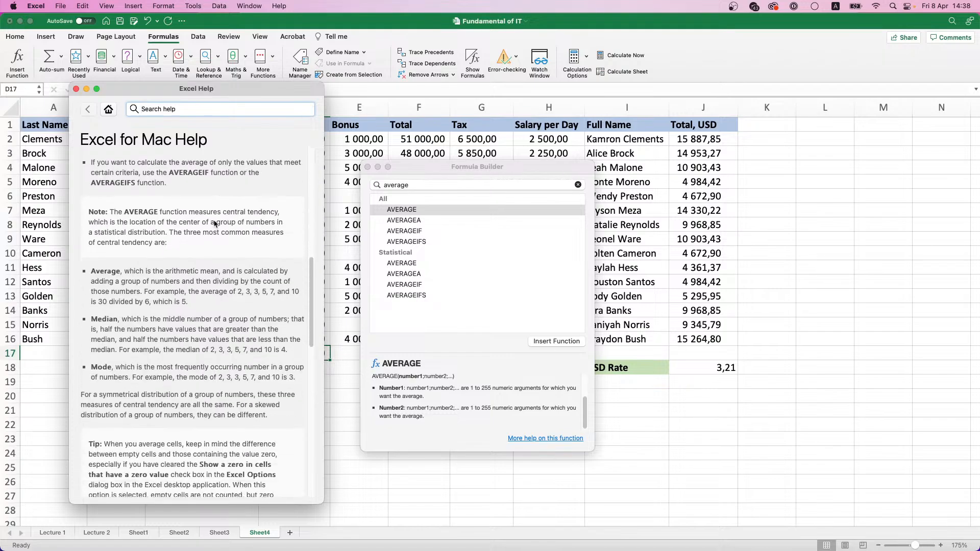
pyautogui.scroll(7, 163, 230)
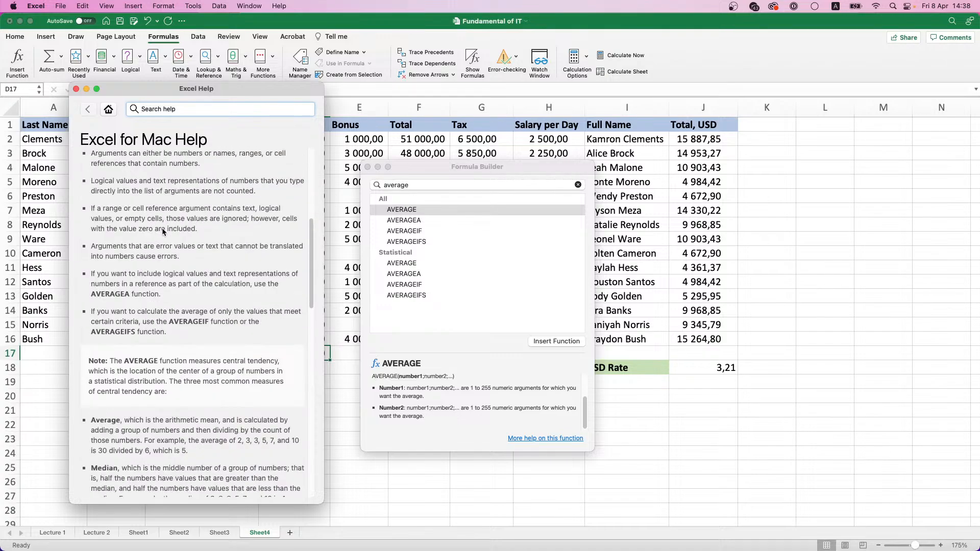
pyautogui.scroll(-15, 166, 247)
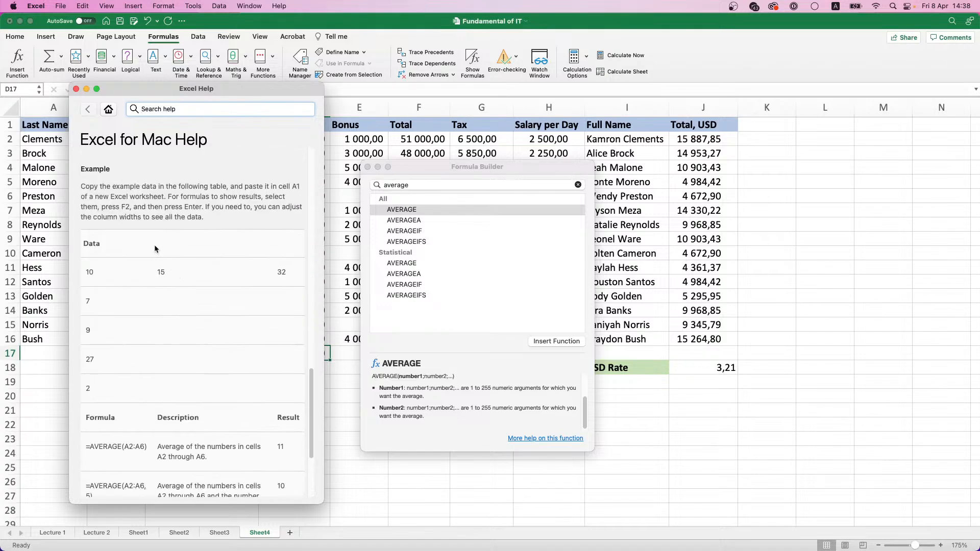
pyautogui.scroll(-4, 242, 318)
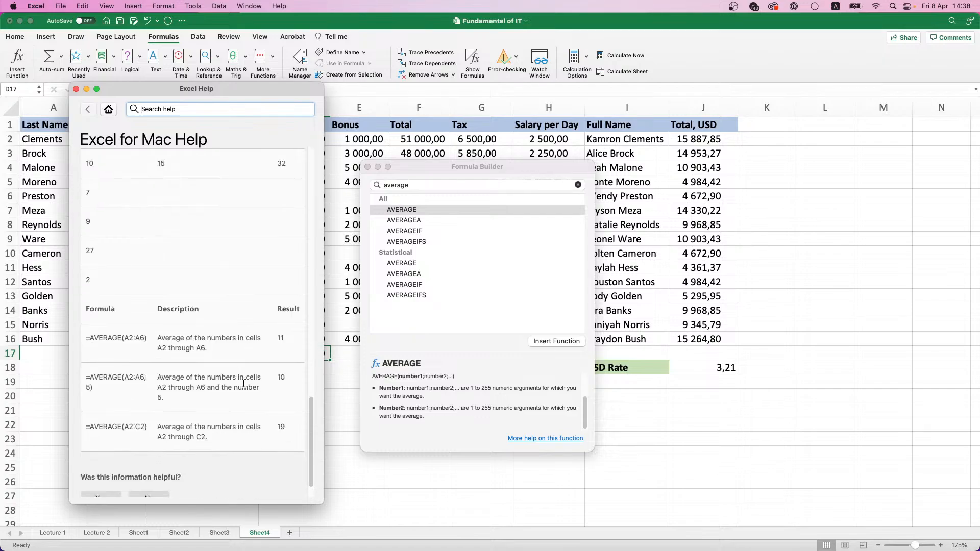
pyautogui.scroll(-2, 242, 385)
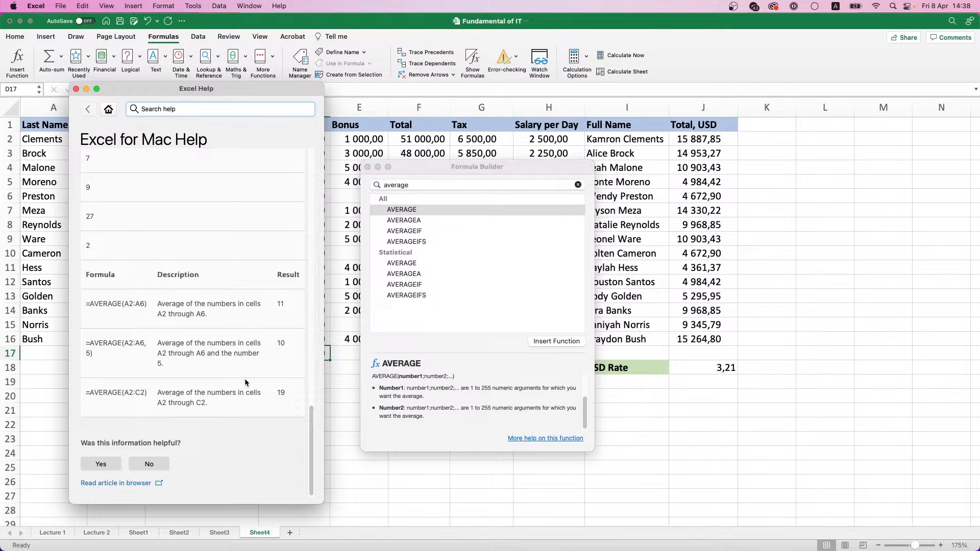
pyautogui.click(76, 89)
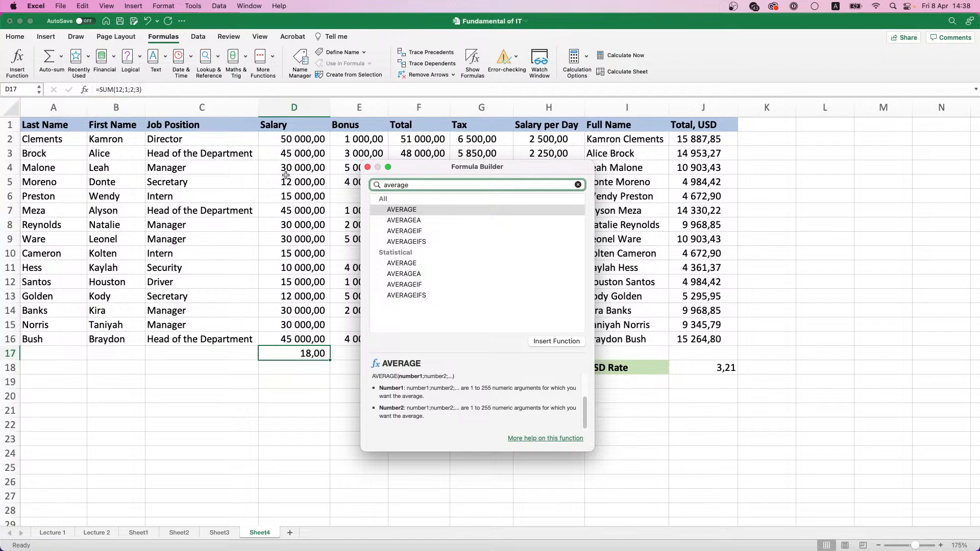
# Find the MAX function by searching "Max" and append it to the formula in D17 for the salaries in D2:D16
pyautogui.doubleClick(401, 184)
pyautogui.write('Ma')
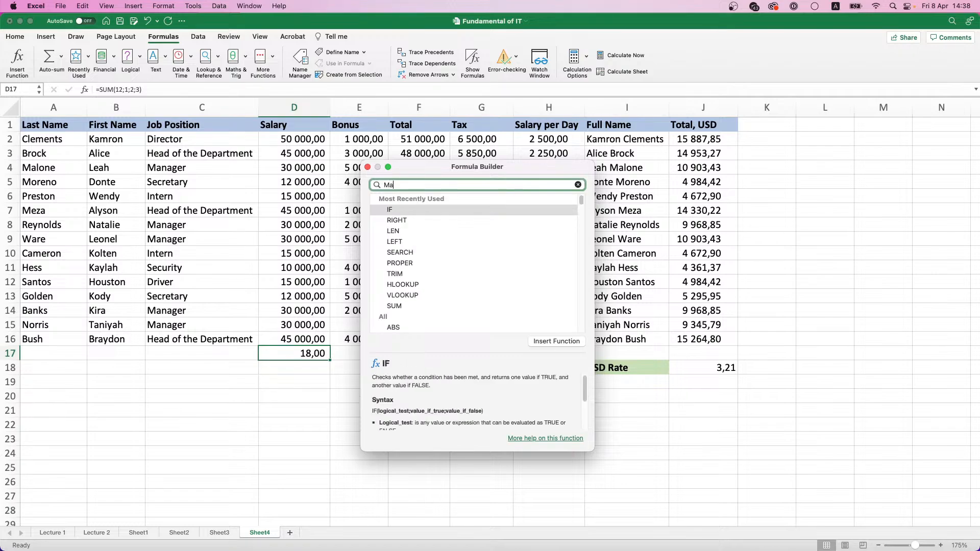
pyautogui.write('x')
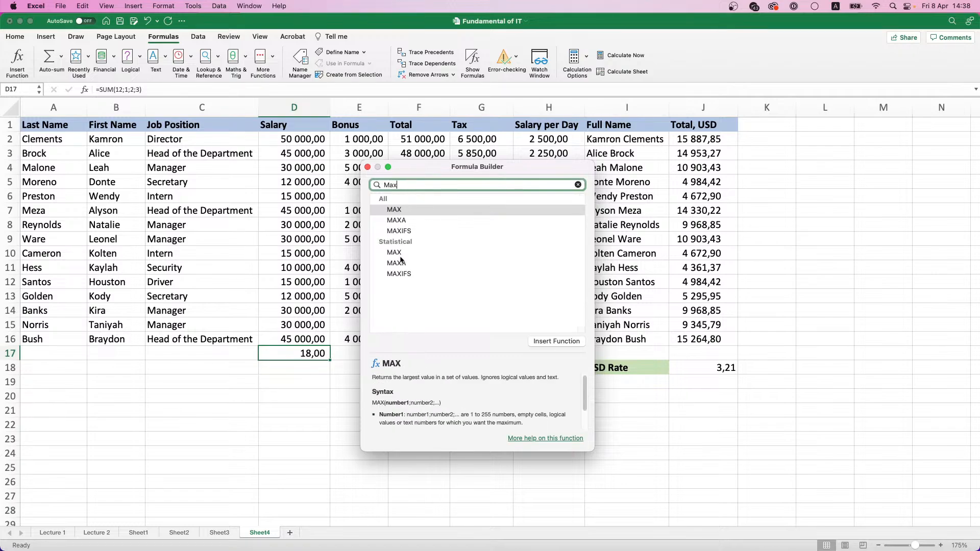
pyautogui.doubleClick(400, 210)
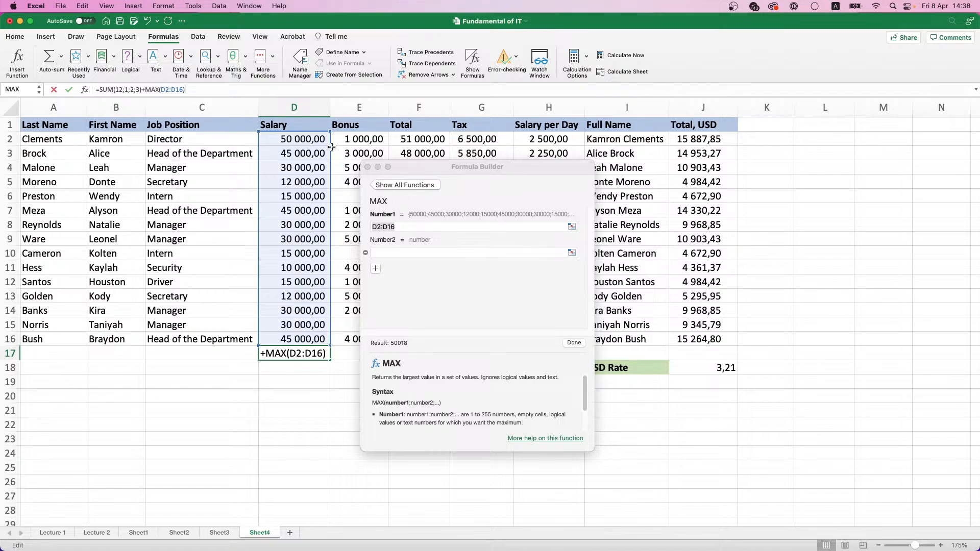
pyautogui.click(566, 228)
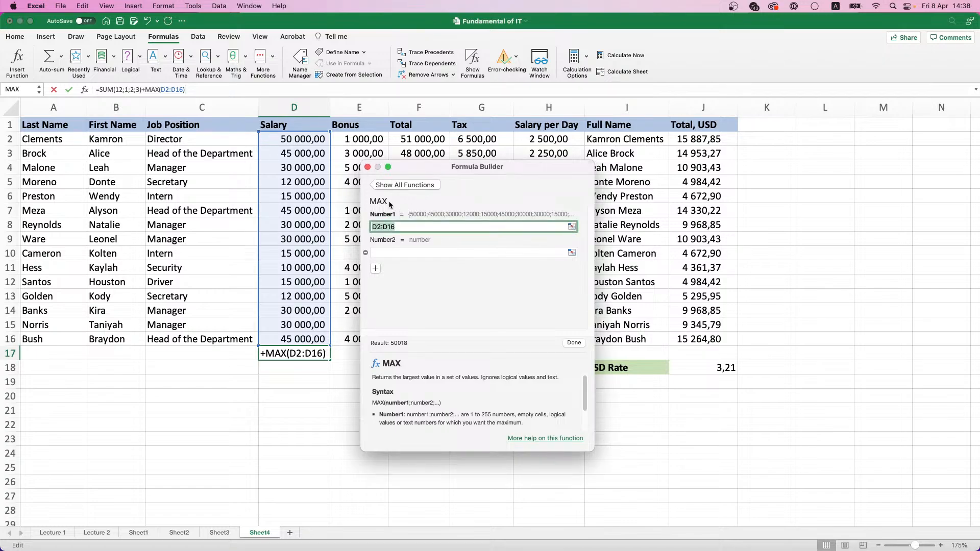
pyautogui.moveTo(286, 139); pyautogui.dragTo(303, 330)
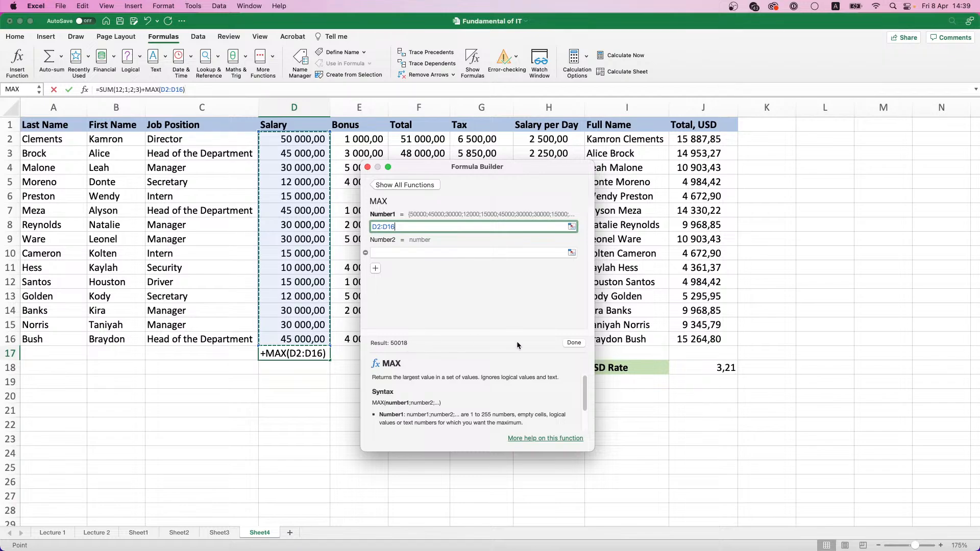
pyautogui.click(578, 345)
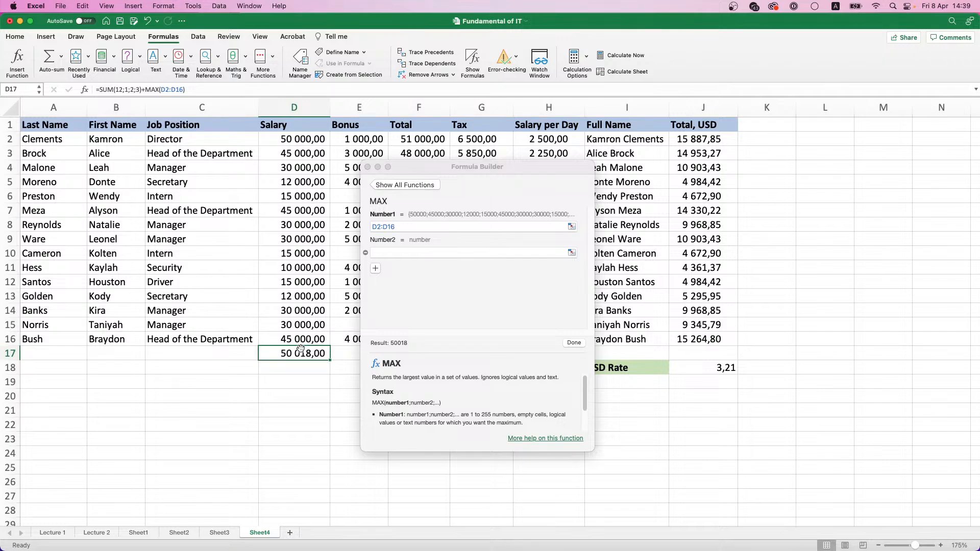
# Try to add the totals in F2:F16 and the bonuses as further arguments of the MAX function in D17
pyautogui.click(418, 226)
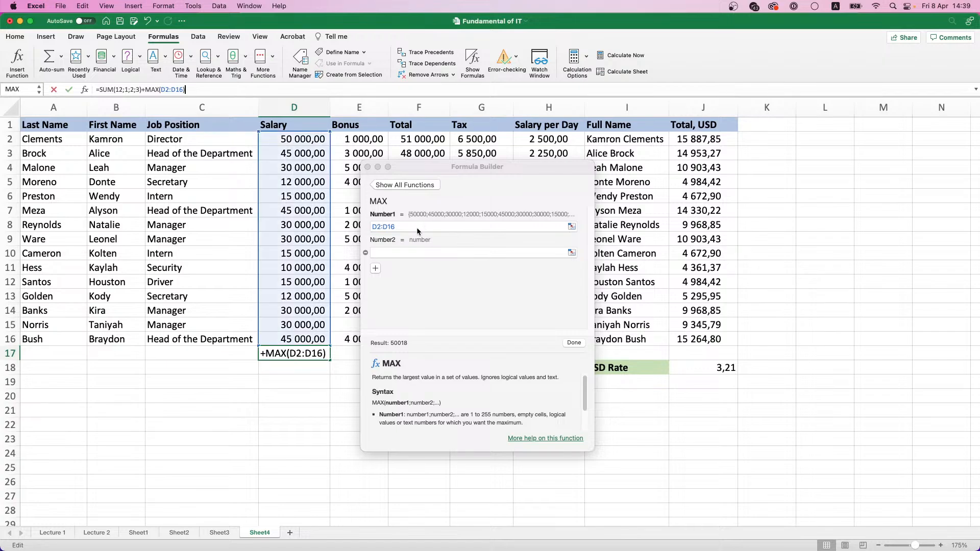
pyautogui.moveTo(430, 168); pyautogui.dragTo(554, 172)
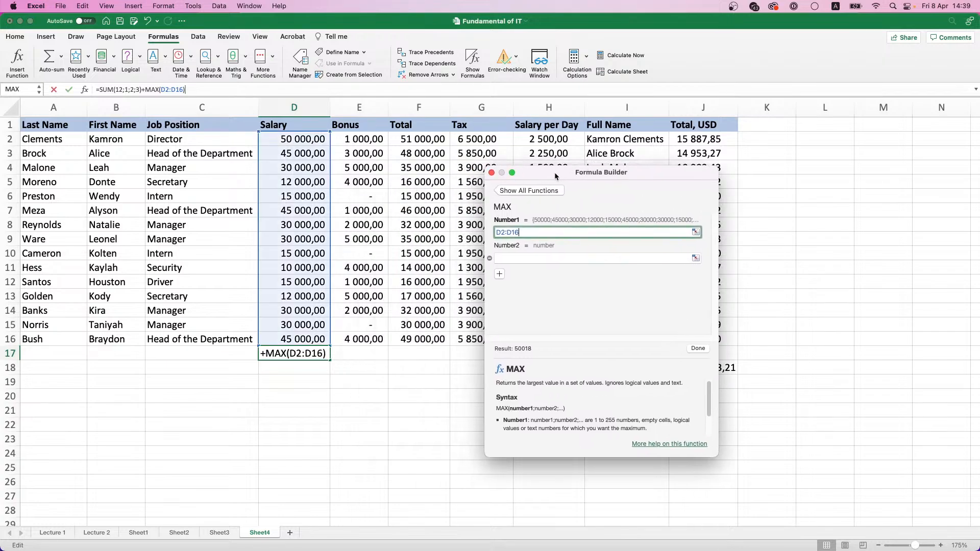
pyautogui.click(515, 263)
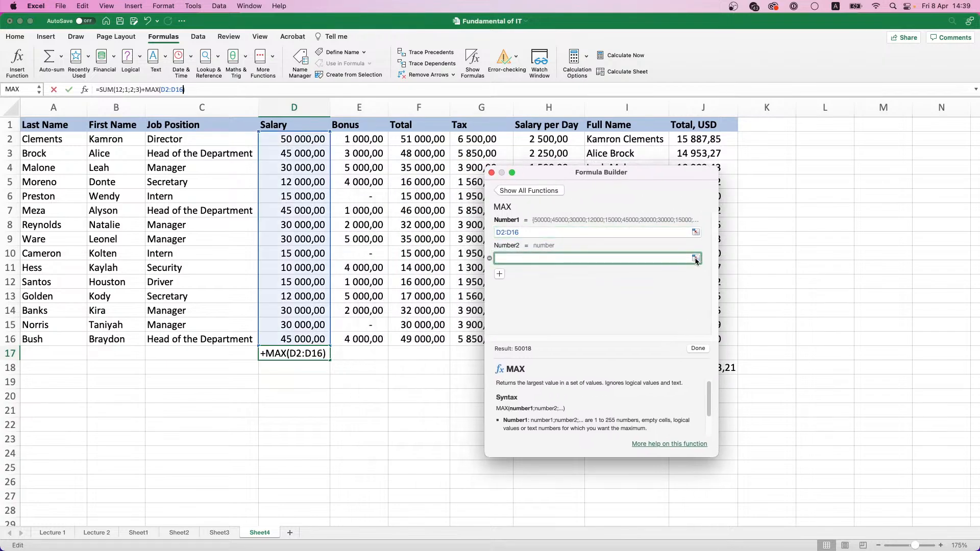
pyautogui.moveTo(411, 139); pyautogui.dragTo(438, 339)
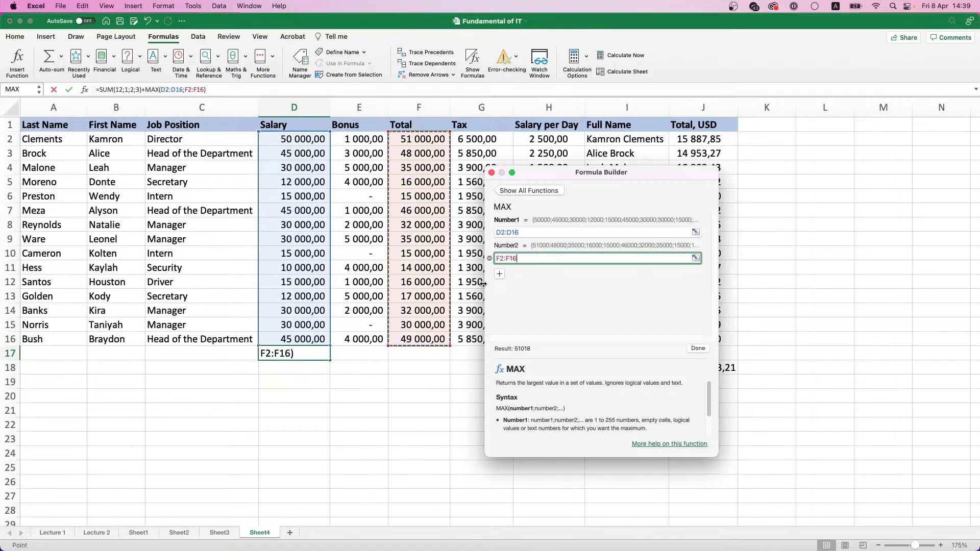
pyautogui.click(499, 274)
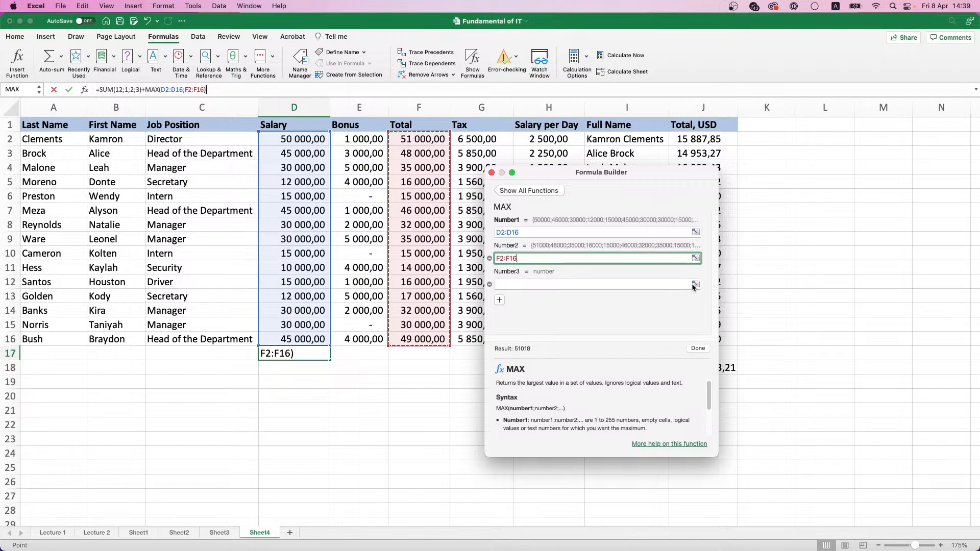
pyautogui.moveTo(358, 139); pyautogui.dragTo(365, 207)
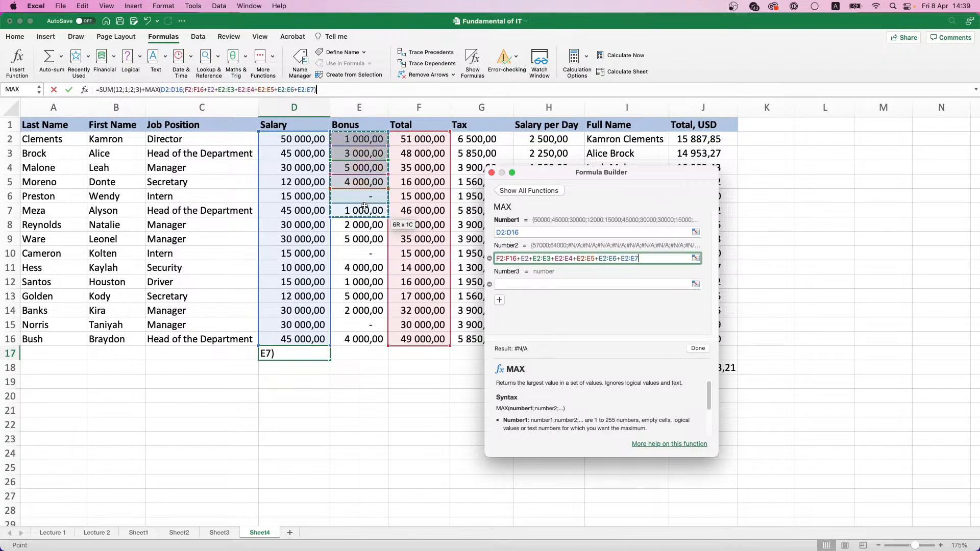
pyautogui.press('Escape')
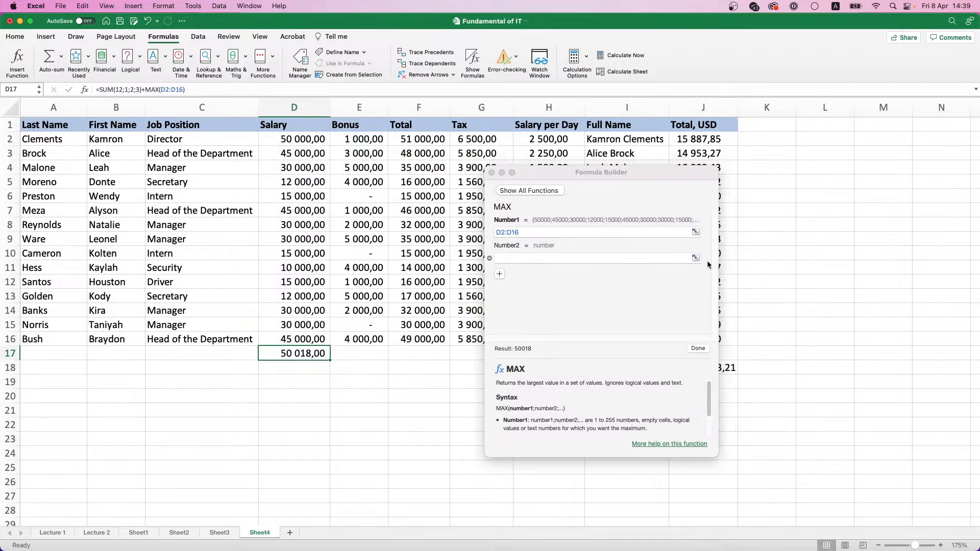
# Add the totals F2:F16 and bonuses E2:E16 as the second and third MAX arguments in D17, and close the Formula Builder
pyautogui.click(510, 258)
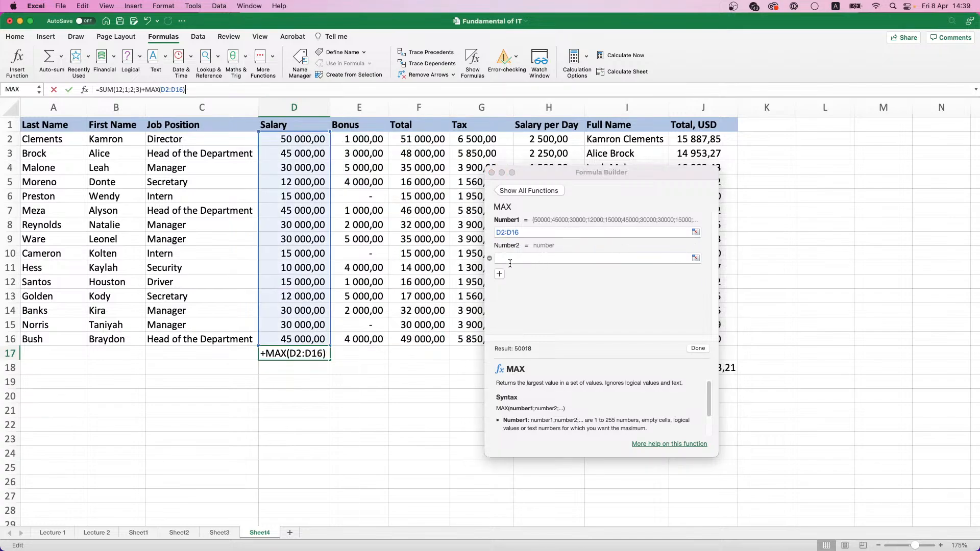
pyautogui.moveTo(414, 134); pyautogui.dragTo(427, 339)
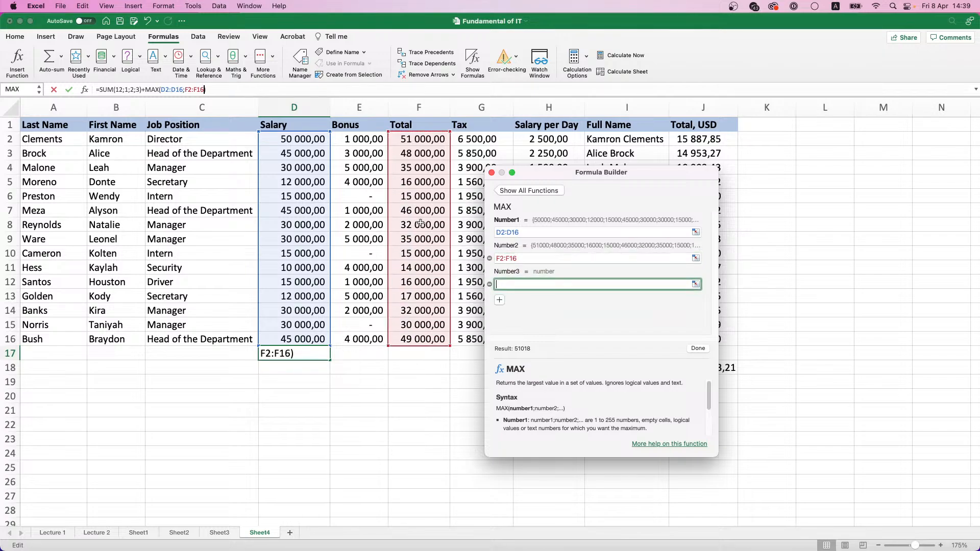
pyautogui.moveTo(364, 139); pyautogui.dragTo(366, 340)
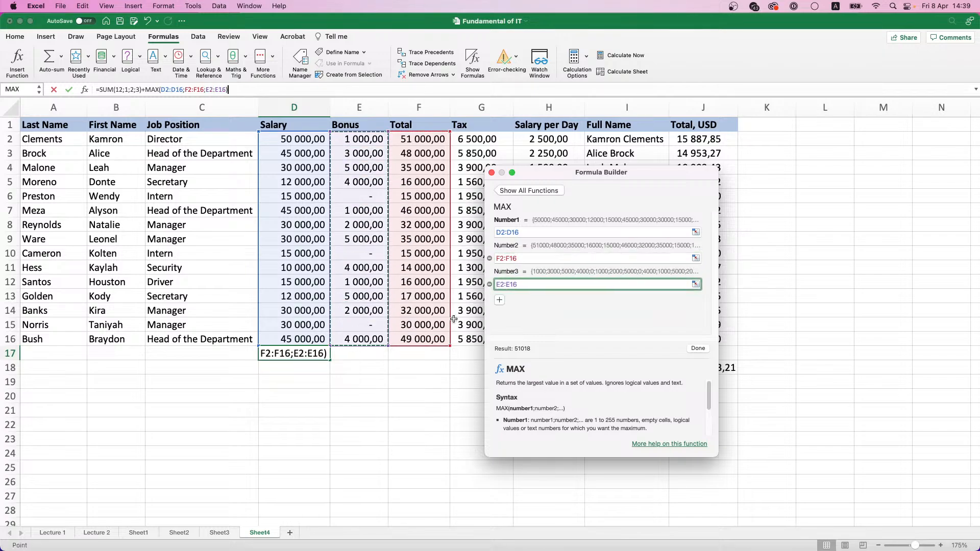
pyautogui.click(696, 350)
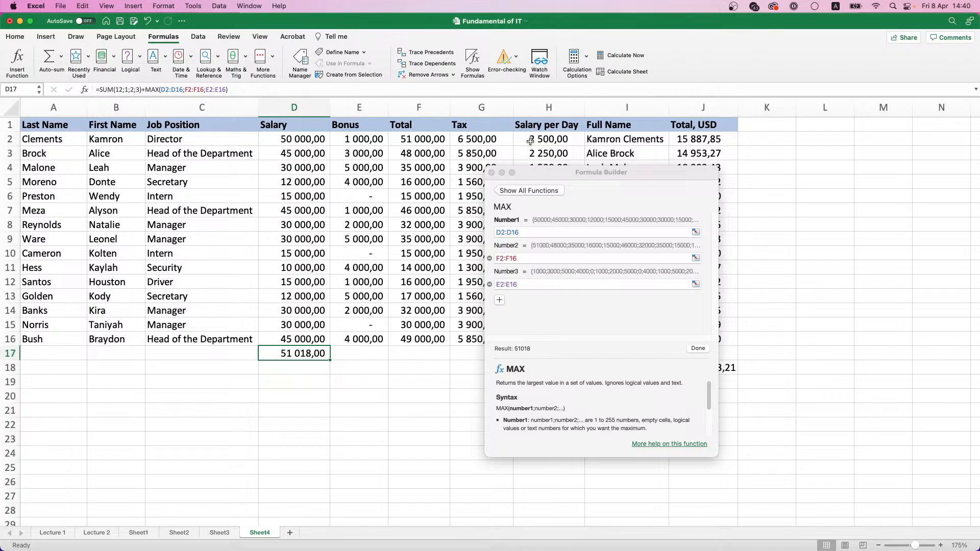
pyautogui.click(492, 174)
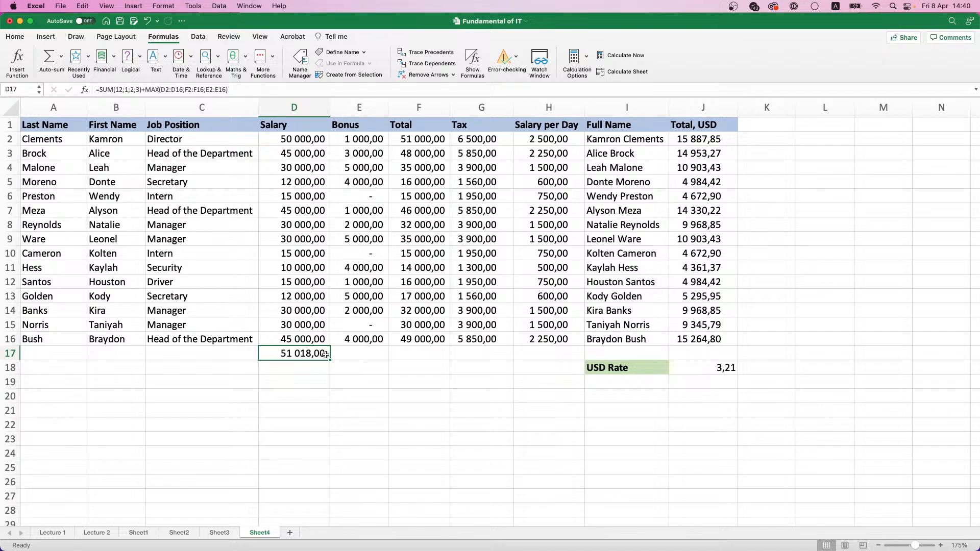
# Replace the formula in D17 with a SUM of the salaries in D2:D16
pyautogui.click(305, 137)
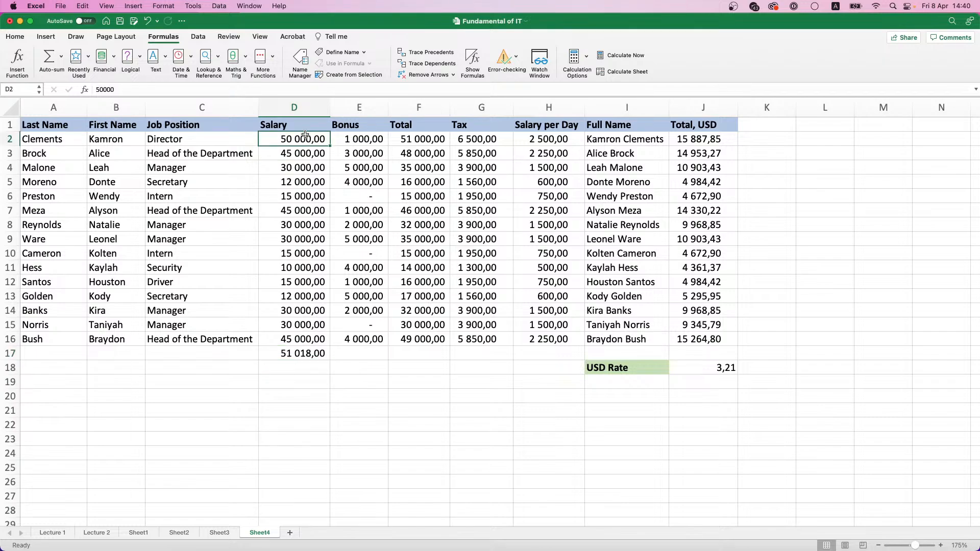
pyautogui.click(311, 352)
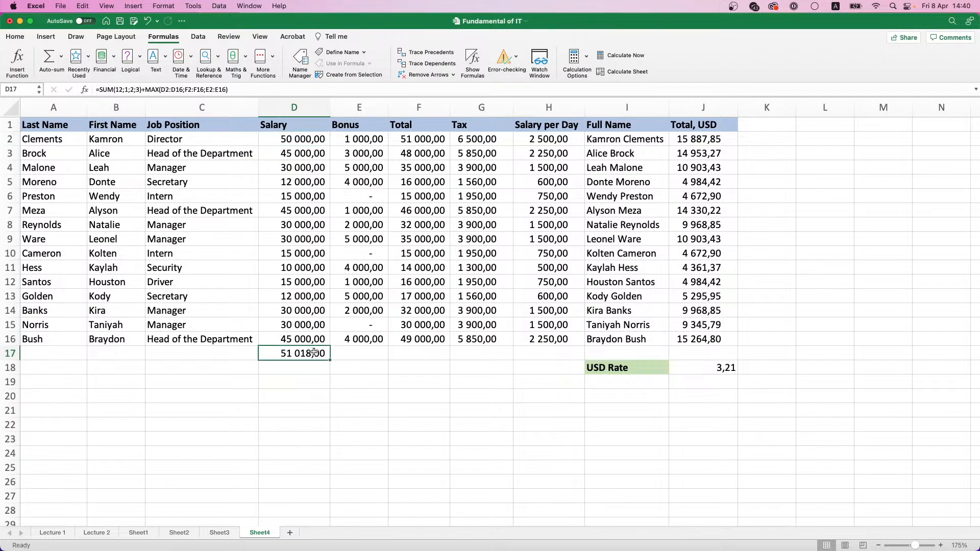
pyautogui.moveTo(227, 89); pyautogui.dragTo(100, 87)
pyautogui.press('BackSpace')
pyautogui.write('S')
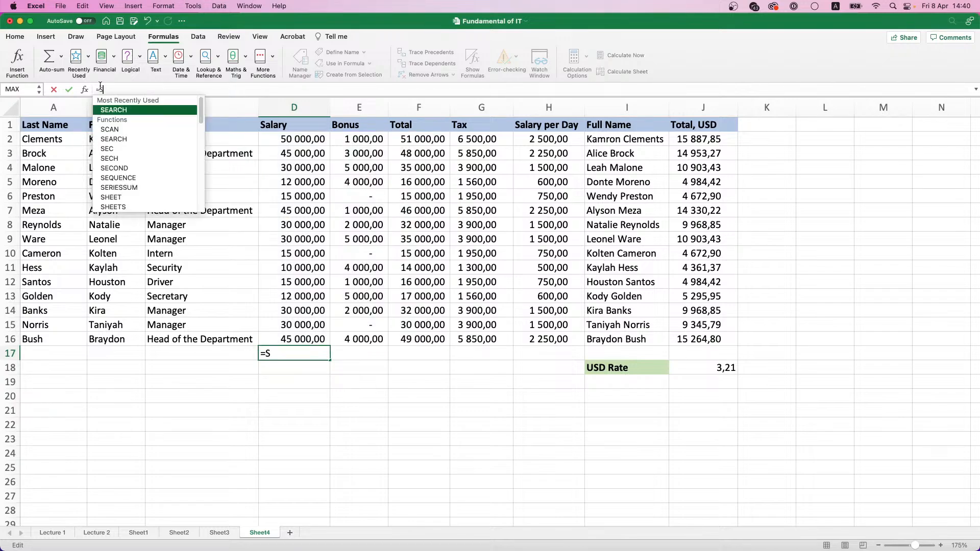
pyautogui.write('UM(')
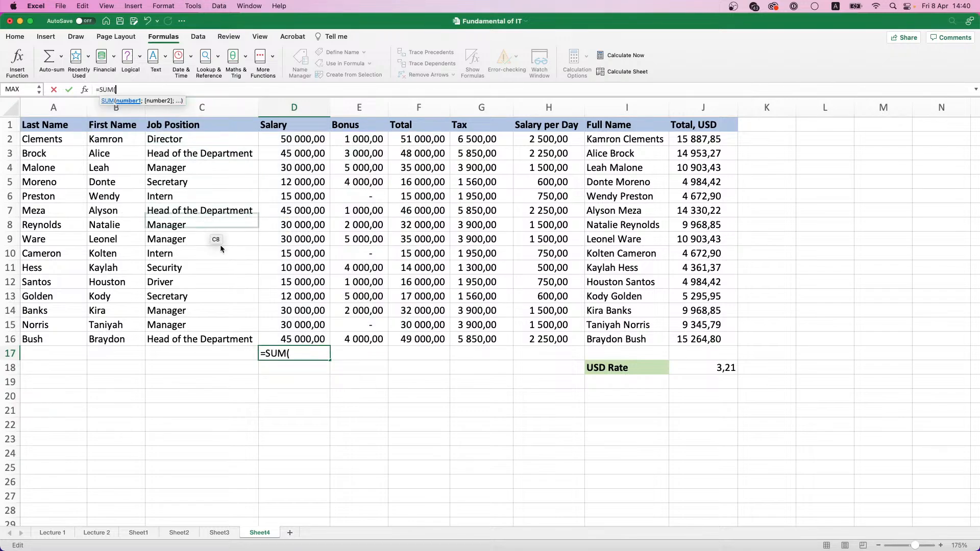
pyautogui.click(304, 338)
pyautogui.press('super+shift+Up')
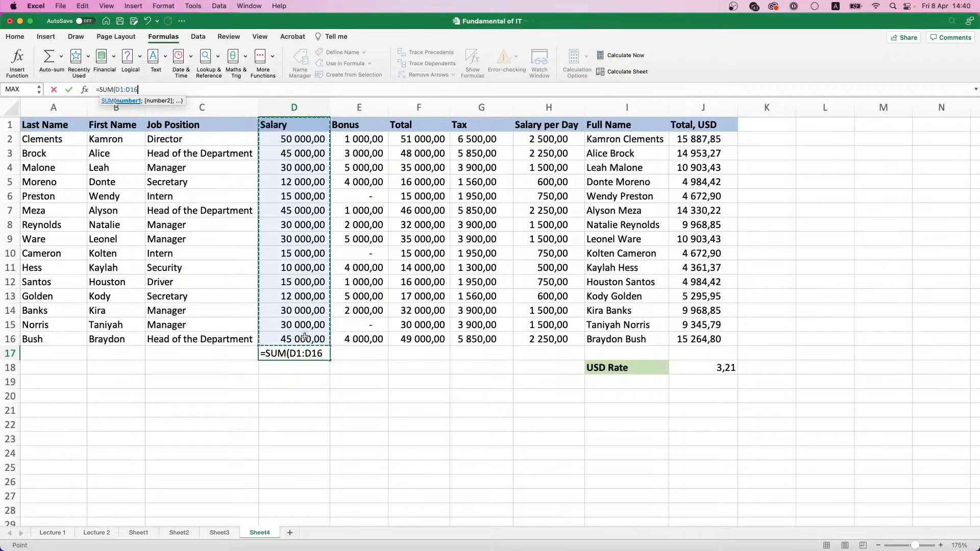
pyautogui.hotkey('shift', 'Down')
pyautogui.press('Return')
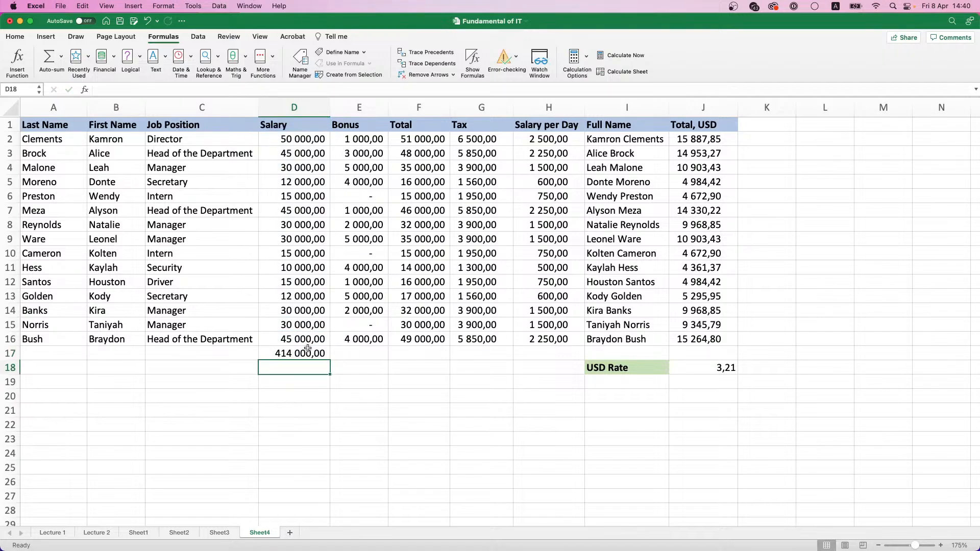
pyautogui.press('Up')
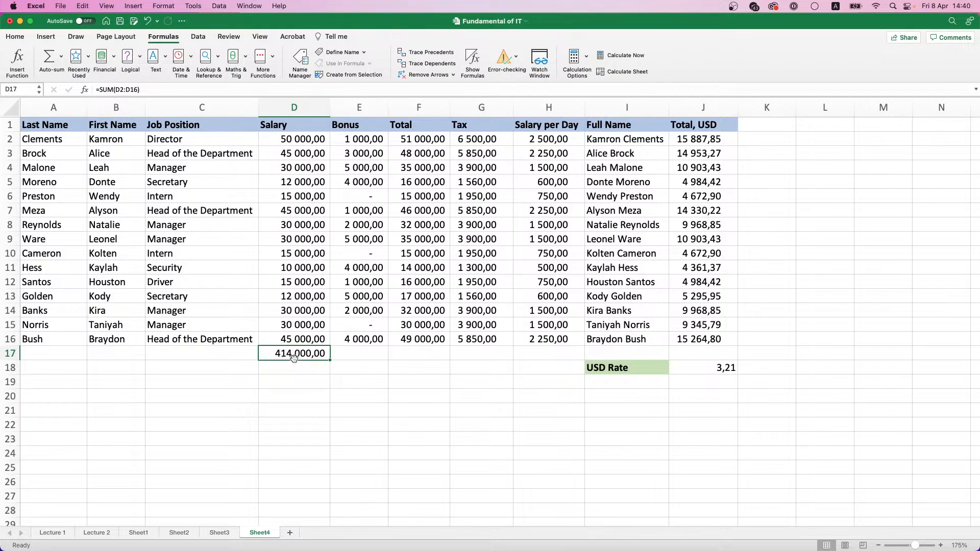
# Try to copy D17's SUM formula to L4, check the pasted reference, and clear L4
pyautogui.press('super+c')
pyautogui.click(831, 163)
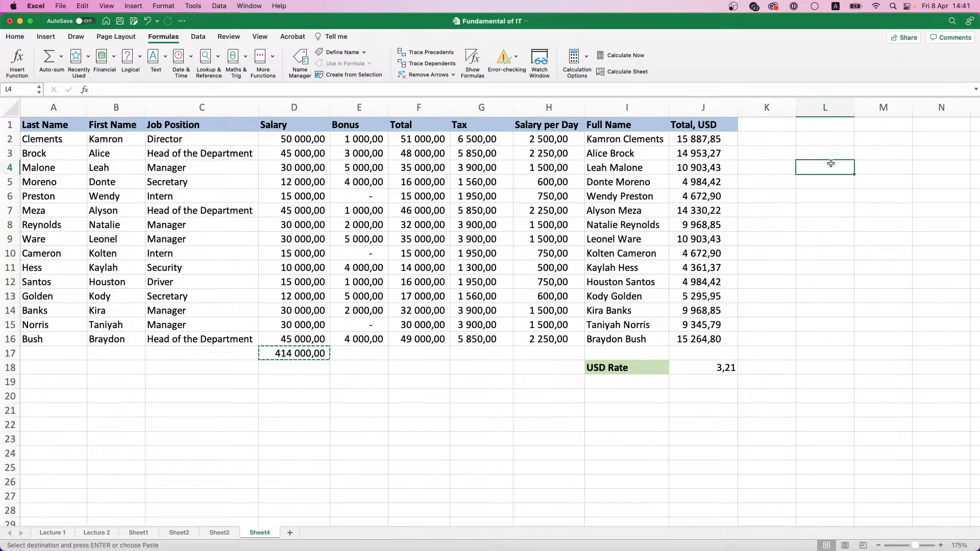
pyautogui.press('super+v')
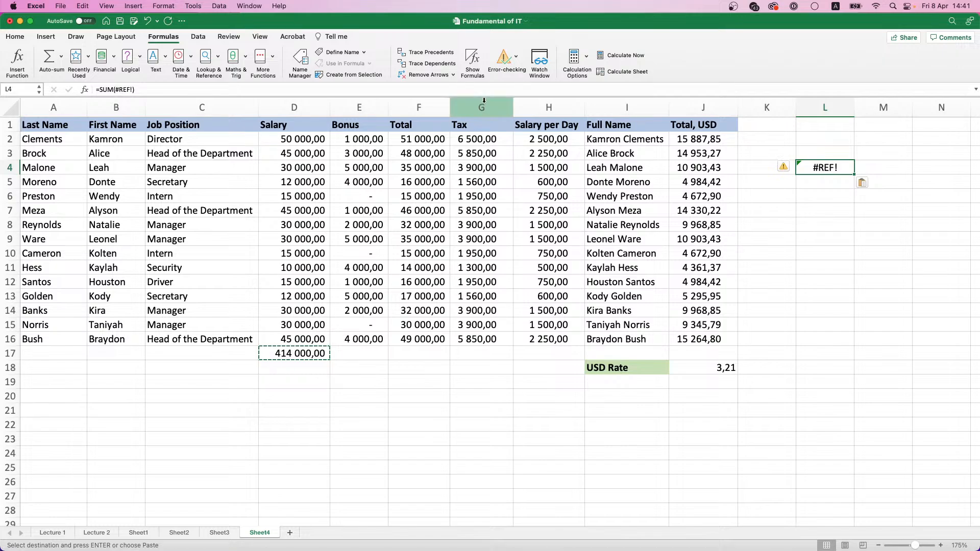
pyautogui.click(125, 90)
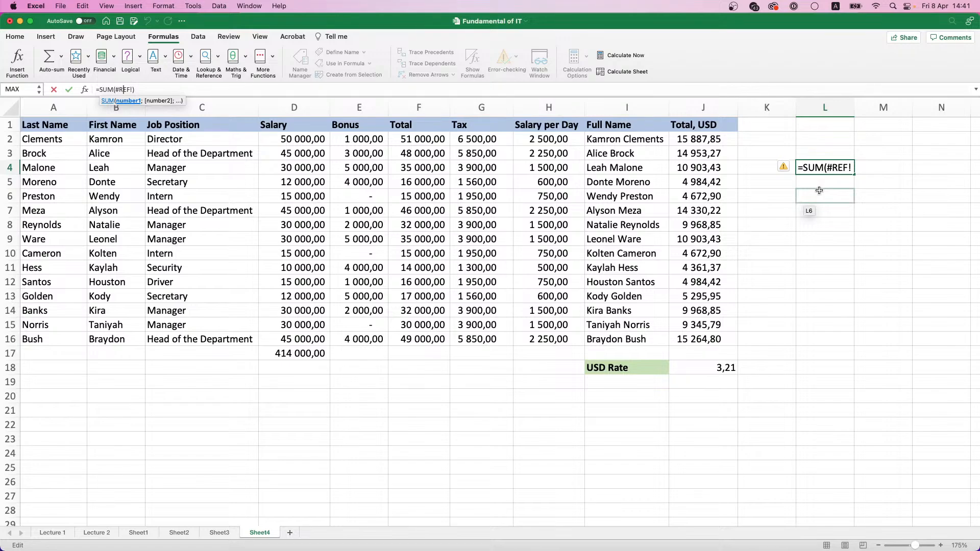
pyautogui.click(793, 167)
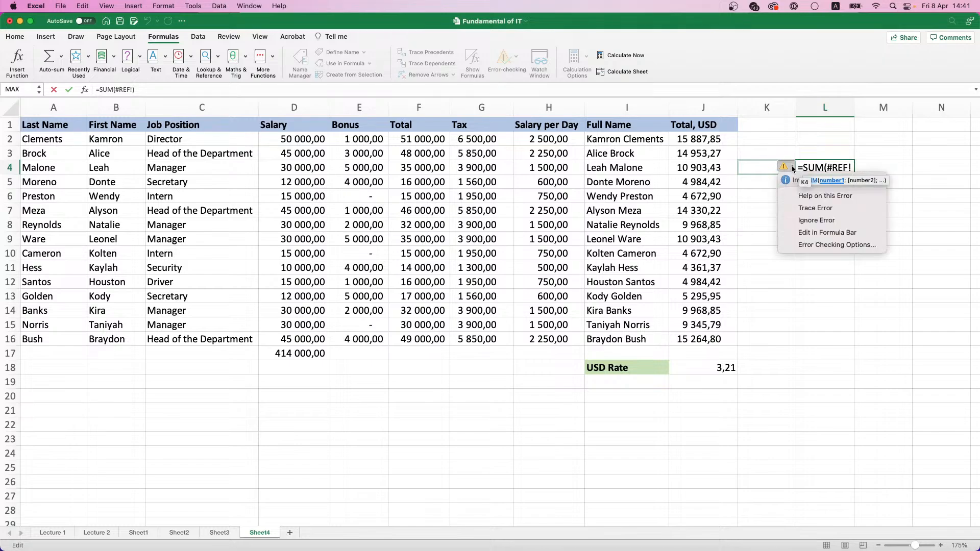
pyautogui.click(820, 165)
pyautogui.click(882, 156)
pyautogui.click(820, 165)
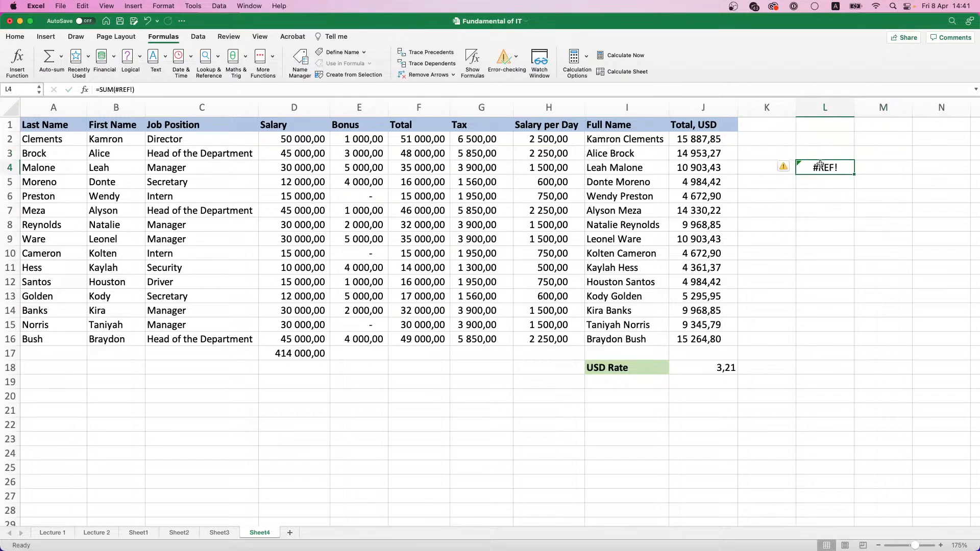
pyautogui.press('Delete')
# Copy the salary sum from D17 to L5 and paste it as values only
pyautogui.click(326, 352)
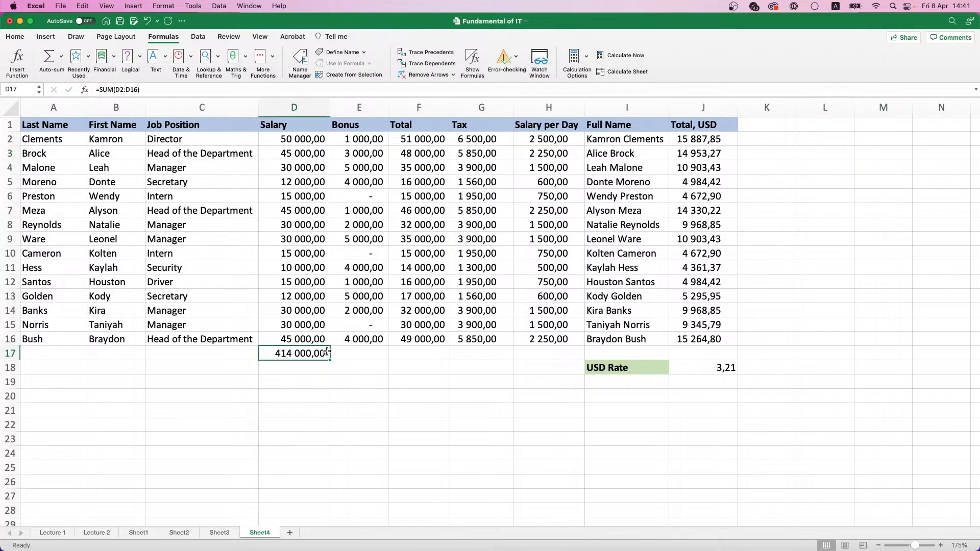
pyautogui.press('super+c')
pyautogui.click(827, 181)
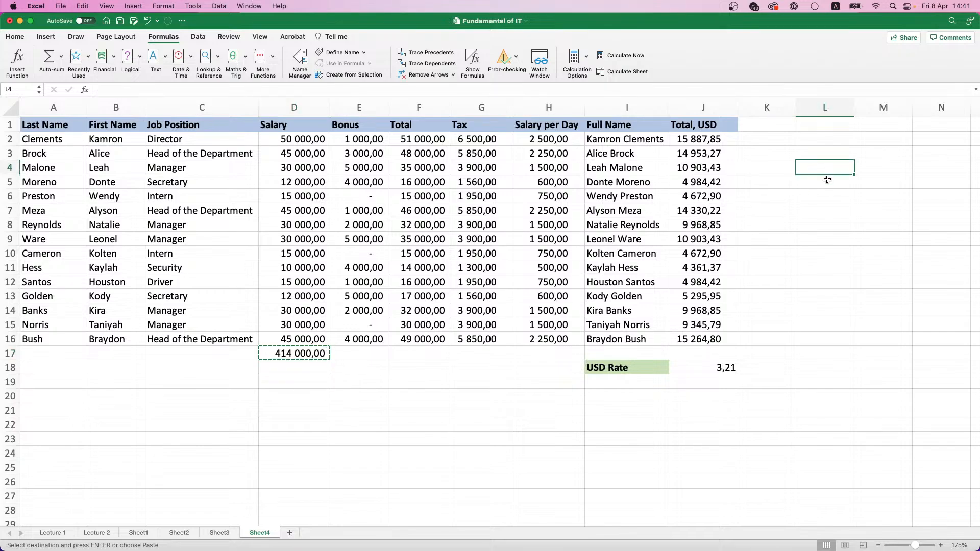
pyautogui.press('super+v')
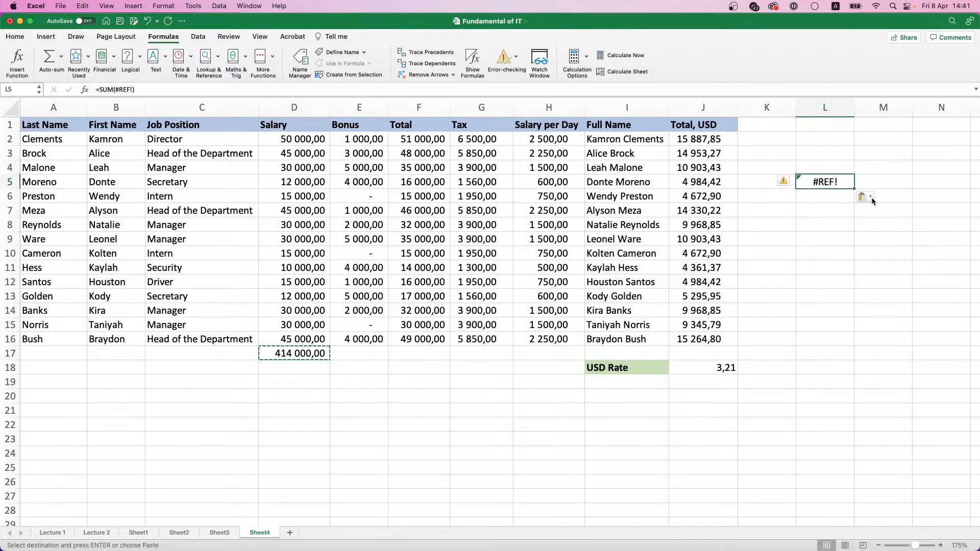
pyautogui.click(871, 198)
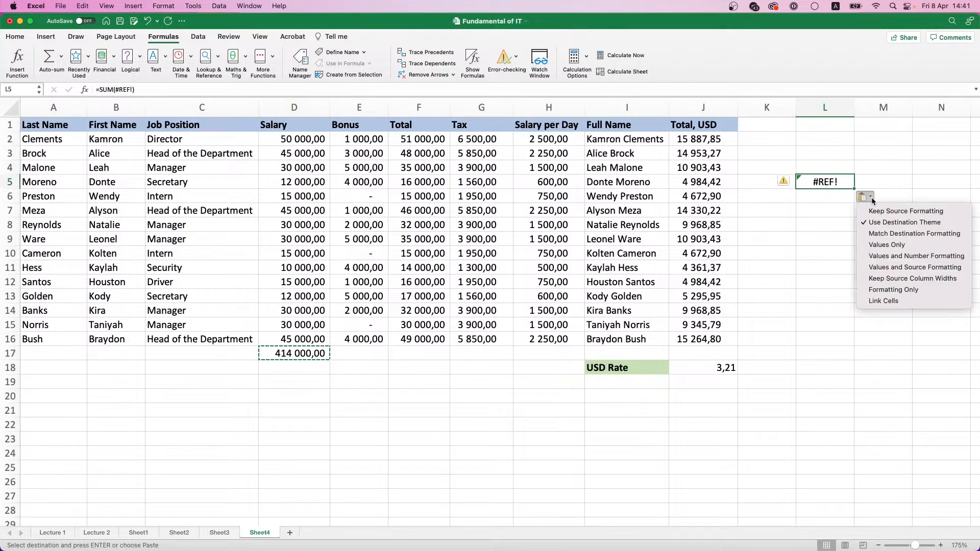
pyautogui.click(881, 247)
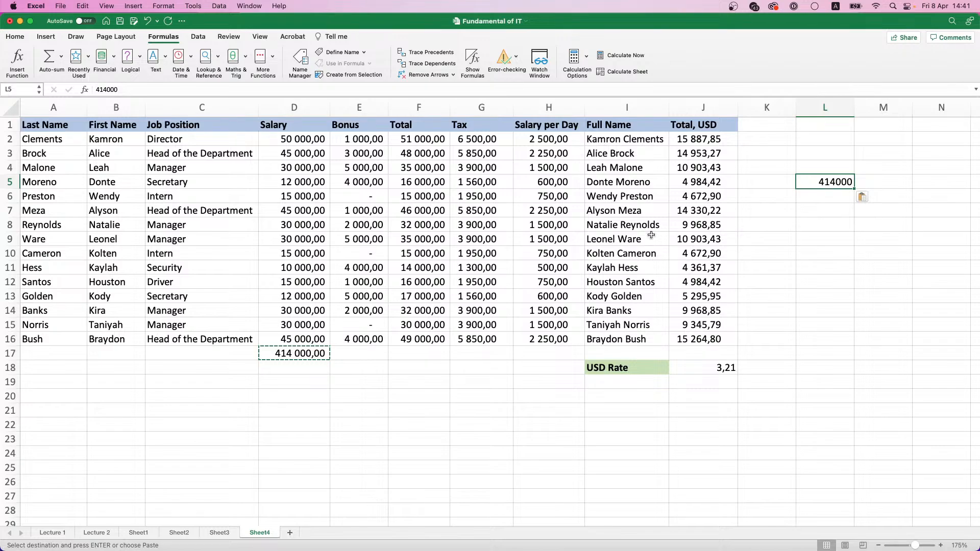
# Copy D17's SUM formula to E17 under the bonuses and check which range it references
pyautogui.click(291, 354)
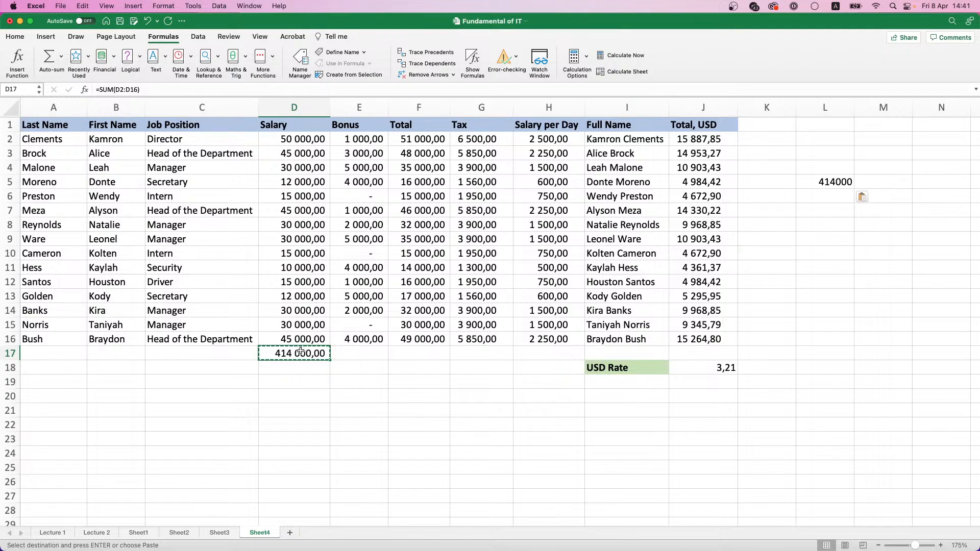
pyautogui.press('super+c')
pyautogui.click(358, 352)
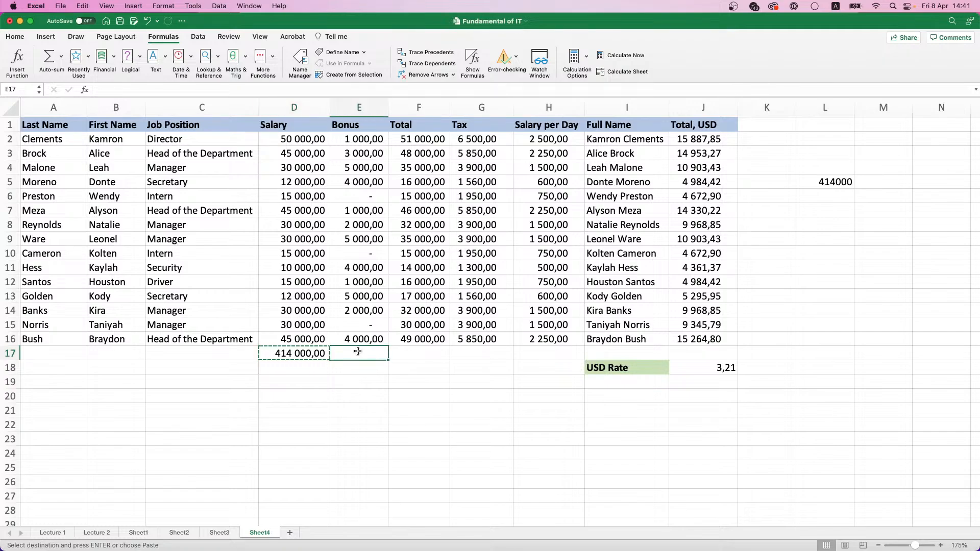
pyautogui.press('super+v')
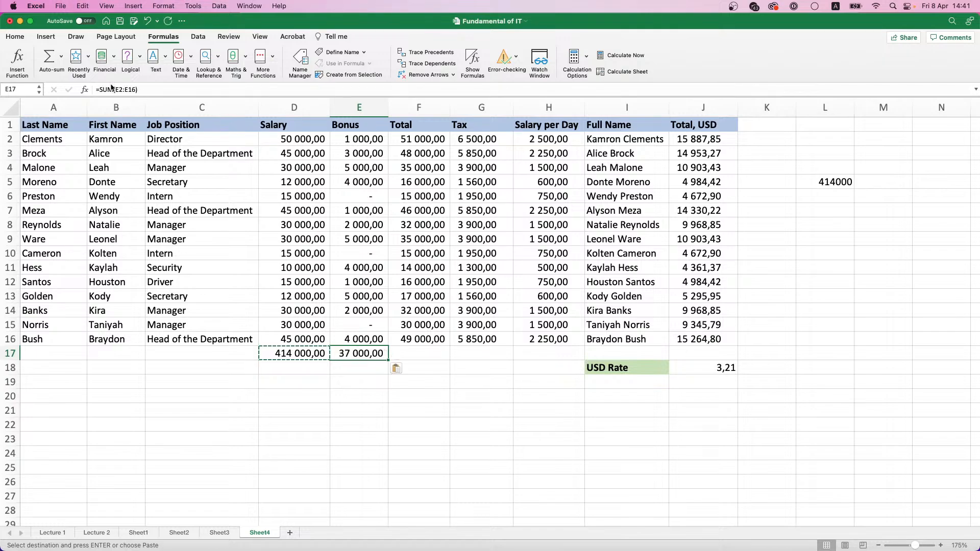
pyautogui.click(112, 89)
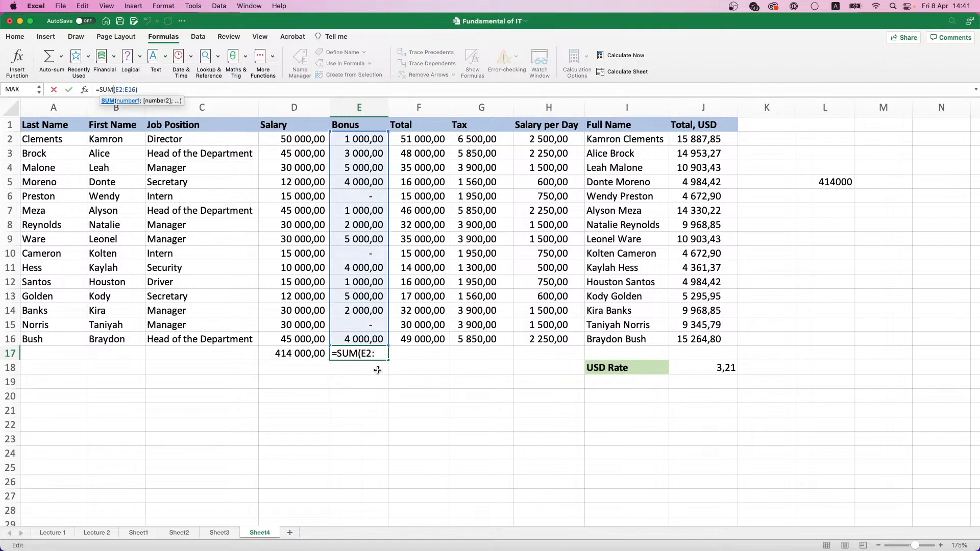
pyautogui.press('Escape')
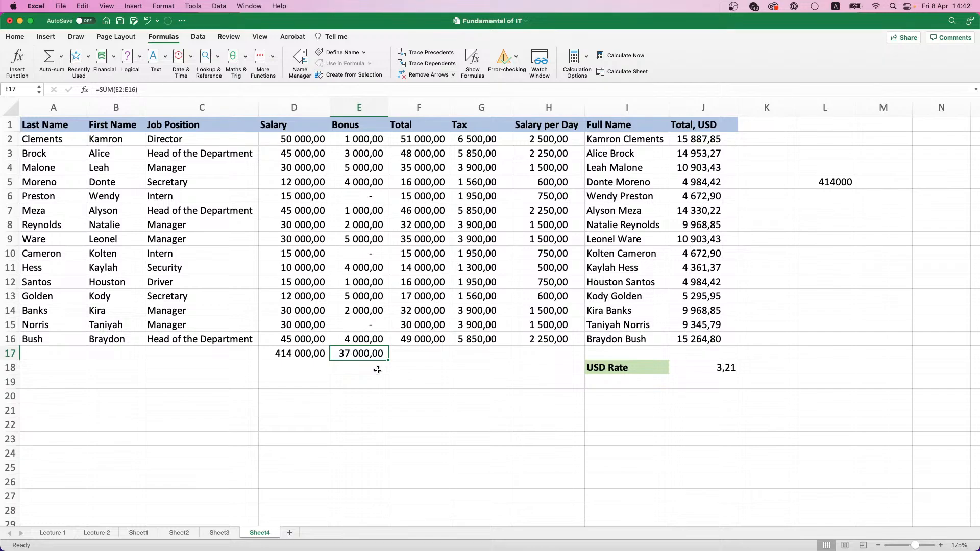
# Clear the sums in D17:E17 and the pasted value in L5
pyautogui.moveTo(316, 353); pyautogui.dragTo(375, 354)
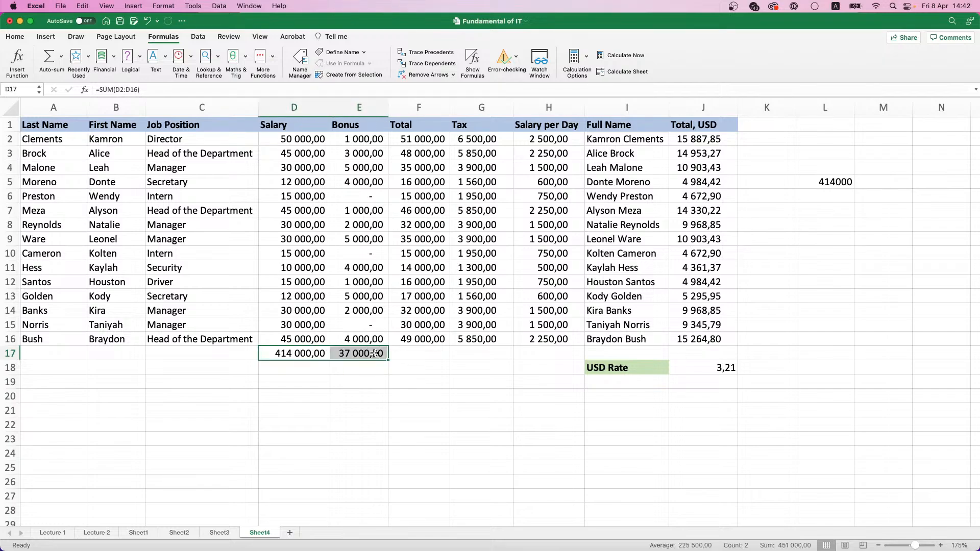
pyautogui.press('Delete')
pyautogui.click(839, 185)
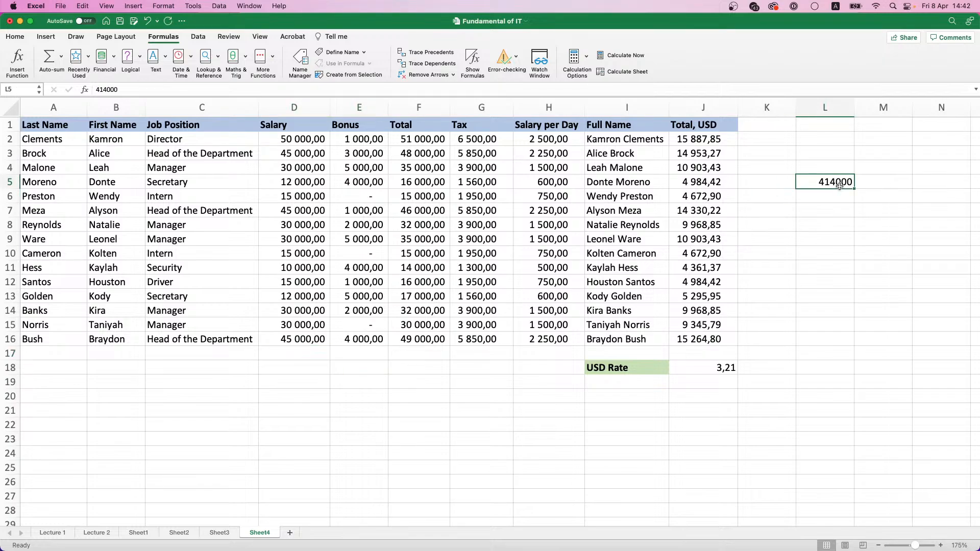
pyautogui.press('Delete')
# Apply the Comma number style to the USD rate in J18
pyautogui.click(726, 372)
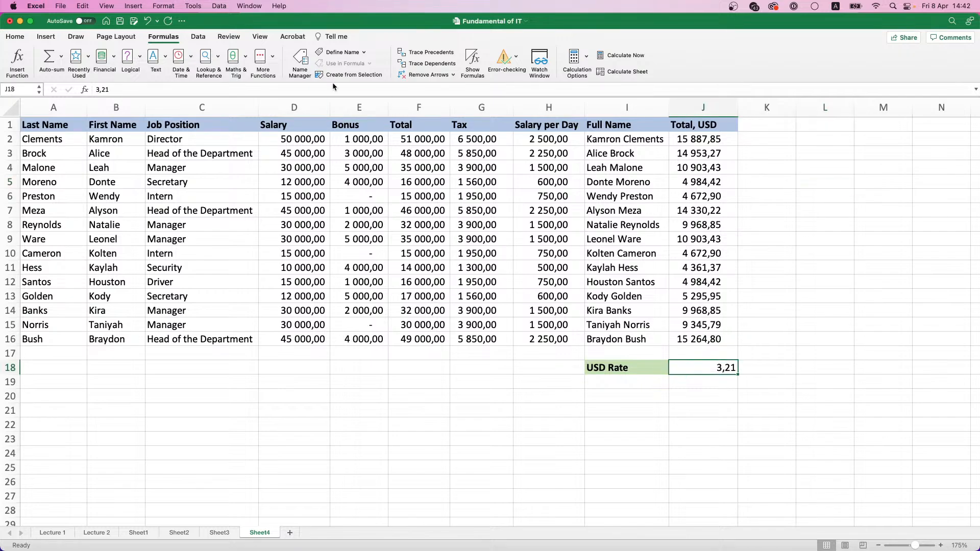
pyautogui.click(24, 38)
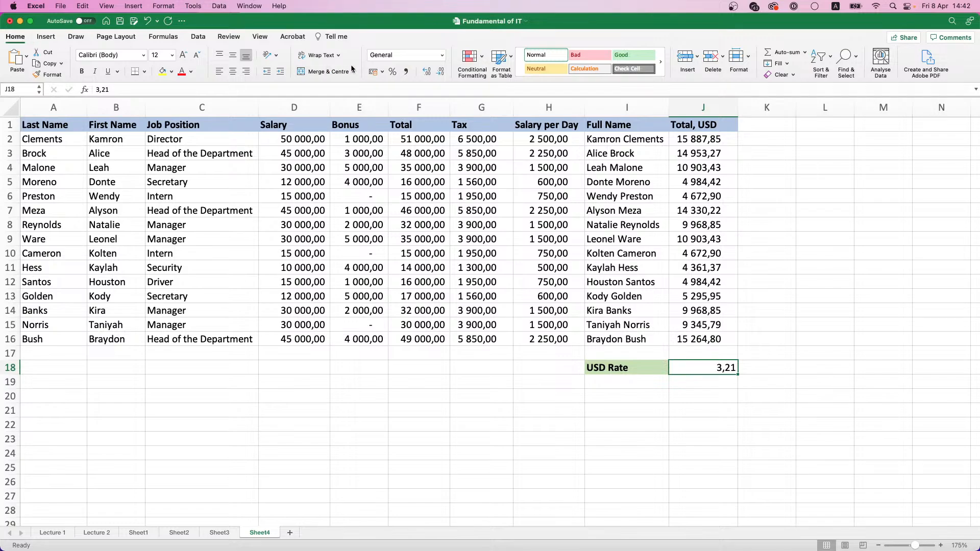
pyautogui.click(407, 73)
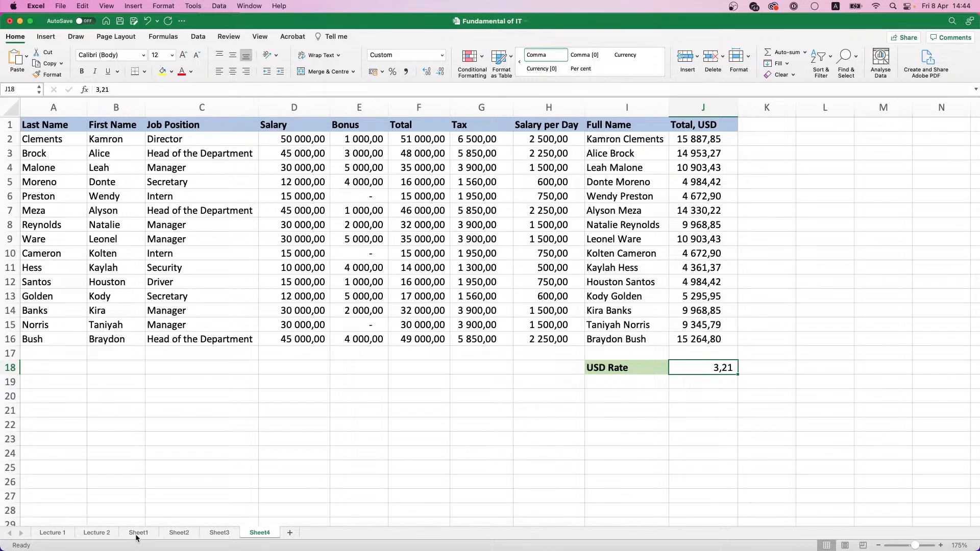
# Rename the Lecture 2 sheet as Lecture 2-1
pyautogui.click(106, 535)
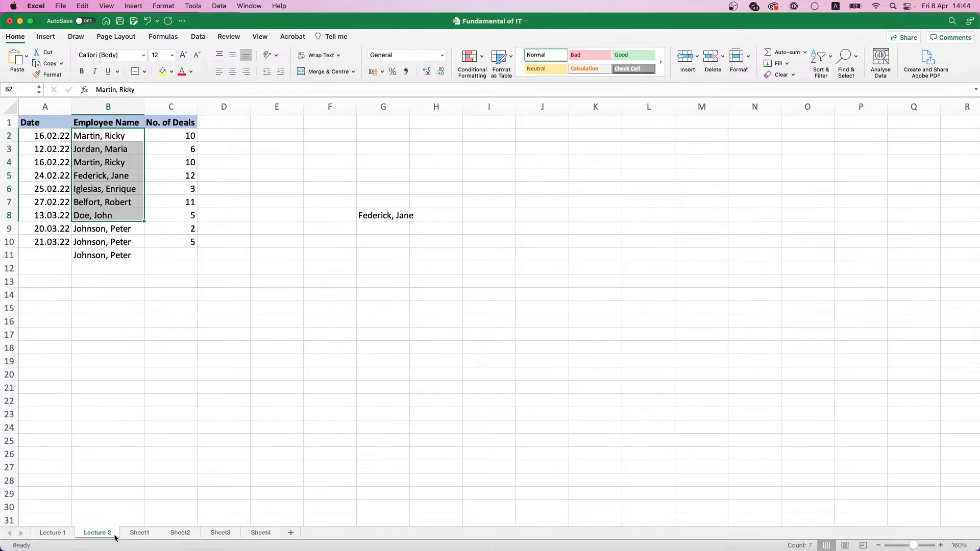
pyautogui.click(113, 534)
pyautogui.write('-1')
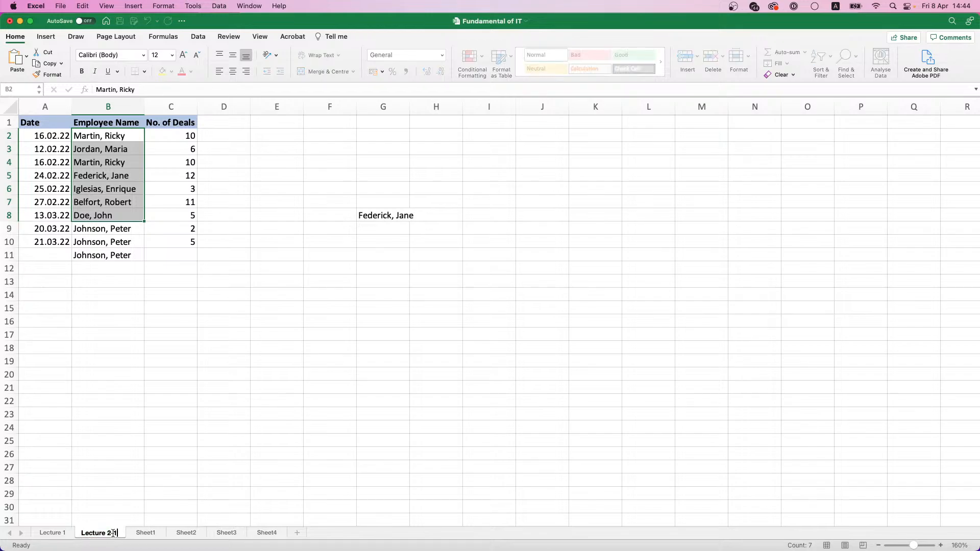
pyautogui.press('Return')
# Rename Sheet1 as Lecture 2-2 and Sheet2 as Lecture 2-3
pyautogui.doubleClick(146, 533)
pyautogui.write('Lecture 2-')
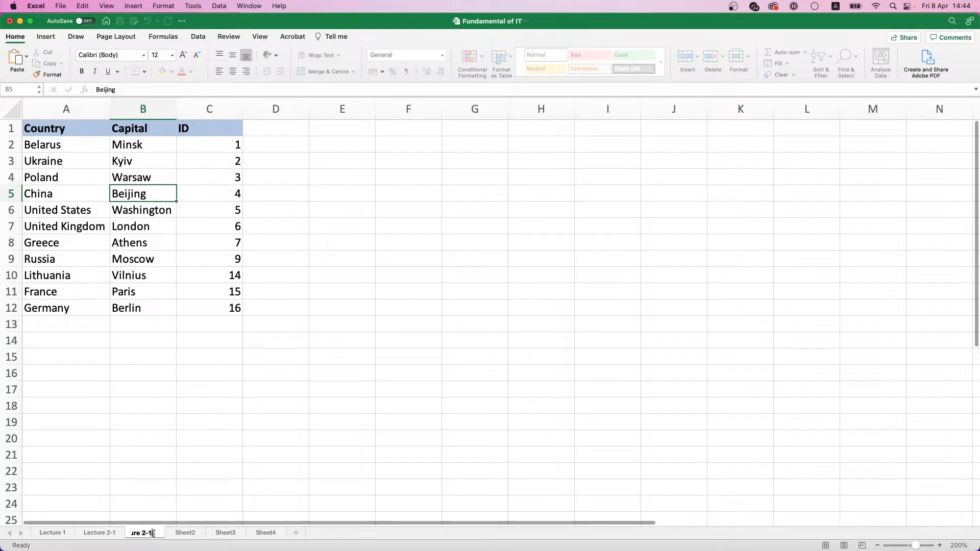
pyautogui.write('2')
pyautogui.doubleClick(189, 533)
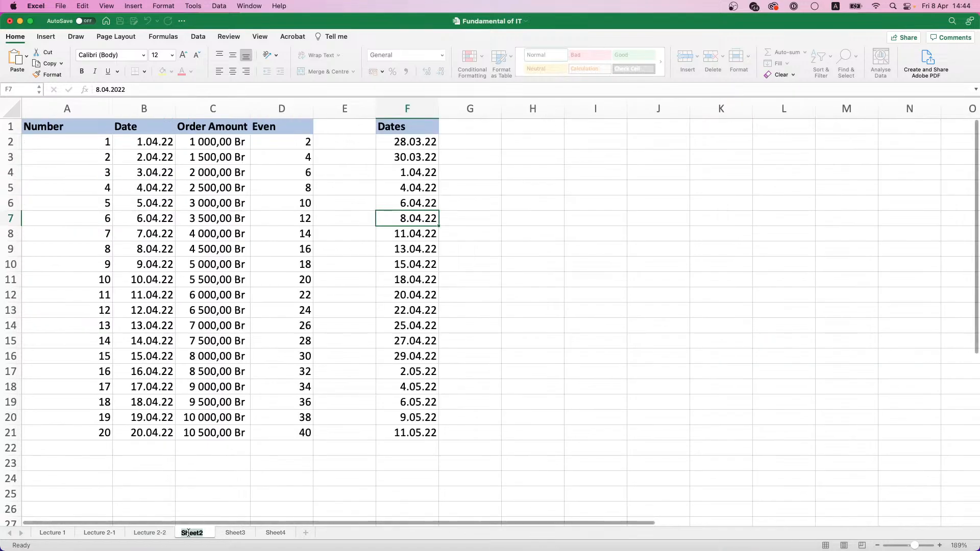
pyautogui.press('super+v')
pyautogui.press('BackSpace')
pyautogui.write('2')
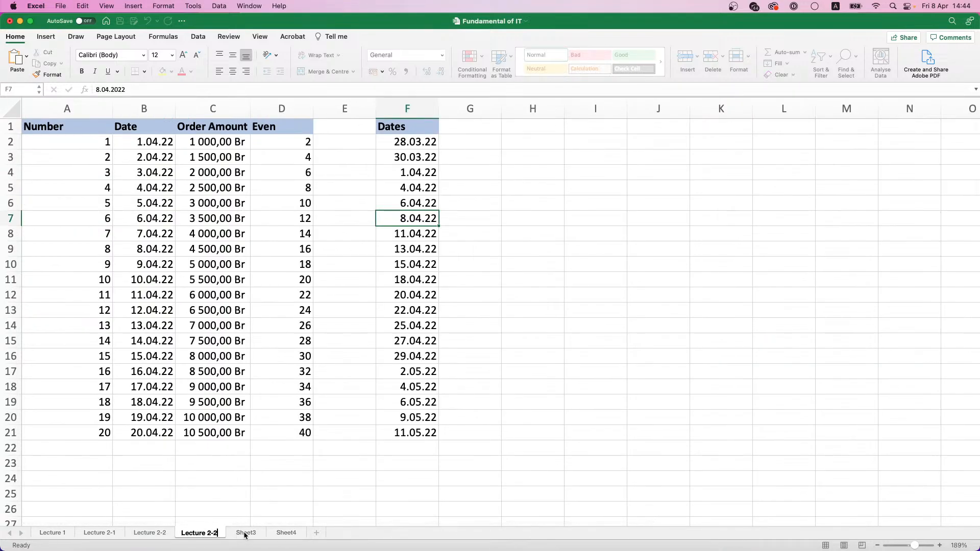
pyautogui.press('BackSpace')
pyautogui.write('3')
# Rename Sheet3 as Lecture 2-4 and Sheet4 as Lecture 2-5
pyautogui.doubleClick(248, 533)
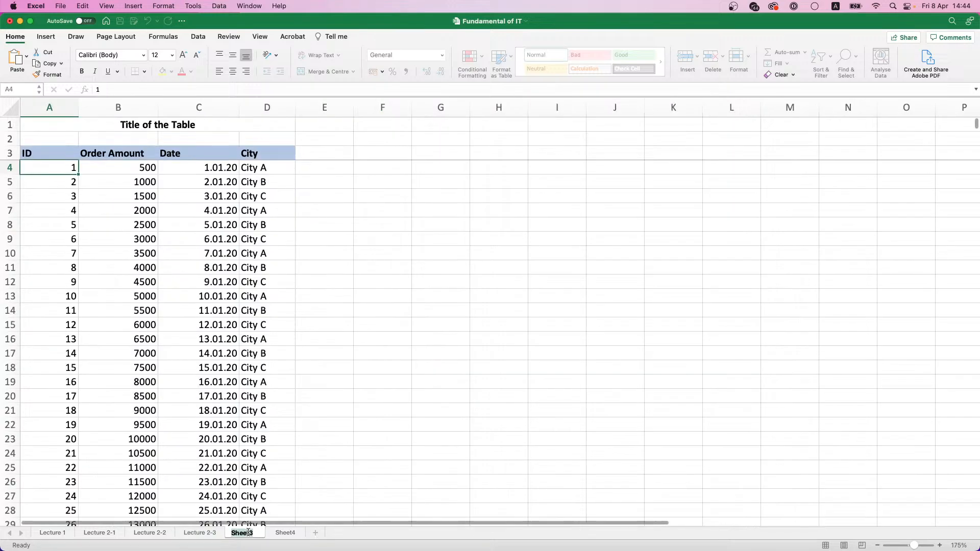
pyautogui.press('super+v')
pyautogui.write('4')
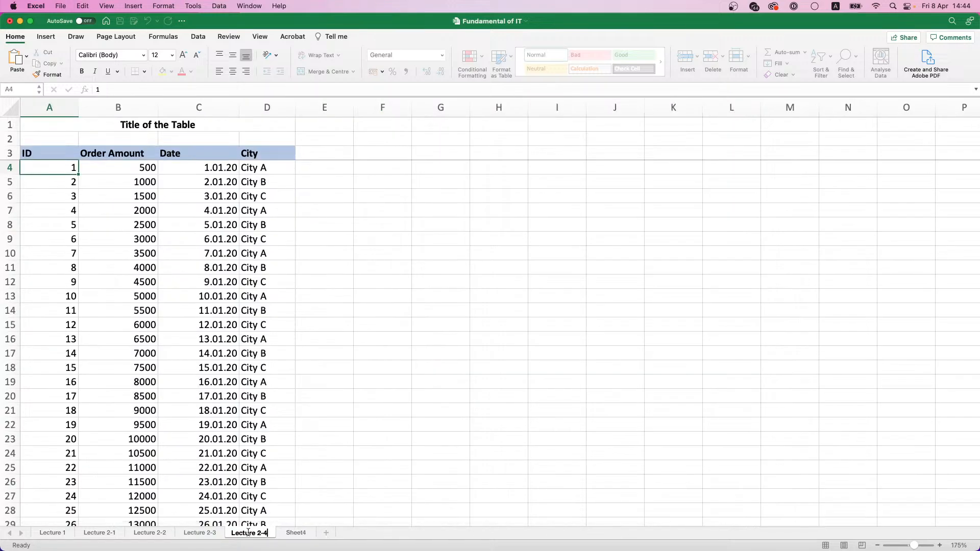
pyautogui.click(292, 533)
pyautogui.doubleClick(292, 533)
pyautogui.press('super+v')
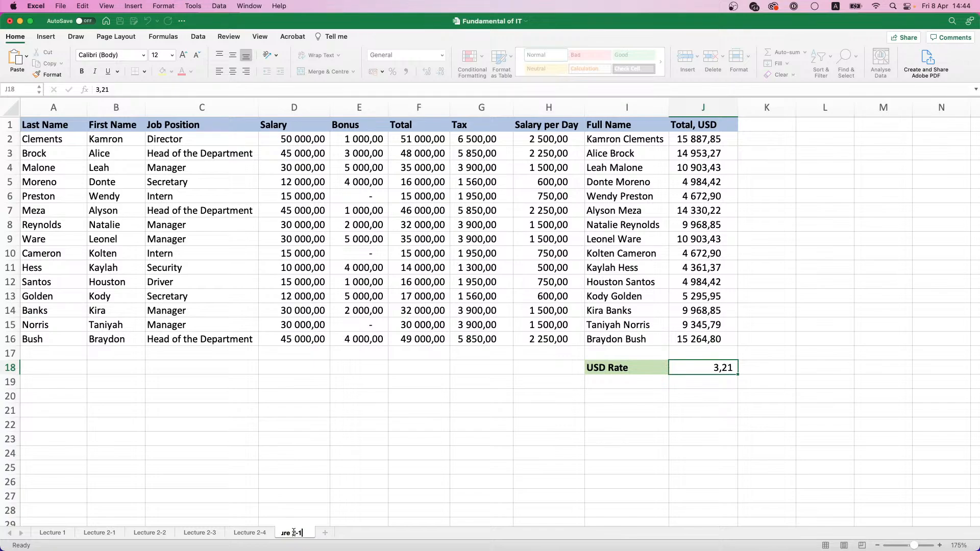
pyautogui.write('5')
# Add a new sheet after Lecture 2-5 and name it Lecture 3
pyautogui.click(343, 533)
pyautogui.doubleClick(340, 533)
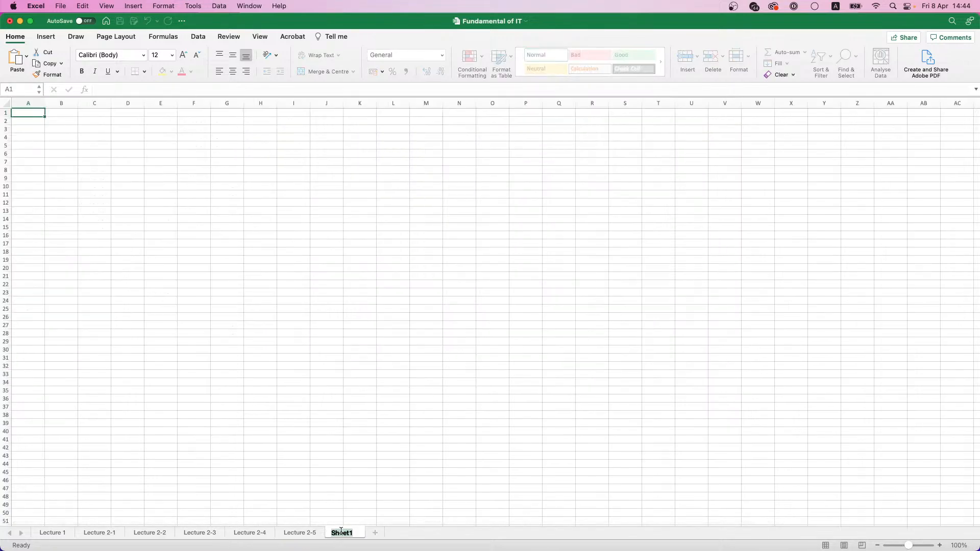
pyautogui.write('Lecture 3')
pyautogui.press('Return')
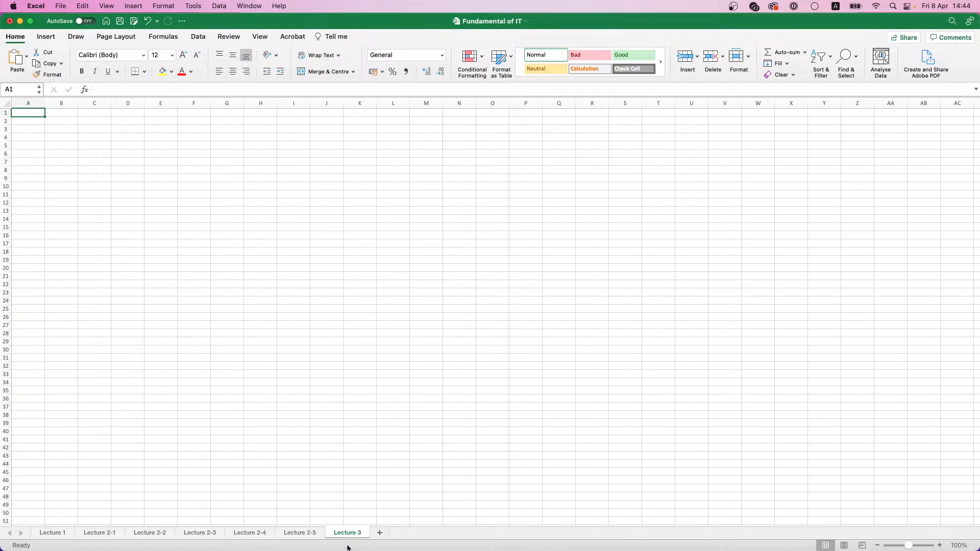
# Copy the employee table A1:J16 from the Lecture 2-5 sheet into Lecture 3, starting at A1
pyautogui.click(287, 533)
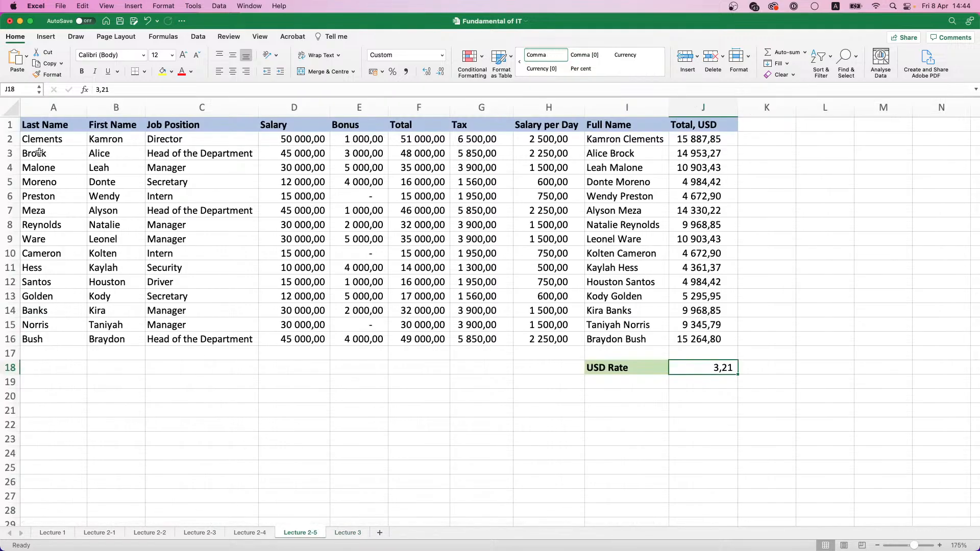
pyautogui.moveTo(34, 141); pyautogui.dragTo(212, 334)
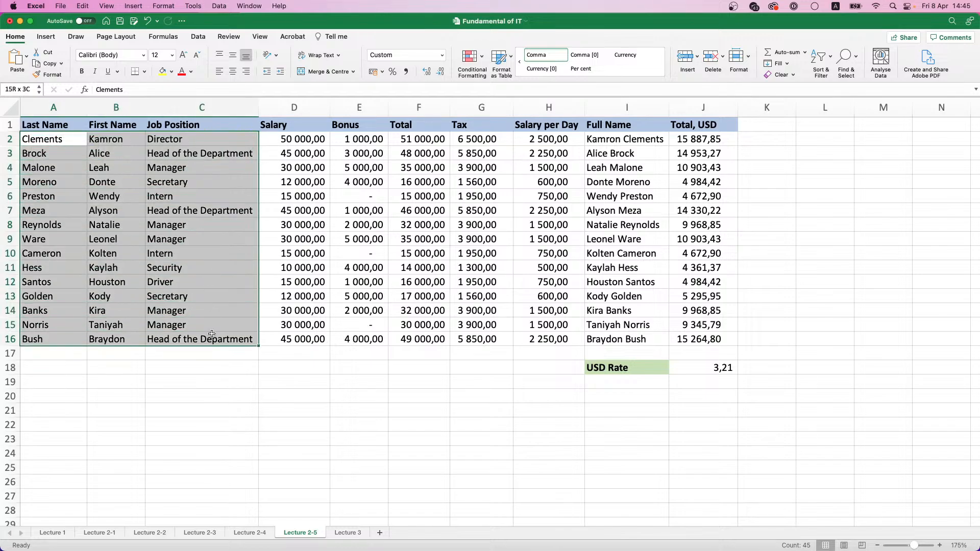
pyautogui.click(113, 225)
pyautogui.click(36, 108)
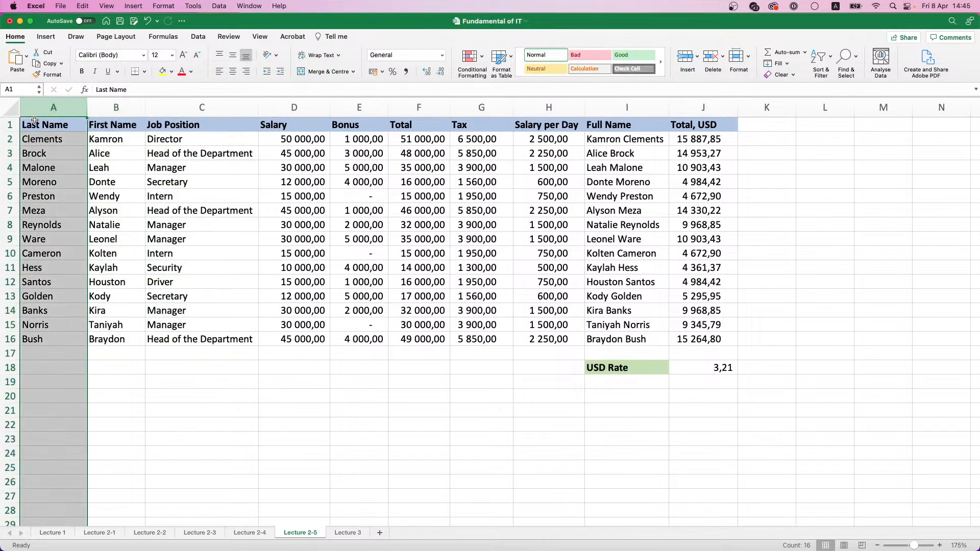
pyautogui.click(35, 125)
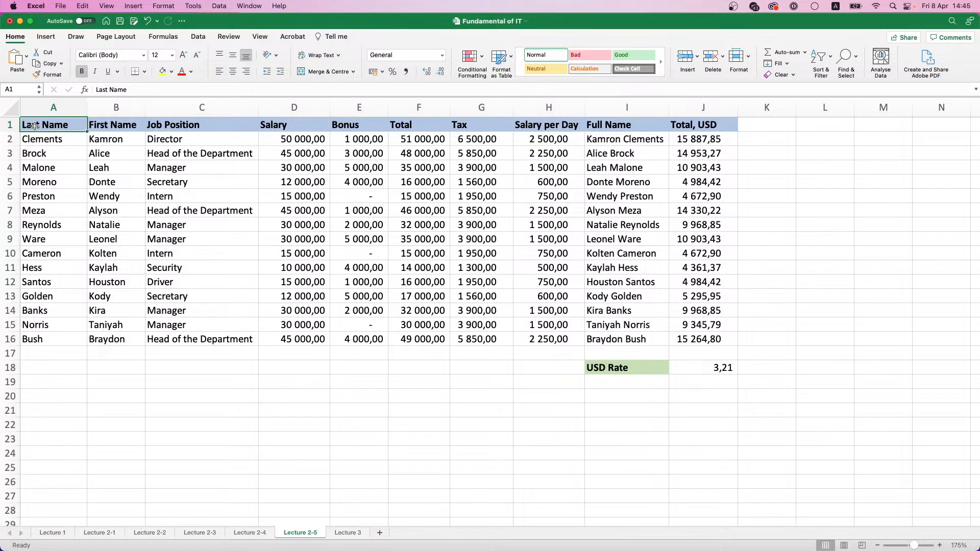
pyautogui.press('shift+super+Right')
pyautogui.press('shift+super+Down')
pyautogui.press('super+c')
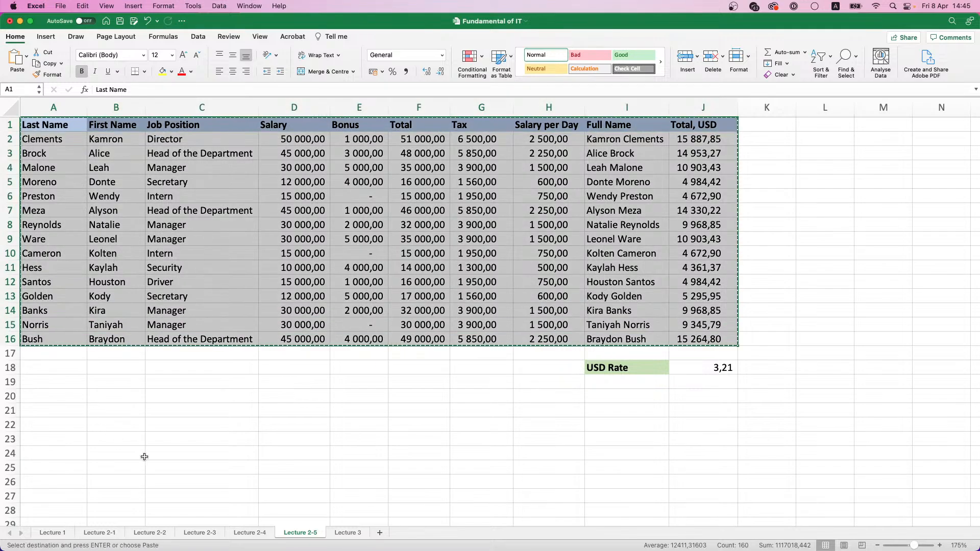
pyautogui.click(347, 533)
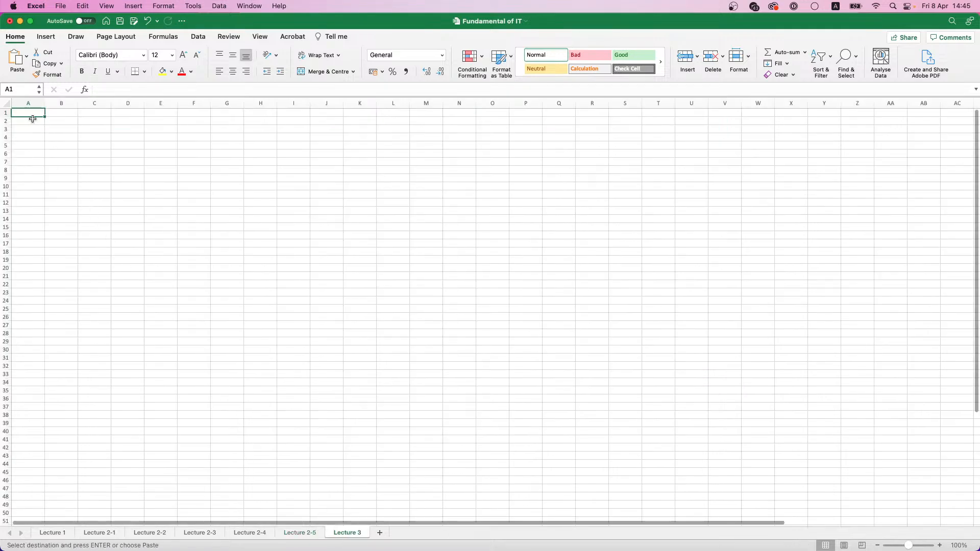
pyautogui.press('super+v')
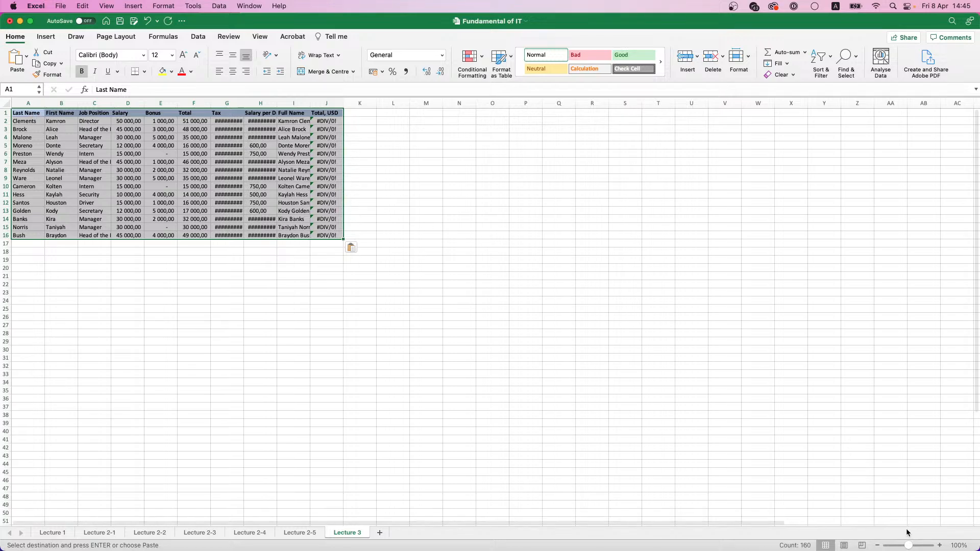
# Autofit the widths of columns A to J on the Lecture 3 sheet to their contents
pyautogui.click(940, 546)
pyautogui.click(940, 546)
pyautogui.click(939, 546)
pyautogui.click(940, 546)
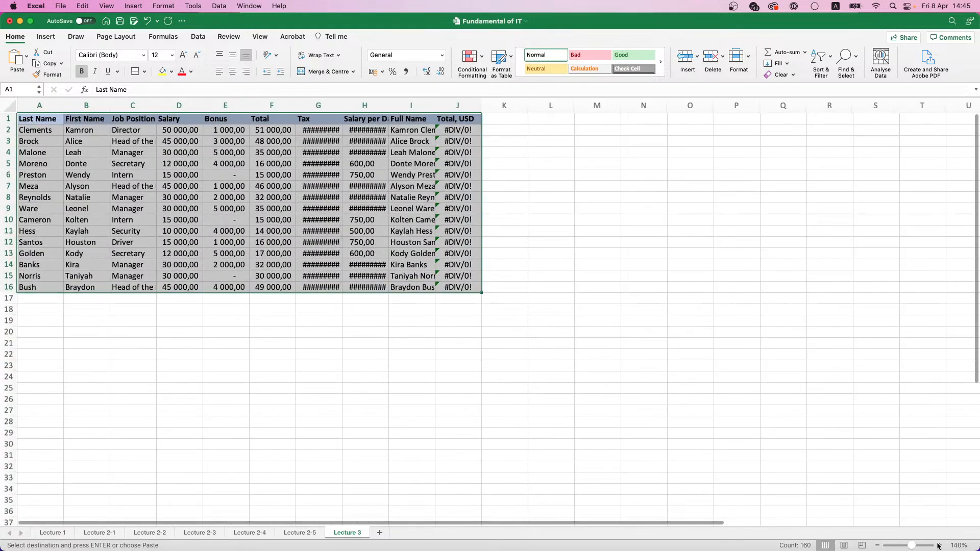
pyautogui.click(939, 545)
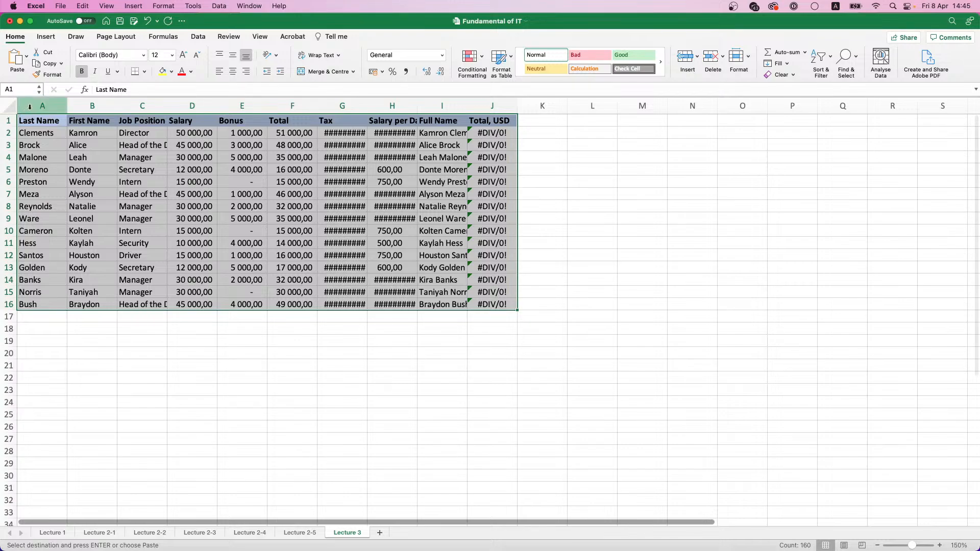
pyautogui.moveTo(30, 107); pyautogui.dragTo(510, 106)
pyautogui.doubleClick(517, 106)
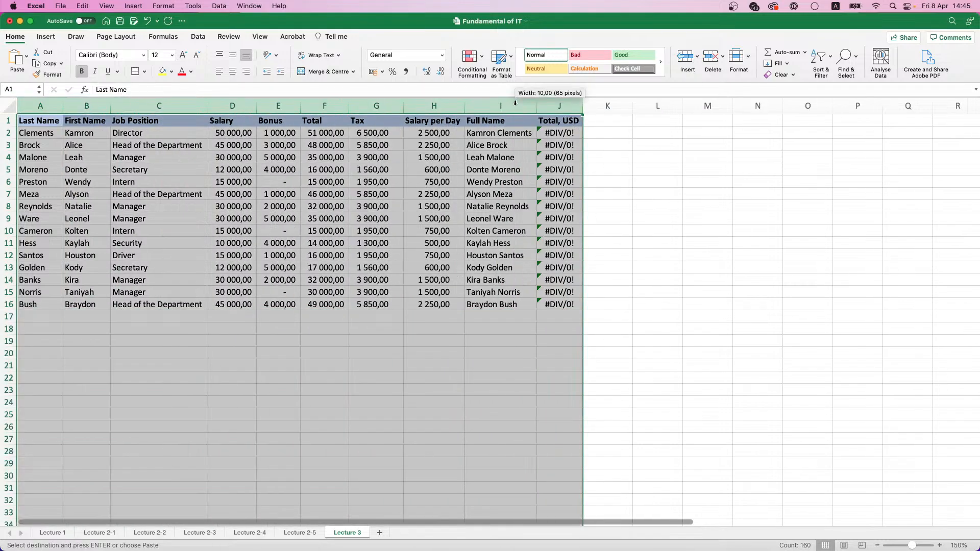
# Clear the contents and header fill of the Total, USD column (J) and the Full Name column (I)
pyautogui.click(563, 108)
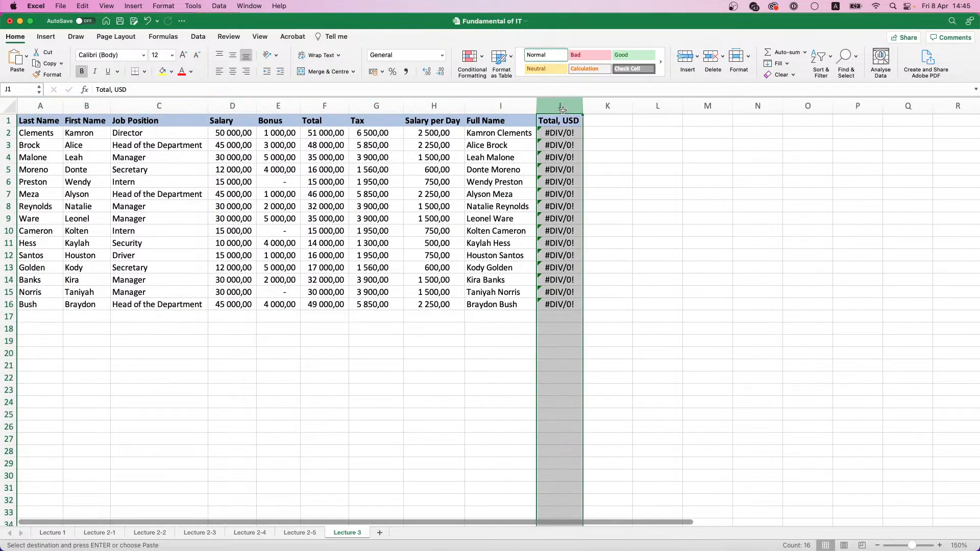
pyautogui.press('Delete')
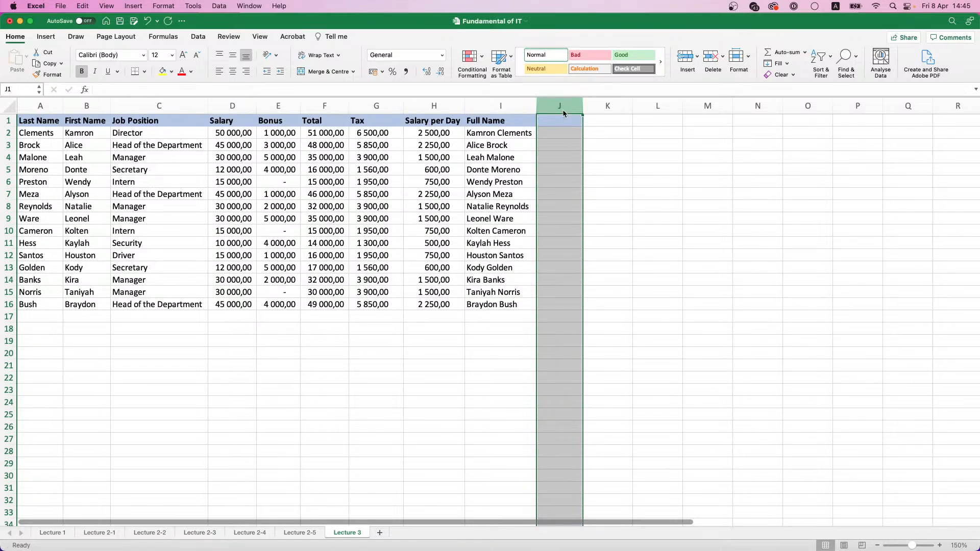
pyautogui.click(173, 72)
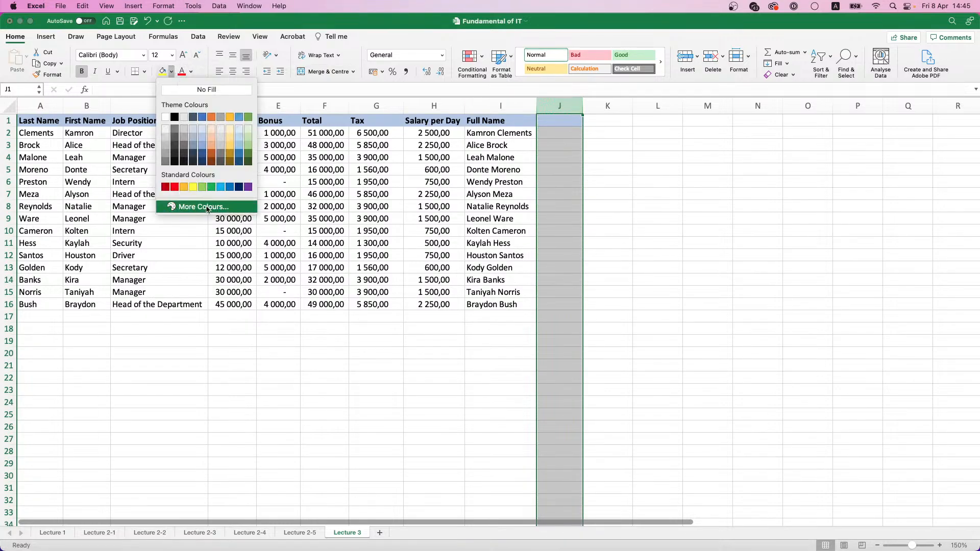
pyautogui.click(500, 105)
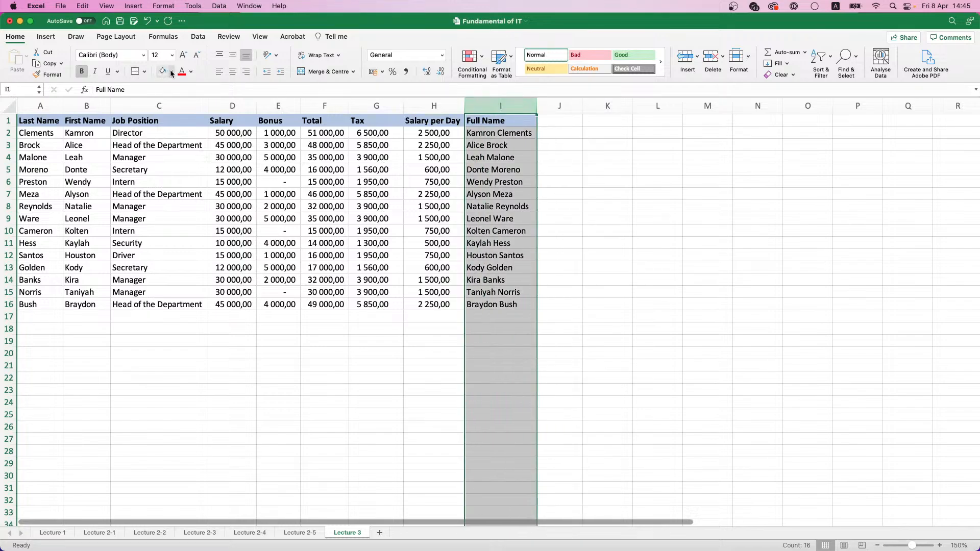
pyautogui.press('Delete')
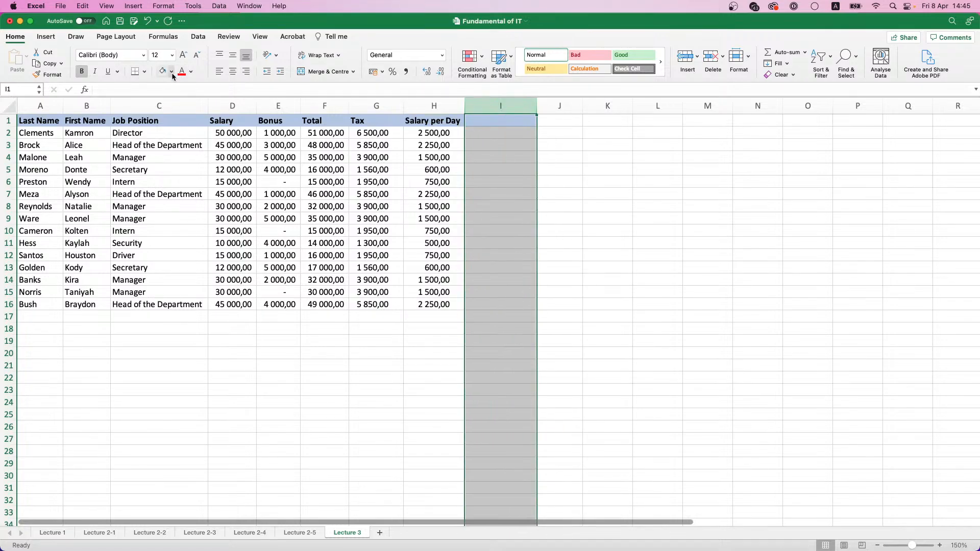
pyautogui.click(456, 123)
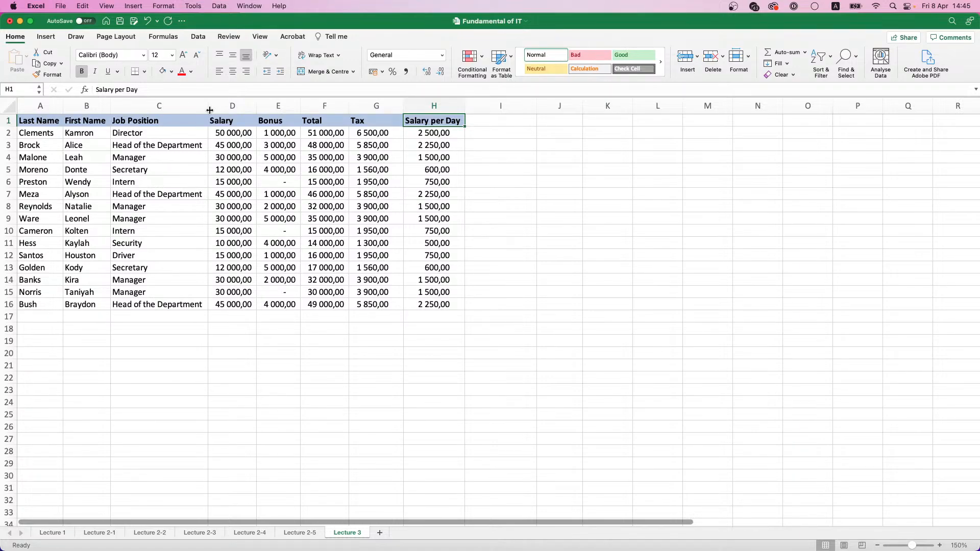
# Copy the Job Position and Salary columns, C1:D16, and paste them below the table starting at C20
pyautogui.click(959, 545)
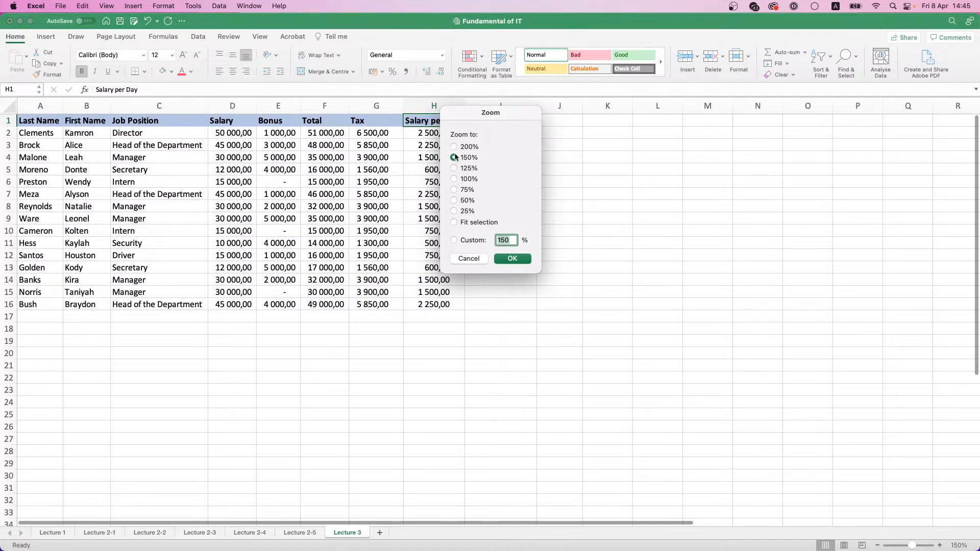
pyautogui.click(454, 146)
pyautogui.click(519, 260)
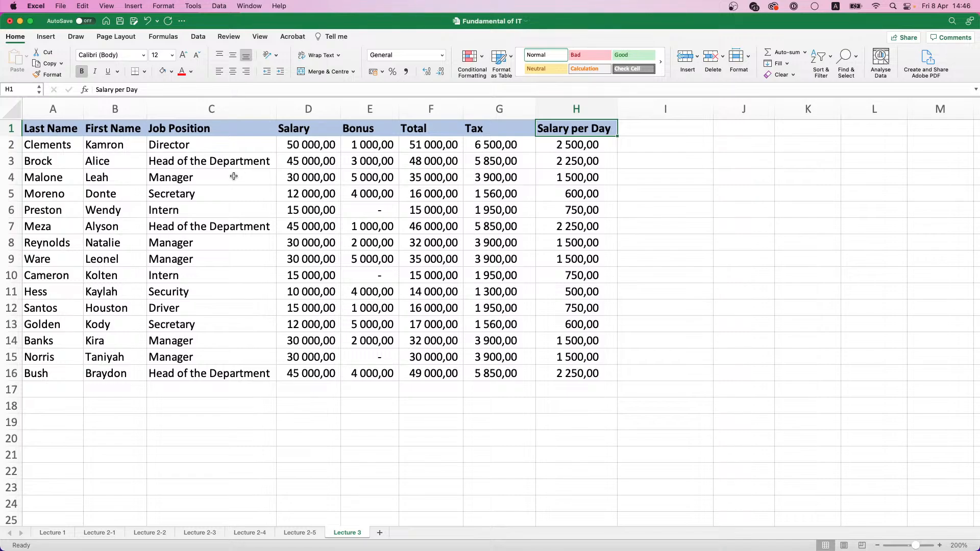
pyautogui.scroll(-1, 296, 250)
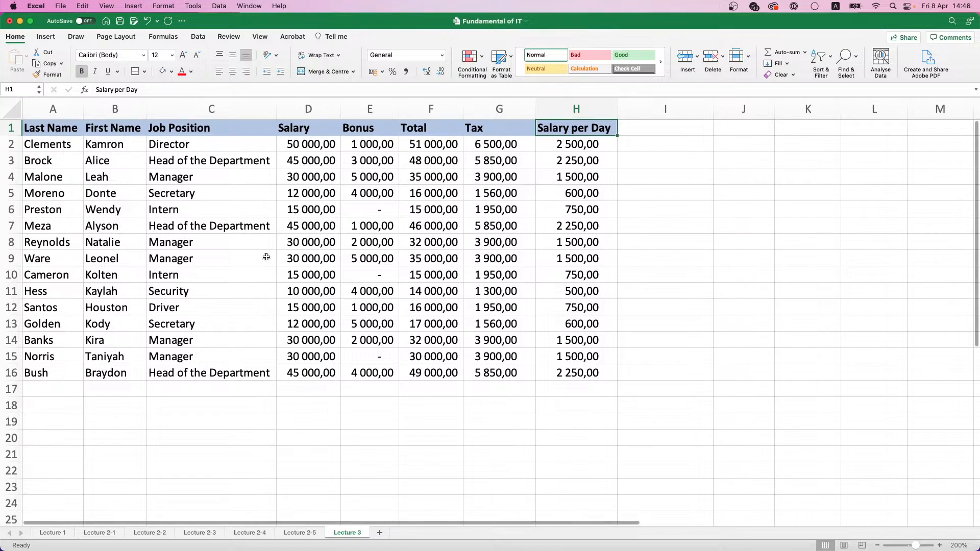
pyautogui.moveTo(173, 149); pyautogui.dragTo(188, 372)
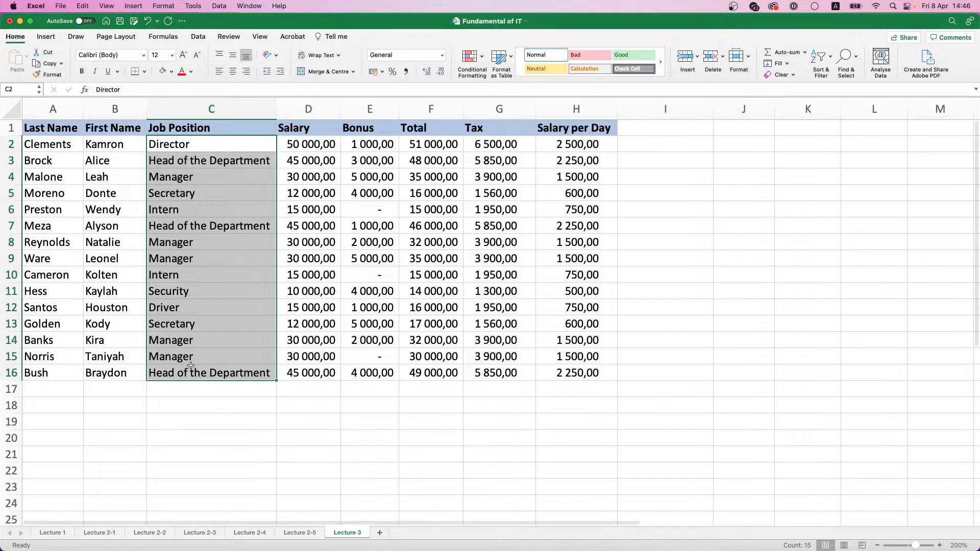
pyautogui.press('super+c')
pyautogui.moveTo(210, 129); pyautogui.dragTo(306, 375)
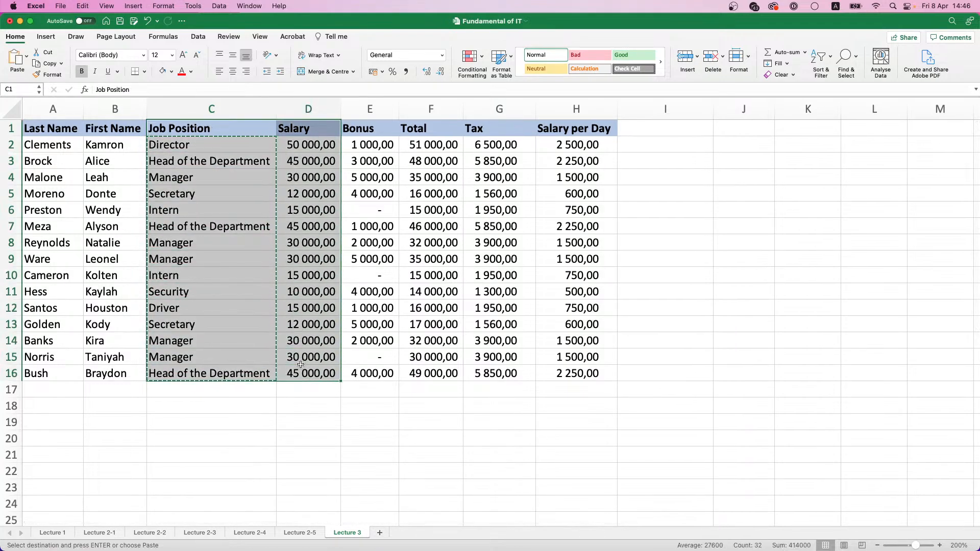
pyautogui.press('super+c')
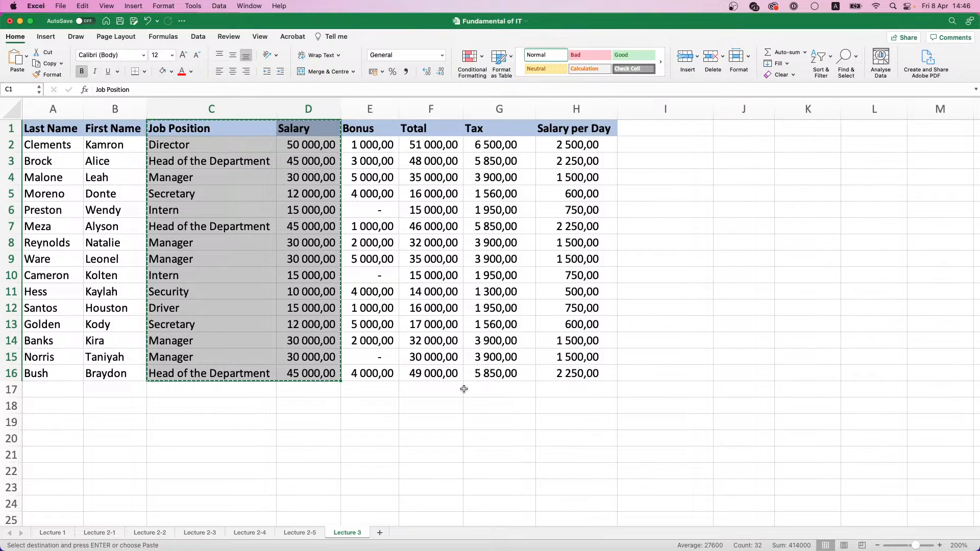
pyautogui.click(199, 439)
pyautogui.press('super+v')
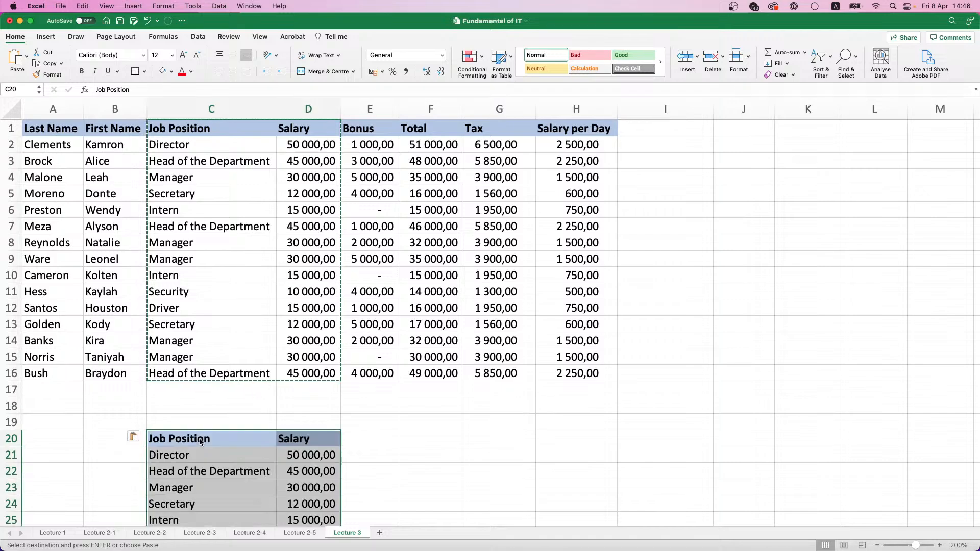
# Clear the salary values in D21:D35 of the pasted table, keeping its headers and job positions
pyautogui.scroll(-5, 220, 397)
pyautogui.scroll(-4, 220, 398)
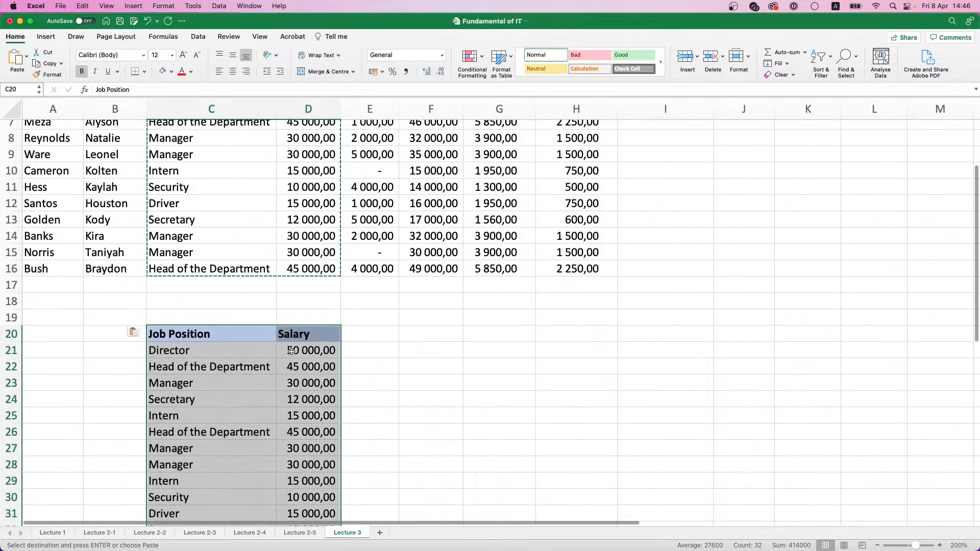
pyautogui.click(303, 310)
pyautogui.moveTo(304, 309); pyautogui.dragTo(309, 505)
pyautogui.press('Delete')
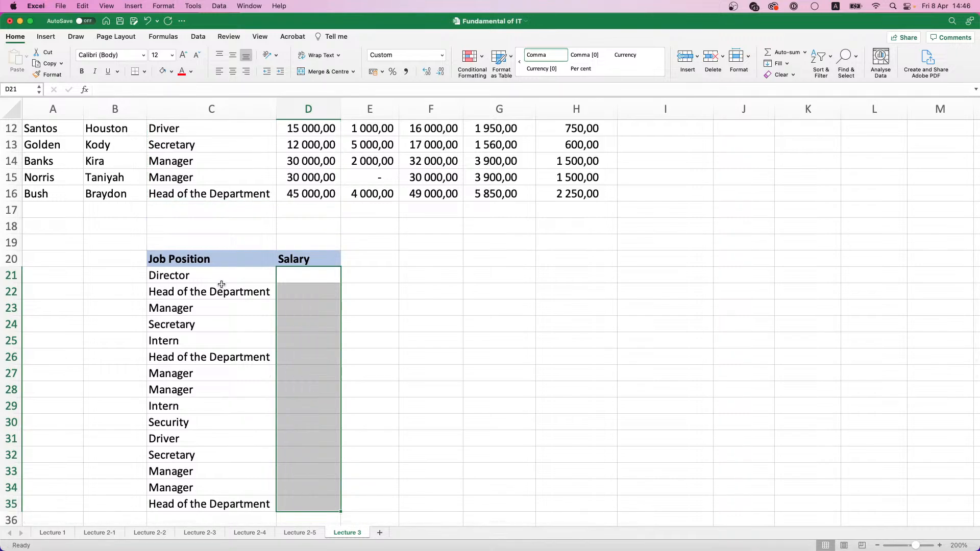
# Clear the salary values in D2:D16 of the employee table, keeping the Salary header
pyautogui.scroll(8, 261, 267)
pyautogui.moveTo(329, 325); pyautogui.dragTo(319, 129)
pyautogui.scroll(3, 320, 168)
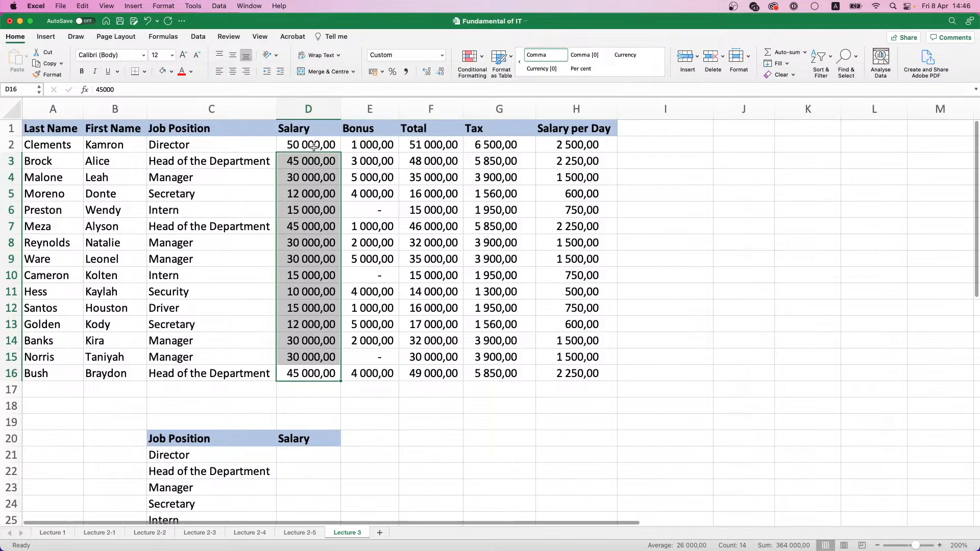
pyautogui.moveTo(314, 146); pyautogui.dragTo(314, 145)
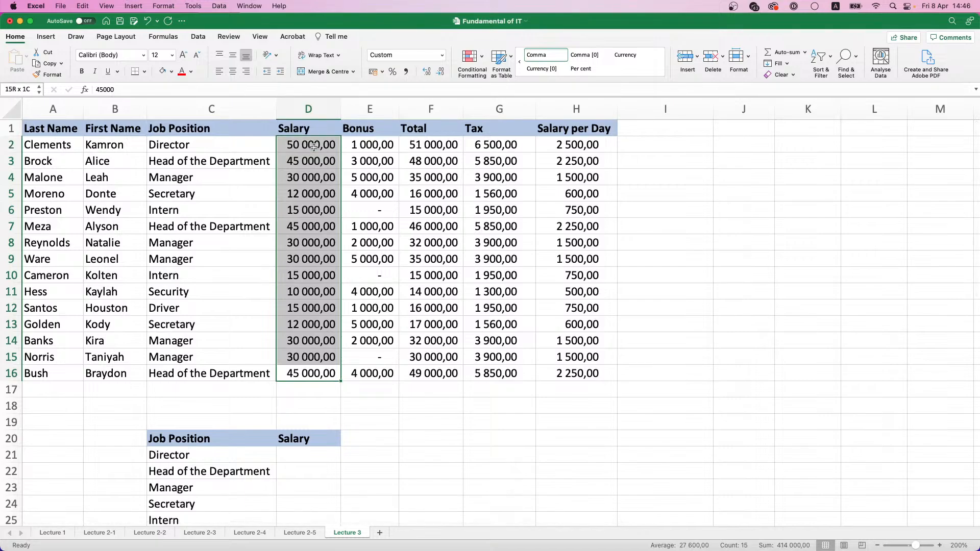
pyautogui.press('Delete')
# Remove duplicate job positions from C21:C35, continuing with the current selection only and checking Column C
pyautogui.scroll(-6, 301, 213)
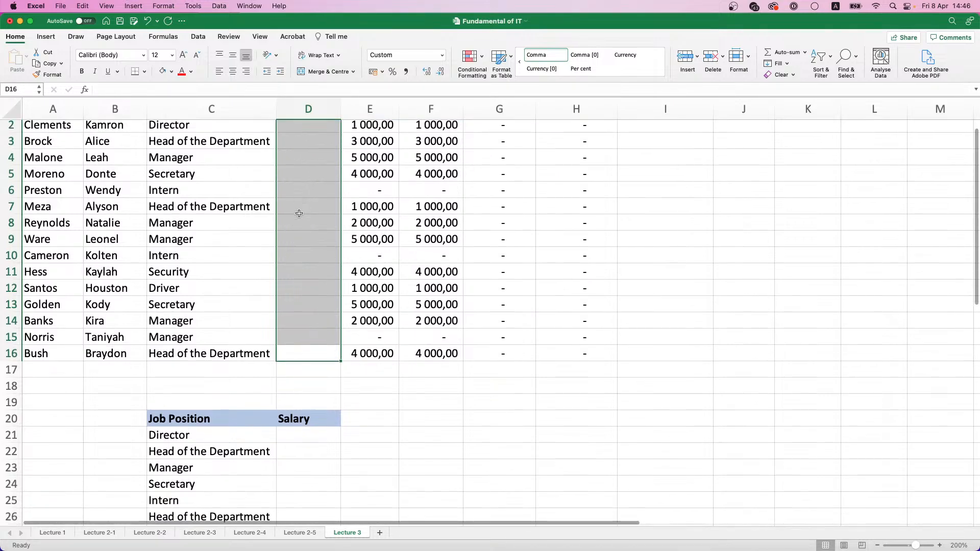
pyautogui.click(197, 279)
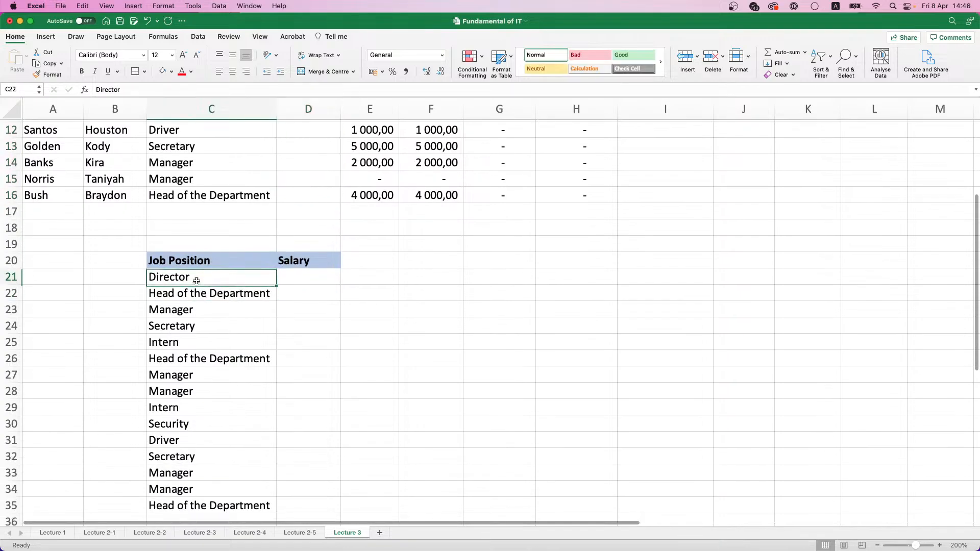
pyautogui.moveTo(197, 280); pyautogui.dragTo(238, 469)
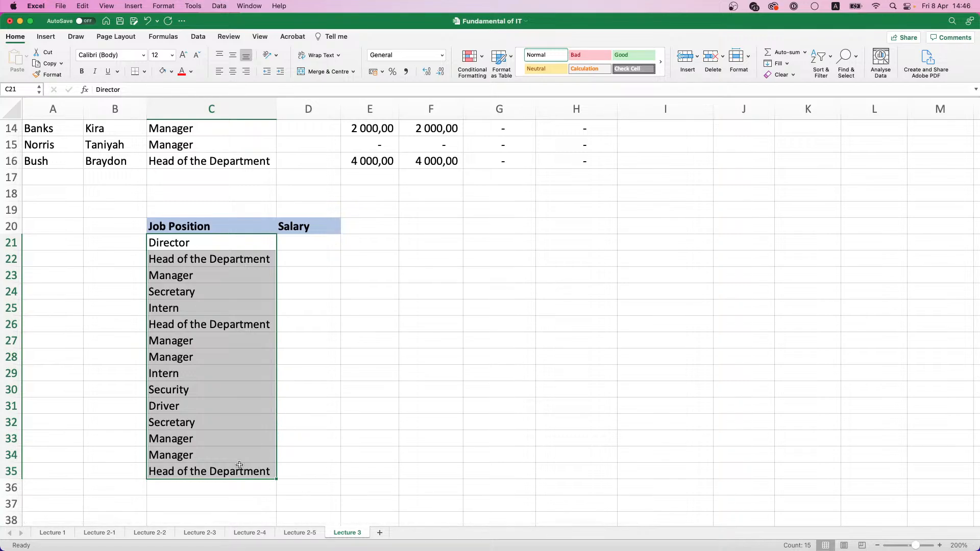
pyautogui.click(206, 36)
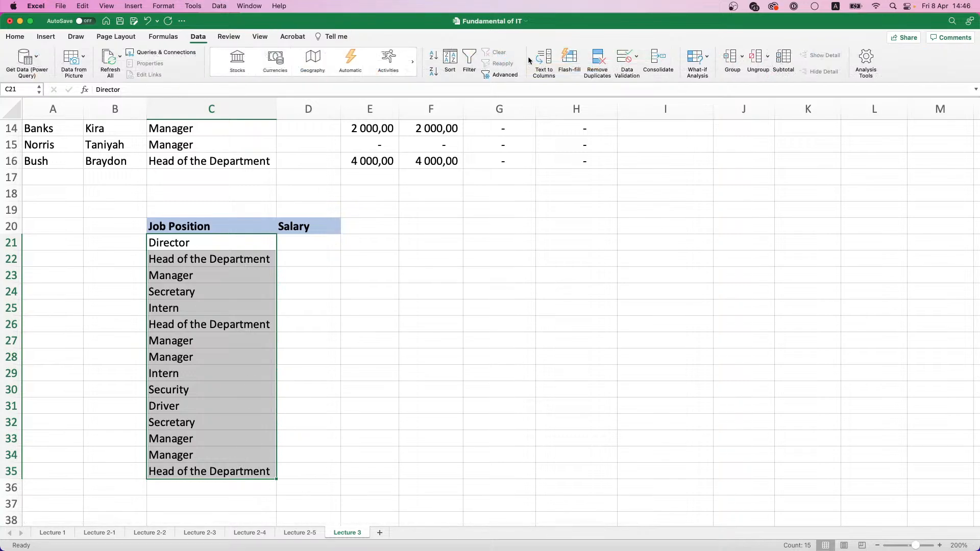
pyautogui.click(590, 59)
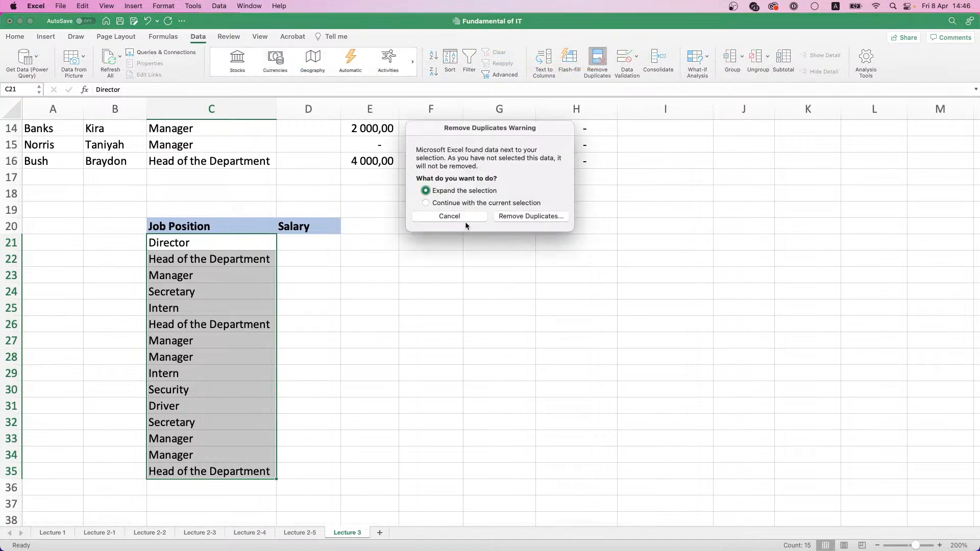
pyautogui.click(426, 203)
pyautogui.click(531, 216)
pyautogui.click(390, 134)
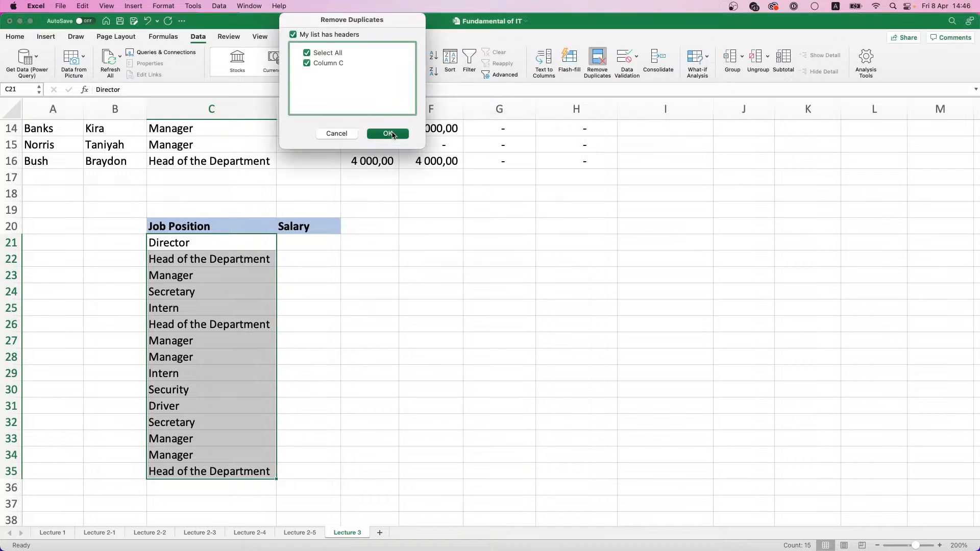
pyautogui.click(457, 218)
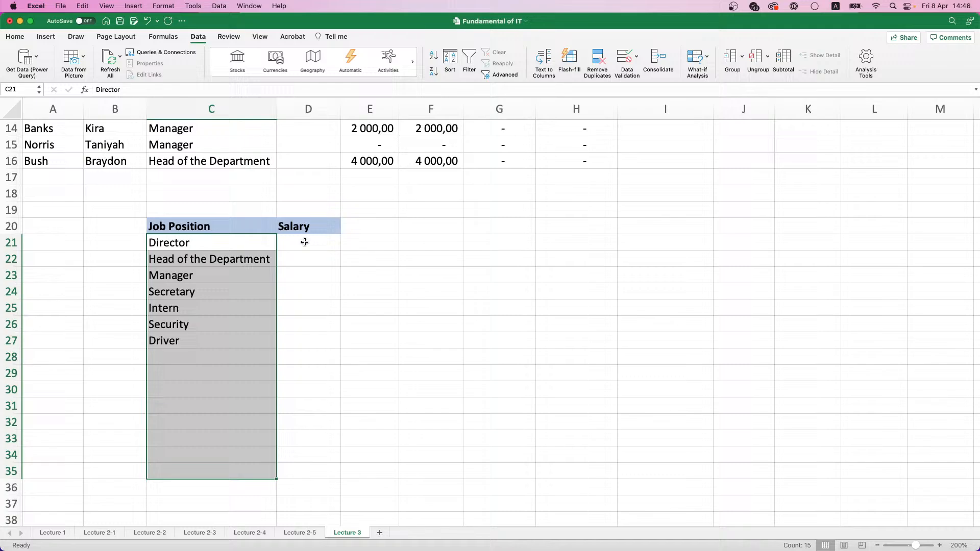
# Review each remaining job position in C21:C27, from Director to Driver, and the employee table above it
pyautogui.click(237, 243)
pyautogui.click(210, 260)
pyautogui.click(204, 276)
pyautogui.click(203, 290)
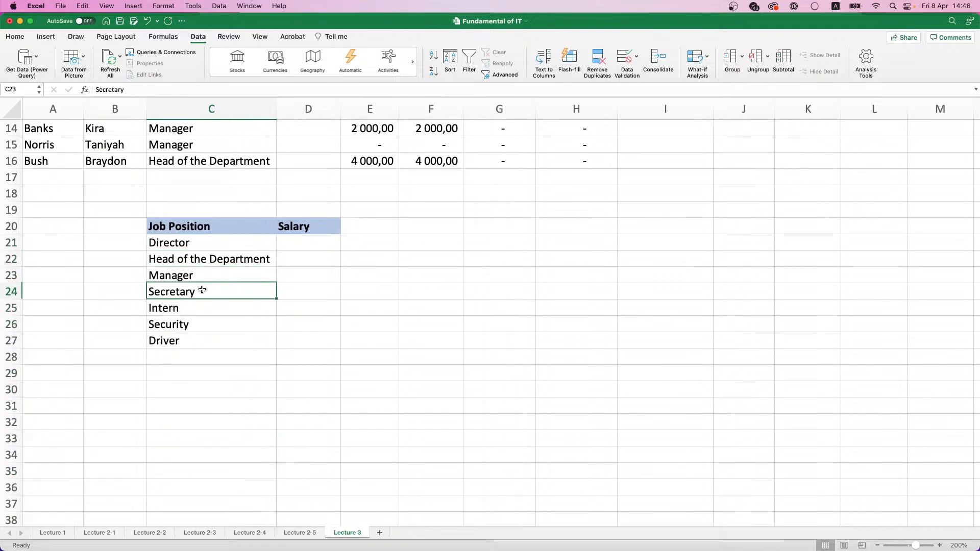
pyautogui.click(200, 306)
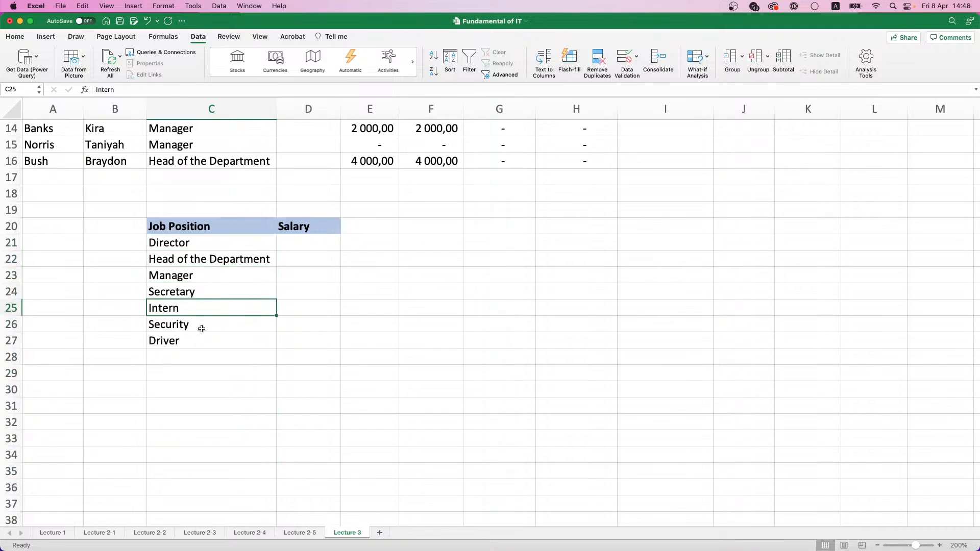
pyautogui.click(199, 325)
pyautogui.click(203, 344)
pyautogui.scroll(1, 307, 261)
pyautogui.scroll(10, 307, 261)
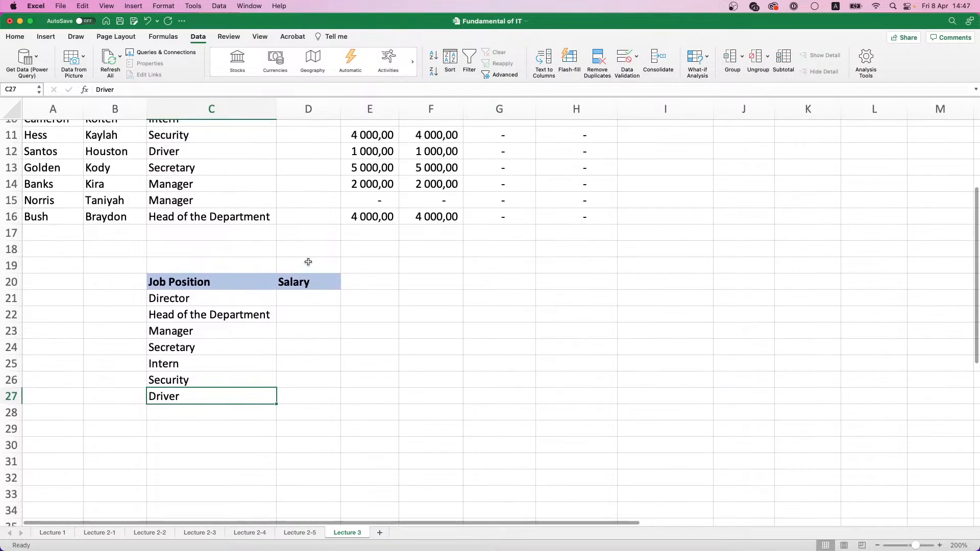
pyautogui.scroll(-5, 308, 262)
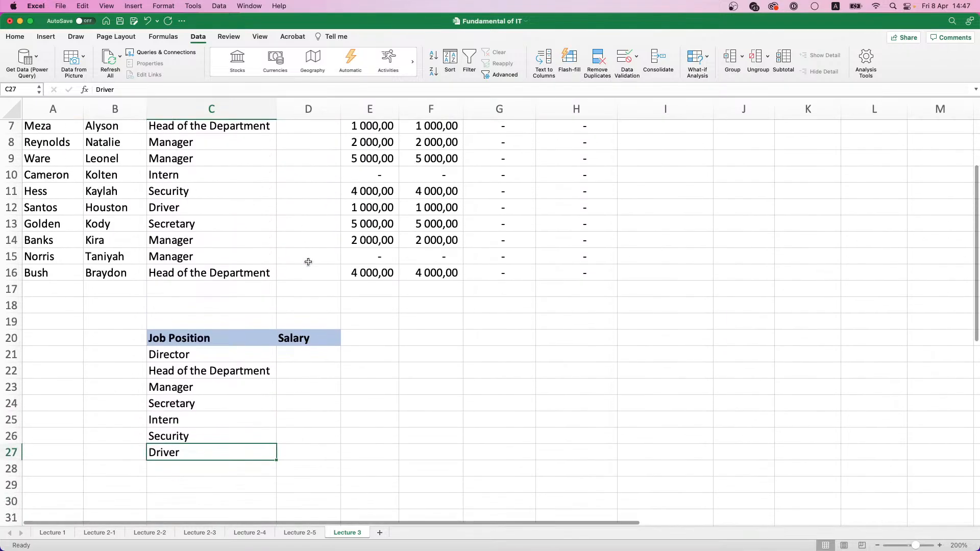
# Enter salaries in D21:D23 of the lower table: 55000 for Director, 40000 for Head of the Department and 32500 for Manager
pyautogui.click(315, 353)
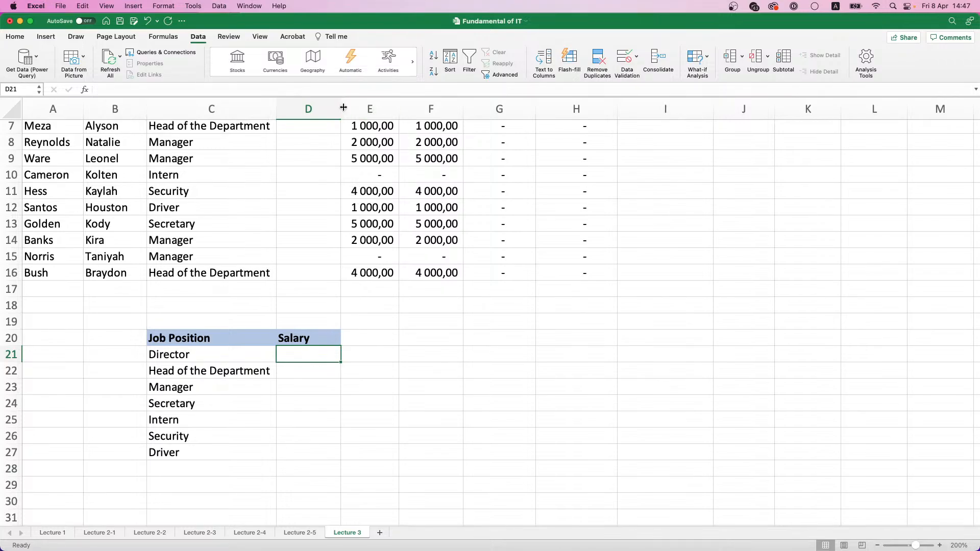
pyautogui.moveTo(319, 357); pyautogui.dragTo(324, 453)
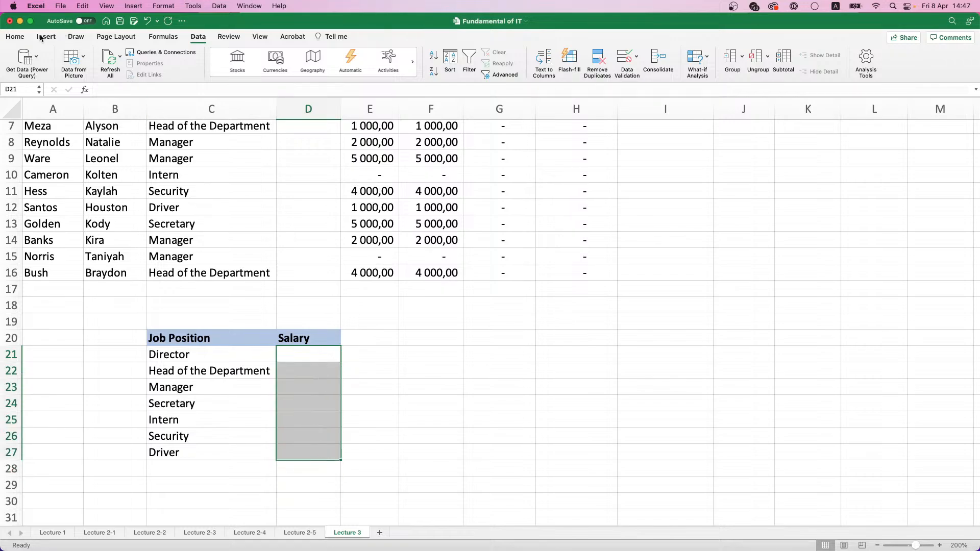
pyautogui.click(15, 37)
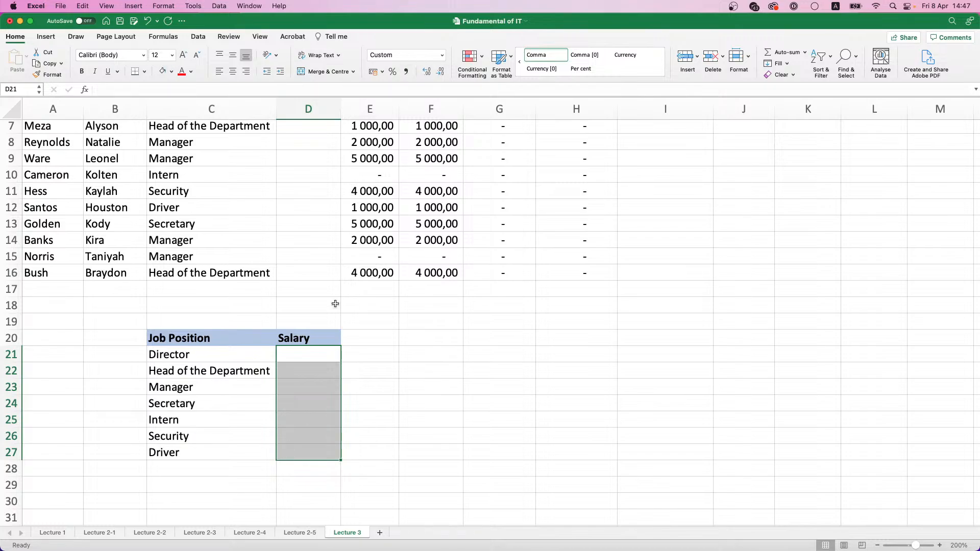
pyautogui.click(307, 365)
pyautogui.click(305, 353)
pyautogui.write('55000')
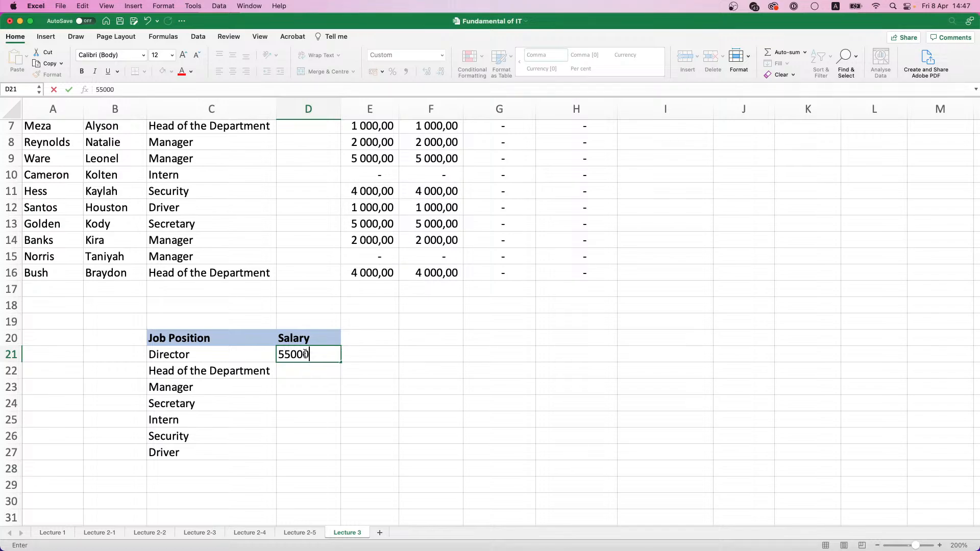
pyautogui.press('Return')
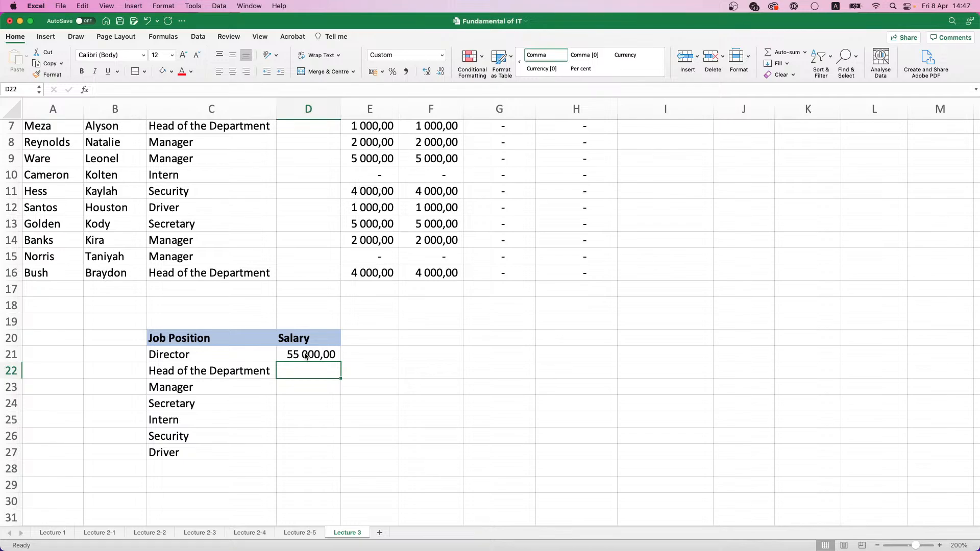
pyautogui.write('40000')
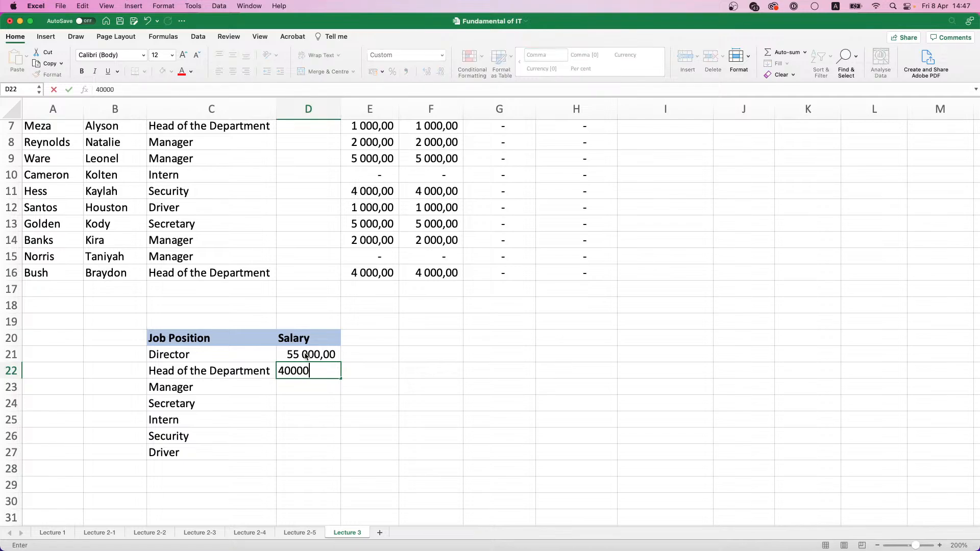
pyautogui.press('Return')
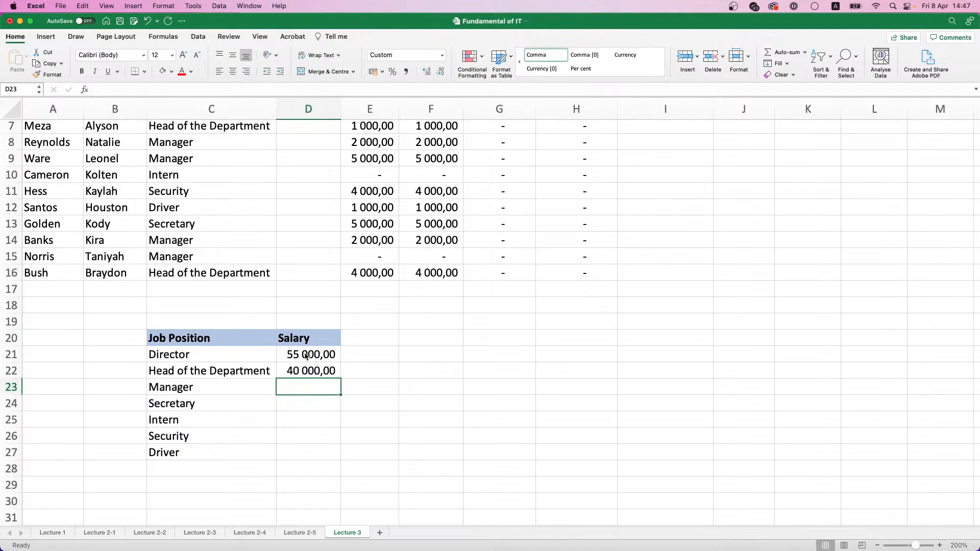
pyautogui.write('32')
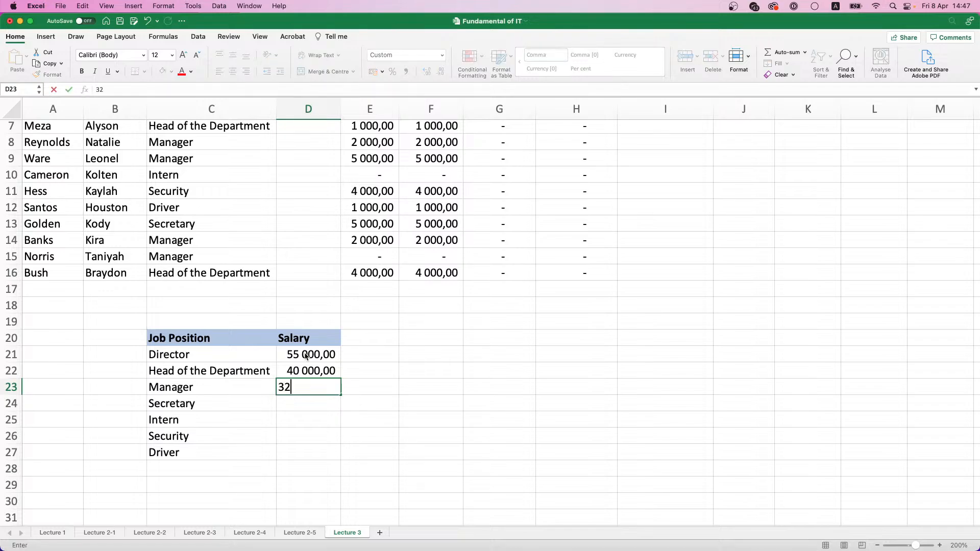
pyautogui.write('500')
pyautogui.press('Return')
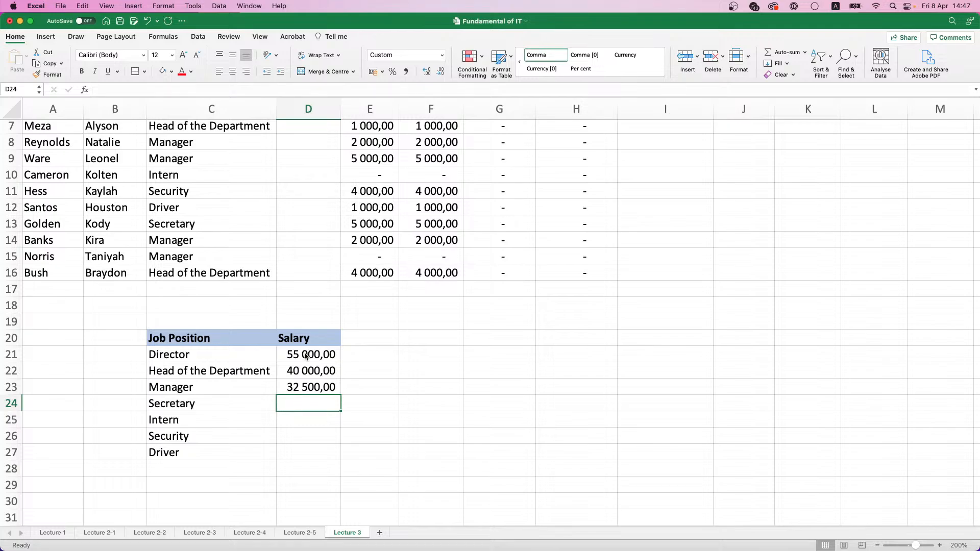
# Enter salaries in D24:D27: 15000 for Secretary, 12000 for Intern, 10000 for Security and 20000 for Driver
pyautogui.write('15000')
pyautogui.press('Return')
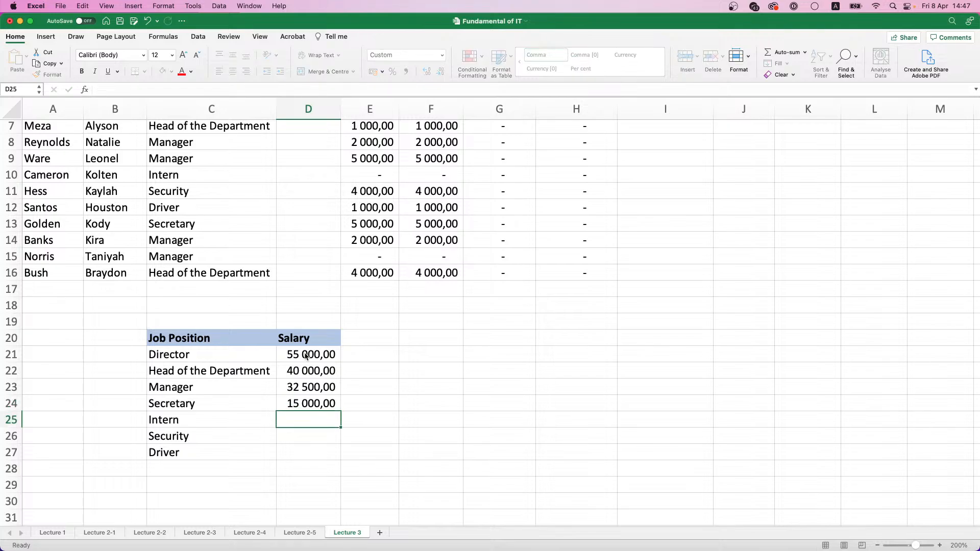
pyautogui.write('12000')
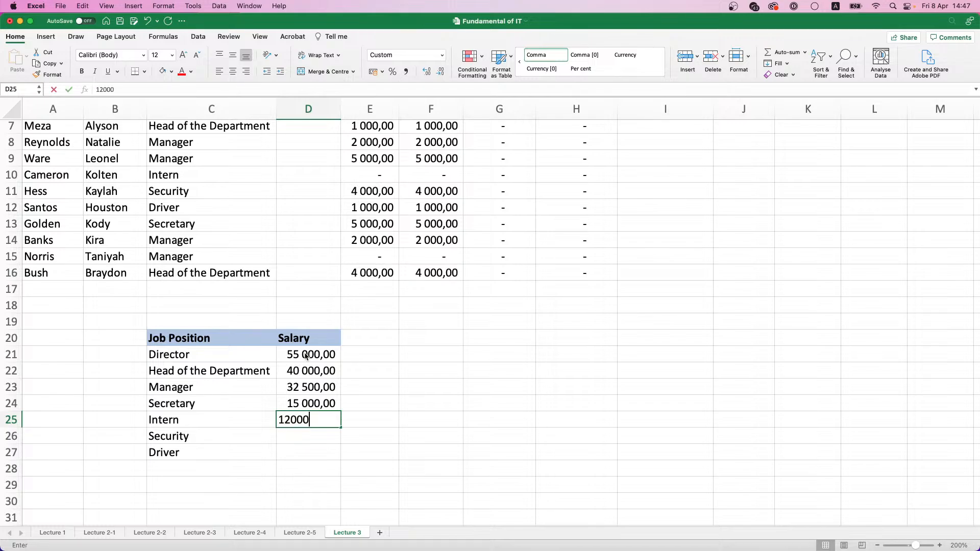
pyautogui.press('Return')
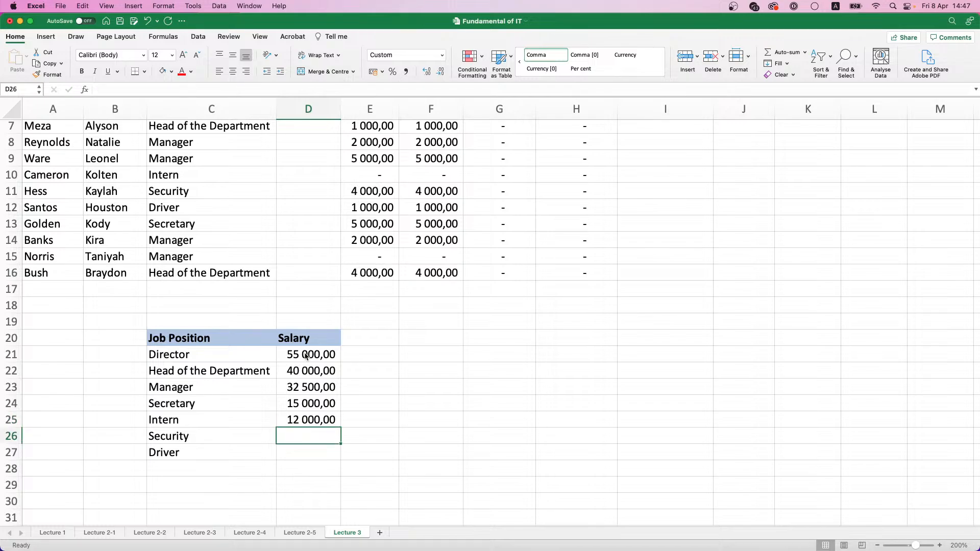
pyautogui.write('12')
pyautogui.press('BackSpace')
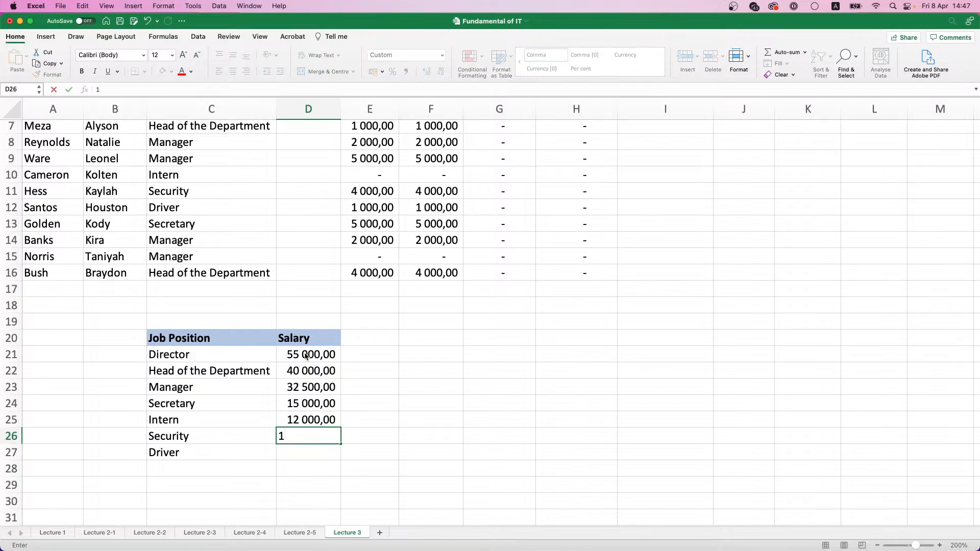
pyautogui.write('0 000')
pyautogui.press('Return')
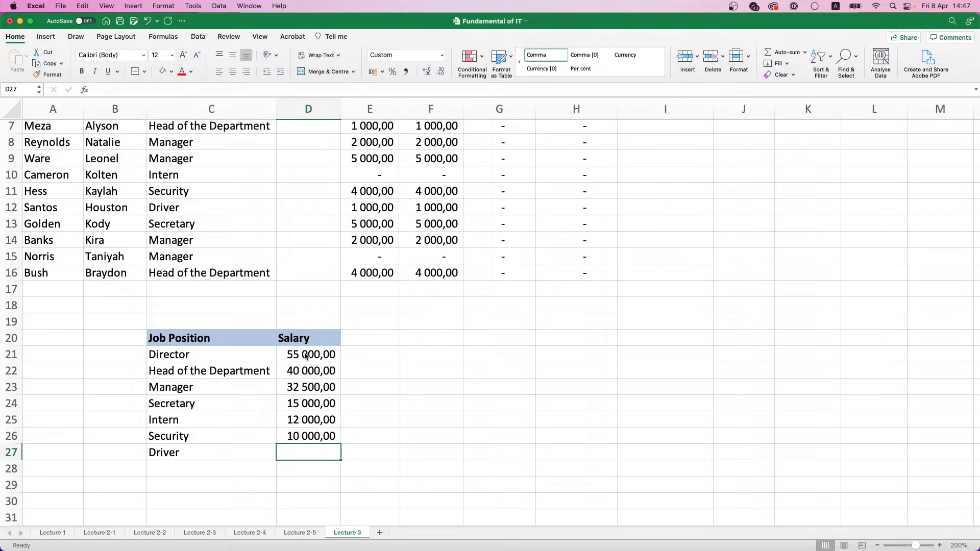
pyautogui.write('20000')
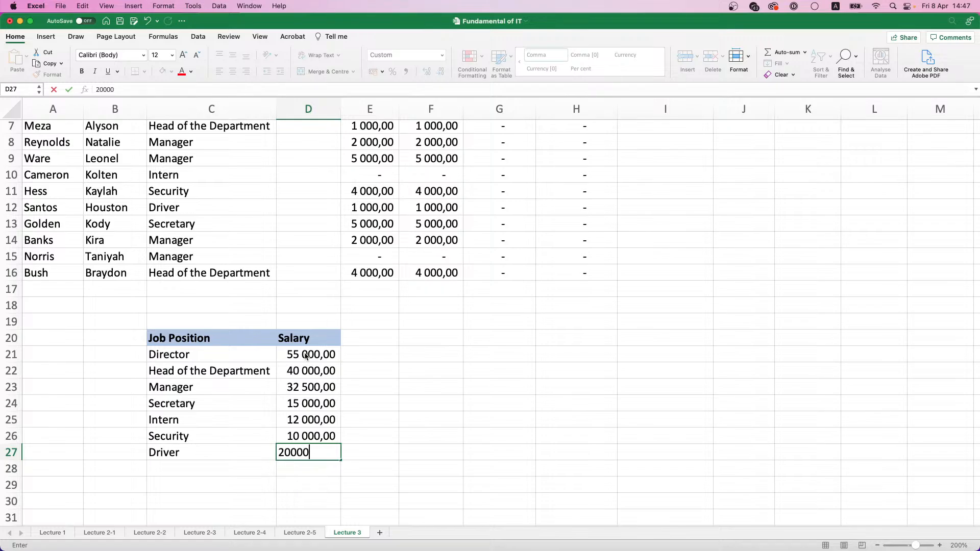
pyautogui.press('Return')
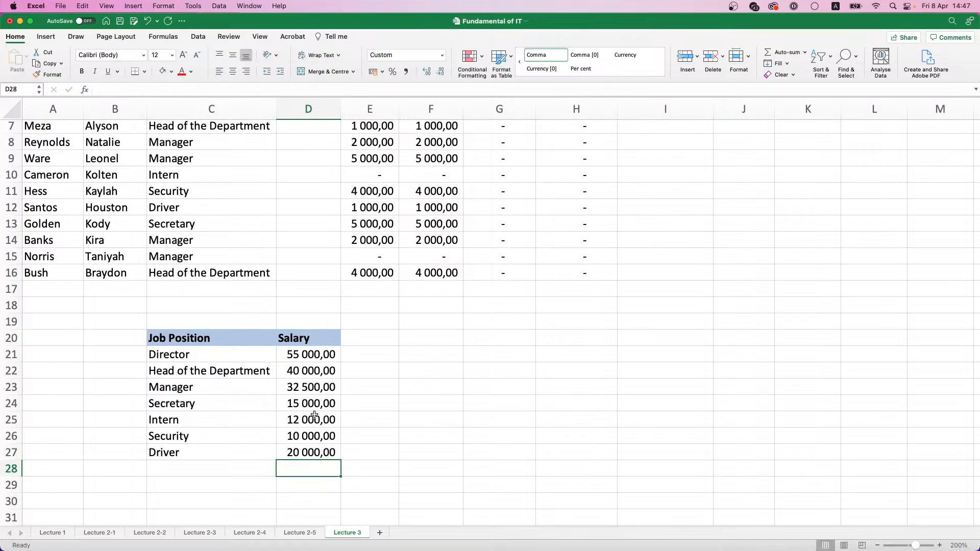
# Compare the employee table's Salary column D2:D16 with the job position and salary table below, finishing on cell D2
pyautogui.scroll(4, 314, 415)
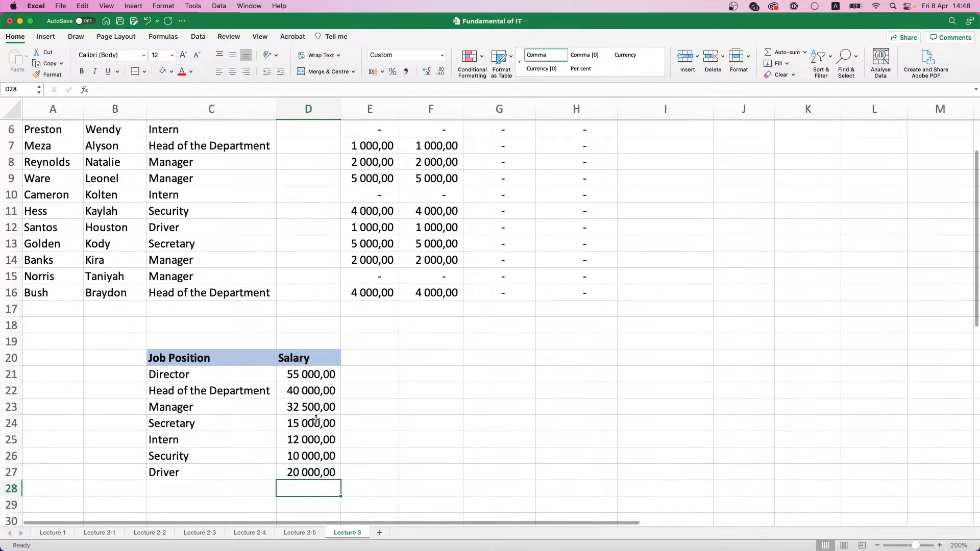
pyautogui.scroll(2, 316, 420)
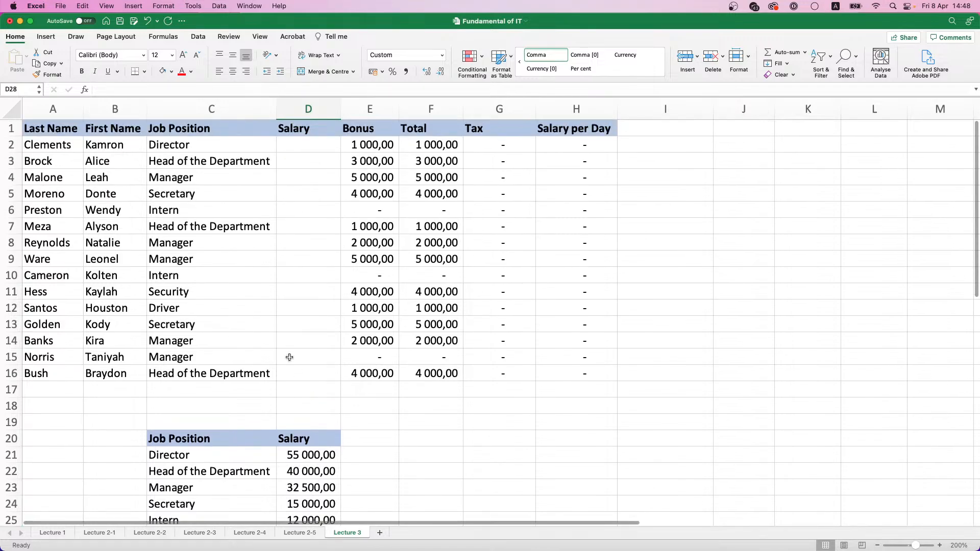
pyautogui.click(305, 143)
pyautogui.click(317, 369)
pyautogui.scroll(-4, 316, 369)
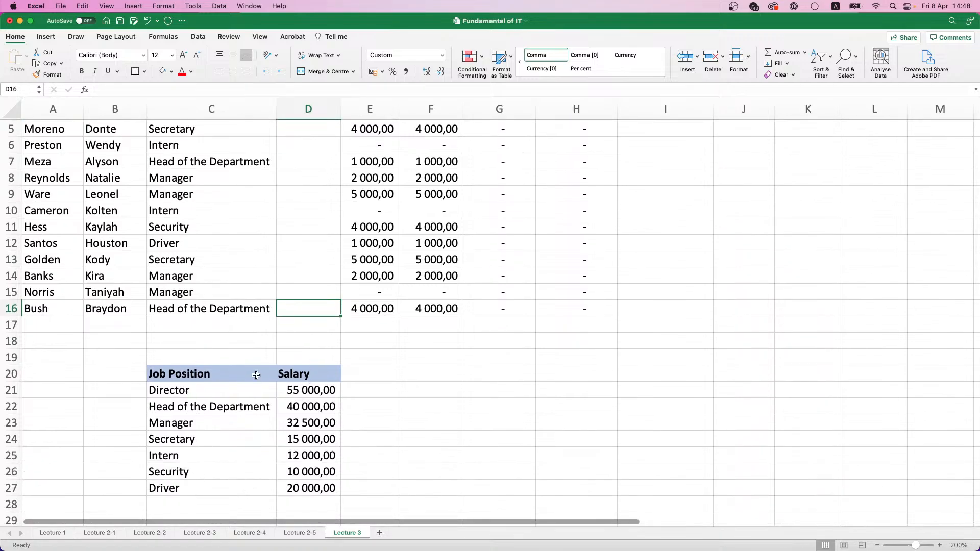
pyautogui.scroll(4, 280, 186)
pyautogui.click(294, 143)
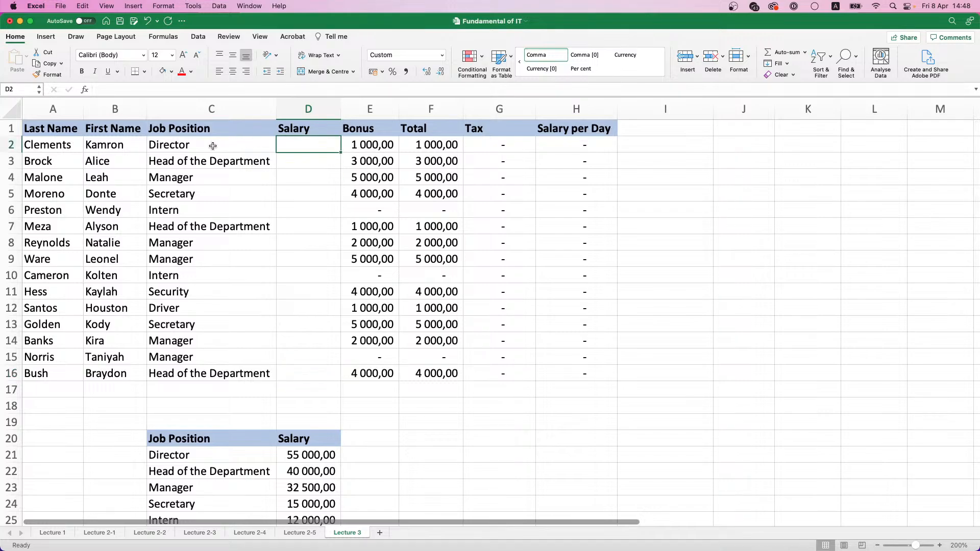
pyautogui.click(307, 462)
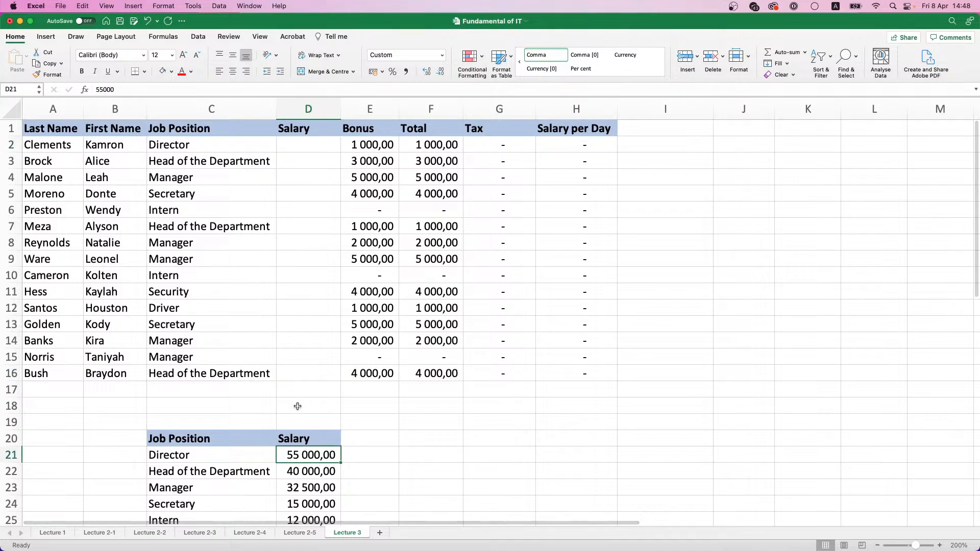
pyautogui.click(297, 143)
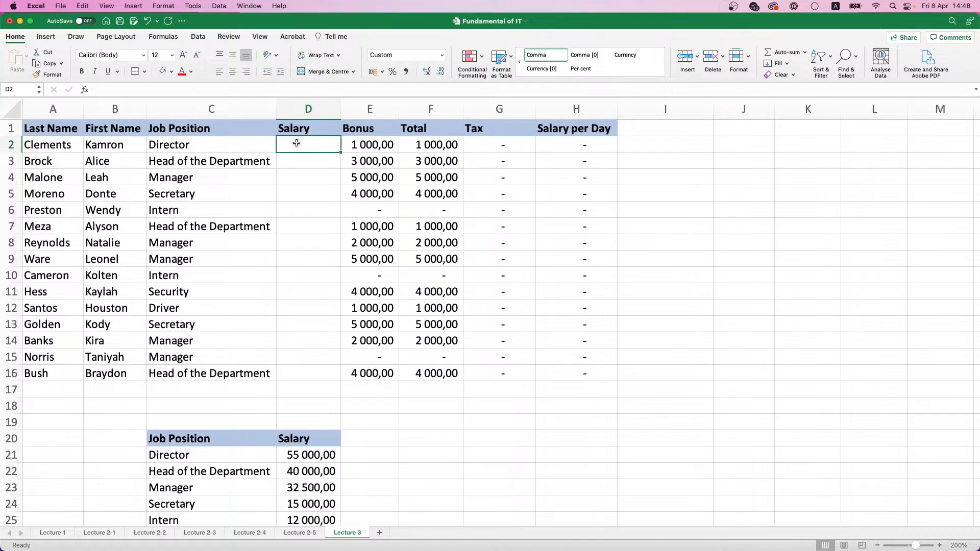
# Start a VLOOKUP function in cell D2 of the employee table's Salary column using the Formula Builder
pyautogui.click(247, 167)
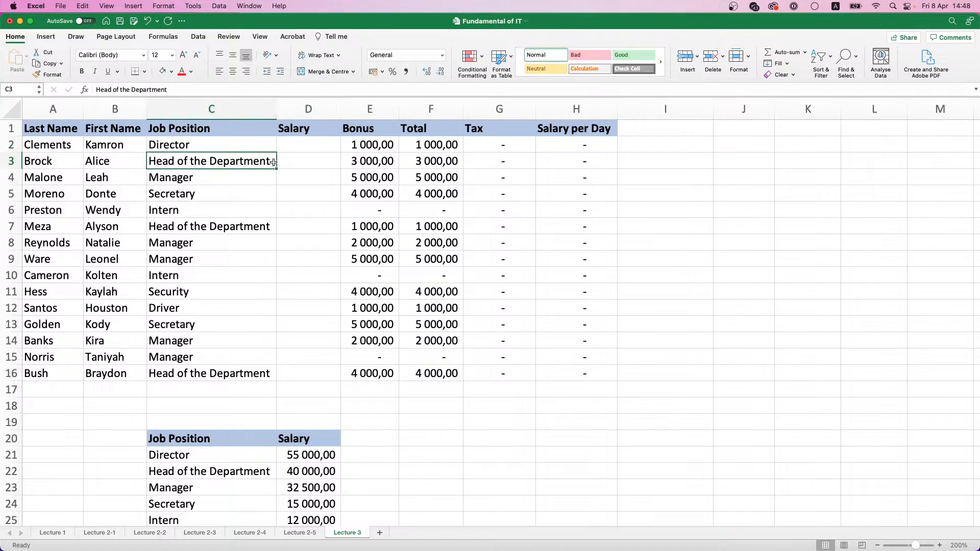
pyautogui.click(294, 161)
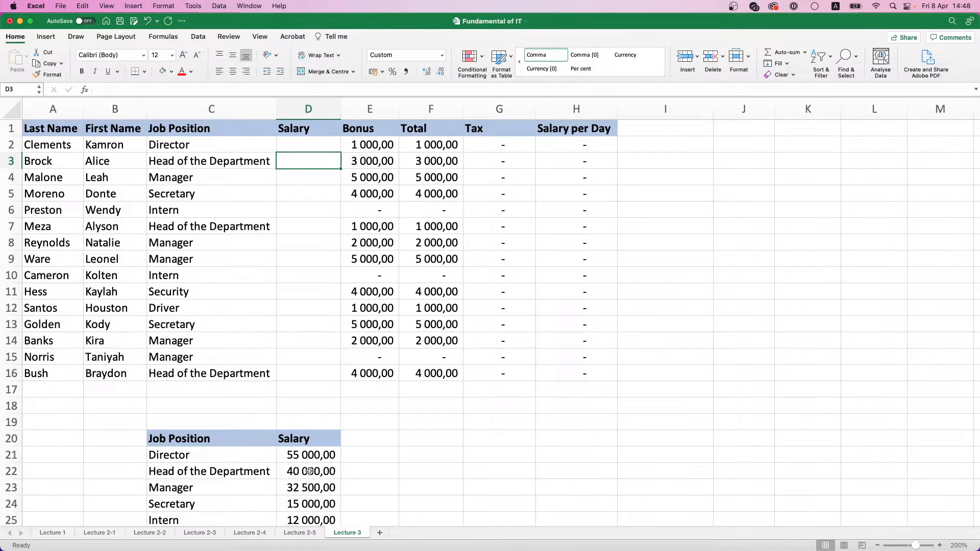
pyautogui.click(298, 146)
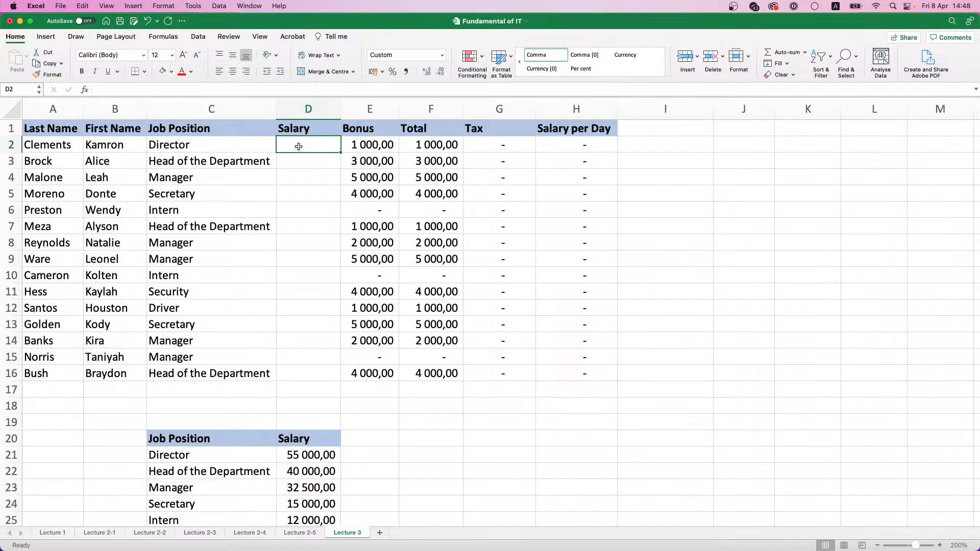
pyautogui.write('=')
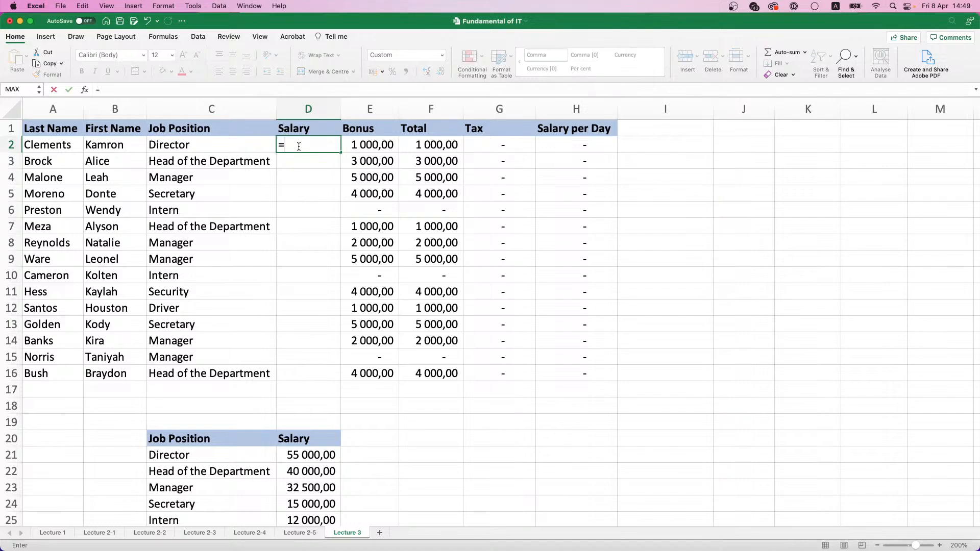
pyautogui.click(85, 90)
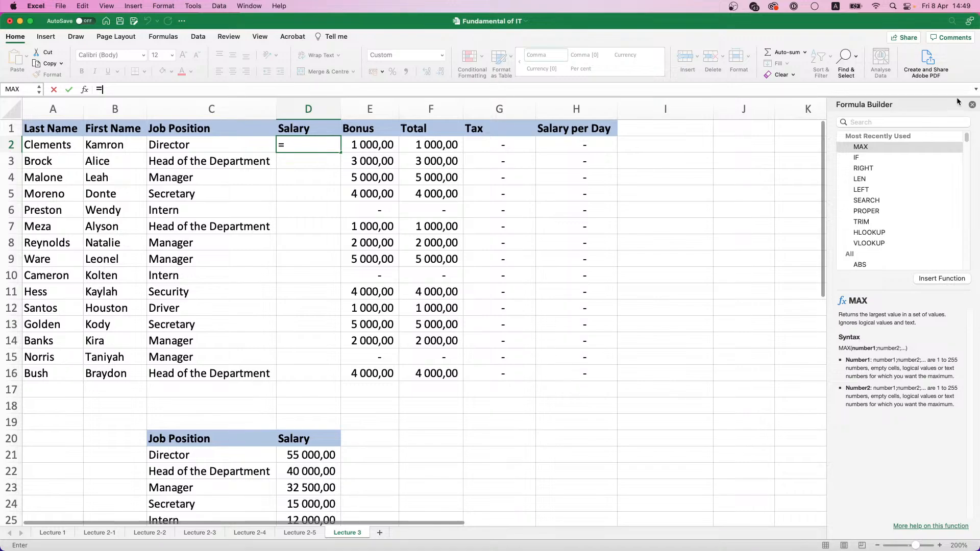
pyautogui.moveTo(954, 104); pyautogui.dragTo(744, 134)
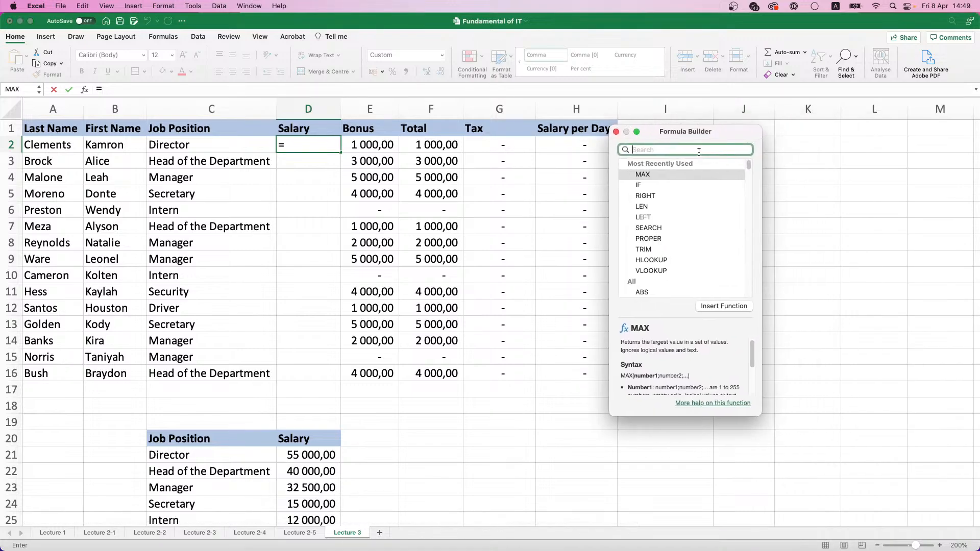
pyautogui.write('V')
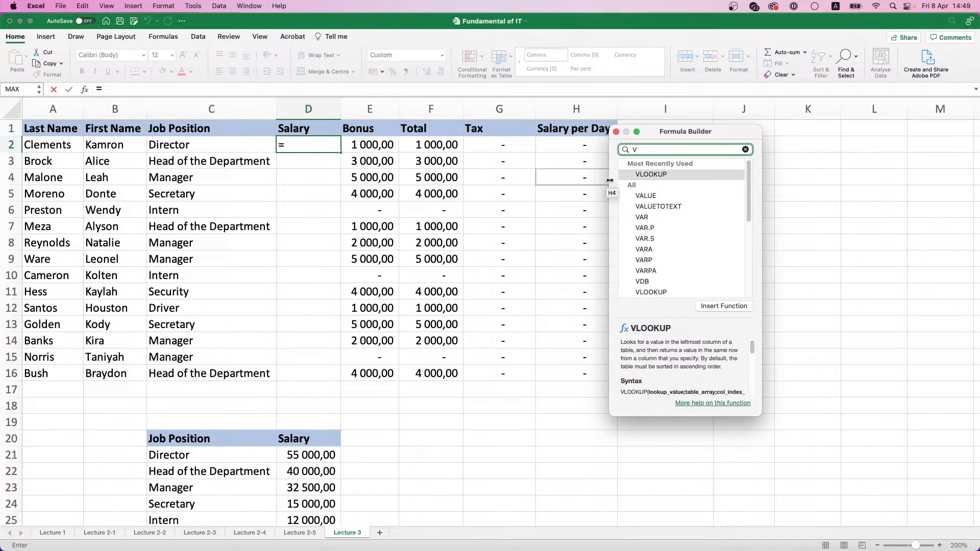
pyautogui.moveTo(610, 181); pyautogui.dragTo(513, 181)
pyautogui.click(554, 175)
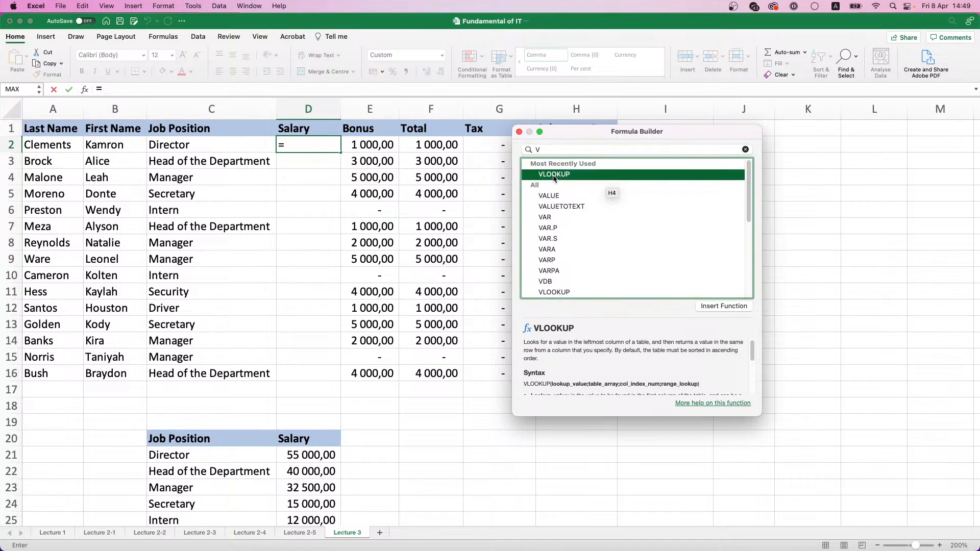
pyautogui.doubleClick(554, 175)
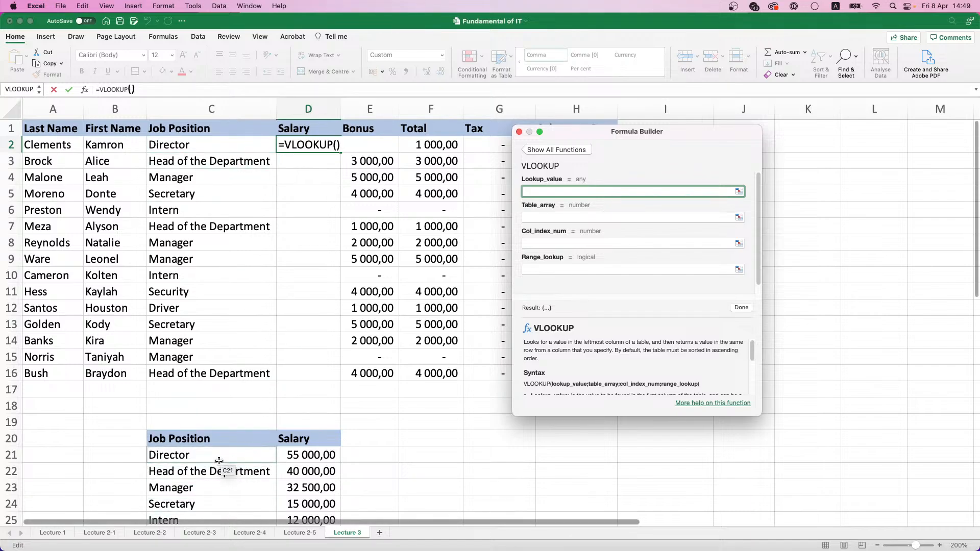
# Set the VLOOKUP lookup value to C2 and the table array to the absolute range $C$20:$D$27
pyautogui.click(218, 146)
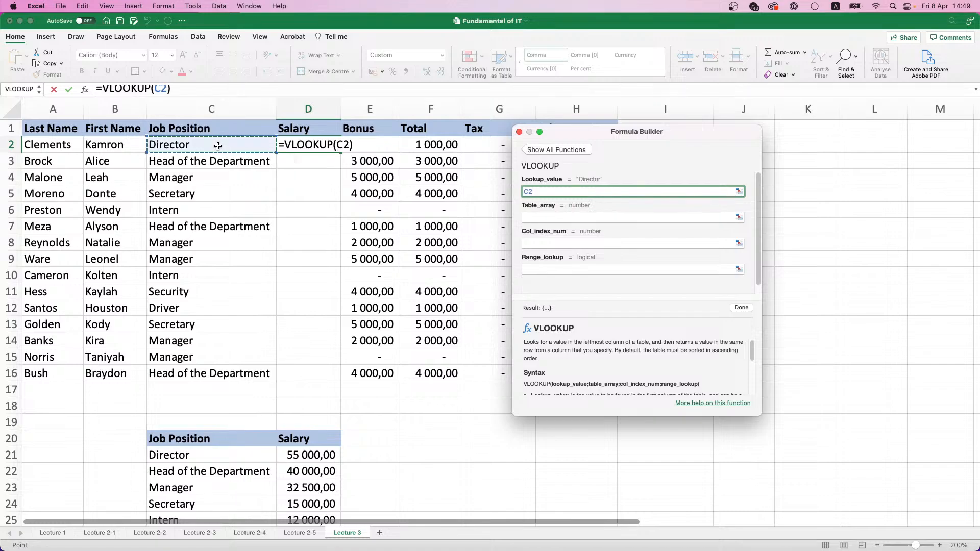
pyautogui.click(562, 214)
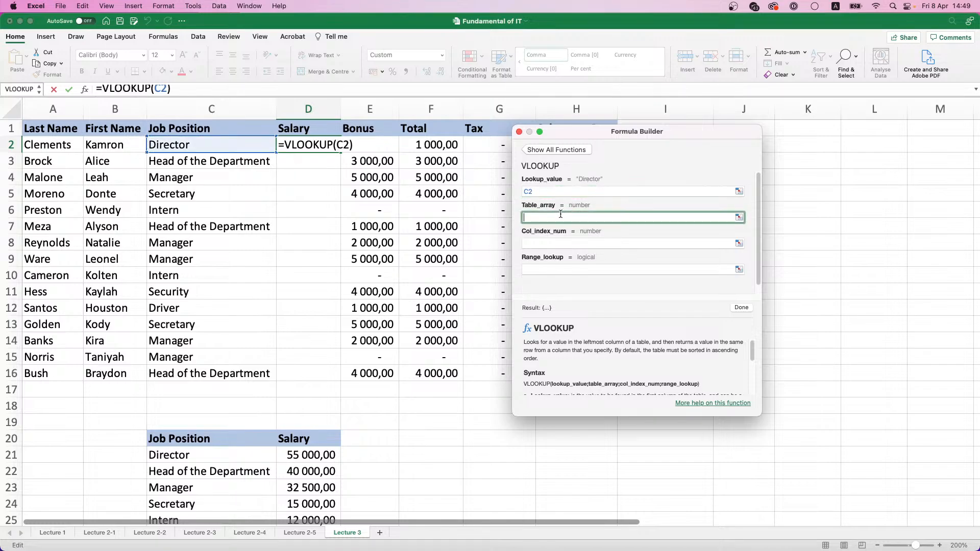
pyautogui.scroll(-3, 309, 200)
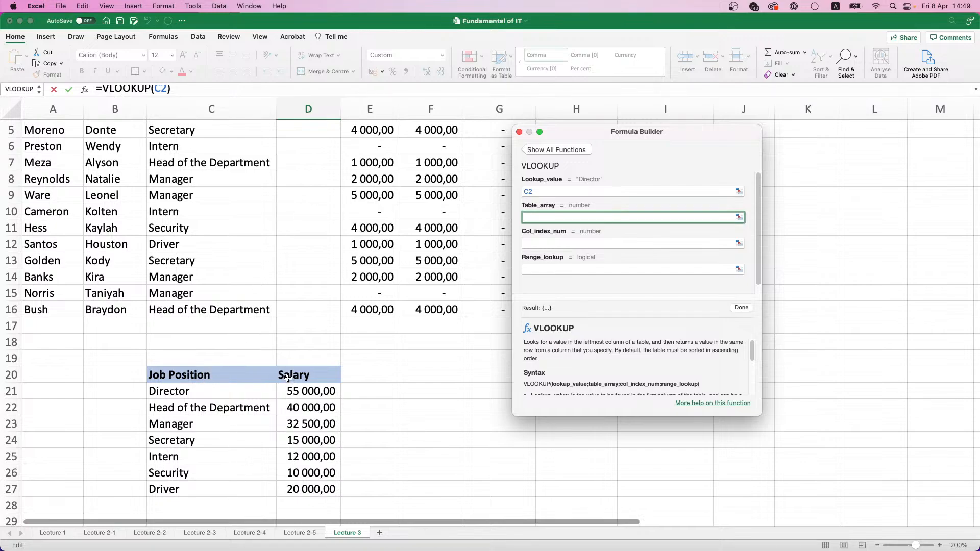
pyautogui.moveTo(228, 374); pyautogui.dragTo(323, 489)
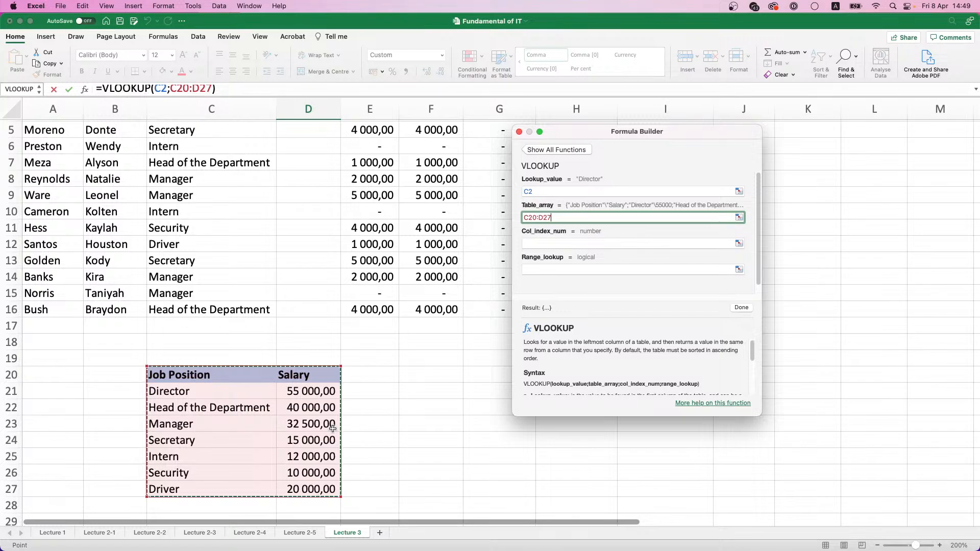
pyautogui.press('F4')
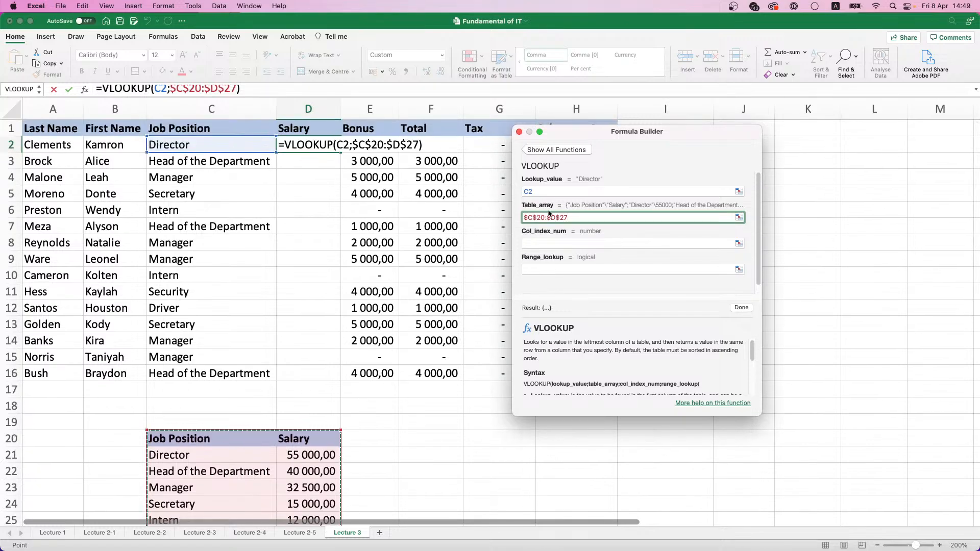
# Set the VLOOKUP column index number to 2 and range lookup to 0, and confirm the formula
pyautogui.click(551, 243)
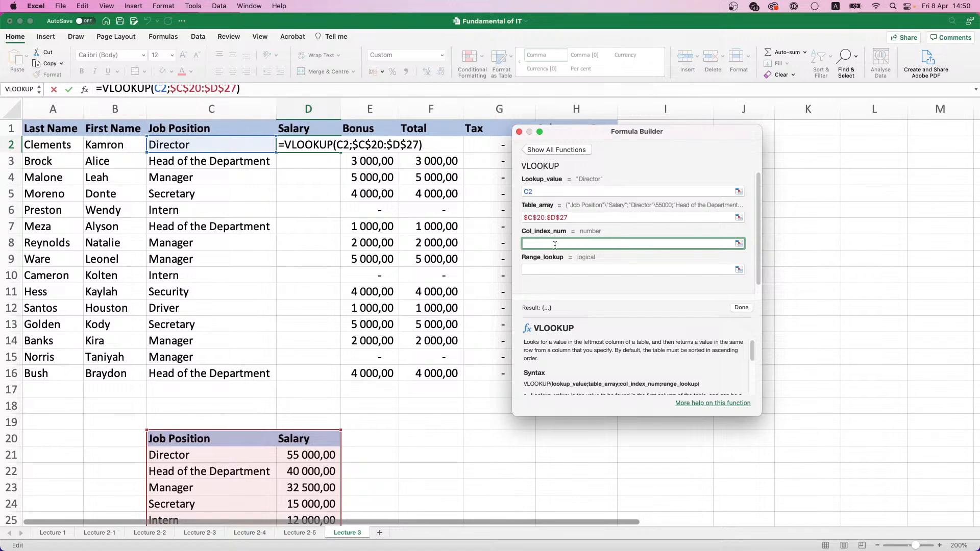
pyautogui.write('2')
pyautogui.click(544, 269)
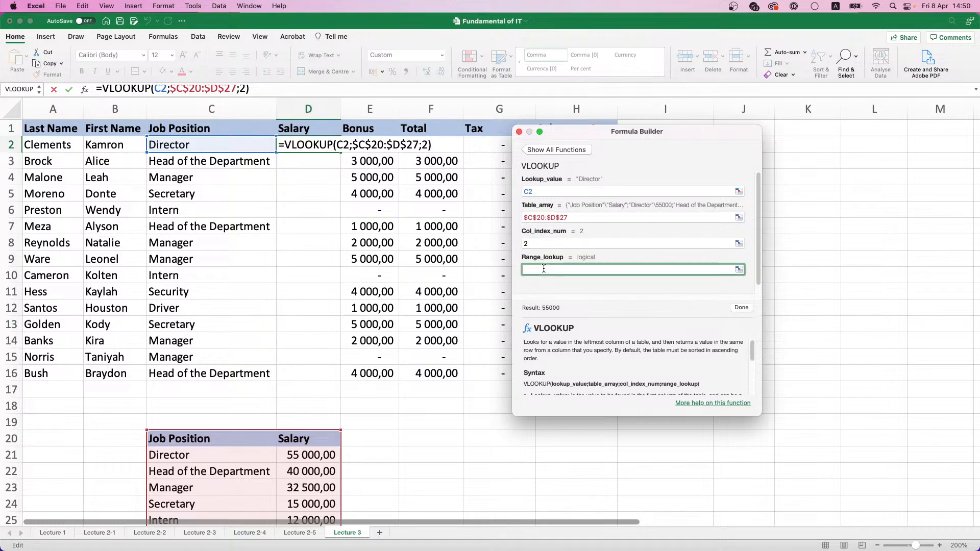
pyautogui.write('0')
pyautogui.press('Return')
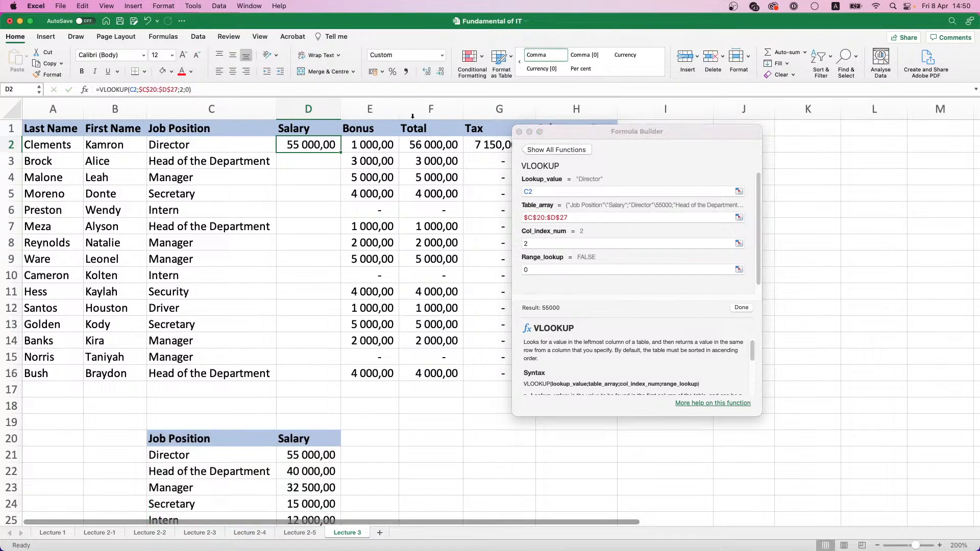
# Close the Formula Builder and fill the D2 formula down the Salary column to D16
pyautogui.click(518, 133)
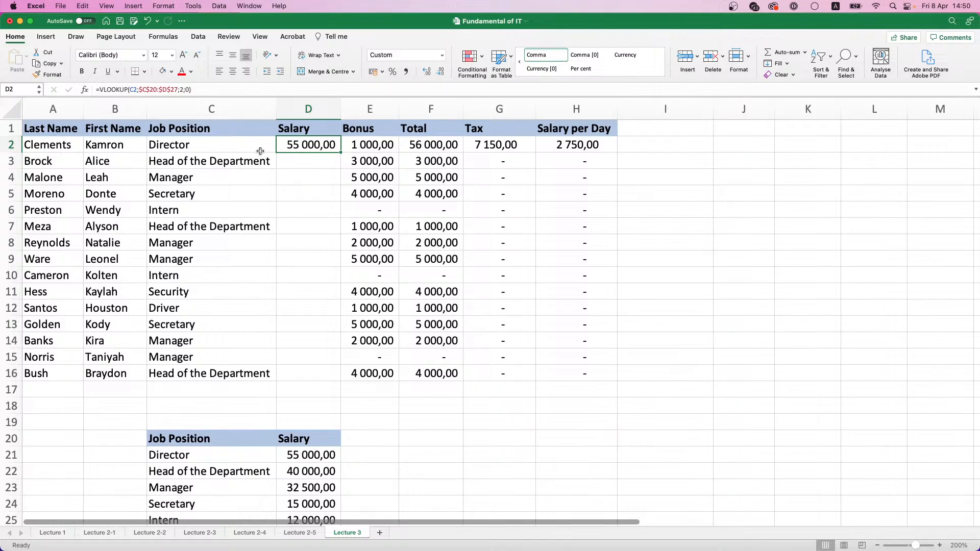
pyautogui.doubleClick(340, 153)
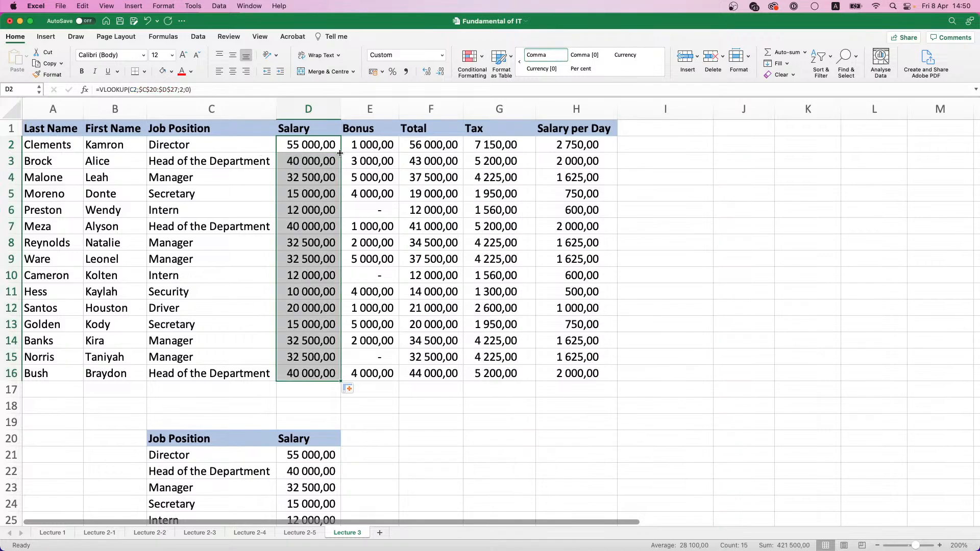
pyautogui.click(308, 163)
# Compare the employee table's filled Salary column with the job position and salary table in C20:D27
pyautogui.scroll(-1, 308, 165)
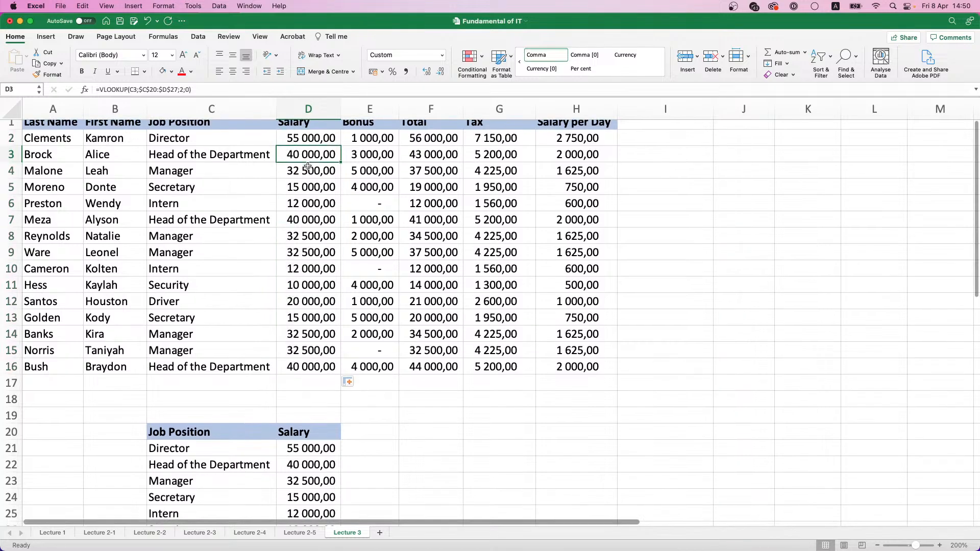
pyautogui.scroll(-3, 306, 178)
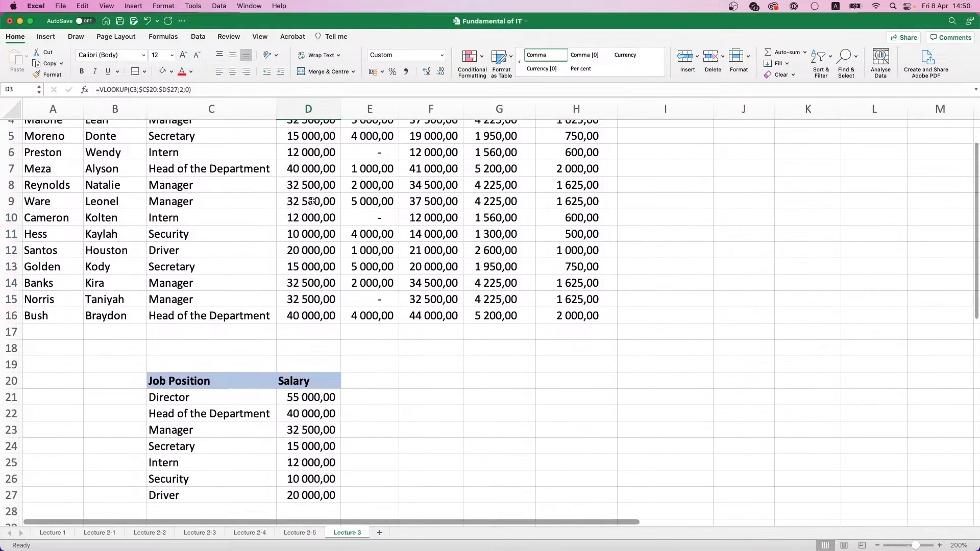
pyautogui.scroll(4, 325, 324)
pyautogui.scroll(-6, 326, 323)
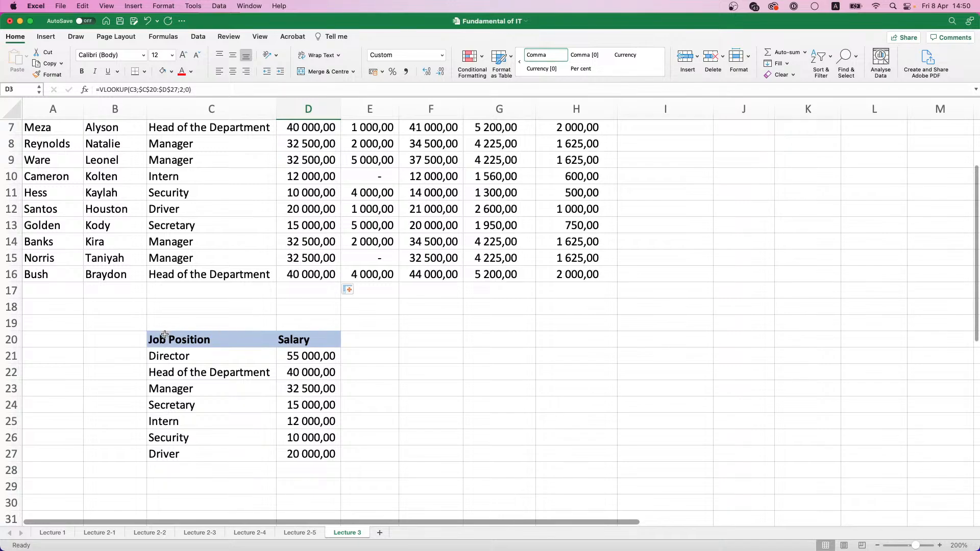
pyautogui.moveTo(309, 343); pyautogui.dragTo(218, 452)
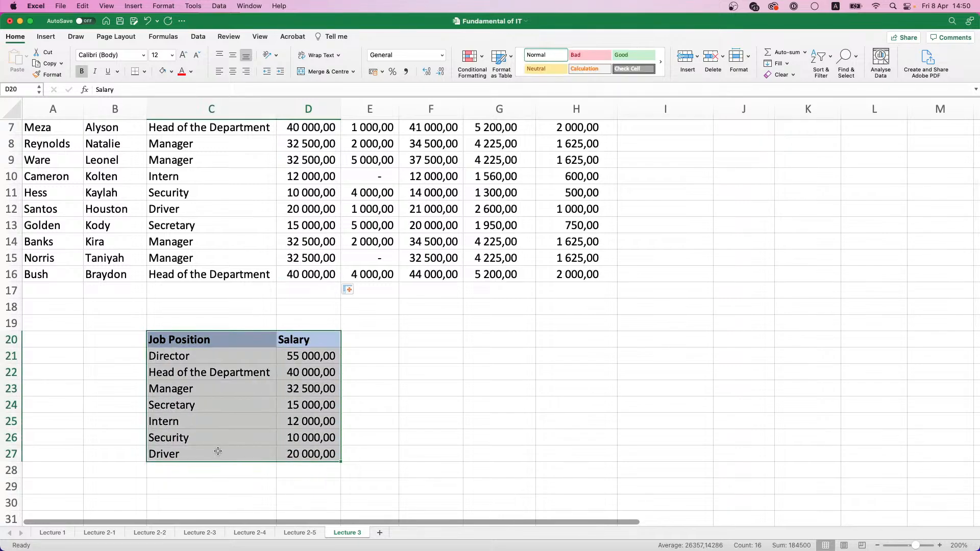
pyautogui.scroll(3, 220, 450)
pyautogui.scroll(3, 220, 449)
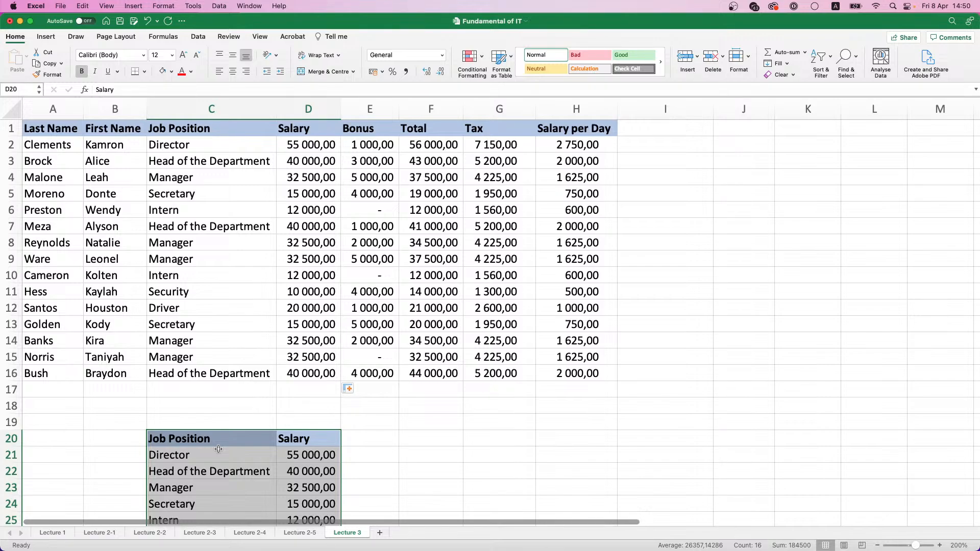
pyautogui.scroll(-3, 268, 386)
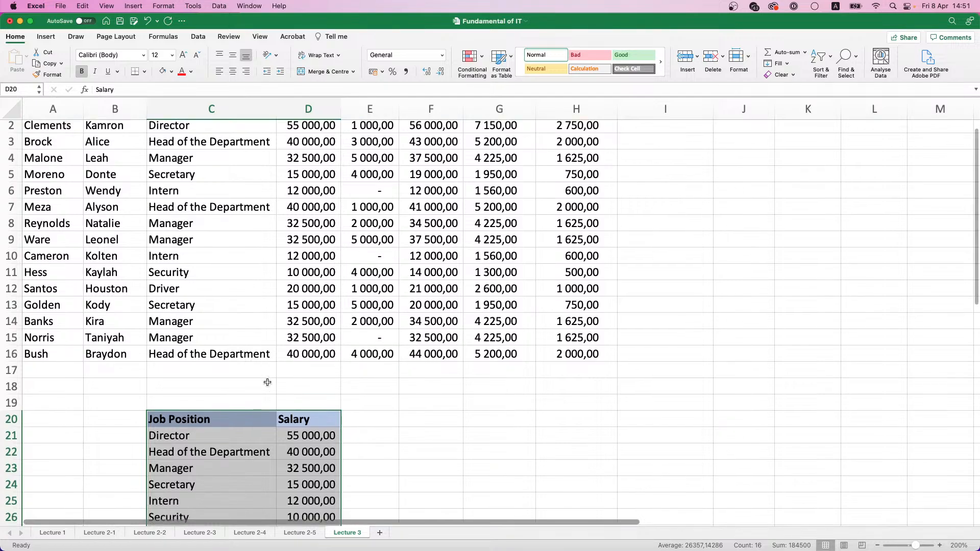
# Set the Head of the Department salary in cell D22 of the lower table to 42000
pyautogui.click(306, 429)
pyautogui.click(306, 417)
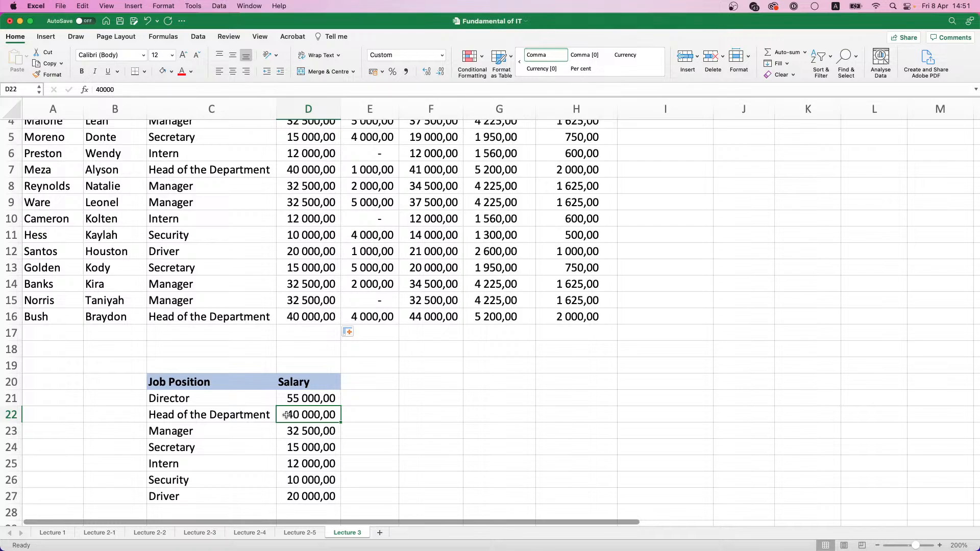
pyautogui.write('420')
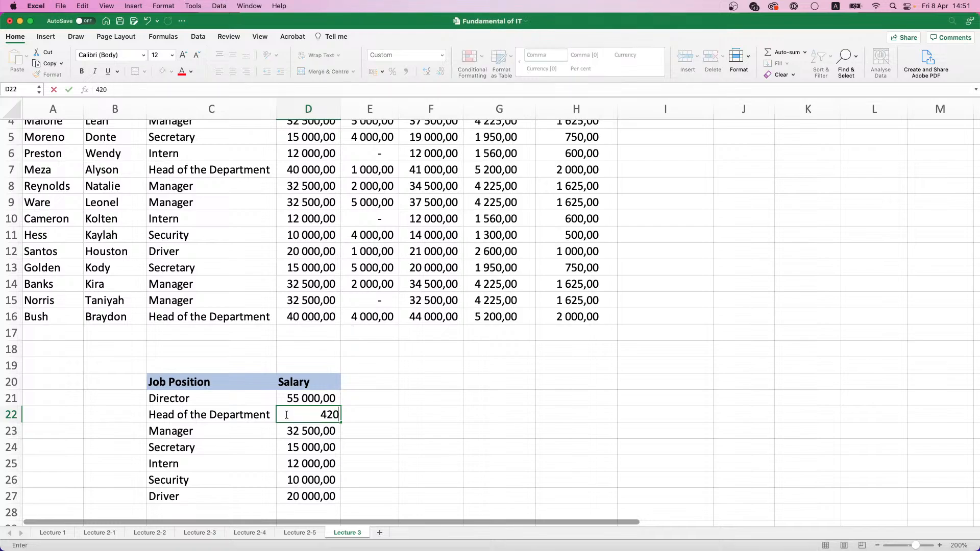
pyautogui.write('00')
pyautogui.press('Return')
# Check the Head of the Department salaries in D7, D16 and D3, and review D3's VLOOKUP arguments in the Formula Builder
pyautogui.click(309, 177)
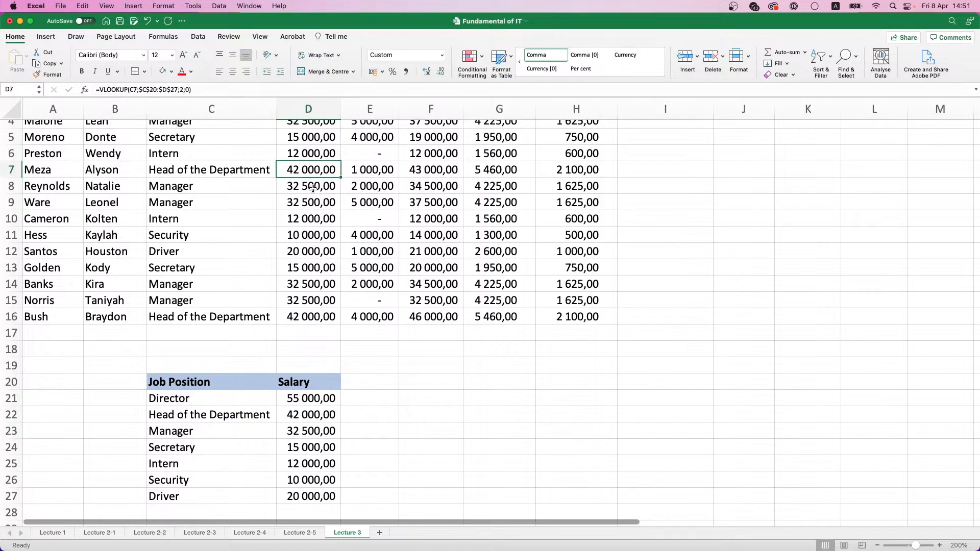
pyautogui.click(326, 317)
pyautogui.scroll(4, 316, 245)
pyautogui.click(313, 161)
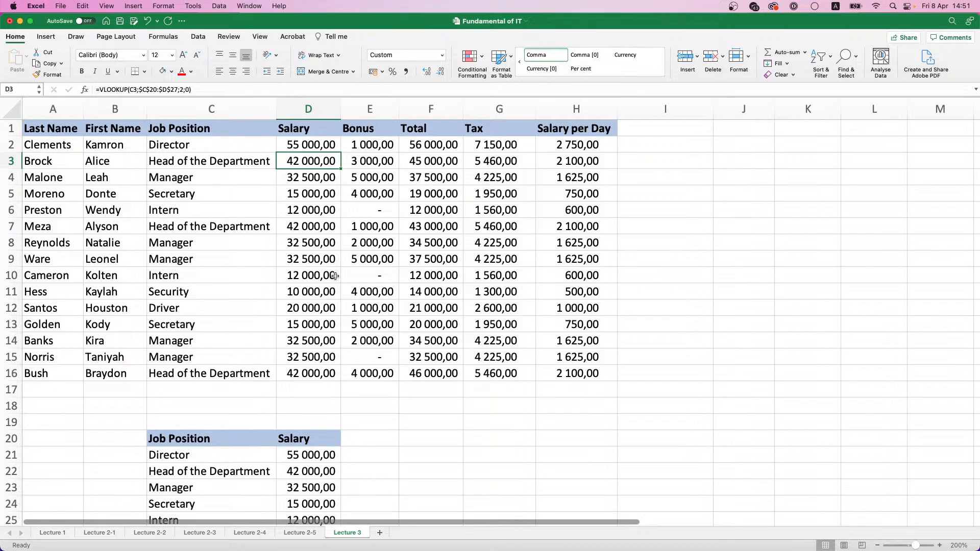
pyautogui.click(190, 89)
pyautogui.click(85, 89)
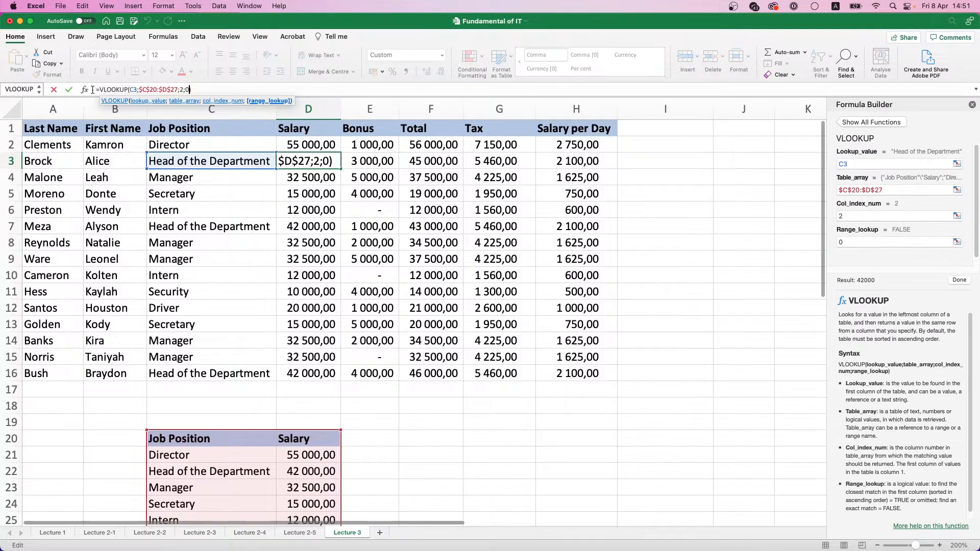
pyautogui.click(972, 104)
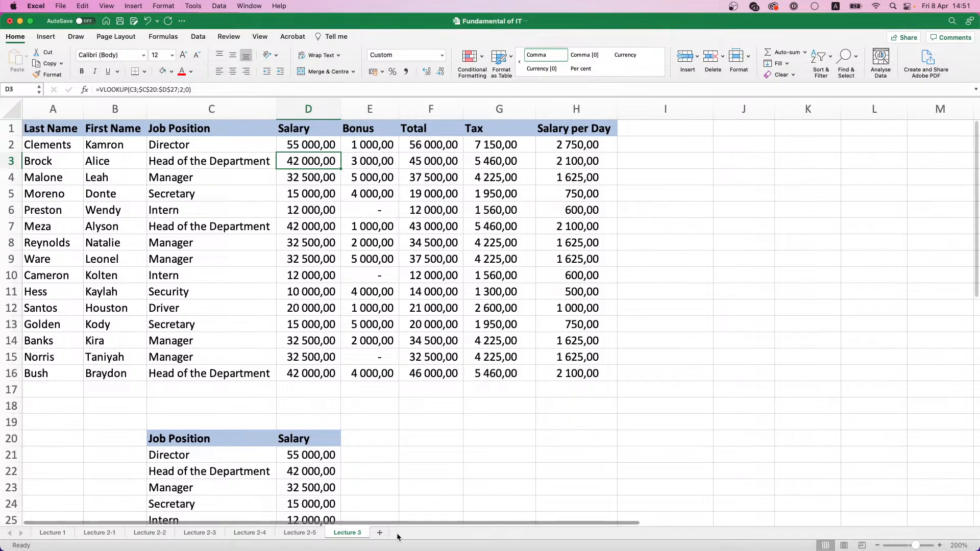
# Rename the Lecture 3 sheet as Lecture 3-1 and add a new worksheet after it
pyautogui.doubleClick(364, 535)
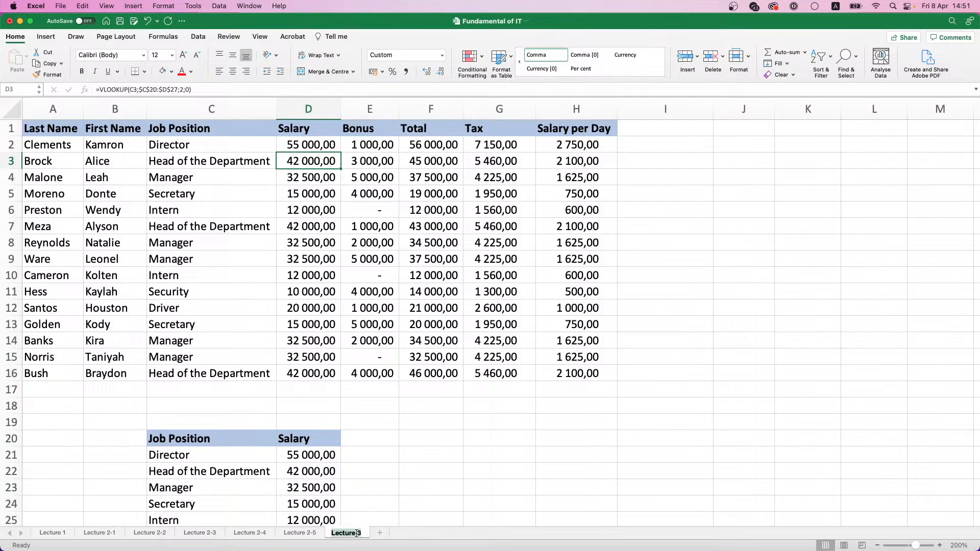
pyautogui.write('-1')
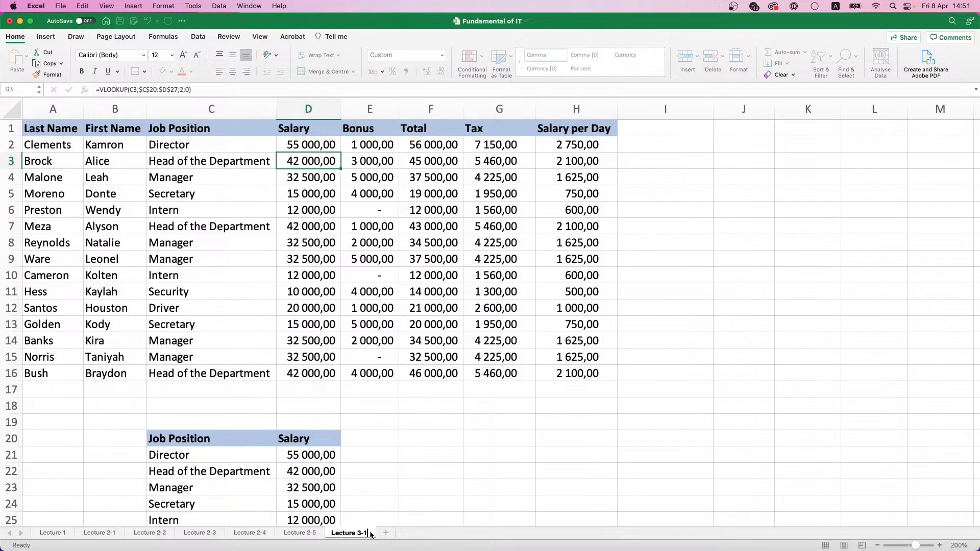
pyautogui.click(383, 533)
# Rename the new blank sheet as Lecture 3-2
pyautogui.click(365, 533)
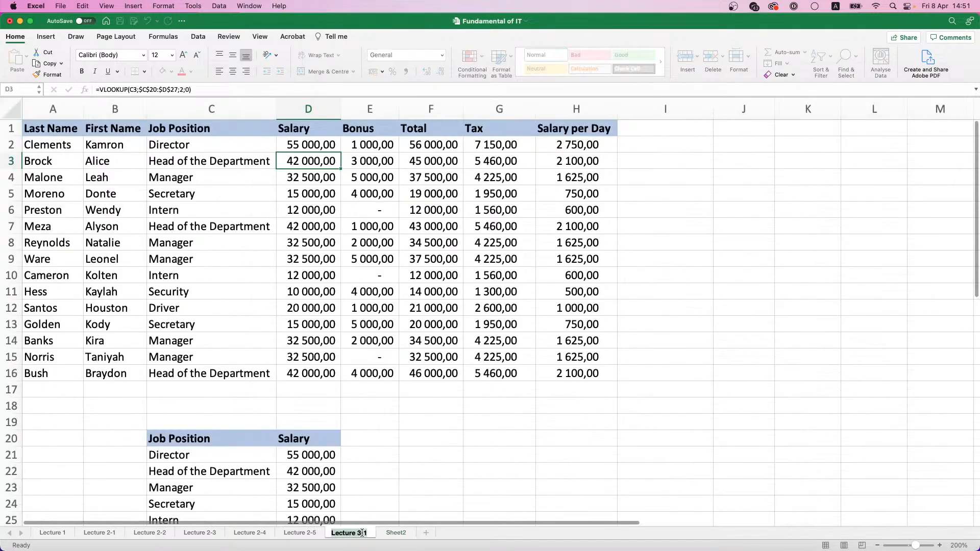
pyautogui.doubleClick(396, 533)
pyautogui.write('Lecture 3-2')
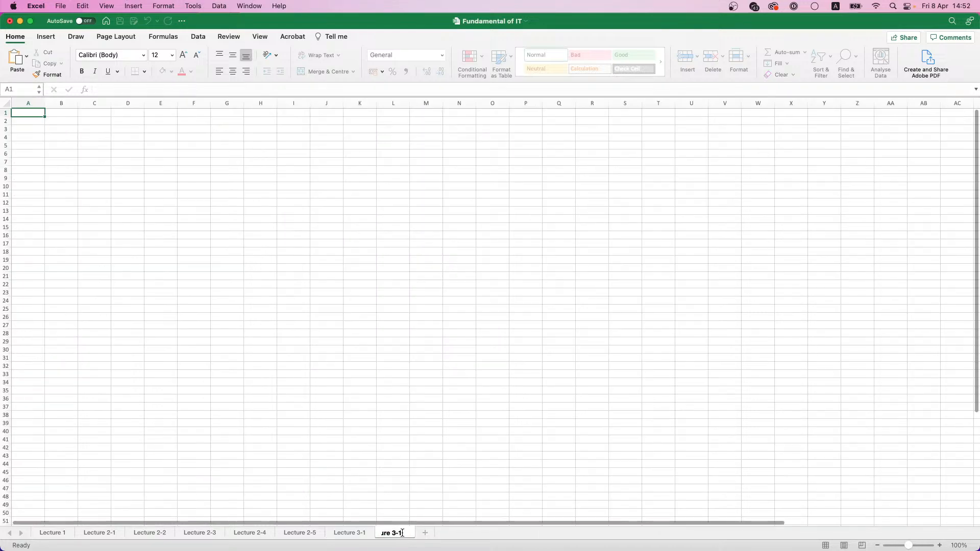
pyautogui.press('Return')
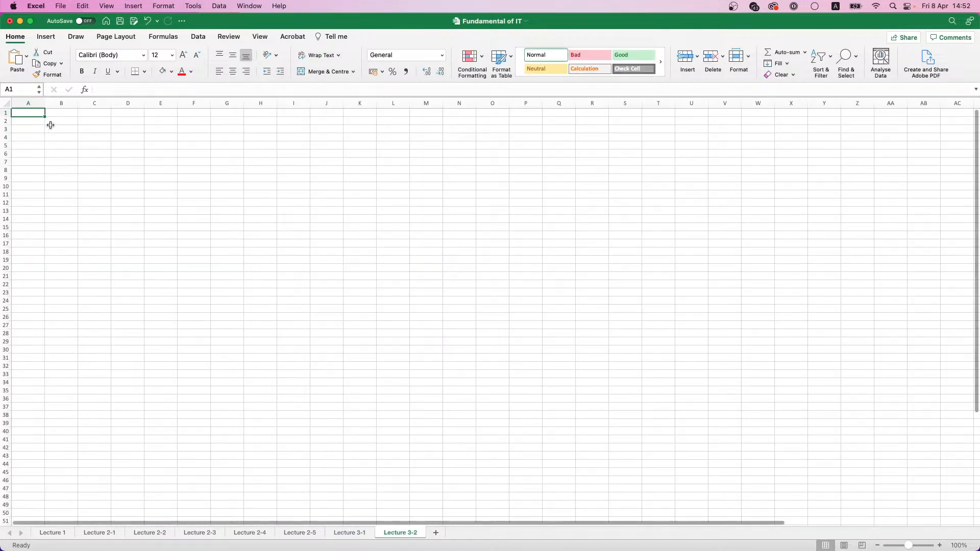
# Set the zoom of the Lecture 3-2 sheet to 200%
pyautogui.click(956, 546)
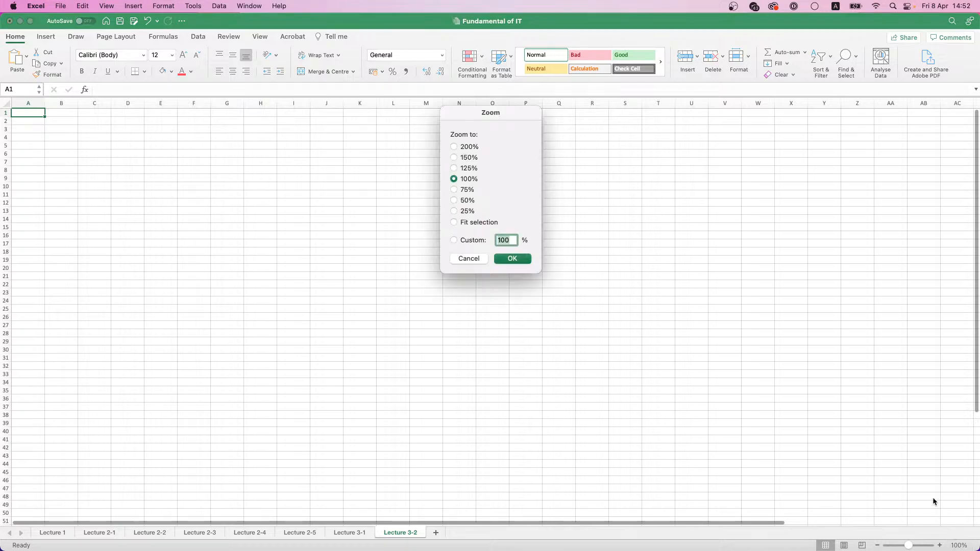
pyautogui.click(465, 147)
pyautogui.click(514, 260)
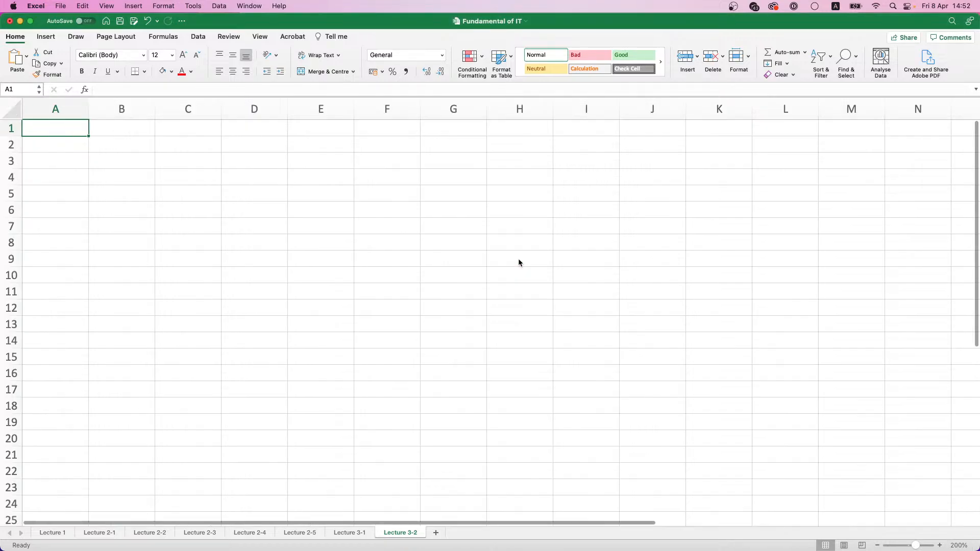
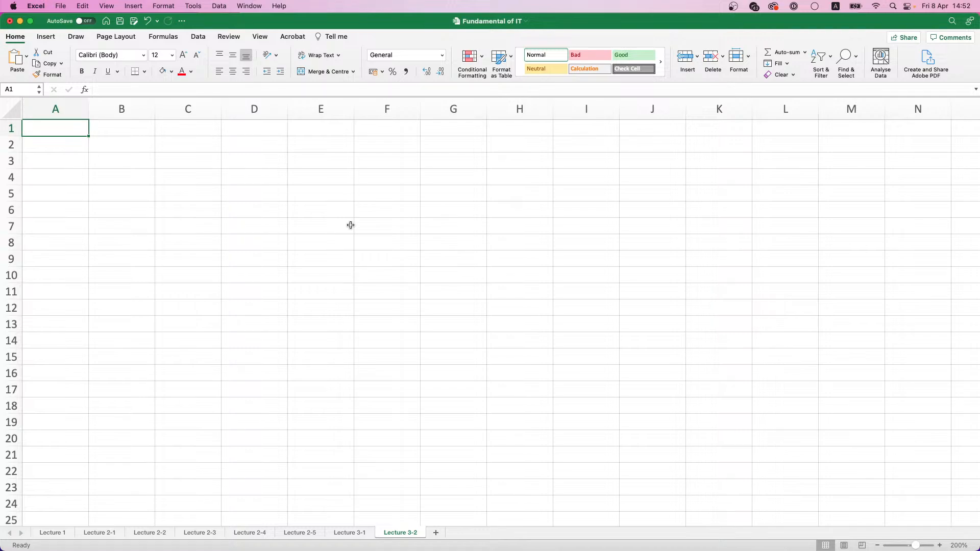
# Enter the column header Client's Name in cell A1
pyautogui.write('Clin')
pyautogui.write('ic')
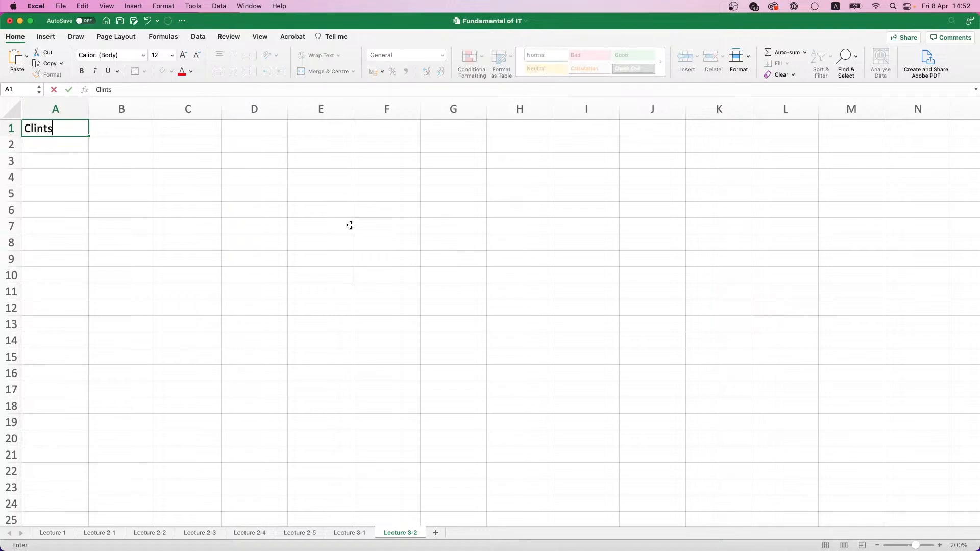
pyautogui.press('BackSpace')
pyautogui.press('BackSpace')
pyautogui.press('BackSpace')
pyautogui.write("ent's Name")
pyautogui.press('Return')
pyautogui.press('Up')
pyautogui.press('Right')
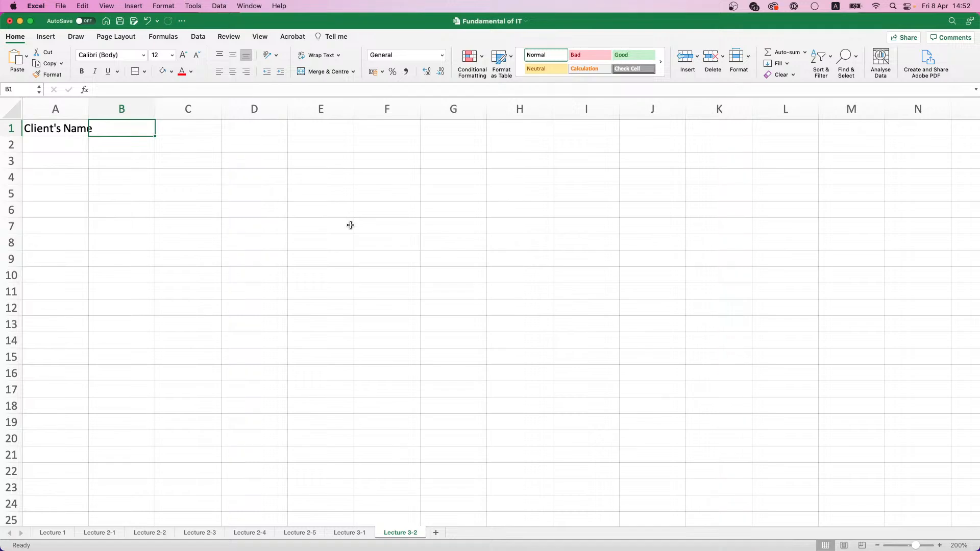
# Enter the column headers Order Amount in B1 and Discount in C1
pyautogui.write('Sun')
pyautogui.press('BackSpace')
pyautogui.press('BackSpace')
pyautogui.press('BackSpace')
pyautogui.write('O')
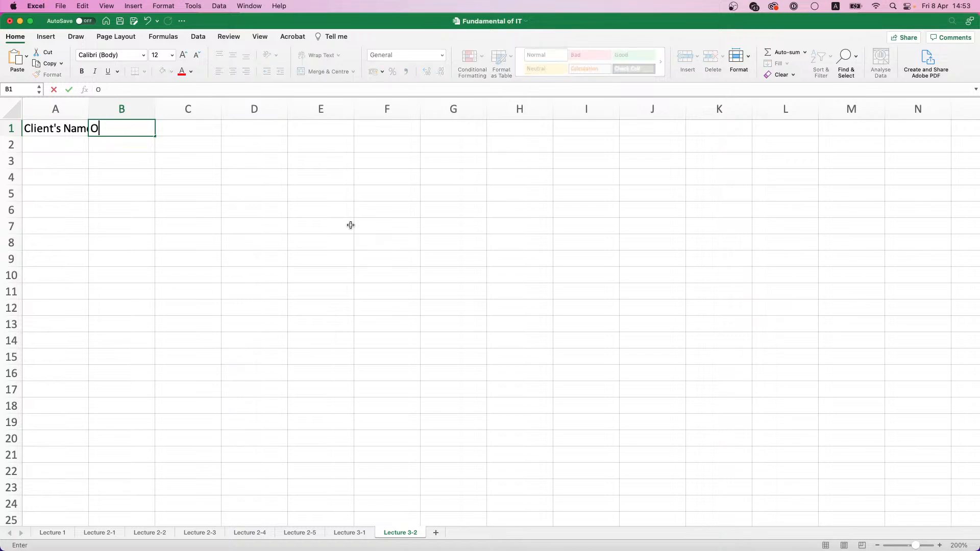
pyautogui.write('rder Amount')
pyautogui.press('Tab')
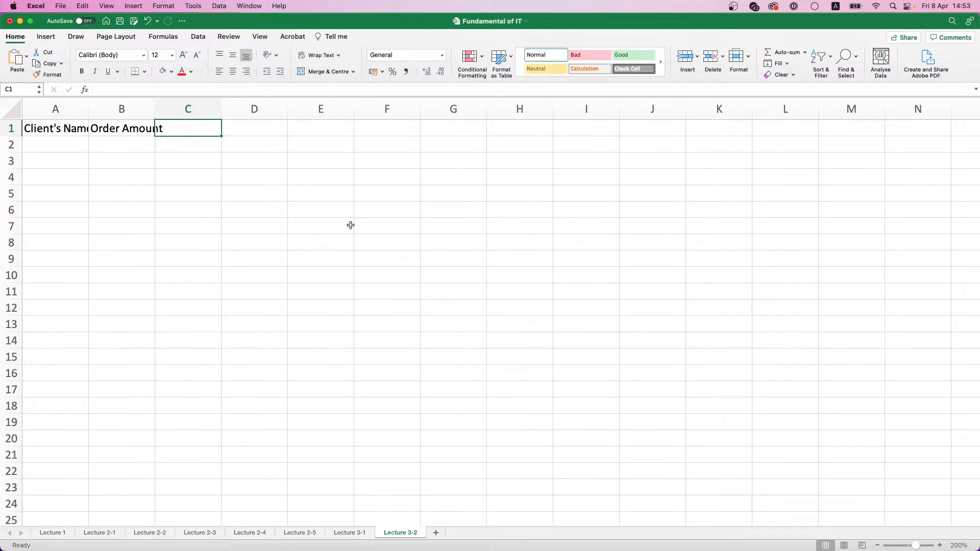
pyautogui.write('Discount')
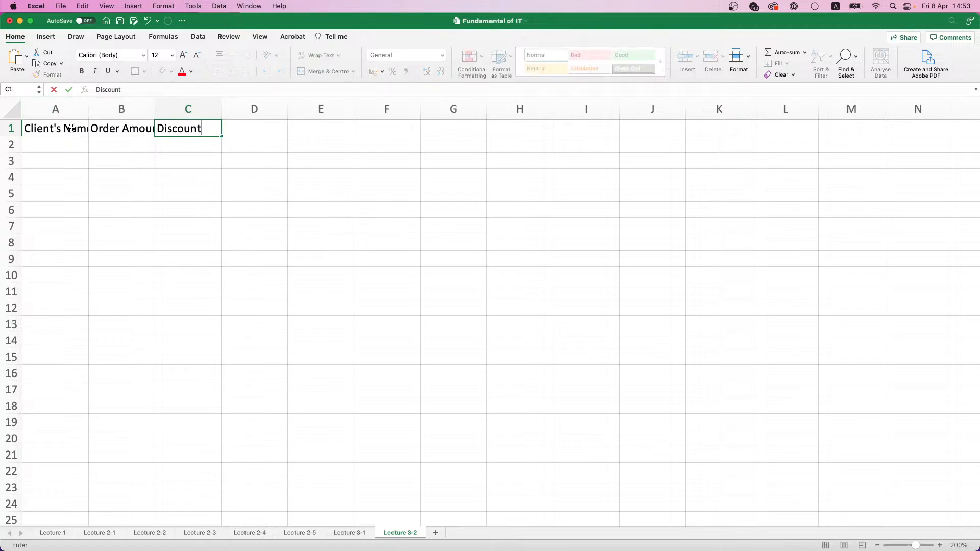
# Make the headers in A1:C1 bold and give them a light orange fill
pyautogui.moveTo(71, 128); pyautogui.dragTo(170, 133)
pyautogui.press('super+b')
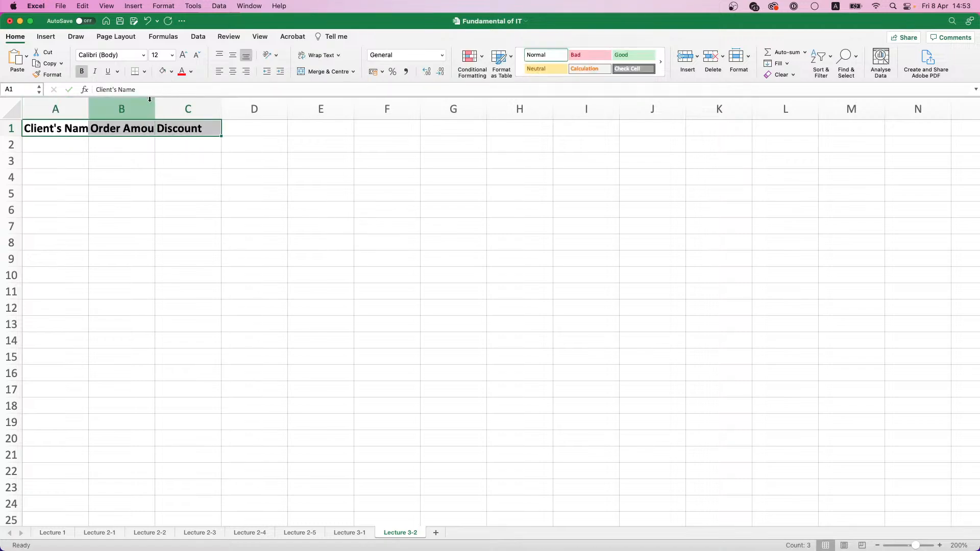
pyautogui.click(172, 73)
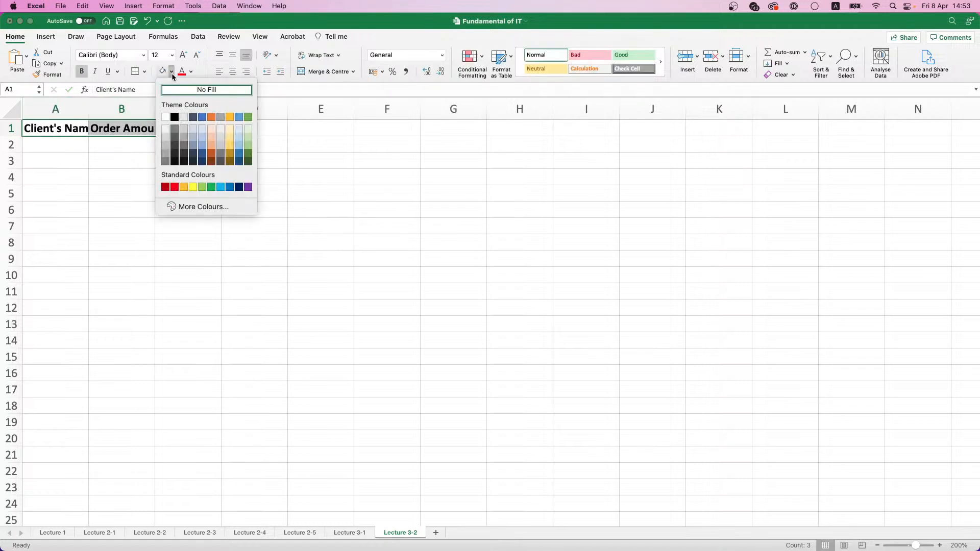
pyautogui.click(210, 136)
# Autofit the widths of columns A and B to their headers
pyautogui.doubleClick(89, 109)
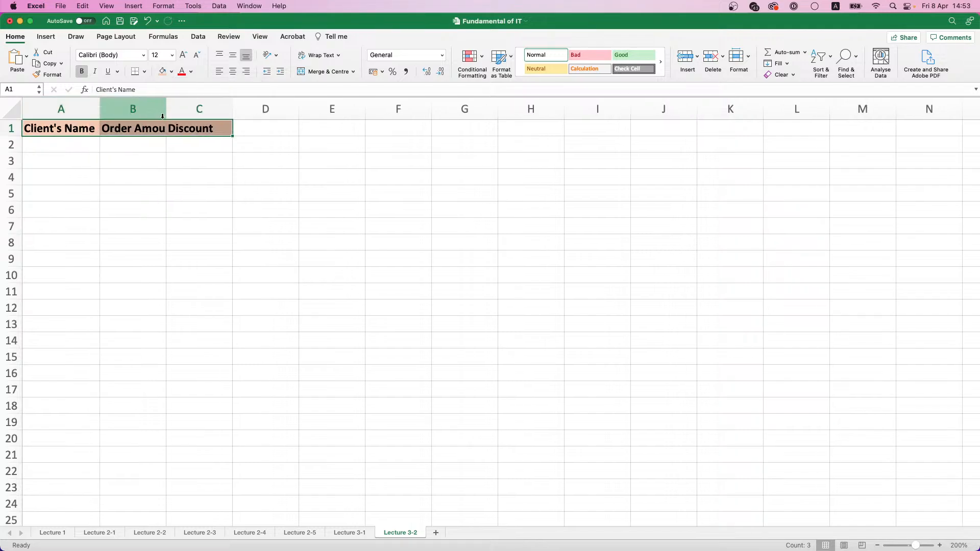
pyautogui.doubleClick(166, 109)
pyautogui.click(85, 144)
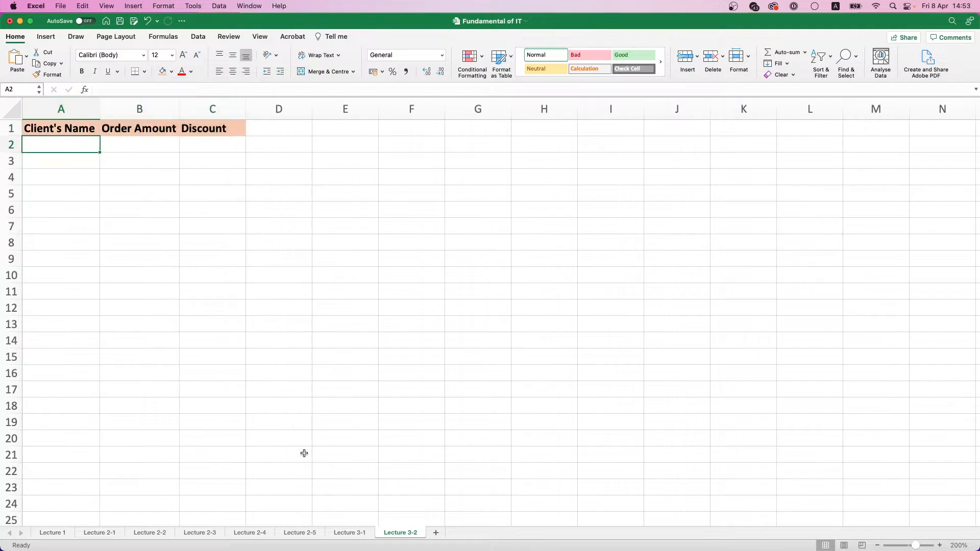
# Copy the full names in I2:I16 of the Lecture 2-5 sheet
pyautogui.click(301, 532)
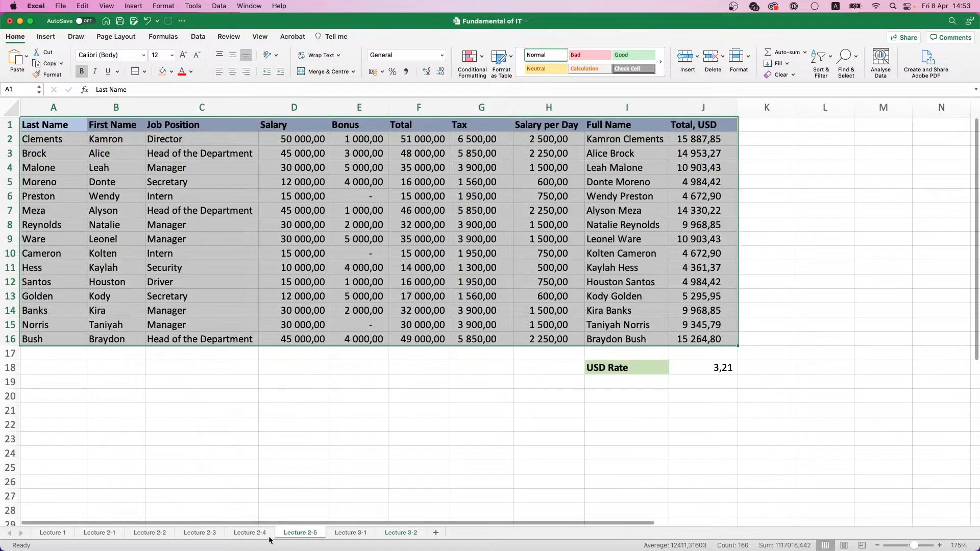
pyautogui.click(250, 534)
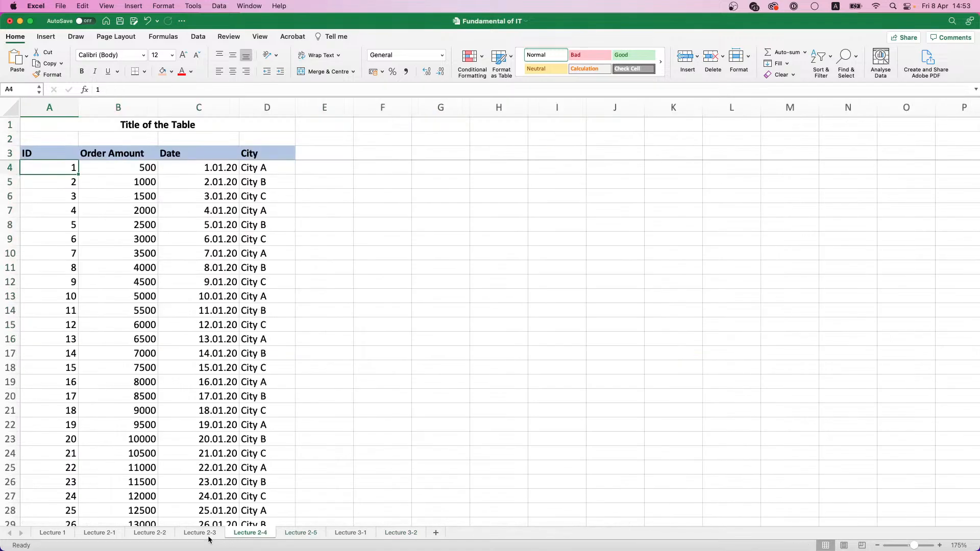
pyautogui.click(291, 533)
pyautogui.click(548, 167)
pyautogui.moveTo(613, 139); pyautogui.dragTo(620, 334)
pyautogui.press('super+c')
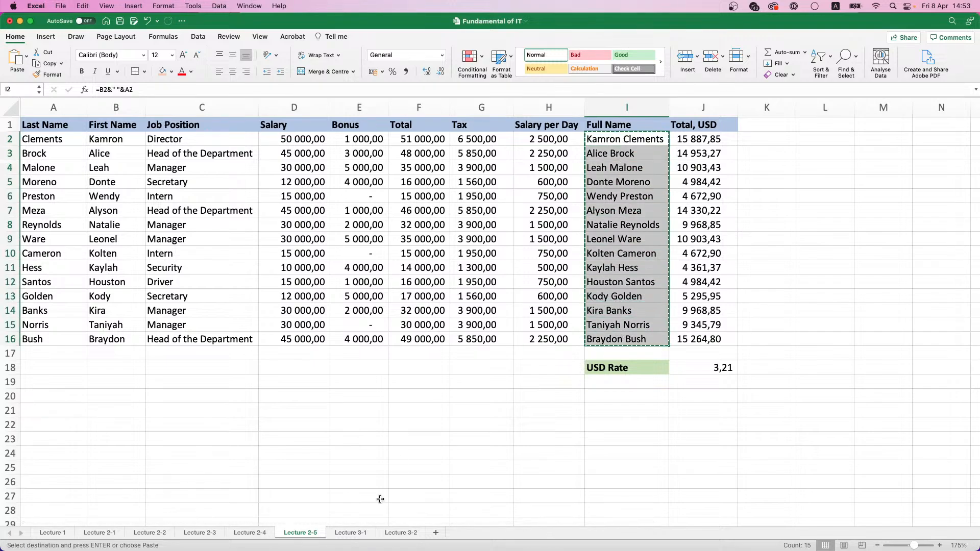
# Paste the copied names as values only into A2:A16 of the Lecture 3-2 sheet and widen column A to fit them
pyautogui.click(396, 532)
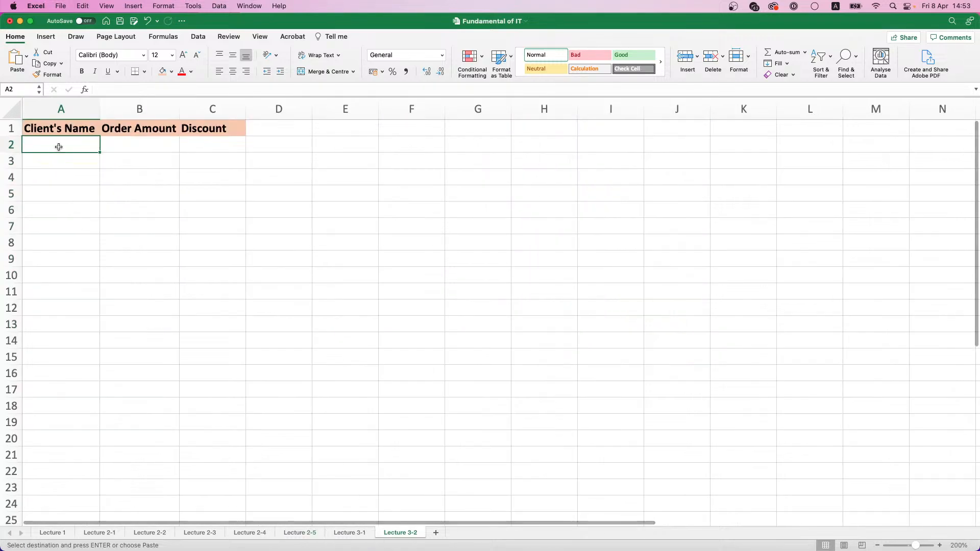
pyautogui.press('super+v')
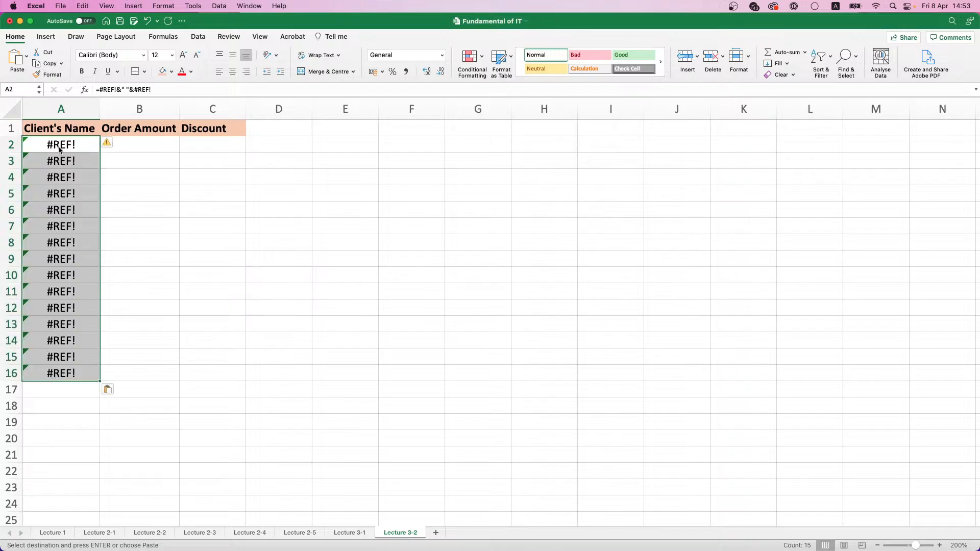
pyautogui.click(113, 391)
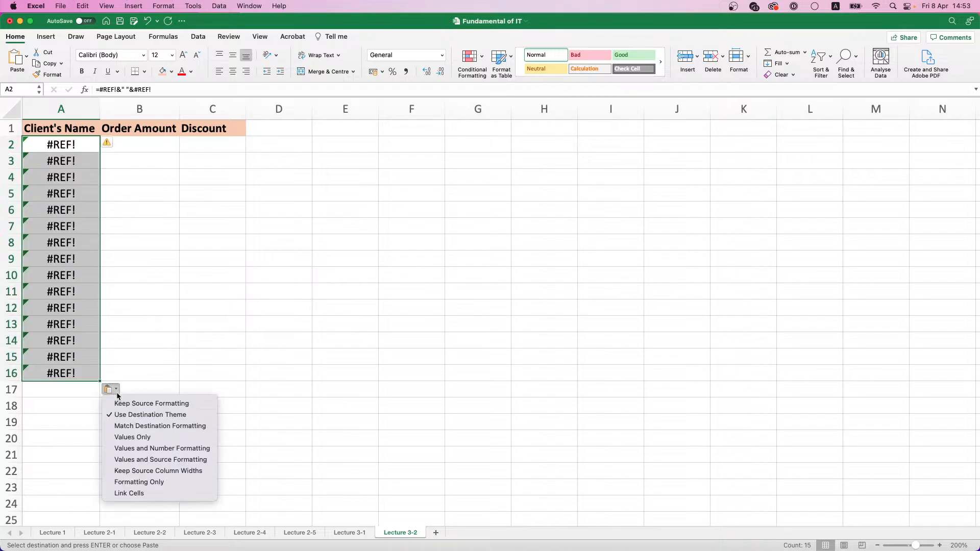
pyautogui.click(132, 448)
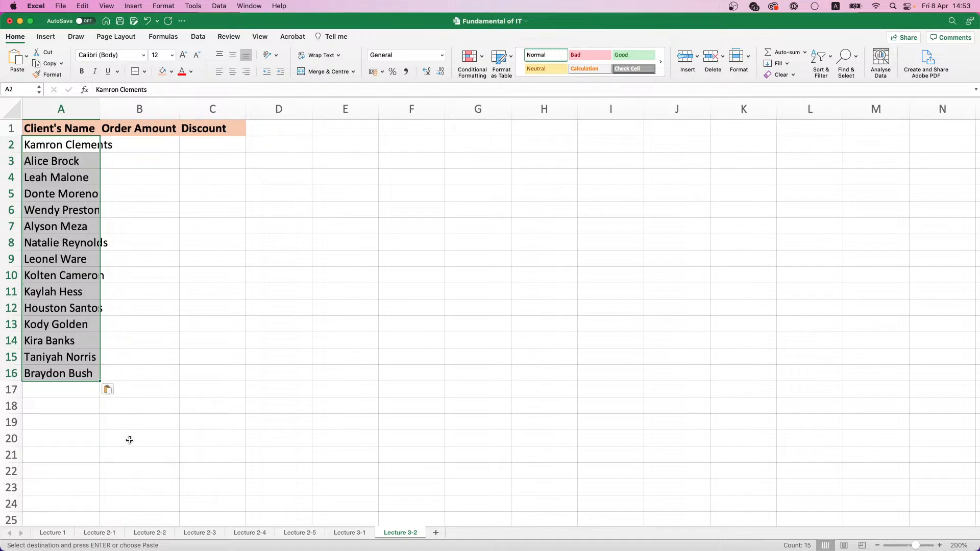
pyautogui.click(110, 391)
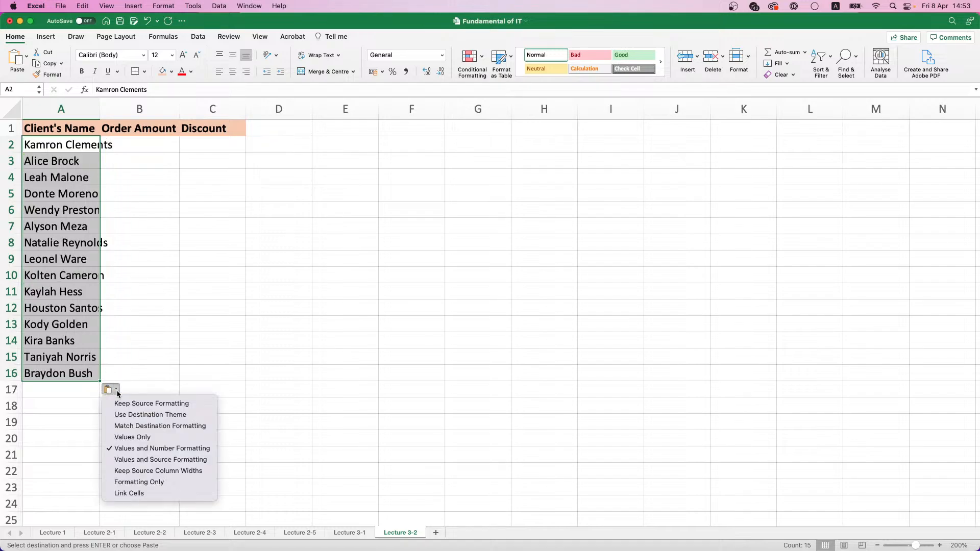
pyautogui.click(132, 437)
pyautogui.moveTo(99, 114); pyautogui.dragTo(118, 114)
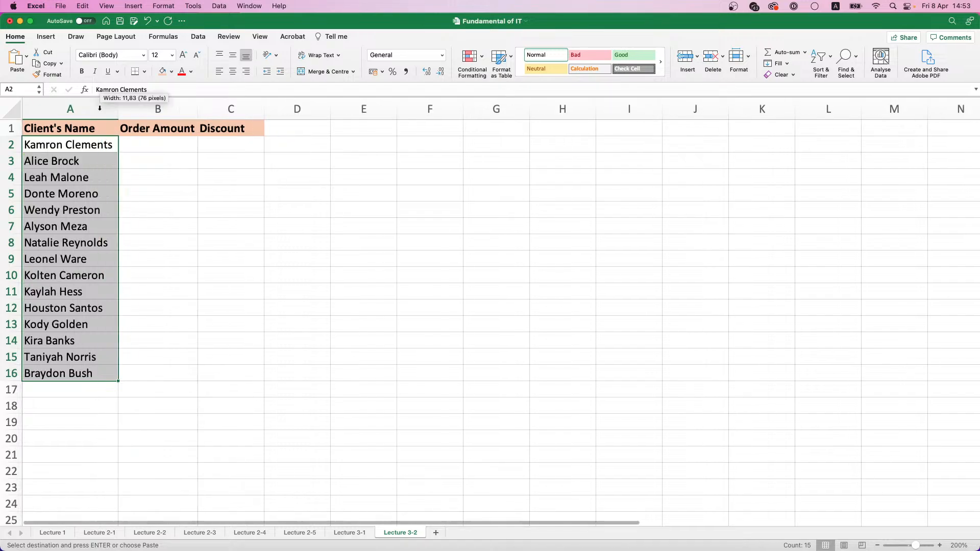
# Enter the first client's order amount, 50000, in cell B2
pyautogui.click(169, 143)
pyautogui.click(198, 107)
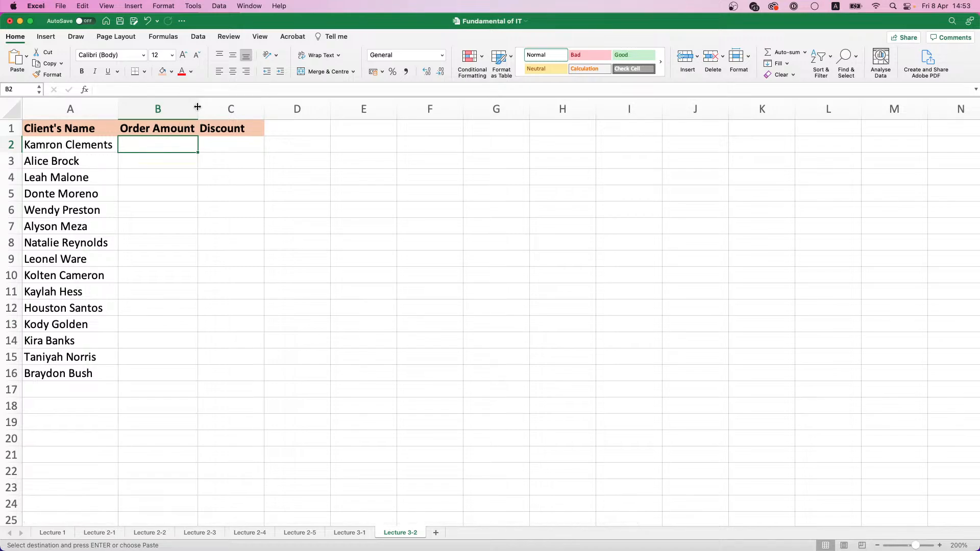
pyautogui.click(257, 134)
pyautogui.click(170, 146)
pyautogui.write('=')
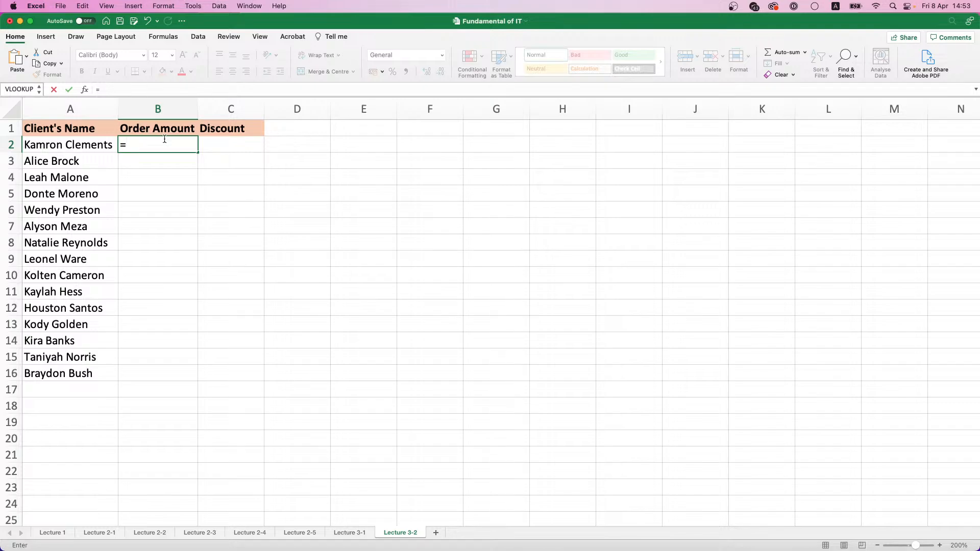
pyautogui.write('50000')
pyautogui.press('Return')
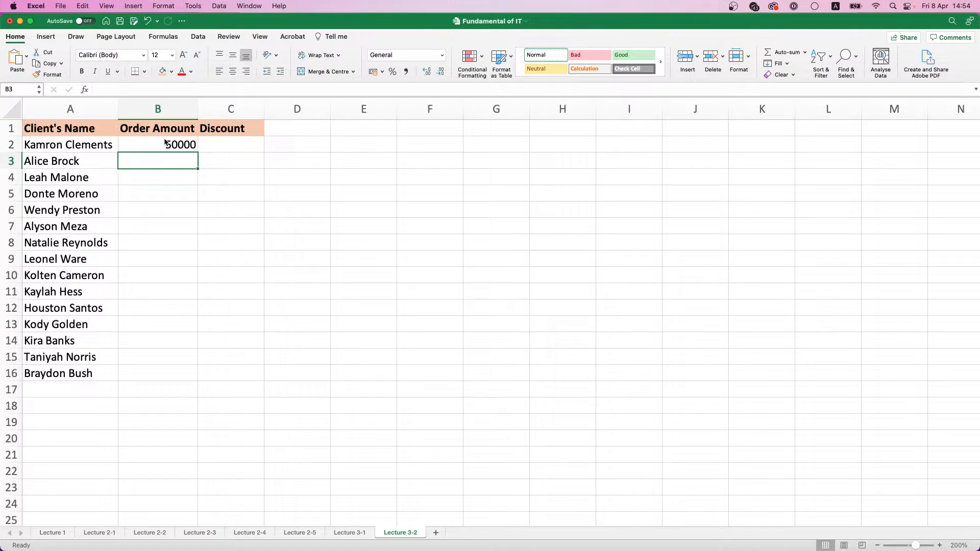
# Enter the order amounts 150000, 99000 and 499000 in cells B3 to B5
pyautogui.write('150000')
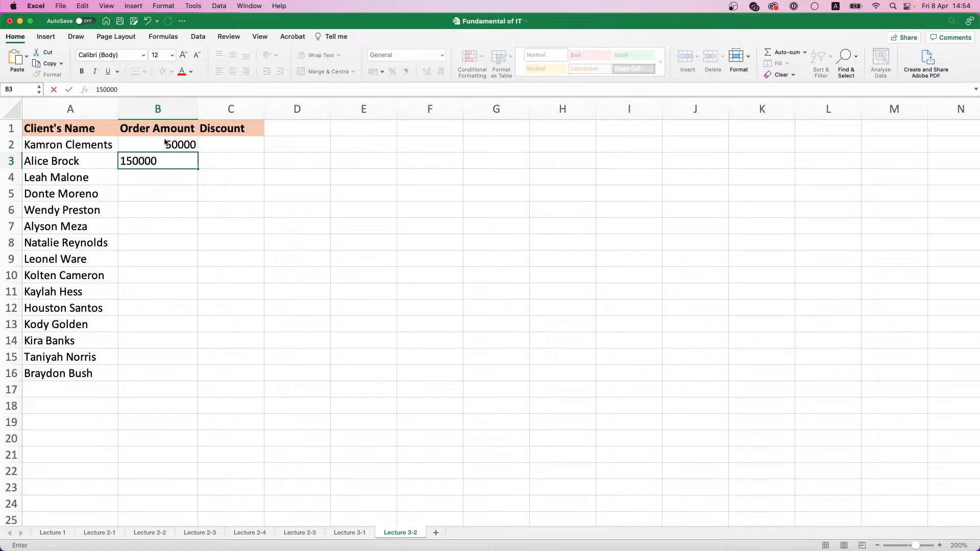
pyautogui.press('Return')
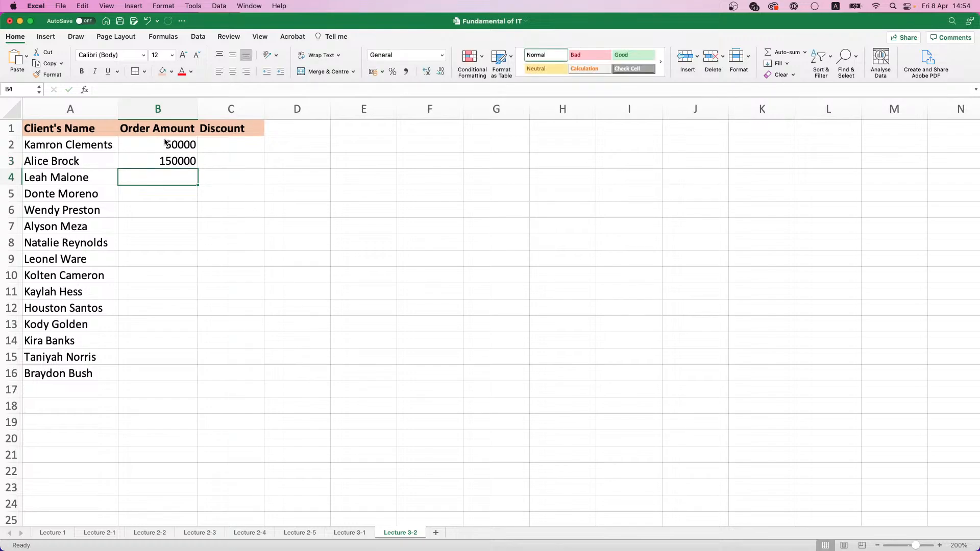
pyautogui.write('99000')
pyautogui.press('Return')
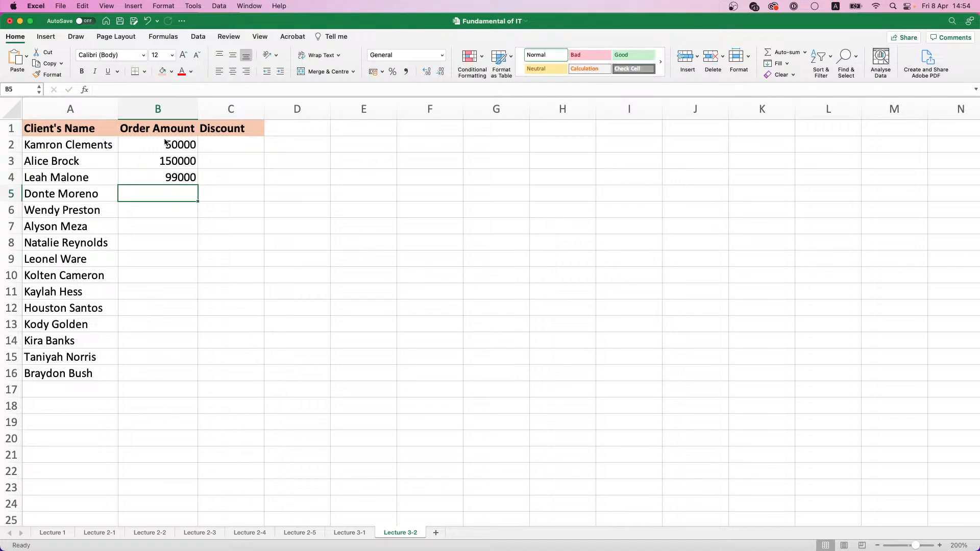
pyautogui.write('499000')
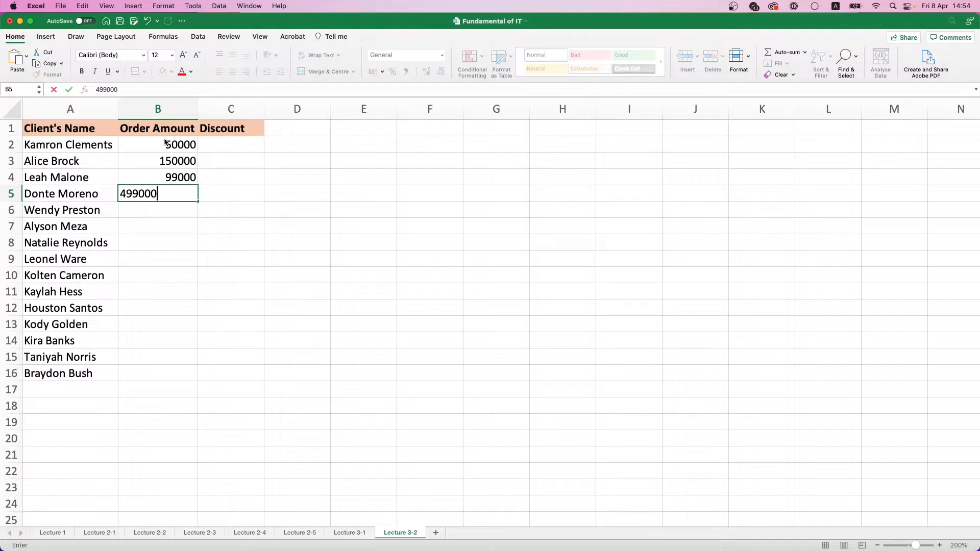
pyautogui.press('Return')
# Enter the order amounts 500000, 675000 and 700500 in cells B6 to B8
pyautogui.write('5000')
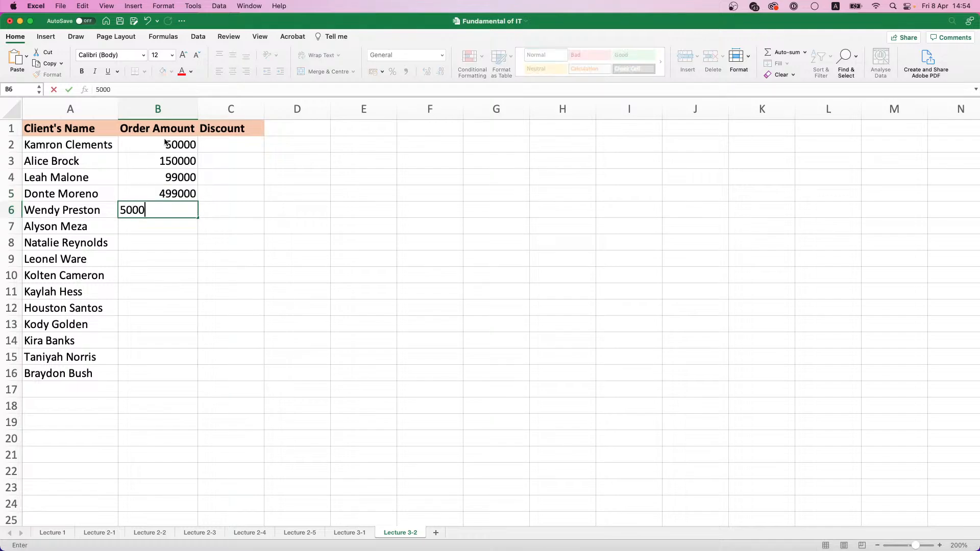
pyautogui.write('00')
pyautogui.press('Return')
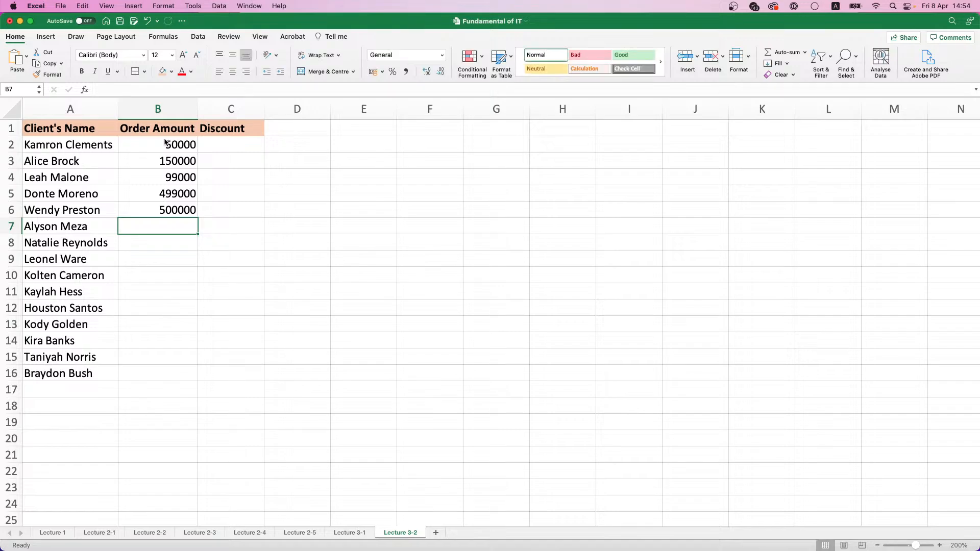
pyautogui.write('675000')
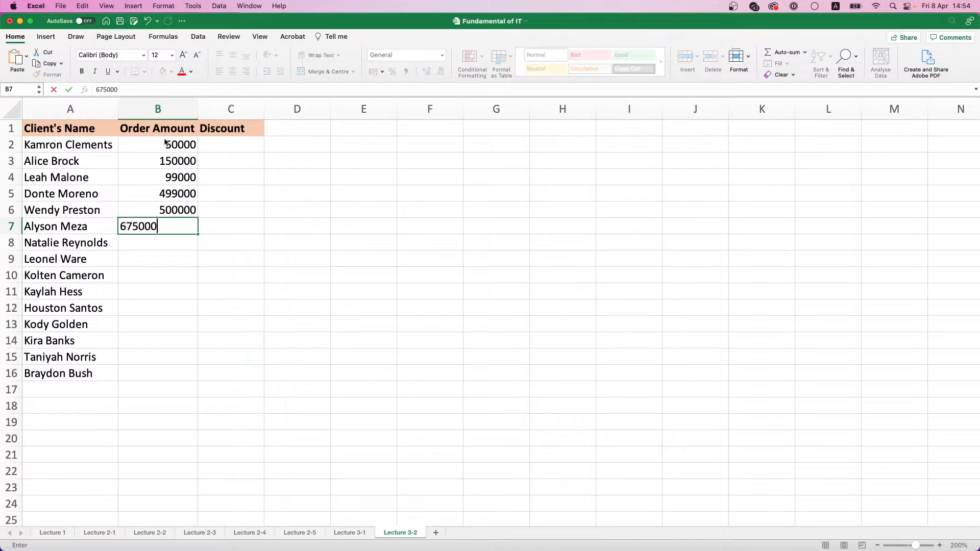
pyautogui.press('Return')
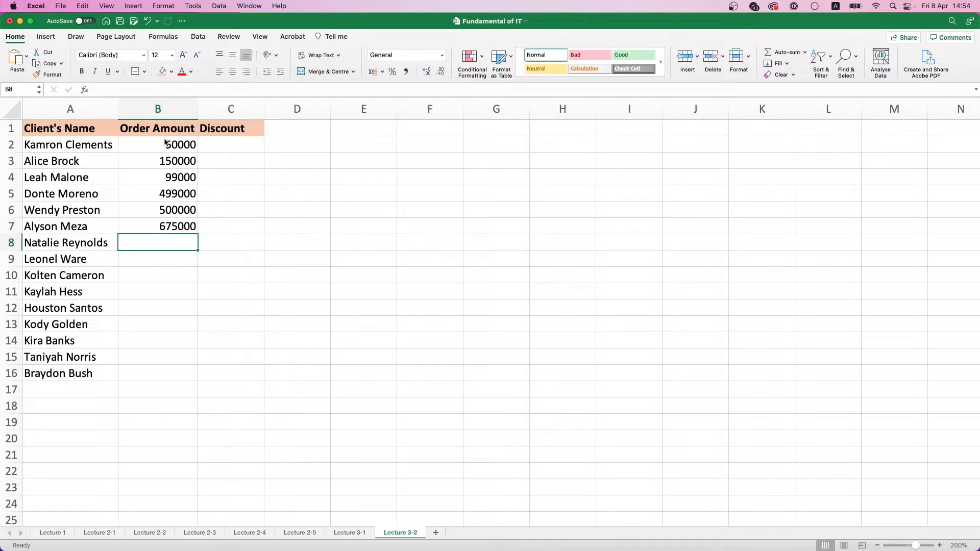
pyautogui.write('700500')
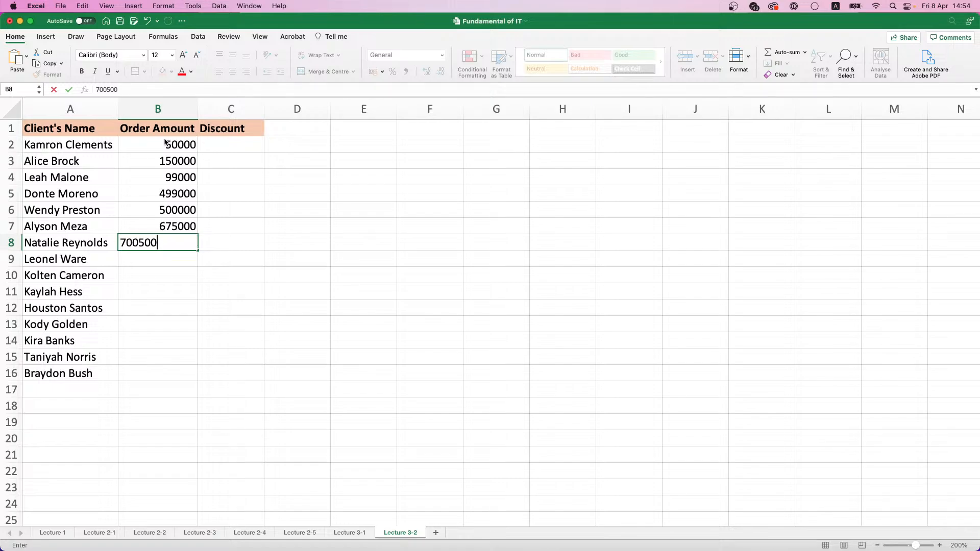
pyautogui.press('Return')
# Enter the order amounts 123700, 990000 and 1000100 in cells B9 to B11
pyautogui.write('123')
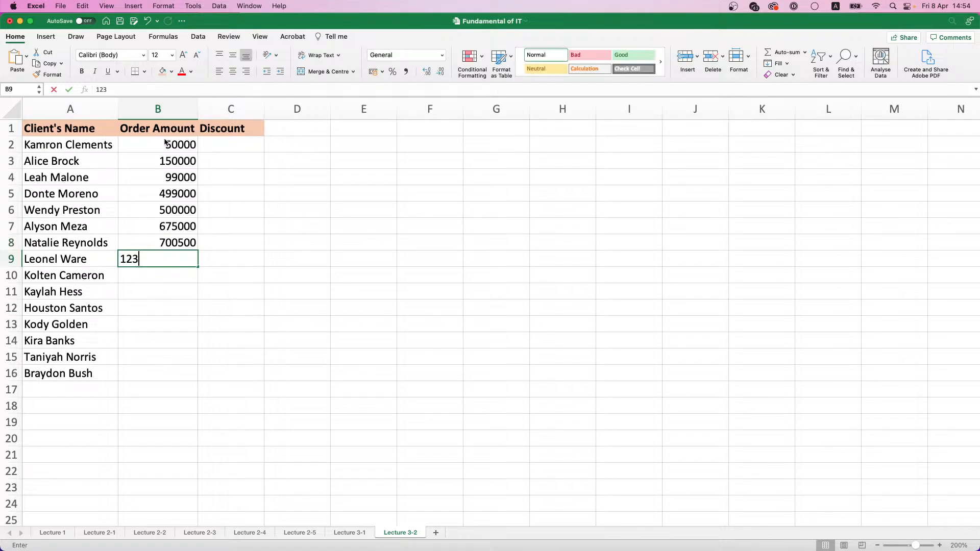
pyautogui.write('700')
pyautogui.press('Return')
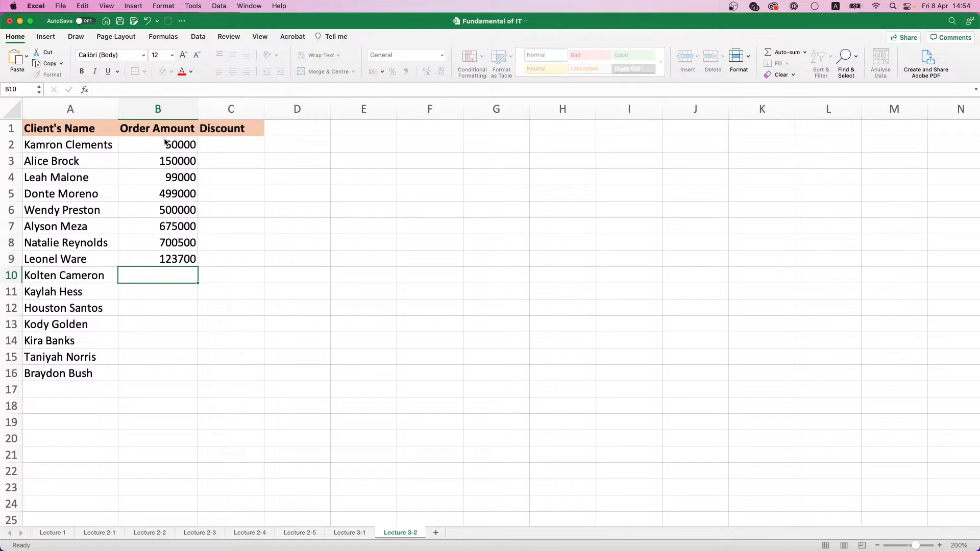
pyautogui.write('1')
pyautogui.press('BackSpace')
pyautogui.write('990000')
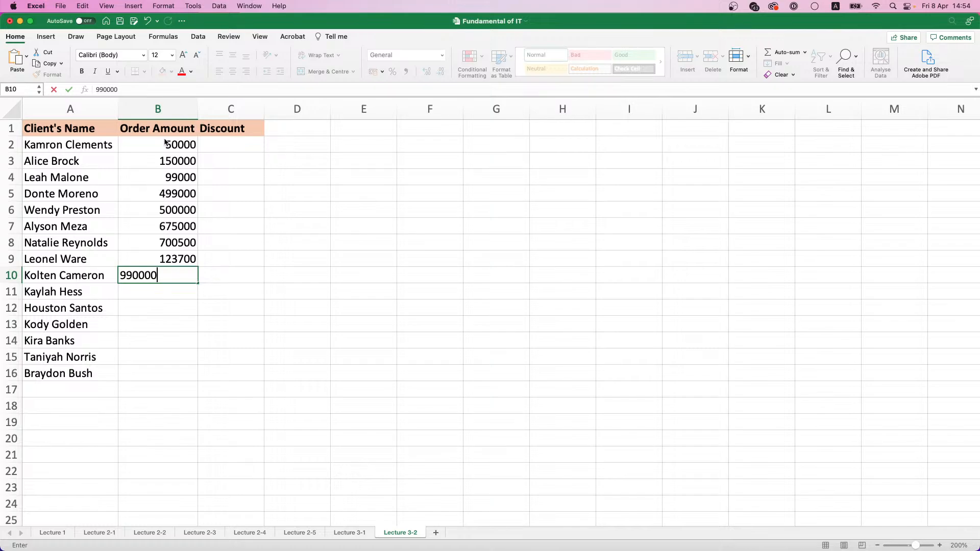
pyautogui.press('Return')
pyautogui.write('100')
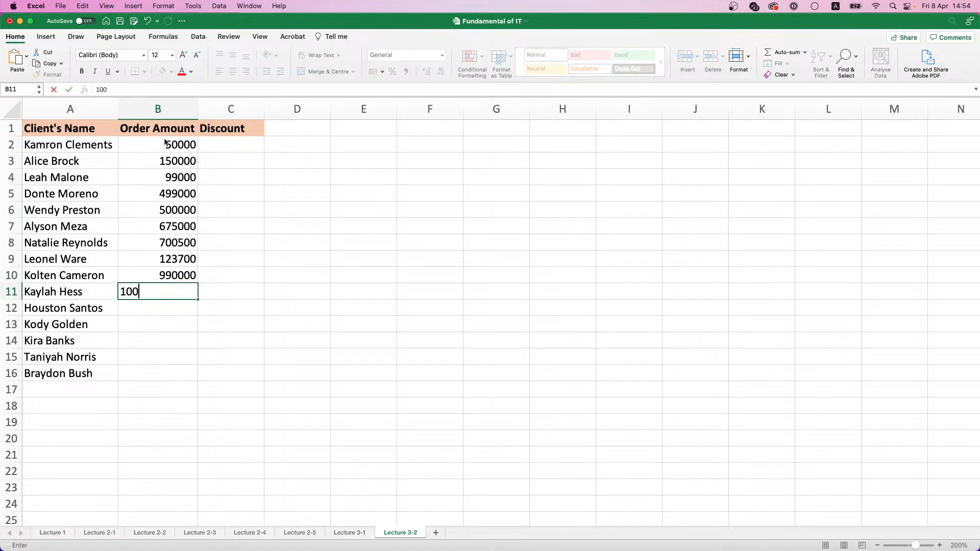
pyautogui.write('0100')
pyautogui.press('Return')
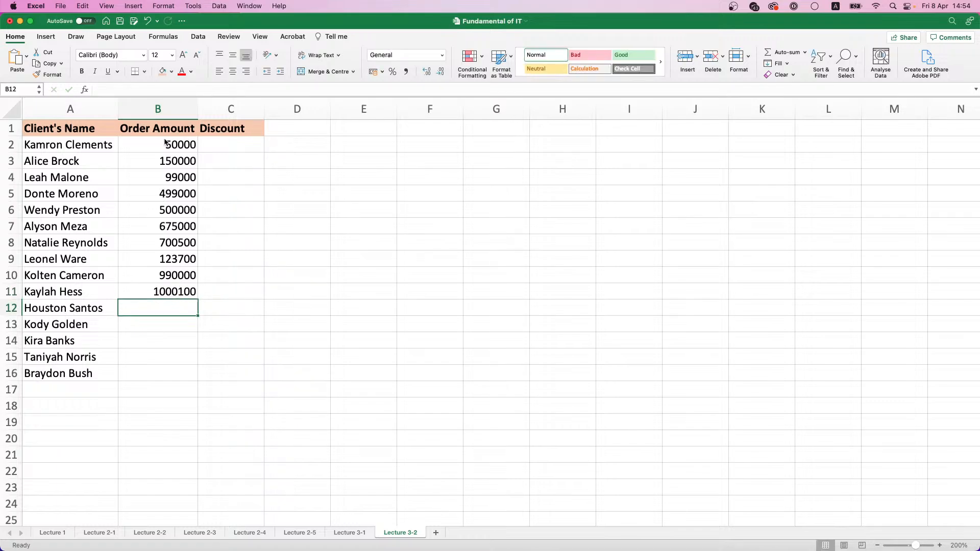
# Enter the order amount 1500000 in cell B12
pyautogui.write('1500')
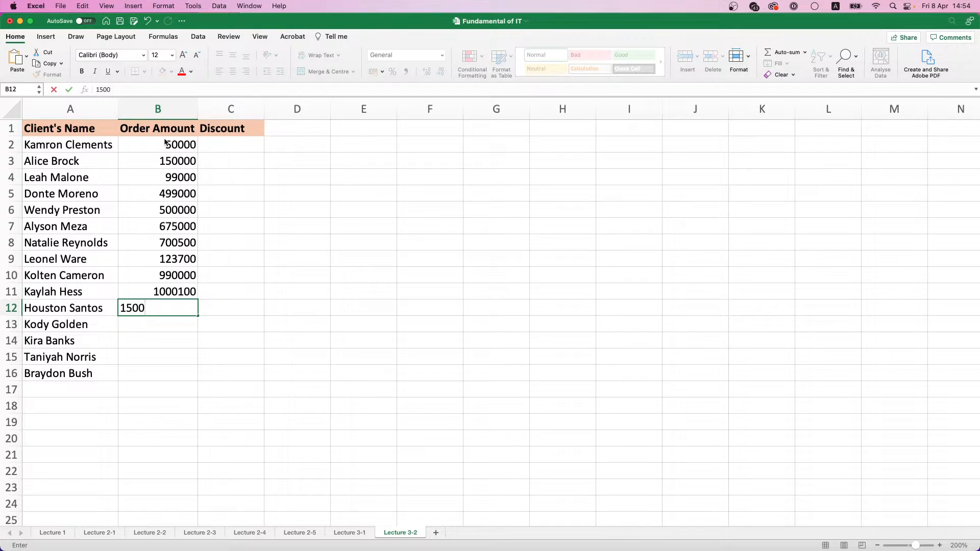
pyautogui.write('0000')
pyautogui.press('Return')
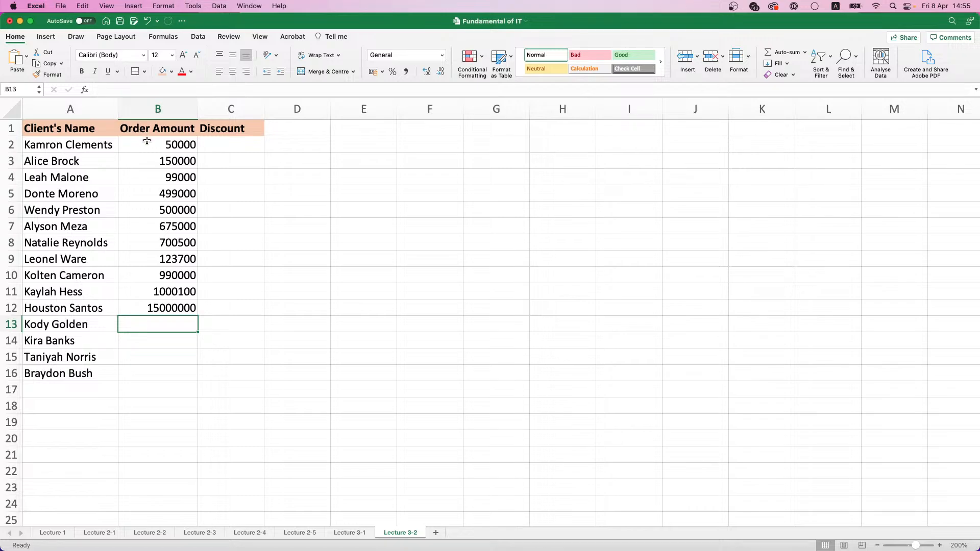
pyautogui.doubleClick(197, 308)
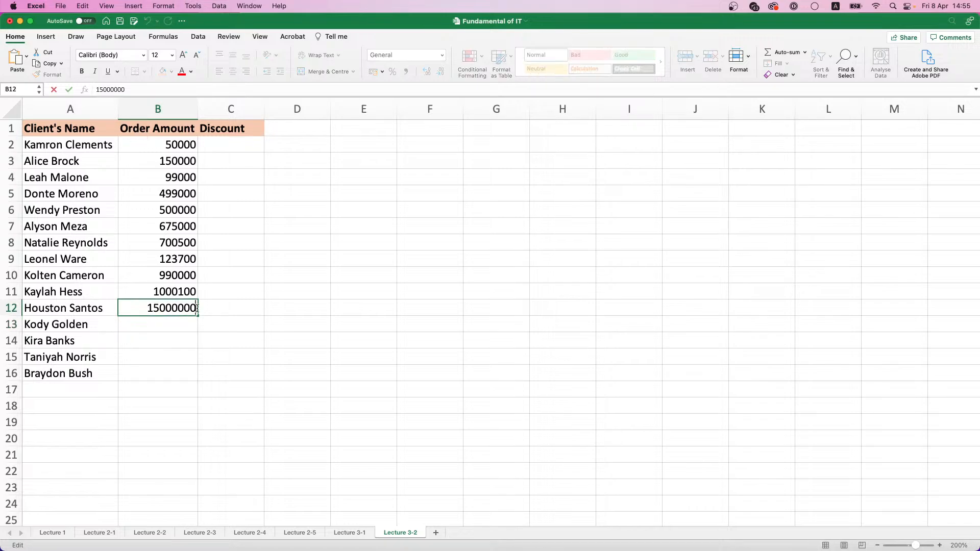
pyautogui.press('BackSpace')
pyautogui.click(176, 321)
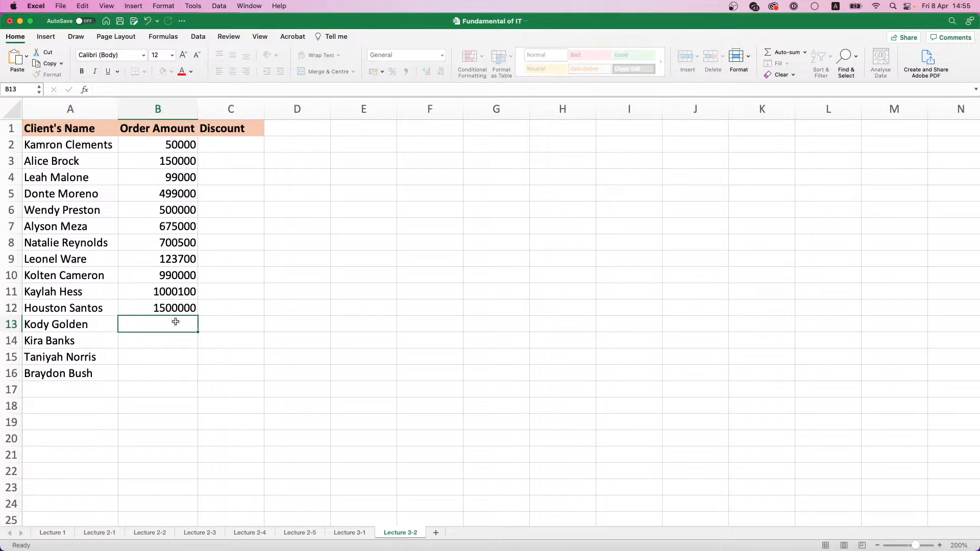
# Enter the order amounts 4900000 and 5600000 in cells B13 and B14
pyautogui.write('4900000')
pyautogui.press('Return')
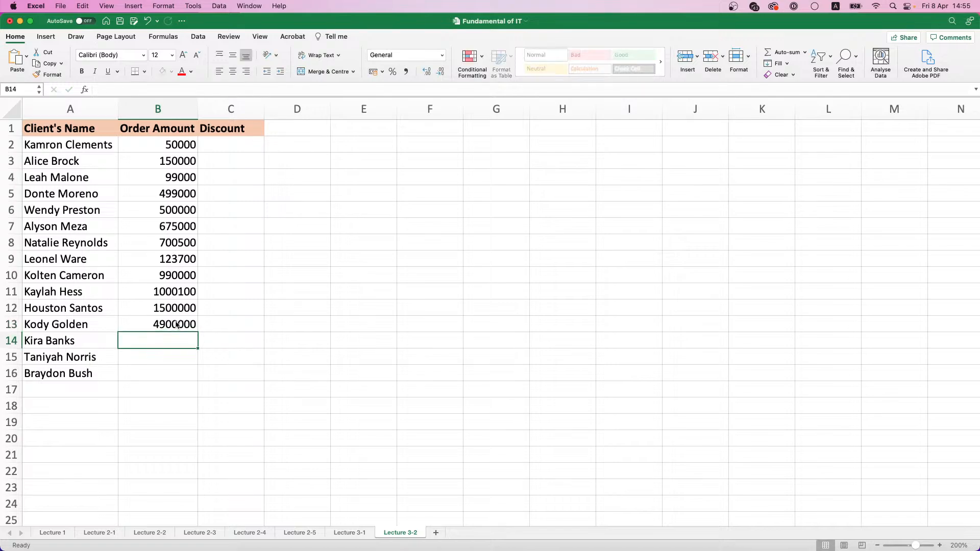
pyautogui.write('5600000')
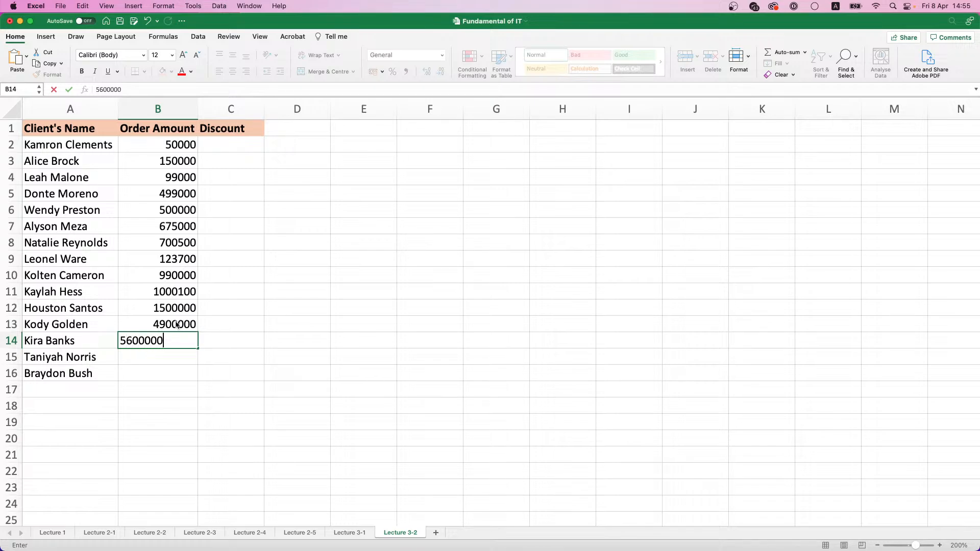
pyautogui.press('Return')
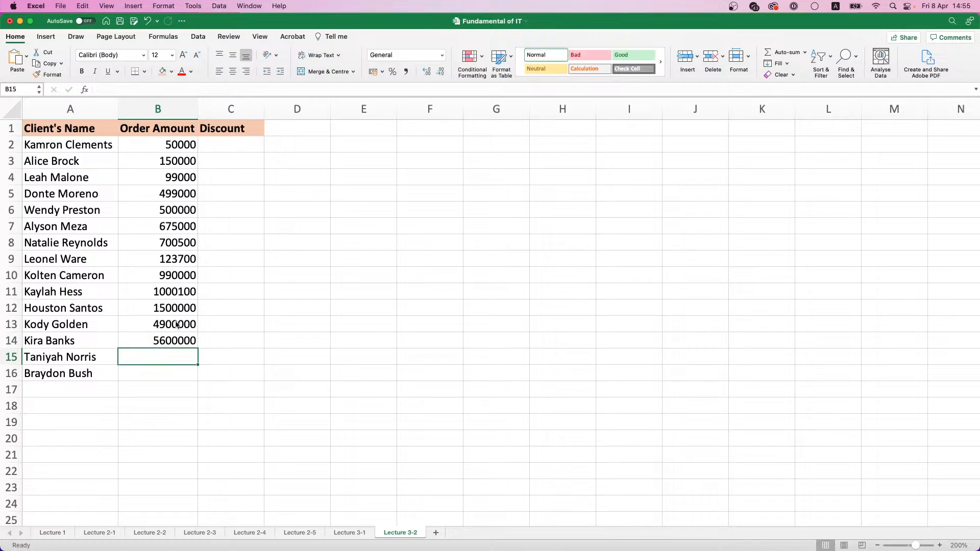
# Enter the order amounts 10000000 and 10000 in cells B15 and B16
pyautogui.write('100')
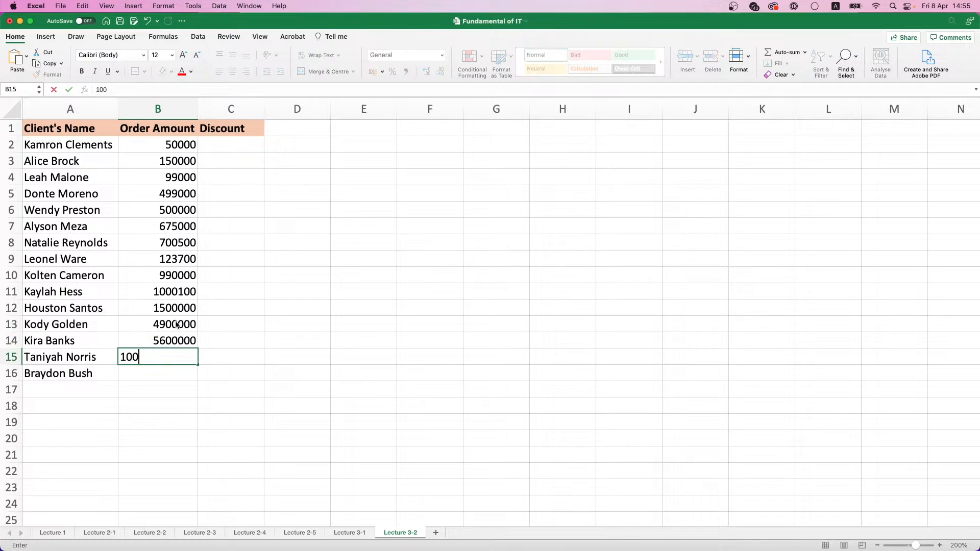
pyautogui.write('00000')
pyautogui.press('Return')
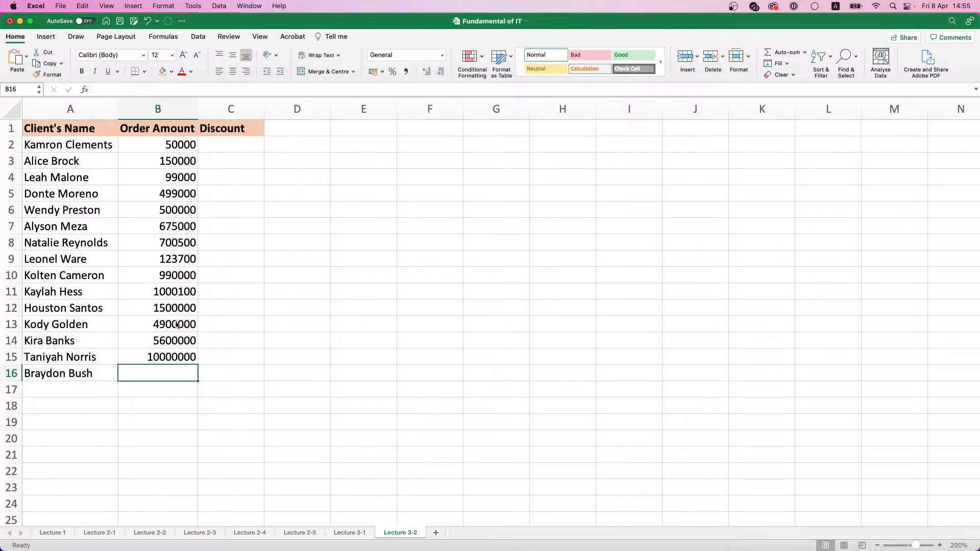
pyautogui.write('1000000')
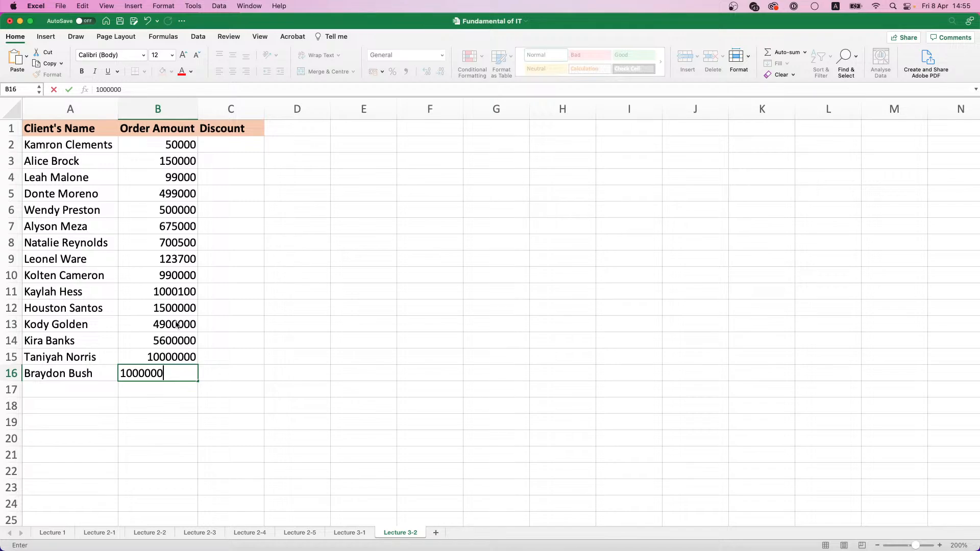
pyautogui.press('BackSpace')
pyautogui.press('BackSpace')
pyautogui.press('Return')
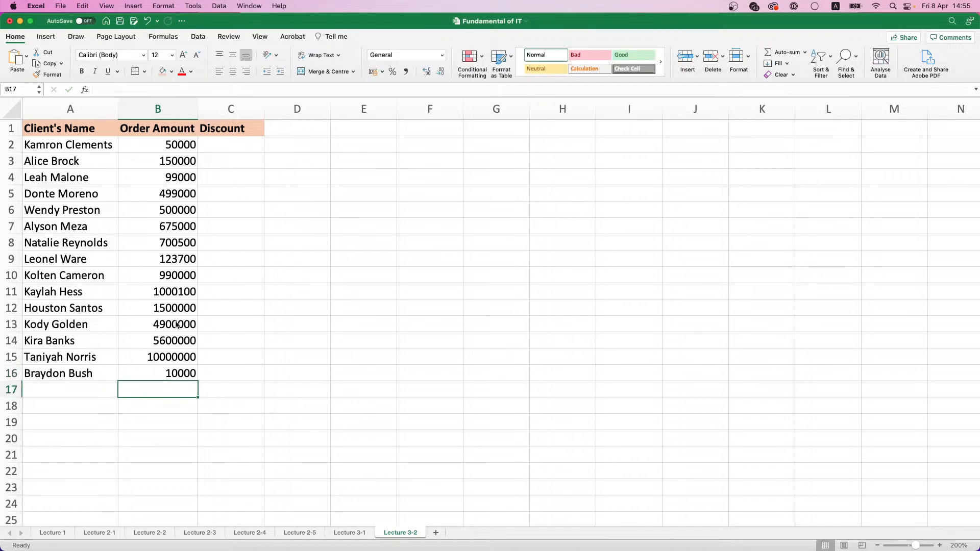
pyautogui.moveTo(180, 144); pyautogui.dragTo(176, 368)
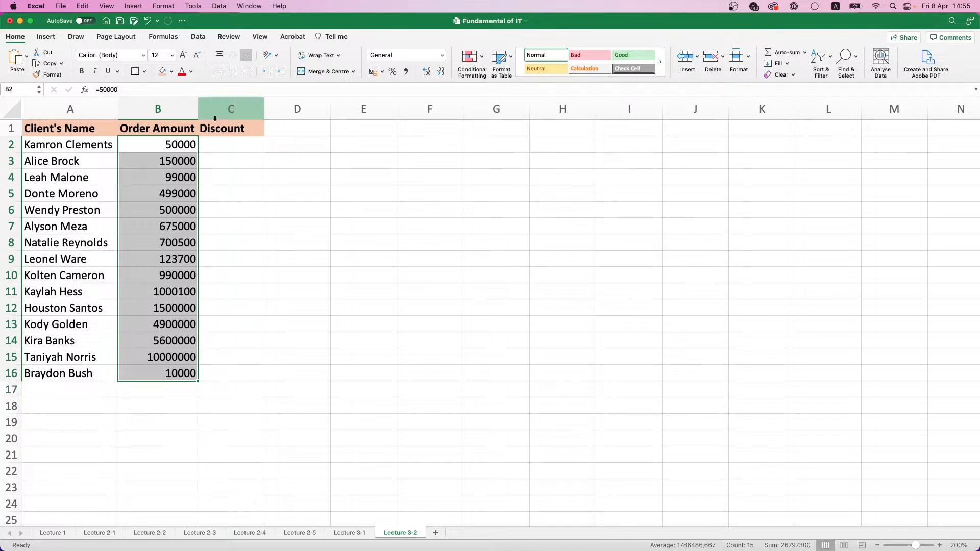
pyautogui.click(223, 138)
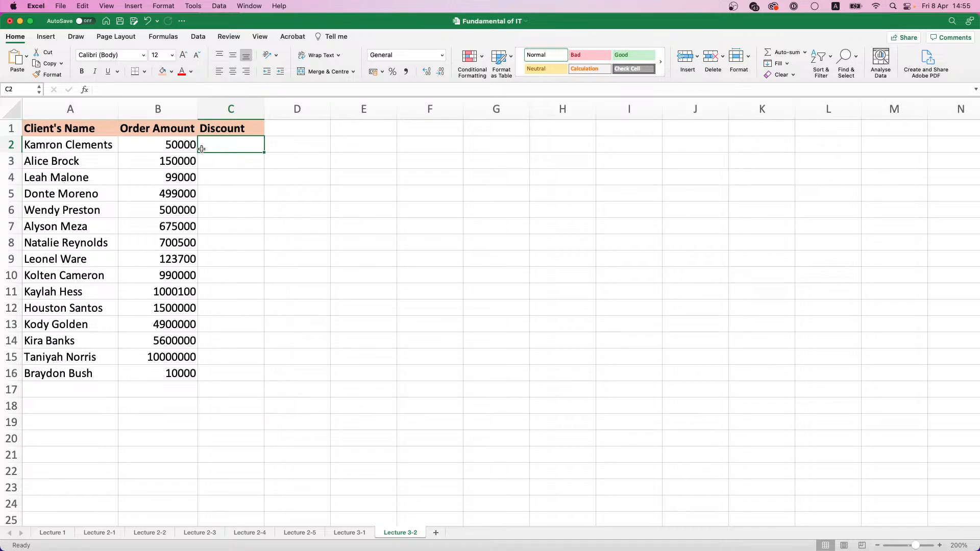
pyautogui.click(177, 146)
pyautogui.moveTo(177, 146); pyautogui.dragTo(180, 356)
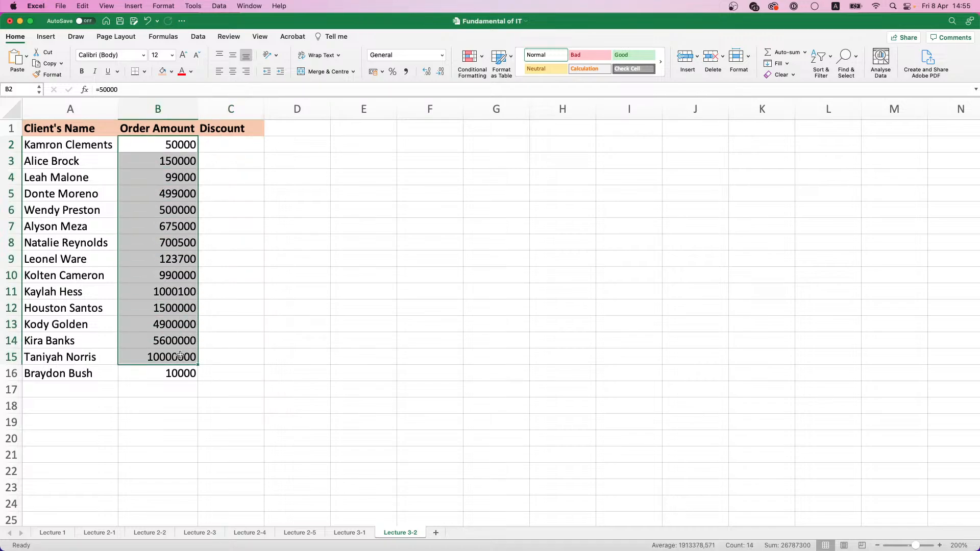
# Enter the header Order Amount Start in cell E1 and fit column E's width to it
pyautogui.click(371, 130)
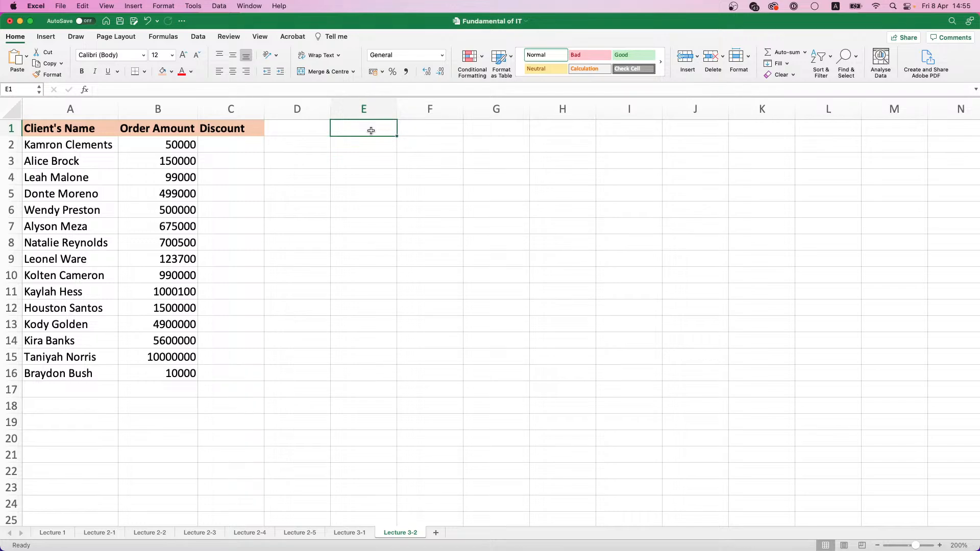
pyautogui.write('Order A')
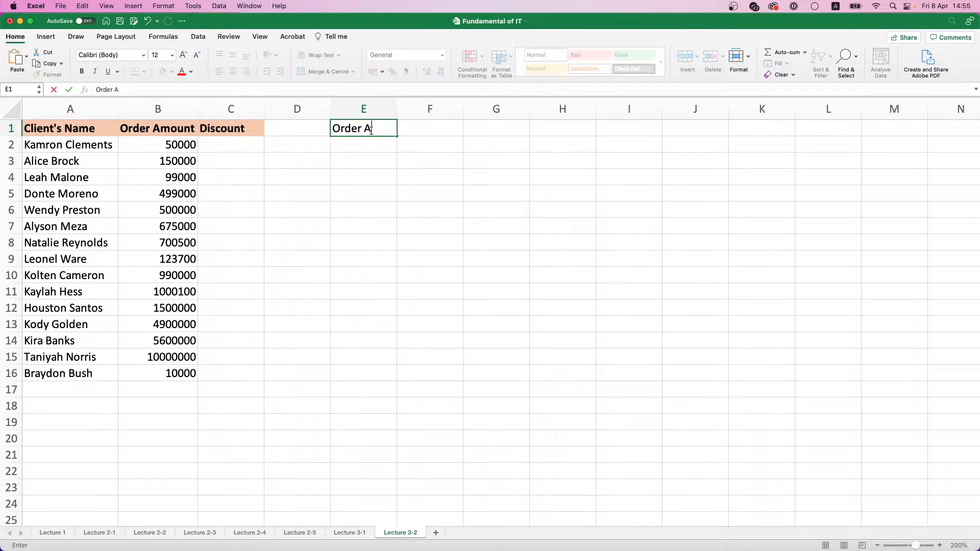
pyautogui.write('mount Start')
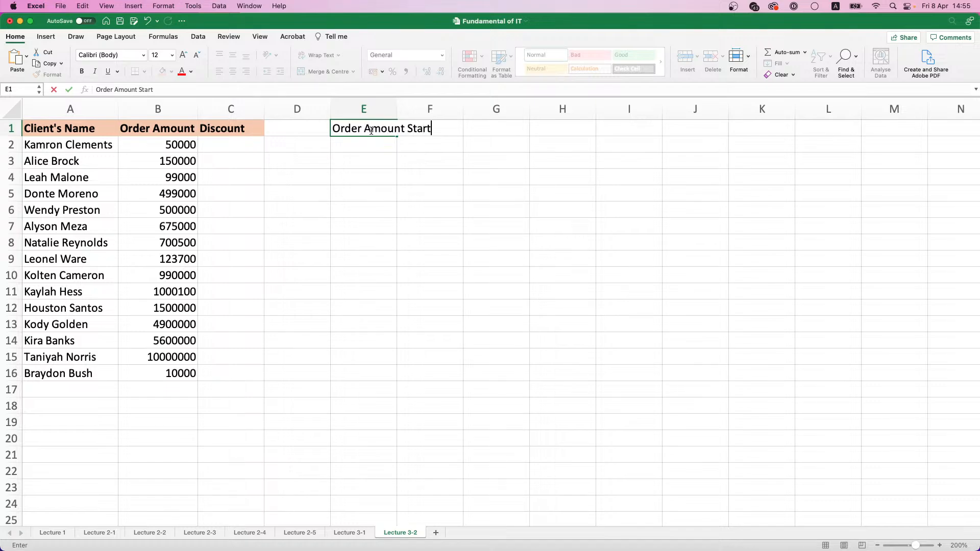
pyautogui.press('Return')
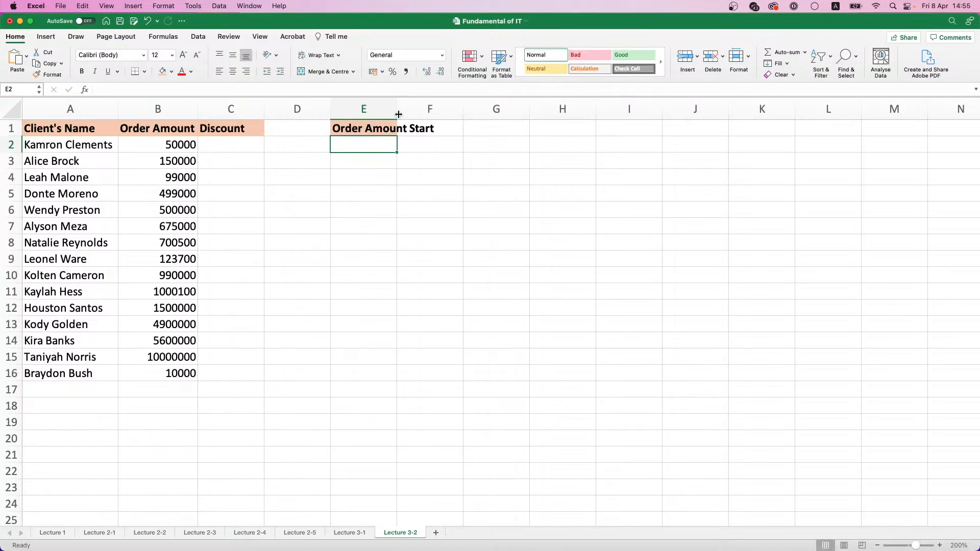
pyautogui.doubleClick(397, 110)
# Enter the header Discount in cell F1 beside Order Amount Start
pyautogui.click(444, 128)
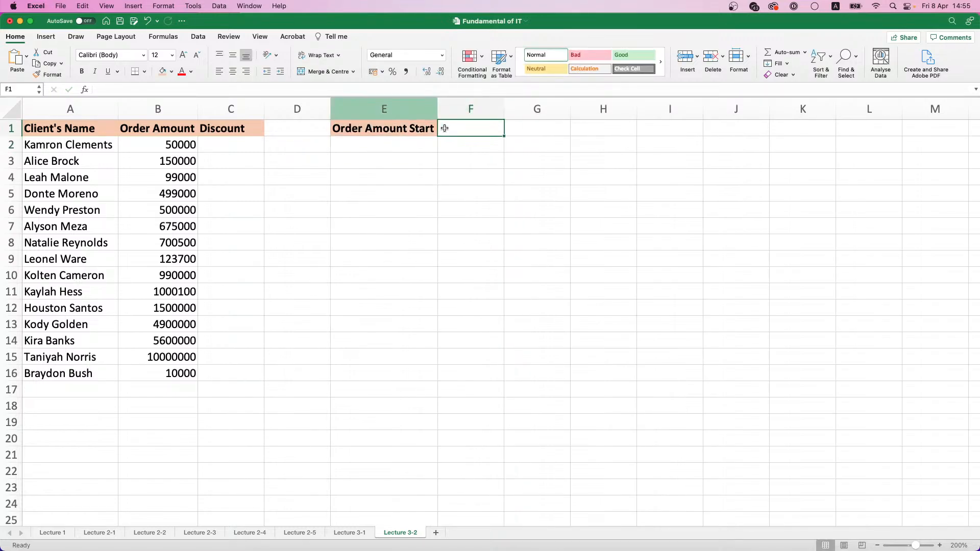
pyautogui.write('Discount')
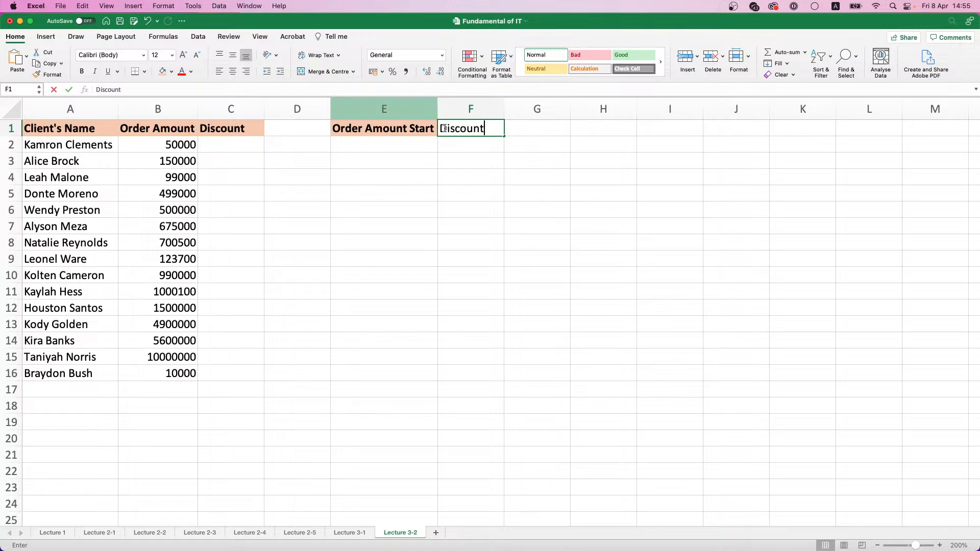
pyautogui.press('Return')
# Fill the first discount tier with a starting amount of 0 in E2 and 0% in F2
pyautogui.click(423, 141)
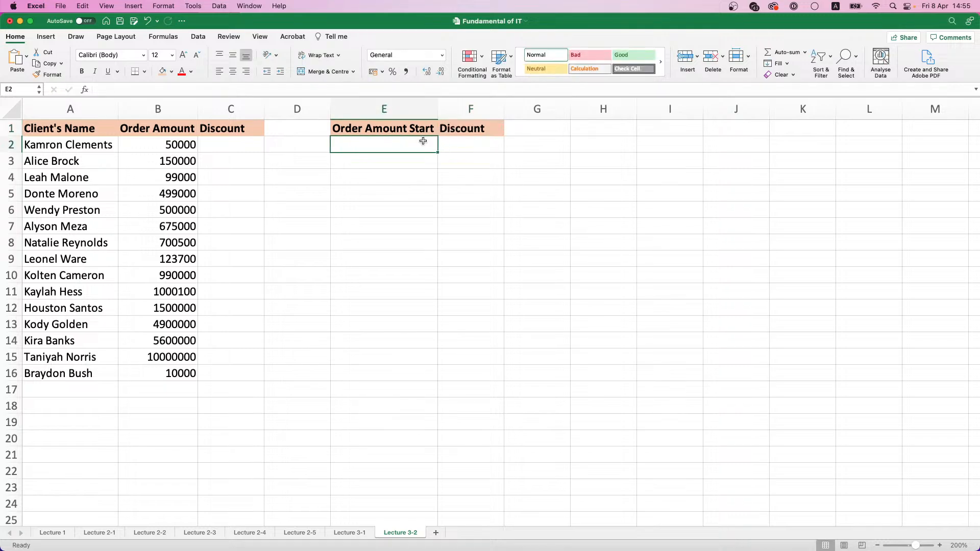
pyautogui.write('0')
pyautogui.click(453, 147)
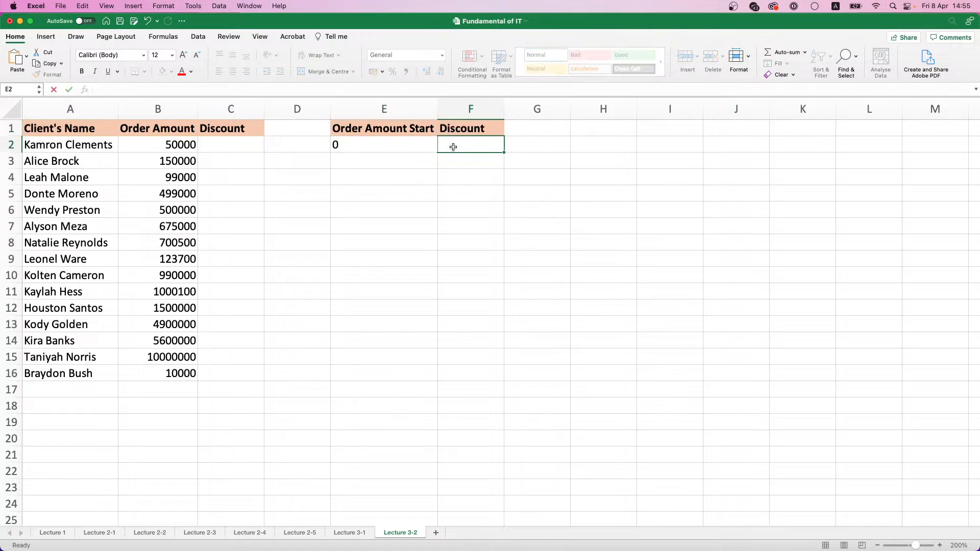
pyautogui.write('0%')
pyautogui.press('Return')
pyautogui.click(421, 144)
# Enter 100000 in cell E3 as the second tier's starting amount
pyautogui.click(414, 160)
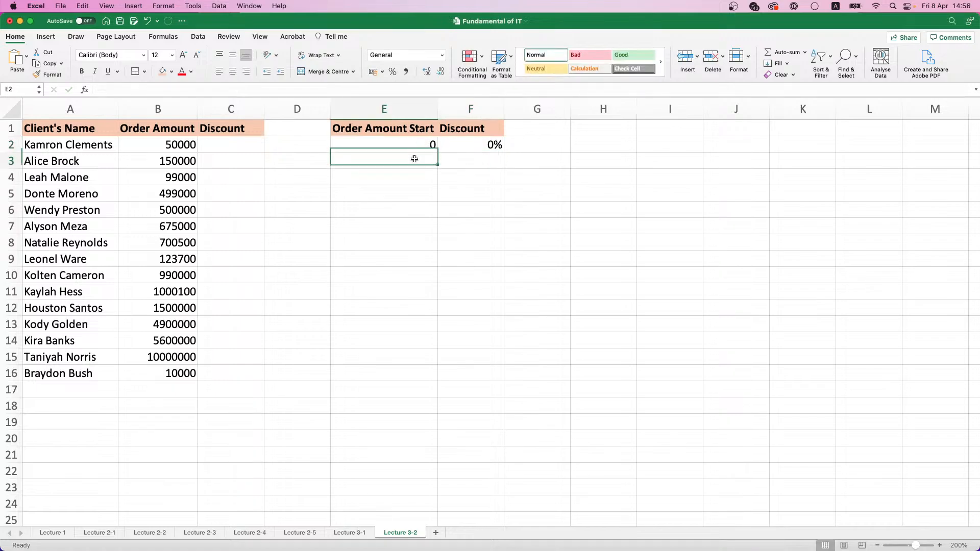
pyautogui.write('100000')
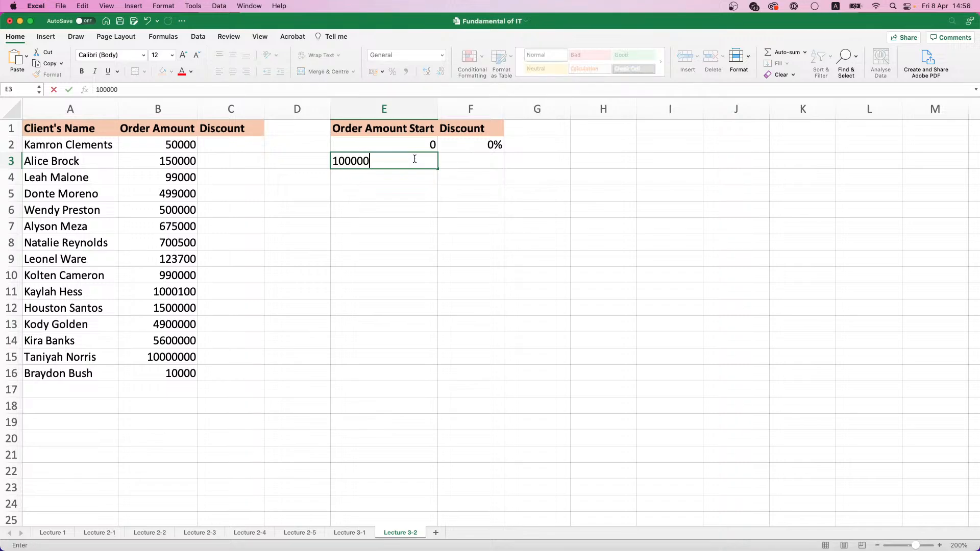
pyautogui.press('Return')
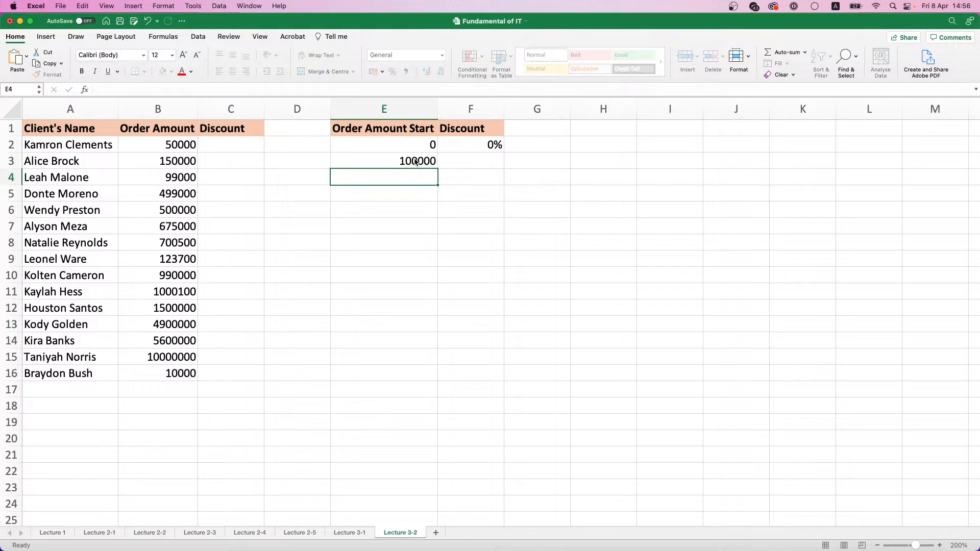
# Apply the comma number style to the clients' order amounts in B2:B16
pyautogui.click(416, 160)
pyautogui.moveTo(161, 147); pyautogui.dragTo(166, 374)
pyautogui.click(407, 71)
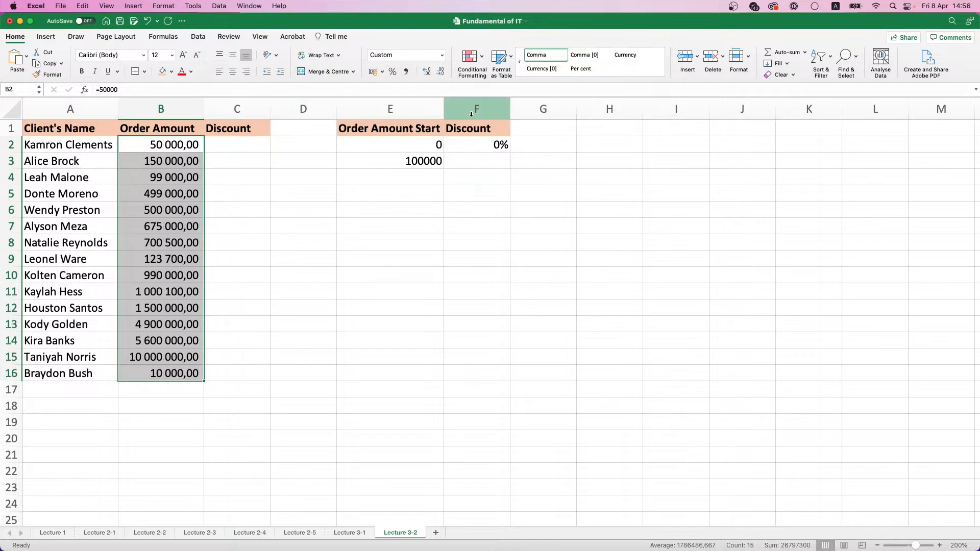
# Enter the 3% discount in F3 and the next tier's starting amount, 500000, in E4
pyautogui.click(493, 163)
pyautogui.write('3%')
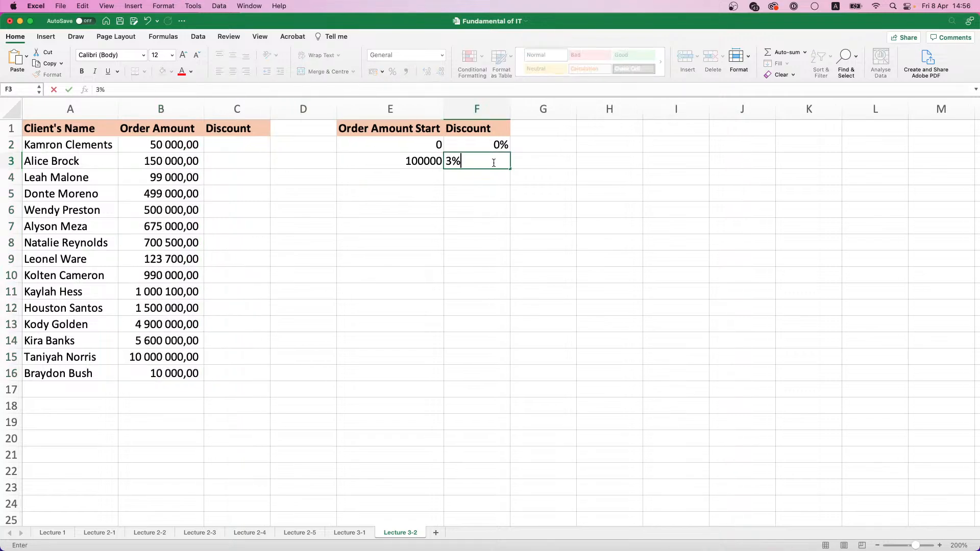
pyautogui.click(434, 172)
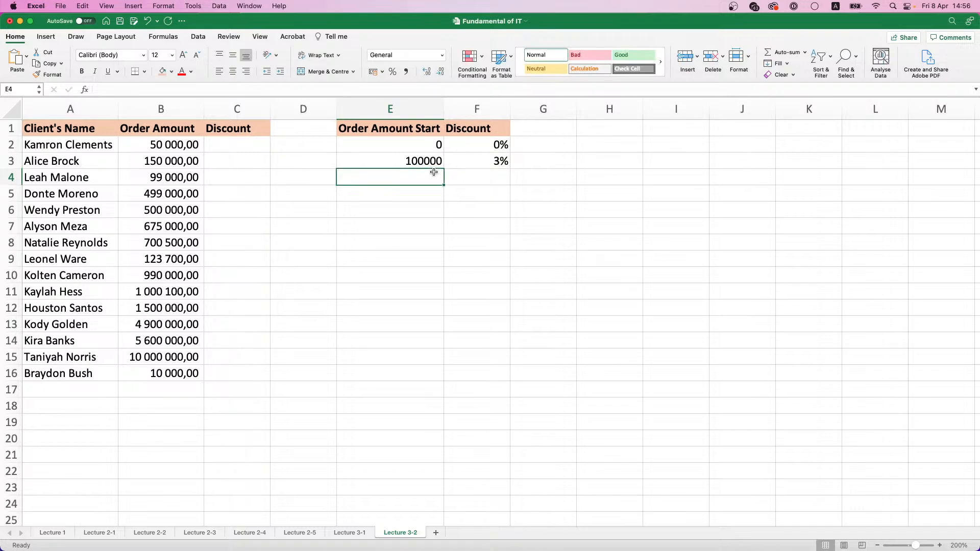
pyautogui.write('500000')
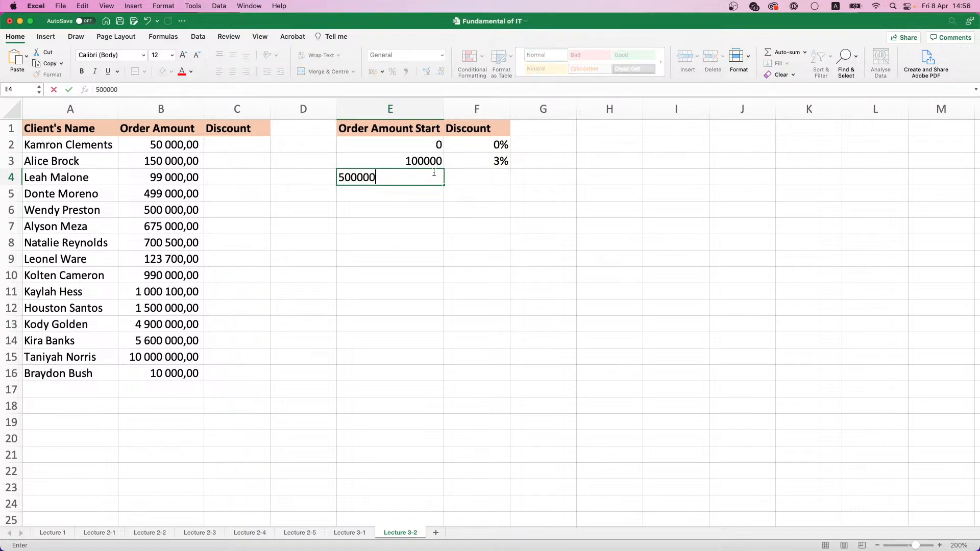
pyautogui.press('Return')
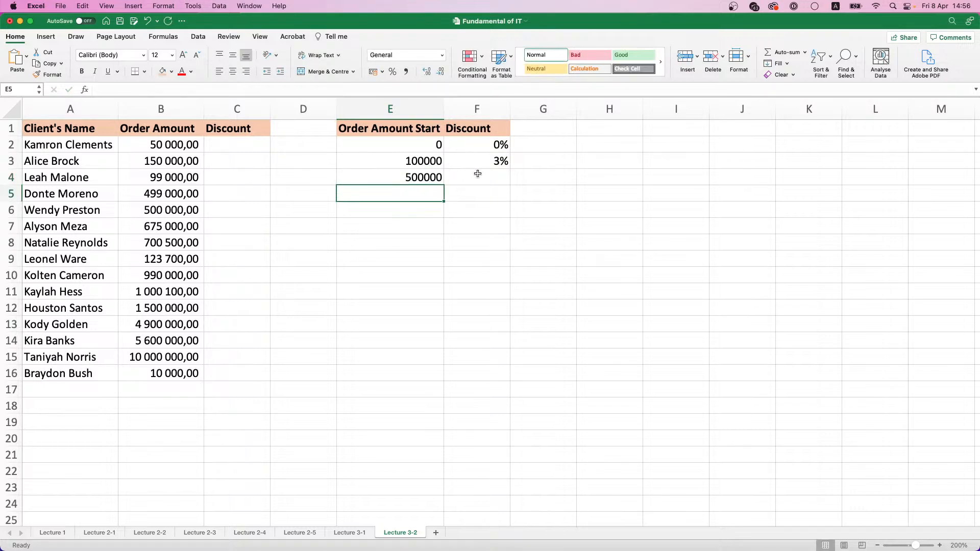
# Enter a 5% discount in cell F4 for the 500000 tier
pyautogui.click(478, 173)
pyautogui.write('55')
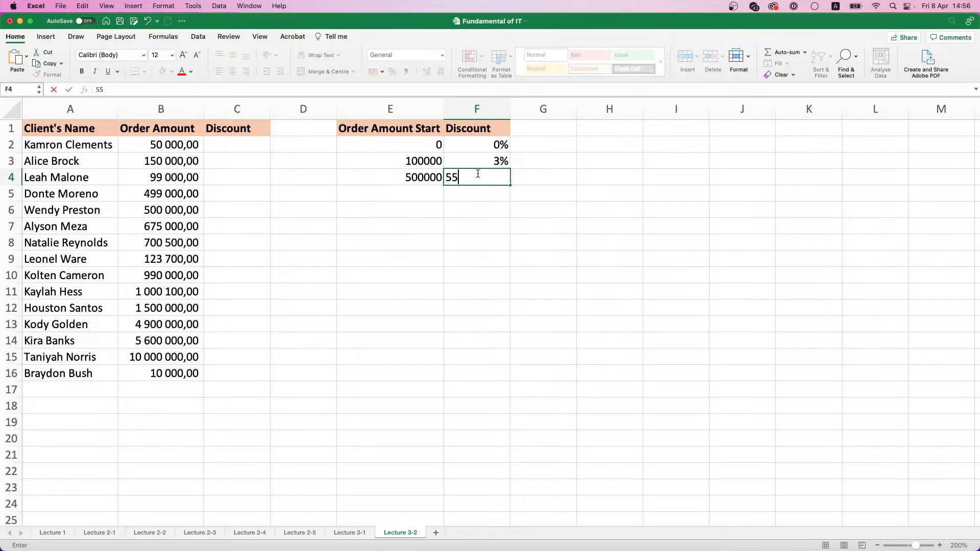
pyautogui.press('Return')
pyautogui.click(477, 174)
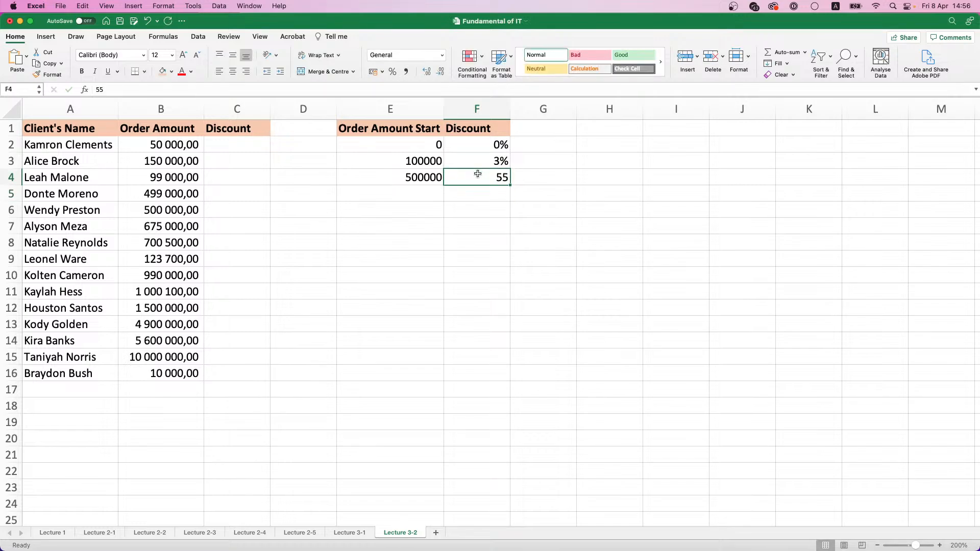
pyautogui.write('5%')
pyautogui.press('Return')
# Enter 1000000 in cell E5 as the fourth tier's starting amount and move to the Discount column
pyautogui.click(427, 189)
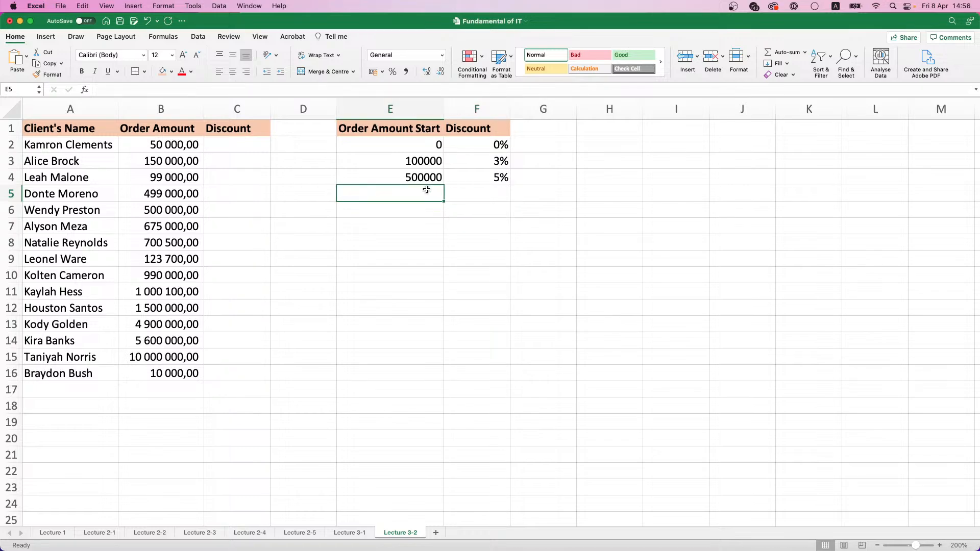
pyautogui.write('1000000')
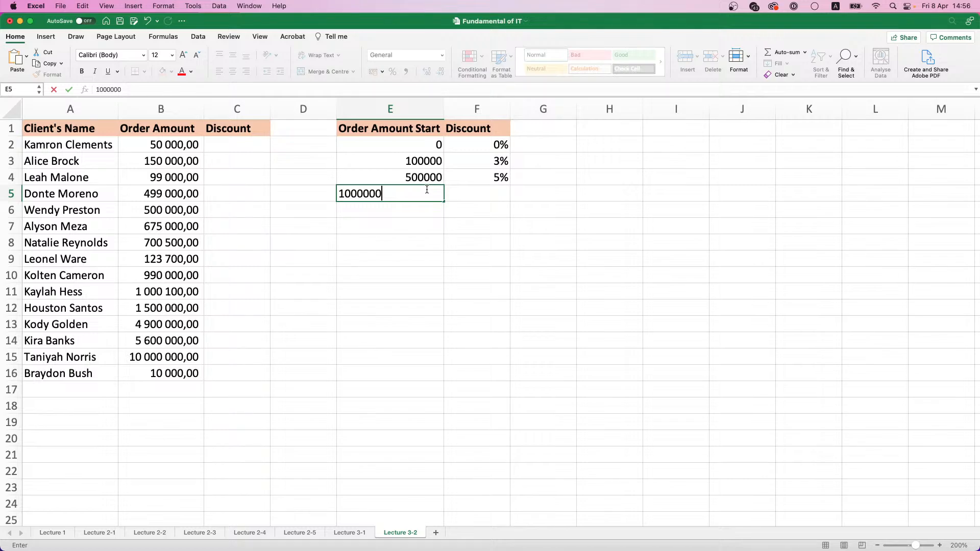
pyautogui.press('Return')
pyautogui.press('Up')
pyautogui.press('Right')
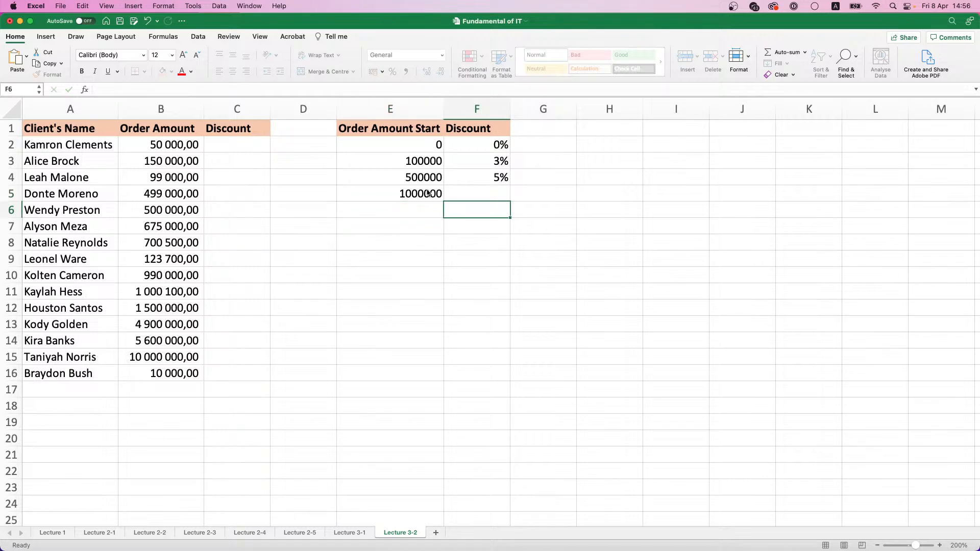
# Enter 10% in F5, then complete the tier table with 5000000 in E6 and a 15% discount in F6
pyautogui.write('10%')
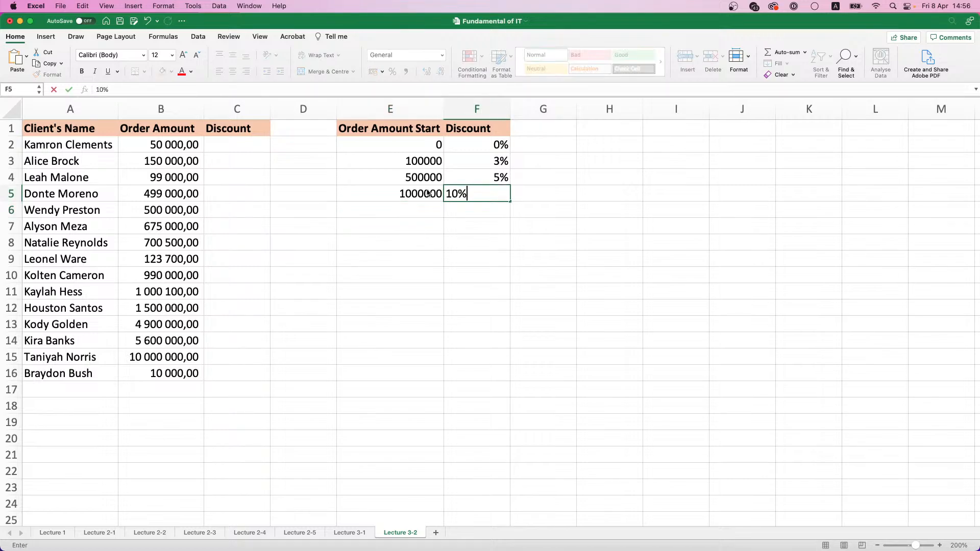
pyautogui.press('Return')
pyautogui.press('Left')
pyautogui.write('5000000')
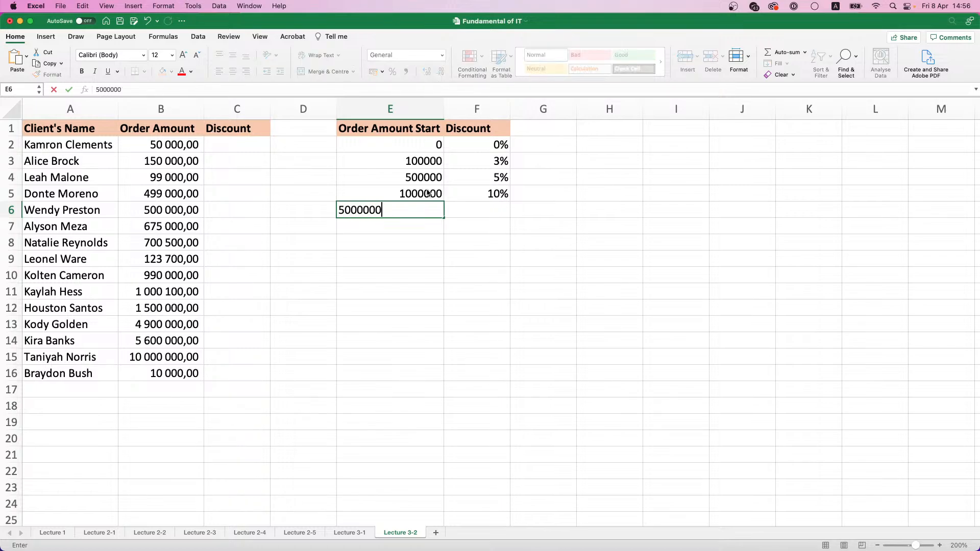
pyautogui.press('Tab')
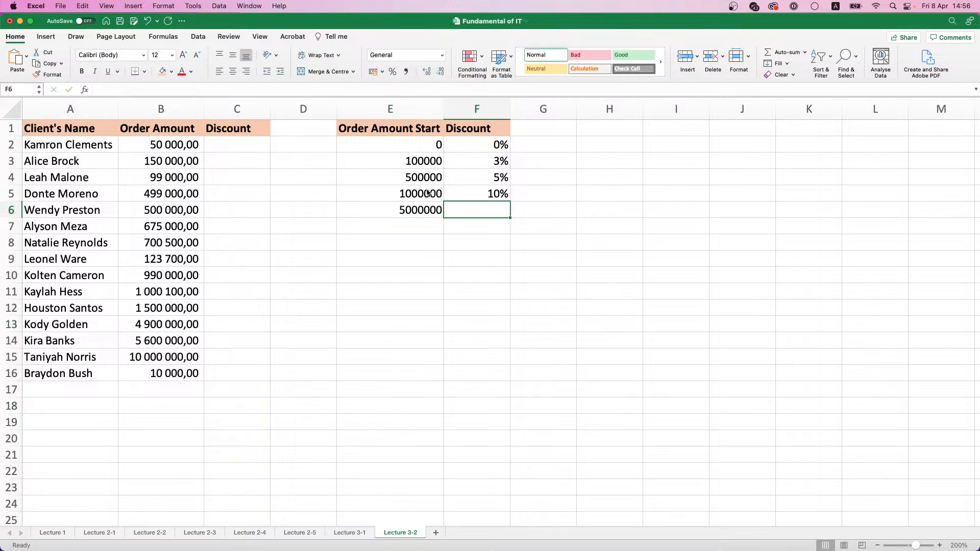
pyautogui.write('15%')
pyautogui.click(423, 255)
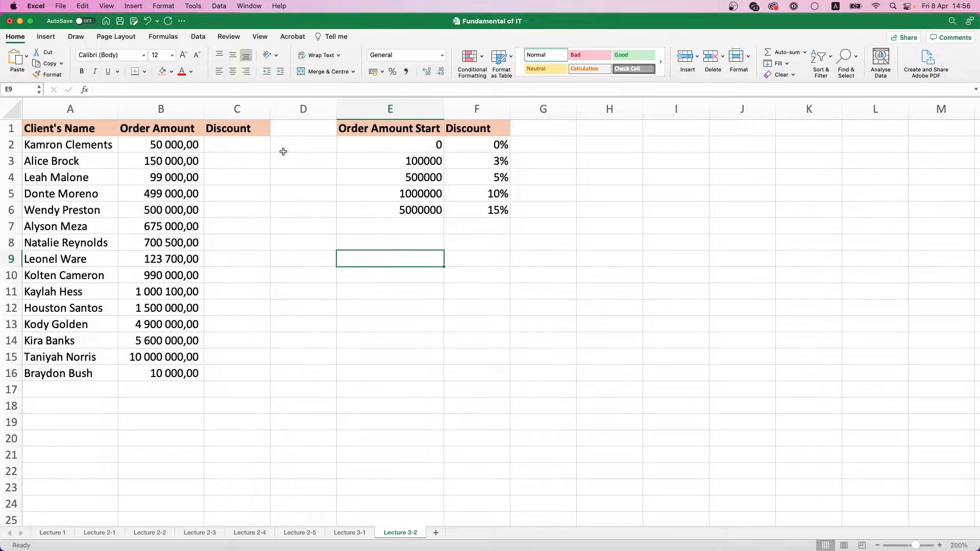
# Start a VLOOKUP in C2 with B2 as the lookup value and the absolute range $E$1:$F$6 as the table array
pyautogui.click(466, 144)
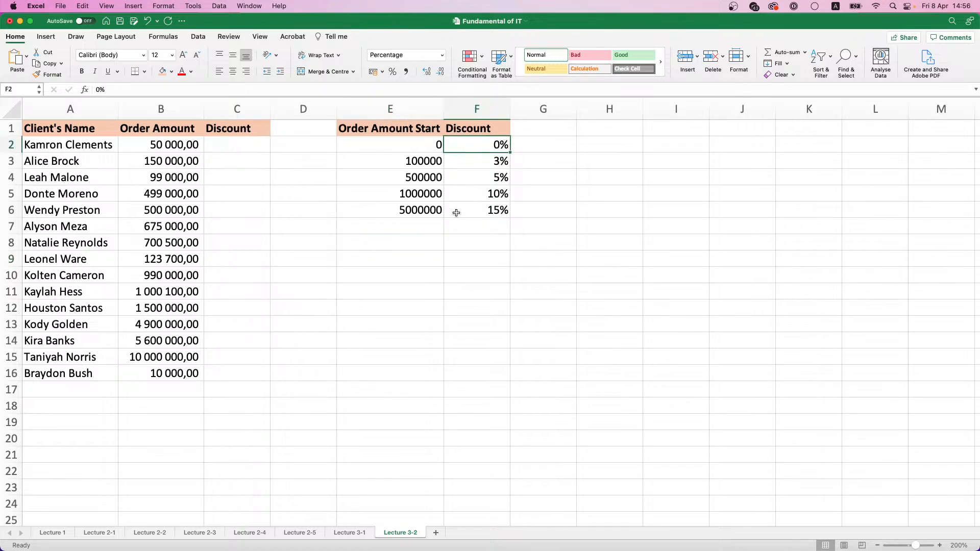
pyautogui.click(228, 147)
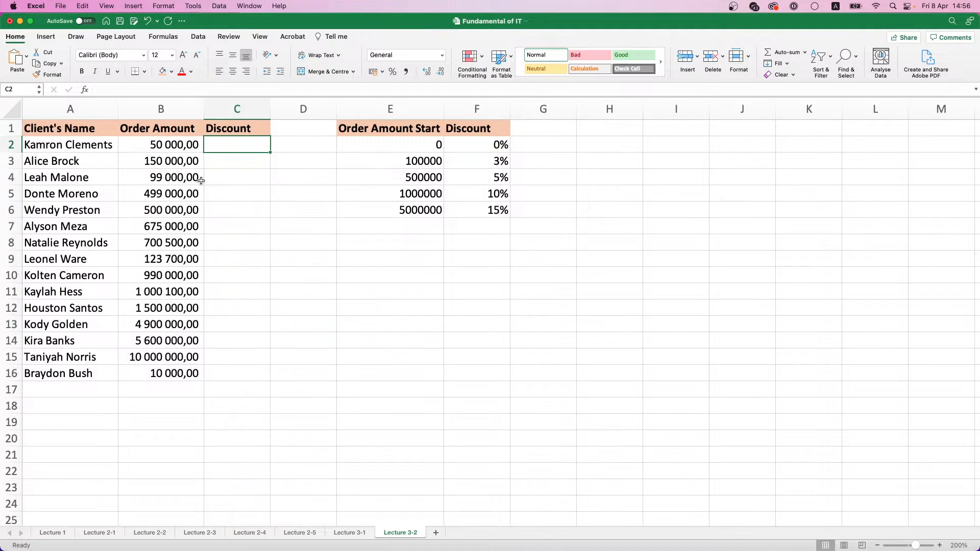
pyautogui.click(84, 89)
pyautogui.doubleClick(868, 147)
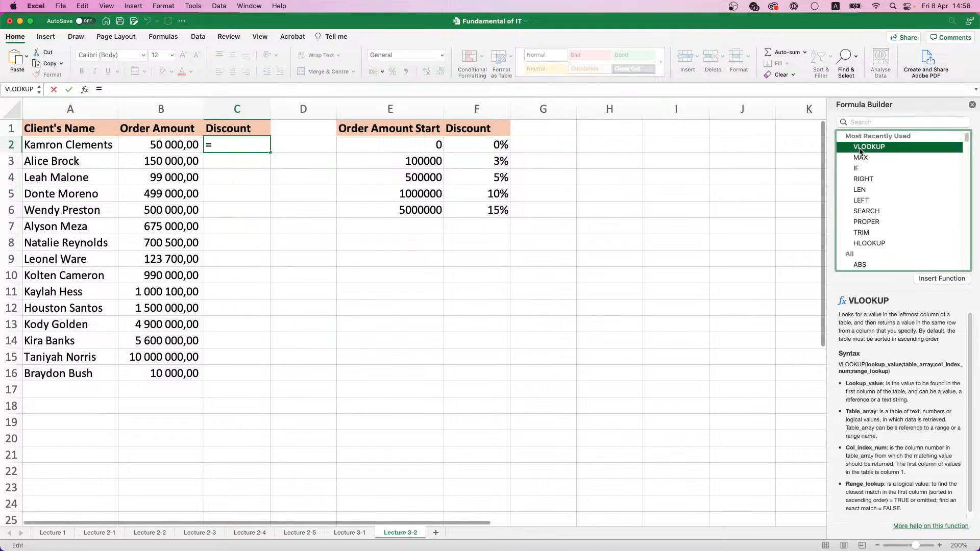
pyautogui.moveTo(783, 128); pyautogui.dragTo(468, 170)
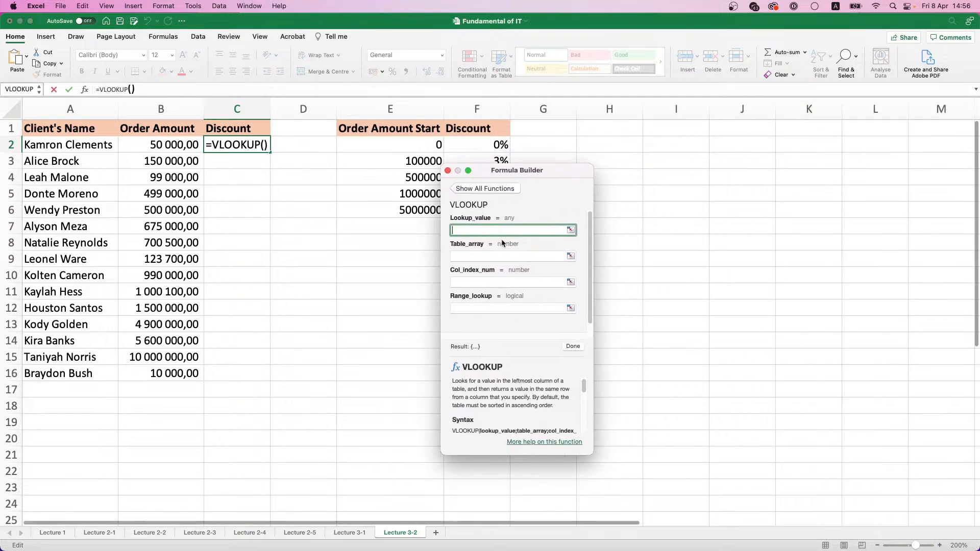
pyautogui.click(184, 145)
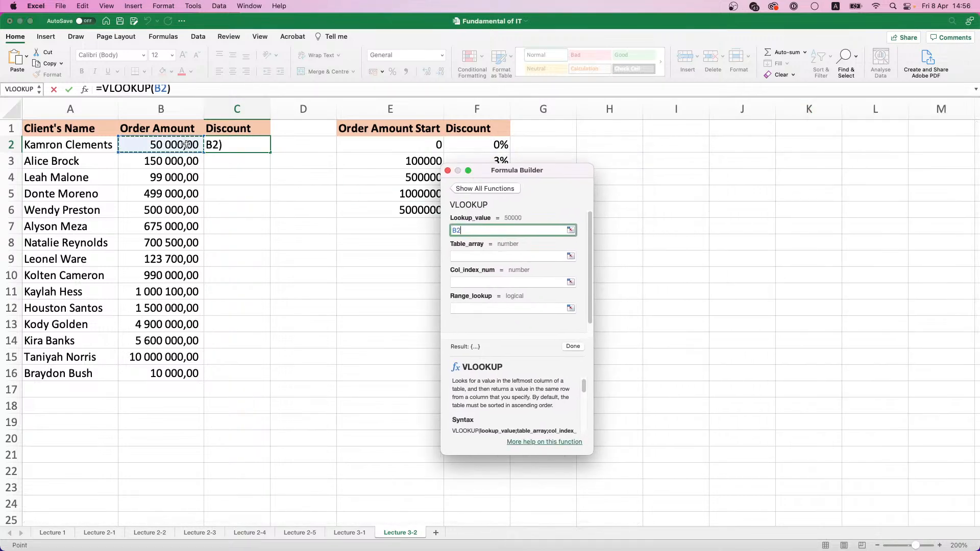
pyautogui.click(570, 257)
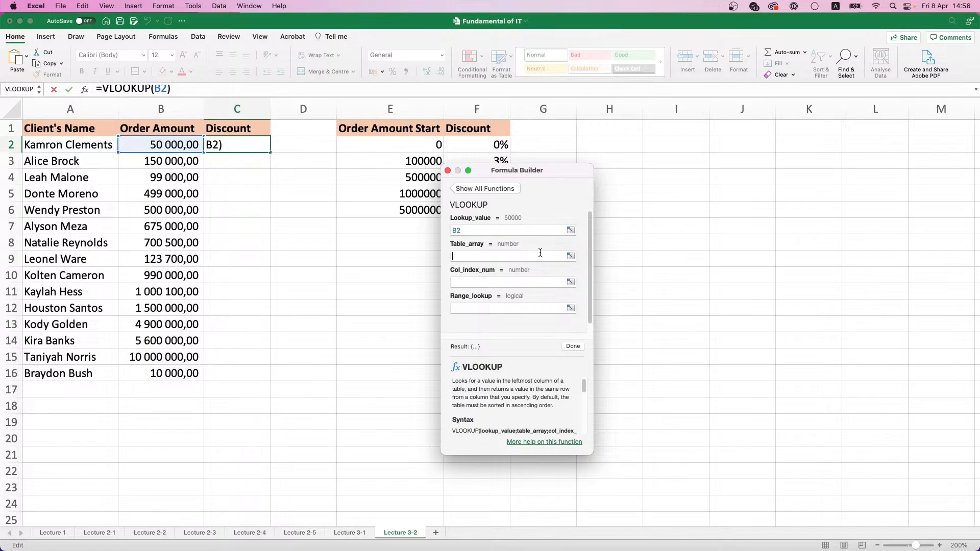
pyautogui.moveTo(376, 128); pyautogui.dragTo(461, 214)
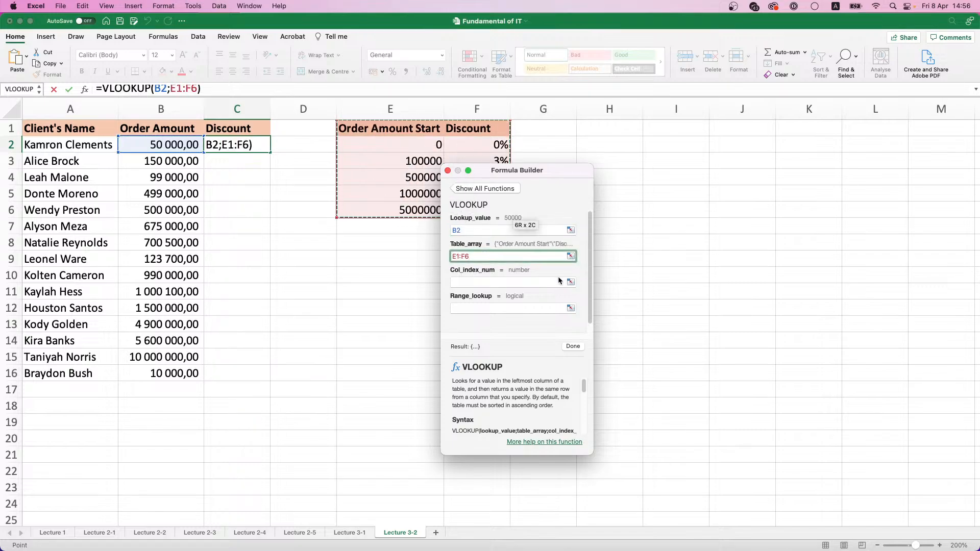
pyautogui.press('super+t')
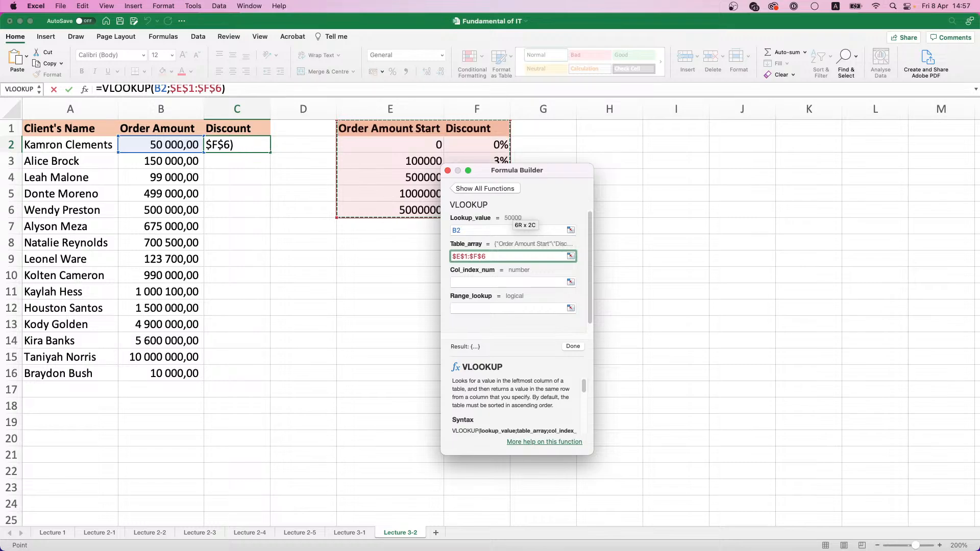
# Complete the VLOOKUP with column index 2 and range lookup 0, and fill it down from C2 to C16
pyautogui.click(542, 284)
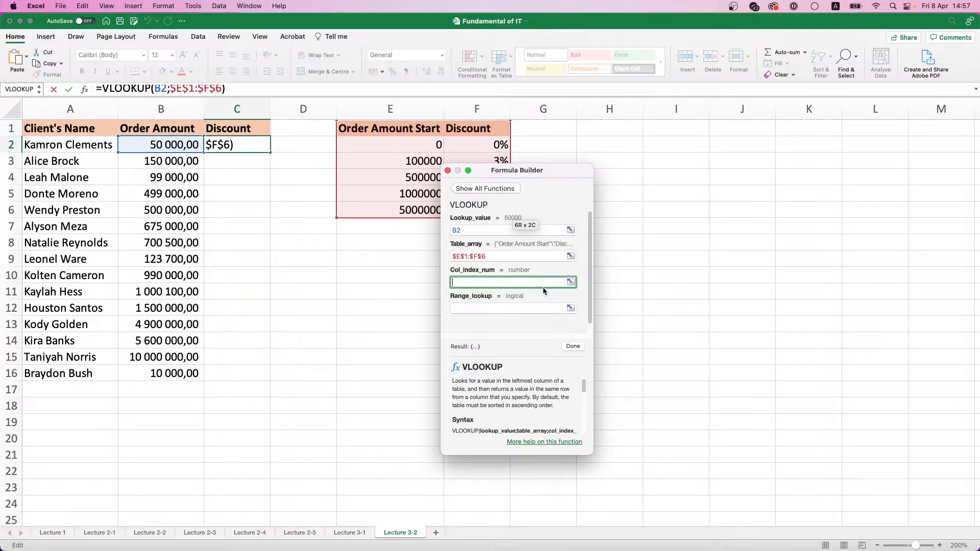
pyautogui.write('2')
pyautogui.click(546, 310)
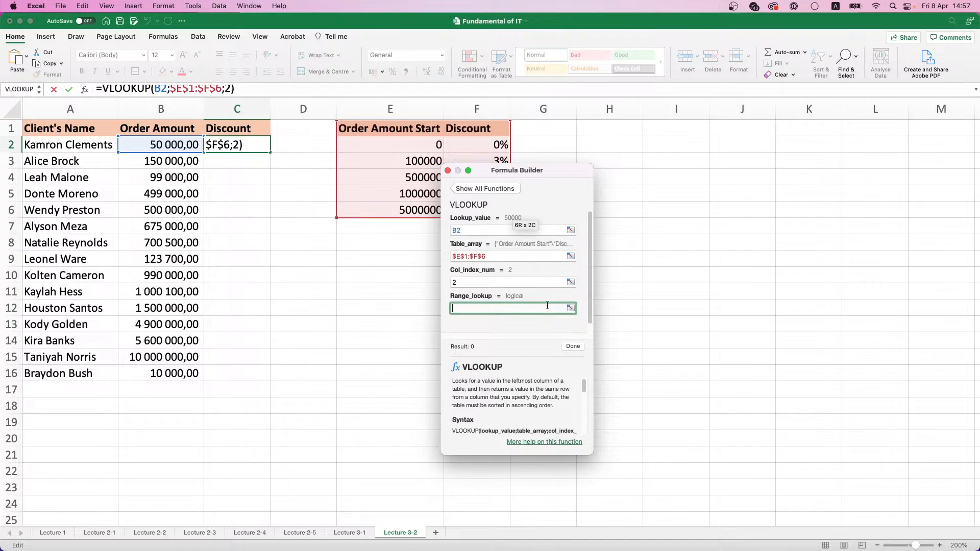
pyautogui.write('0')
pyautogui.press('Return')
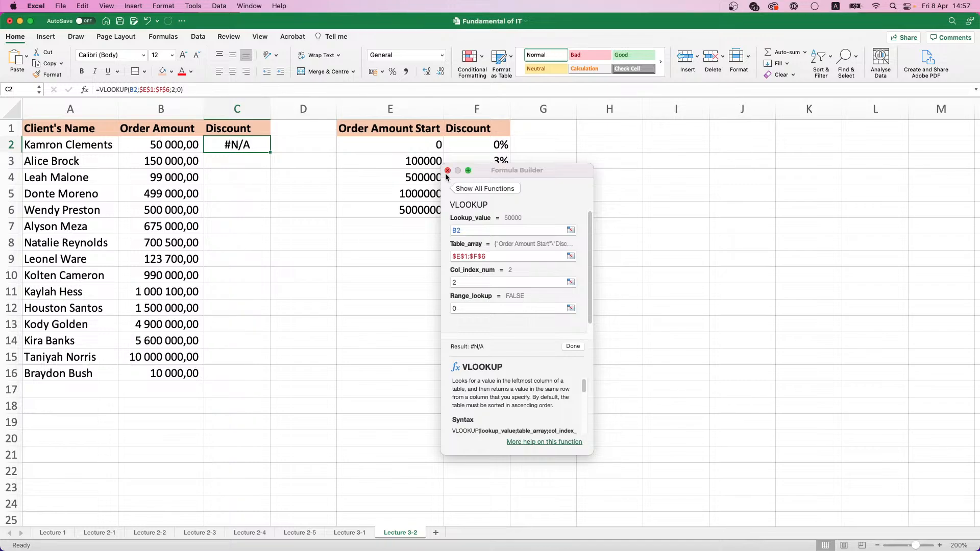
pyautogui.click(448, 170)
pyautogui.doubleClick(270, 152)
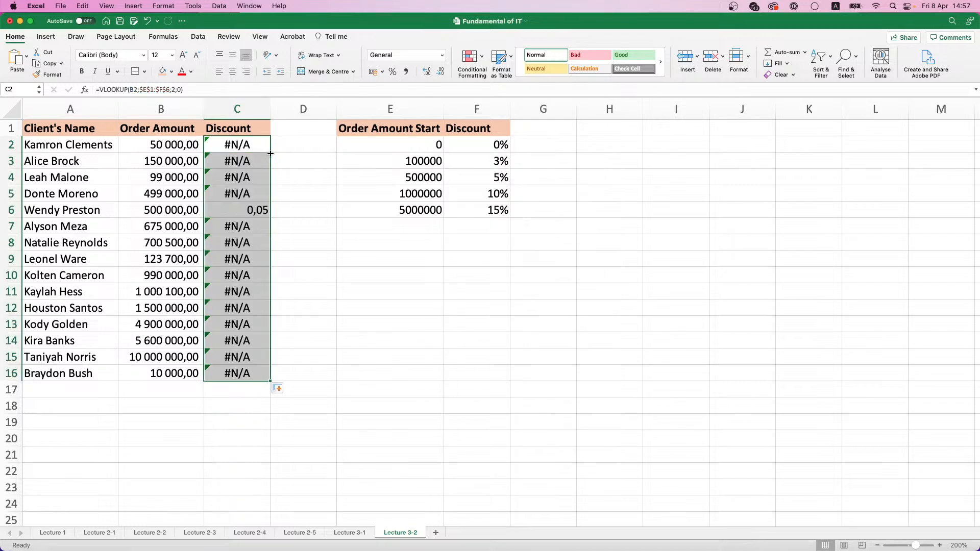
# Format the clients' discounts in C2:C16 as percentages
pyautogui.click(246, 205)
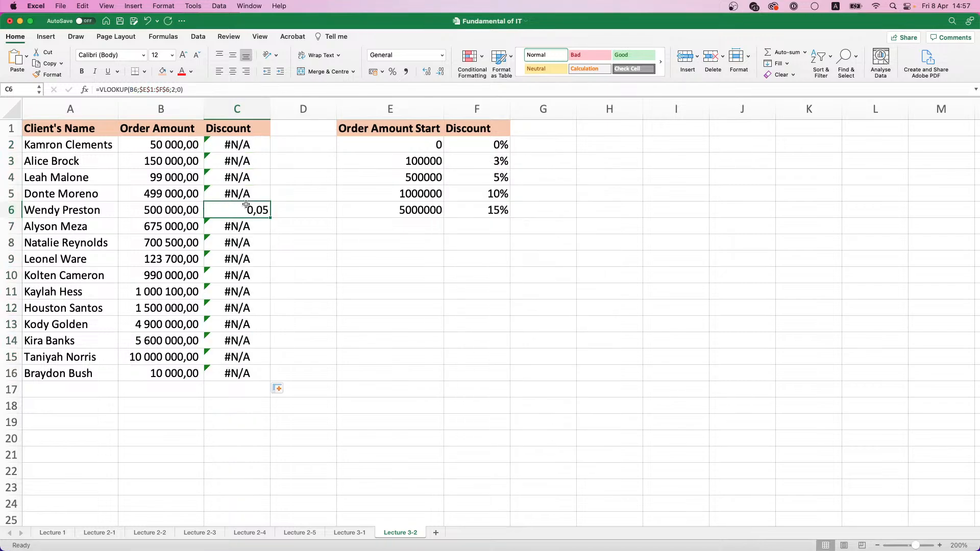
pyautogui.moveTo(255, 141); pyautogui.dragTo(254, 378)
pyautogui.click(392, 71)
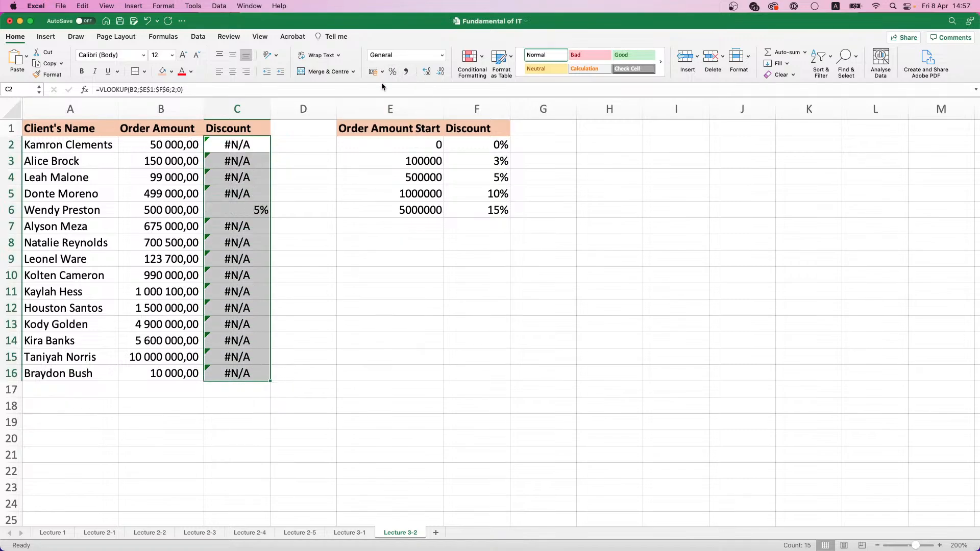
# Compare the order amount in B6 with the tier start in E4, and apply the comma number style to E2:E6
pyautogui.click(236, 214)
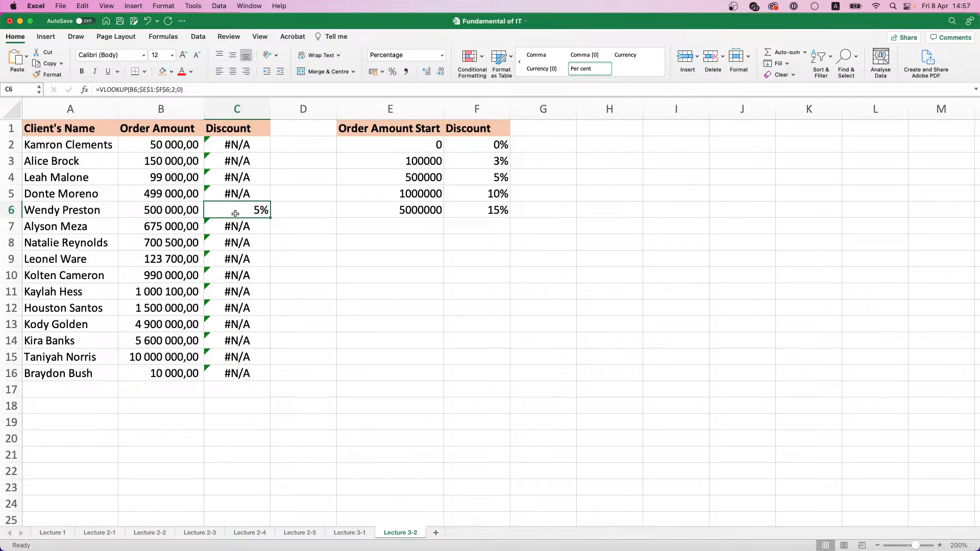
pyautogui.click(150, 214)
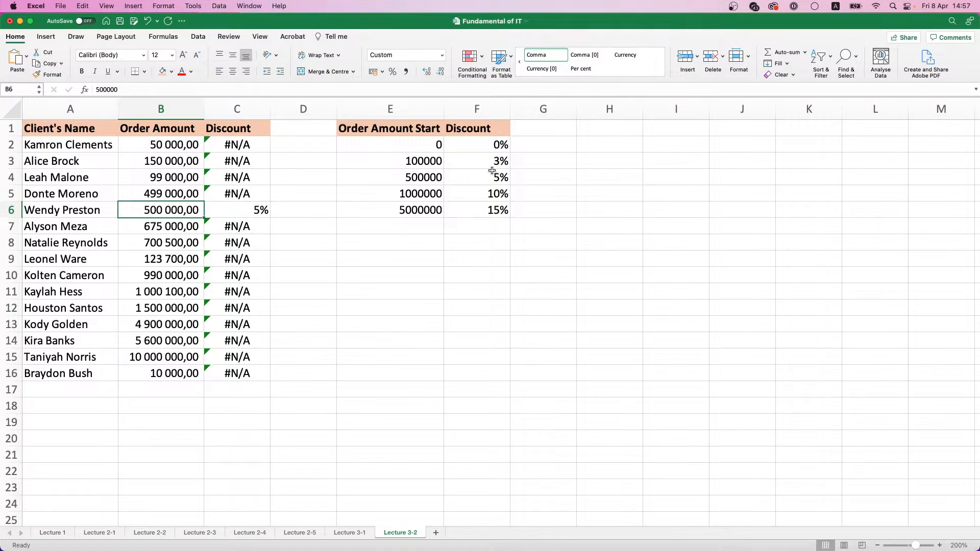
pyautogui.click(385, 177)
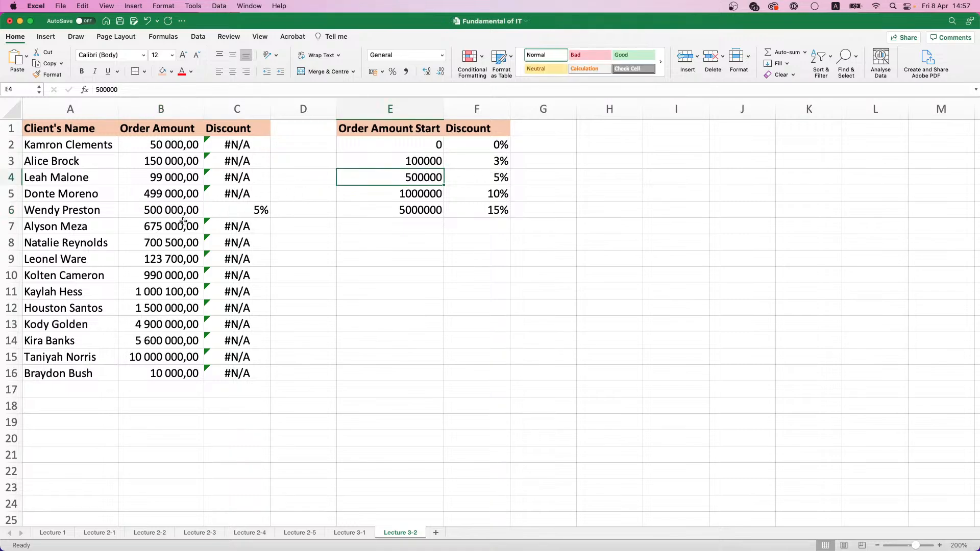
pyautogui.click(170, 212)
pyautogui.moveTo(416, 144); pyautogui.dragTo(417, 209)
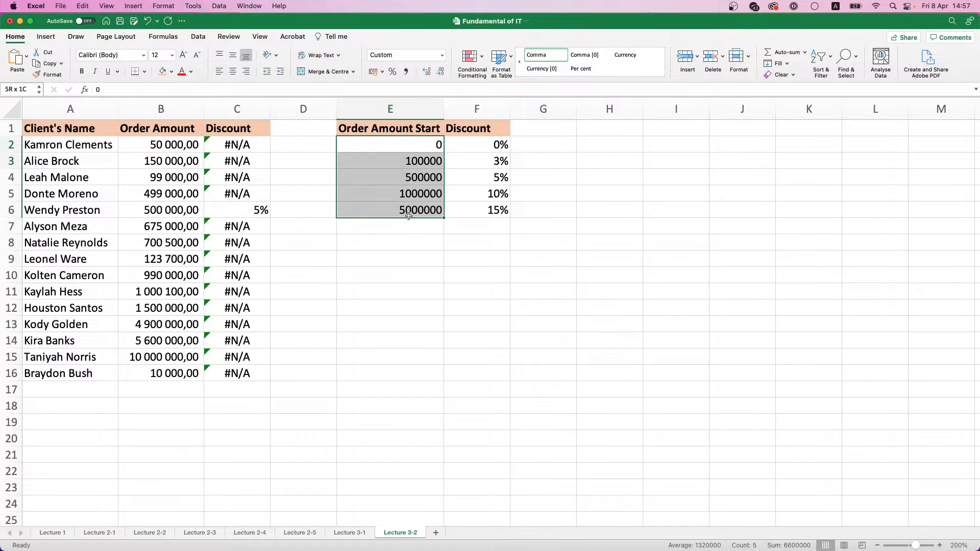
pyautogui.click(404, 72)
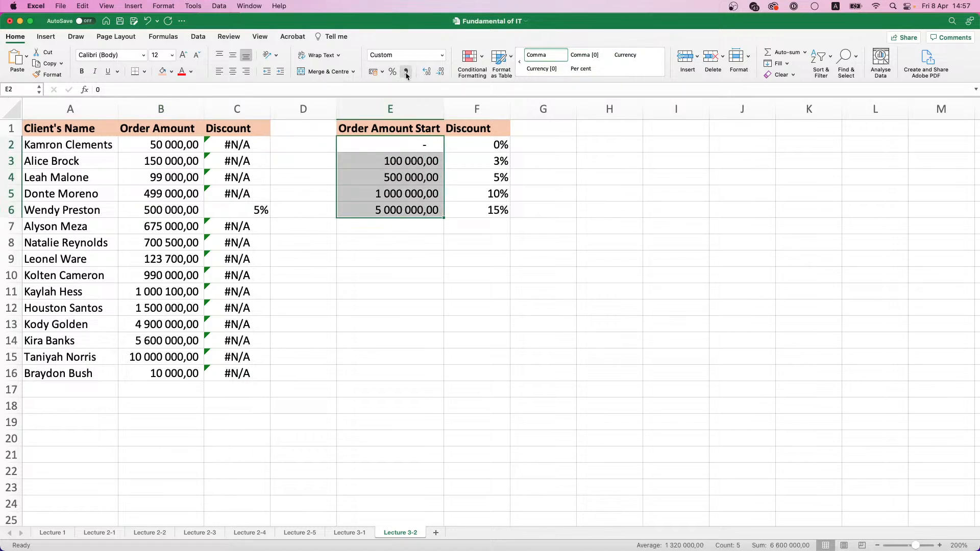
pyautogui.click(423, 172)
pyautogui.click(467, 199)
pyautogui.click(476, 223)
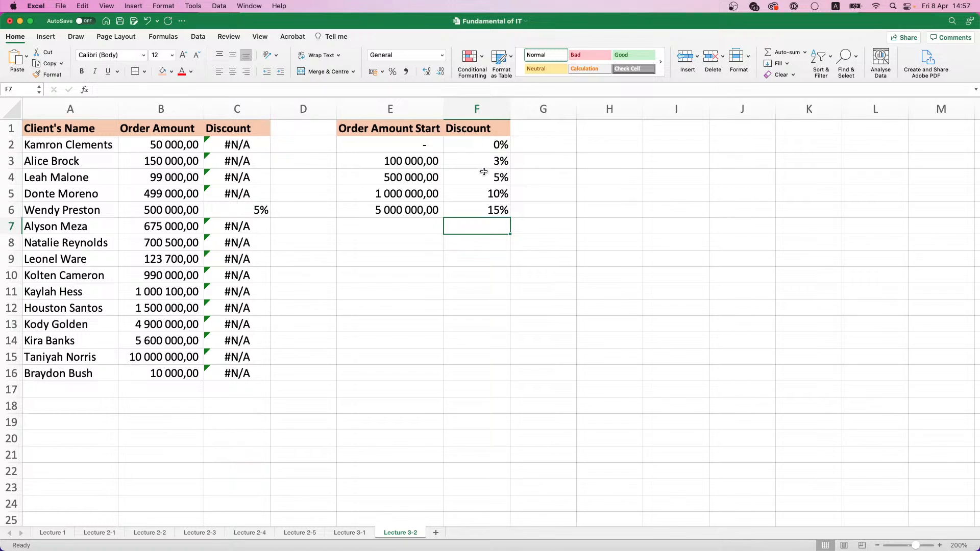
# Review the Range_lookup description and change the range lookup argument of the VLOOKUP in C2 to 1
pyautogui.click(228, 151)
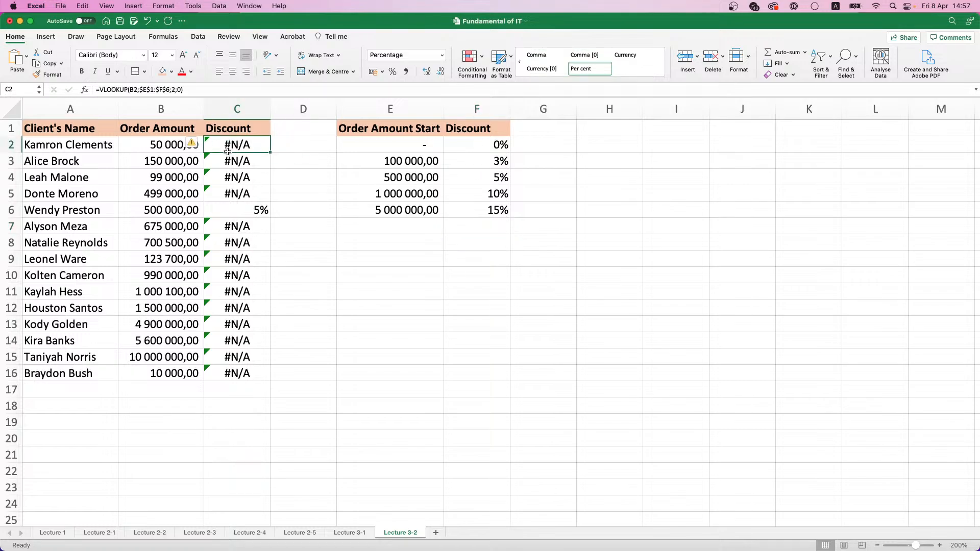
pyautogui.click(85, 90)
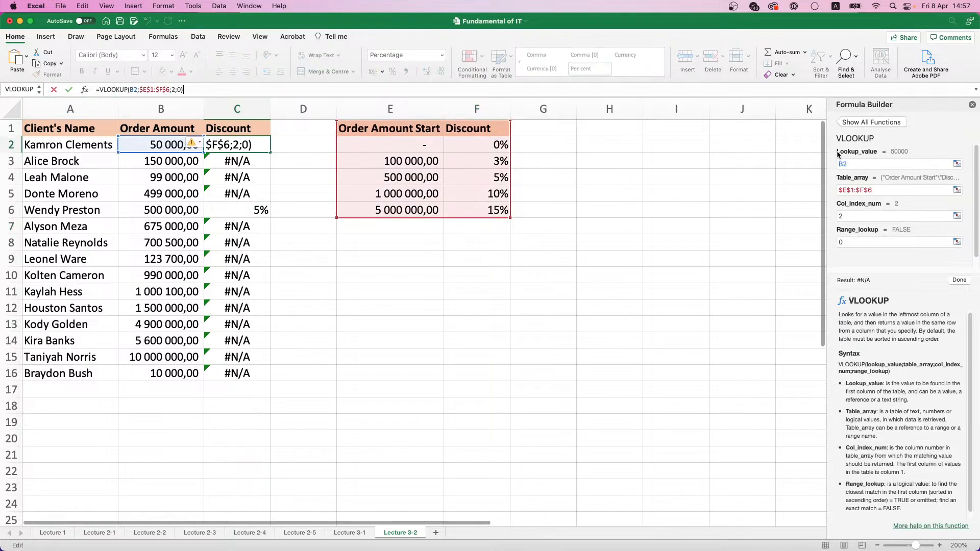
pyautogui.moveTo(920, 102); pyautogui.dragTo(508, 128)
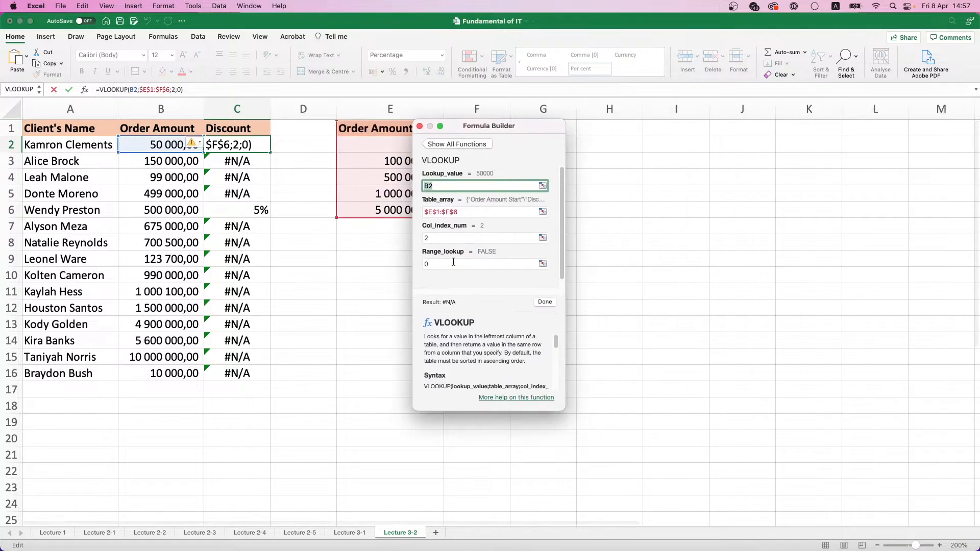
pyautogui.scroll(-10, 481, 349)
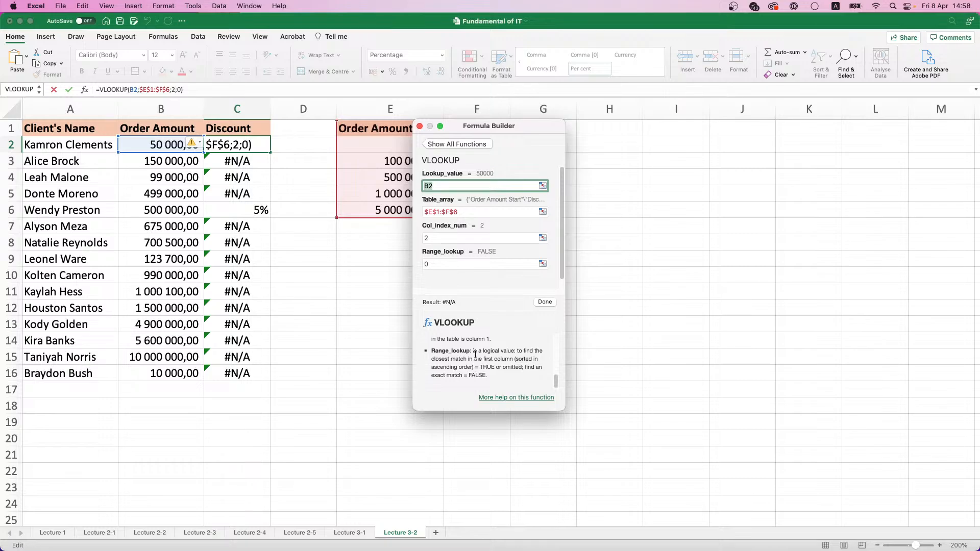
pyautogui.moveTo(522, 133); pyautogui.dragTo(640, 146)
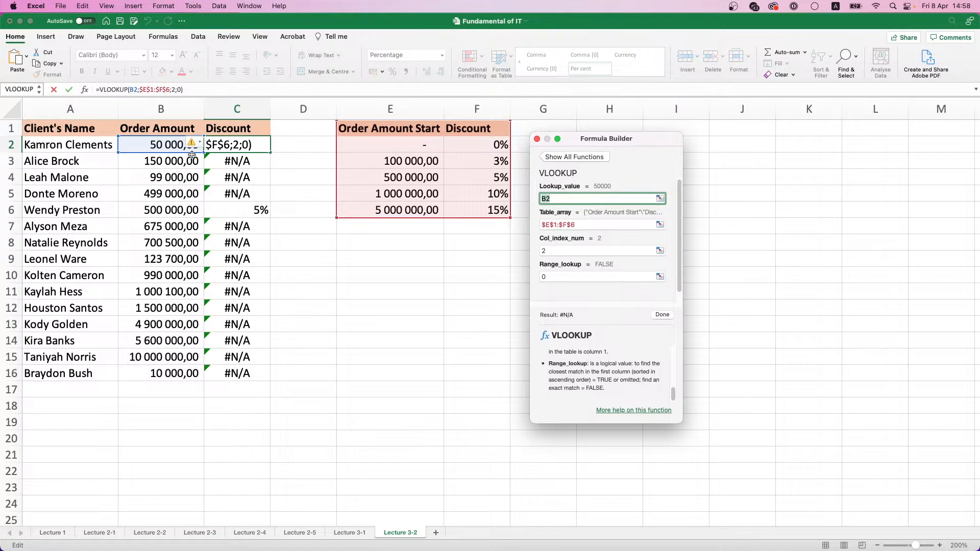
pyautogui.click(550, 277)
pyautogui.write('1')
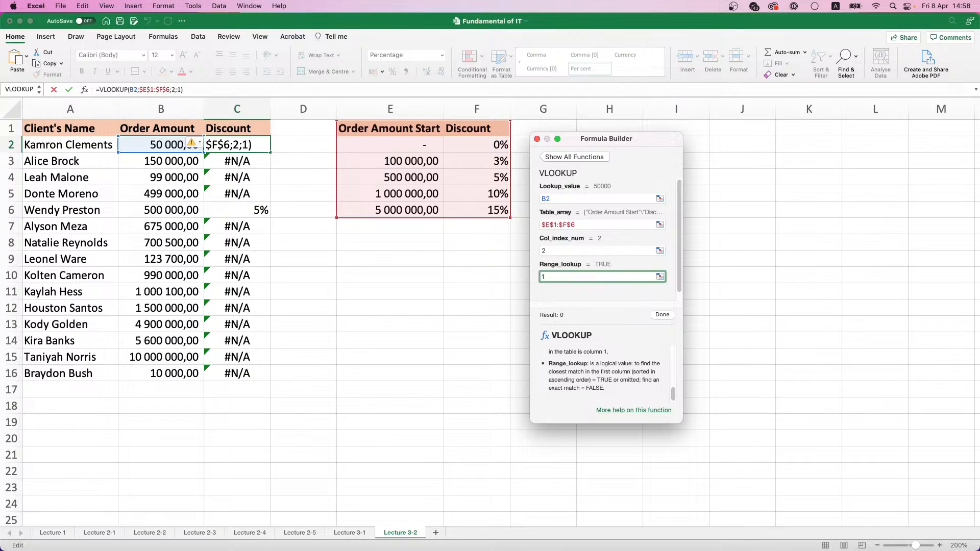
pyautogui.press('Return')
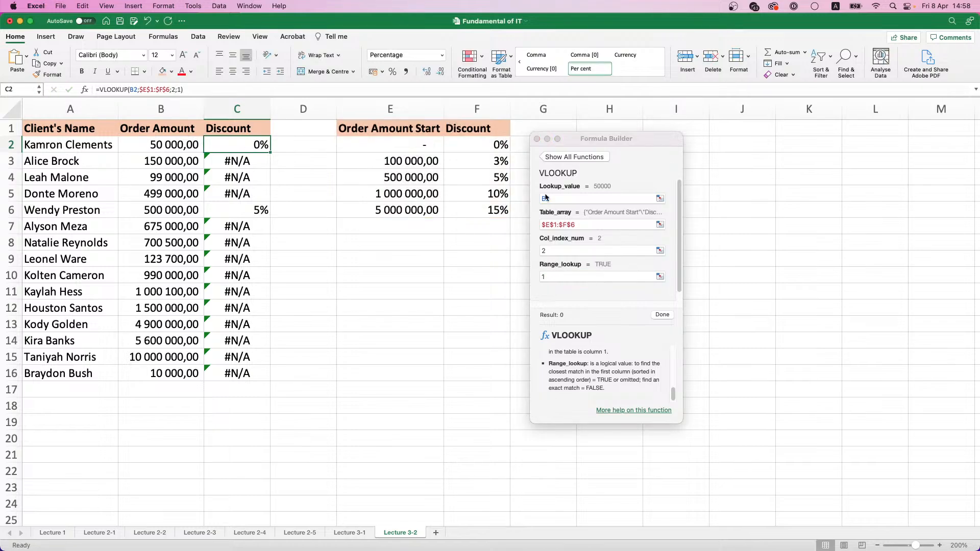
# Fill the approximate-match VLOOKUP from C2 down to C16, close the function editor and check the formulas in C2:C4
pyautogui.doubleClick(271, 153)
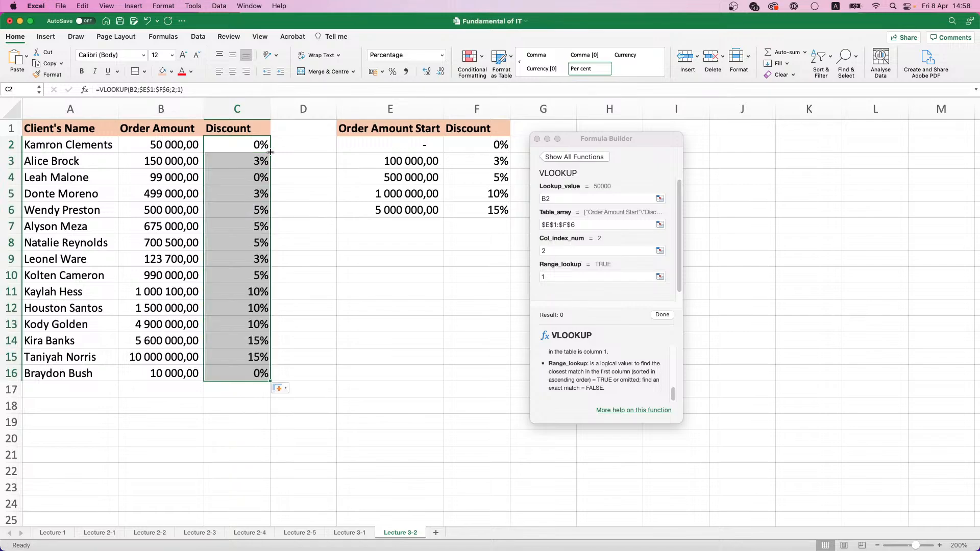
pyautogui.click(537, 139)
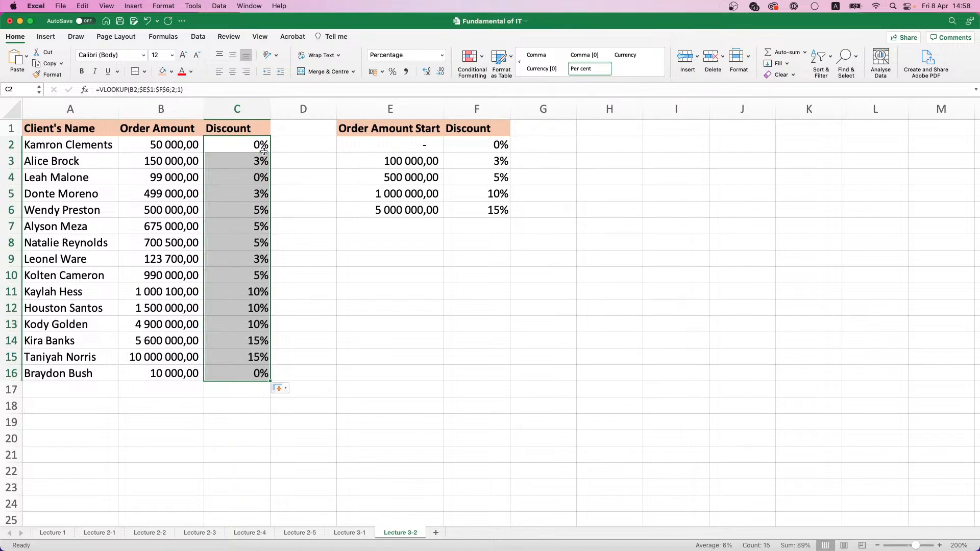
pyautogui.click(259, 163)
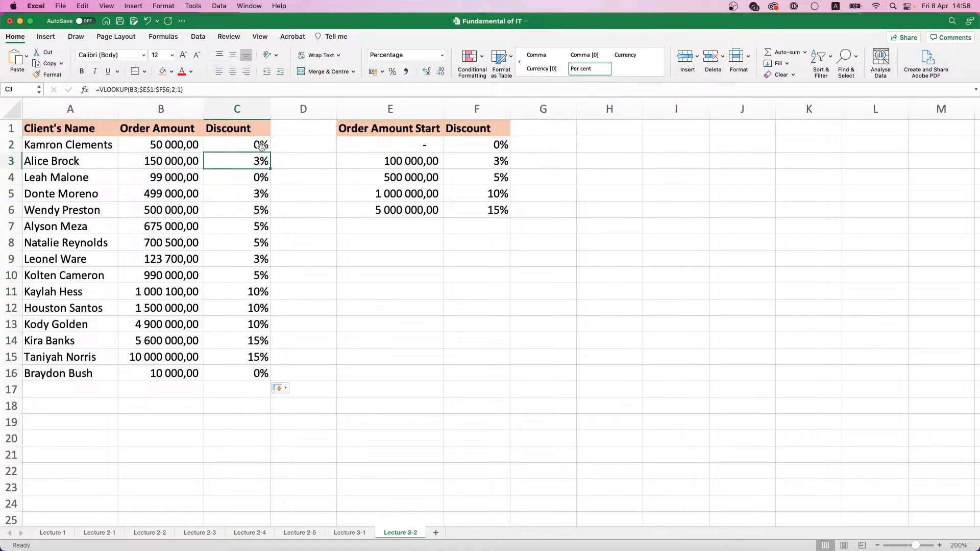
pyautogui.click(262, 146)
pyautogui.click(261, 162)
pyautogui.click(260, 178)
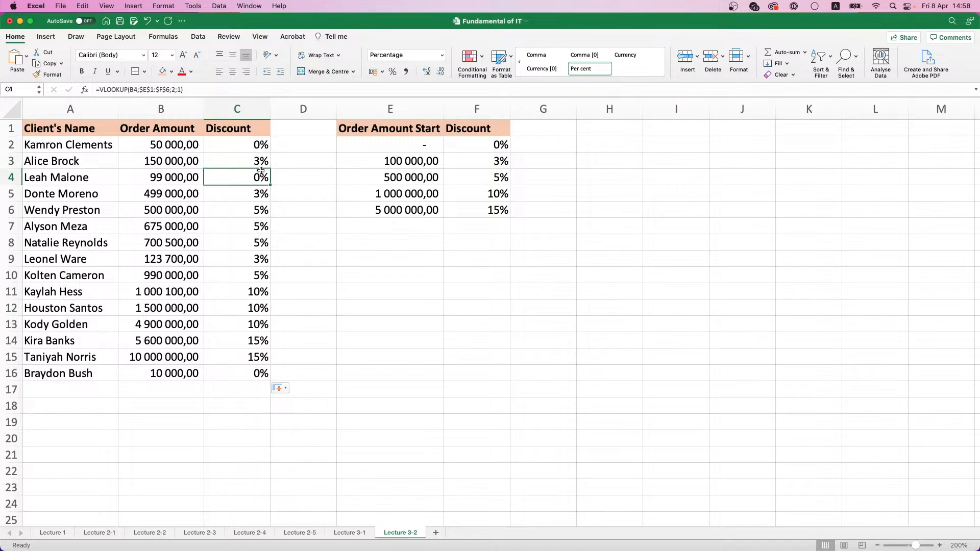
# Check the VLOOKUP formulas further down the Discount column, from C5 to C10
pyautogui.click(260, 194)
pyautogui.click(259, 211)
pyautogui.click(257, 238)
pyautogui.click(260, 275)
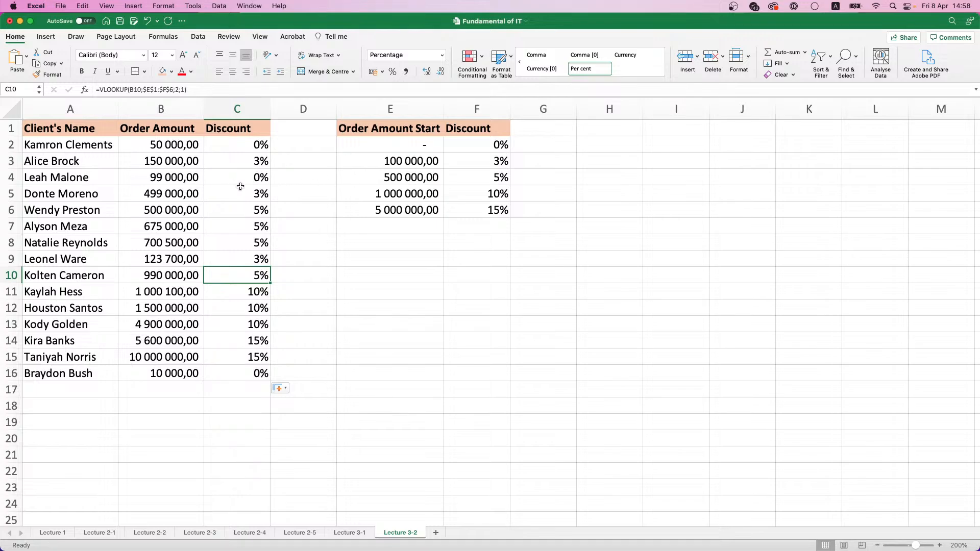
# Set the order amount in B4 to 99999 to test the limit just below the 100 000 discount tier
pyautogui.click(174, 177)
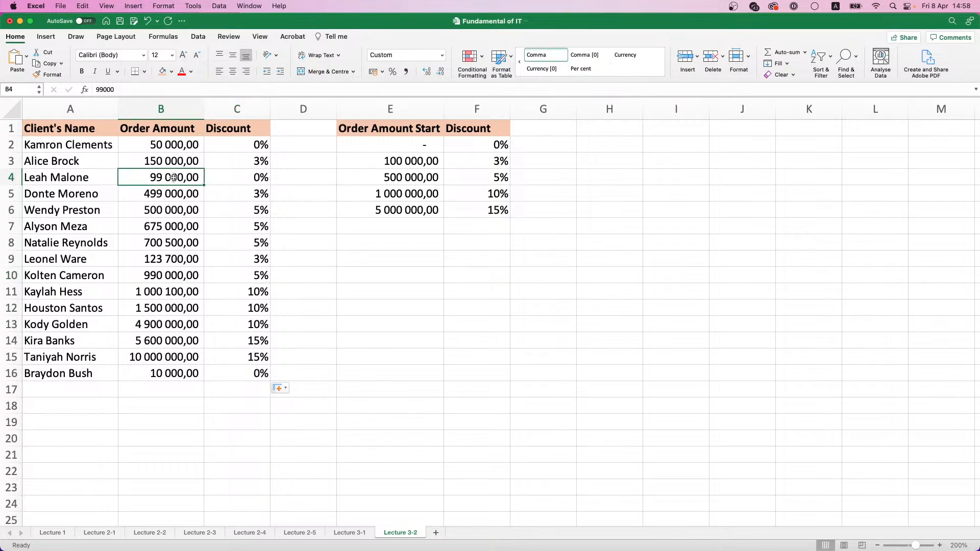
pyautogui.write('999')
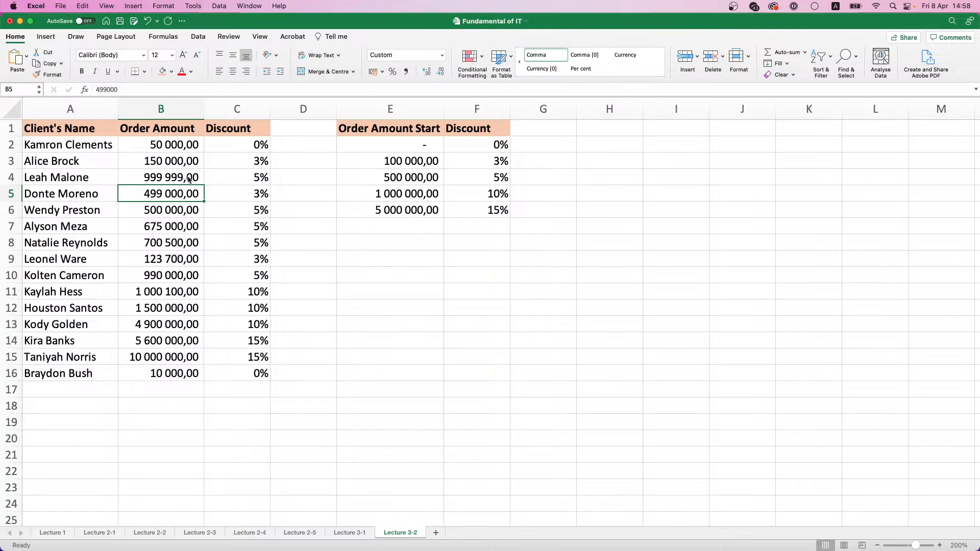
pyautogui.click(175, 178)
pyautogui.doubleClick(176, 177)
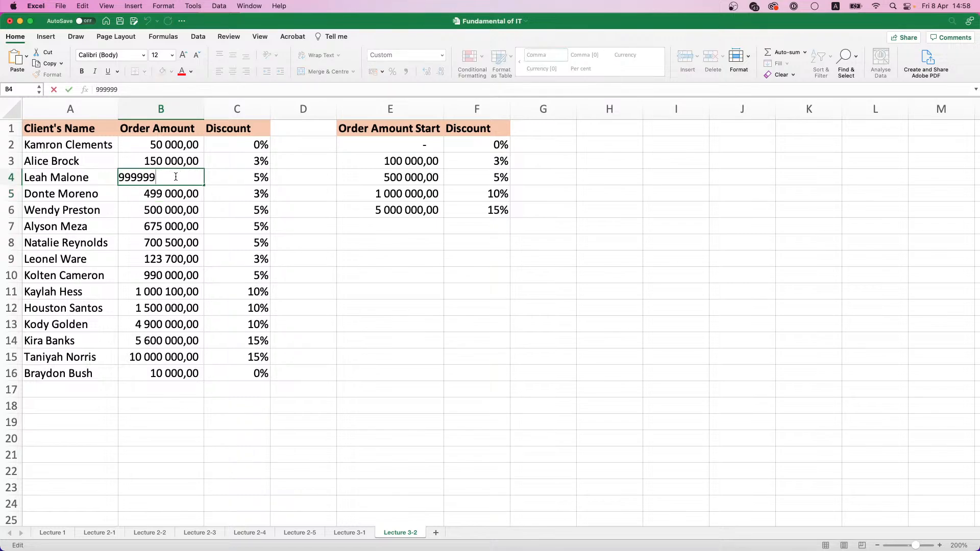
pyautogui.press('BackSpace')
pyautogui.press('Return')
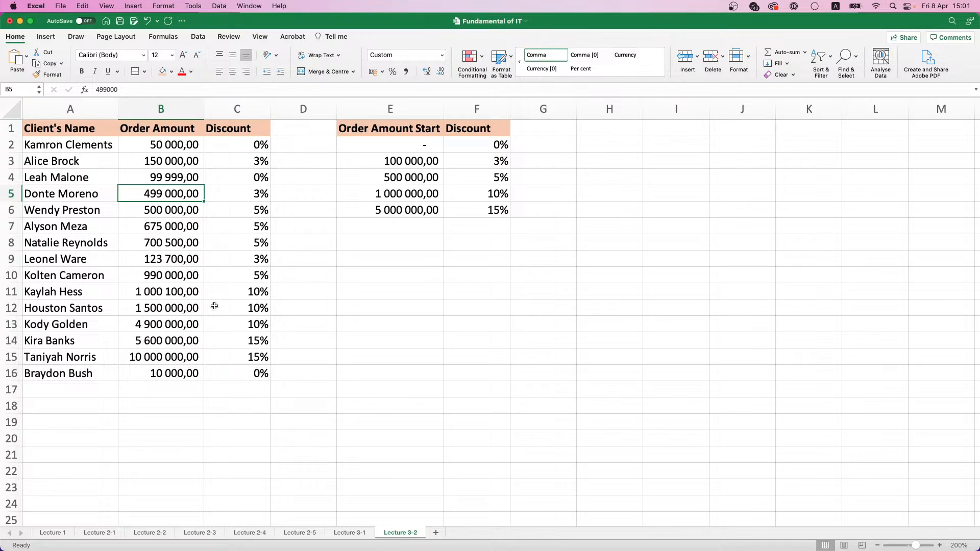
# Add a new sheet after Lecture 3-2, name it Lecture 3-3 and set its zoom to 200%
pyautogui.click(436, 533)
pyautogui.click(413, 533)
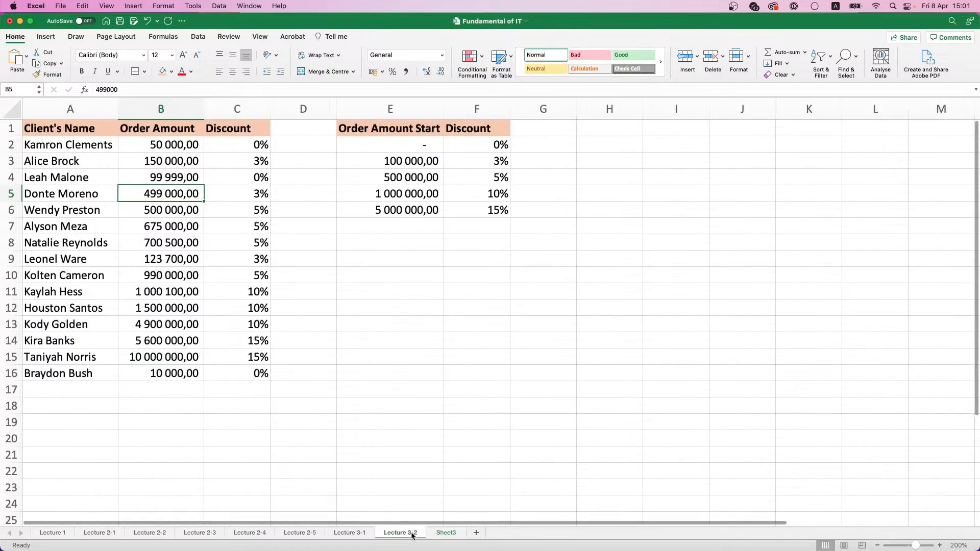
pyautogui.click(445, 533)
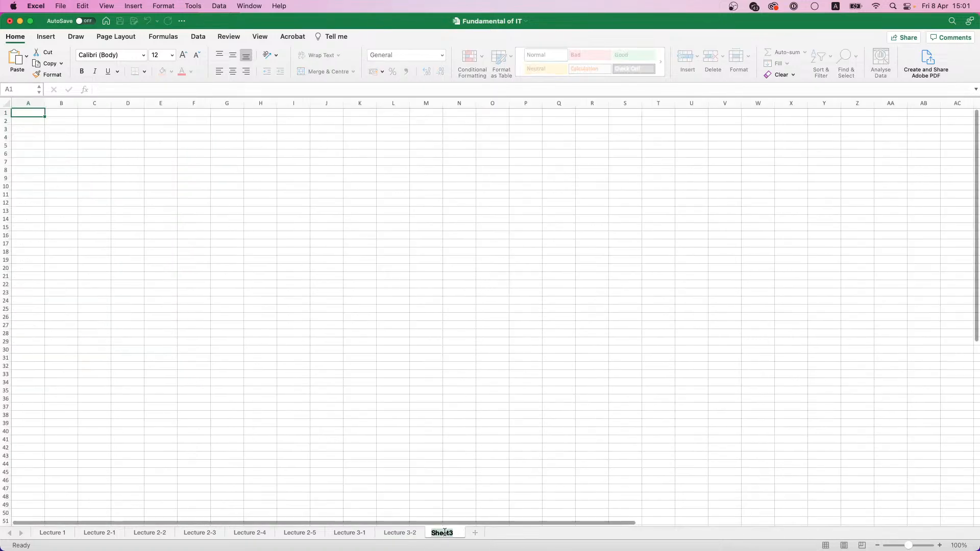
pyautogui.write('Lecture 3-3')
pyautogui.press('Return')
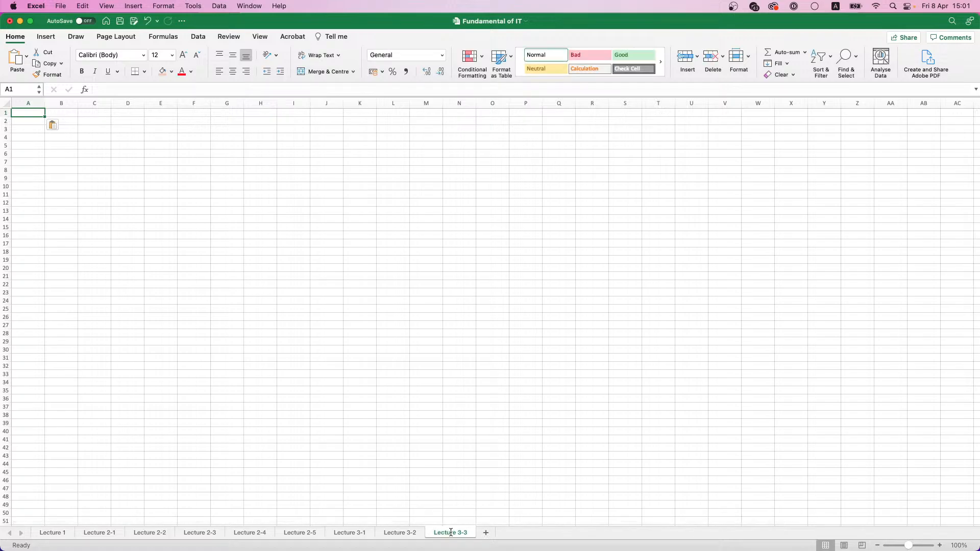
pyautogui.click(952, 546)
pyautogui.click(453, 147)
pyautogui.click(511, 258)
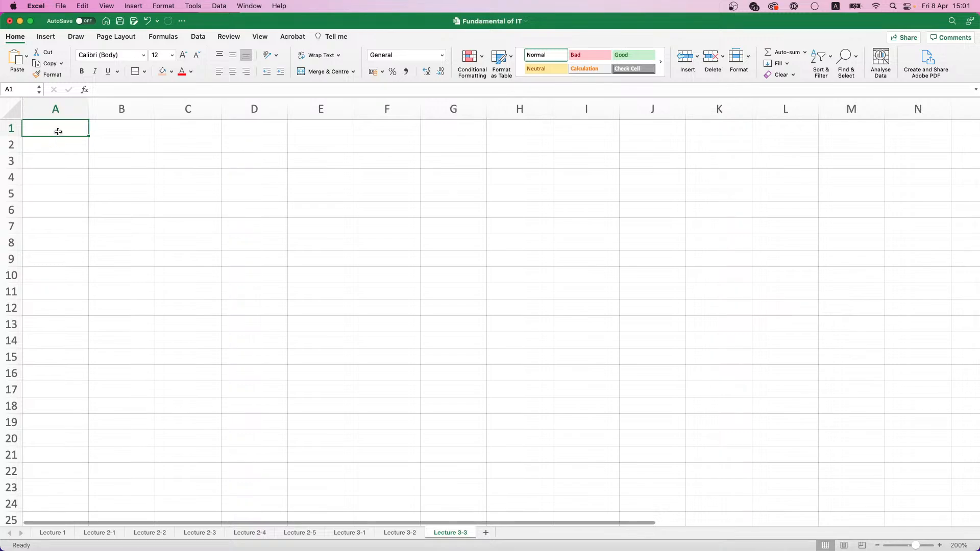
# Enter the row labels Order ID in A1 and Order Date in A2
pyautogui.moveTo(59, 132); pyautogui.dragTo(323, 130)
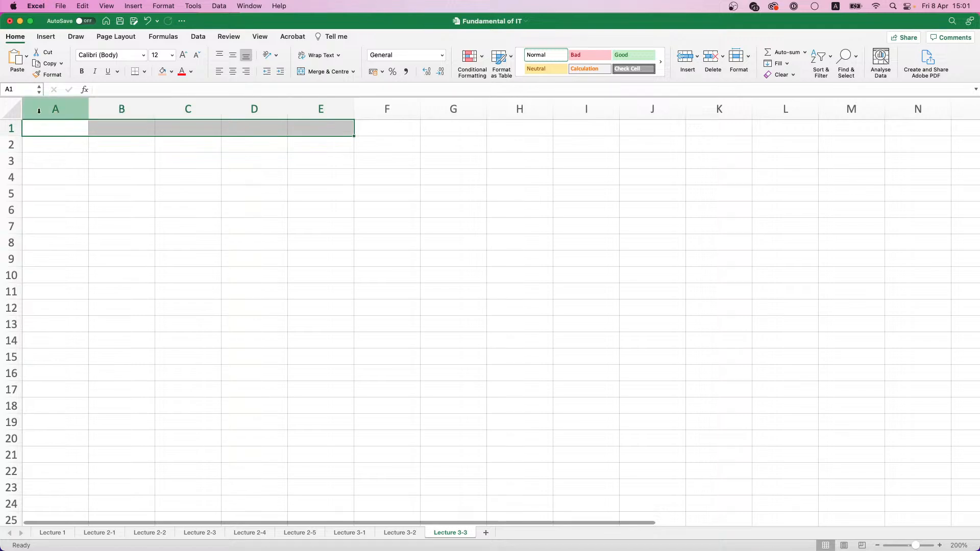
pyautogui.click(53, 128)
pyautogui.moveTo(61, 128); pyautogui.dragTo(56, 191)
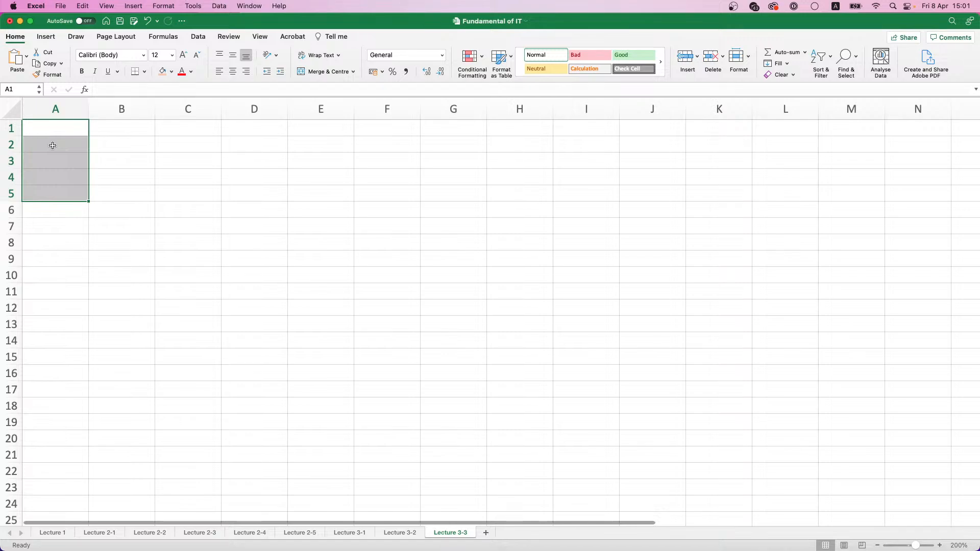
pyautogui.write('Order ID')
pyautogui.press('Return')
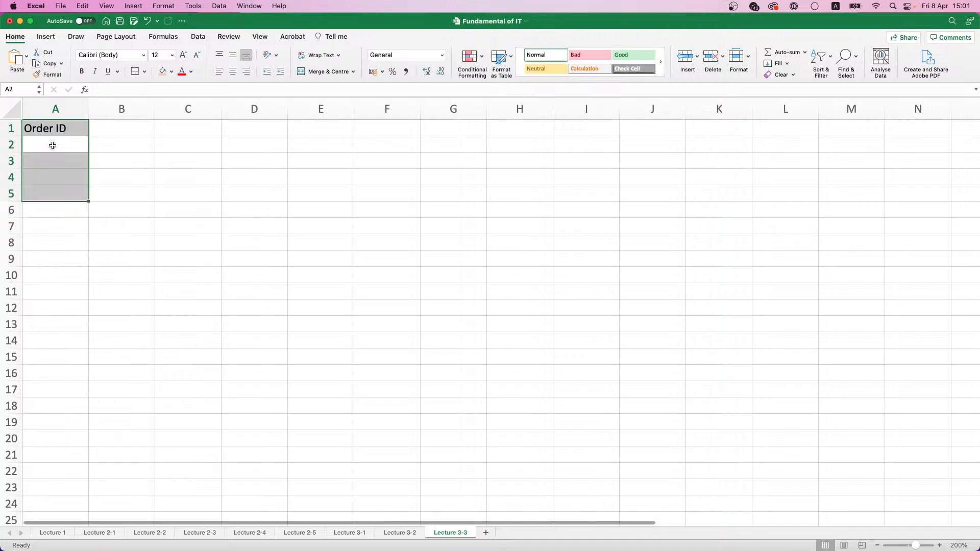
pyautogui.write('Order ')
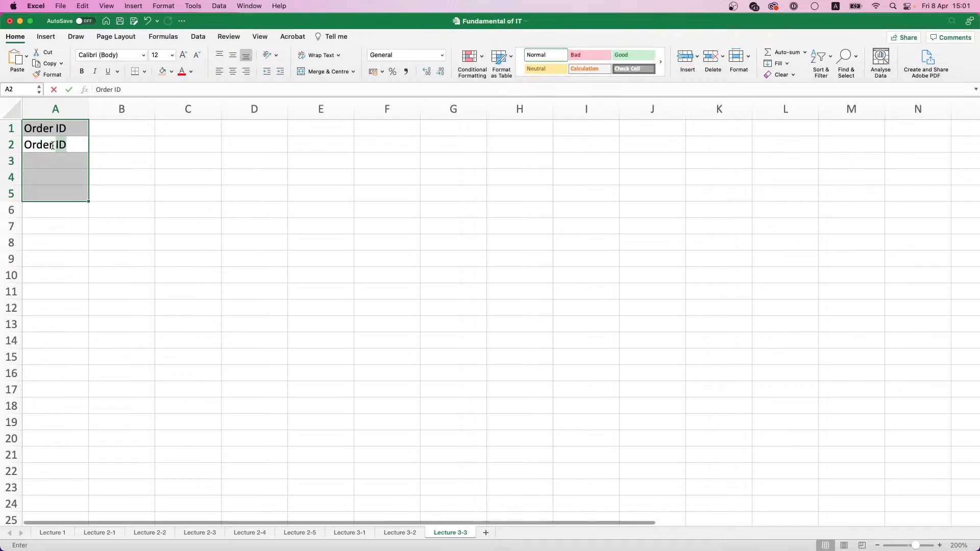
pyautogui.write('Date')
pyautogui.press('Return')
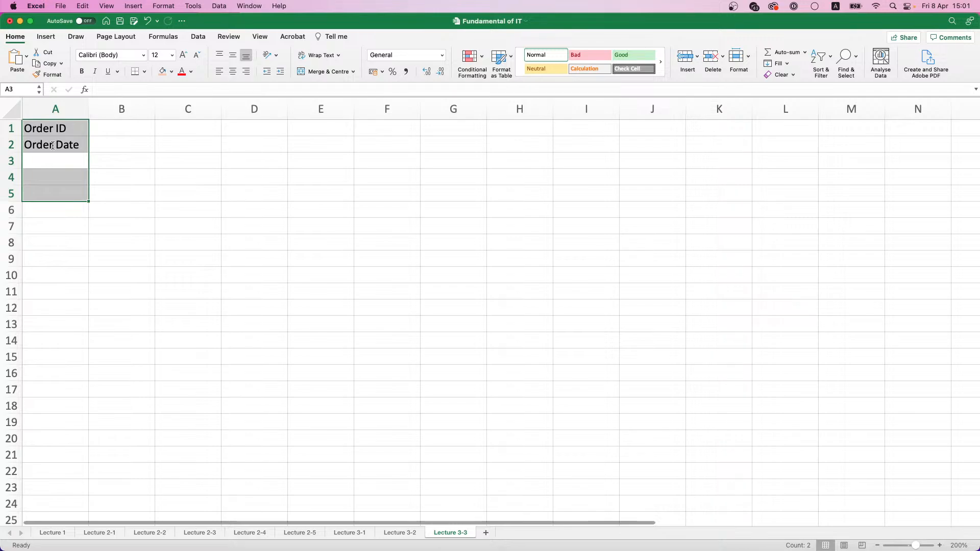
# Enter the row labels Order Amount in A3 and Client's Name in A4
pyautogui.write('Order Amount')
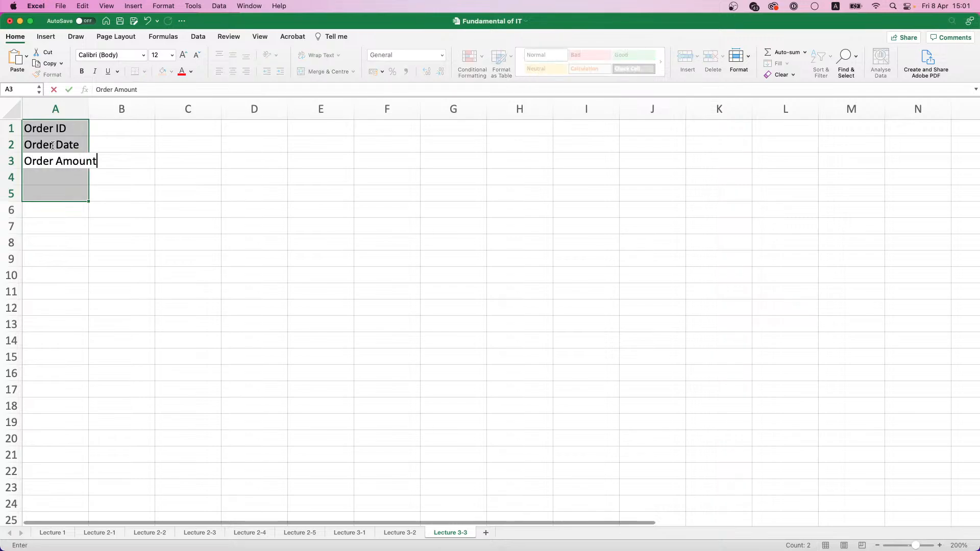
pyautogui.press('Return')
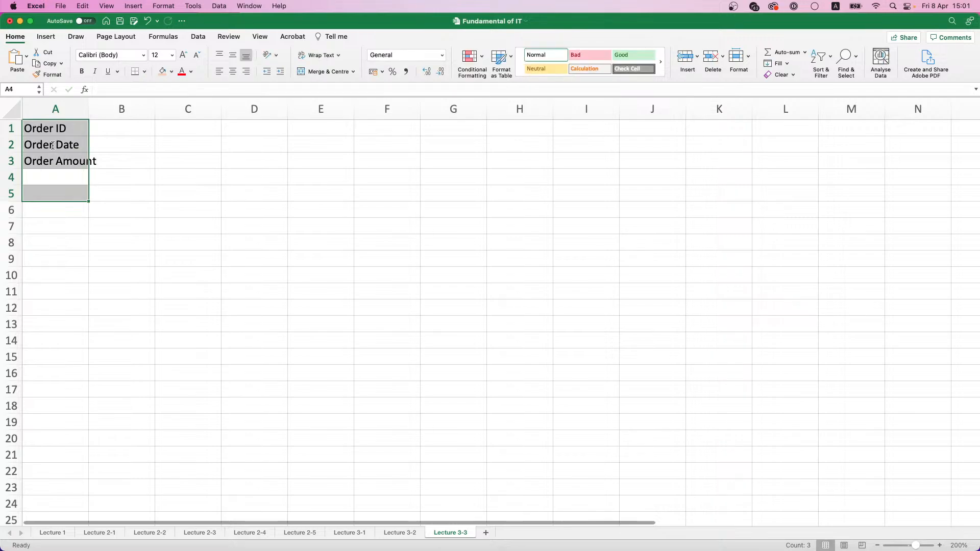
pyautogui.write("Clients'")
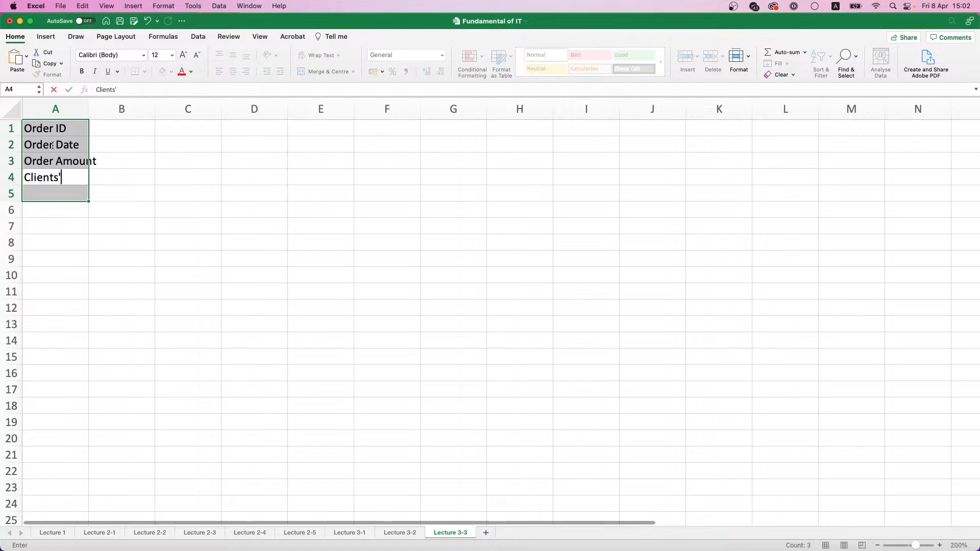
pyautogui.press('BackSpace')
pyautogui.press('BackSpace')
pyautogui.write("'s")
pyautogui.write('ame')
pyautogui.press('Return')
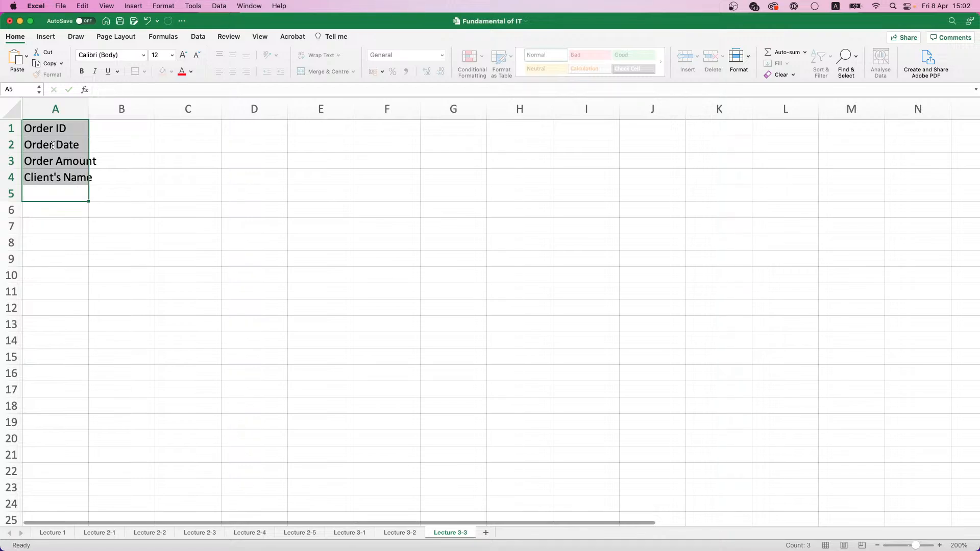
# Format the labels in A1:A4 as bold with a light orange fill, and widen column A to fit them
pyautogui.moveTo(87, 116); pyautogui.dragTo(83, 181)
pyautogui.press('super+b')
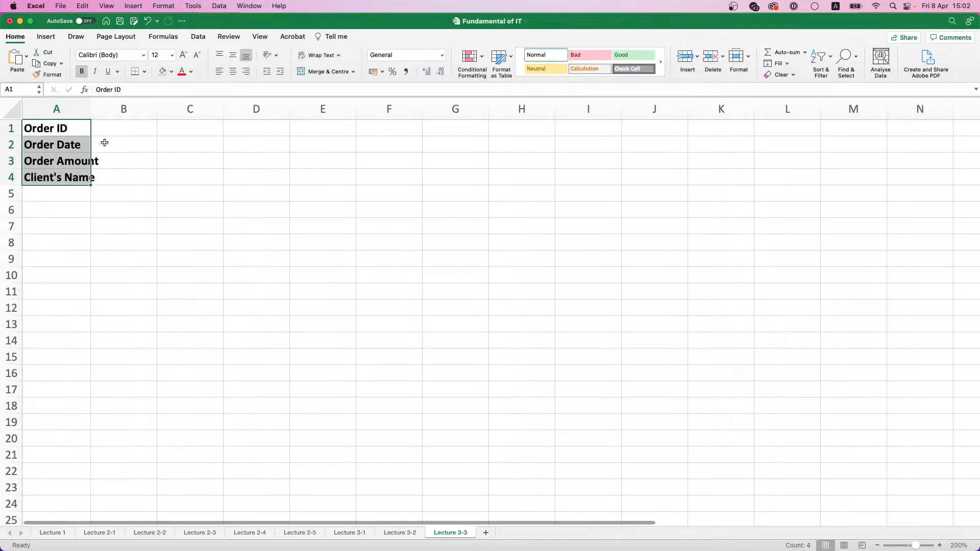
pyautogui.moveTo(91, 109); pyautogui.dragTo(102, 109)
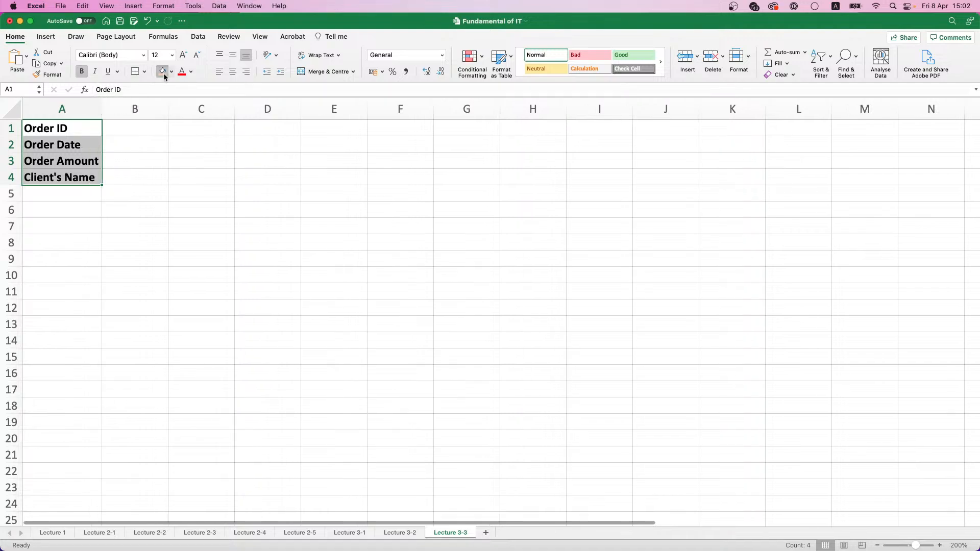
pyautogui.click(163, 73)
# Enter the order date 1.04.2022 in B2 and fill consecutive dates across to I2
pyautogui.click(129, 127)
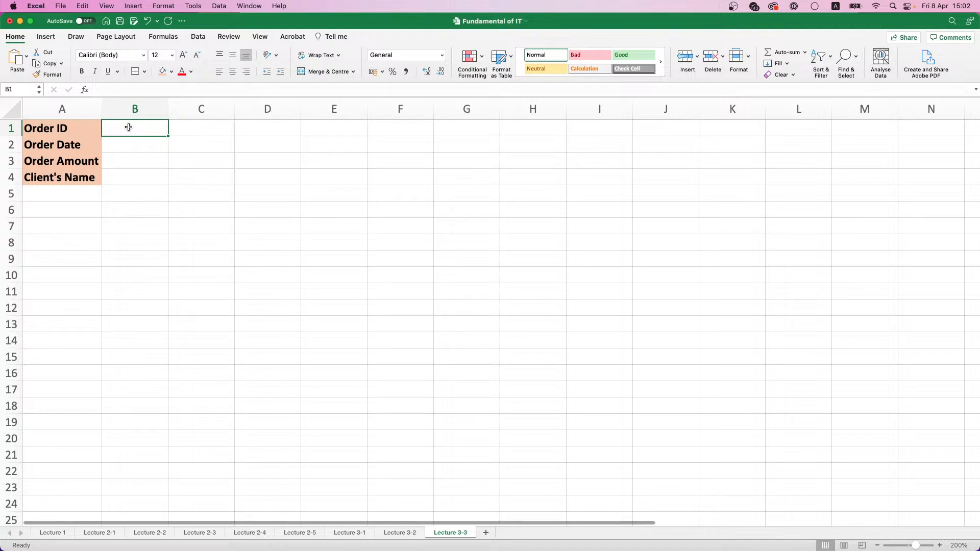
pyautogui.click(136, 145)
pyautogui.write('01/0')
pyautogui.press('BackSpace')
pyautogui.press('BackSpace')
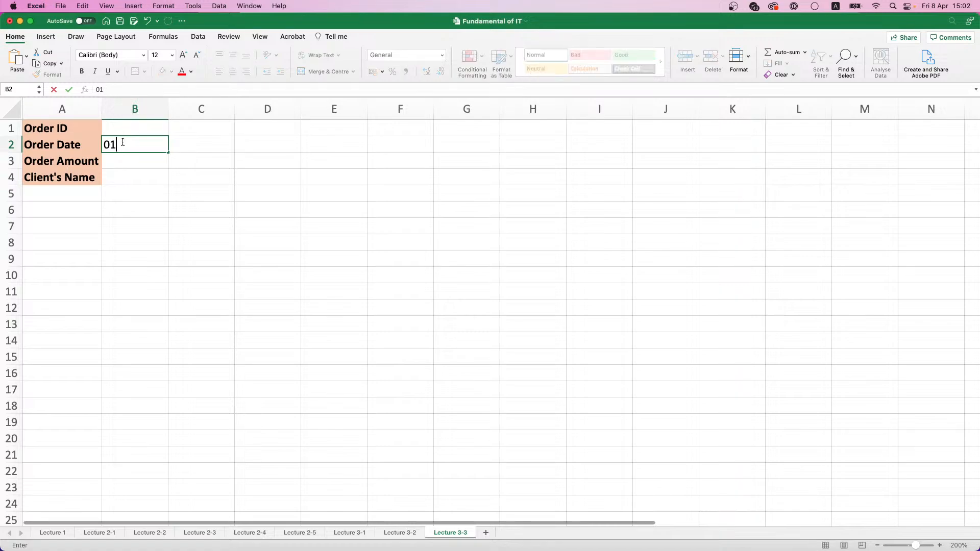
pyautogui.press('BackSpace')
pyautogui.write('1.01')
pyautogui.press('BackSpace')
pyautogui.write('4.2022')
pyautogui.press('Return')
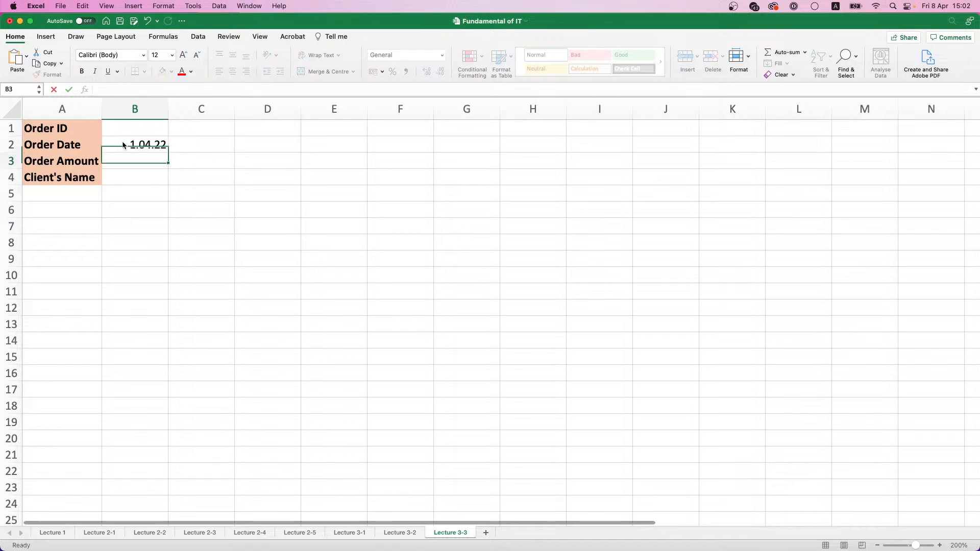
pyautogui.click(128, 145)
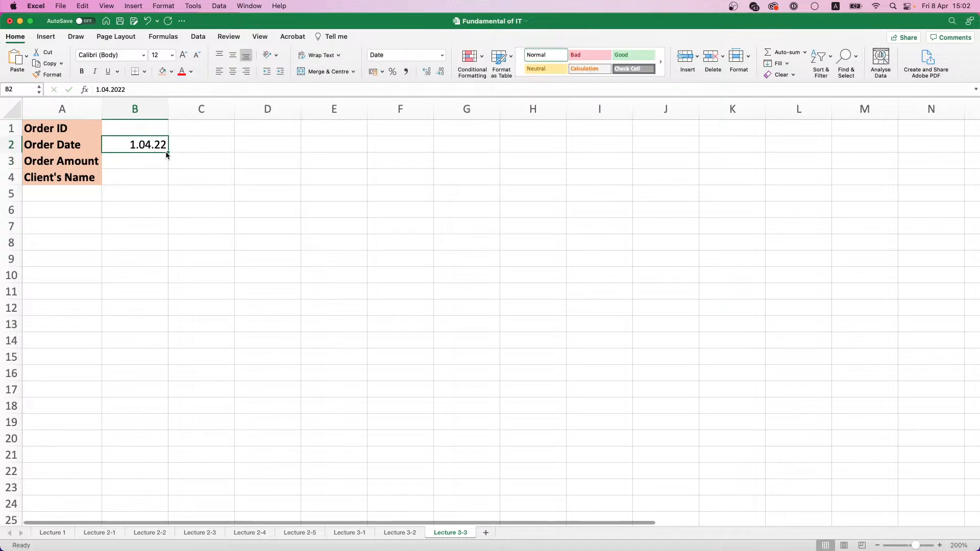
pyautogui.moveTo(168, 155); pyautogui.dragTo(629, 151)
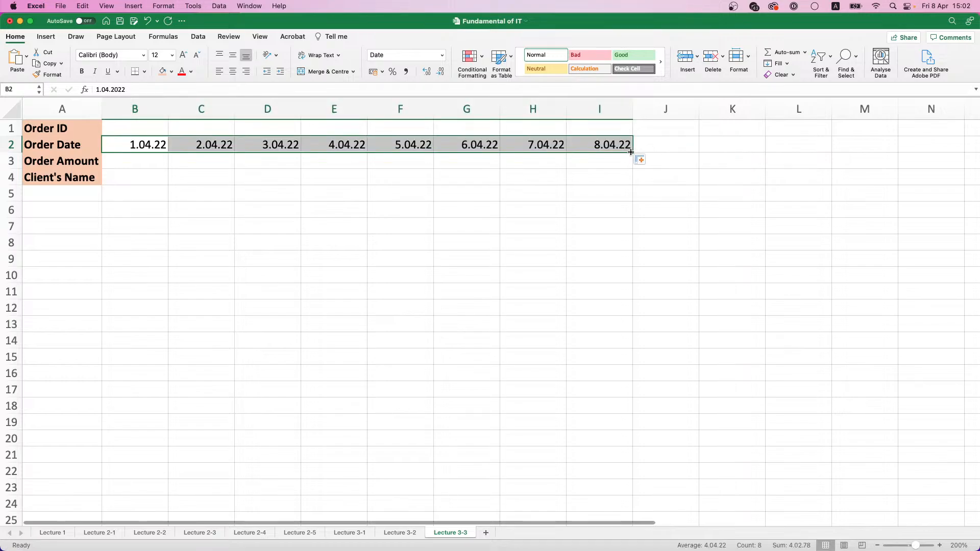
# Enter order ID 1 in B1 and fill it across to I1 as a number series
pyautogui.click(150, 130)
pyautogui.write('1')
pyautogui.click(172, 130)
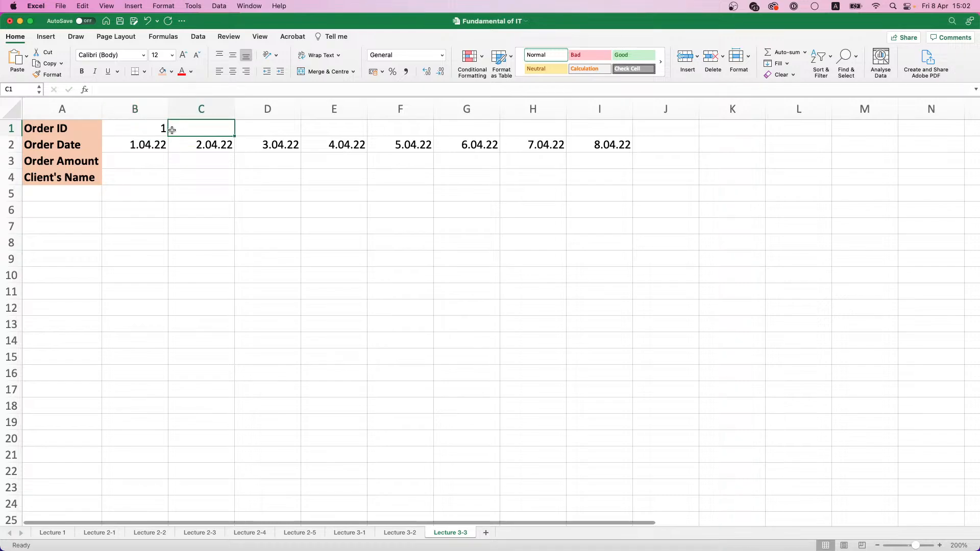
pyautogui.click(162, 129)
pyautogui.moveTo(168, 136); pyautogui.dragTo(634, 135)
pyautogui.click(650, 146)
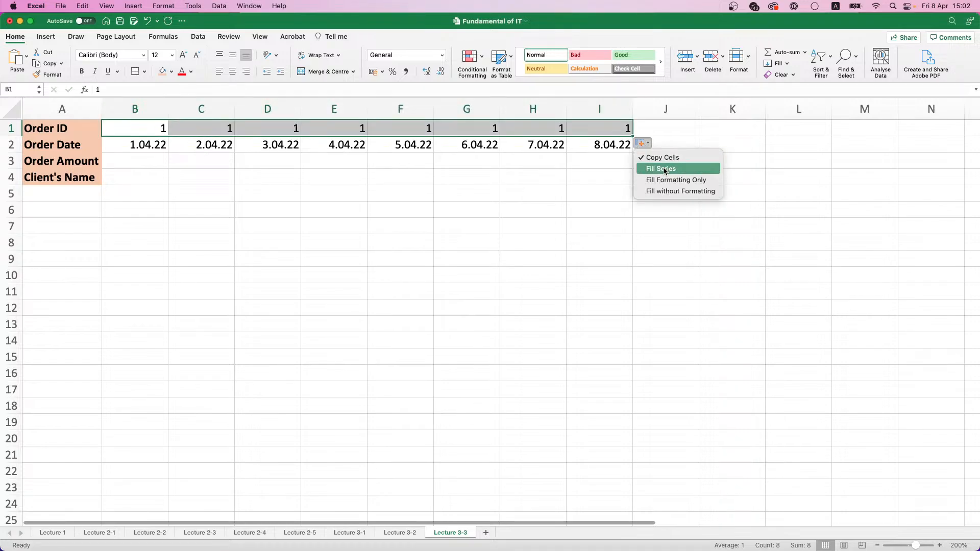
pyautogui.click(663, 172)
# Enter the order amounts 15000, 25000 and 14500 in B3:D3
pyautogui.click(144, 168)
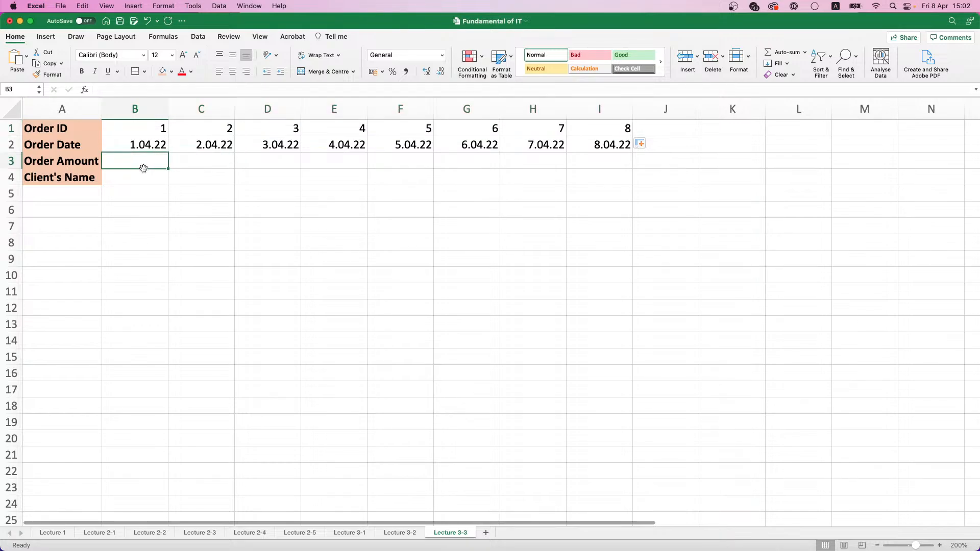
pyautogui.write('15000')
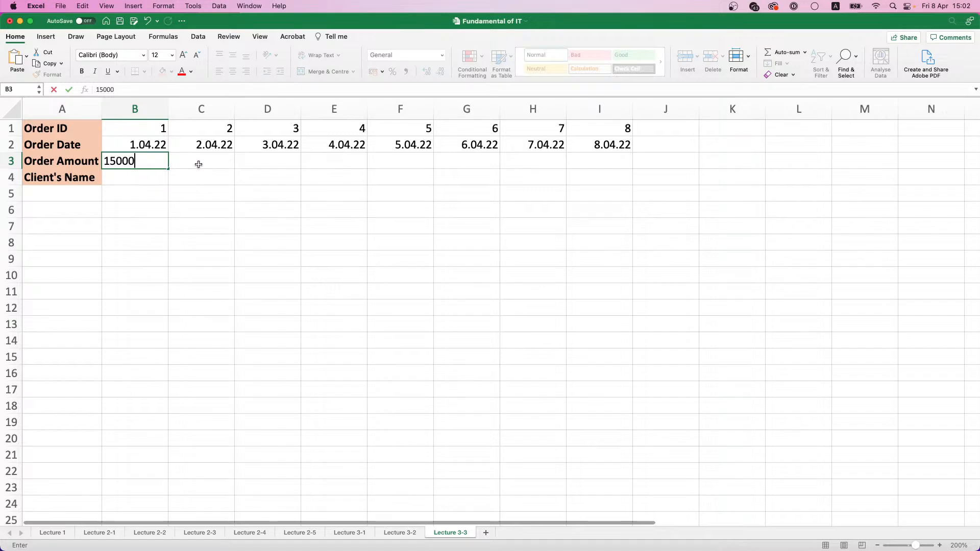
pyautogui.click(202, 162)
pyautogui.write('25000')
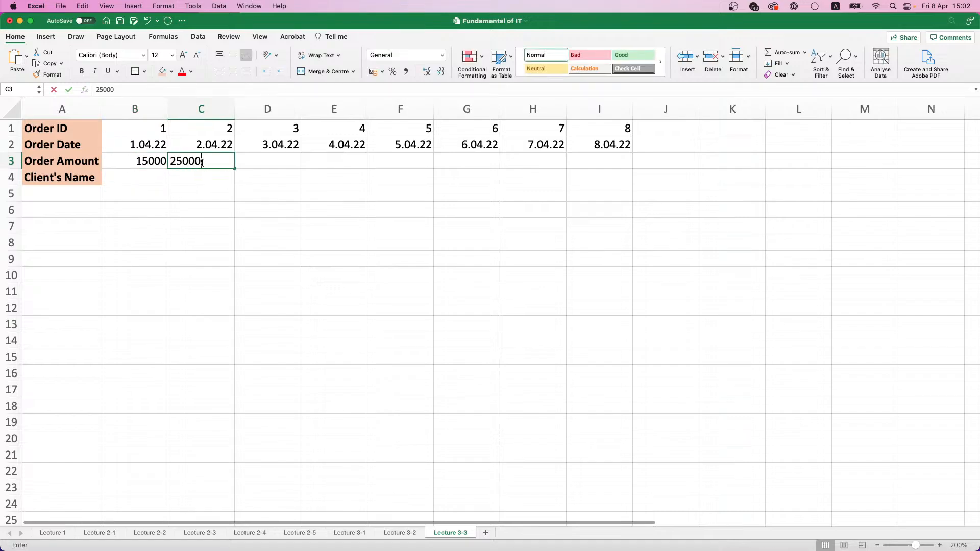
pyautogui.press('Tab')
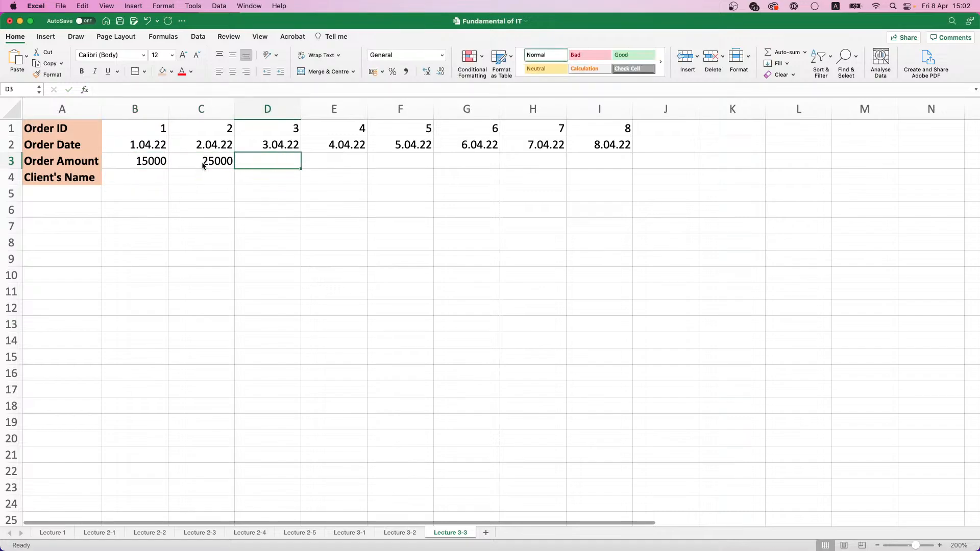
pyautogui.write('14500')
pyautogui.press('Tab')
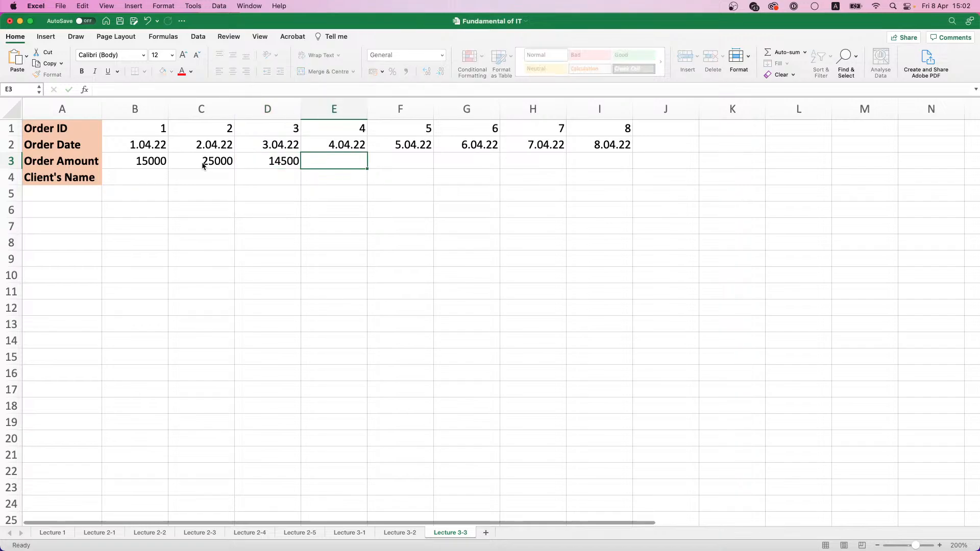
# Enter the order amounts 9250, 8000, 6500, 17890 and 3450 in E3:I3
pyautogui.write('9250')
pyautogui.press('Tab')
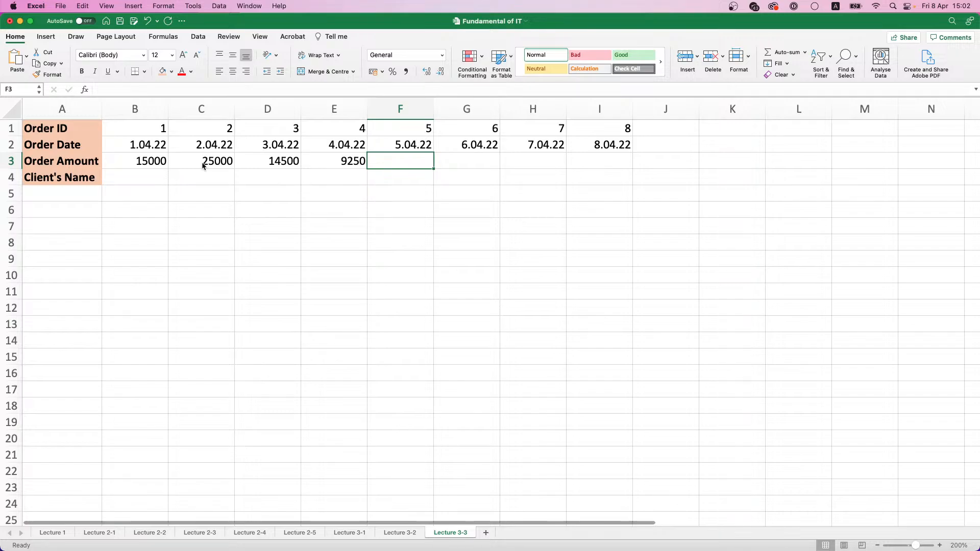
pyautogui.write('8000')
pyautogui.press('Tab')
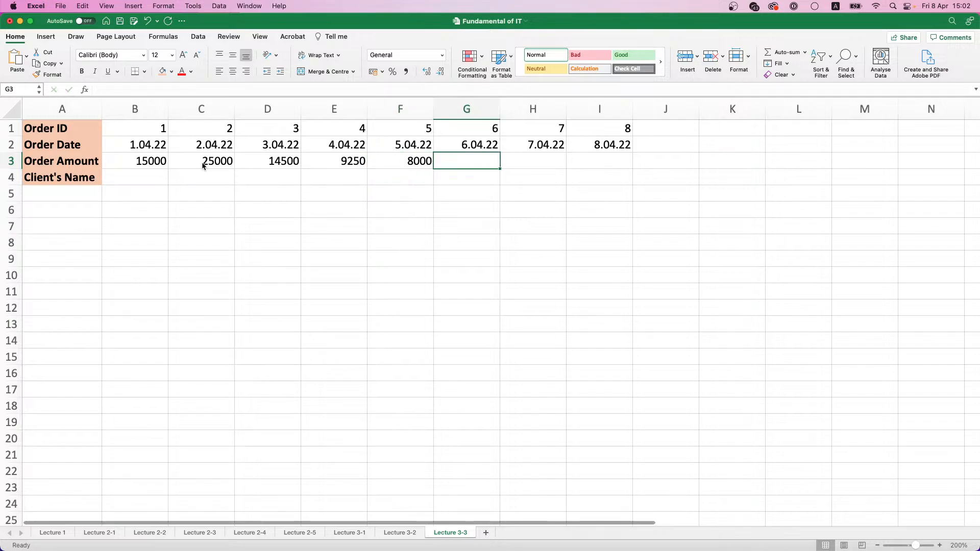
pyautogui.write('6500')
pyautogui.press('Tab')
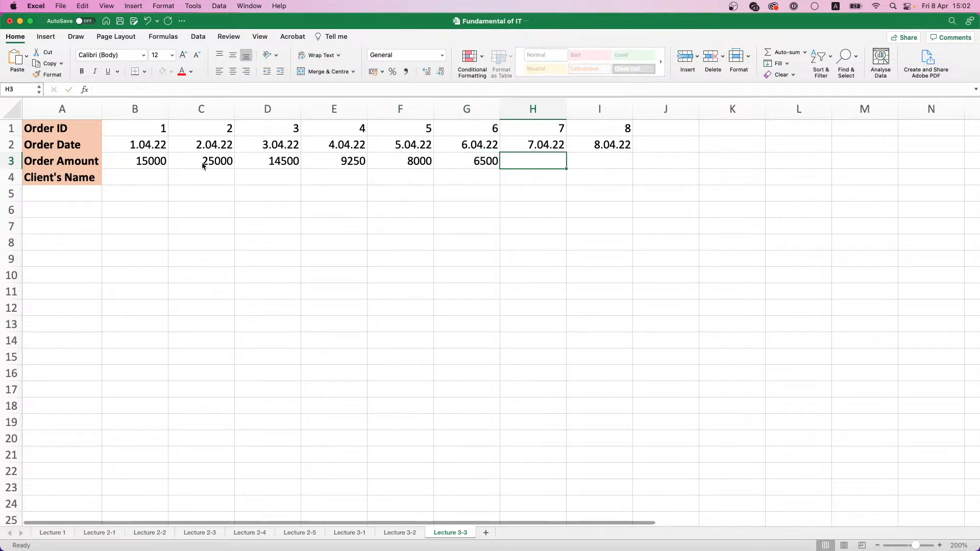
pyautogui.write('17')
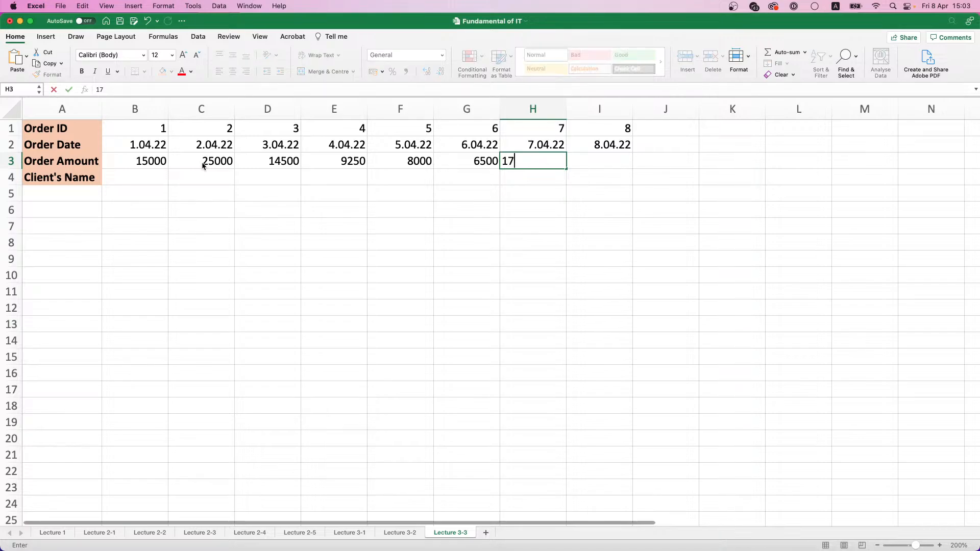
pyautogui.write('890')
pyautogui.press('Tab')
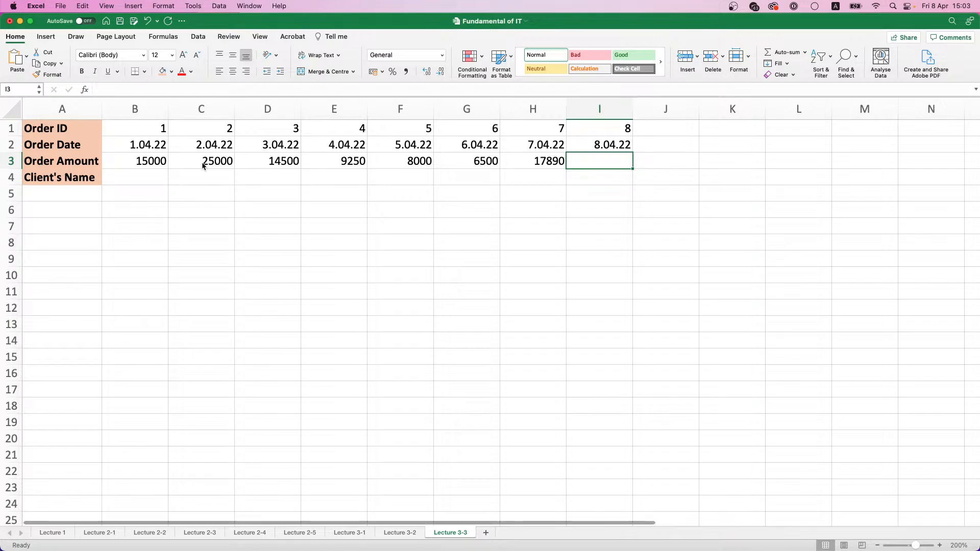
pyautogui.write('3450')
pyautogui.press('Return')
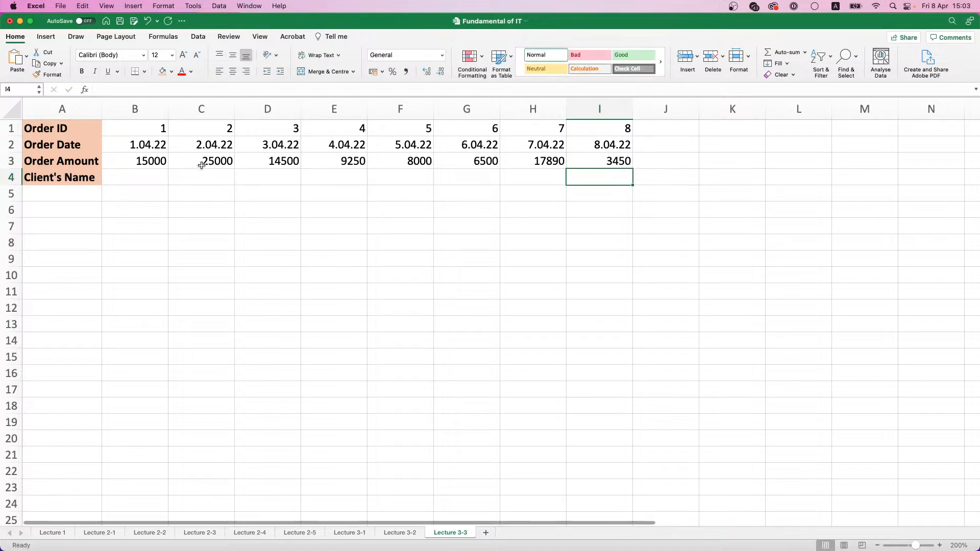
# Copy the first eight last names, A2:A9, from the Lecture 2-5 sheet
pyautogui.click(150, 183)
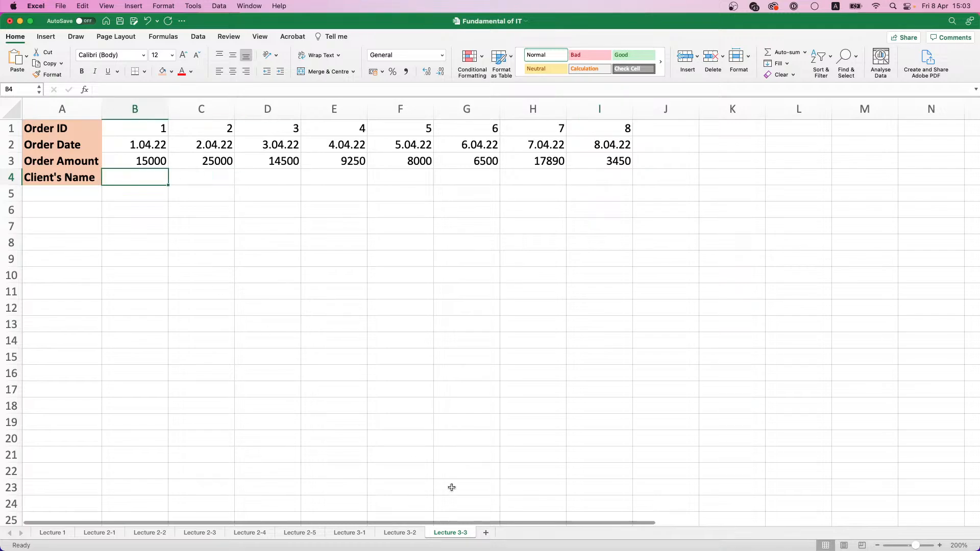
pyautogui.click(150, 533)
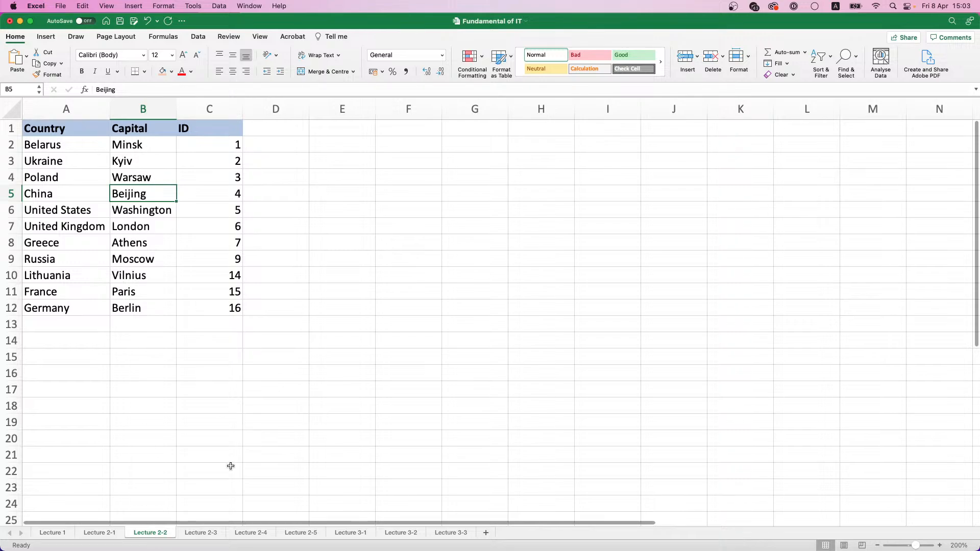
pyautogui.click(204, 534)
pyautogui.click(238, 534)
pyautogui.click(300, 533)
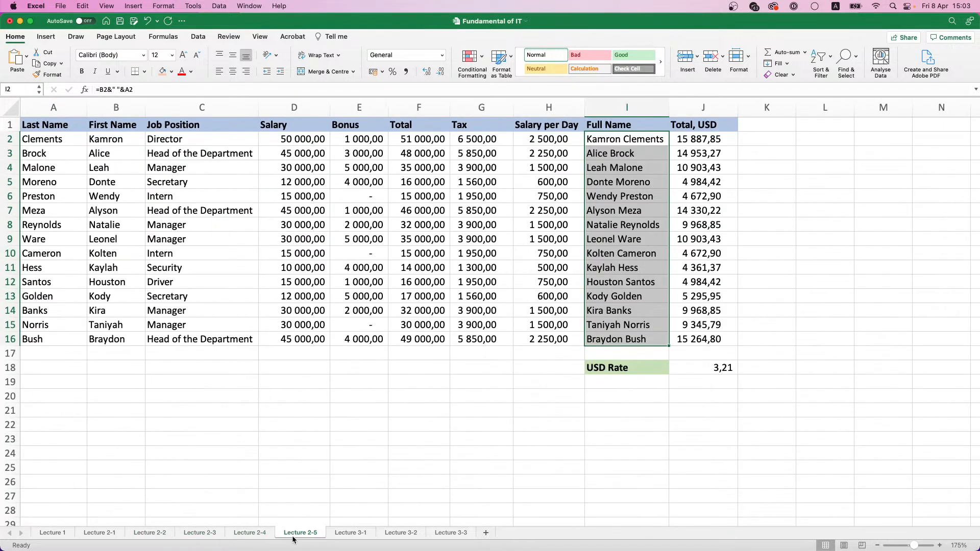
pyautogui.click(71, 149)
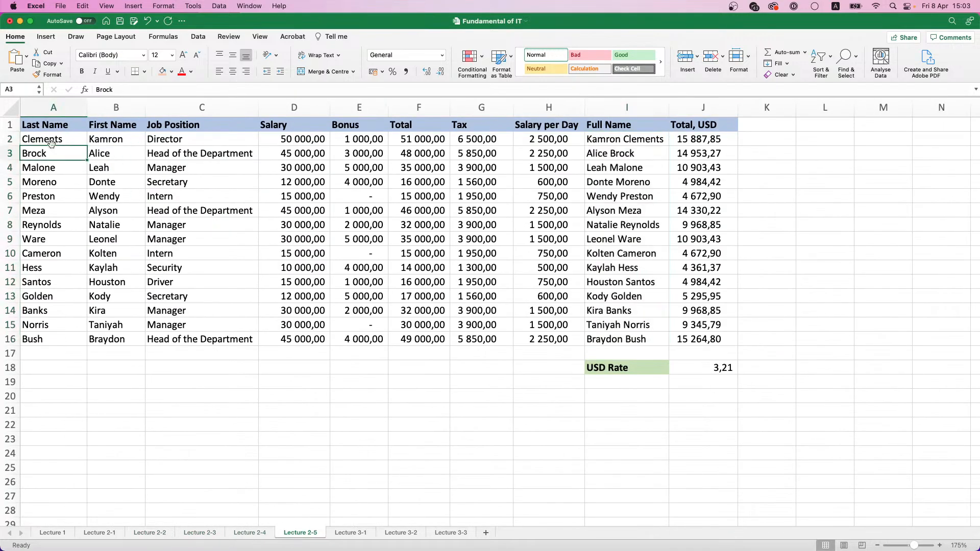
pyautogui.moveTo(51, 143); pyautogui.dragTo(67, 238)
pyautogui.press('super+c')
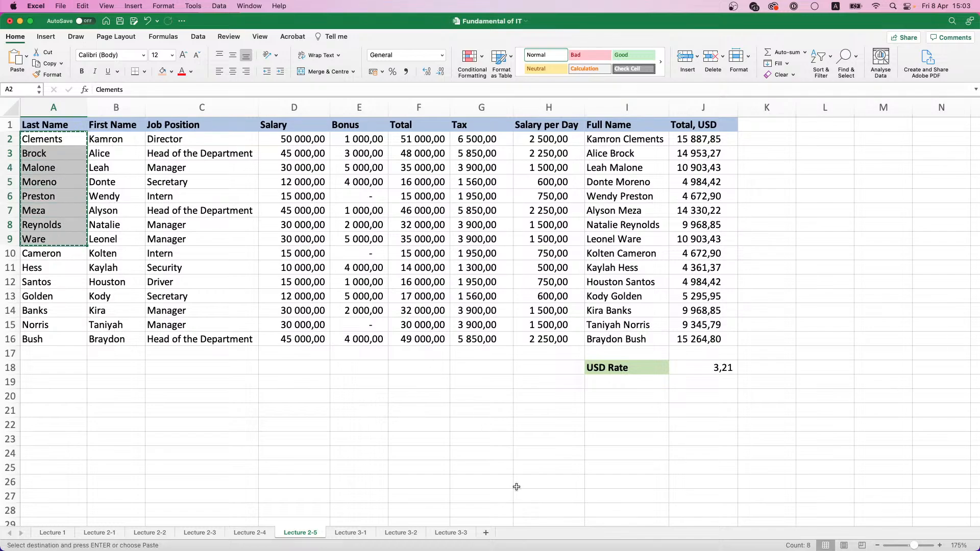
# Paste the copied names transposed into the Client's Name row on Lecture 3-3, starting at B4
pyautogui.click(452, 533)
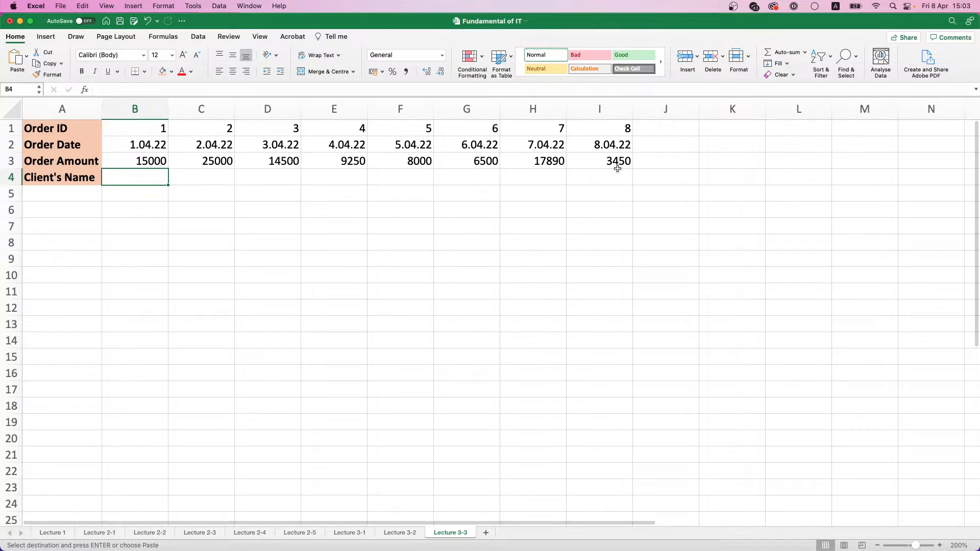
pyautogui.rightClick(146, 177)
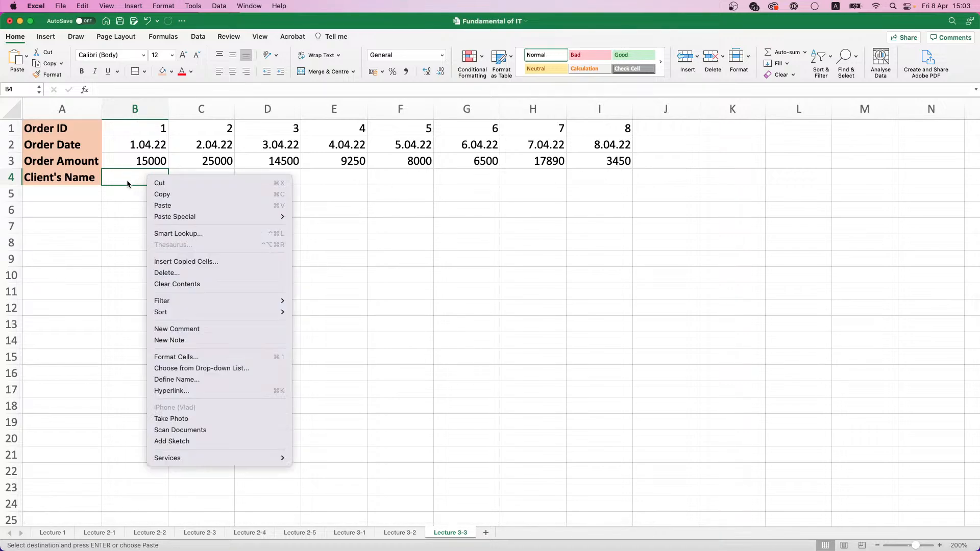
pyautogui.moveTo(180, 219)
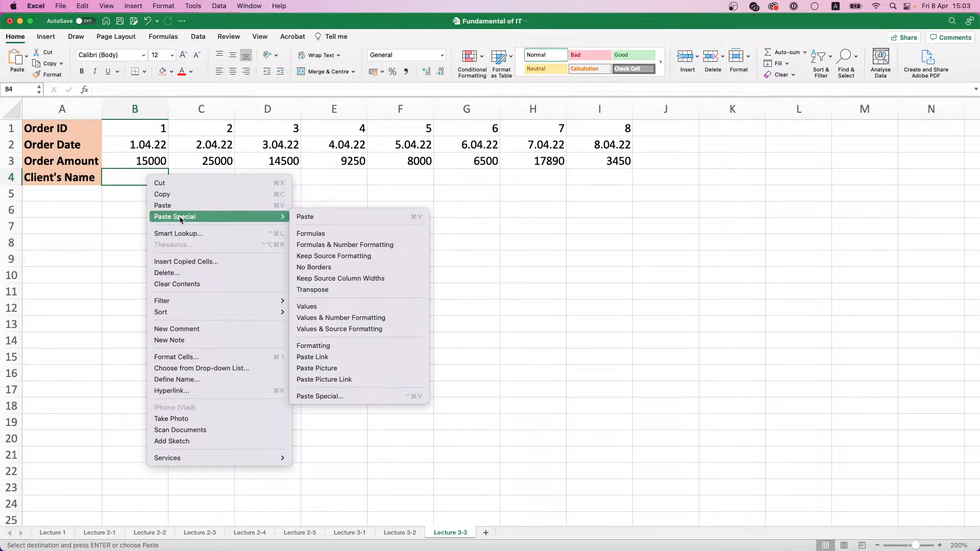
pyautogui.click(332, 290)
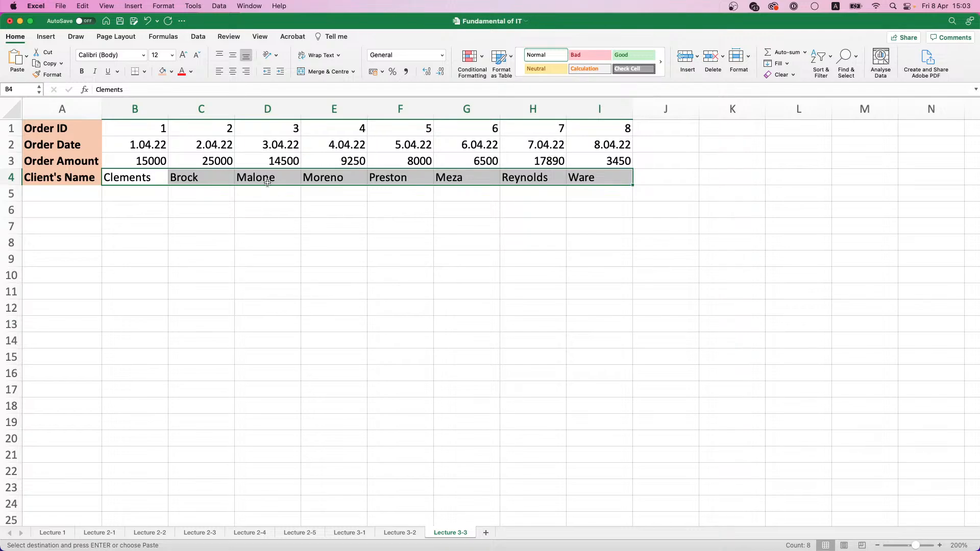
pyautogui.click(316, 202)
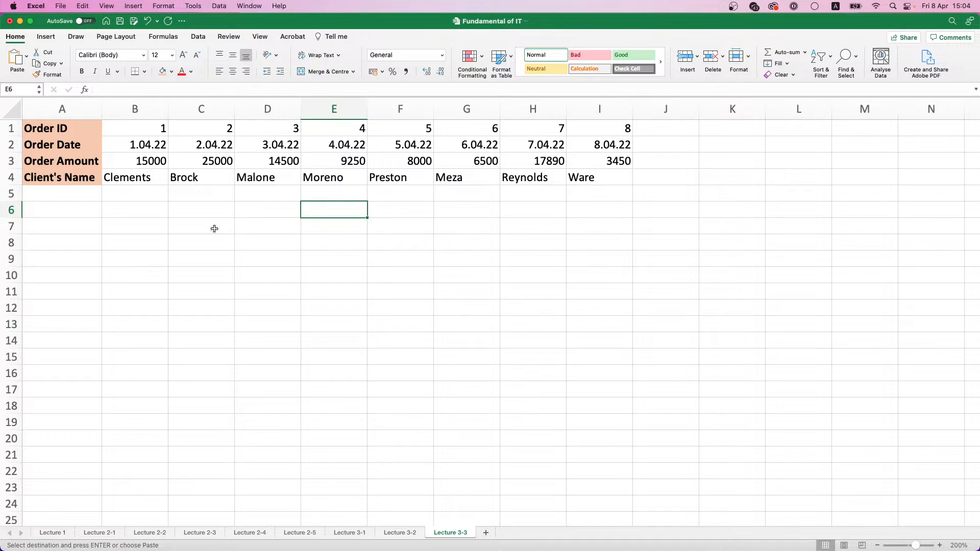
# Enter the headers Order ID in A7 and Client' Name in B7
pyautogui.click(94, 226)
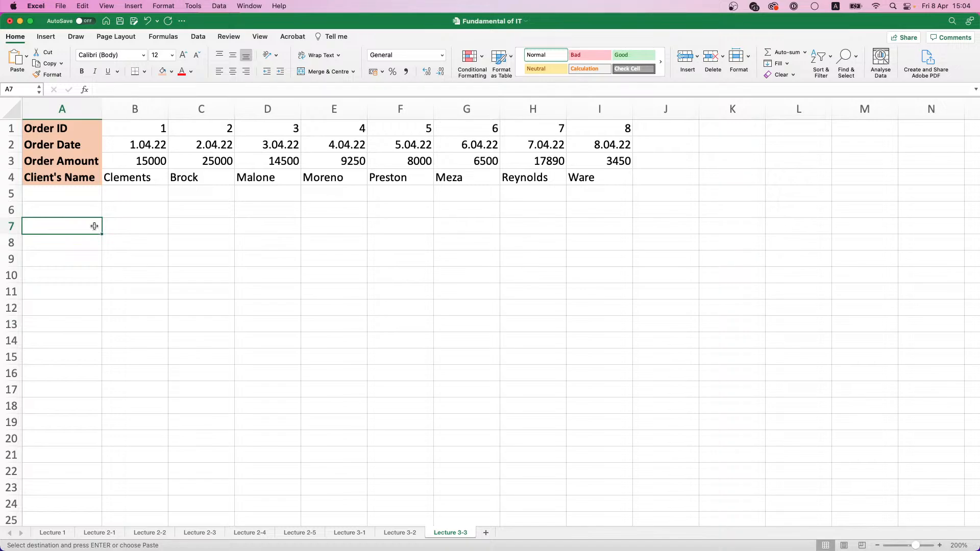
pyautogui.write('Order ')
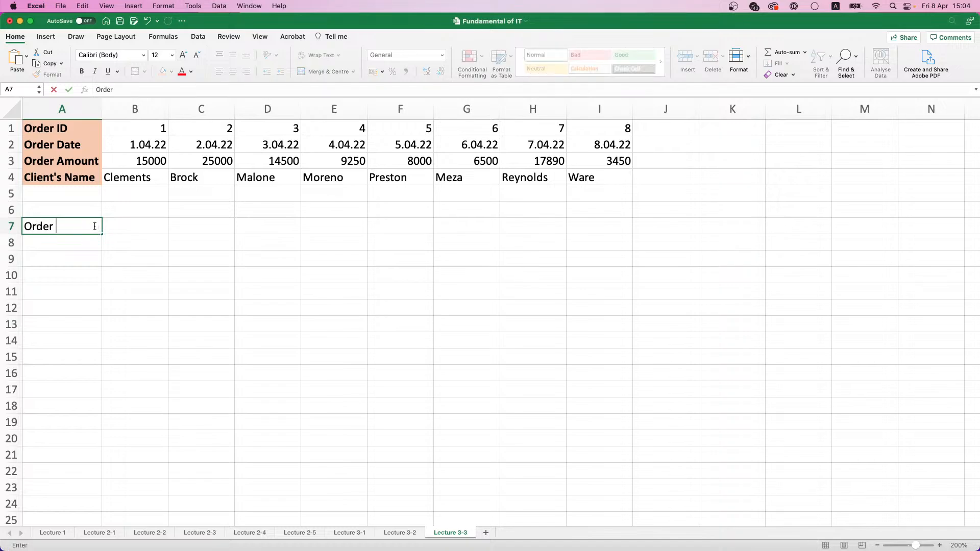
pyautogui.write('ID')
pyautogui.press('Tab')
pyautogui.write('Cl')
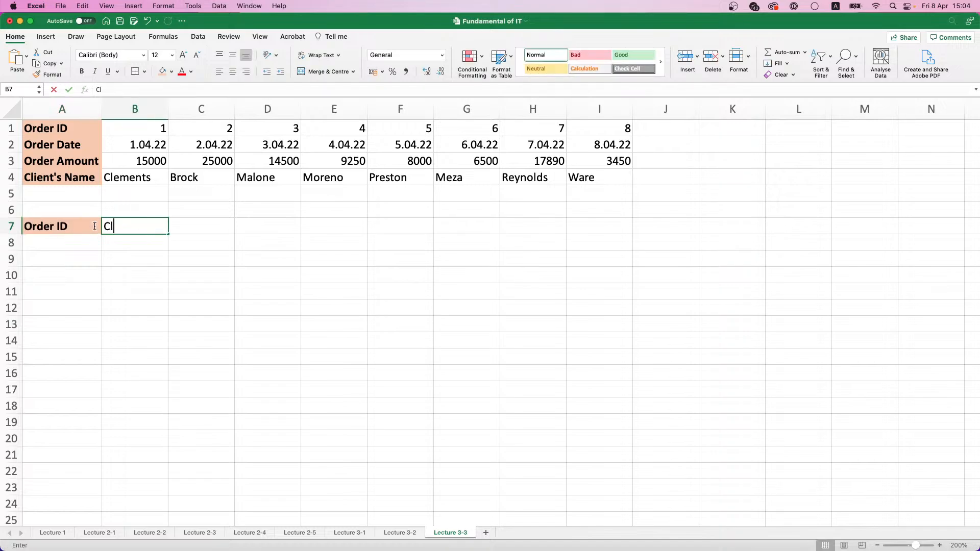
pyautogui.write("ient' ")
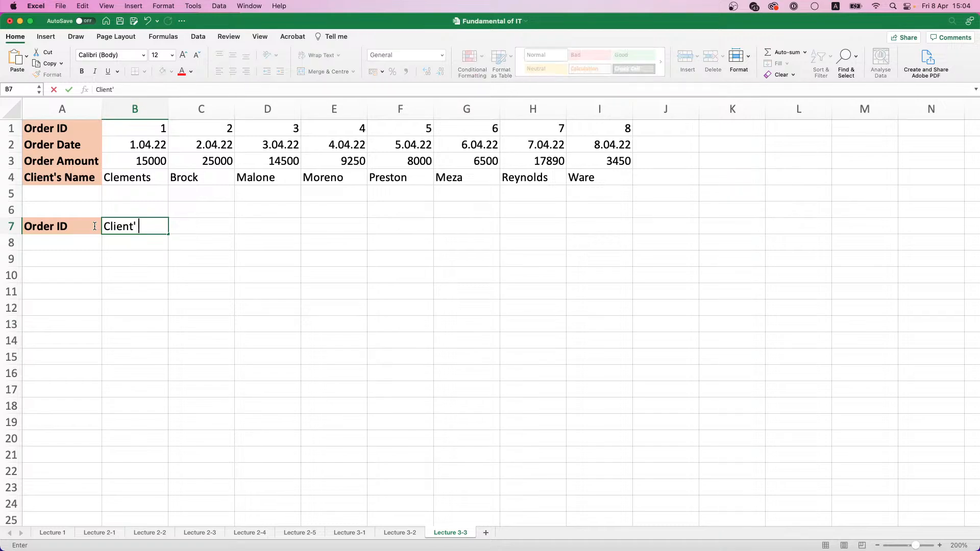
pyautogui.write('Name')
pyautogui.press('Return')
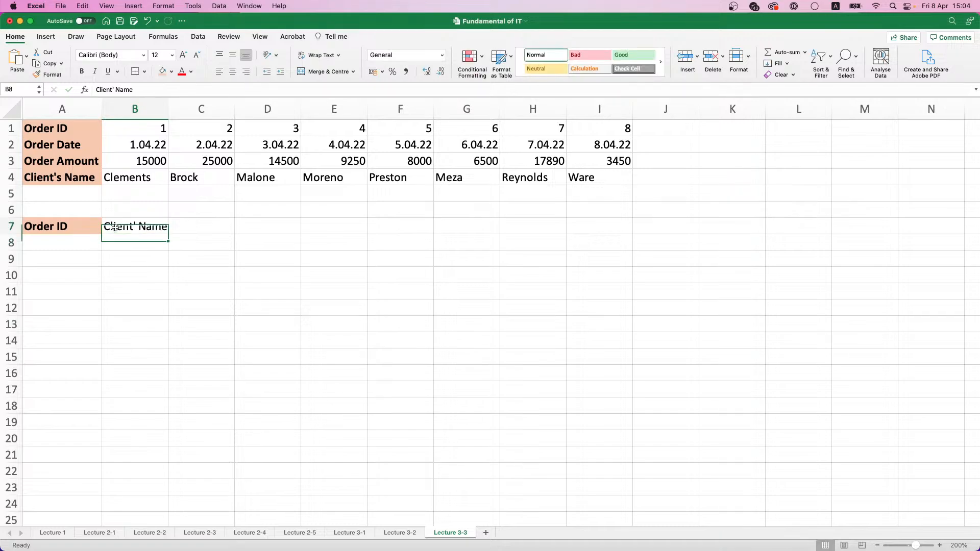
# Format the header in B7 as bold with the light orange fill, and widen column B to fit it
pyautogui.click(115, 228)
pyautogui.click(166, 71)
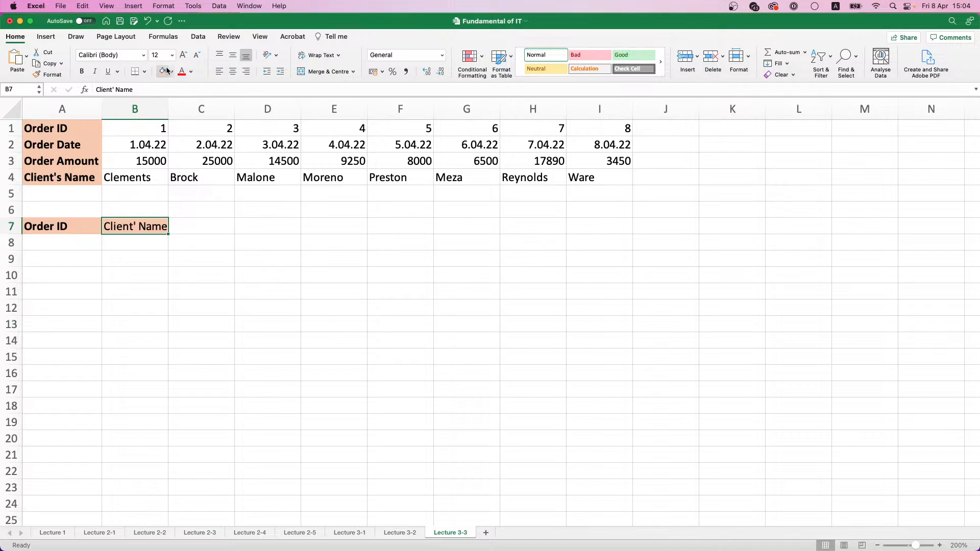
pyautogui.press('super+b')
pyautogui.moveTo(168, 109); pyautogui.dragTo(175, 109)
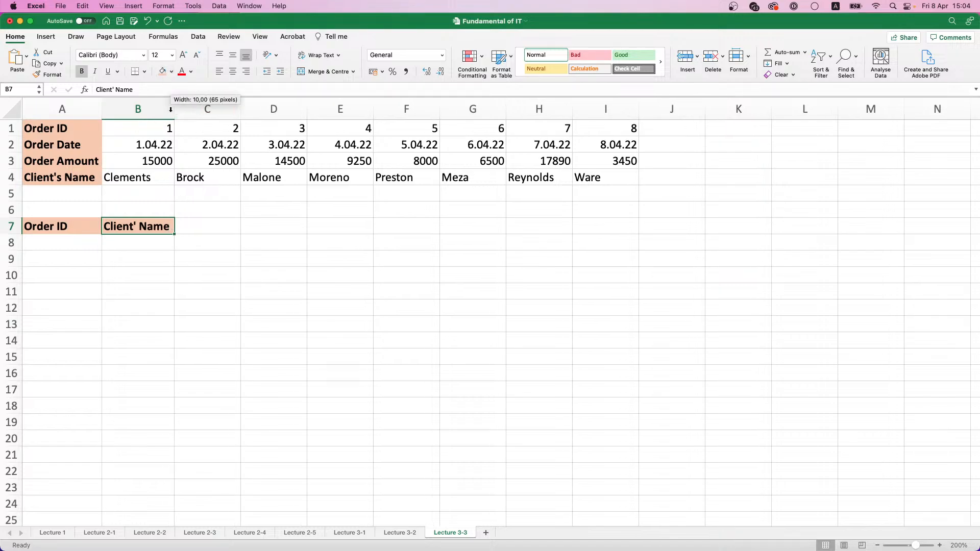
# Enter the order IDs 3, 1, 6, 5 and 2 in A8:A12
pyautogui.click(91, 246)
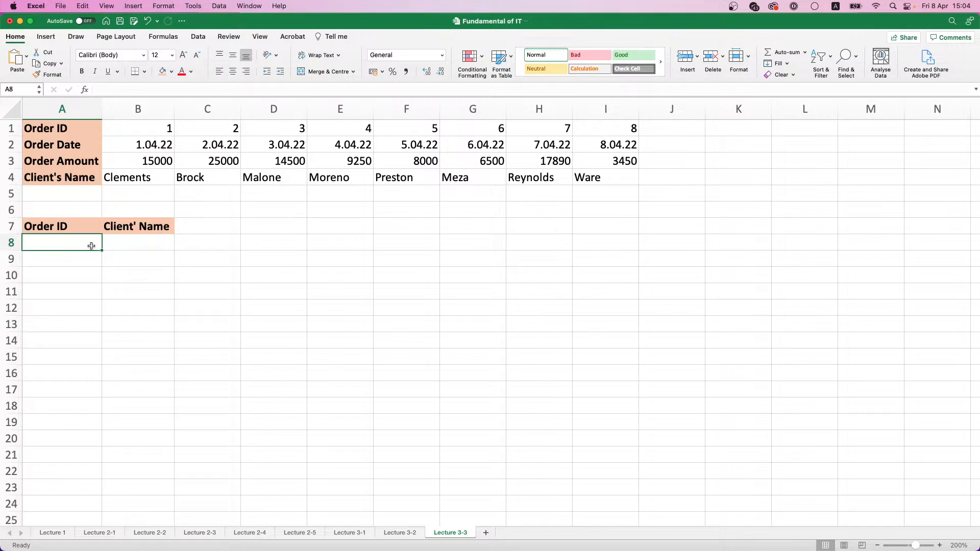
pyautogui.write('3')
pyautogui.press('Return')
pyautogui.write('1')
pyautogui.press('Return')
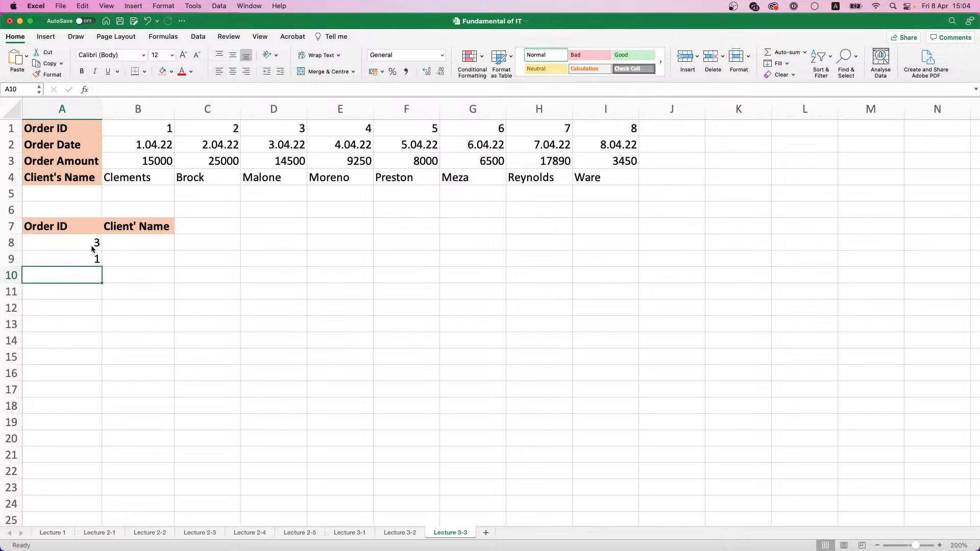
pyautogui.write('6')
pyautogui.press('Return')
pyautogui.write('5')
pyautogui.press('Return')
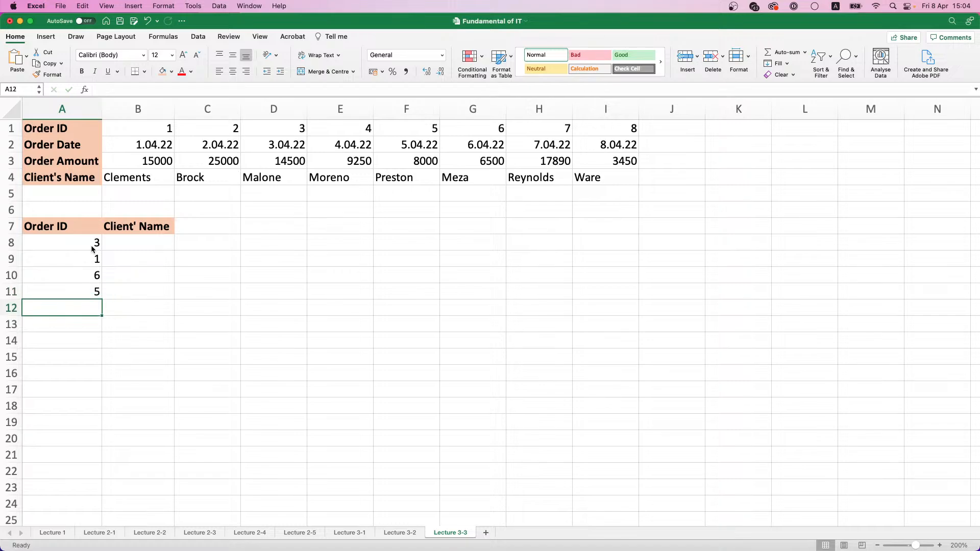
pyautogui.write('2')
pyautogui.press('Return')
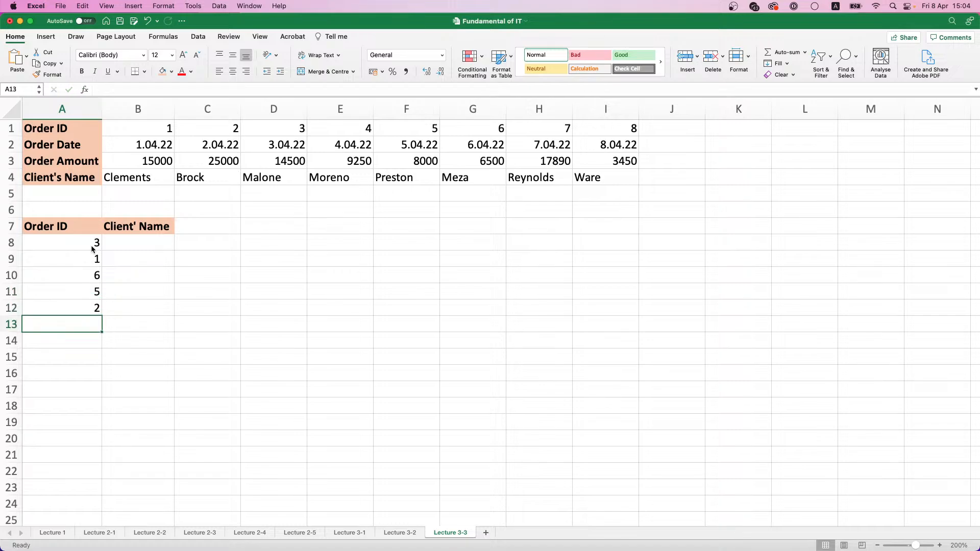
# Start an HLOOKUP formula in B8 with the Formula Builder and undock the builder over the sheet
pyautogui.click(156, 239)
pyautogui.write('=')
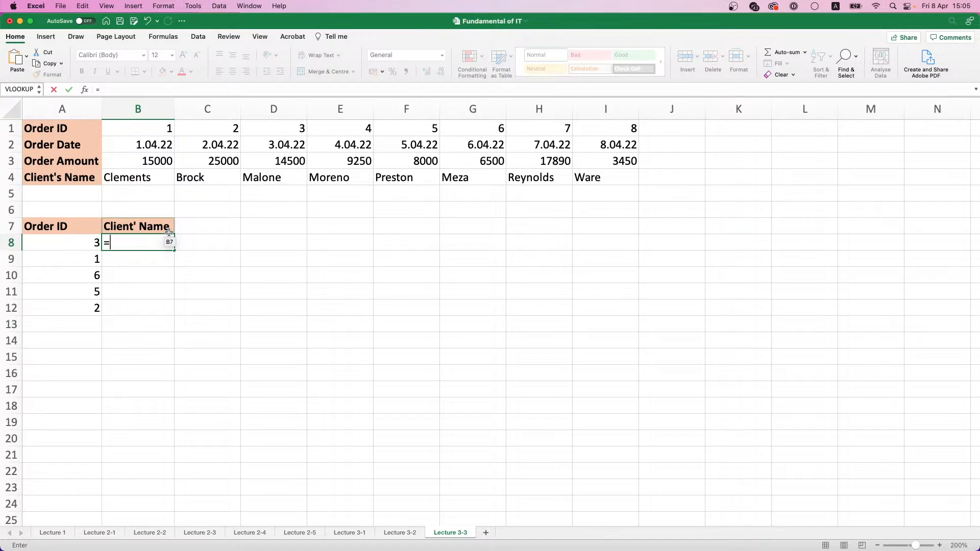
pyautogui.click(98, 89)
pyautogui.click(85, 90)
pyautogui.click(857, 122)
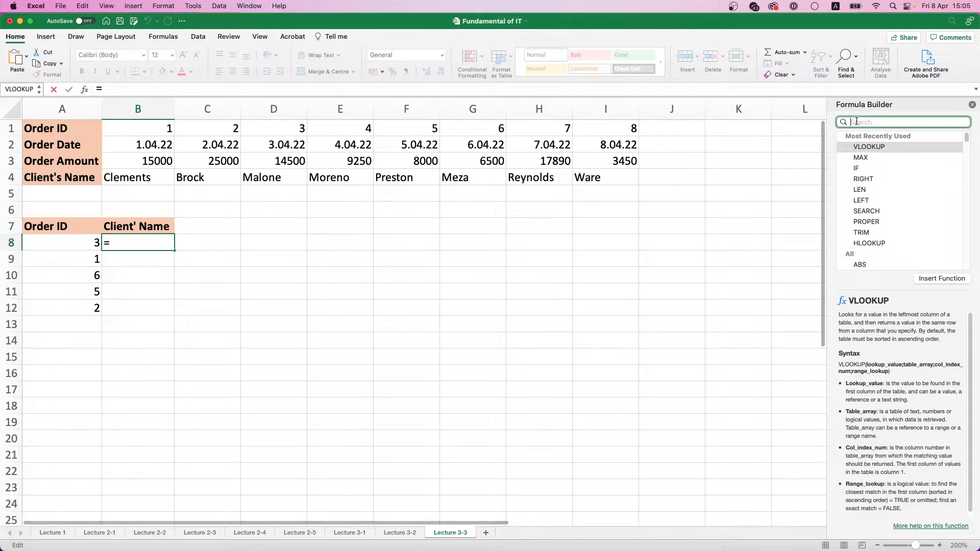
pyautogui.write('h')
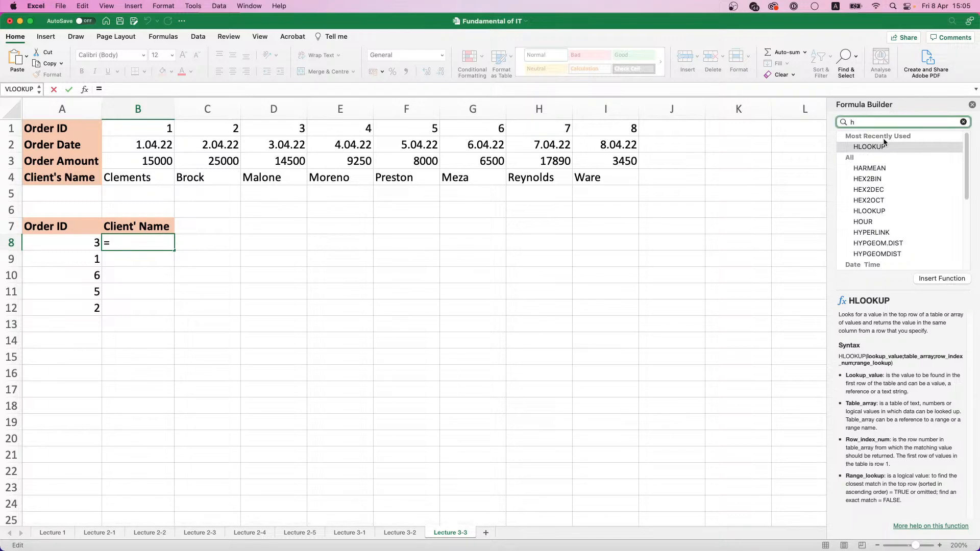
pyautogui.doubleClick(870, 147)
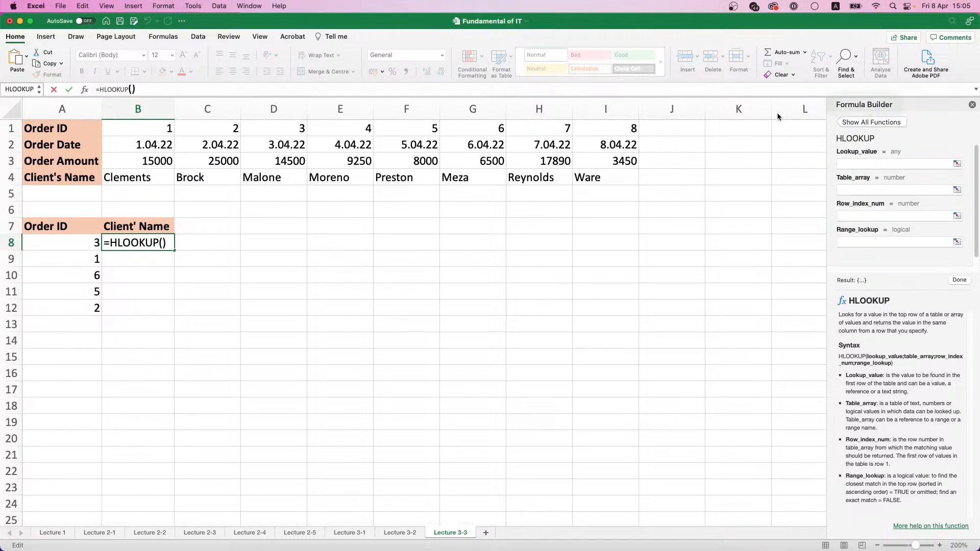
pyautogui.moveTo(883, 108); pyautogui.dragTo(404, 186)
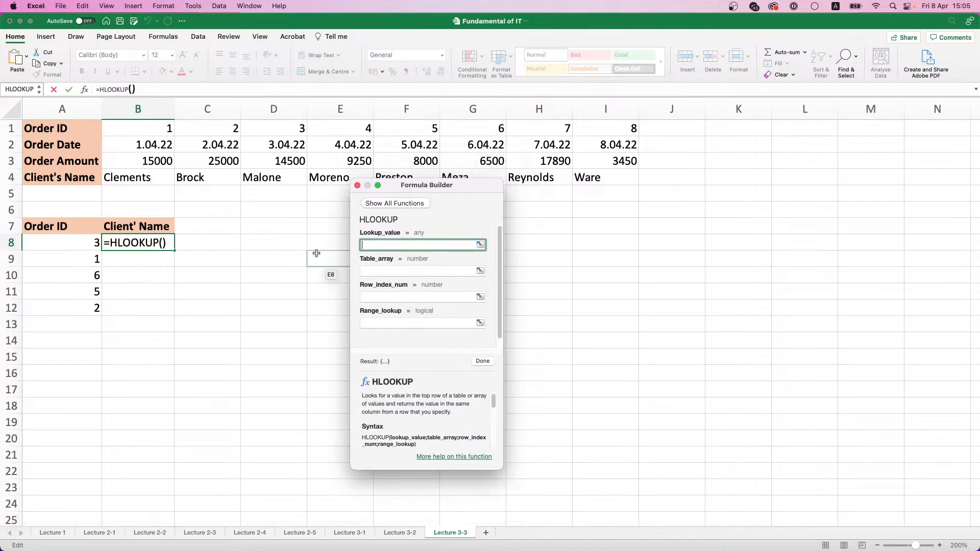
# Complete the HLOOKUP in B8 with lookup value A8, table A1:I4, row index 4 and range lookup 0, and fill it down to B12
pyautogui.click(82, 243)
pyautogui.click(380, 272)
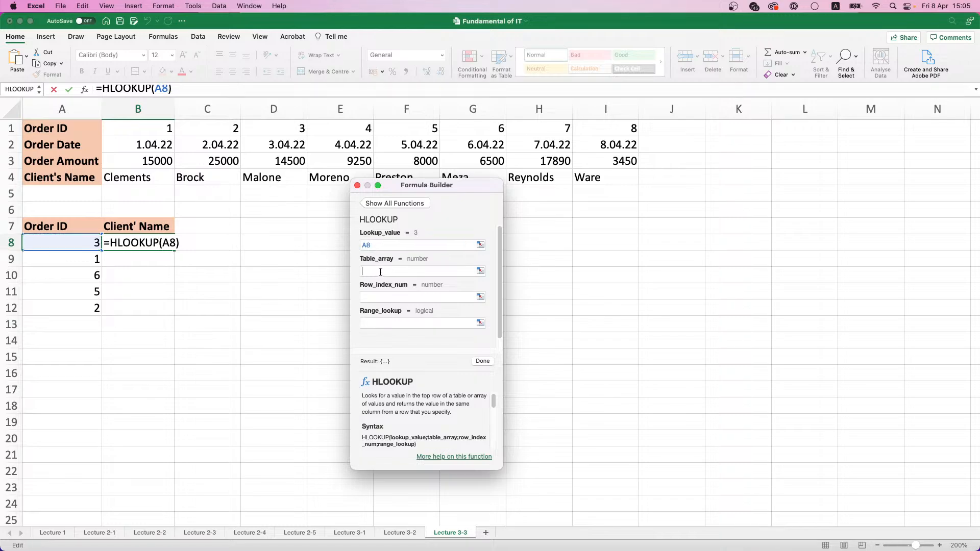
pyautogui.click(47, 128)
pyautogui.moveTo(47, 128); pyautogui.dragTo(596, 178)
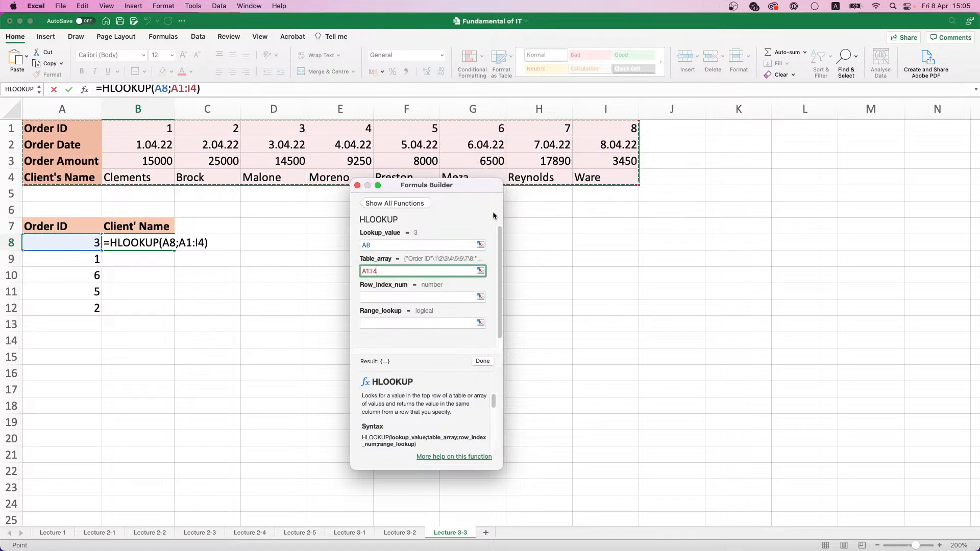
pyautogui.click(413, 296)
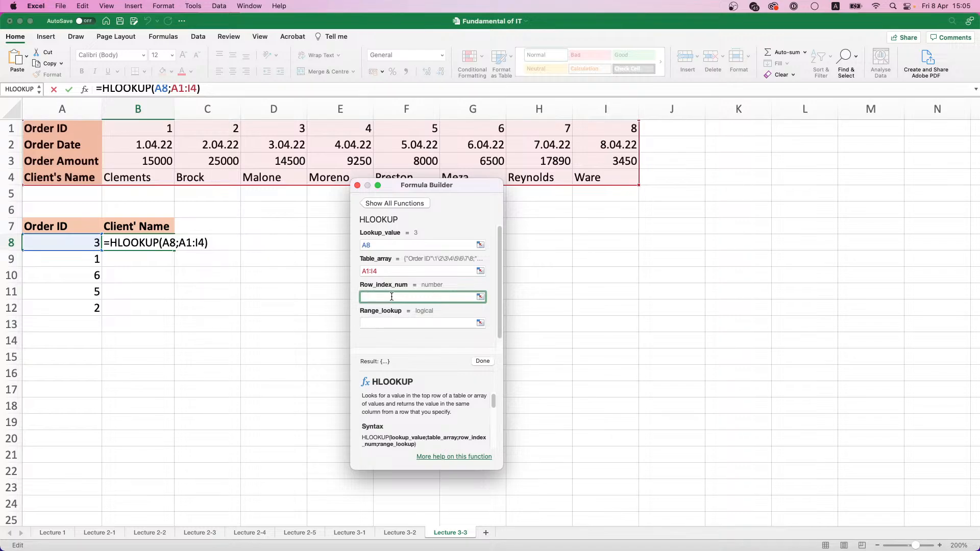
pyautogui.write('4')
pyautogui.click(399, 324)
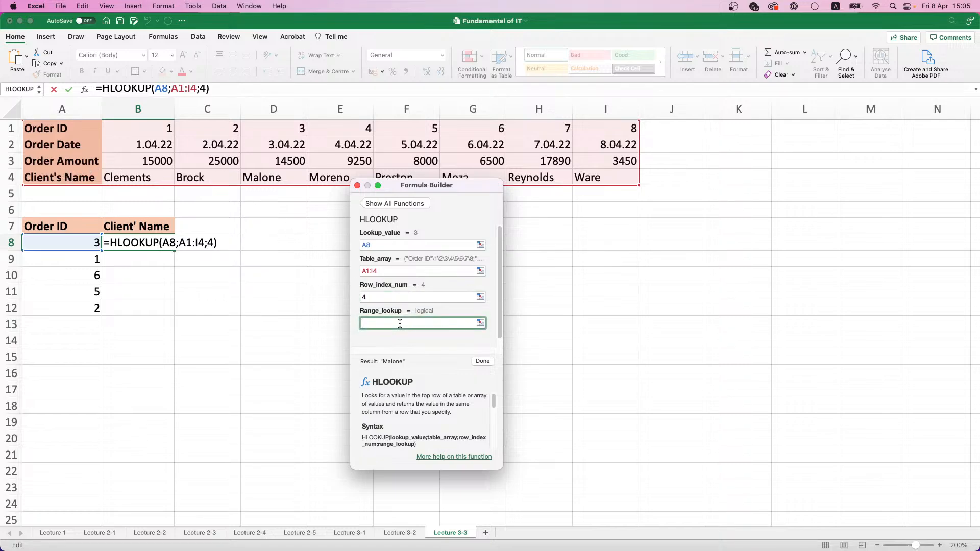
pyautogui.write('0')
pyautogui.press('Return')
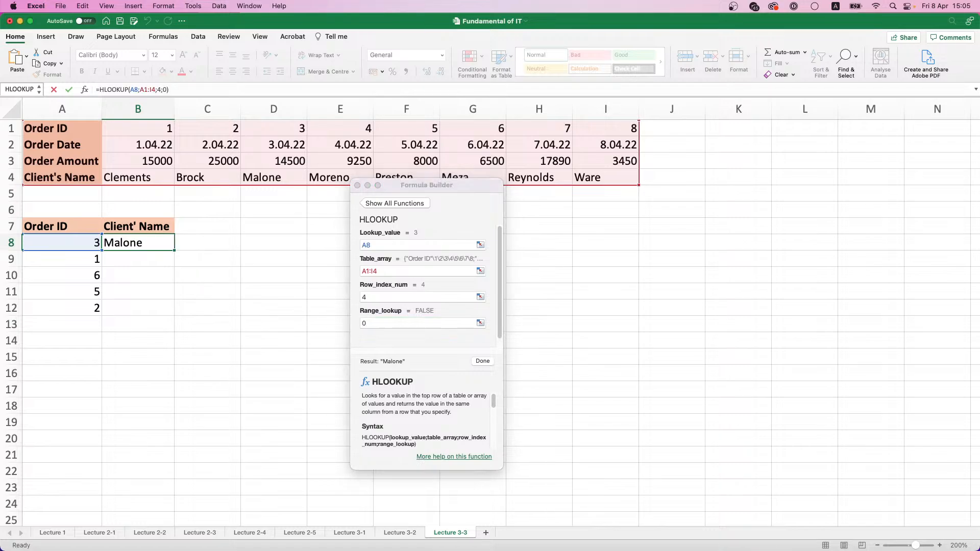
pyautogui.doubleClick(175, 251)
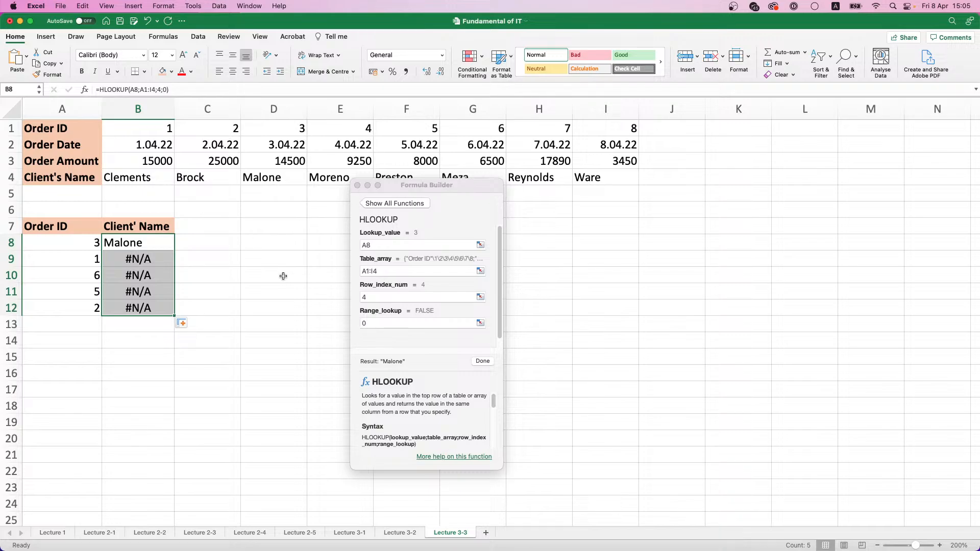
# Make the table array of the HLOOKUP in B8 absolute as $A$1:$I$4
pyautogui.click(139, 246)
pyautogui.click(381, 272)
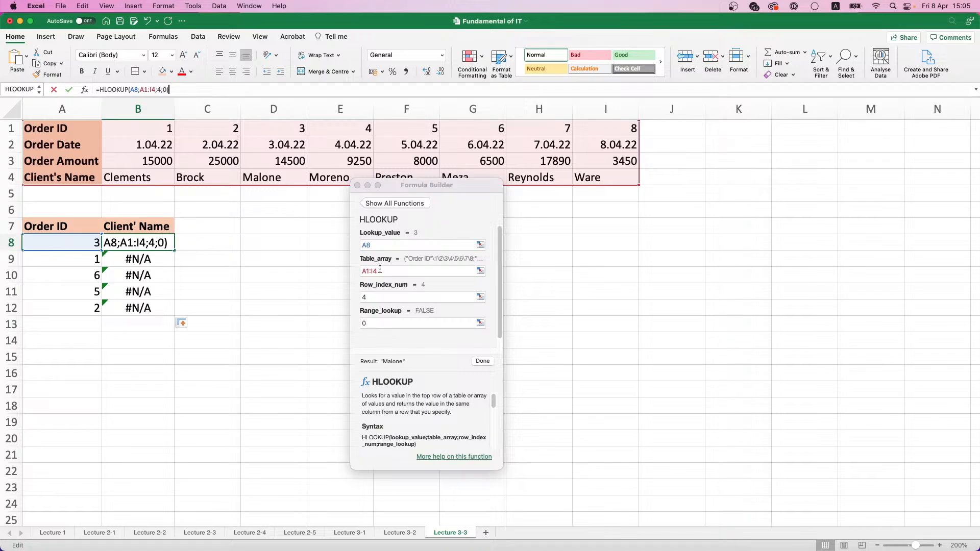
pyautogui.click(381, 272)
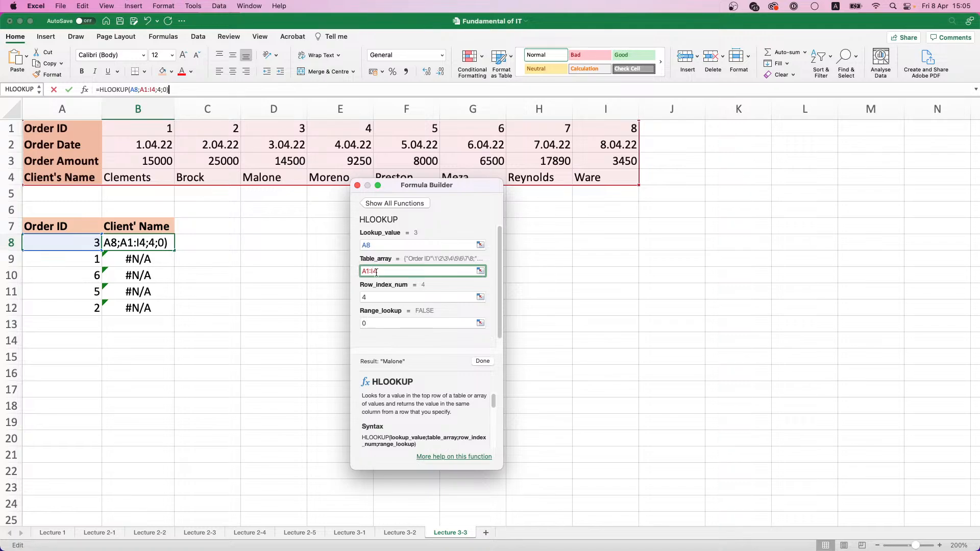
pyautogui.click(376, 272)
pyautogui.write('$')
pyautogui.click(373, 272)
pyautogui.write('$')
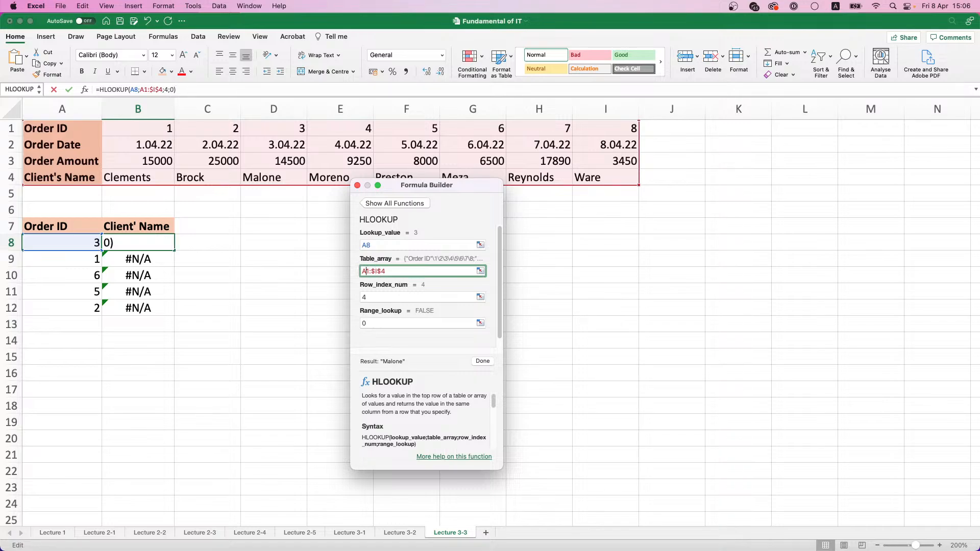
pyautogui.click(365, 272)
pyautogui.write('$')
pyautogui.click(362, 272)
pyautogui.write('$')
pyautogui.press('Return')
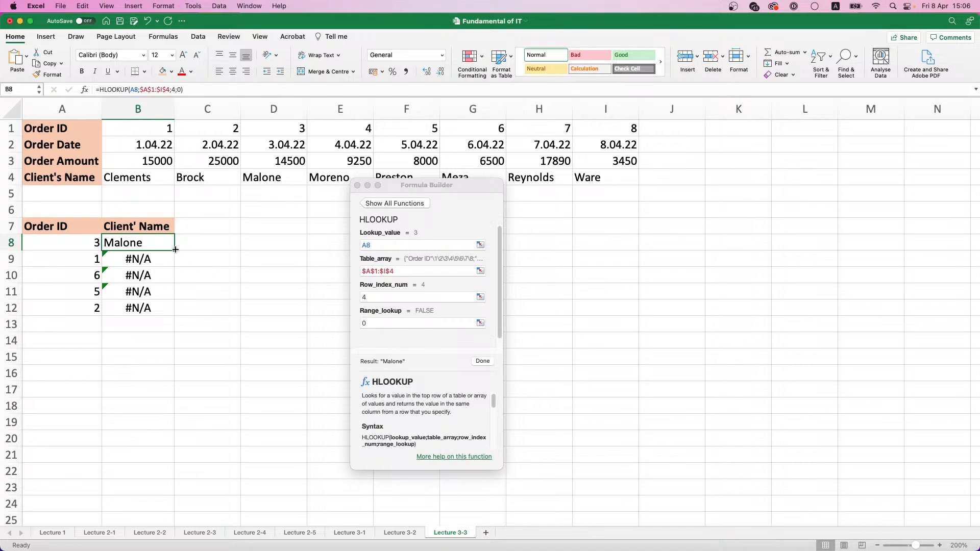
# Fill the corrected HLOOKUP formula from B8 down to B12 and close the Formula Builder
pyautogui.doubleClick(175, 249)
pyautogui.click(358, 185)
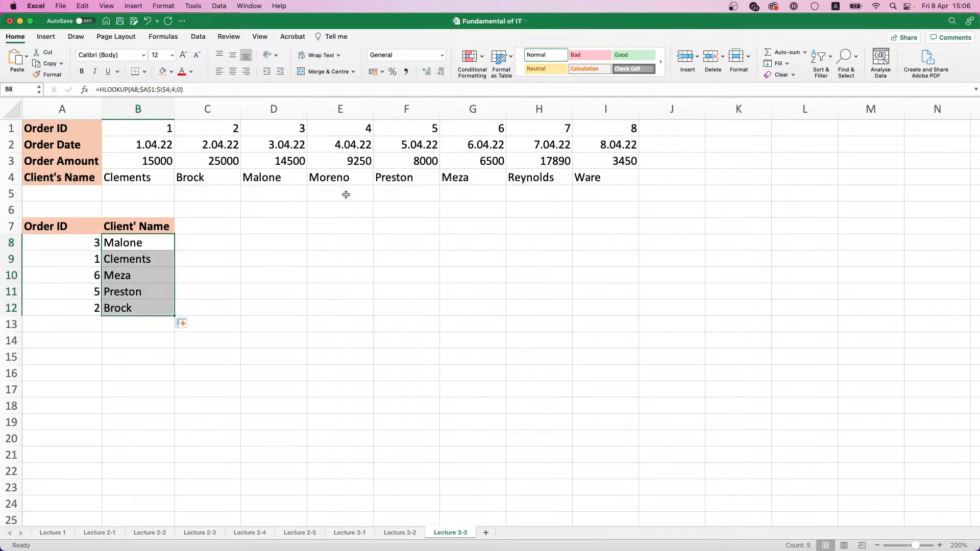
pyautogui.click(210, 271)
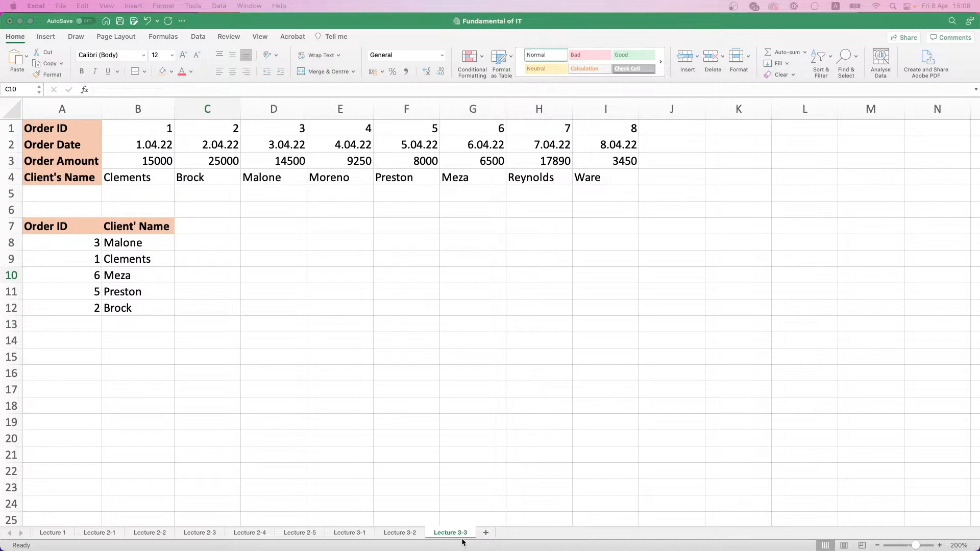
# Add a new sheet named Lecture 3-4 and set its zoom to 200%
pyautogui.click(444, 535)
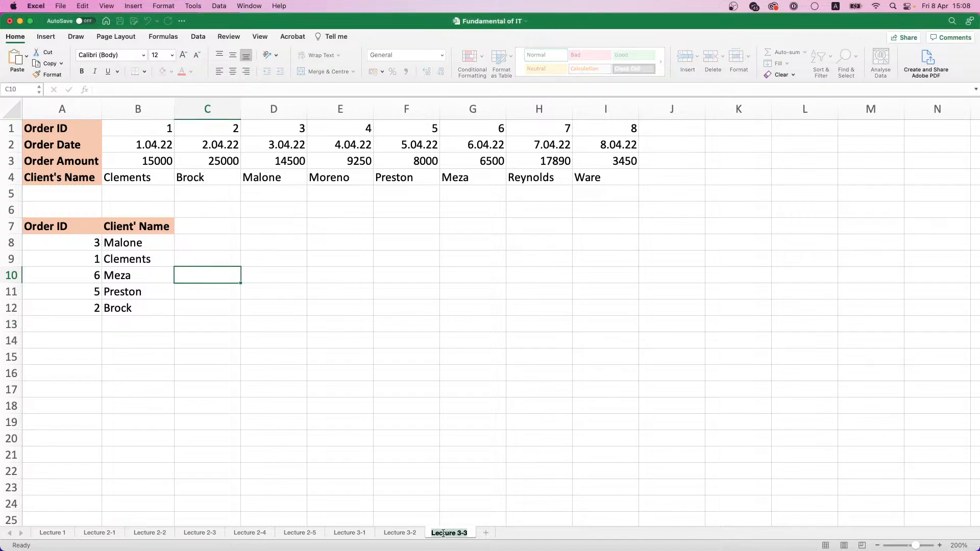
pyautogui.click(486, 533)
pyautogui.doubleClick(488, 534)
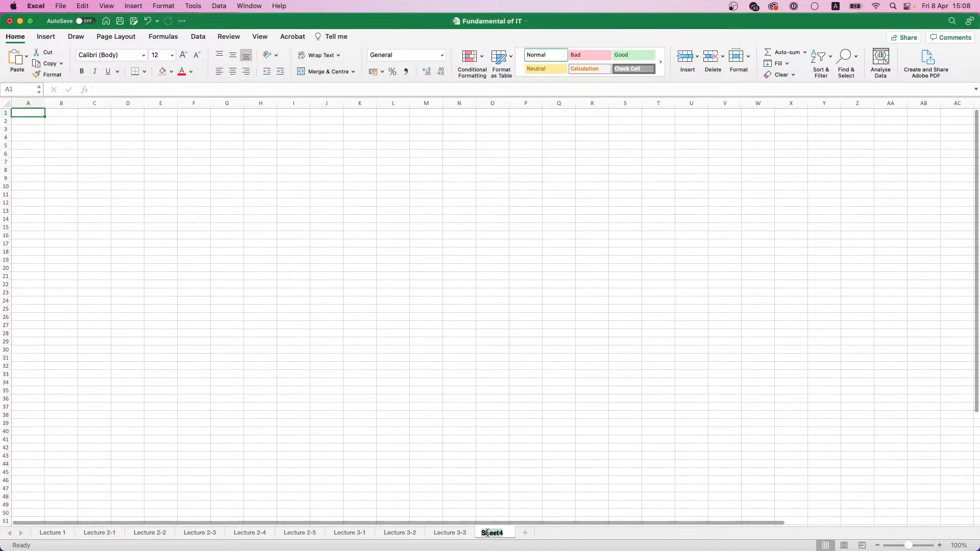
pyautogui.write('Lecture 3-4')
pyautogui.press('Return')
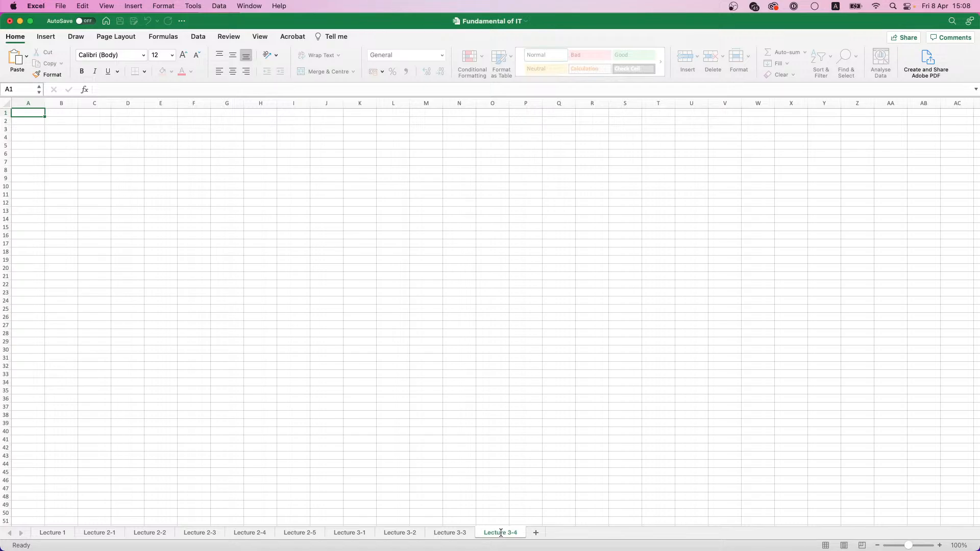
pyautogui.click(959, 546)
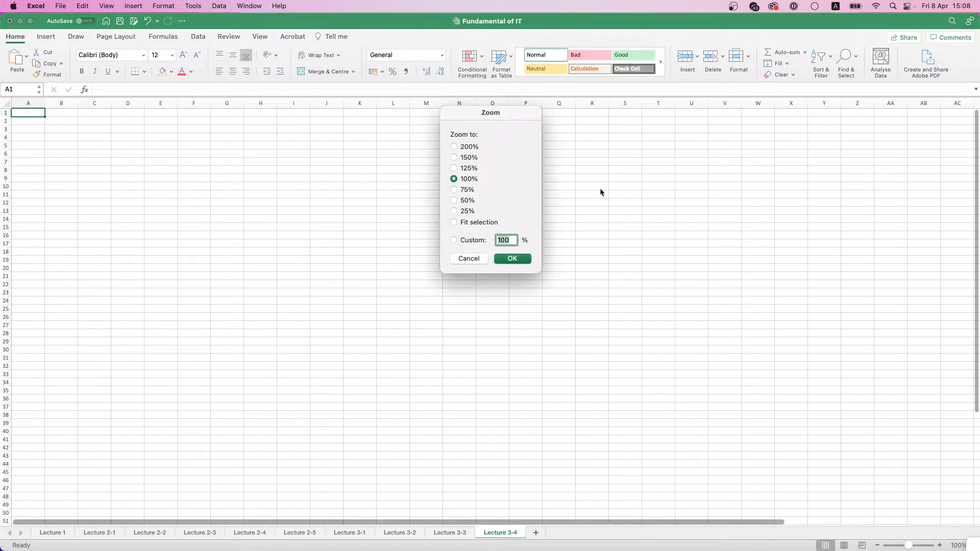
pyautogui.click(454, 147)
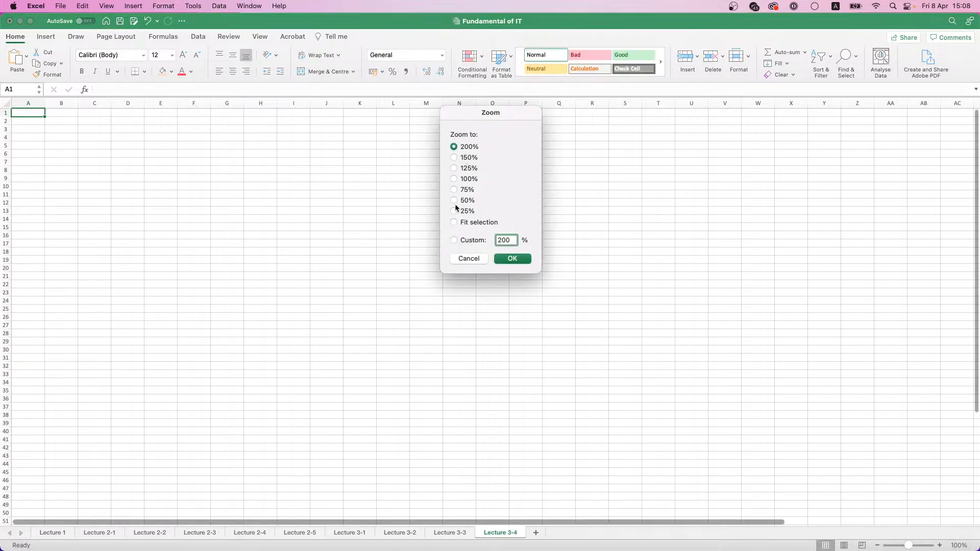
pyautogui.click(517, 260)
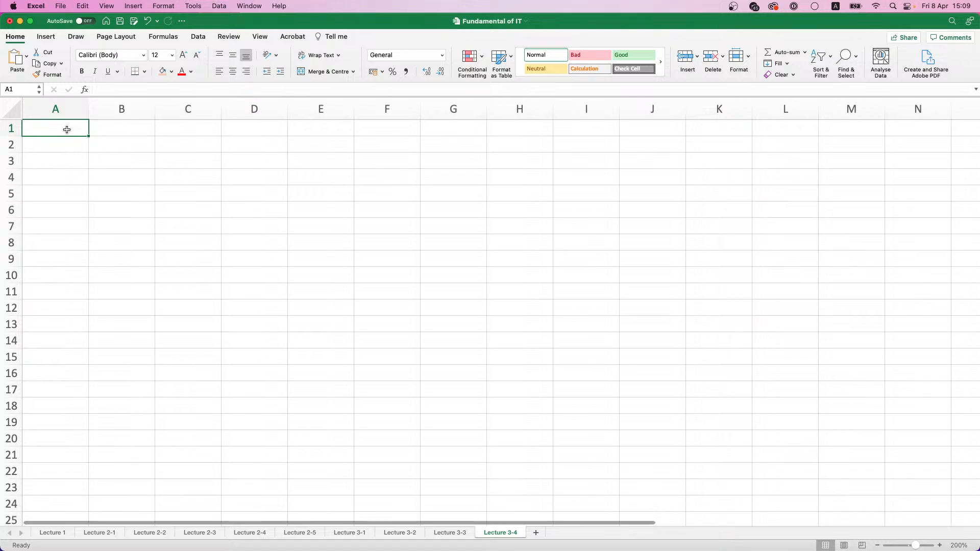
# Enter the headers Name, Hours of Work and Bonus in A1:C1
pyautogui.write('Name')
pyautogui.press('Return')
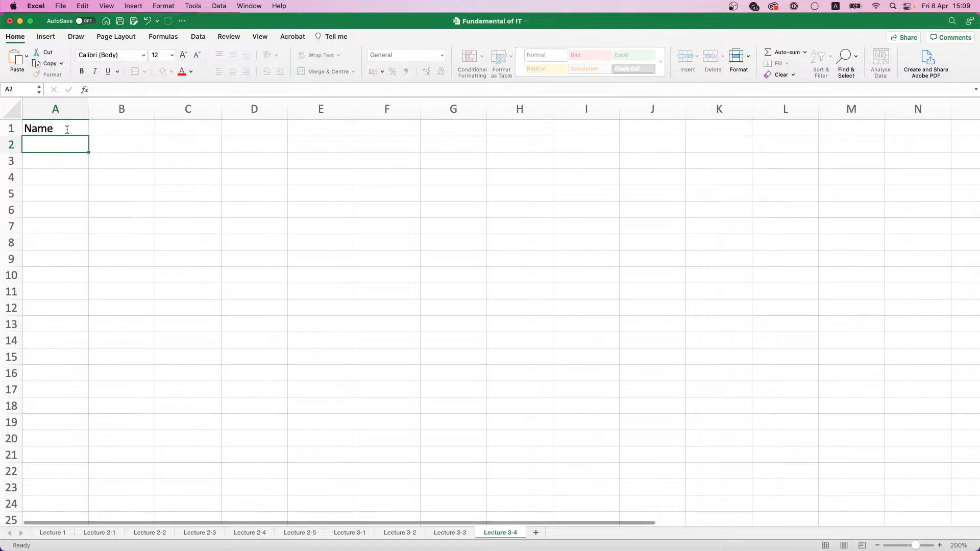
pyautogui.press('Up')
pyautogui.press('Right')
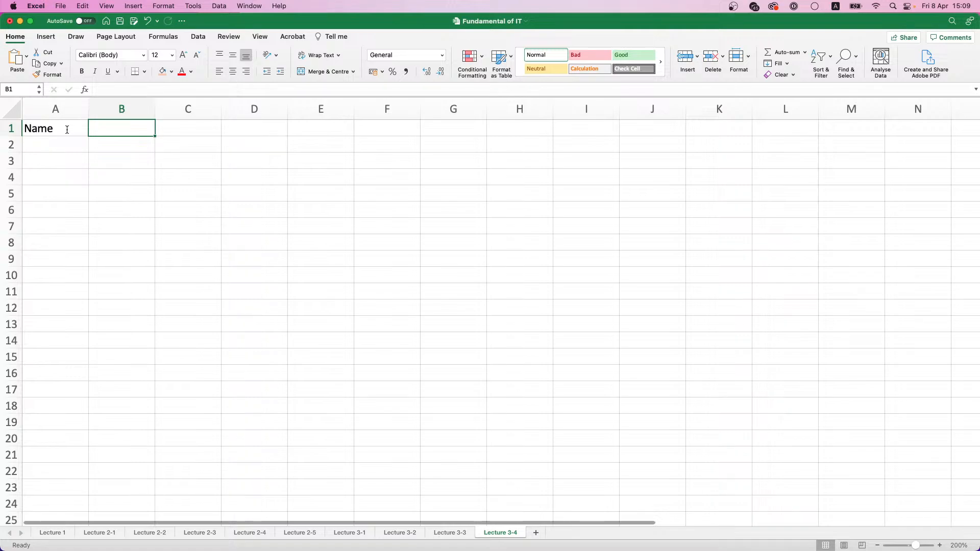
pyautogui.write('Hours of Work')
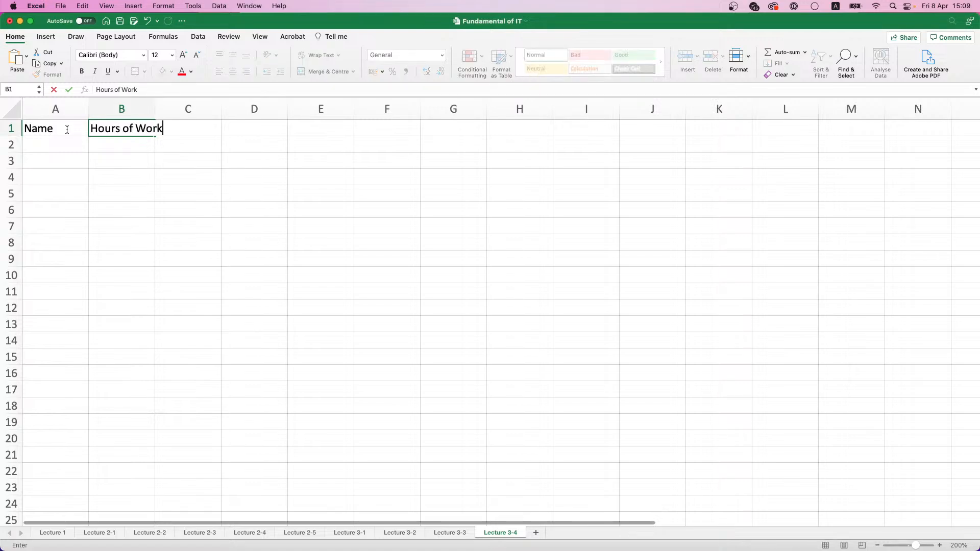
pyautogui.press('Tab')
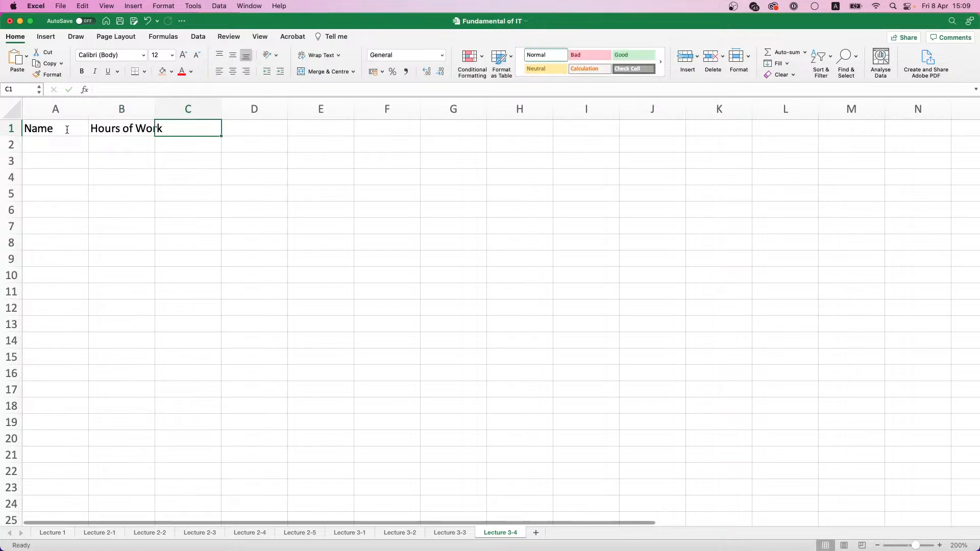
pyautogui.write('Bonus')
pyautogui.press('Return')
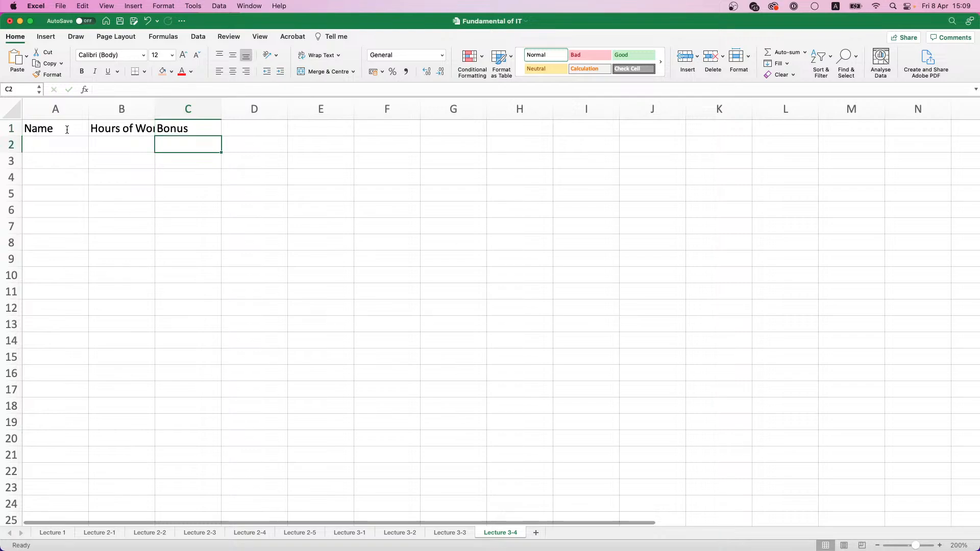
# Format the headers in A1:C1 as bold with a light orange fill, and widen column B to fit Hours of Work
pyautogui.moveTo(56, 123); pyautogui.dragTo(203, 126)
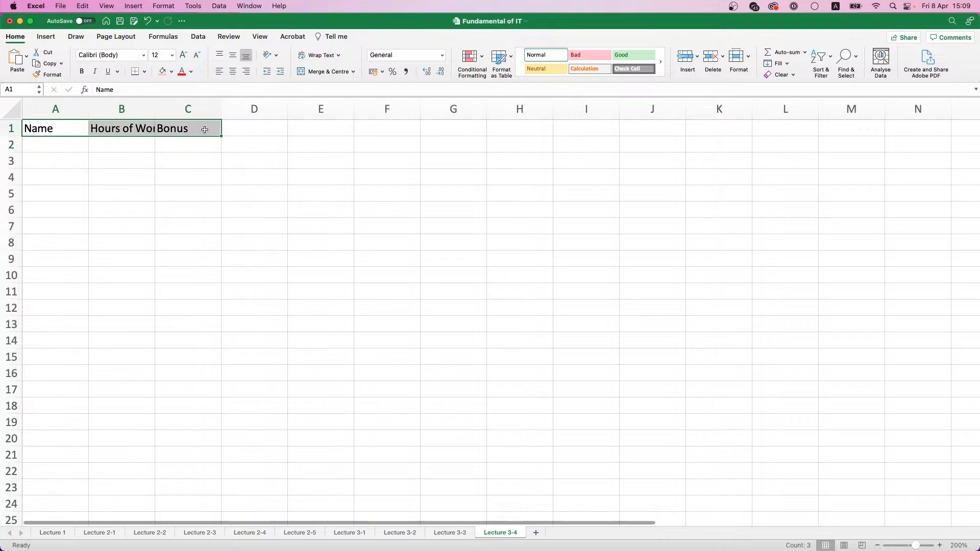
pyautogui.press('super+b')
pyautogui.click(171, 72)
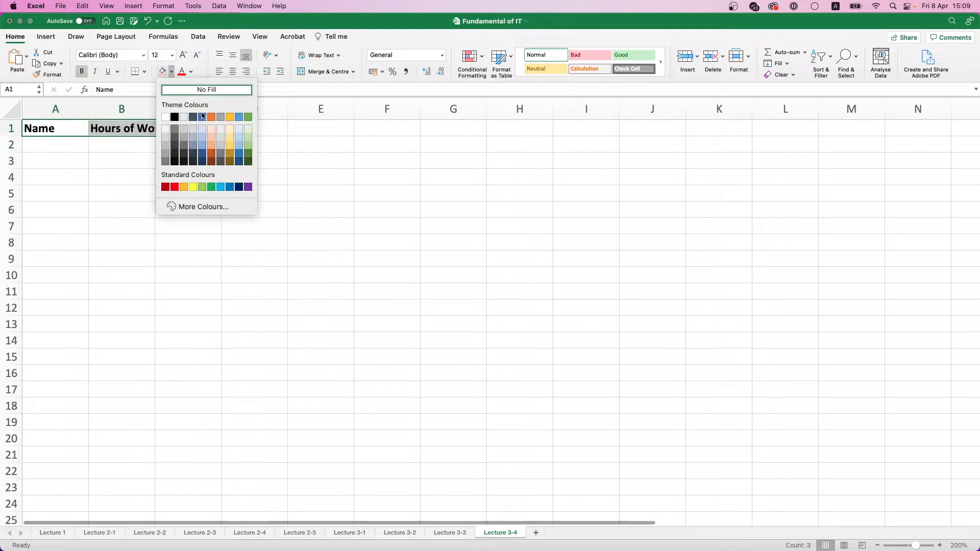
pyautogui.click(212, 140)
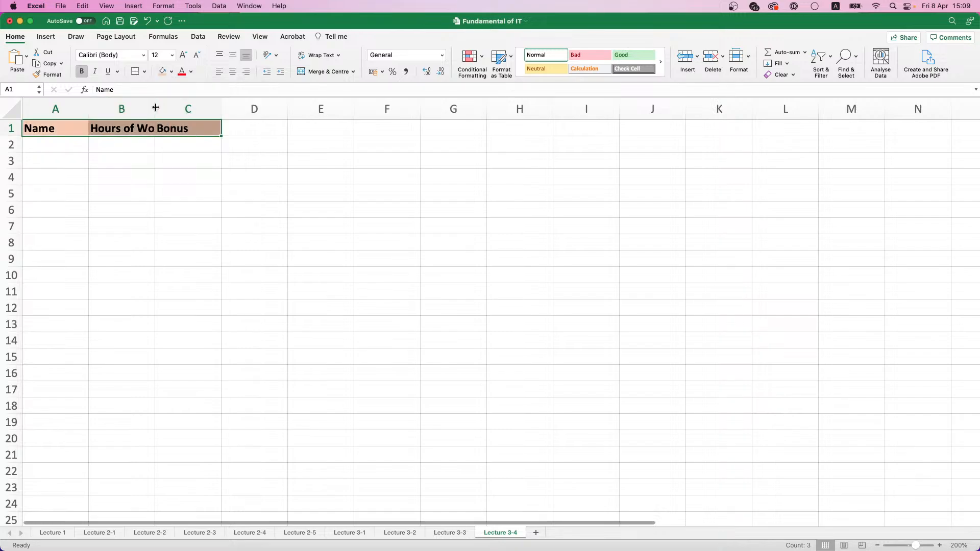
pyautogui.moveTo(155, 107); pyautogui.dragTo(169, 108)
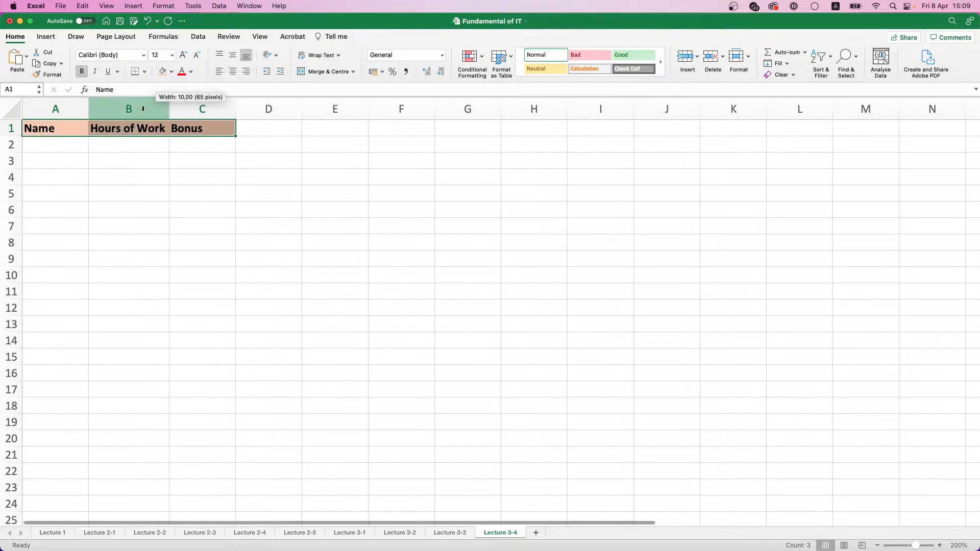
# Copy the full names in I2:I16 of the Lecture 2-5 sheet
pyautogui.click(345, 532)
pyautogui.click(301, 533)
pyautogui.click(624, 139)
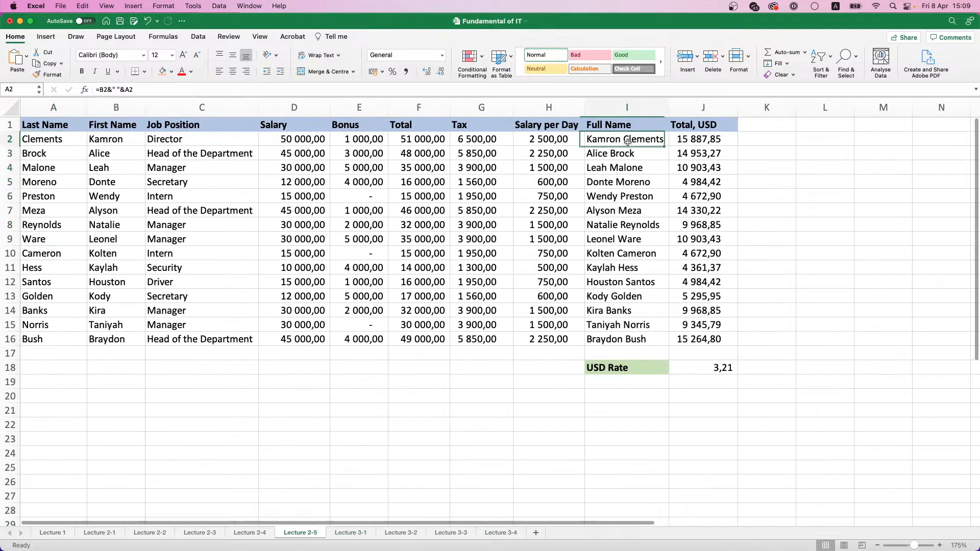
pyautogui.moveTo(624, 138); pyautogui.dragTo(642, 338)
pyautogui.press('super+c')
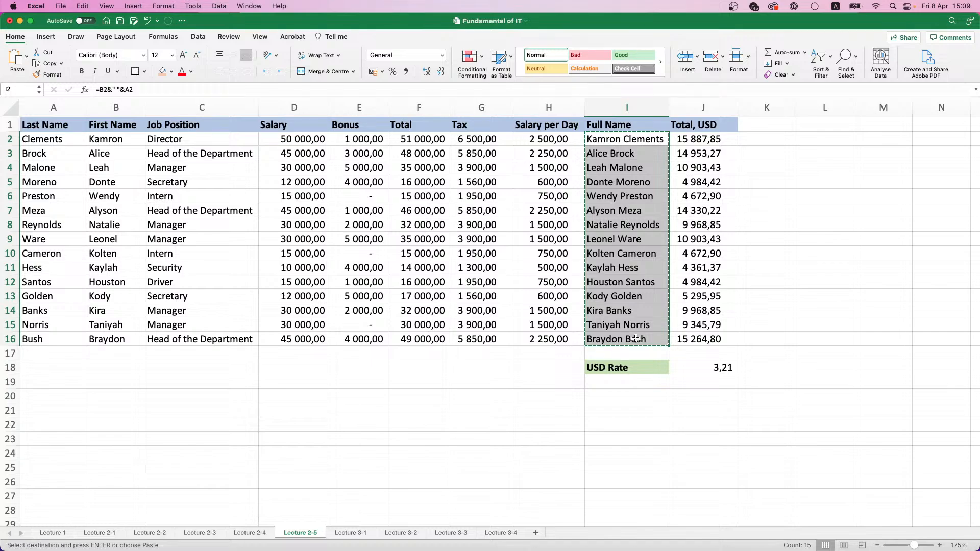
# Paste the copied names as values into A2:A16 of Lecture 3-4 and fit column A to them
pyautogui.click(500, 534)
pyautogui.click(42, 148)
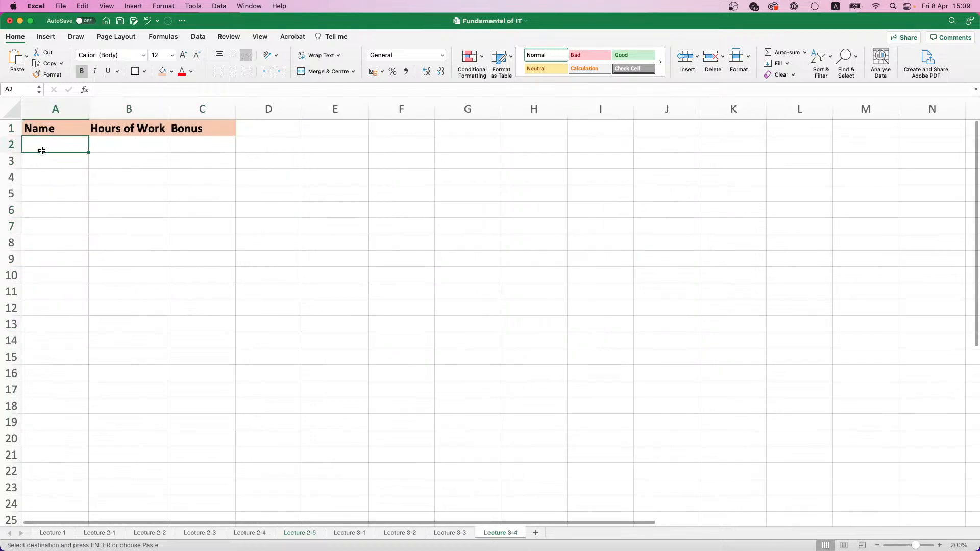
pyautogui.press('super+v')
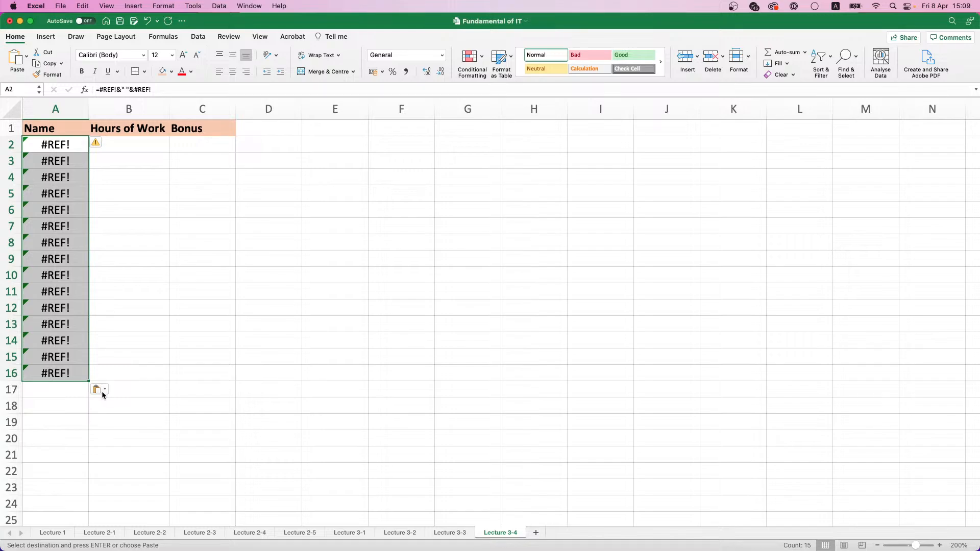
pyautogui.click(100, 390)
pyautogui.click(128, 438)
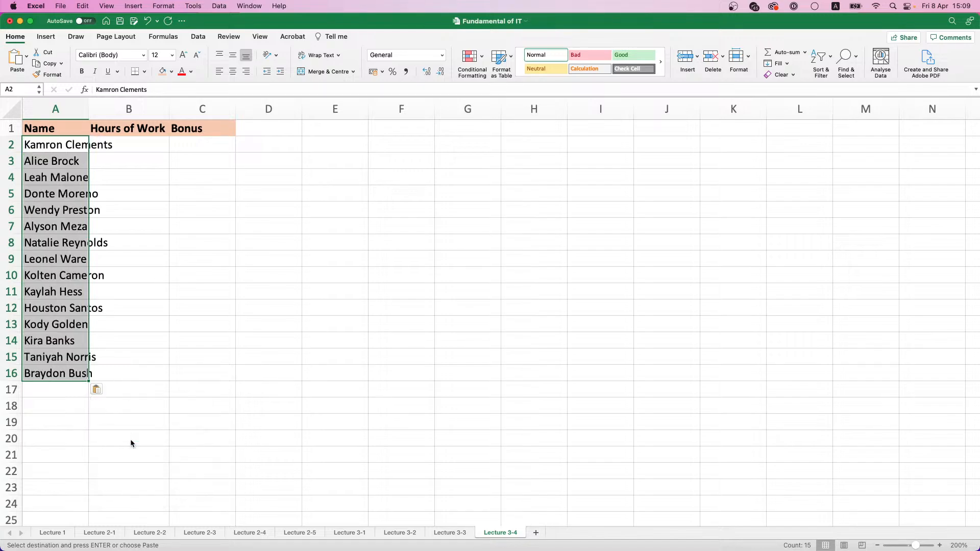
pyautogui.doubleClick(88, 108)
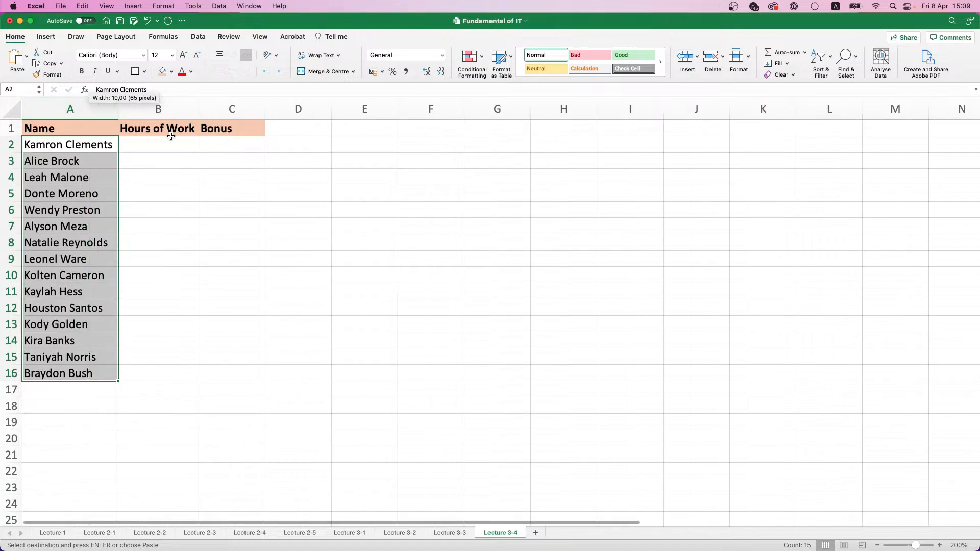
# Apply the light orange fill to the headers in A1:H1 and C20:D20 of the Lecture 3-1 sheet
pyautogui.click(401, 534)
pyautogui.click(439, 534)
pyautogui.click(357, 534)
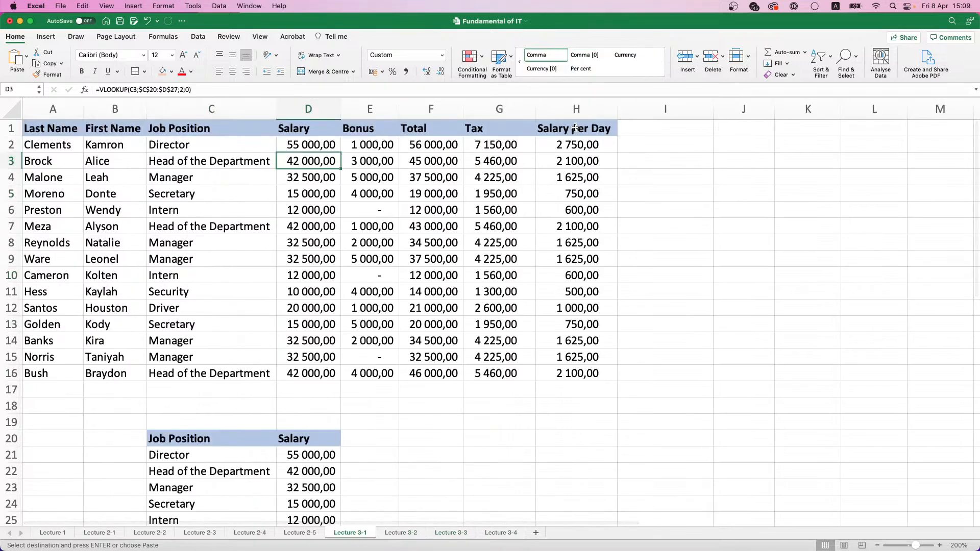
pyautogui.moveTo(572, 128); pyautogui.dragTo(58, 101)
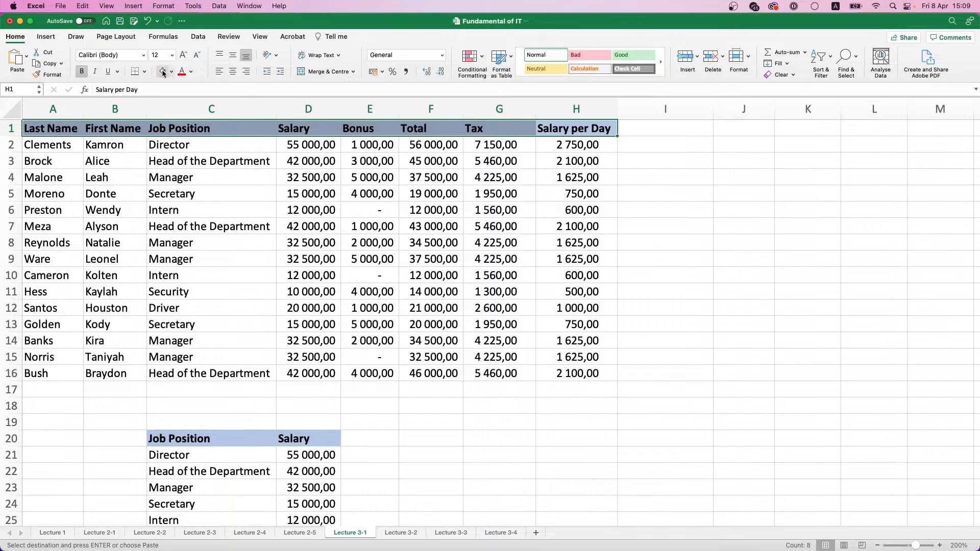
pyautogui.moveTo(313, 440); pyautogui.dragTo(235, 437)
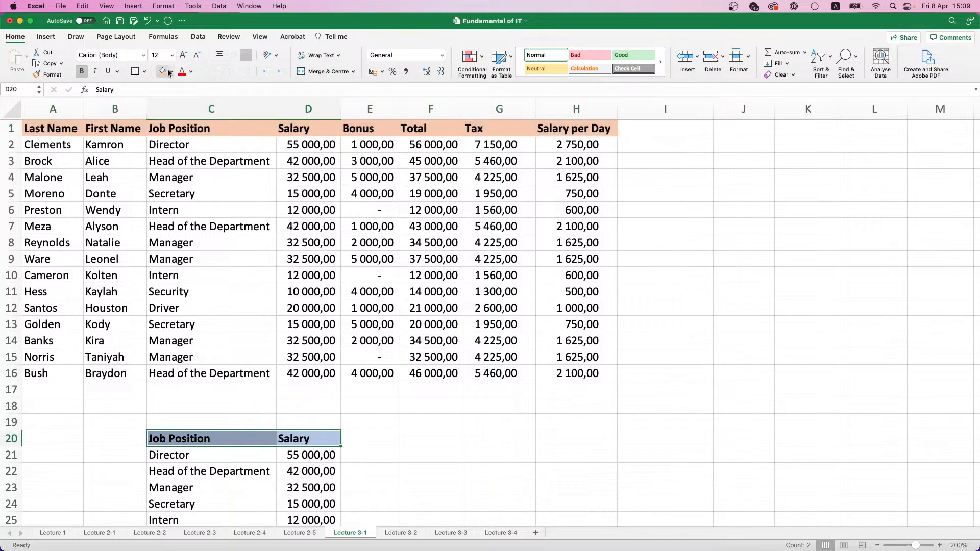
# Change the fill of the headers in A1:C1 and G1:I1 of the Lecture 1 sheet to light green
pyautogui.click(62, 532)
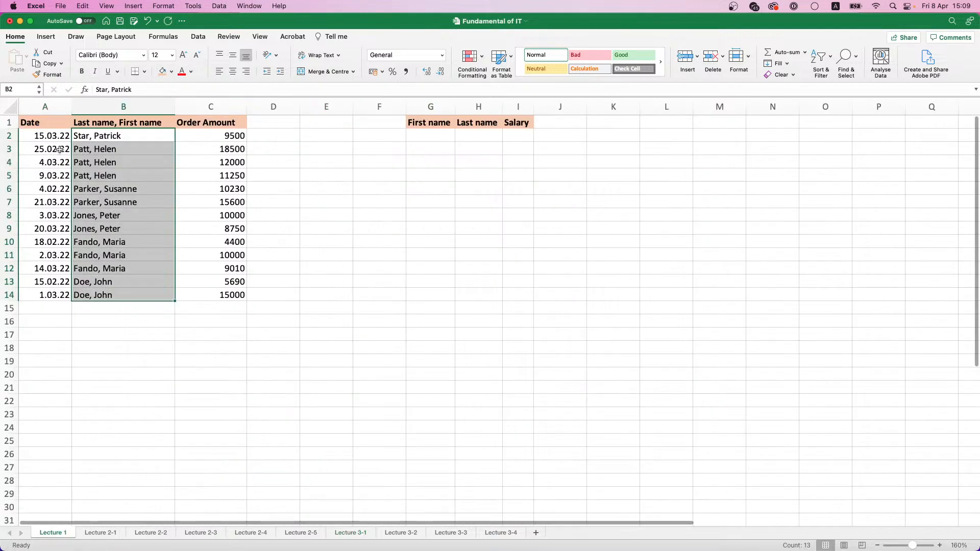
pyautogui.moveTo(35, 122); pyautogui.dragTo(180, 119)
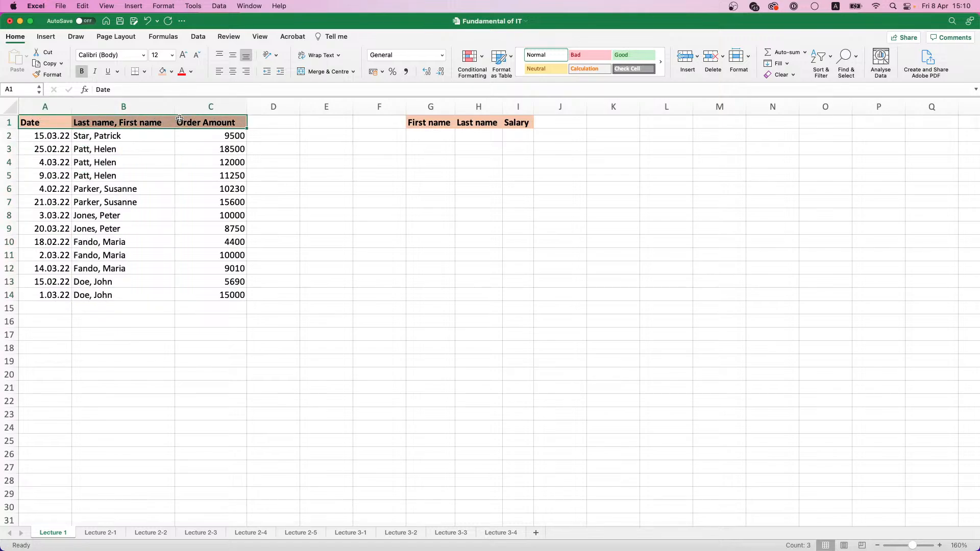
pyautogui.click(171, 72)
pyautogui.click(248, 138)
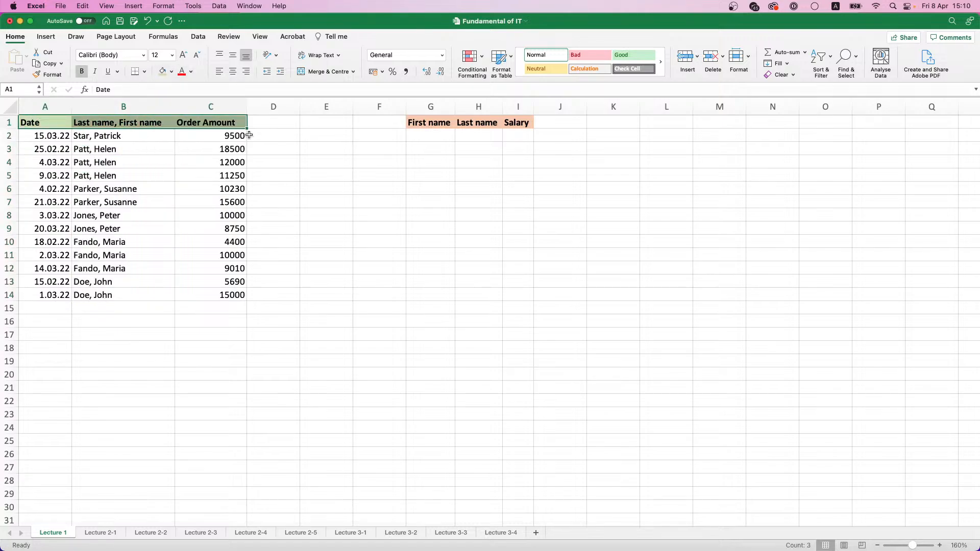
pyautogui.moveTo(411, 122); pyautogui.dragTo(517, 123)
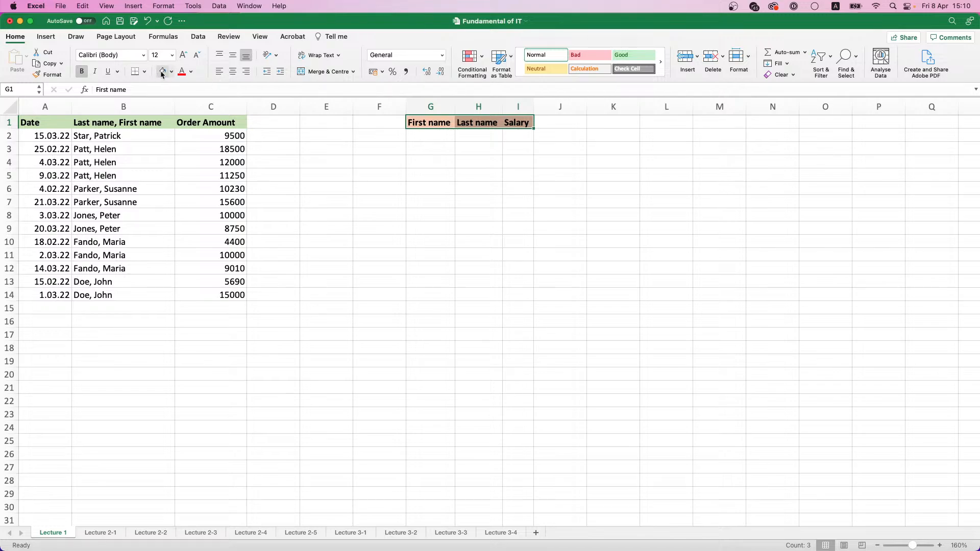
# Enter the hours of work 175, 40, 67 and 100 in B2:B5 of the Lecture 3-4 sheet
pyautogui.click(490, 536)
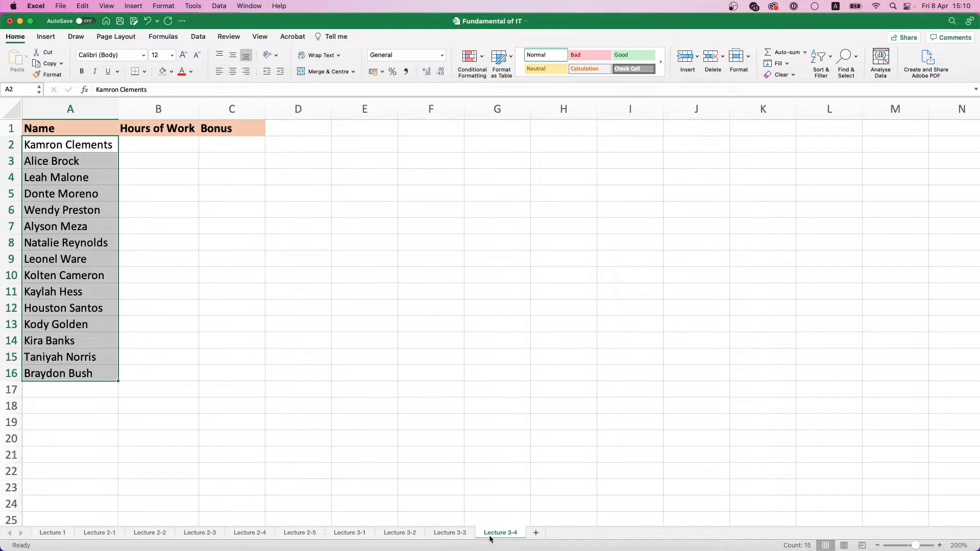
pyautogui.click(159, 148)
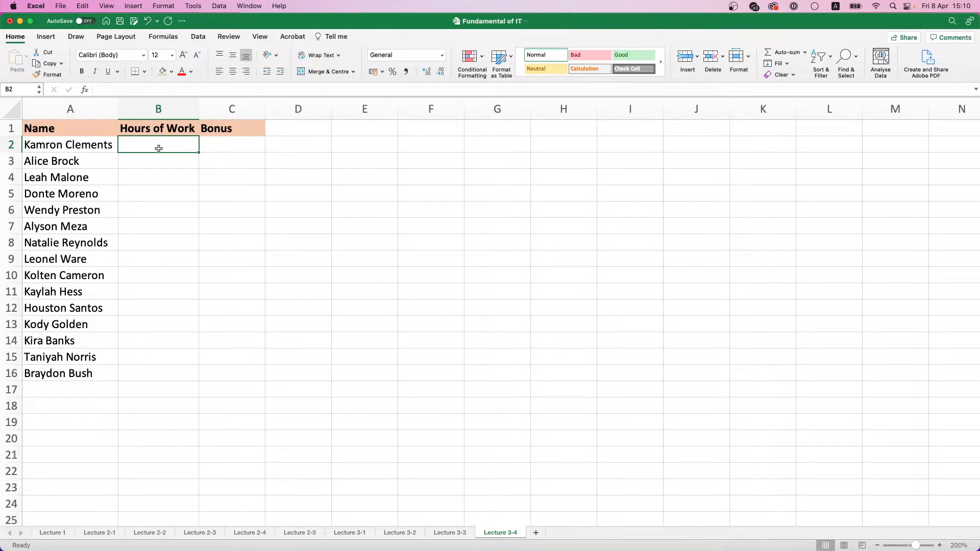
pyautogui.write('175')
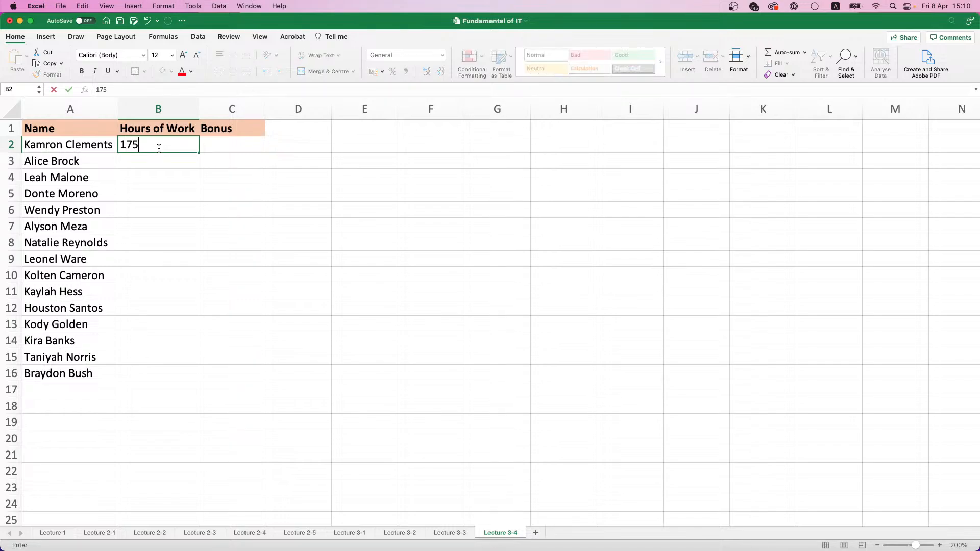
pyautogui.press('Return')
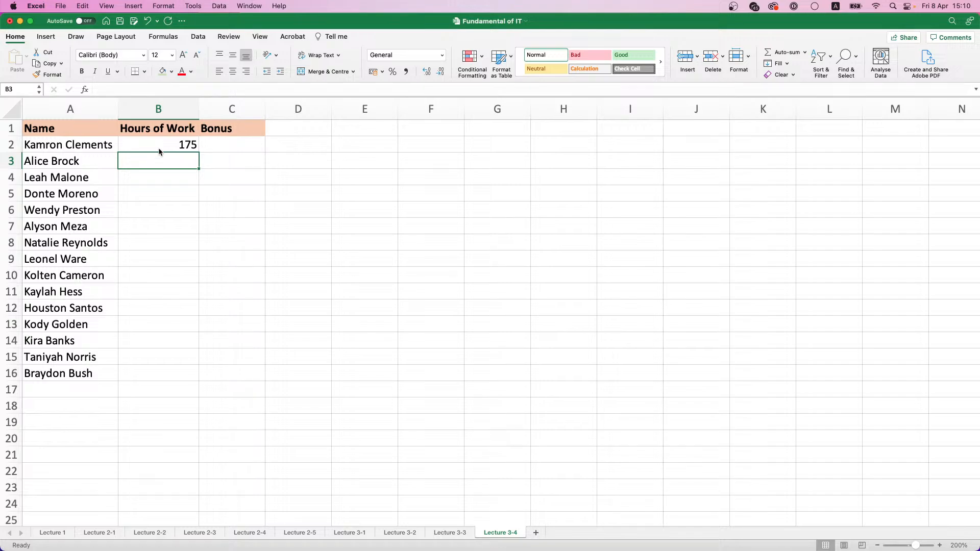
pyautogui.write('40')
pyautogui.press('Return')
pyautogui.write('6')
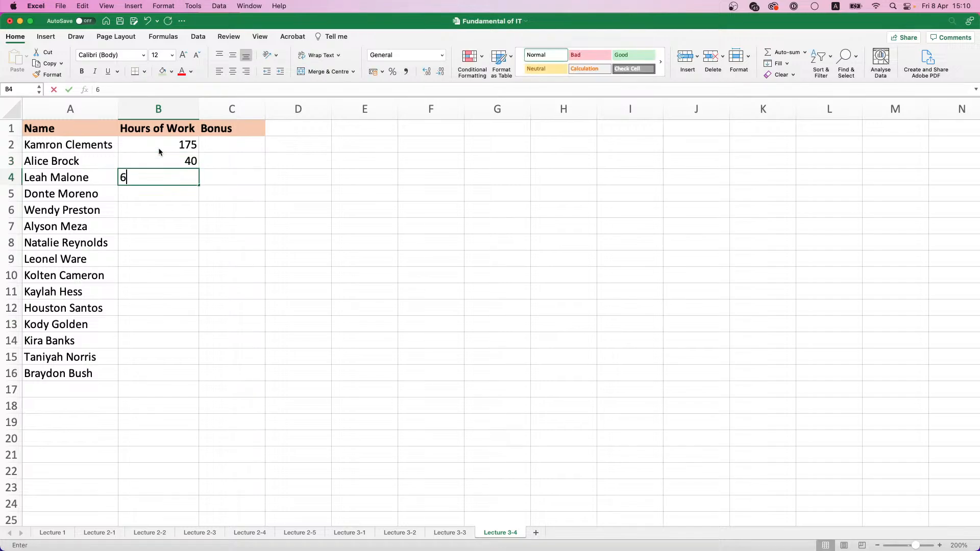
pyautogui.write('7')
pyautogui.press('Return')
pyautogui.write('1000')
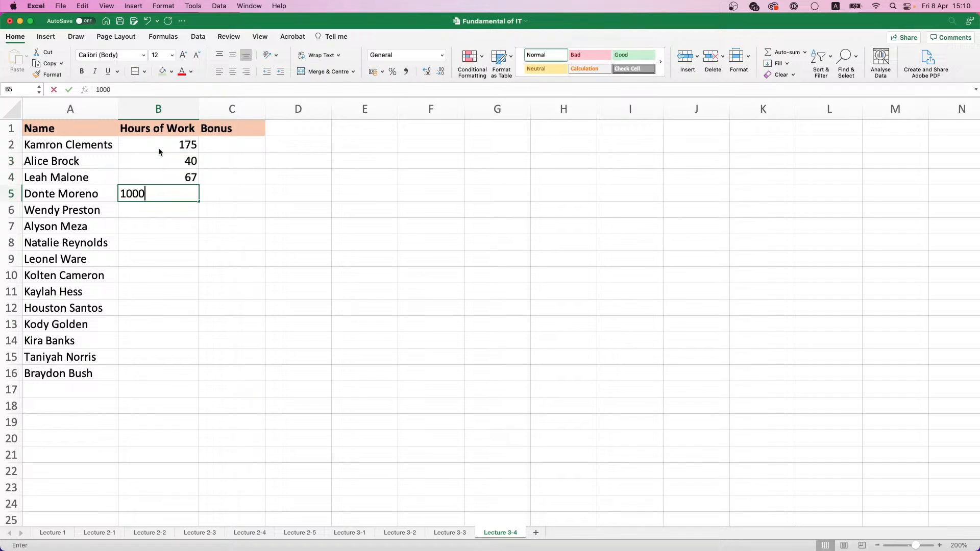
pyautogui.press('BackSpace')
pyautogui.press('Return')
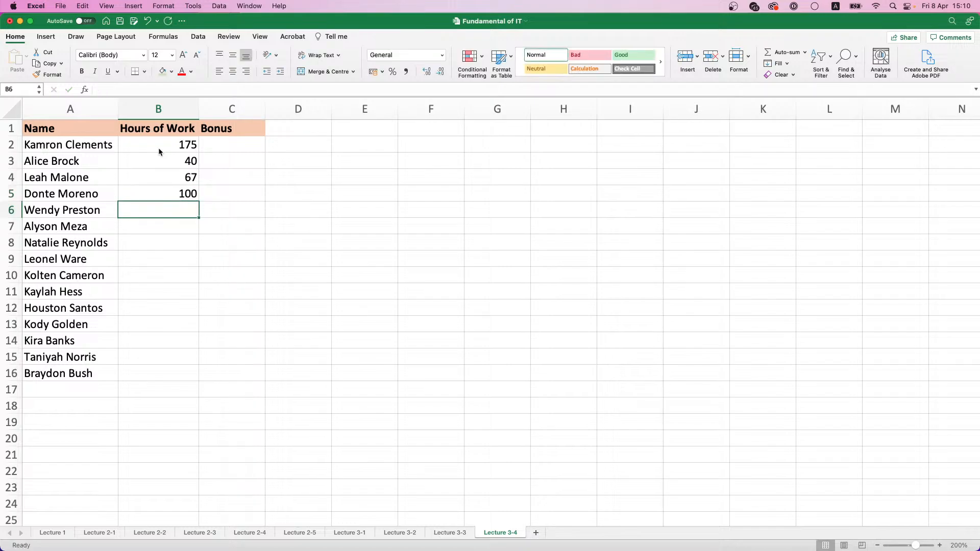
# Enter the hours of work 125, 256, 140 and 178 in B6:B9
pyautogui.write('125')
pyautogui.press('Return')
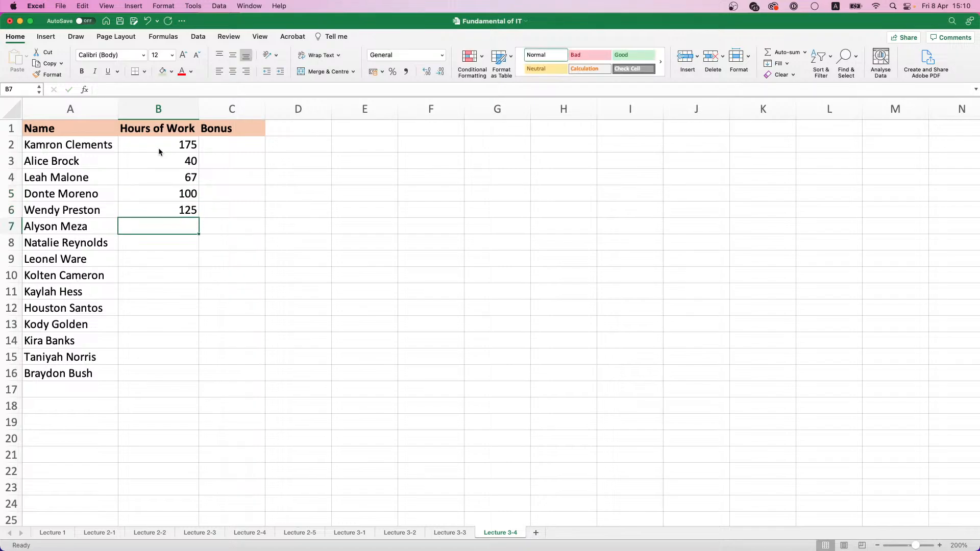
pyautogui.write('256')
pyautogui.press('Return')
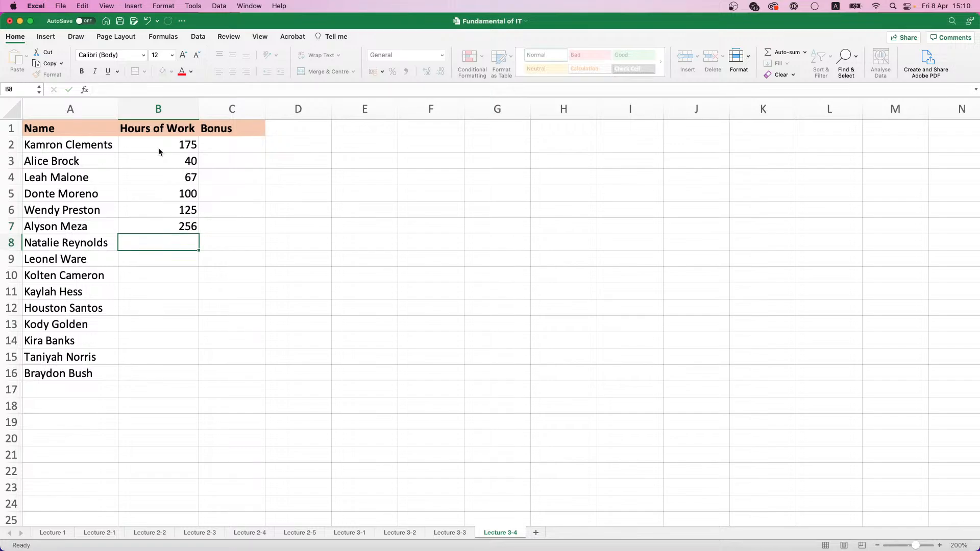
pyautogui.write('140')
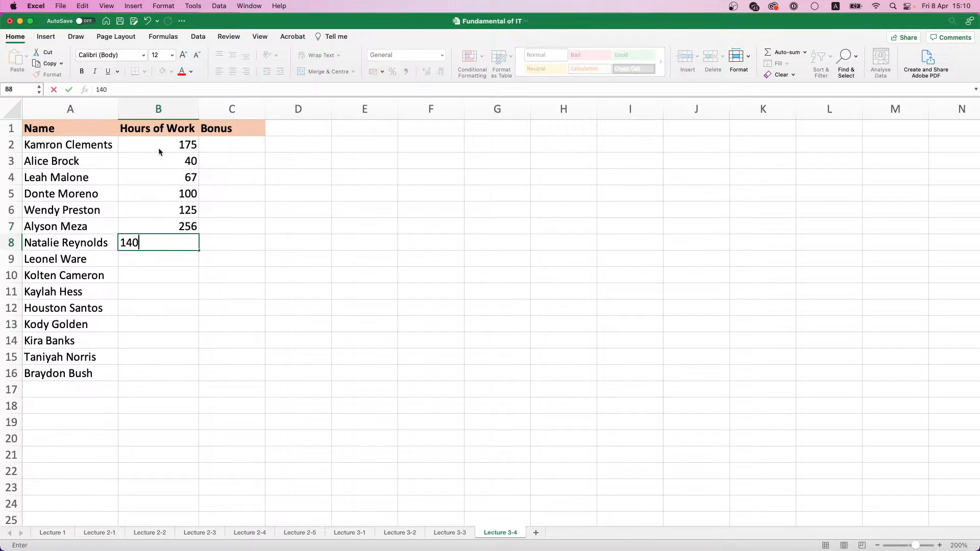
pyautogui.press('Return')
pyautogui.write('178')
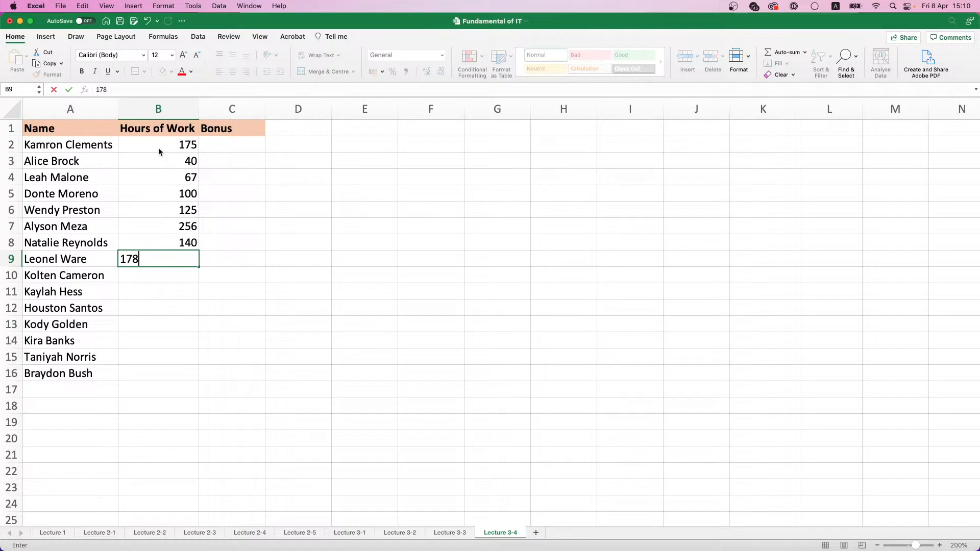
pyautogui.press('Return')
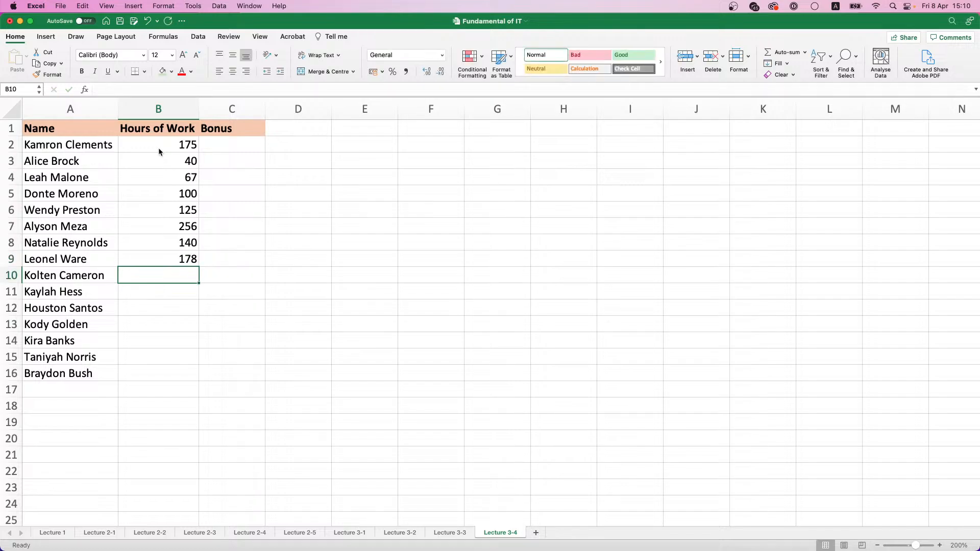
# Enter the hours of work 20, 10, 161 and 160 in B10:B13
pyautogui.write('20')
pyautogui.press('Return')
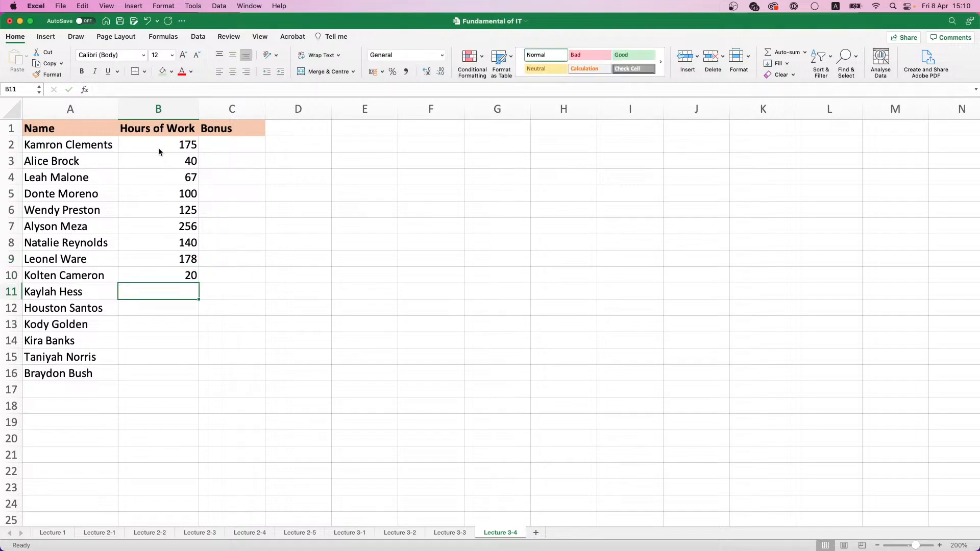
pyautogui.write('10')
pyautogui.press('Return')
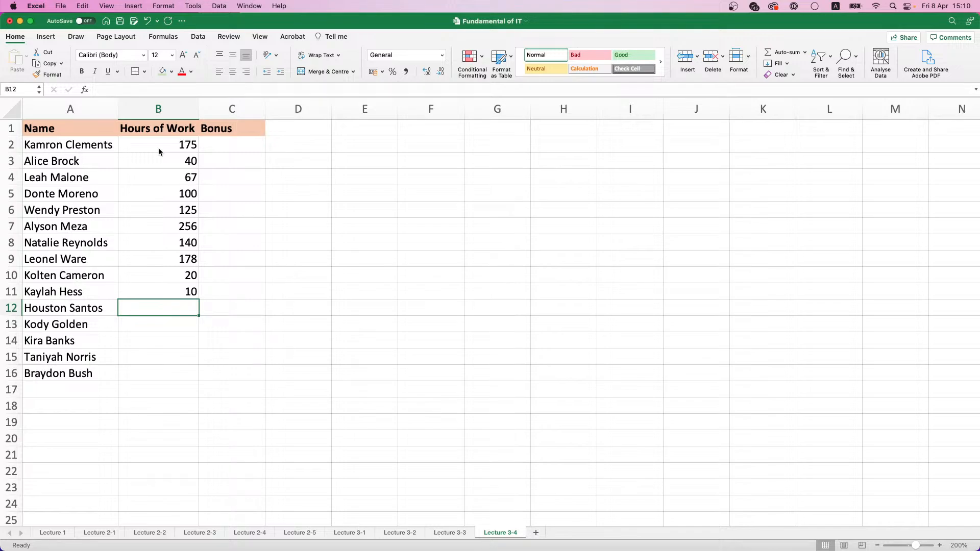
pyautogui.write('161')
pyautogui.press('Return')
pyautogui.write('160')
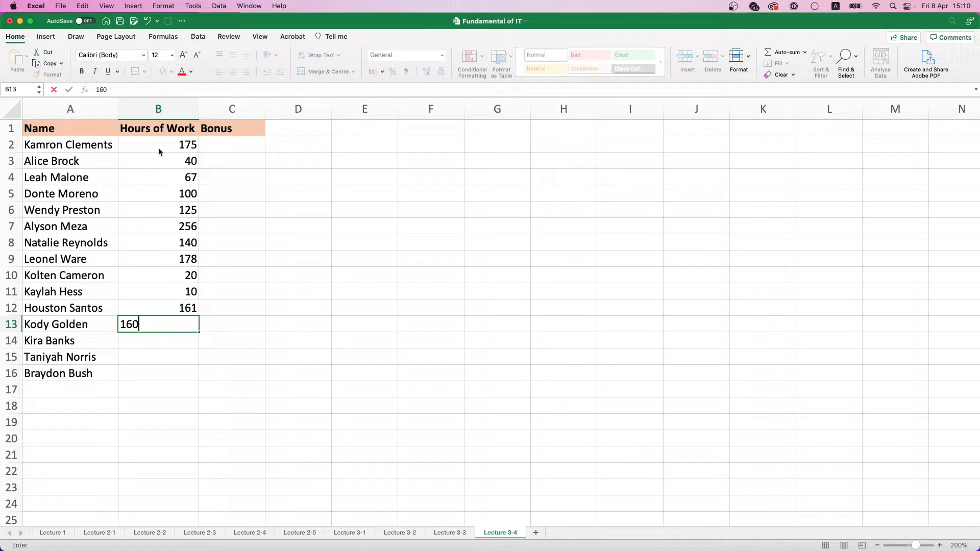
pyautogui.press('Return')
# Enter the hours of work 132, 100 and 98 in B14:B16
pyautogui.write('1')
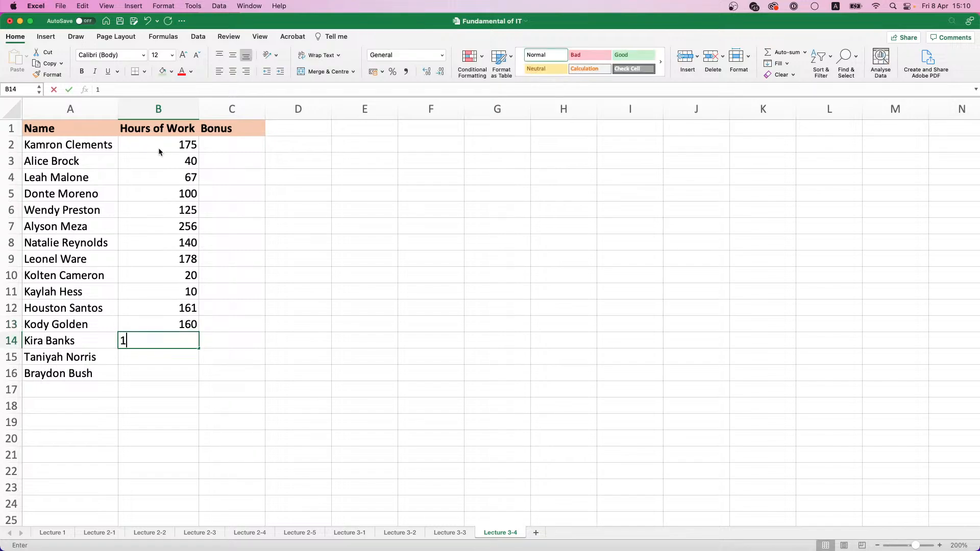
pyautogui.write('32')
pyautogui.press('Return')
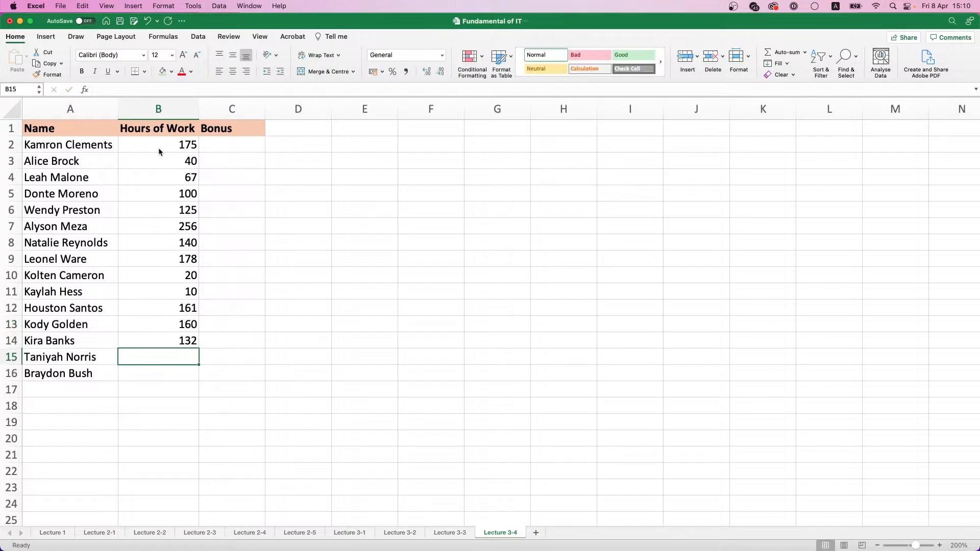
pyautogui.write('100')
pyautogui.press('Return')
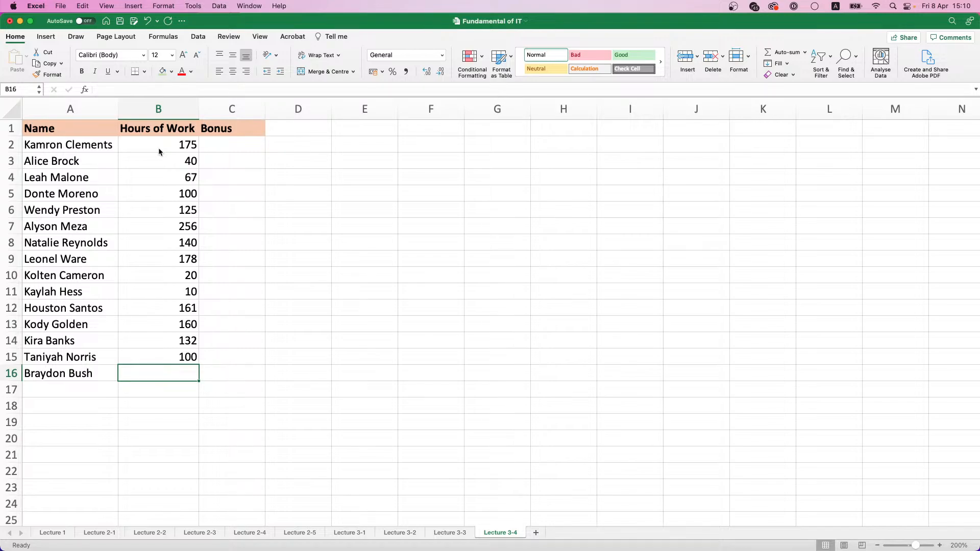
pyautogui.write('98')
pyautogui.press('Return')
pyautogui.press('Right')
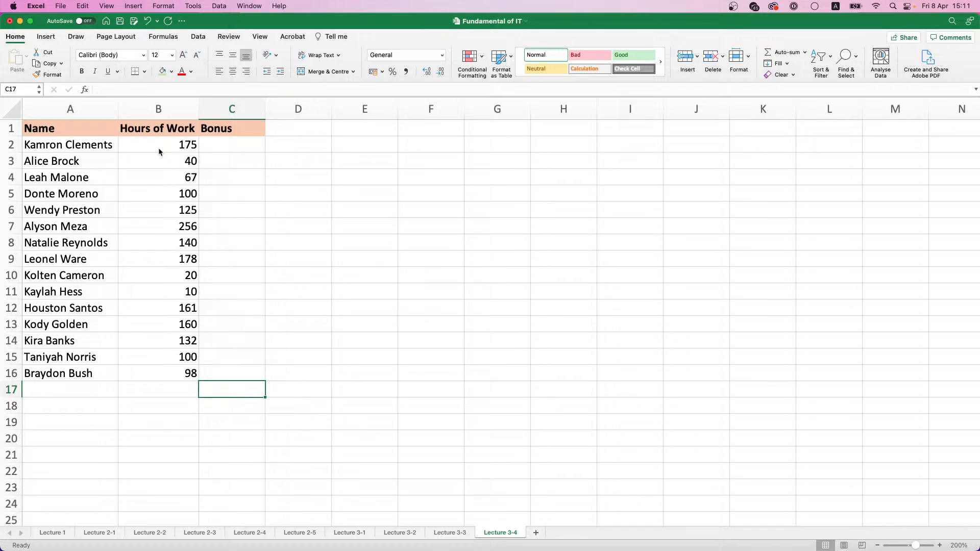
# Start a formula in Bonus cell C2 and insert the IF function with the Formula Builder
pyautogui.click(233, 147)
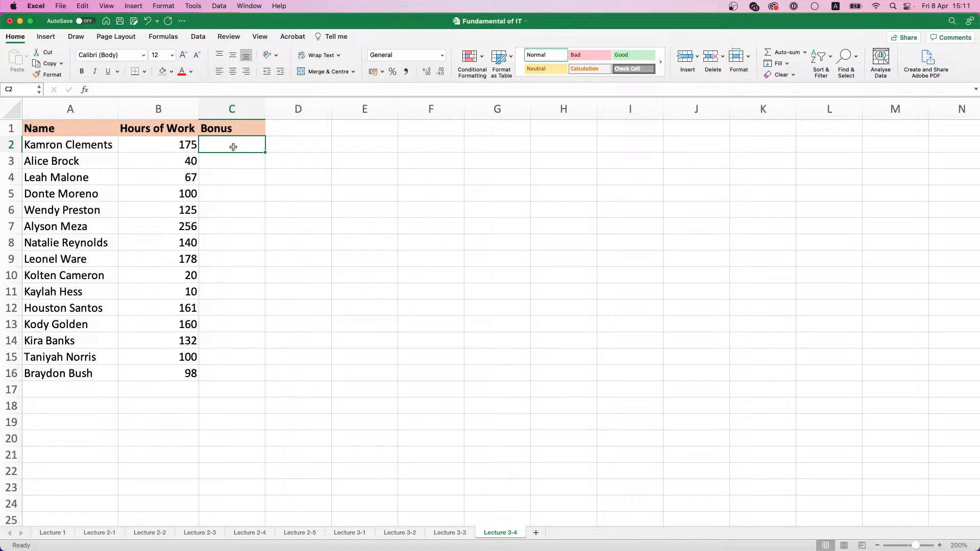
pyautogui.write('=')
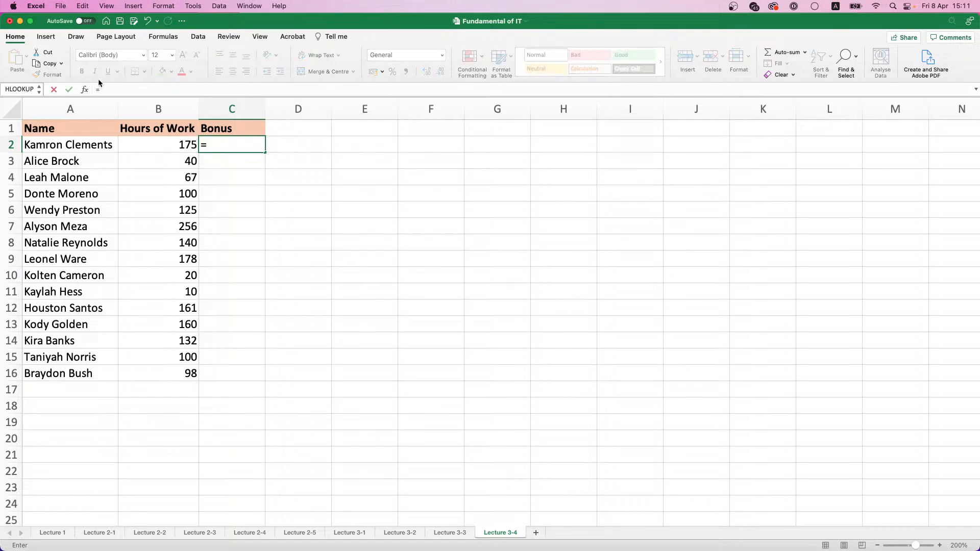
pyautogui.click(87, 91)
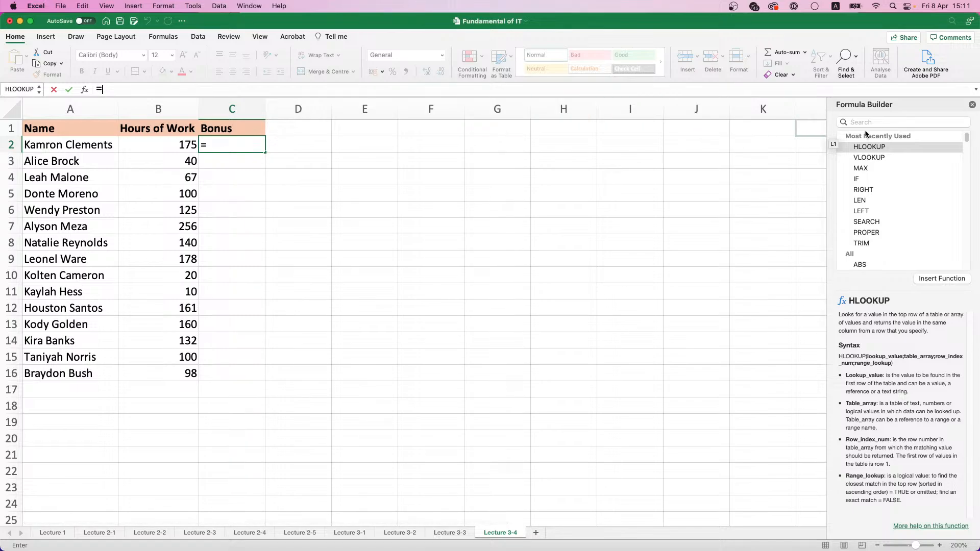
pyautogui.moveTo(840, 105); pyautogui.dragTo(422, 183)
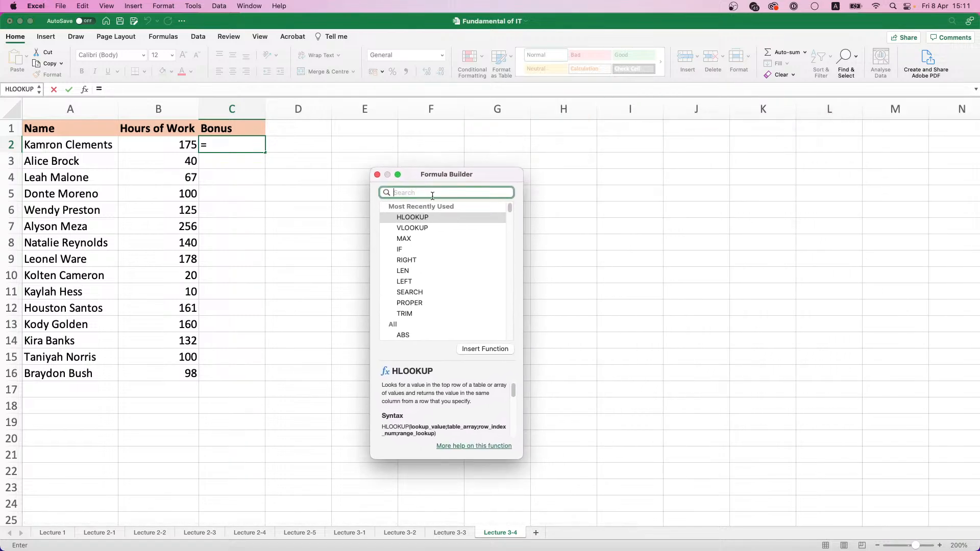
pyautogui.write('if')
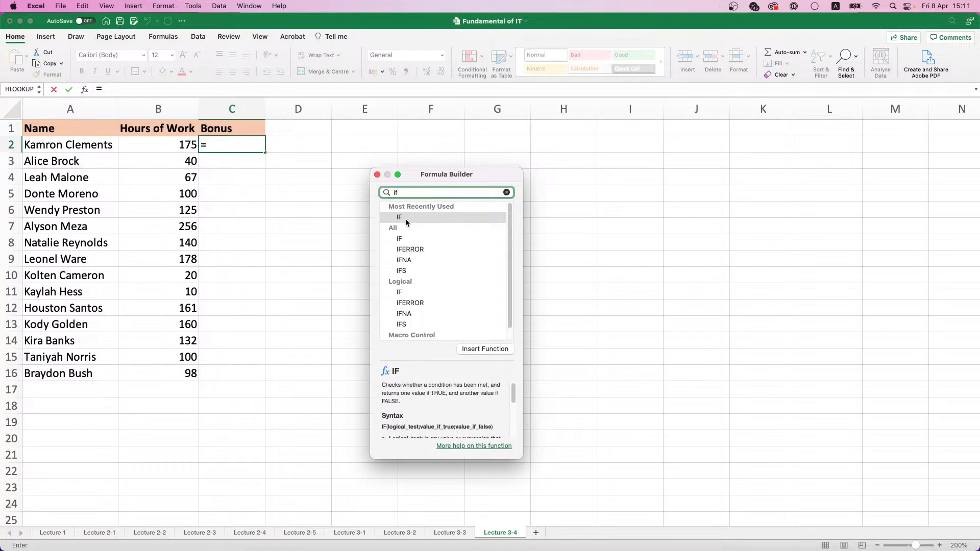
pyautogui.doubleClick(405, 219)
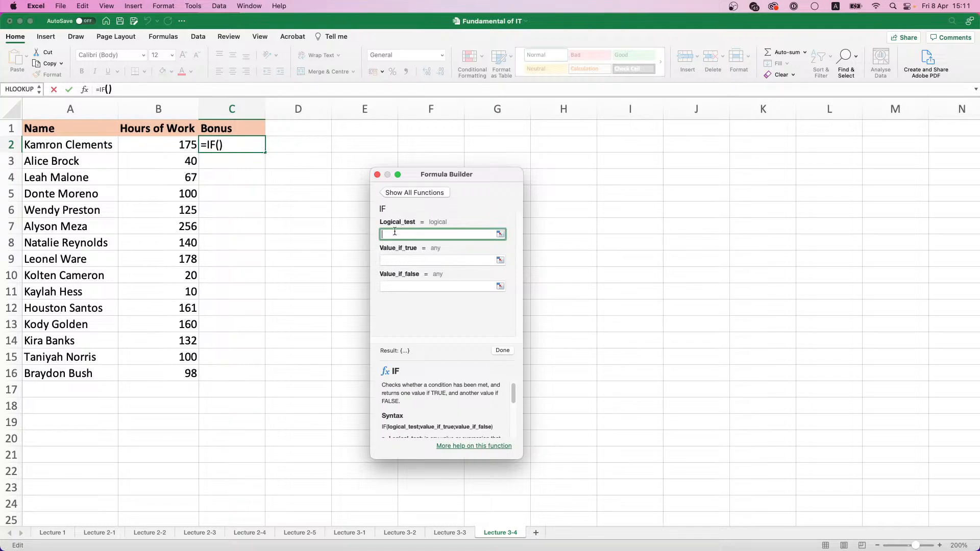
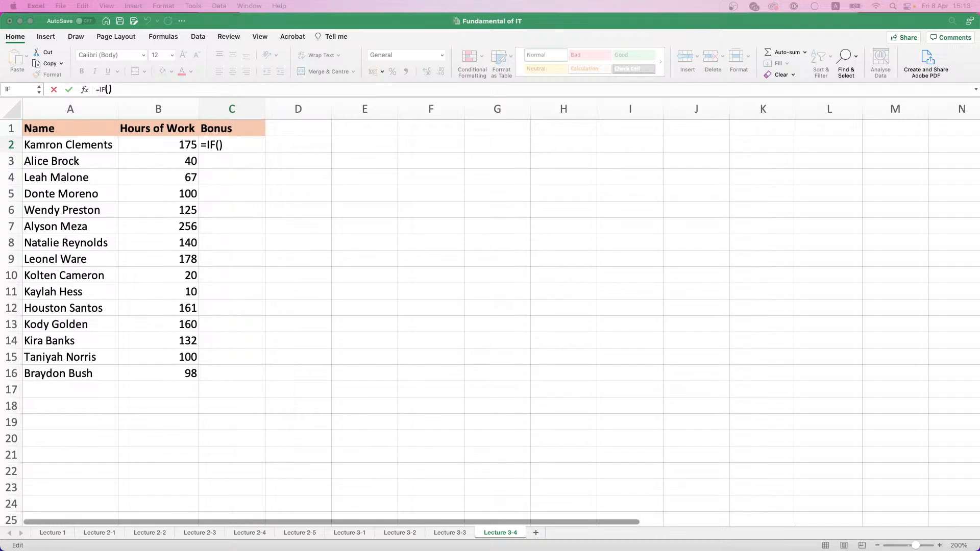
pyautogui.click(219, 142)
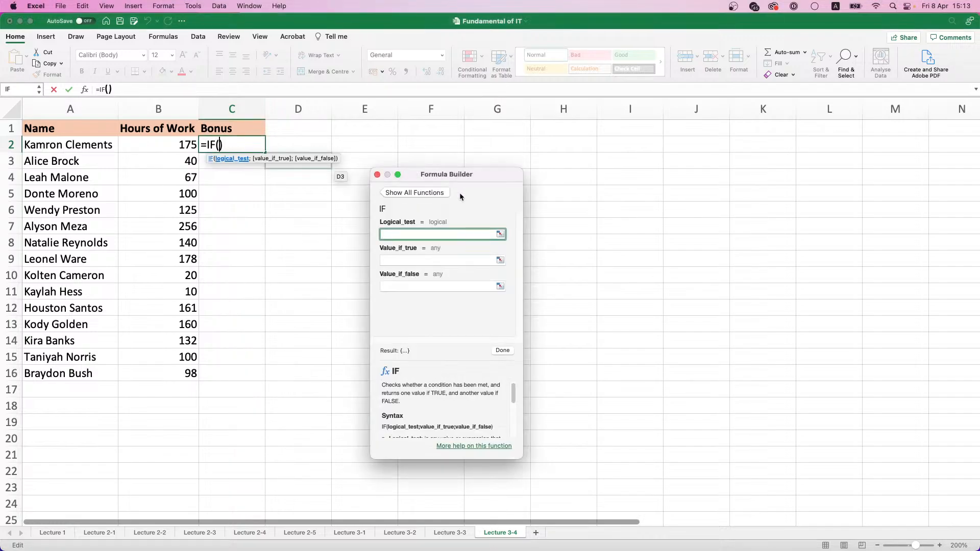
pyautogui.moveTo(434, 179); pyautogui.dragTo(444, 179)
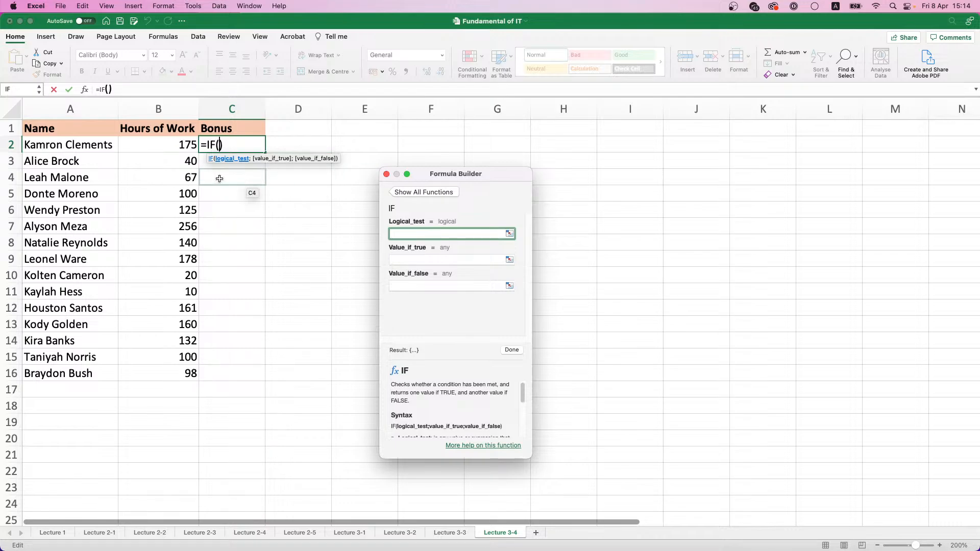
pyautogui.click(192, 143)
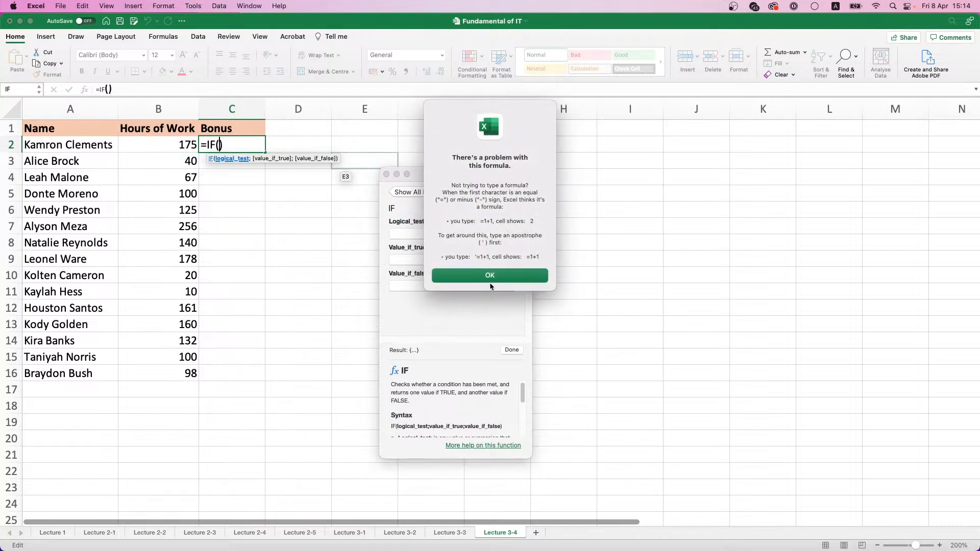
pyautogui.click(490, 279)
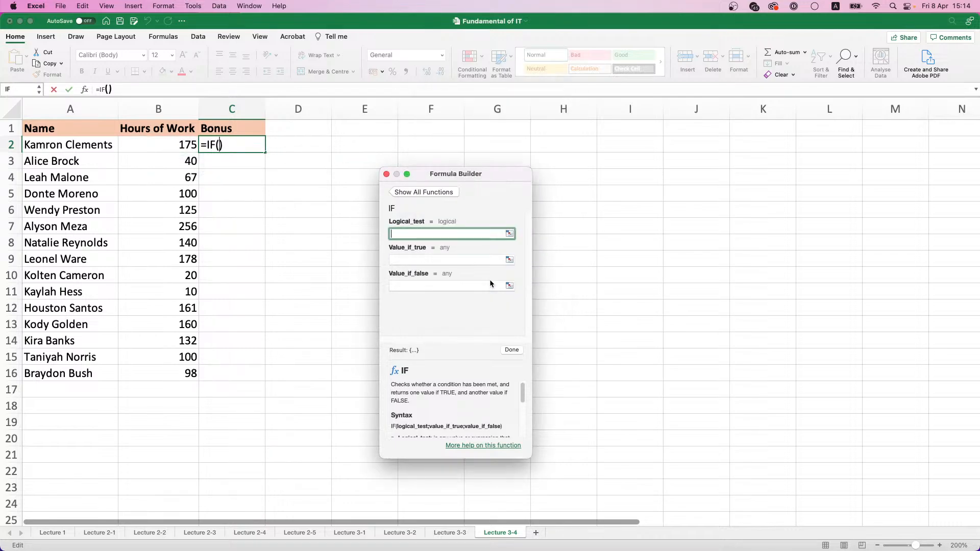
pyautogui.click(186, 144)
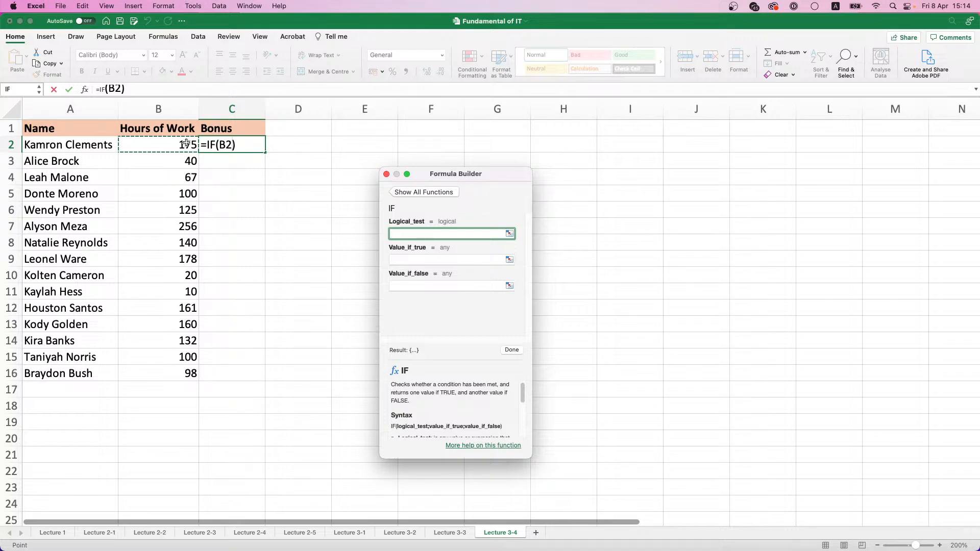
pyautogui.write('>')
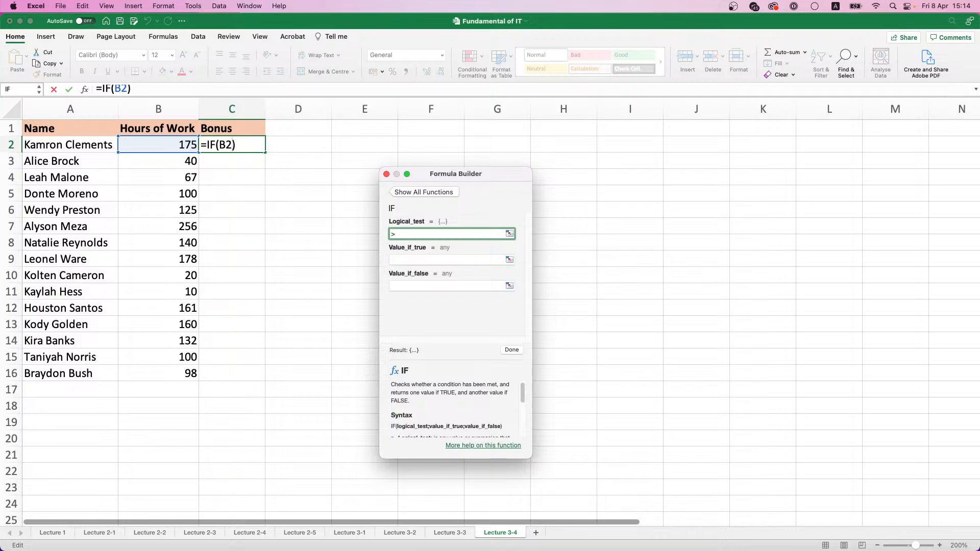
pyautogui.write('160')
pyautogui.click(401, 262)
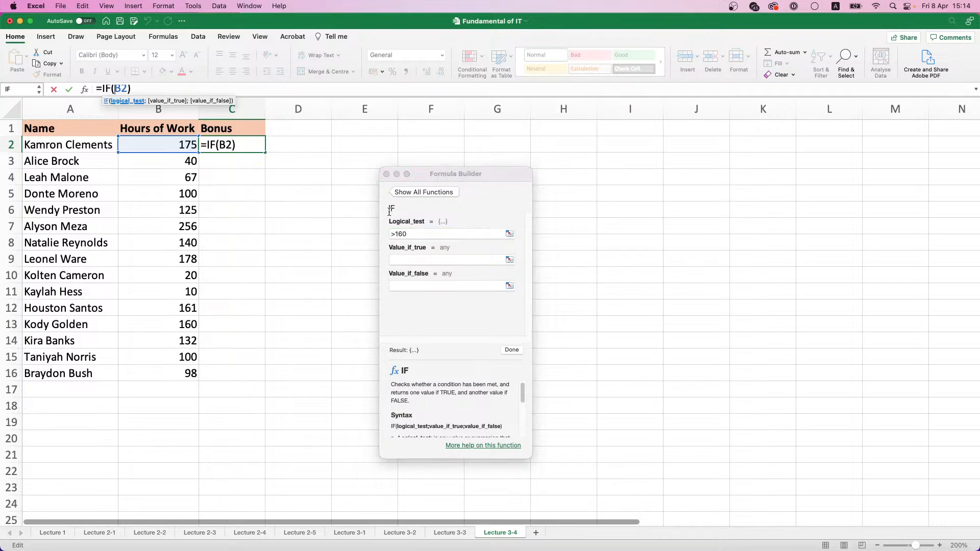
pyautogui.click(386, 174)
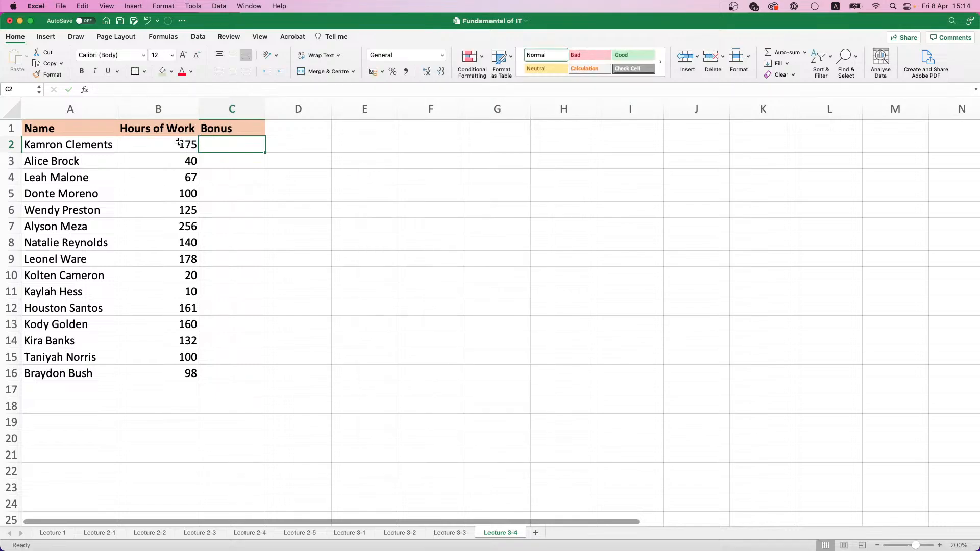
# Start an IF formula in C2 with the Formula Builder and set its logical test to B2>160
pyautogui.write('=')
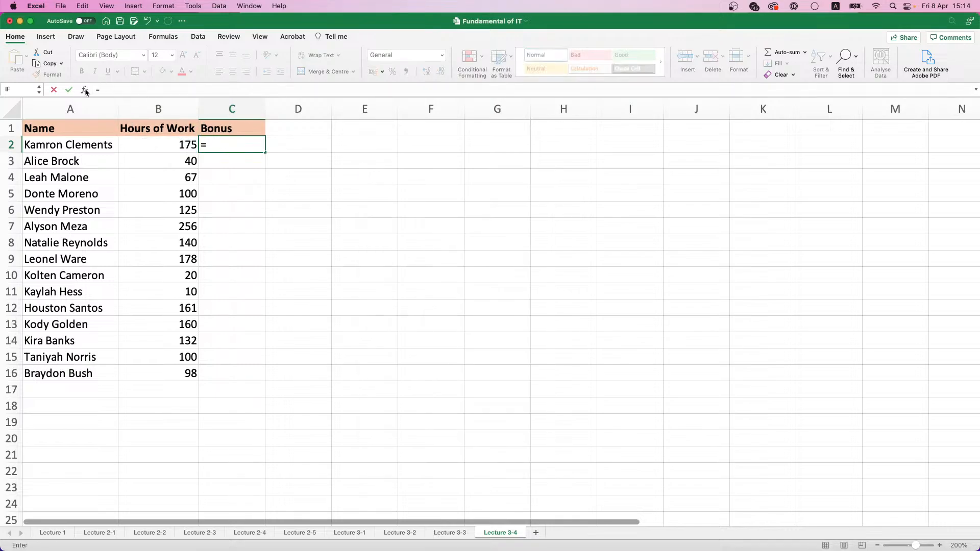
pyautogui.hotkey('shift', 'F3')
pyautogui.doubleClick(867, 146)
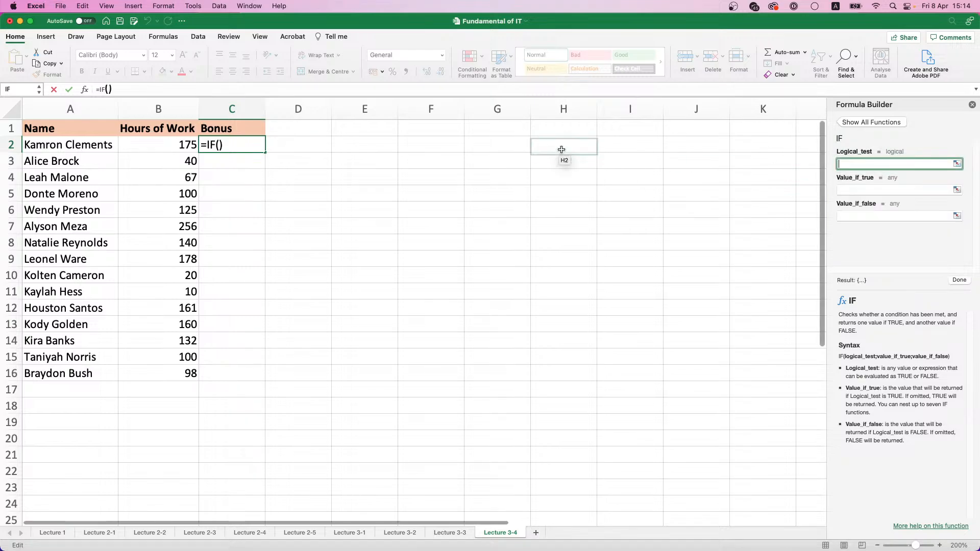
pyautogui.moveTo(932, 112); pyautogui.dragTo(432, 154)
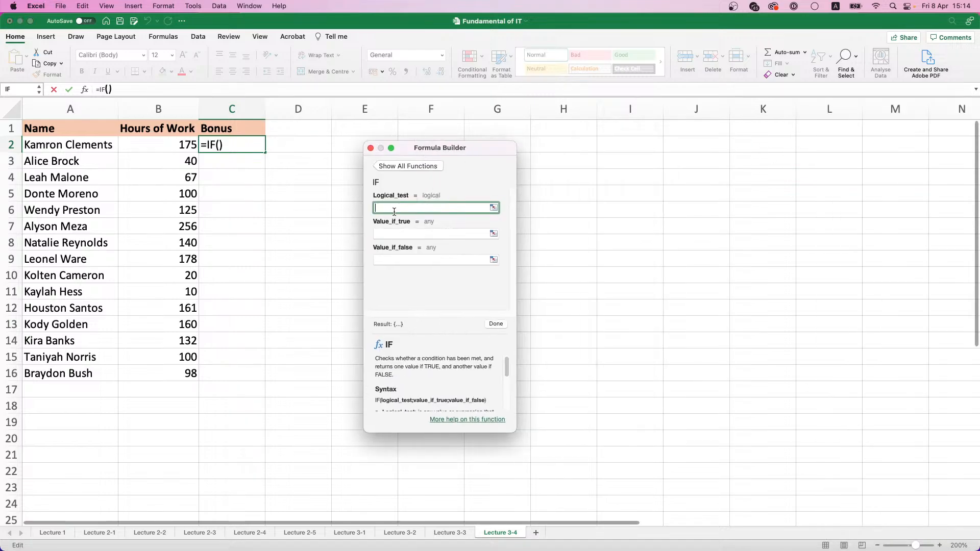
pyautogui.click(185, 146)
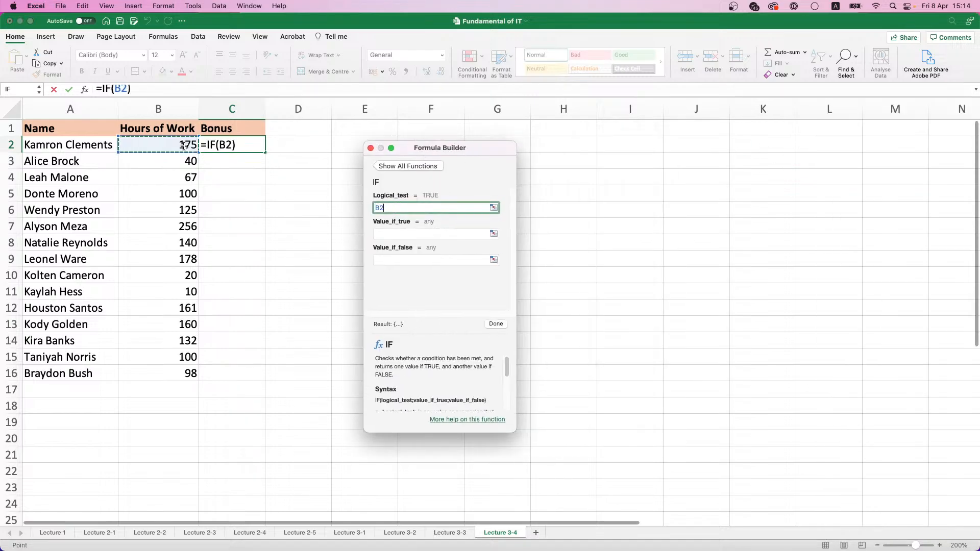
pyautogui.write('>160')
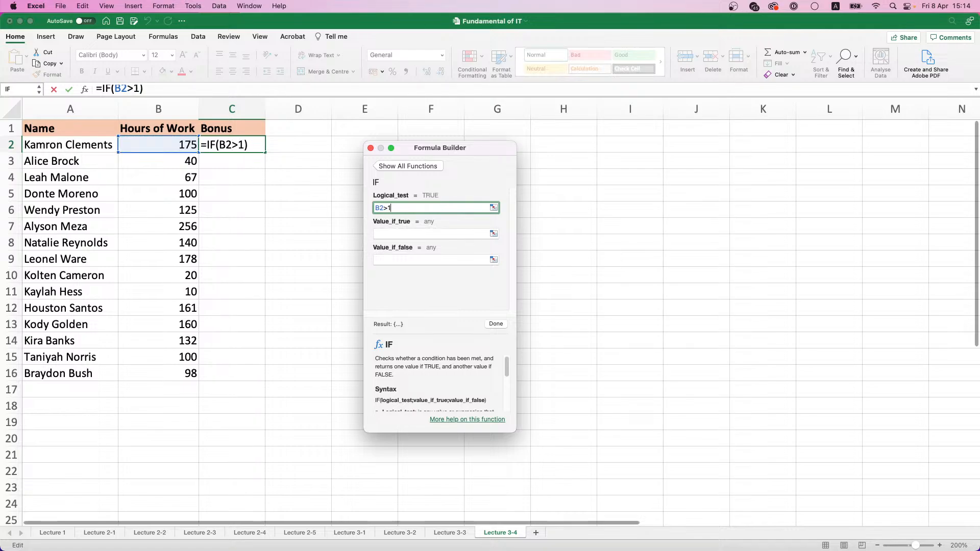
# Set the IF function's value if true to 15000 and value if false to 10000, and confirm the formula
pyautogui.click(411, 235)
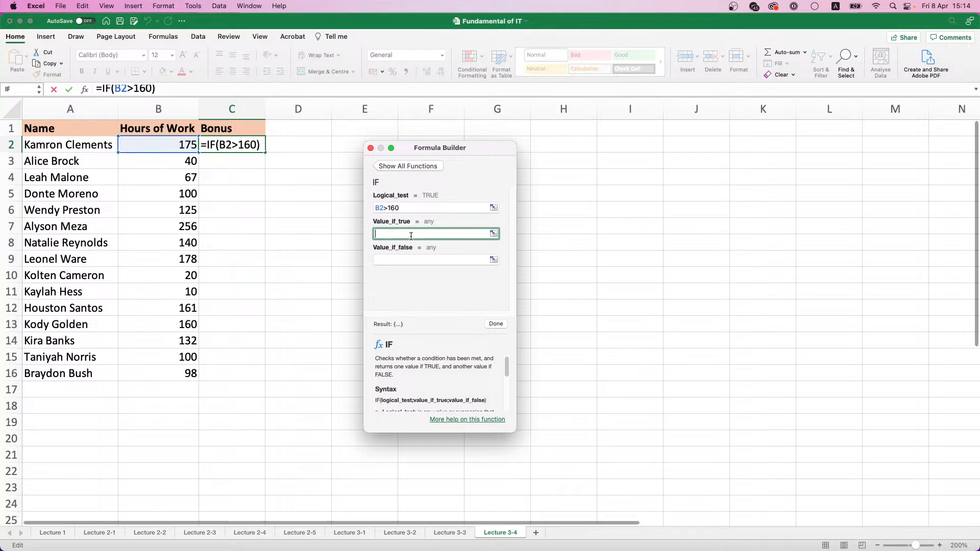
pyautogui.write('15000')
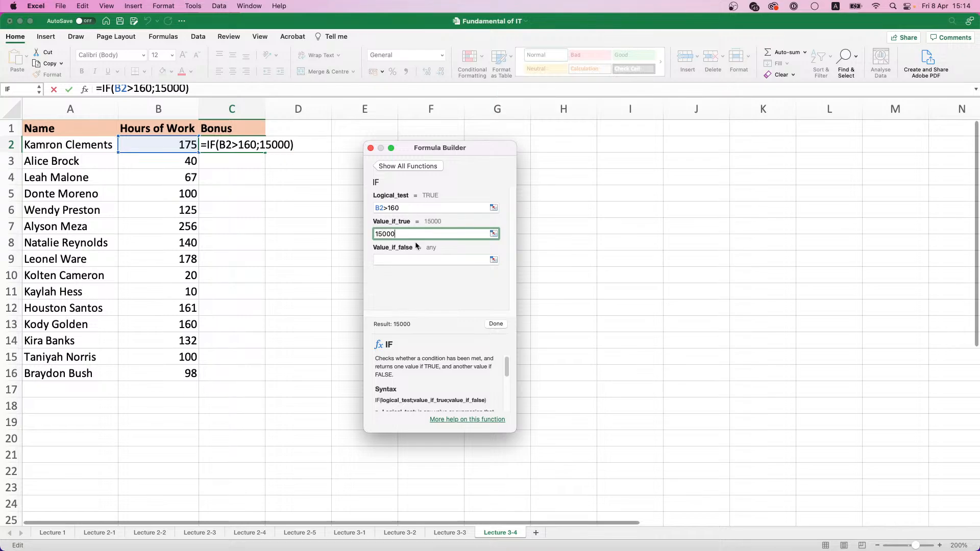
pyautogui.click(428, 259)
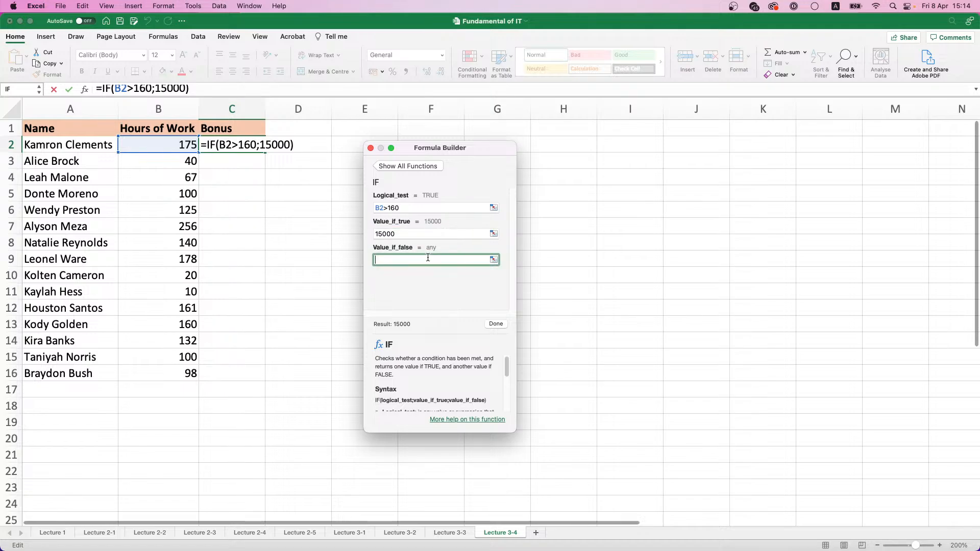
pyautogui.write('10000')
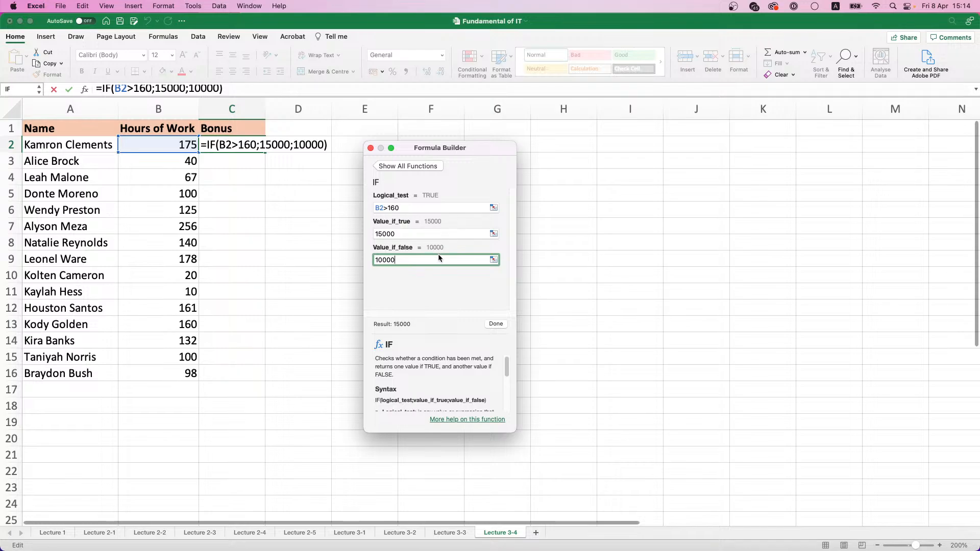
pyautogui.press('Return')
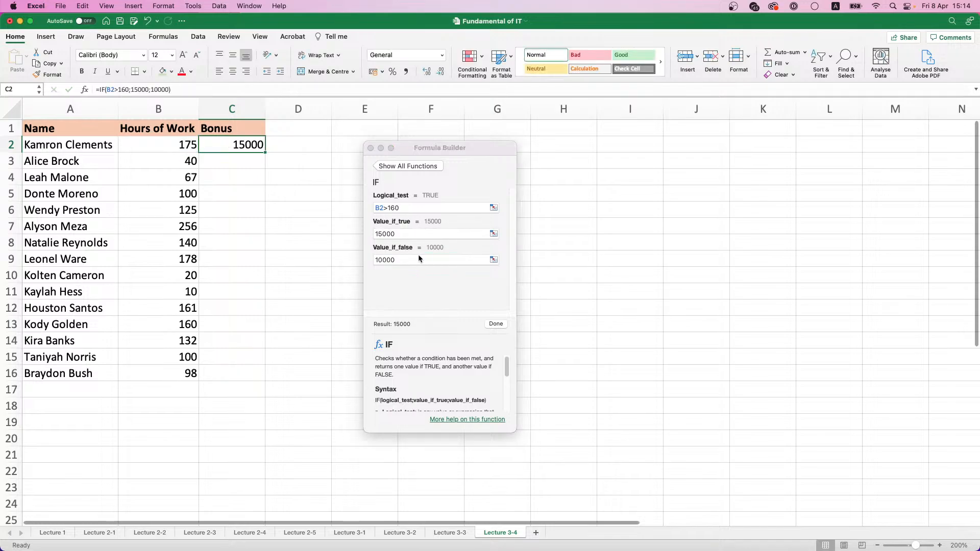
# Fill the bonus formula from C2 down through C16 and check the copied formulas in several Bonus cells
pyautogui.doubleClick(267, 149)
pyautogui.click(371, 148)
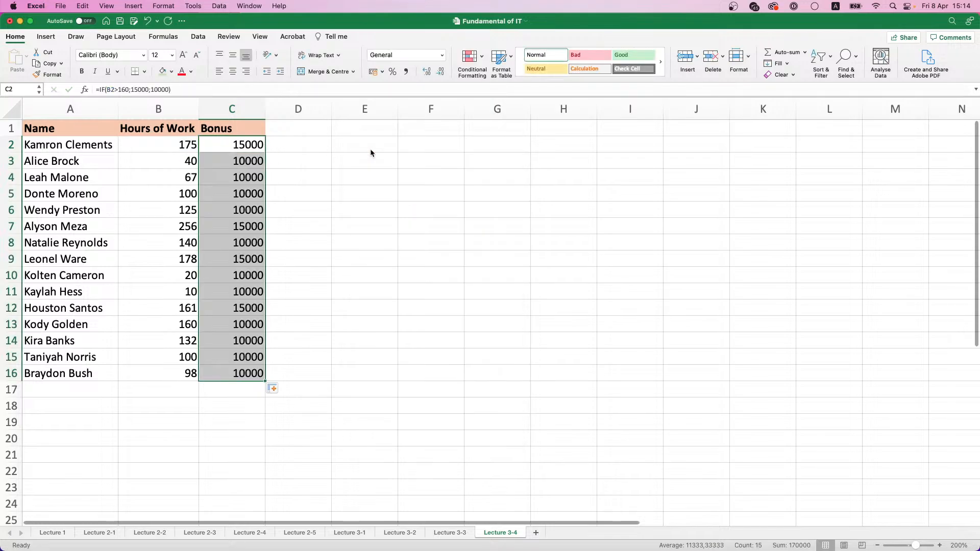
pyautogui.click(235, 160)
pyautogui.click(254, 195)
pyautogui.click(241, 244)
pyautogui.click(231, 308)
pyautogui.click(238, 340)
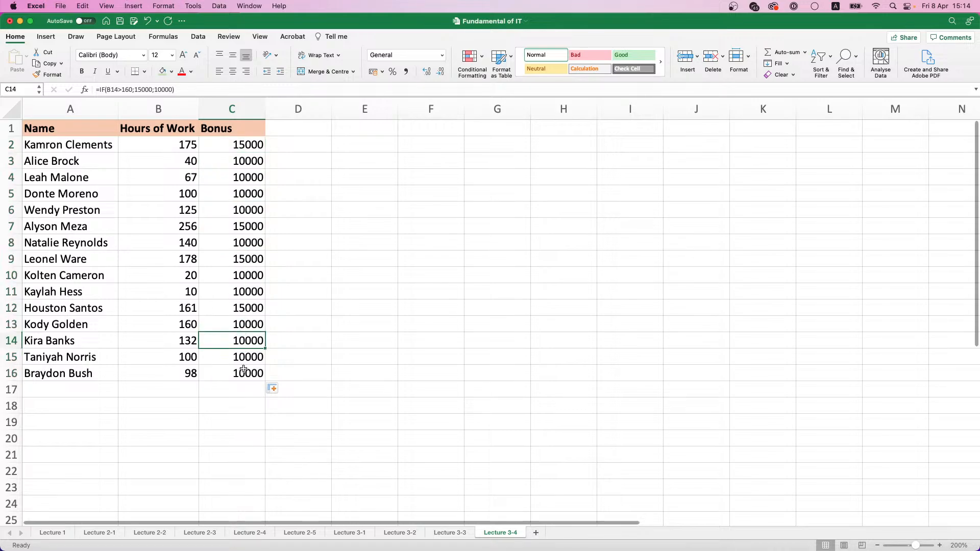
pyautogui.click(241, 369)
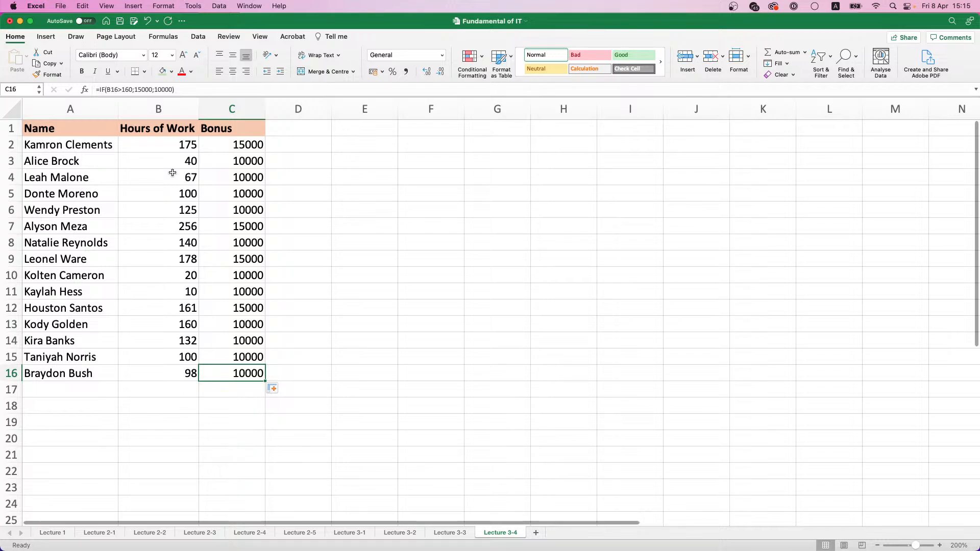
pyautogui.click(480, 471)
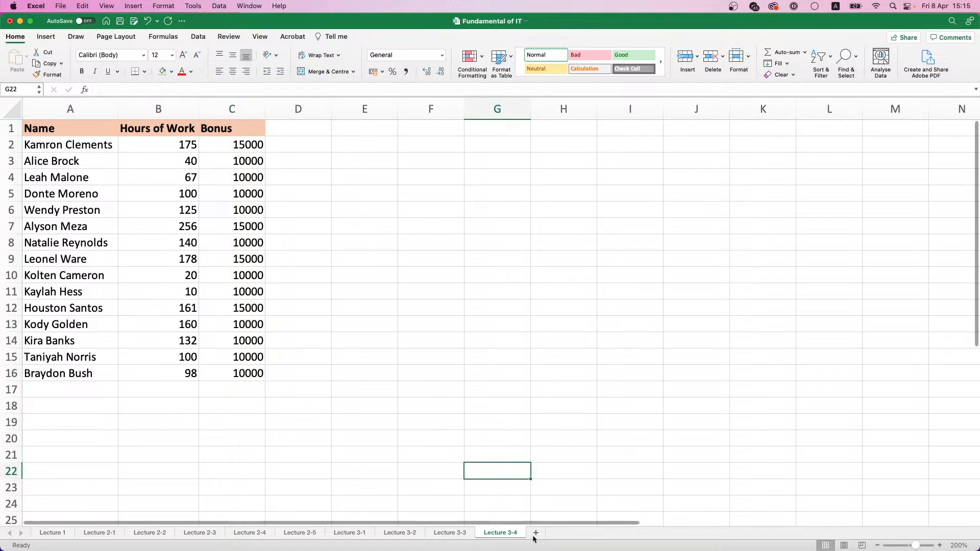
# Add a new worksheet after Lecture 3-4 and name it Lecture 3-5
pyautogui.click(535, 533)
pyautogui.click(503, 532)
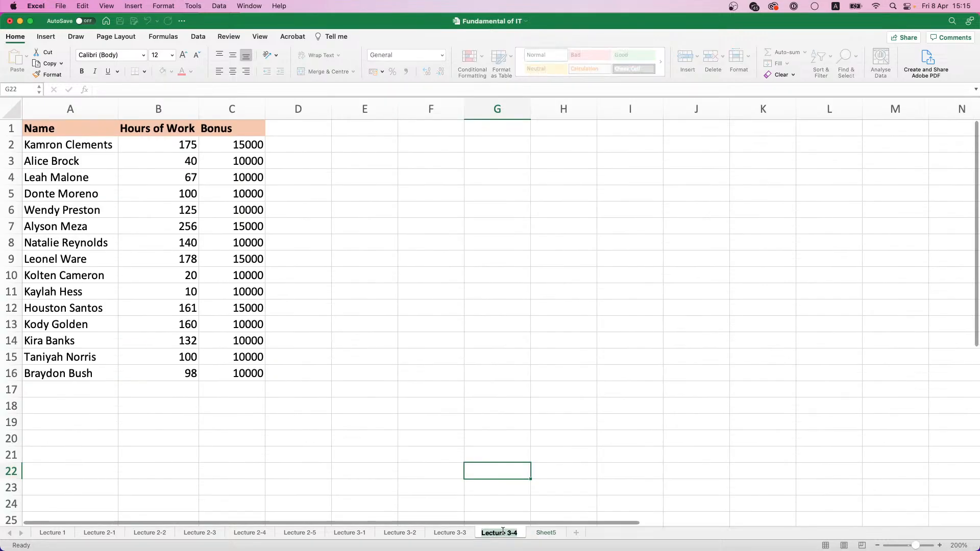
pyautogui.press('super+c')
pyautogui.doubleClick(544, 533)
pyautogui.press('super+v')
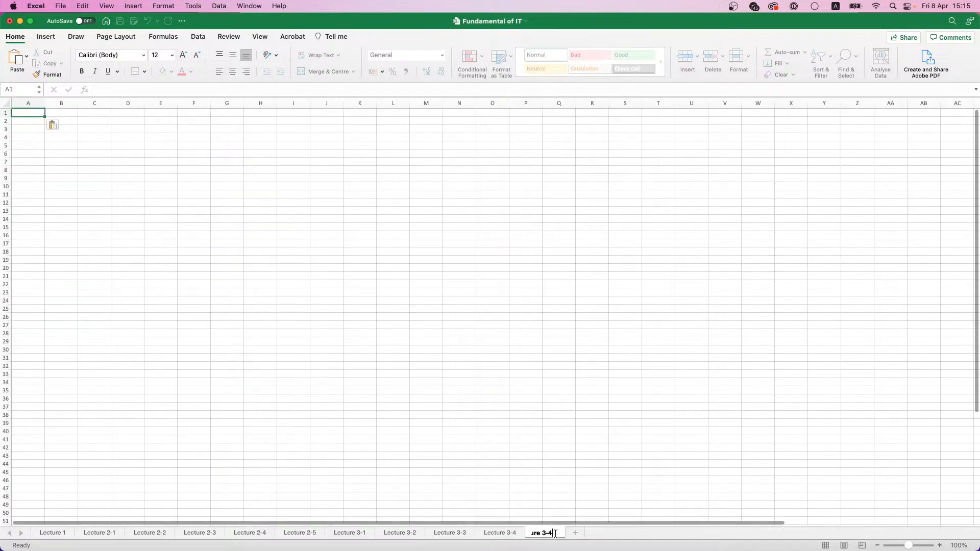
pyautogui.press('BackSpace')
pyautogui.write('5')
pyautogui.press('Return')
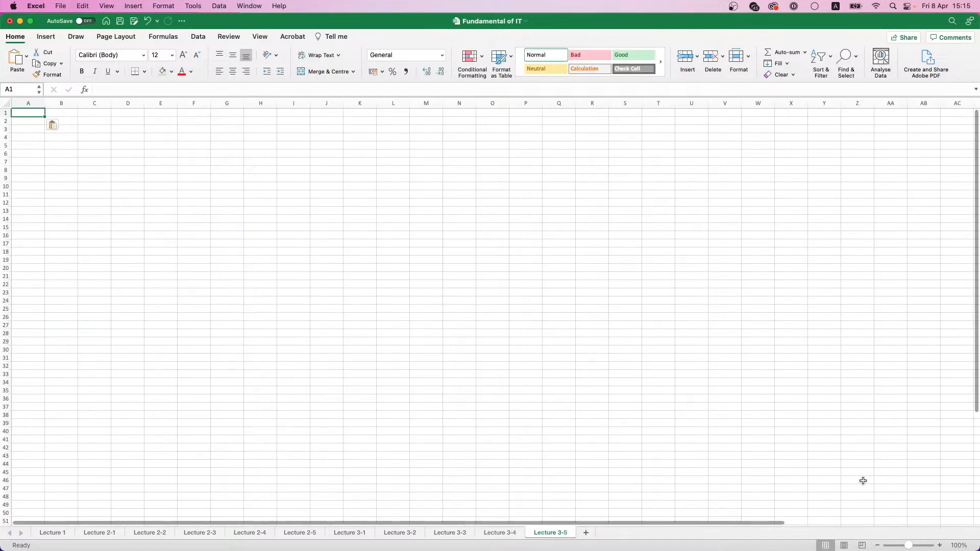
# Set the Lecture 3-5 sheet's zoom to 200%
pyautogui.click(958, 546)
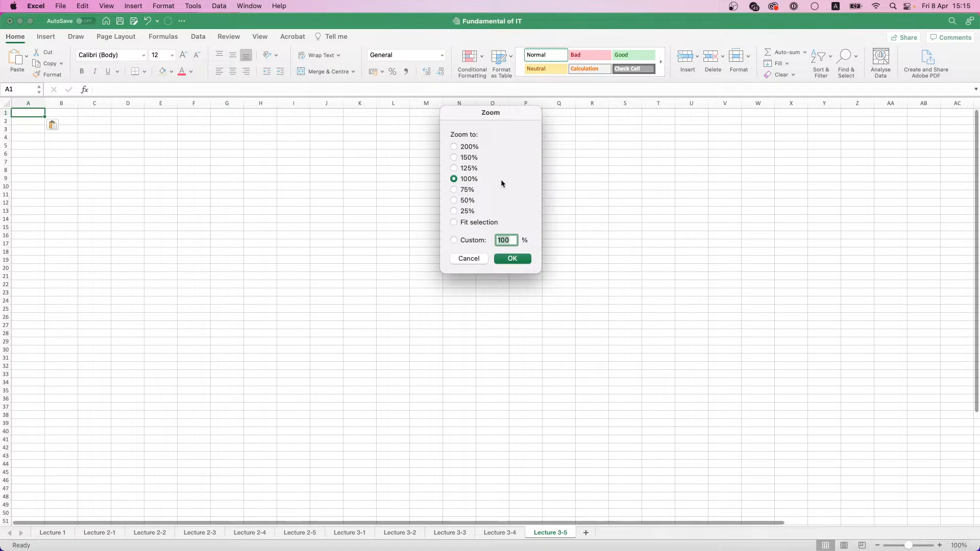
pyautogui.click(474, 148)
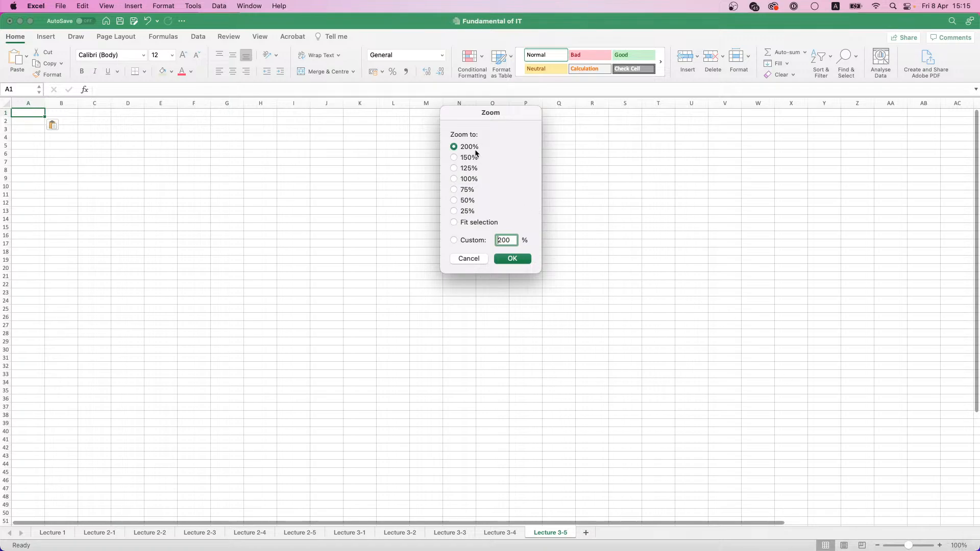
pyautogui.click(513, 258)
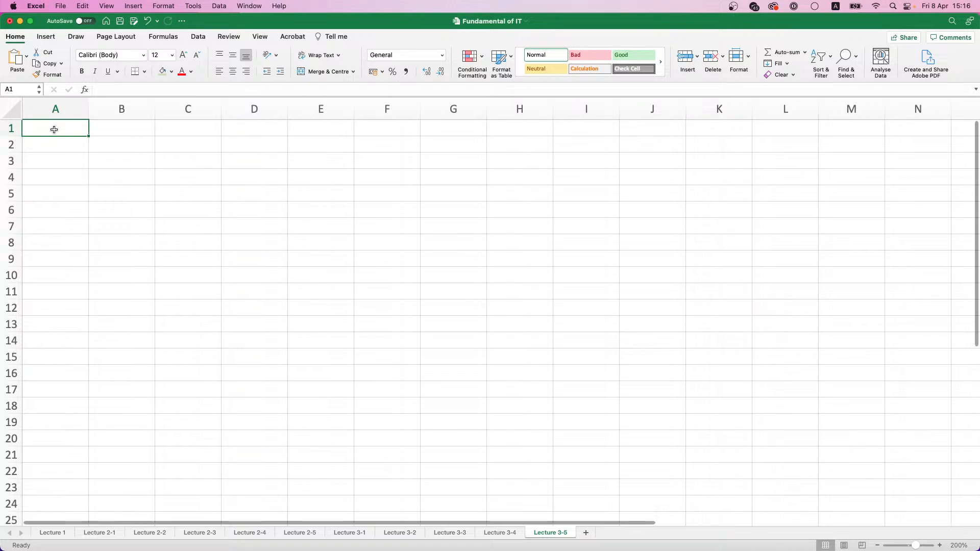
# Enter a bold Name header with a light orange fill in A1 and widen column A to fit full names
pyautogui.write('Name')
pyautogui.press('Tab')
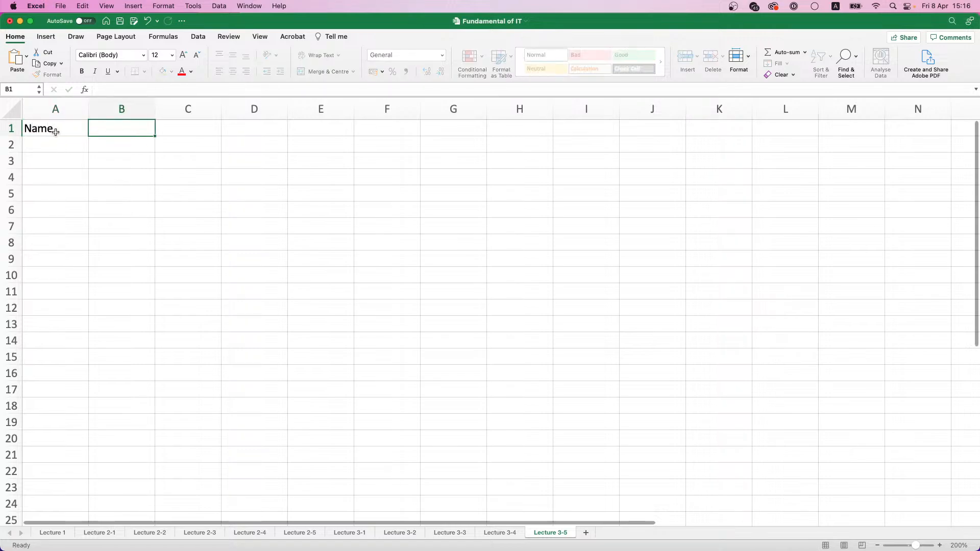
pyautogui.click(55, 133)
pyautogui.press('super+b')
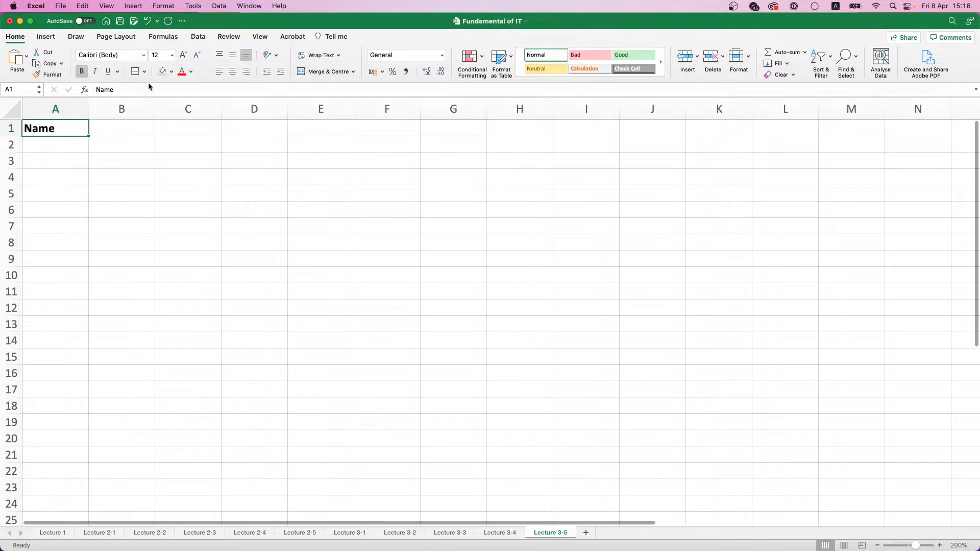
pyautogui.click(172, 72)
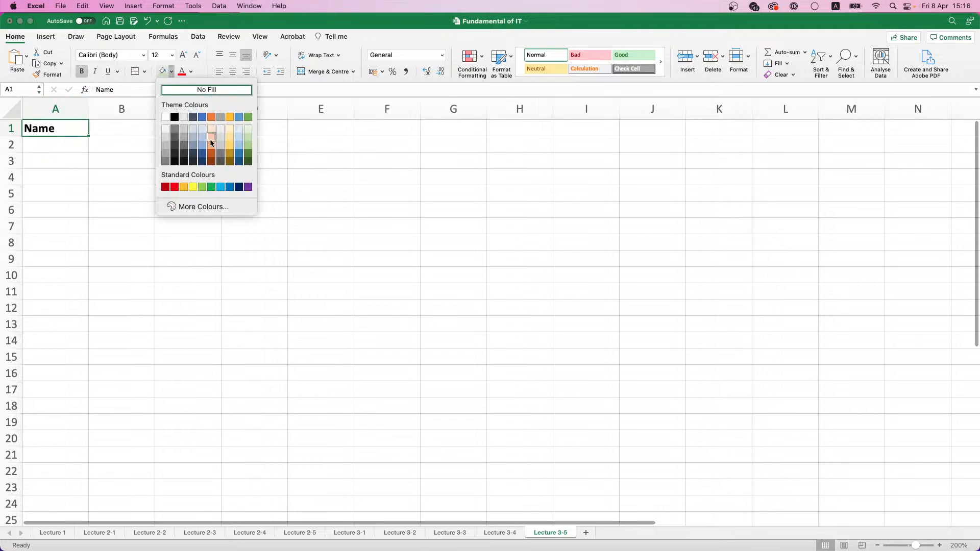
pyautogui.click(211, 139)
pyautogui.click(66, 148)
pyautogui.moveTo(88, 109); pyautogui.dragTo(133, 113)
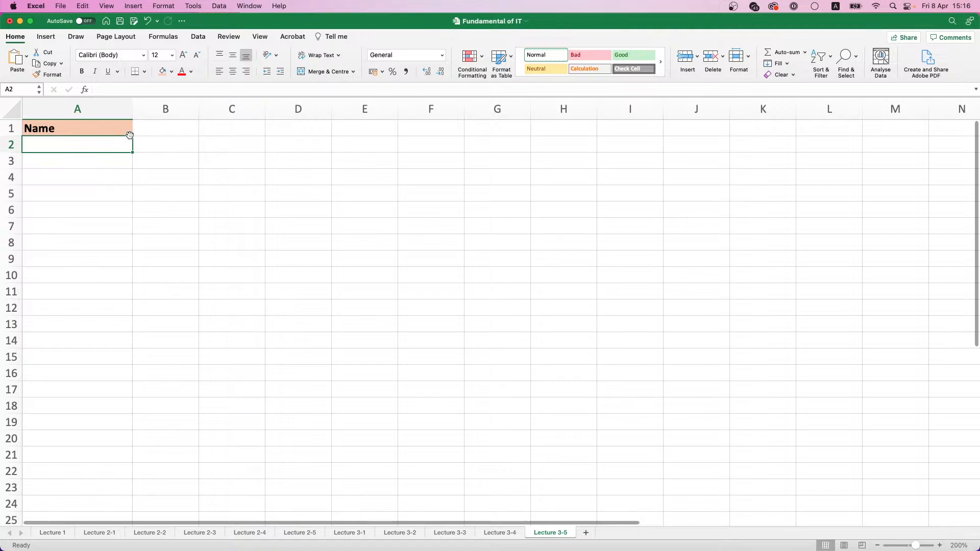
# Enter a lowercase full name in A2 with extra spaces before it and between the first and last name
pyautogui.doubleClick(100, 142)
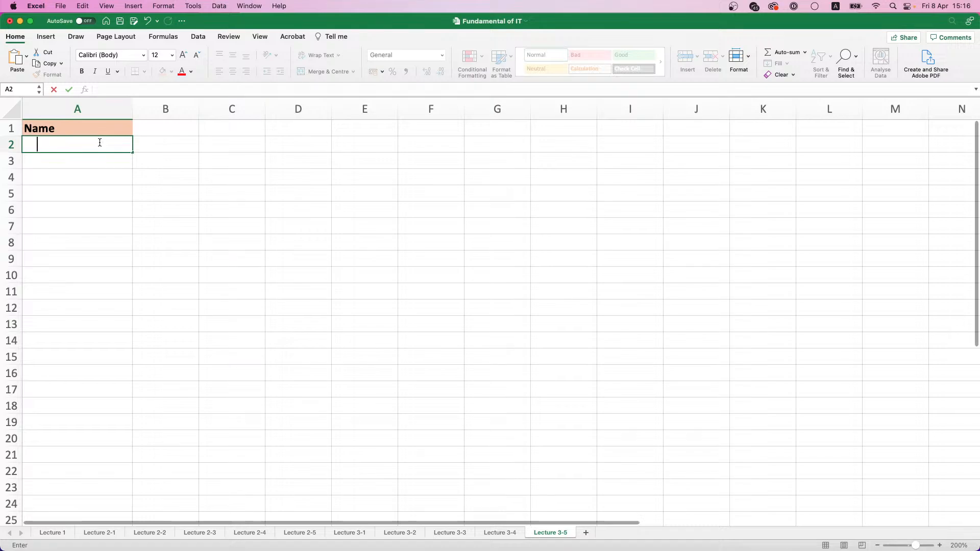
pyautogui.write('maria.')
pyautogui.press('BackSpace')
pyautogui.write('fandon')
pyautogui.press('BackSpace')
pyautogui.press('Return')
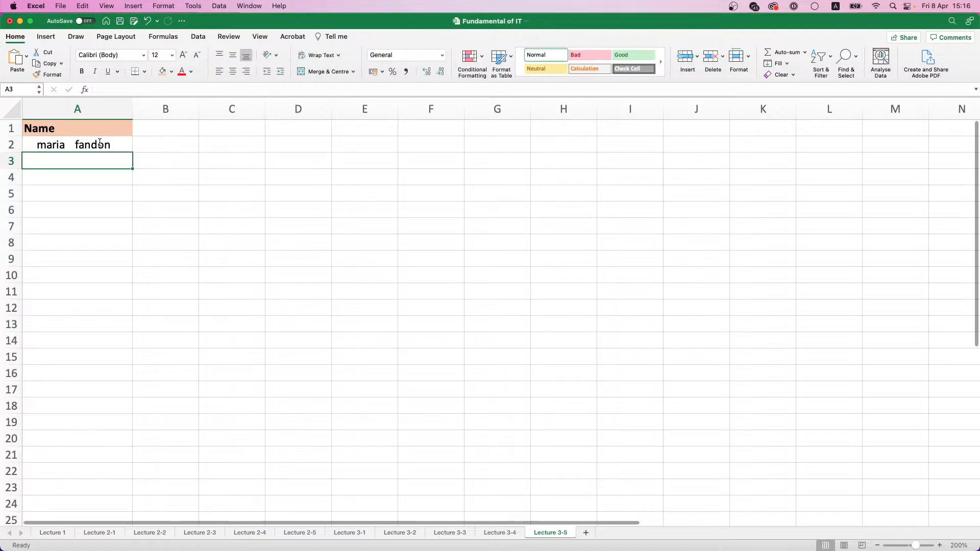
# Enter a lowercase full name in A3 with several extra spaces between the first and last name
pyautogui.write('peter.')
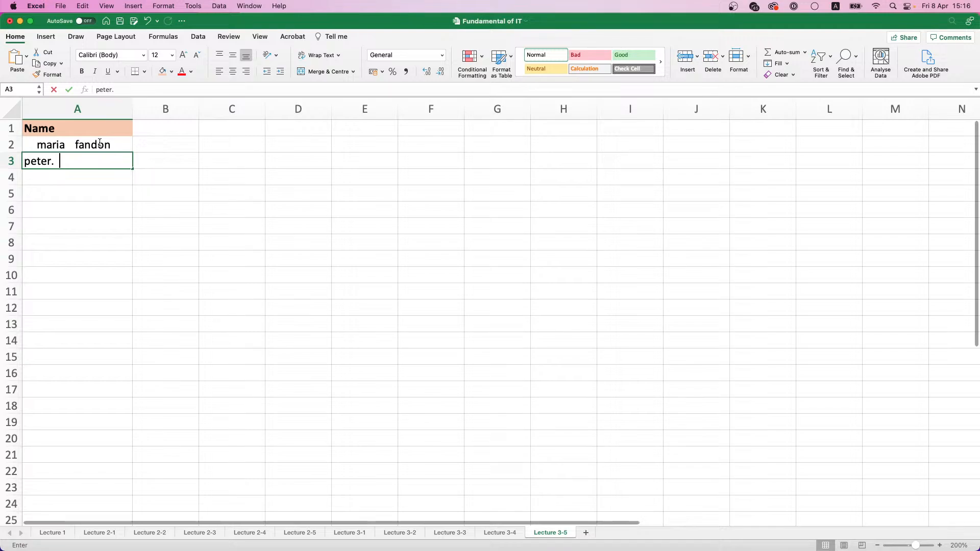
pyautogui.press('BackSpace')
pyautogui.press('BackSpace')
pyautogui.write('robert')
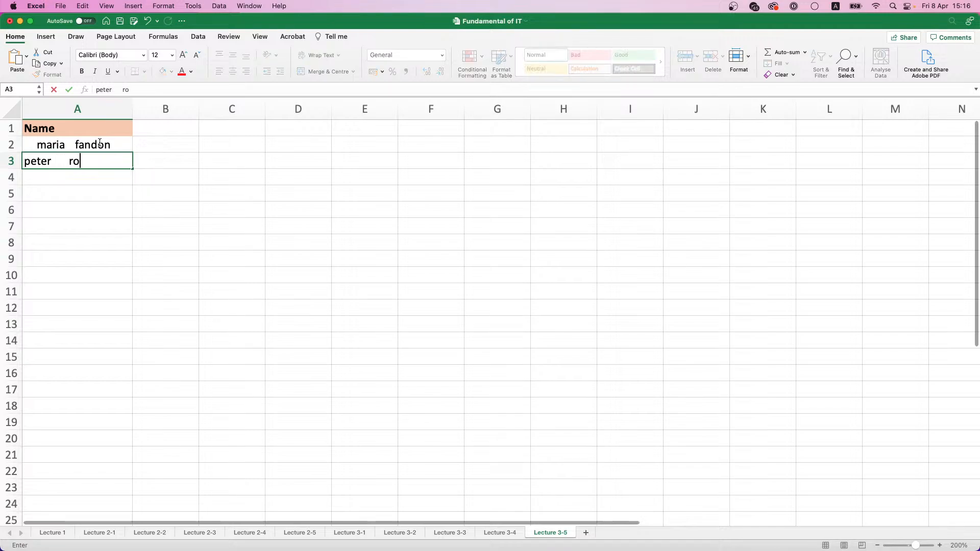
pyautogui.write('s')
pyautogui.press('super+z')
pyautogui.press('BackSpace')
pyautogui.press('BackSpace')
pyautogui.press('BackSpace')
pyautogui.write('s')
pyautogui.press('BackSpace')
pyautogui.press('BackSpace')
pyautogui.press('Return')
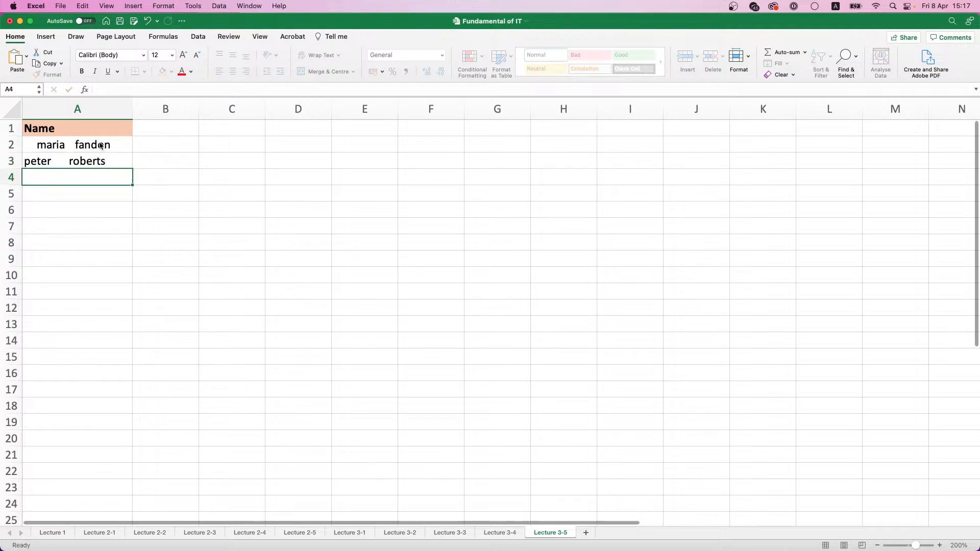
# Enter another lowercase full name in A4 with extra spaces before it and between the first and last name
pyautogui.write('J')
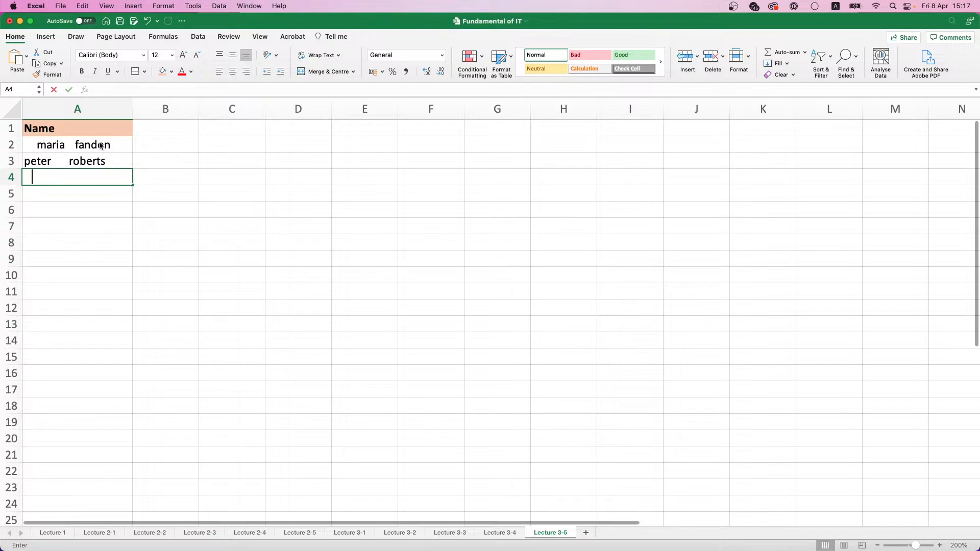
pyautogui.press('BackSpace')
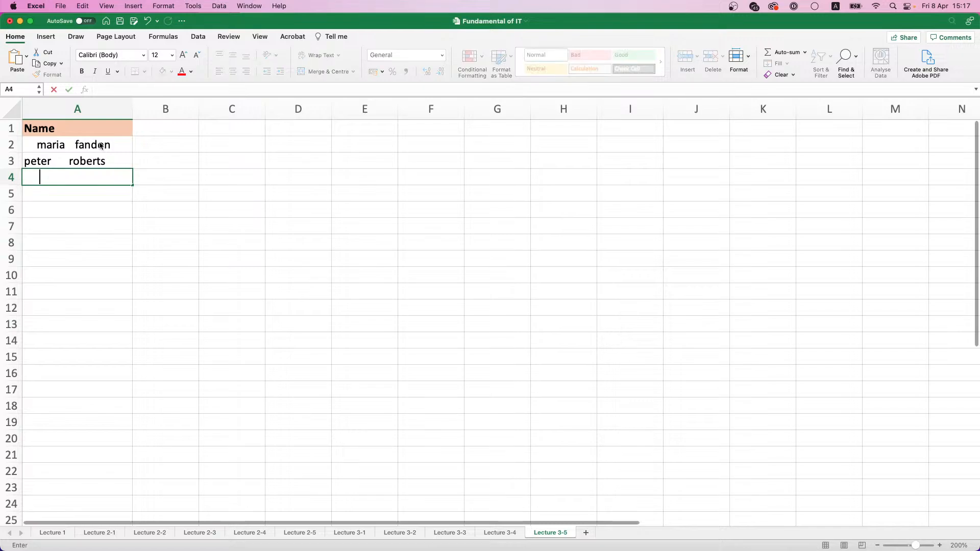
pyautogui.write('john')
pyautogui.write('evanse')
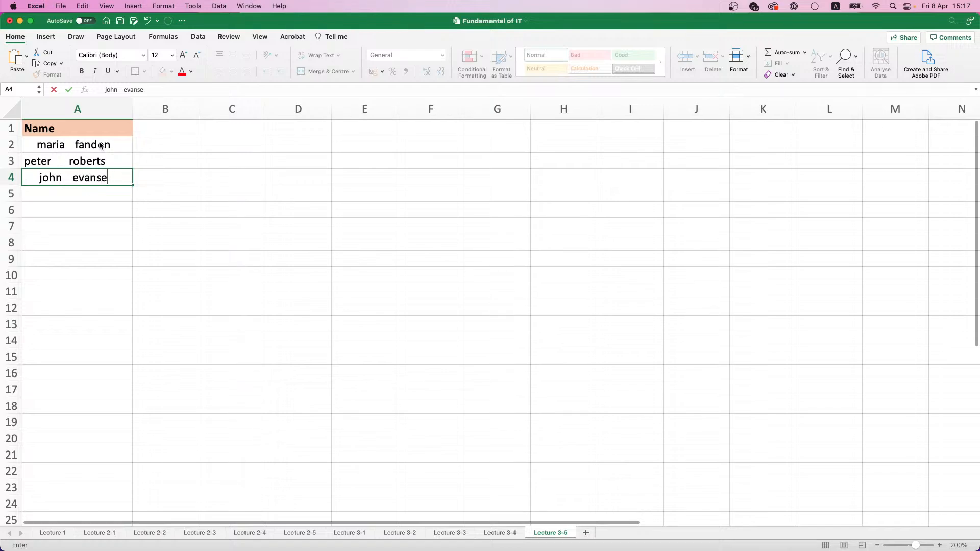
pyautogui.press('BackSpace')
pyautogui.press('Return')
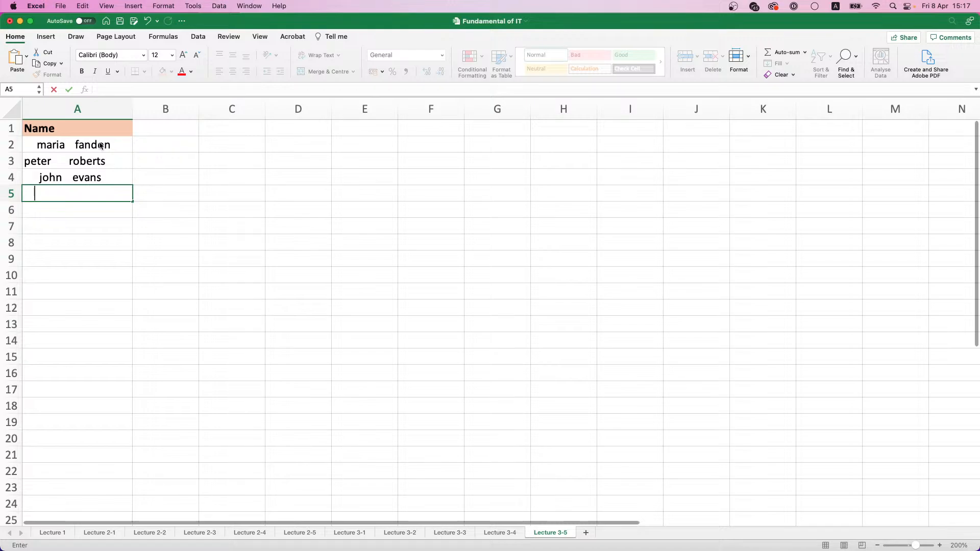
# Enter a fourth lowercase full name in A5 with leading spaces and extra spacing between its two words
pyautogui.write('ju')
pyautogui.write('lia.')
pyautogui.press('BackSpace')
pyautogui.press('BackSpace')
pyautogui.write('markes')
pyautogui.press('Return')
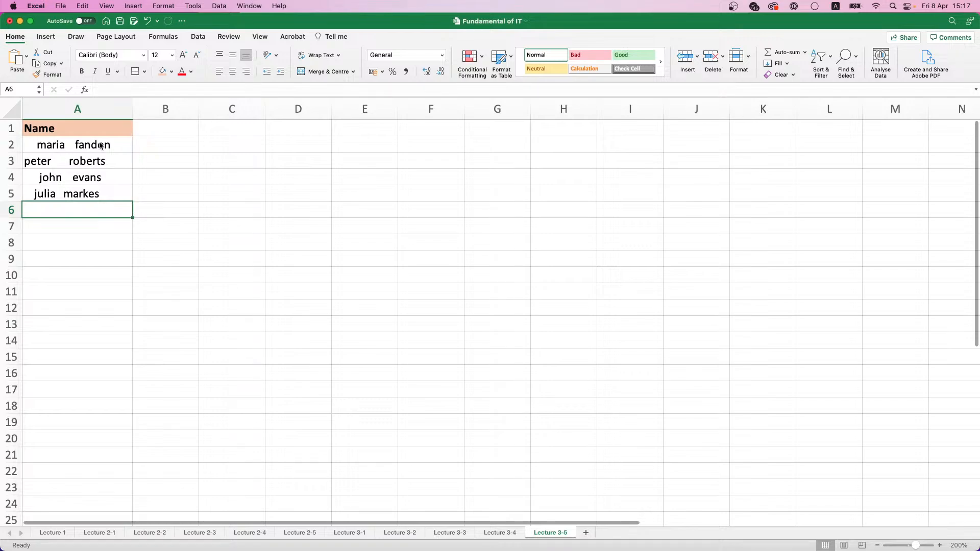
# Enter a fifth lowercase full name in A6 with leading spaces and a wide gap between its two words
pyautogui.write('federi')
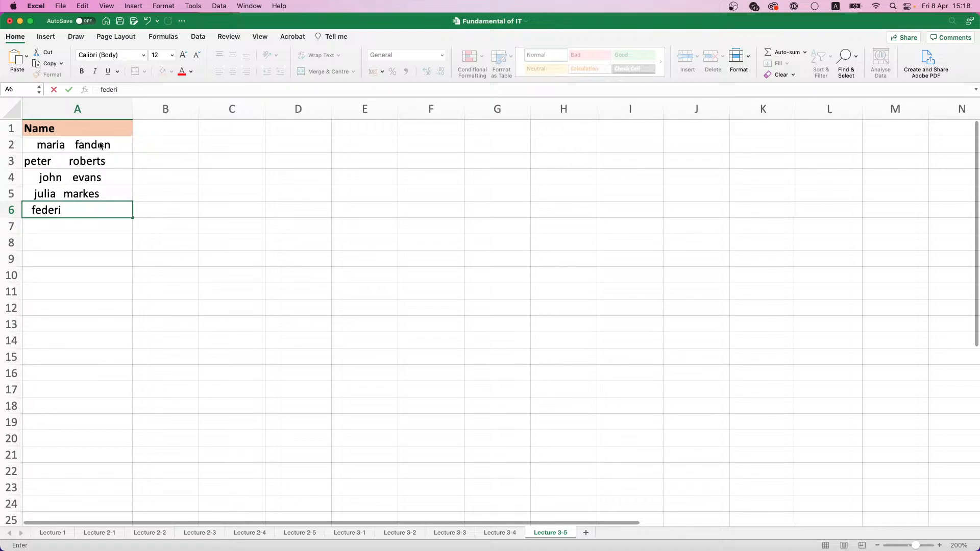
pyautogui.write('ca    ola')
pyautogui.press('Return')
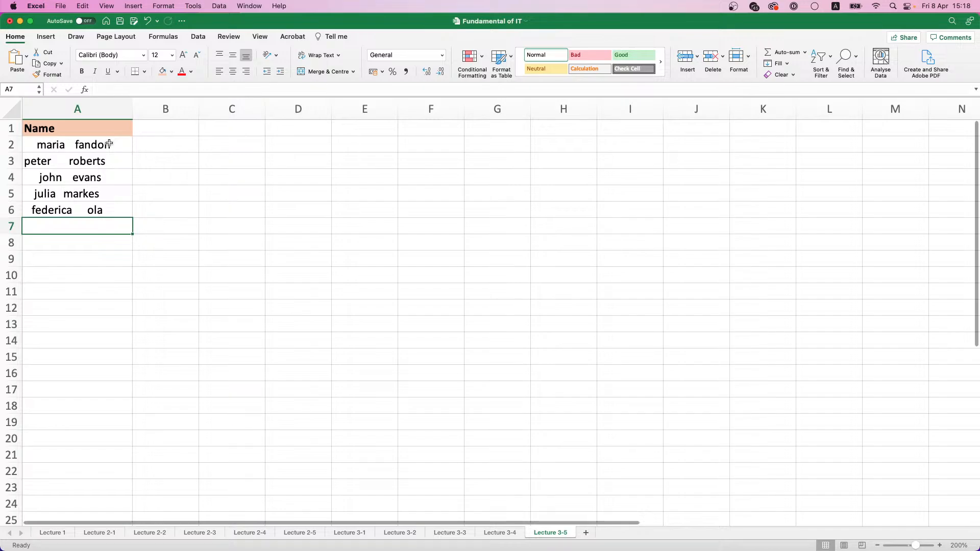
# Enter a Trim header in B1 and format it bold with the same light orange fill as A1
pyautogui.click(108, 141)
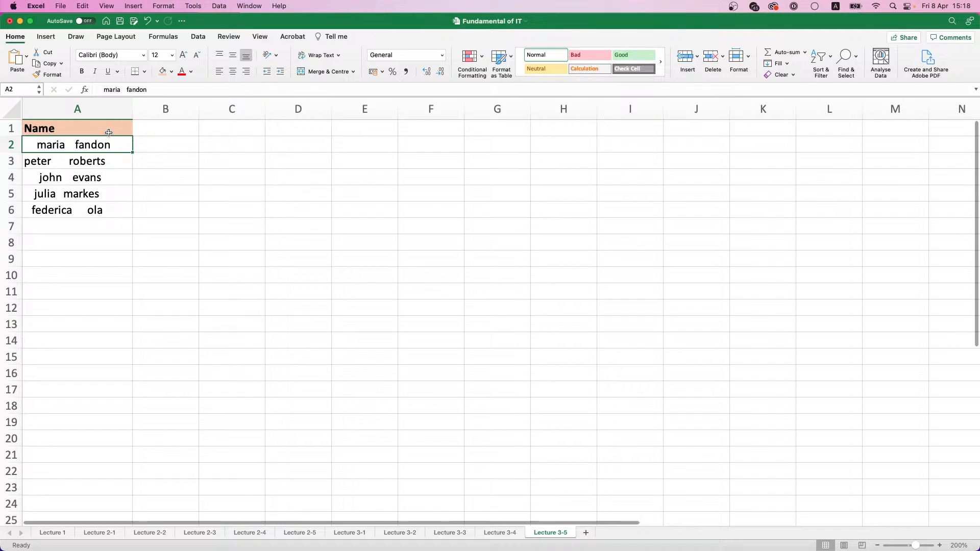
pyautogui.click(145, 133)
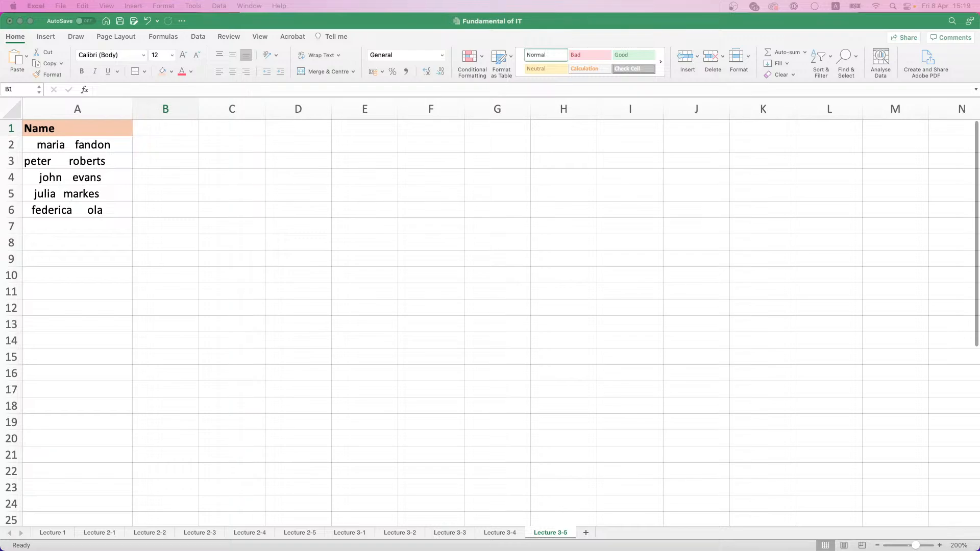
pyautogui.click(164, 130)
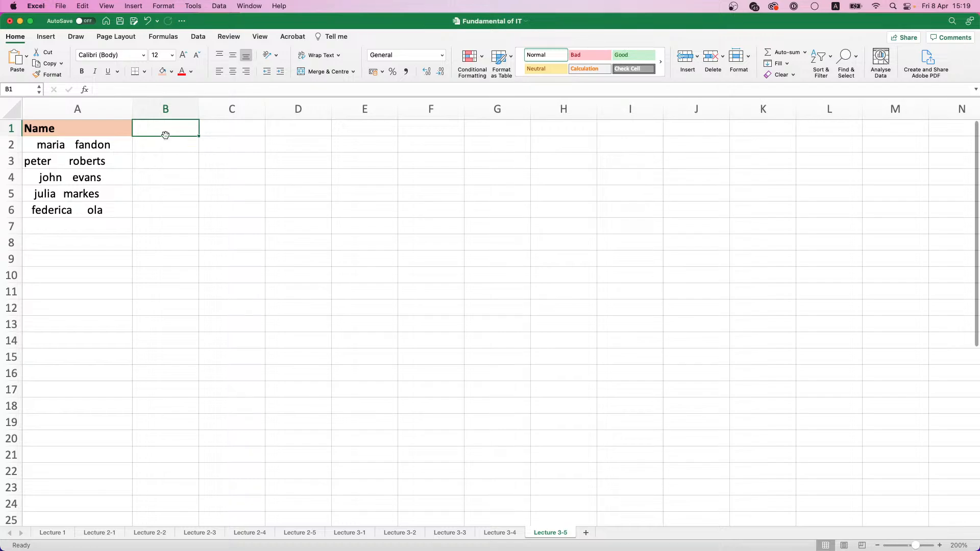
pyautogui.write('Trim')
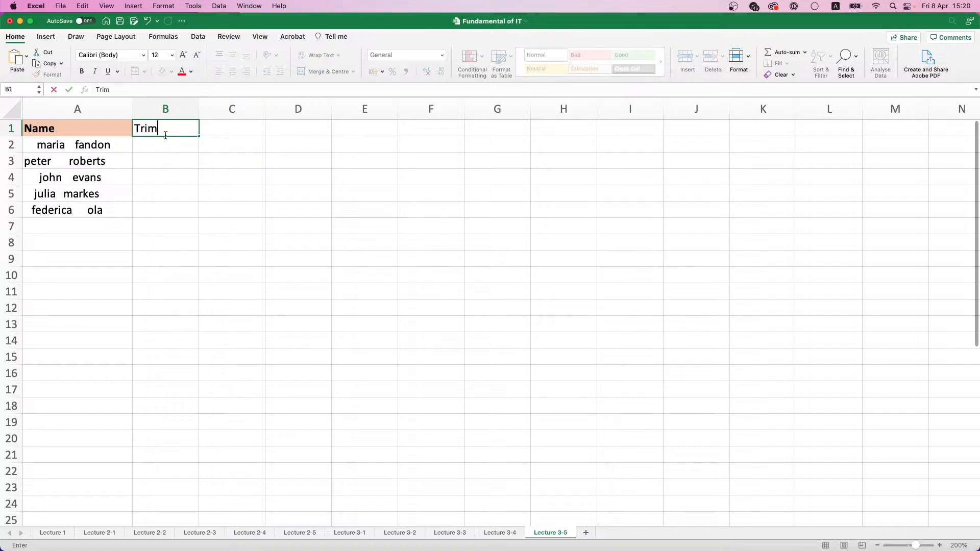
pyautogui.press('Return')
pyautogui.click(166, 129)
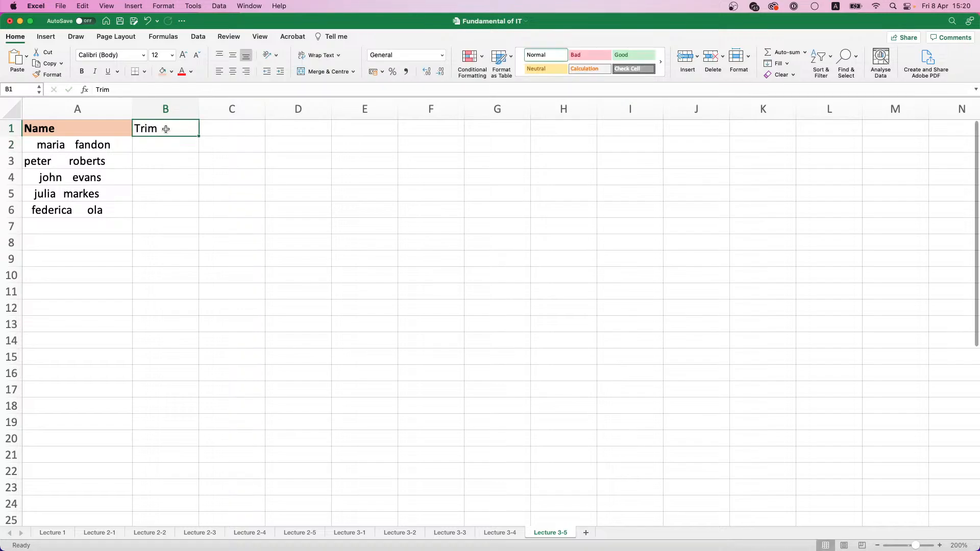
pyautogui.press('super+b')
pyautogui.click(162, 71)
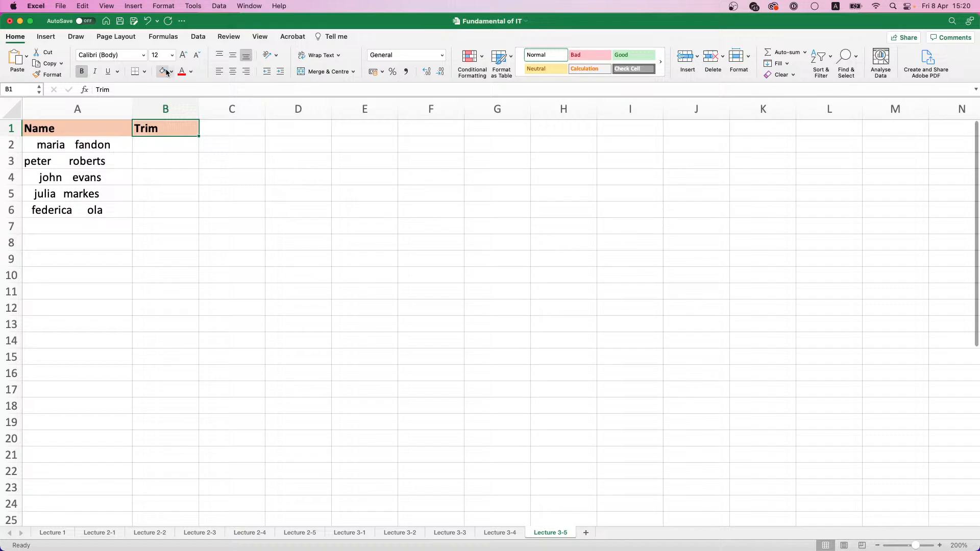
# Insert the formula =TRIM(A2) in B2, finding the TRIM function in the Formula Builder
pyautogui.click(173, 150)
pyautogui.write('=')
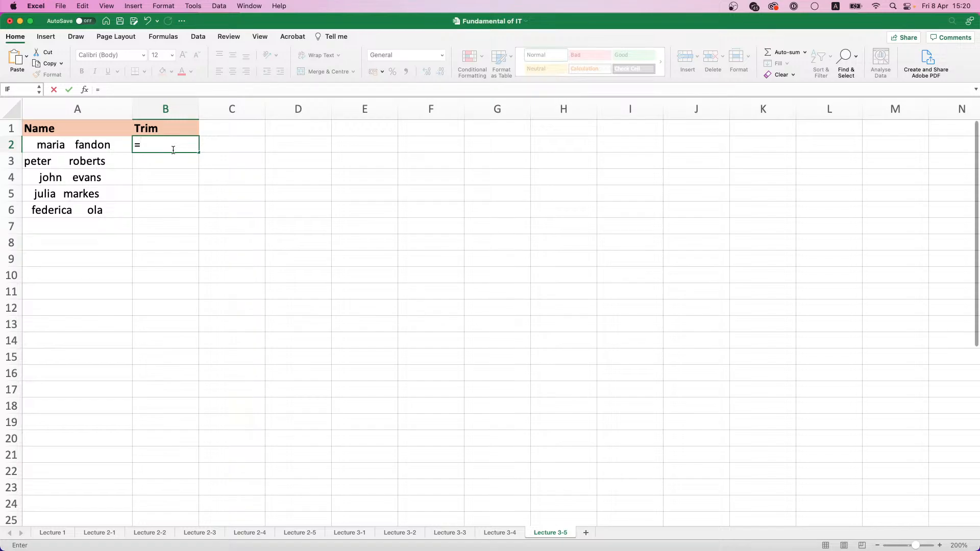
pyautogui.click(85, 89)
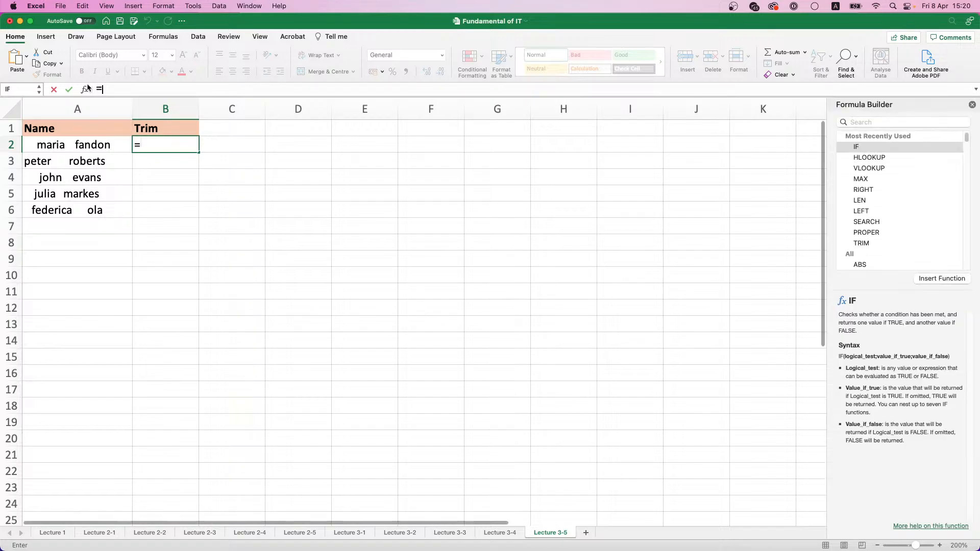
pyautogui.write('trim')
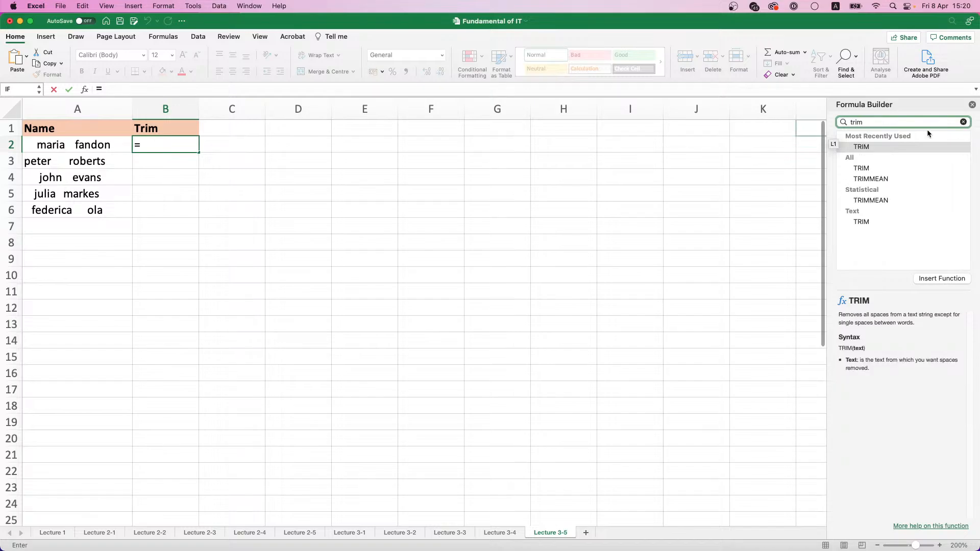
pyautogui.doubleClick(863, 147)
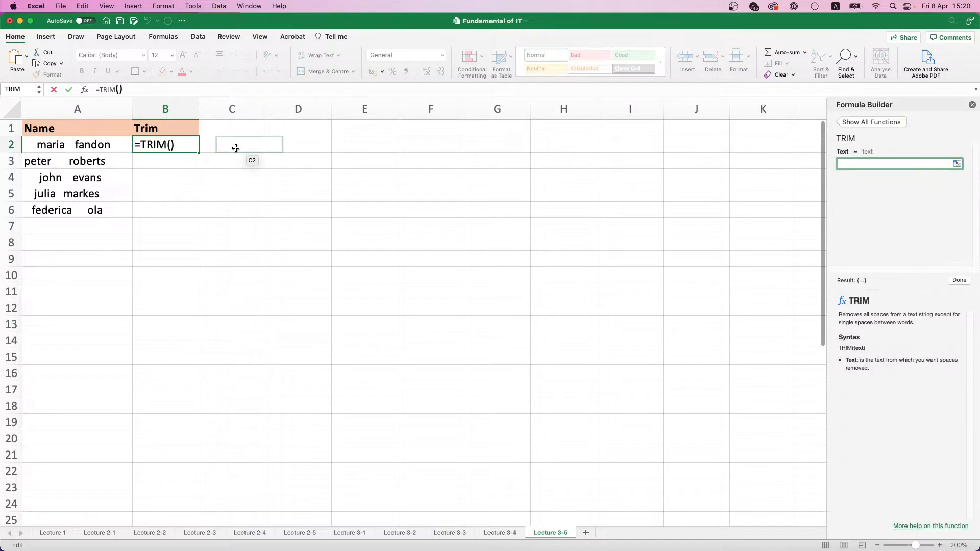
pyautogui.click(48, 146)
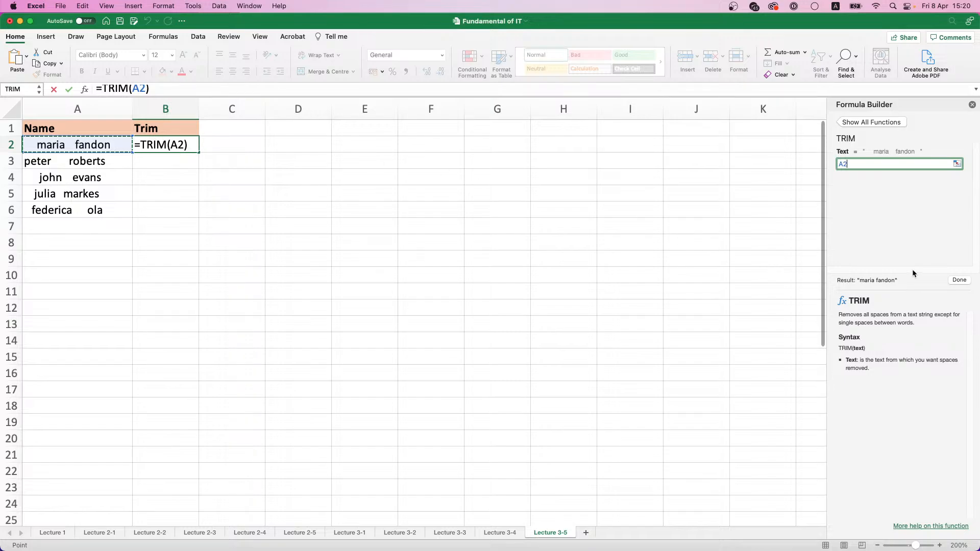
pyautogui.click(959, 279)
# Copy the TRIM formula from B2 down to B6 and widen column B slightly to fit the names
pyautogui.click(174, 162)
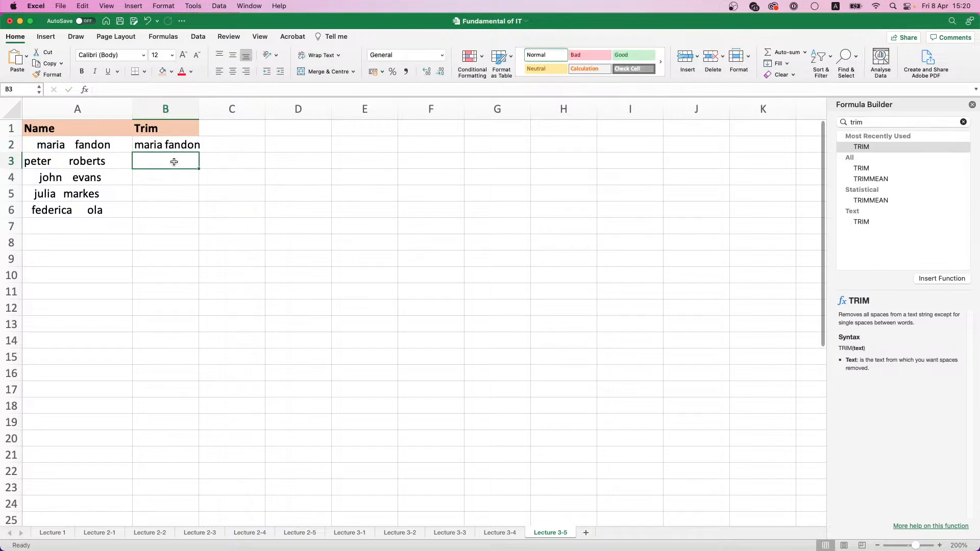
pyautogui.click(181, 145)
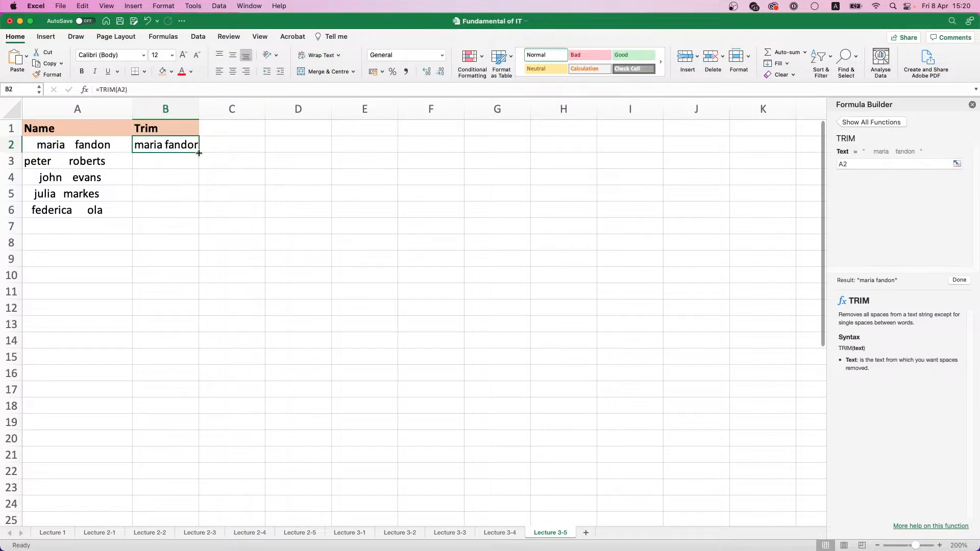
pyautogui.moveTo(198, 153); pyautogui.dragTo(200, 220)
pyautogui.moveTo(199, 109); pyautogui.dragTo(203, 107)
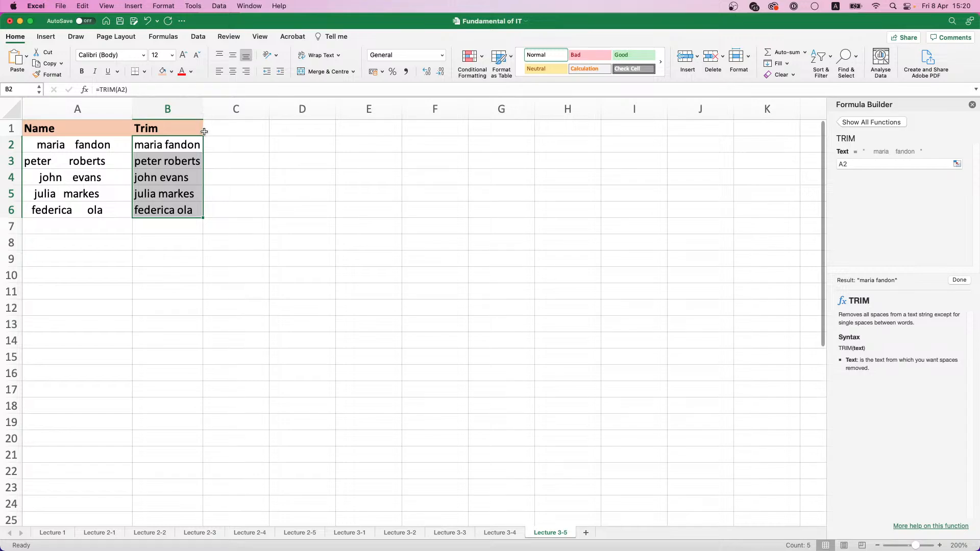
# Inspect the copied TRIM formula in B4 to check which cell it references
pyautogui.click(178, 175)
pyautogui.doubleClick(186, 176)
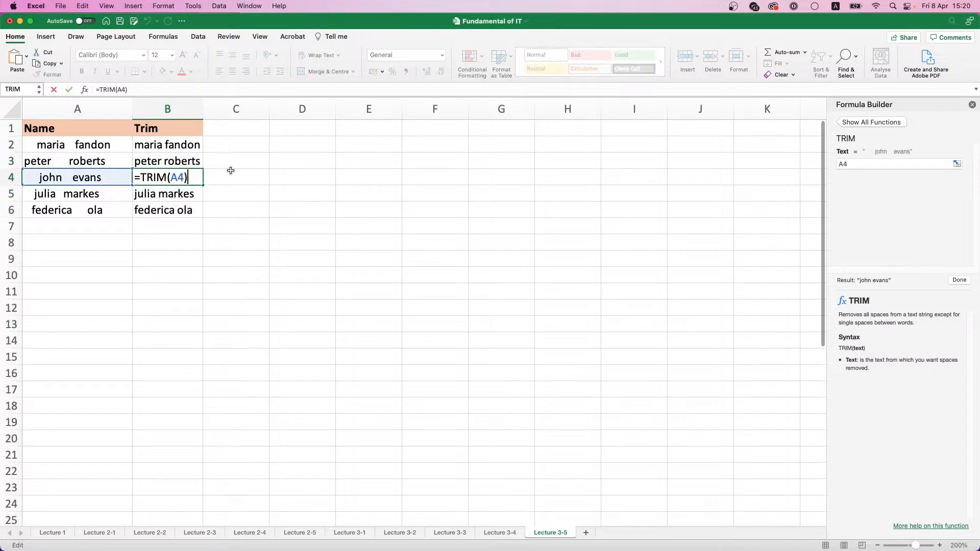
pyautogui.click(228, 172)
pyautogui.click(181, 149)
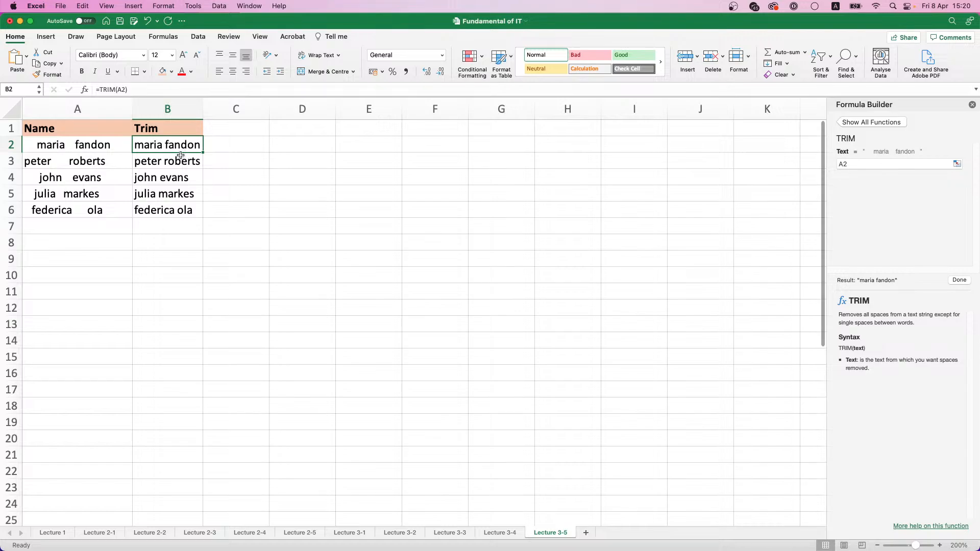
# Enter a Proper header in C1 and format it bold with the same light orange fill as the other headers
pyautogui.click(220, 131)
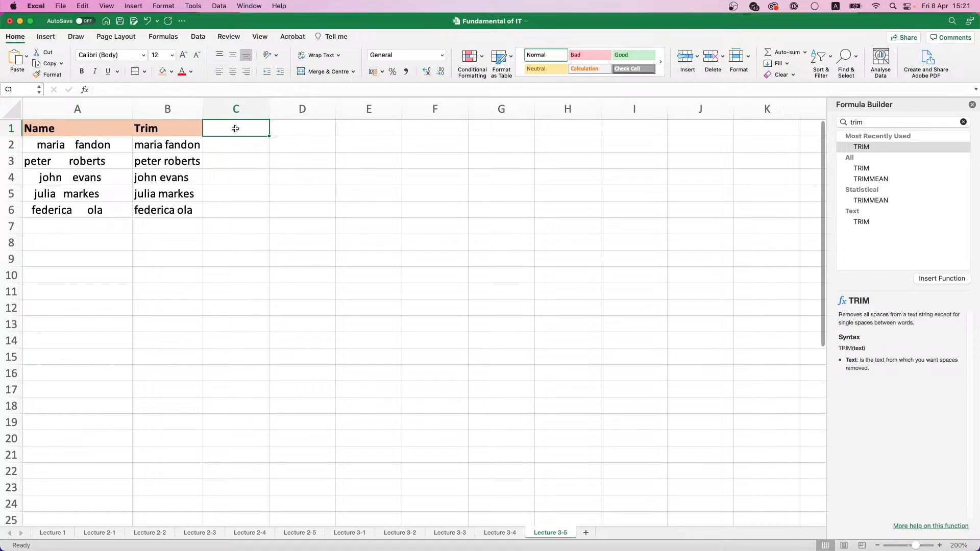
pyautogui.write('Proper')
pyautogui.press('Return')
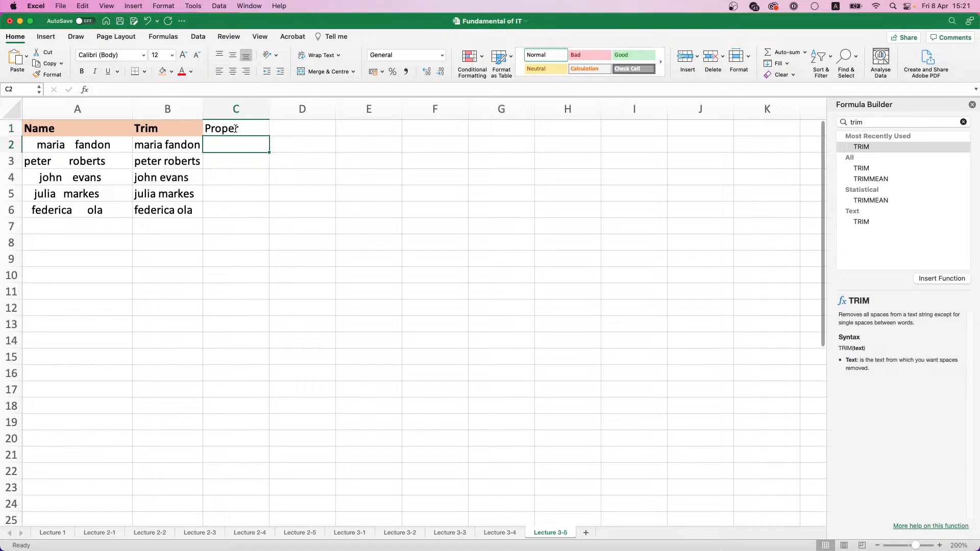
pyautogui.click(234, 129)
pyautogui.click(81, 72)
pyautogui.click(162, 72)
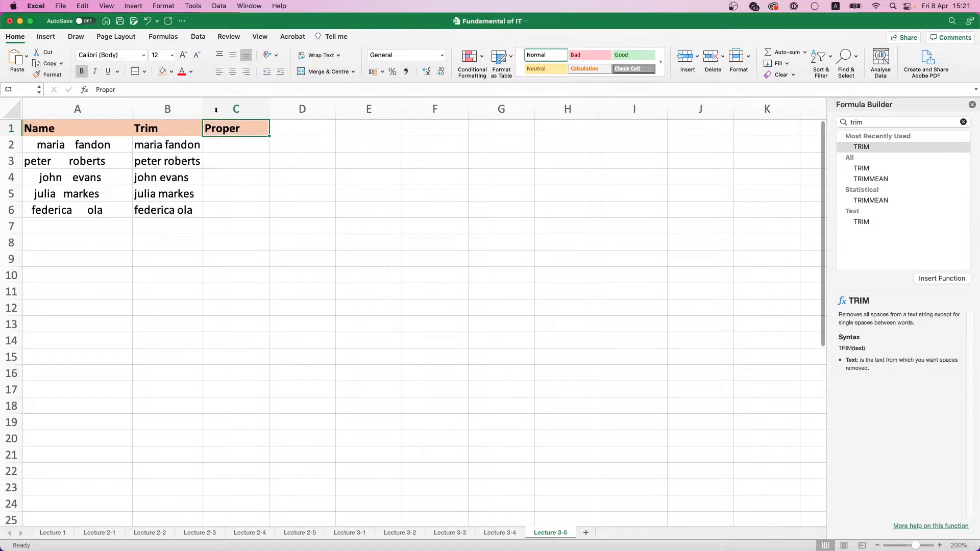
# Insert the formula =PROPER(B2) in C2, finding the PROPER function in the Formula Builder
pyautogui.click(246, 142)
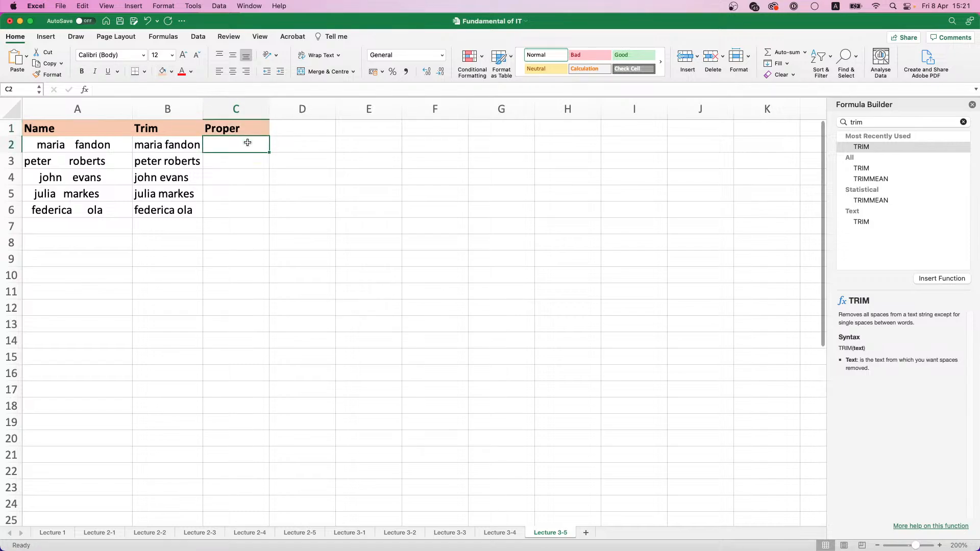
pyautogui.write('=')
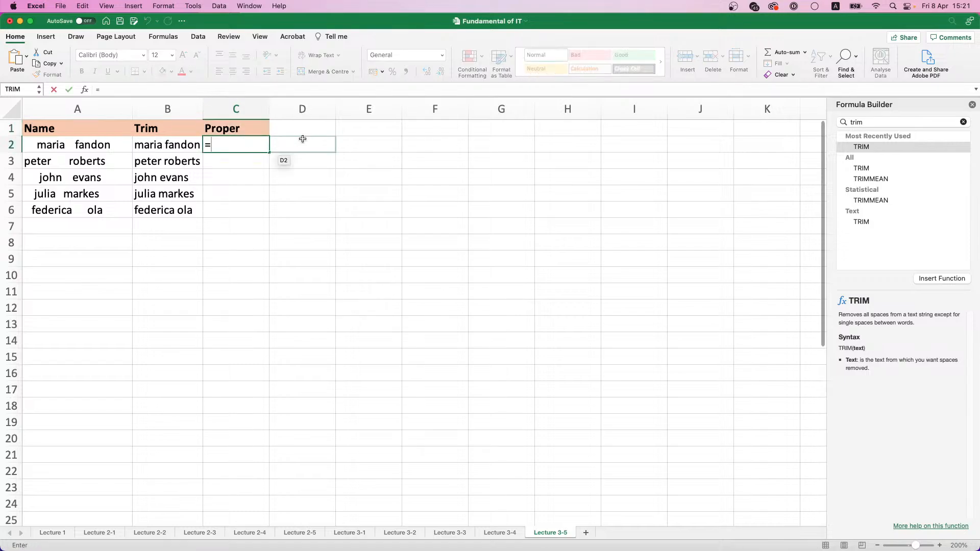
pyautogui.click(869, 122)
pyautogui.write('Pro')
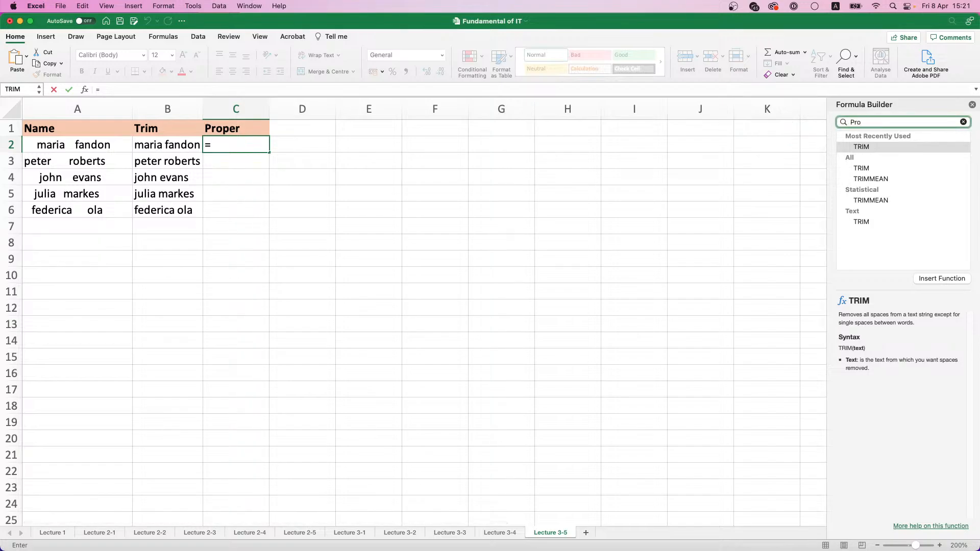
pyautogui.doubleClick(866, 147)
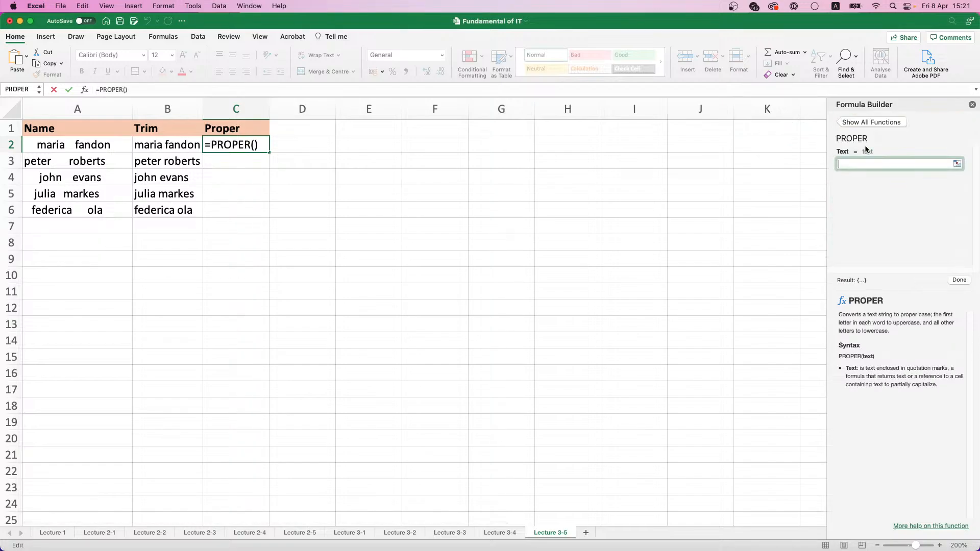
pyautogui.click(173, 147)
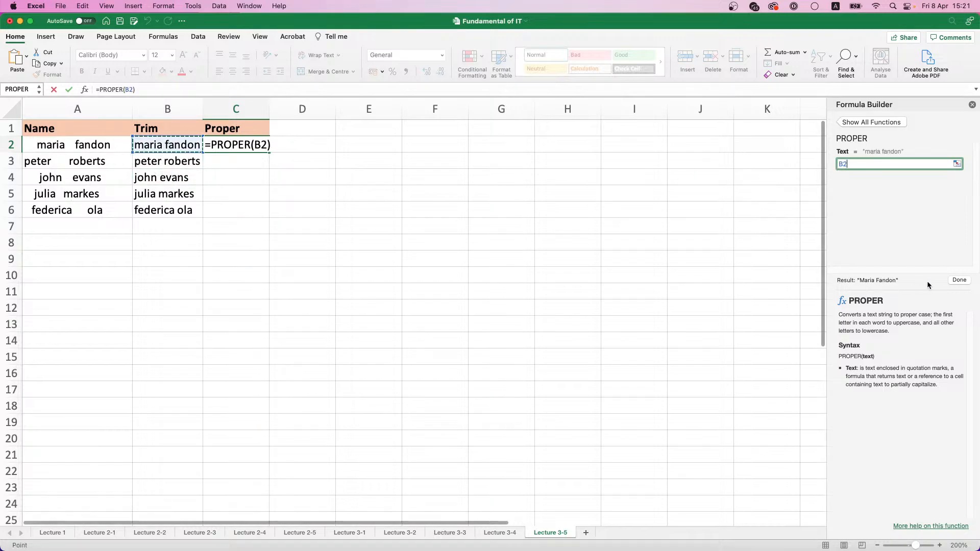
pyautogui.click(958, 284)
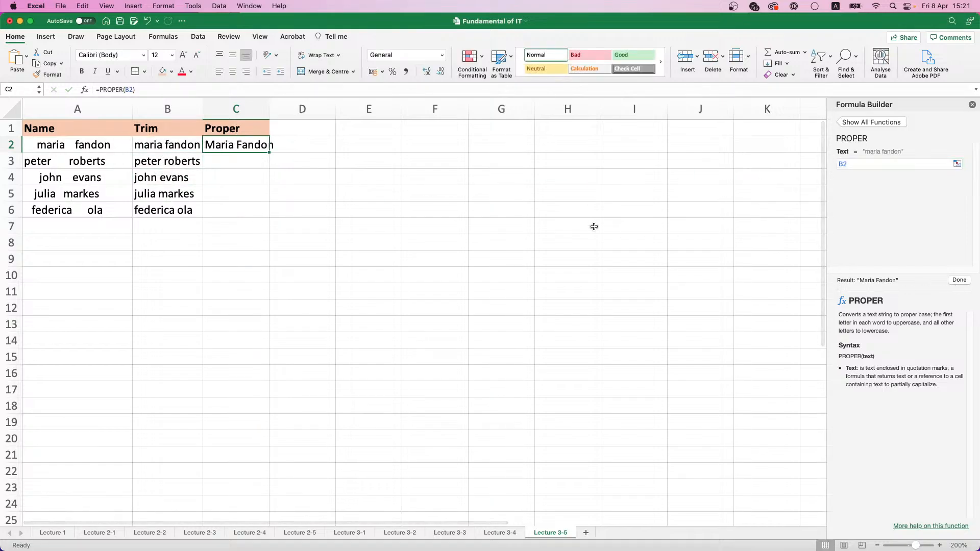
# Copy the PROPER formula from C2 down to C6, widen column C slightly to fit the names, and close the Formula Builder
pyautogui.doubleClick(270, 153)
pyautogui.moveTo(270, 109); pyautogui.dragTo(280, 108)
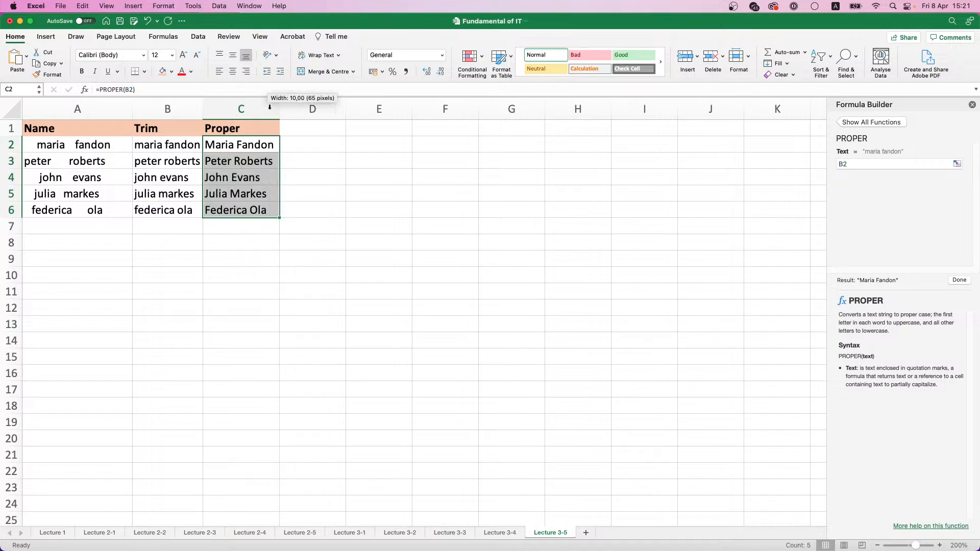
pyautogui.click(972, 105)
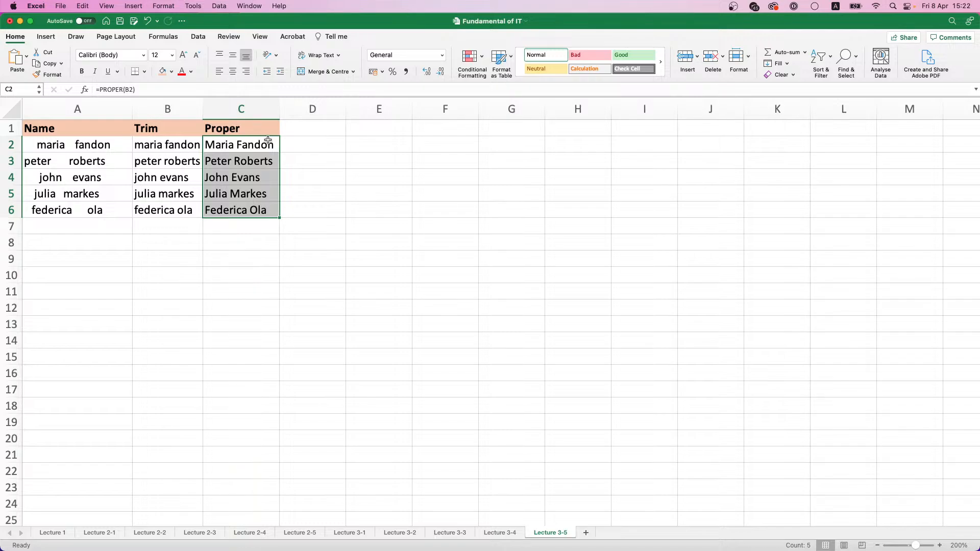
pyautogui.click(312, 149)
pyautogui.click(235, 145)
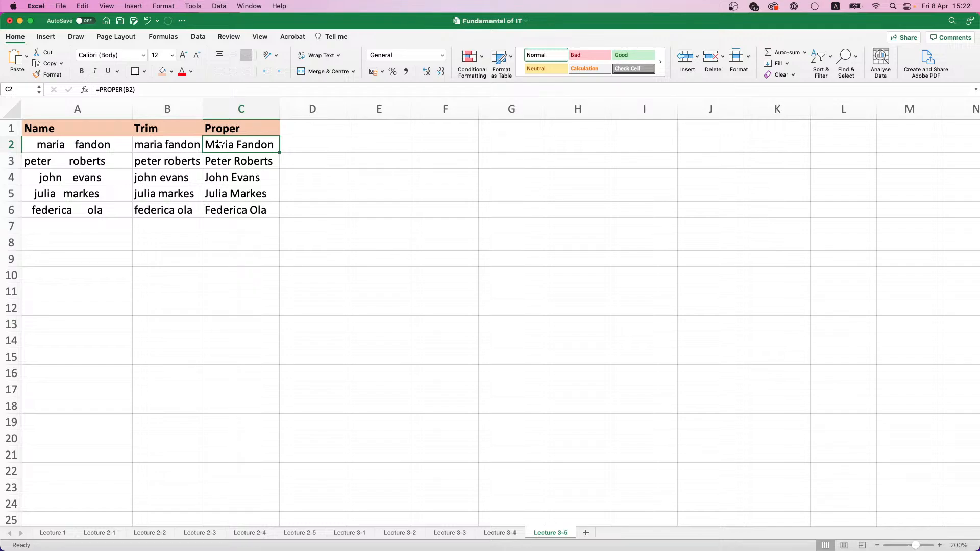
# Enter a Search header in D1, next to the Proper header
pyautogui.click(319, 125)
pyautogui.write('Search')
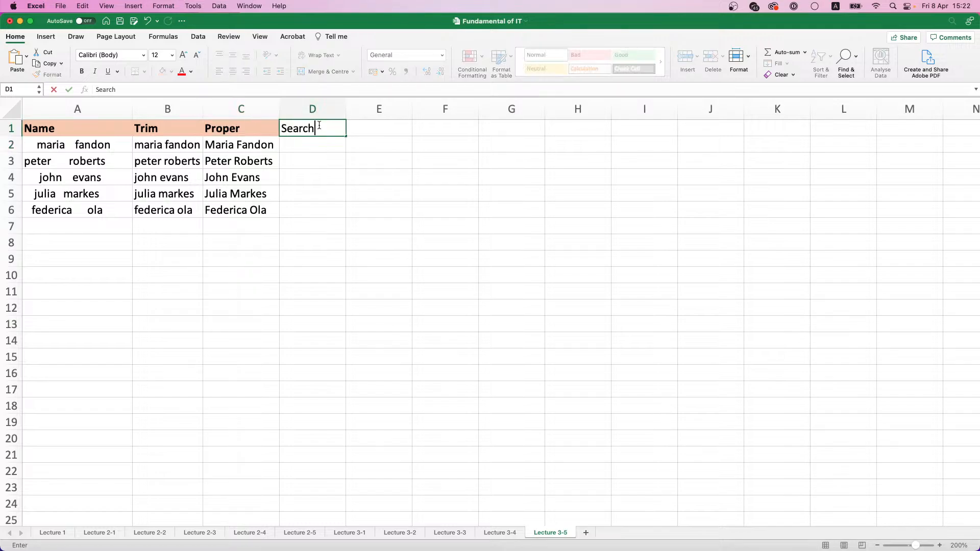
pyautogui.press('Return')
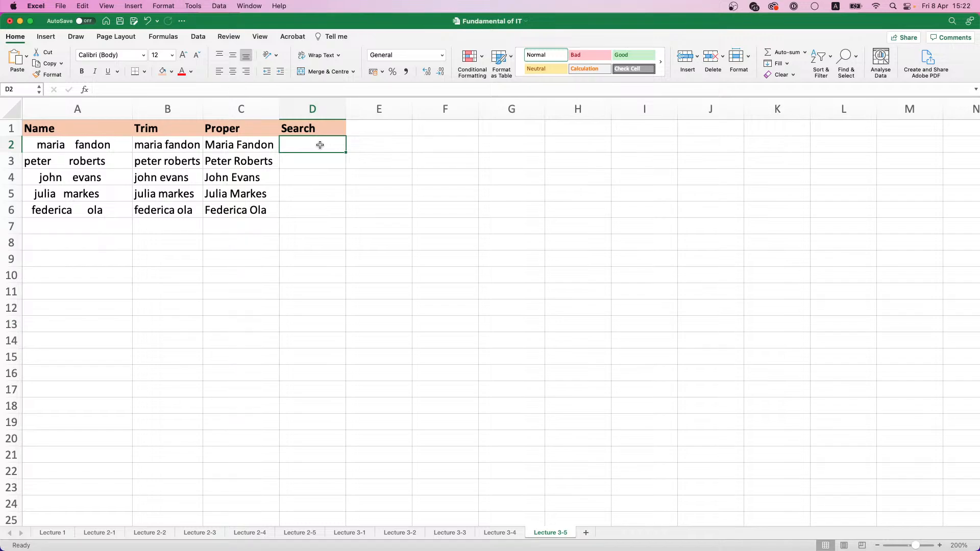
# Insert the SEARCH function in D2, finding it by name in the Formula Builder
pyautogui.click(86, 89)
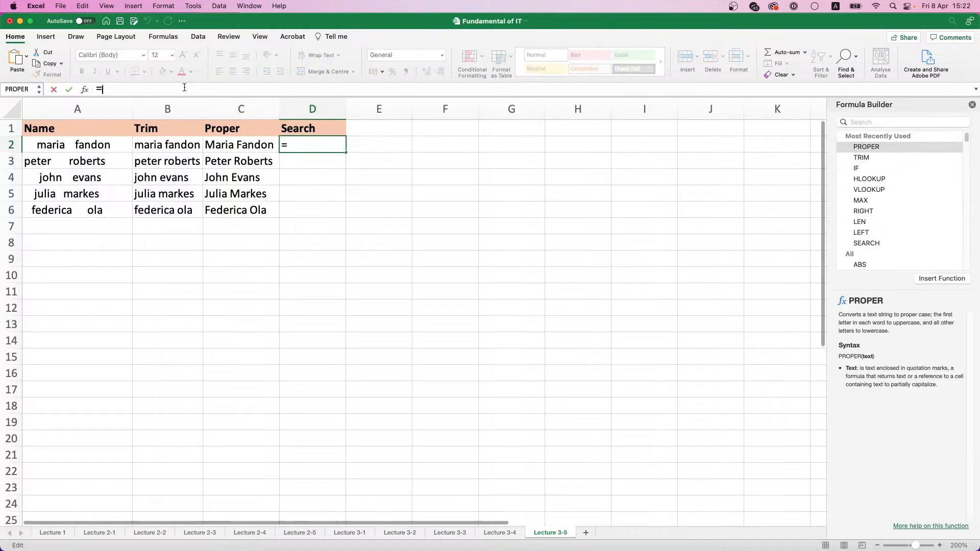
pyautogui.click(888, 122)
pyautogui.write('sea')
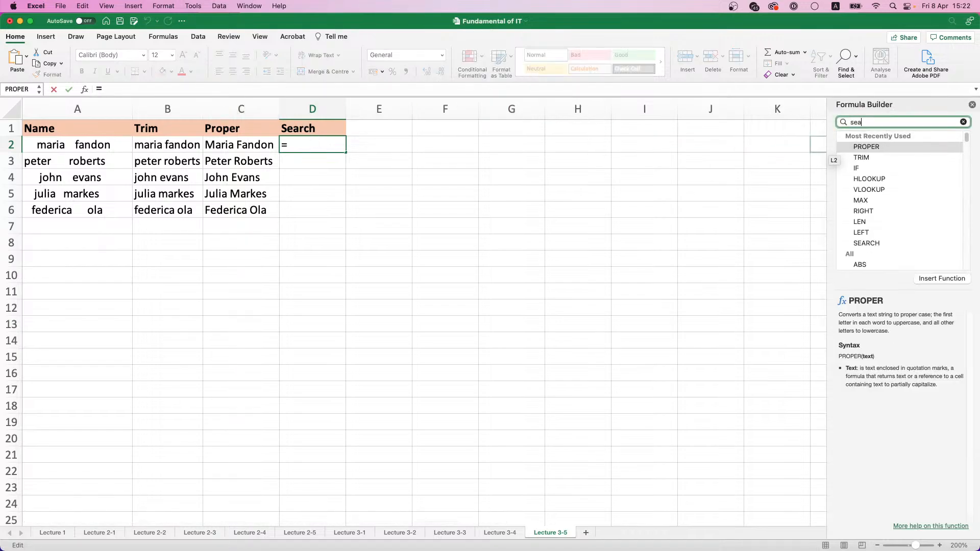
pyautogui.write('rch')
pyautogui.click(871, 148)
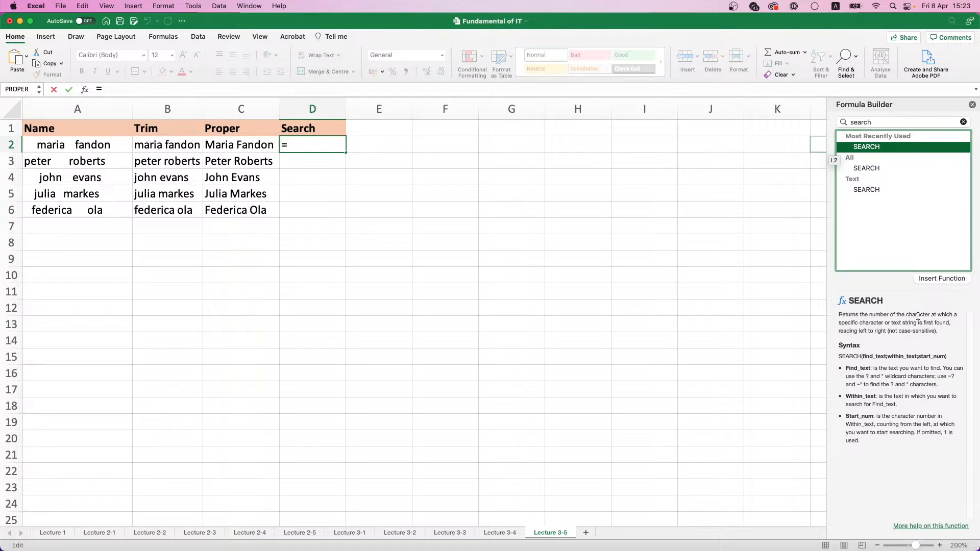
pyautogui.doubleClick(872, 149)
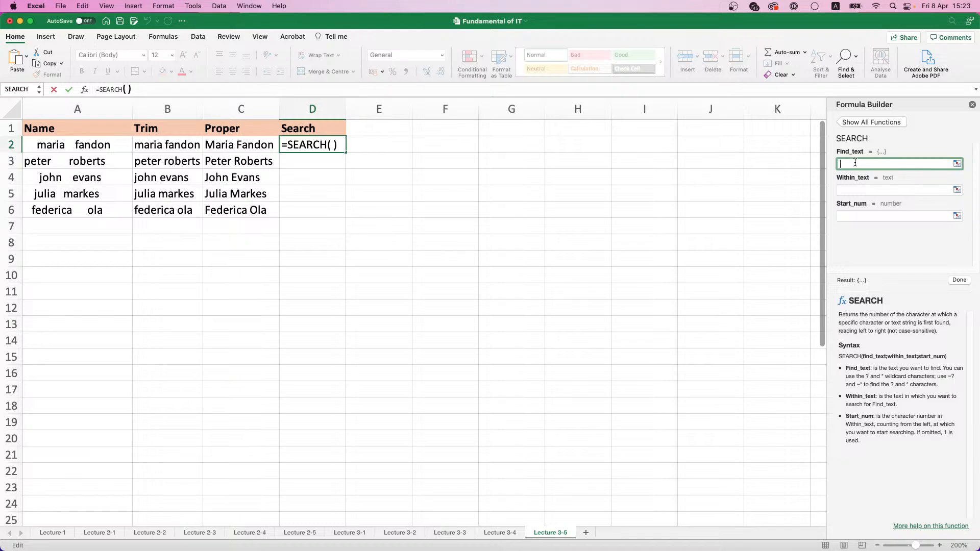
# Set the SEARCH arguments in D2 to find a space (" ") within C2 and complete the formula
pyautogui.press('BackSpace')
pyautogui.write('@')
pyautogui.press('BackSpace')
pyautogui.write('" "')
pyautogui.click(869, 188)
pyautogui.click(220, 145)
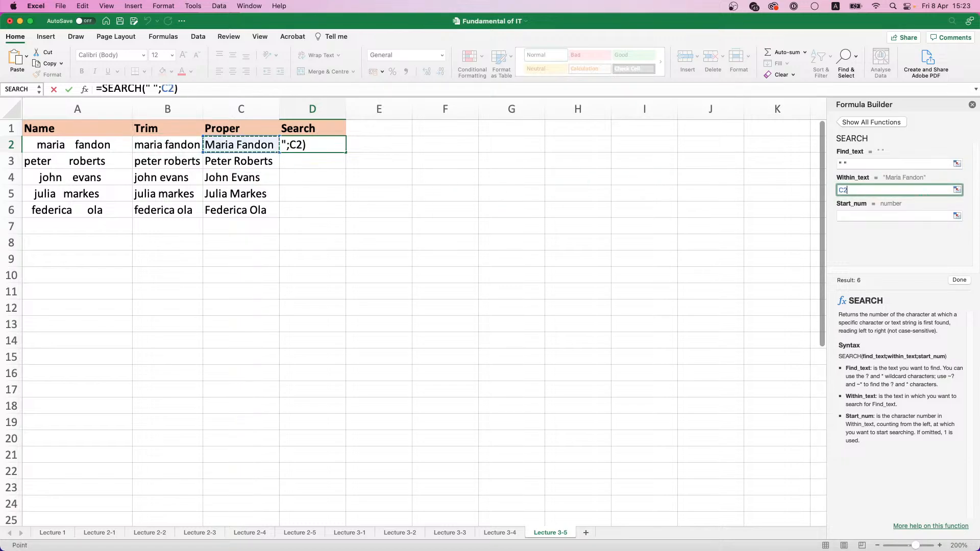
pyautogui.click(958, 280)
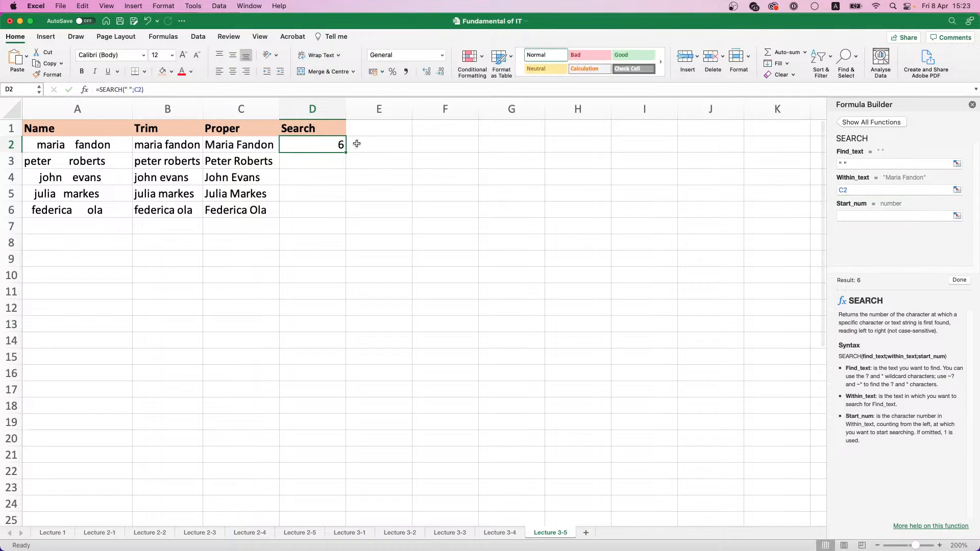
# Copy the SEARCH formula from D2 down to D6 and inspect the copied formulas in D3 to D6
pyautogui.doubleClick(345, 152)
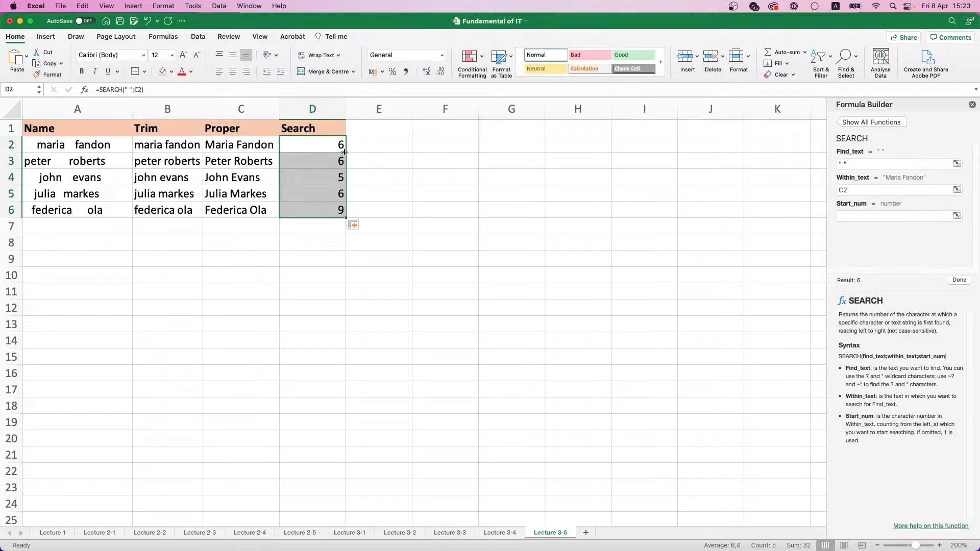
pyautogui.click(335, 157)
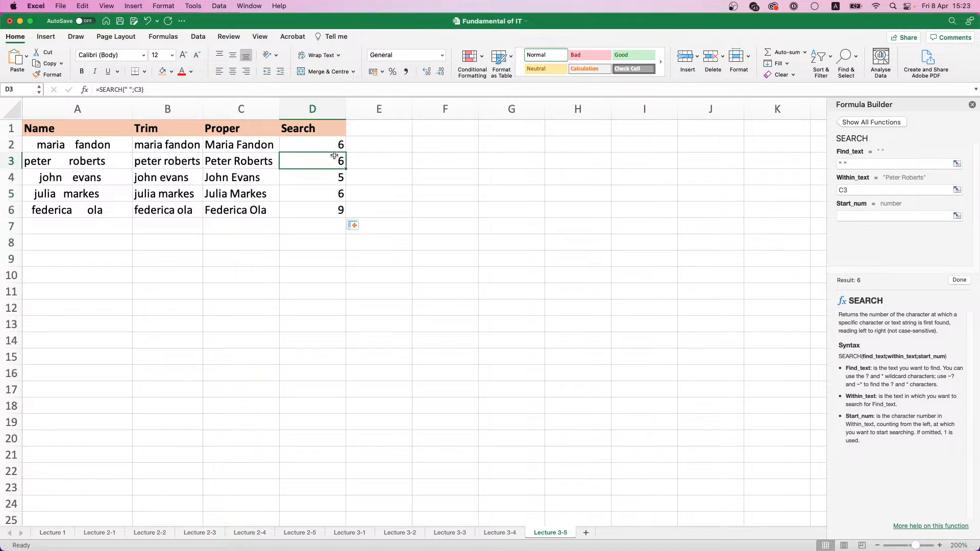
pyautogui.click(335, 178)
pyautogui.click(335, 192)
pyautogui.moveTo(335, 209); pyautogui.dragTo(337, 211)
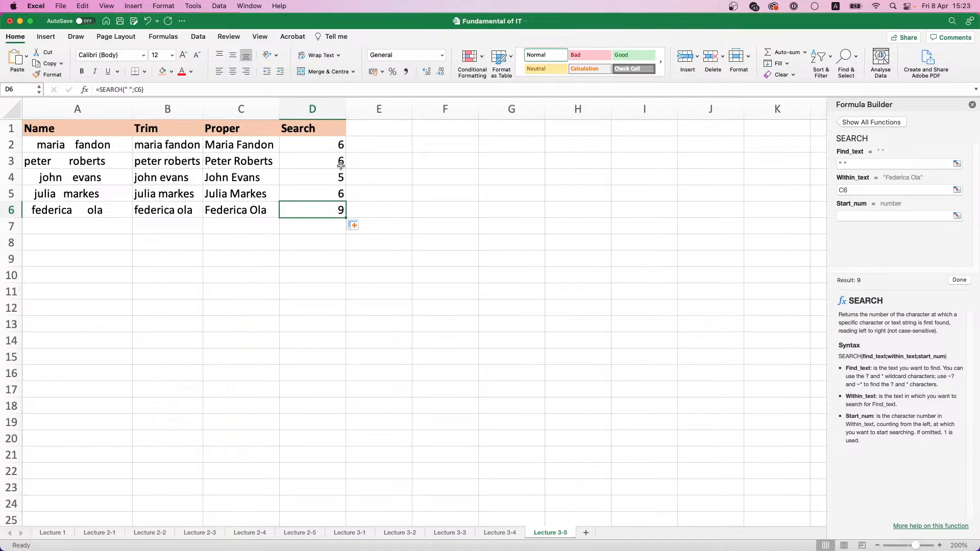
# Enter a Left header in E1, next to the Search header
pyautogui.click(364, 130)
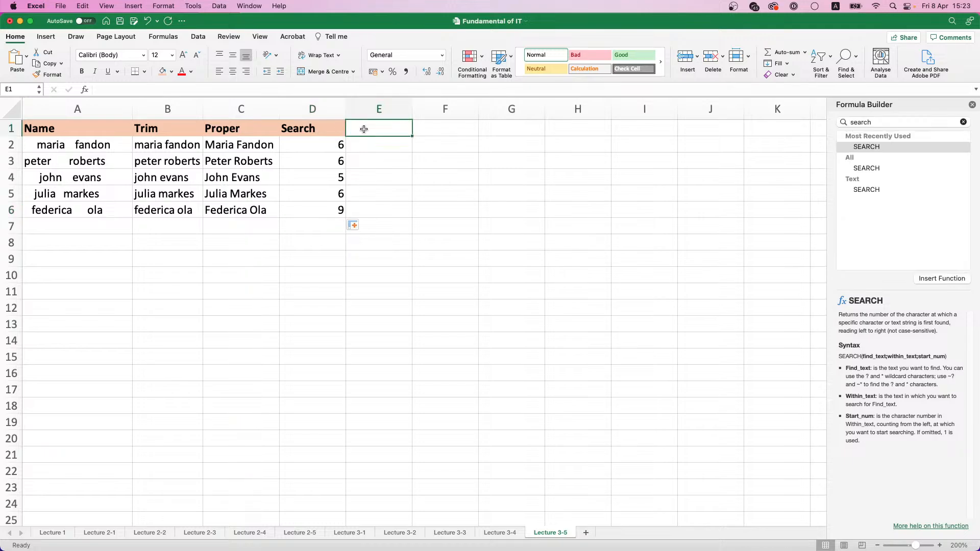
pyautogui.write('Left')
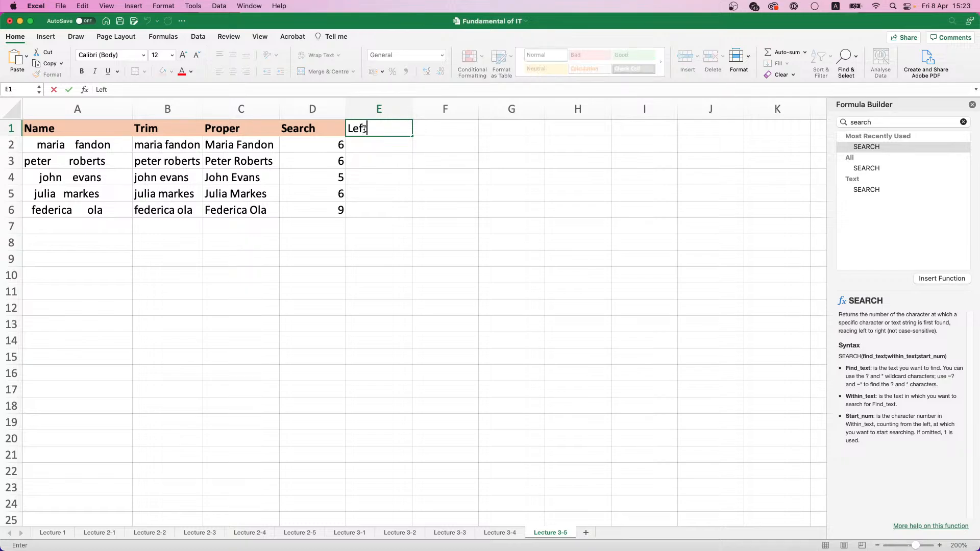
pyautogui.press('Return')
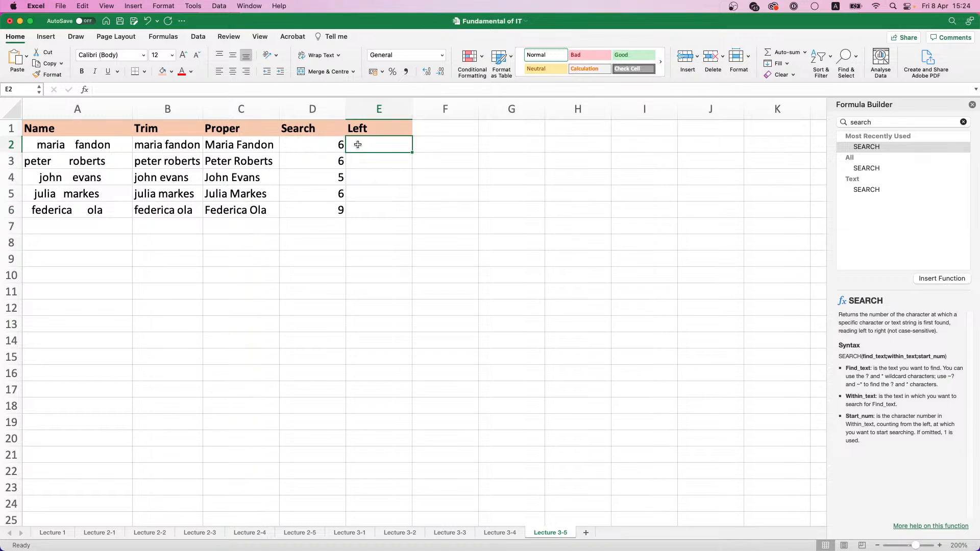
# Insert the formula =LEFT(C2;D2-1) in E2 using the Formula Builder and copy it down to E6
pyautogui.doubleClick(862, 123)
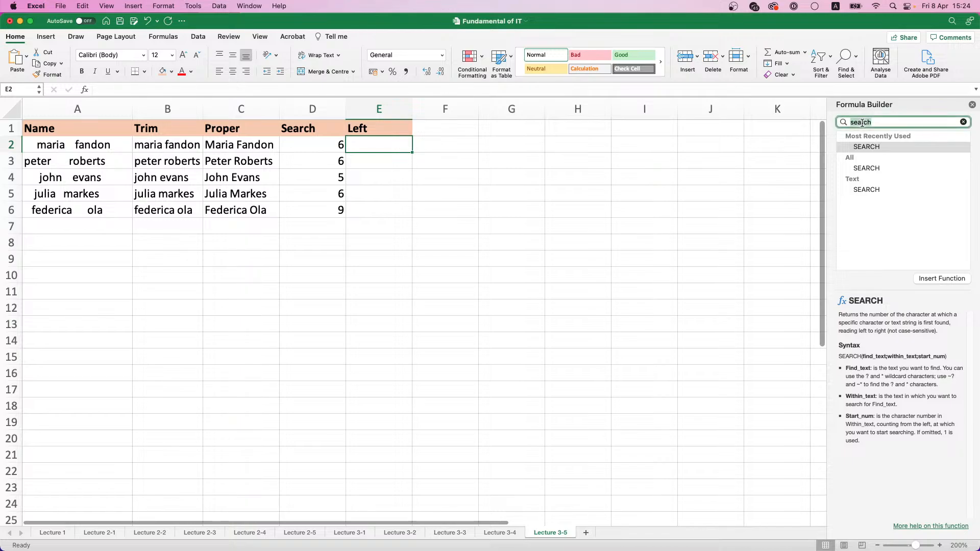
pyautogui.write('left')
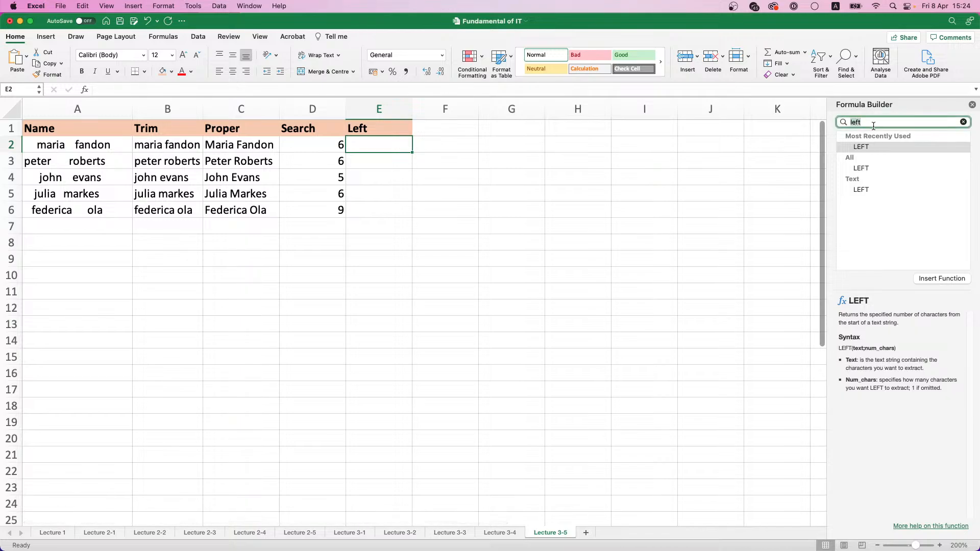
pyautogui.doubleClick(869, 147)
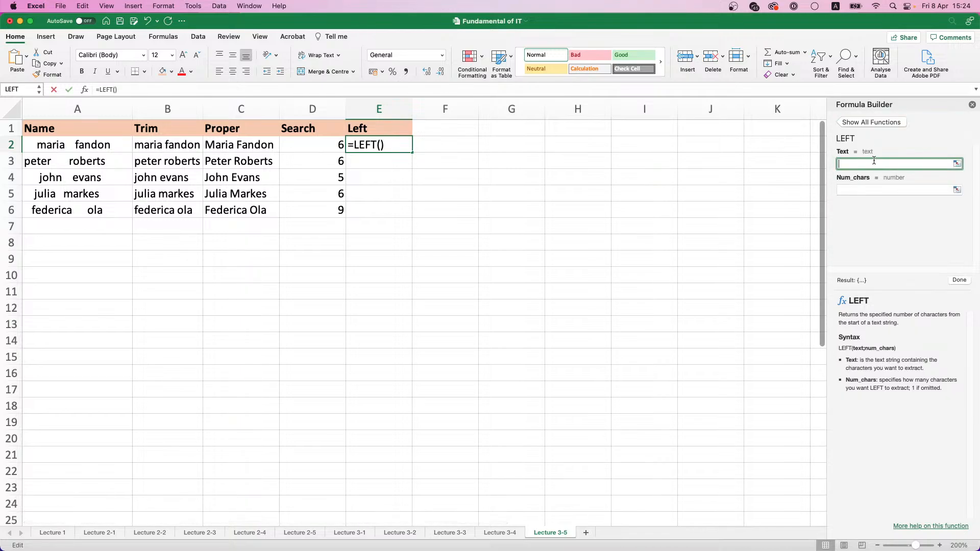
pyautogui.click(242, 144)
pyautogui.click(938, 189)
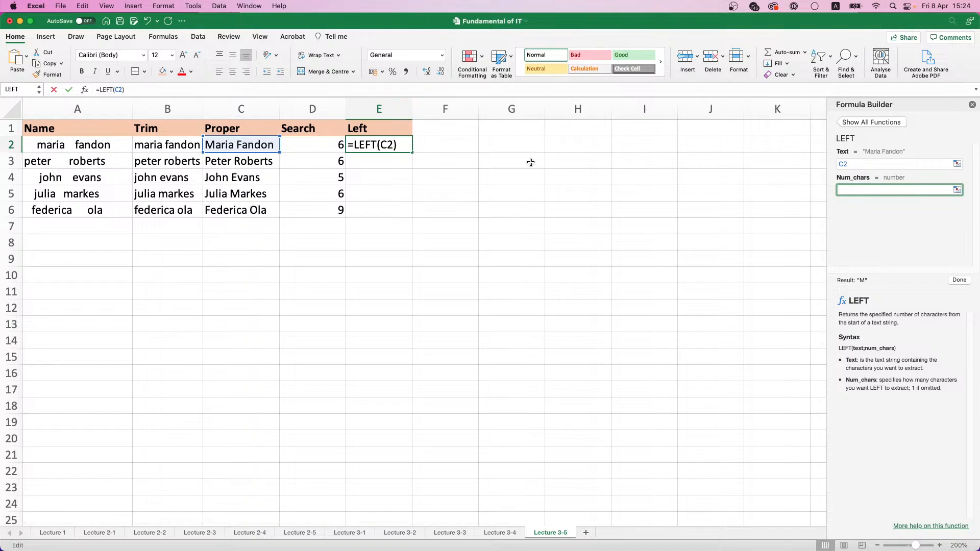
pyautogui.click(339, 147)
pyautogui.write('-')
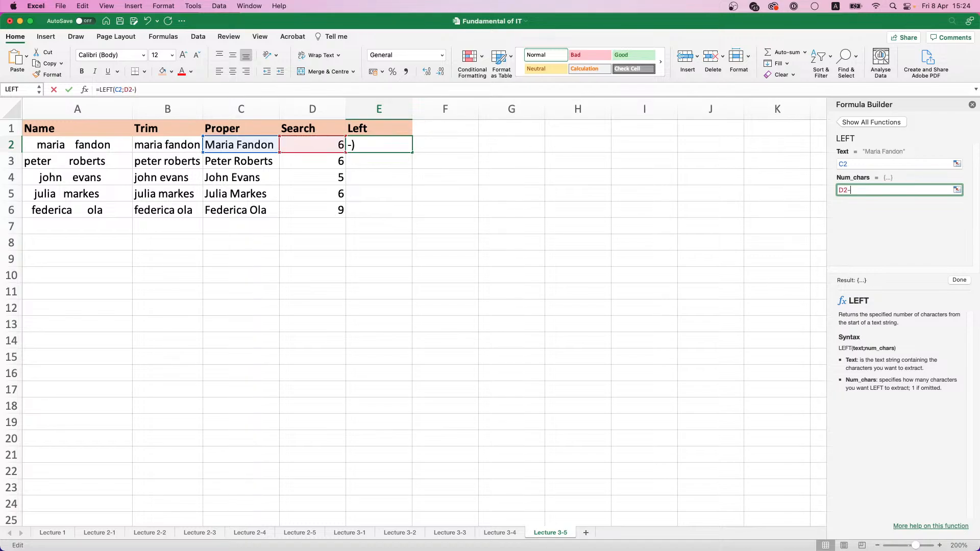
pyautogui.write('1')
pyautogui.press('Return')
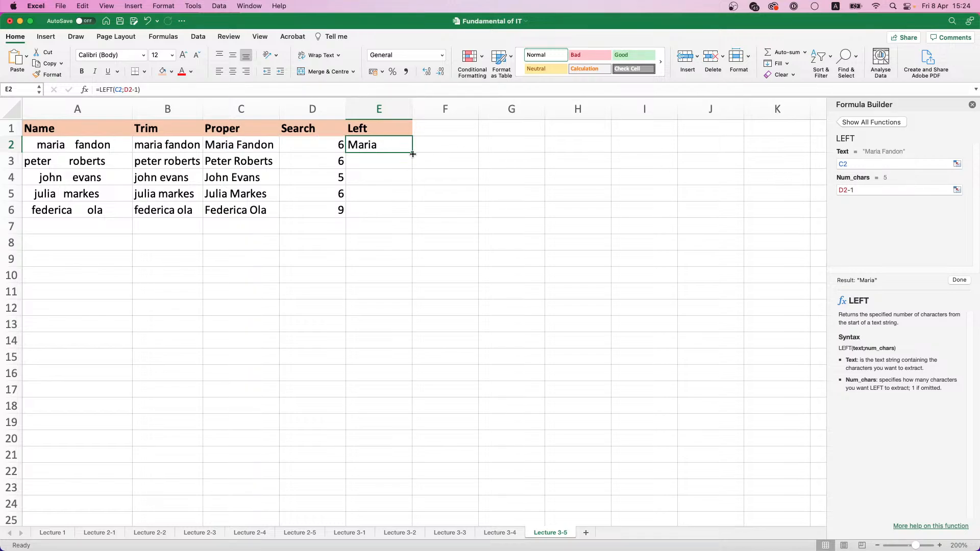
pyautogui.doubleClick(413, 154)
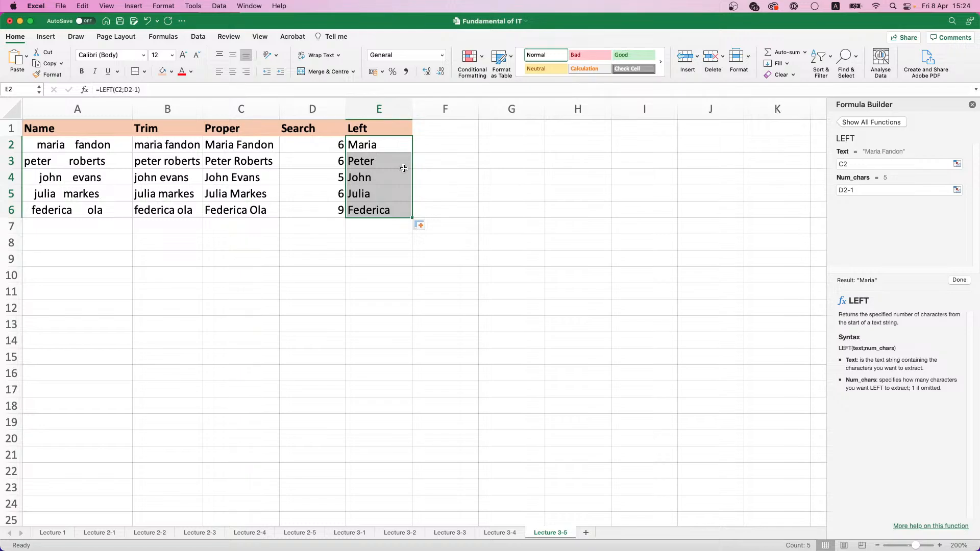
pyautogui.click(447, 131)
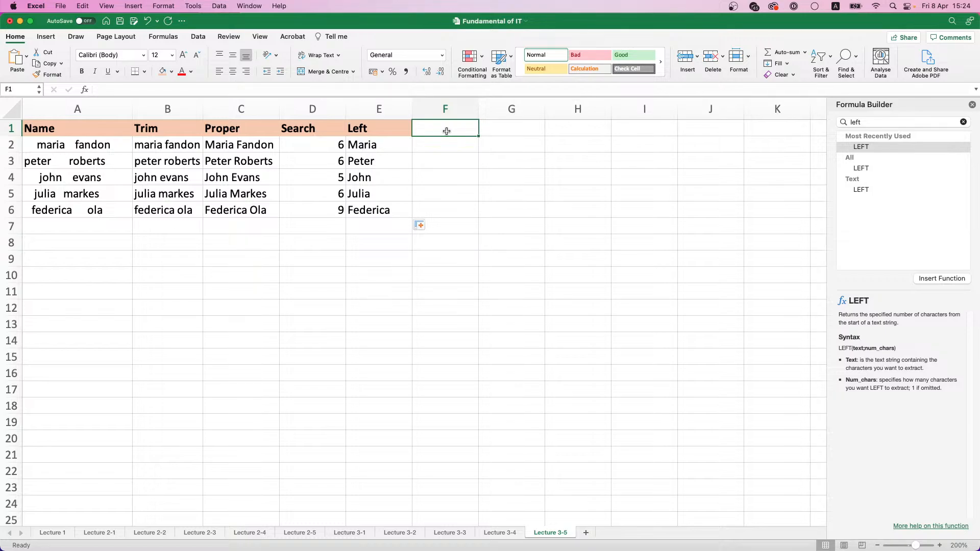
pyautogui.moveTo(291, 140); pyautogui.dragTo(299, 207)
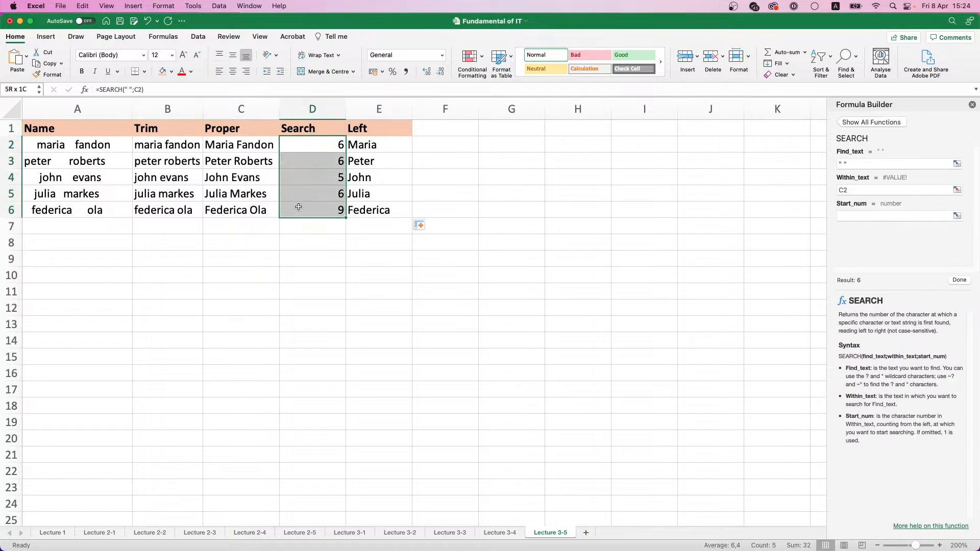
pyautogui.click(312, 126)
pyautogui.click(244, 132)
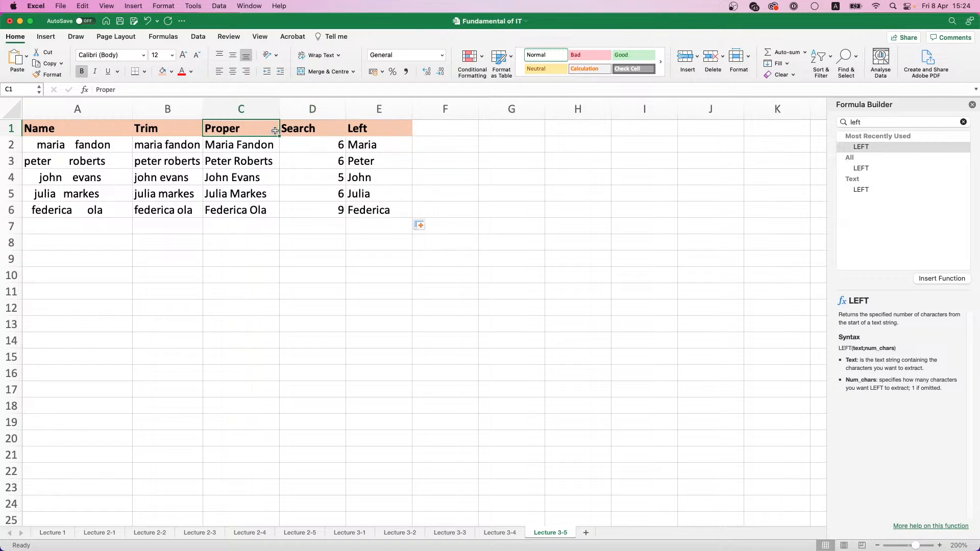
pyautogui.click(279, 130)
pyautogui.click(162, 131)
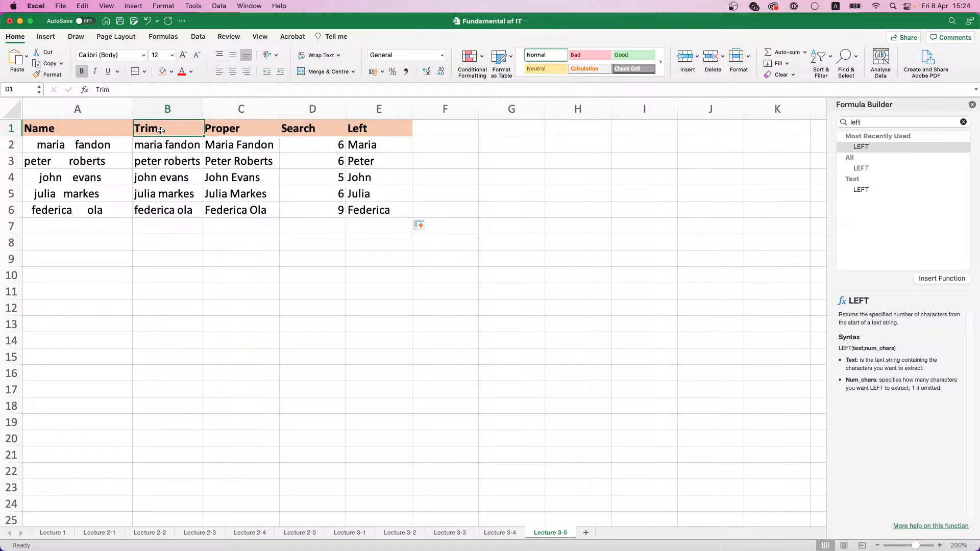
pyautogui.moveTo(162, 130); pyautogui.dragTo(353, 131)
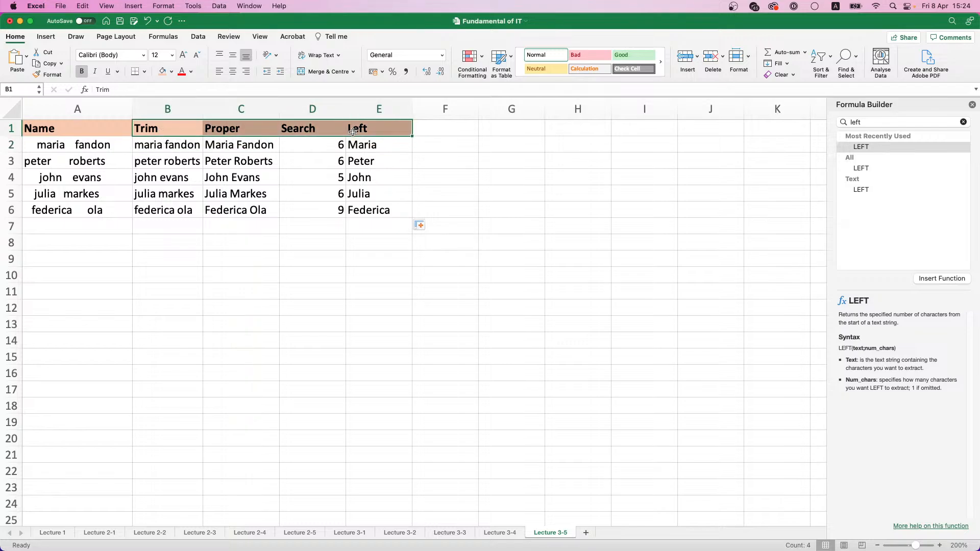
# Rename the header in D1 as Space Position and autofit column D to its contents
pyautogui.click(313, 132)
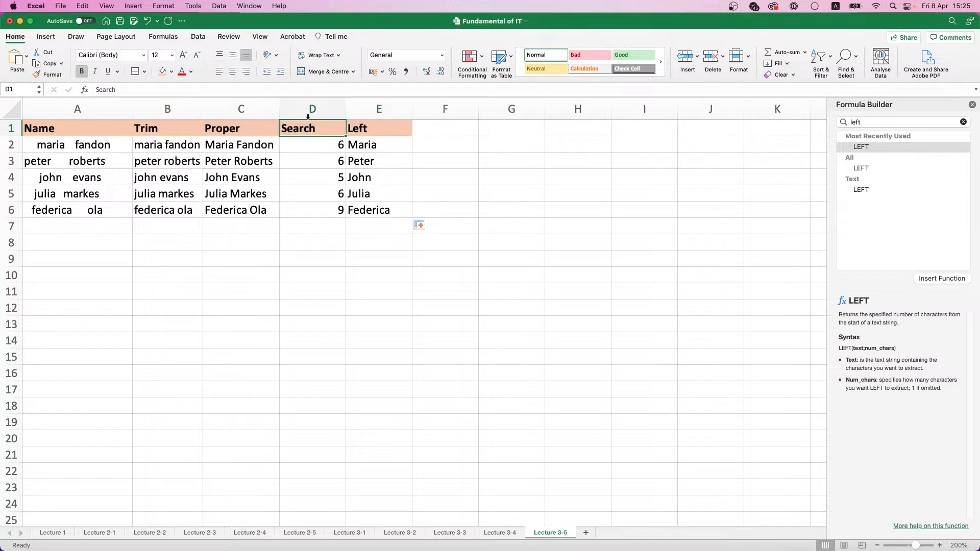
pyautogui.write('Space Position')
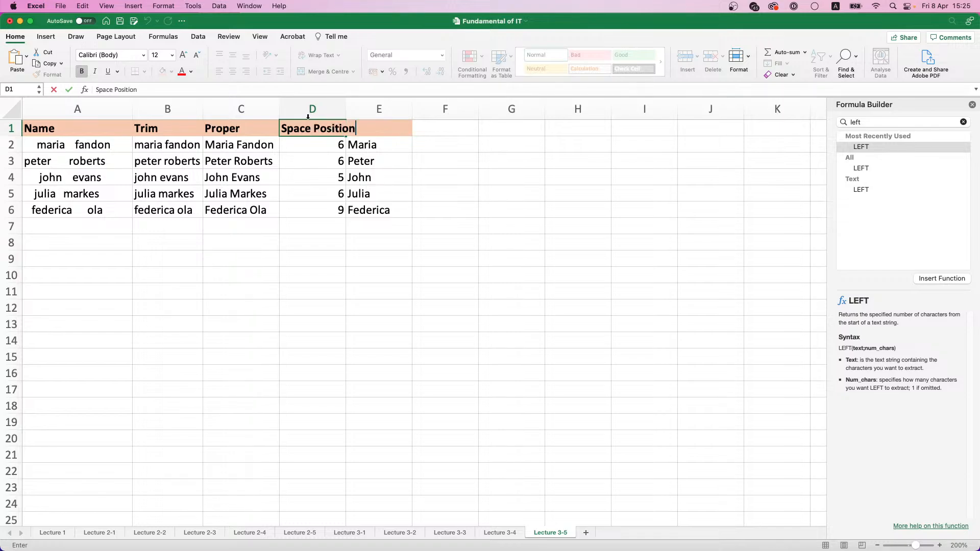
pyautogui.press('Return')
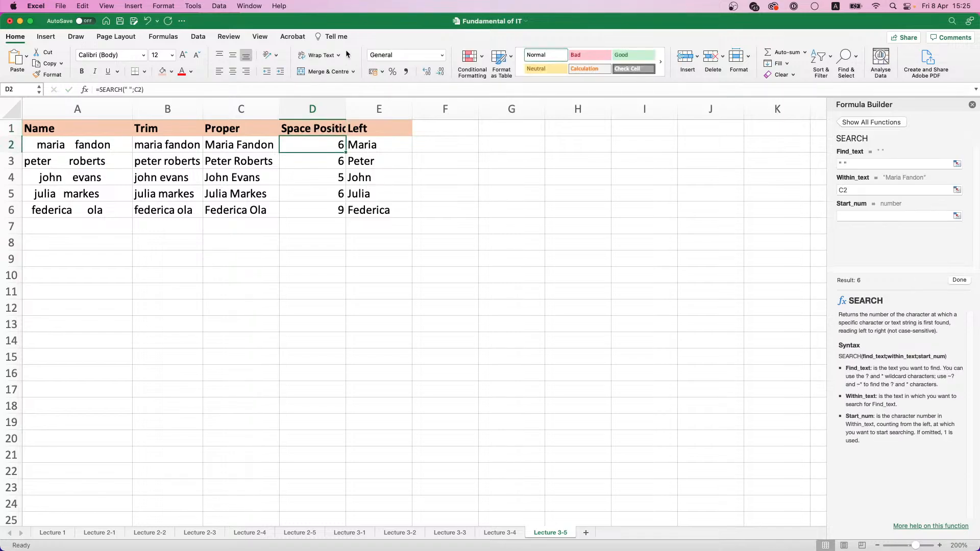
pyautogui.doubleClick(345, 109)
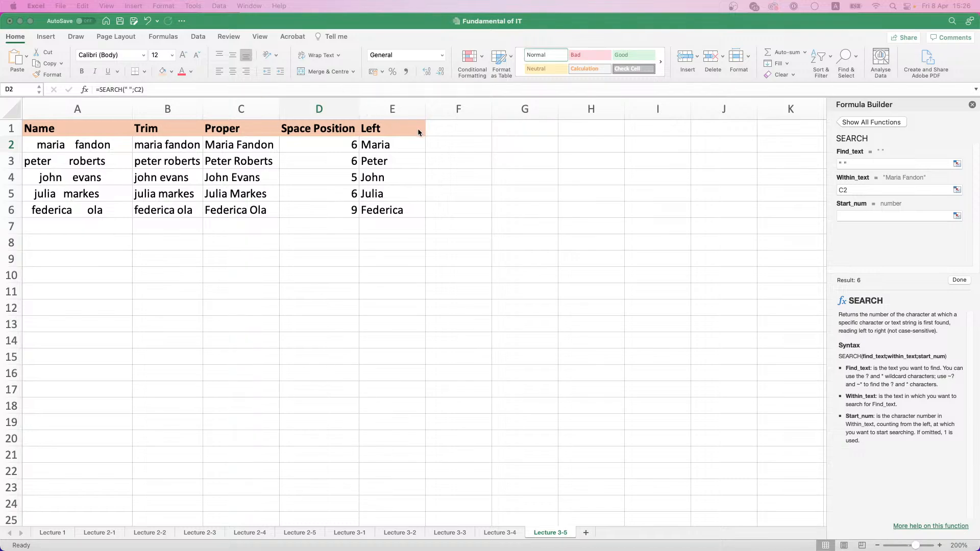
pyautogui.click(447, 130)
pyautogui.click(448, 130)
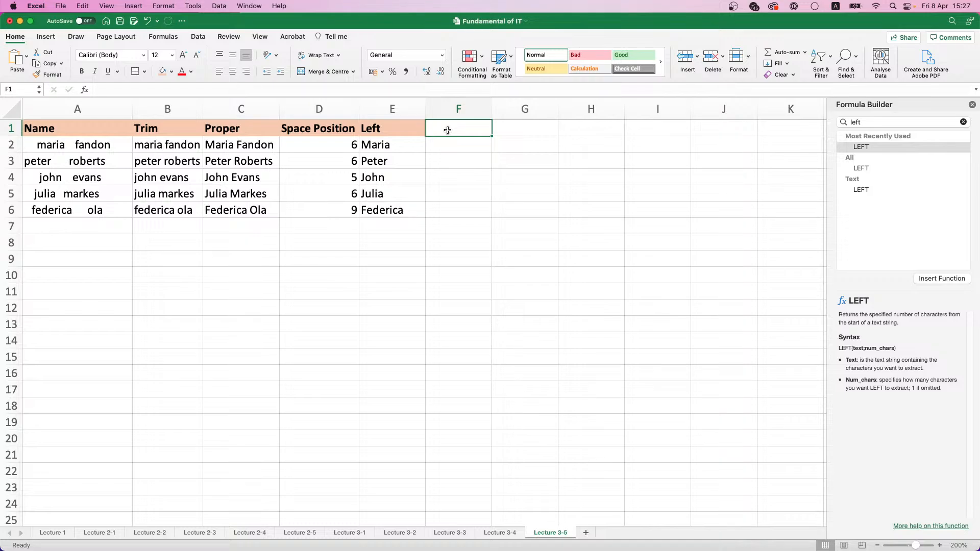
pyautogui.click(232, 145)
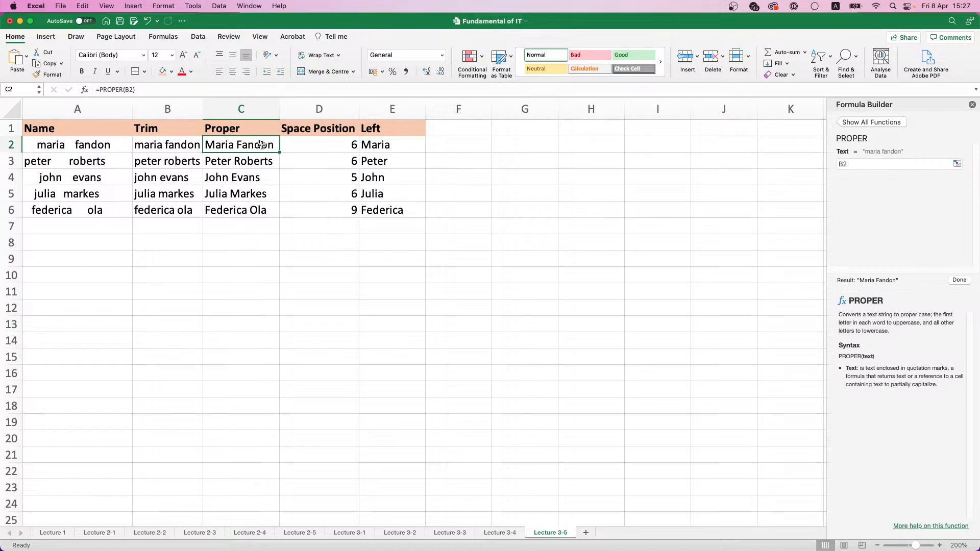
# Enter a Length header in F1, next to the Left header
pyautogui.click(449, 134)
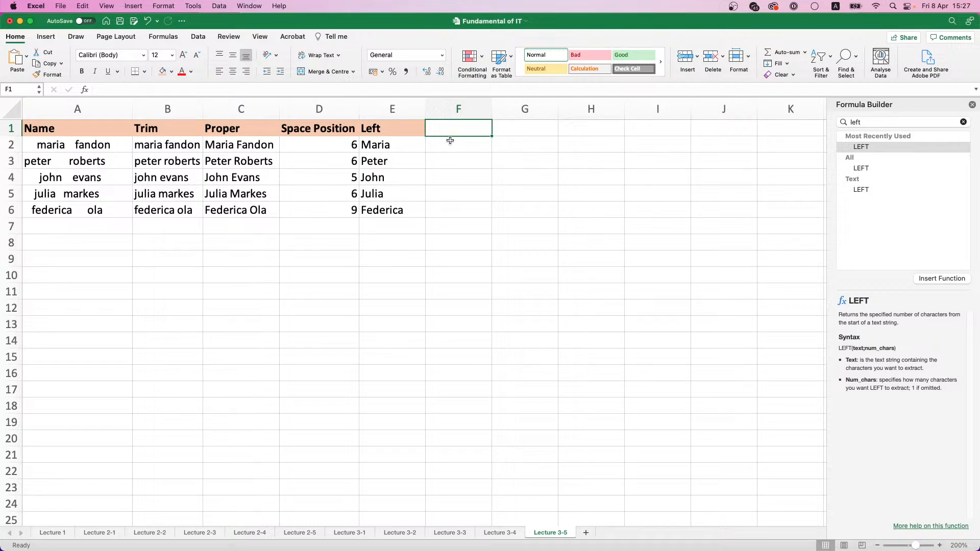
pyautogui.write('LEngth')
pyautogui.press('BackSpace')
pyautogui.press('BackSpace')
pyautogui.press('BackSpace')
pyautogui.press('BackSpace')
pyautogui.press('BackSpace')
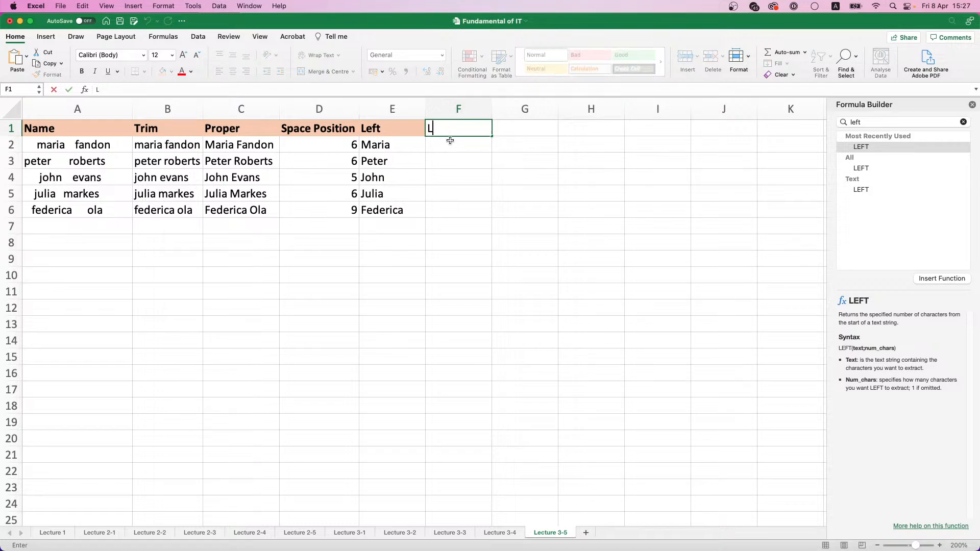
pyautogui.write('ength')
pyautogui.press('Return')
# Insert the formula =LEN(C2) in F2 using the Formula Builder and copy it down to F6
pyautogui.write('=')
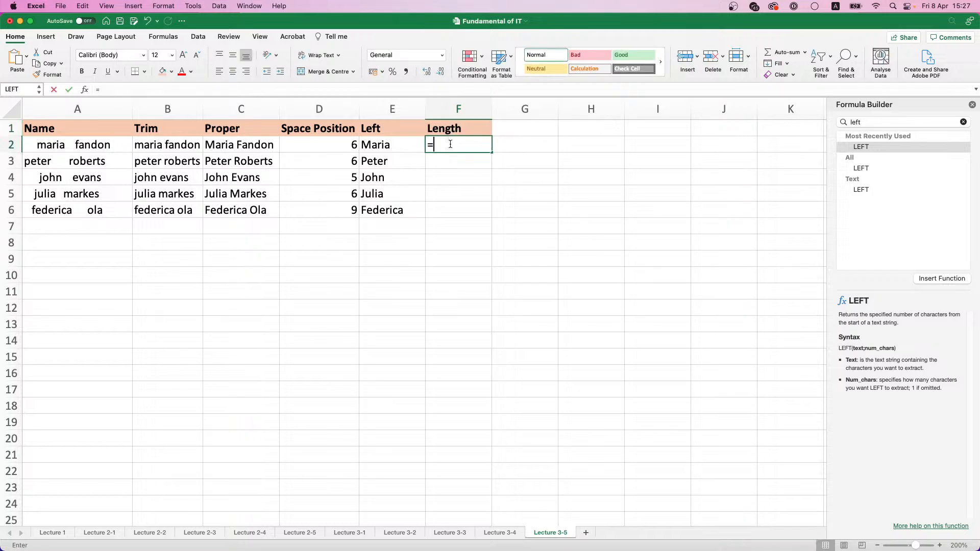
pyautogui.doubleClick(881, 122)
pyautogui.write('Len')
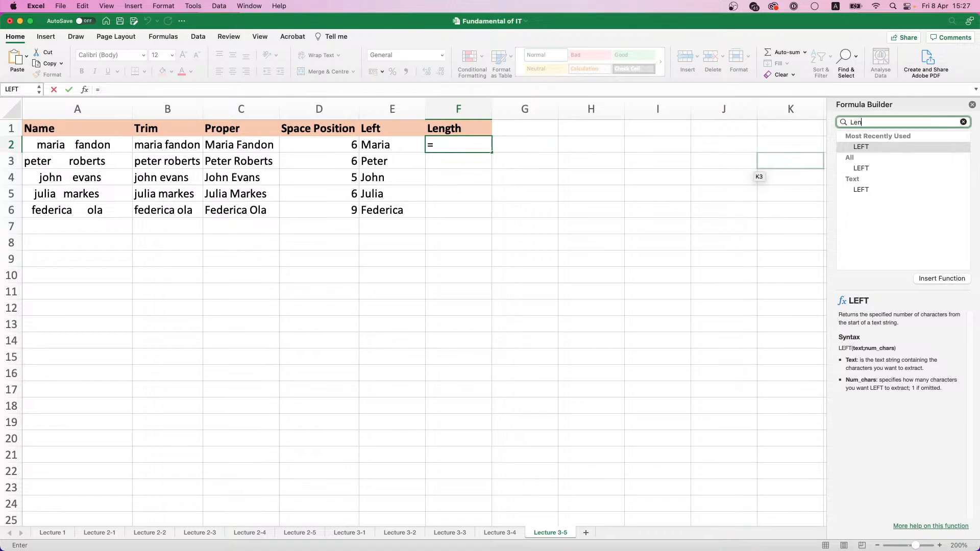
pyautogui.doubleClick(865, 146)
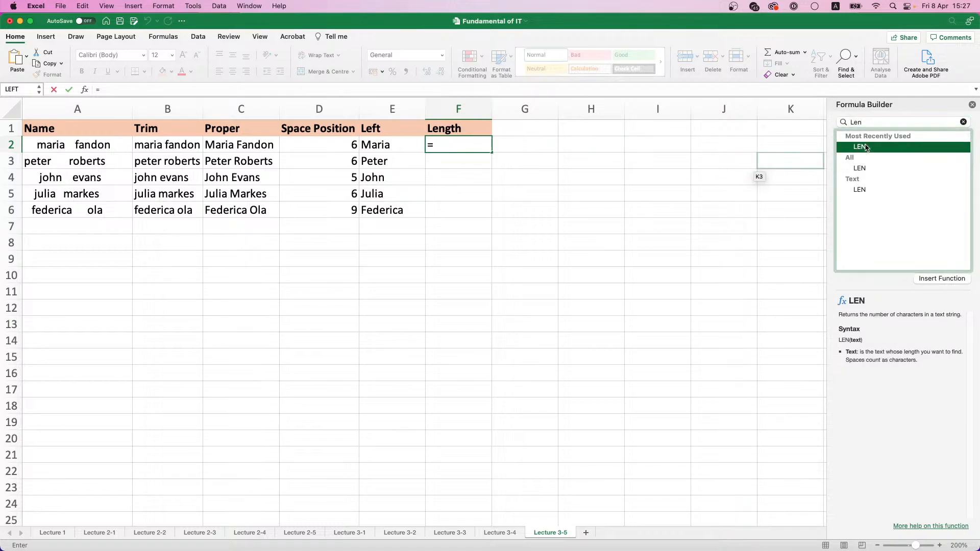
pyautogui.click(253, 146)
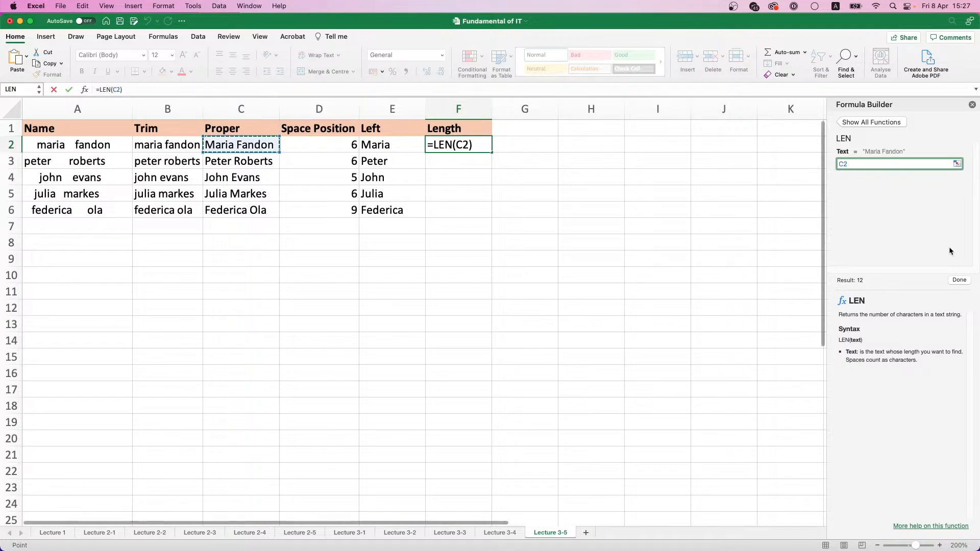
pyautogui.click(959, 281)
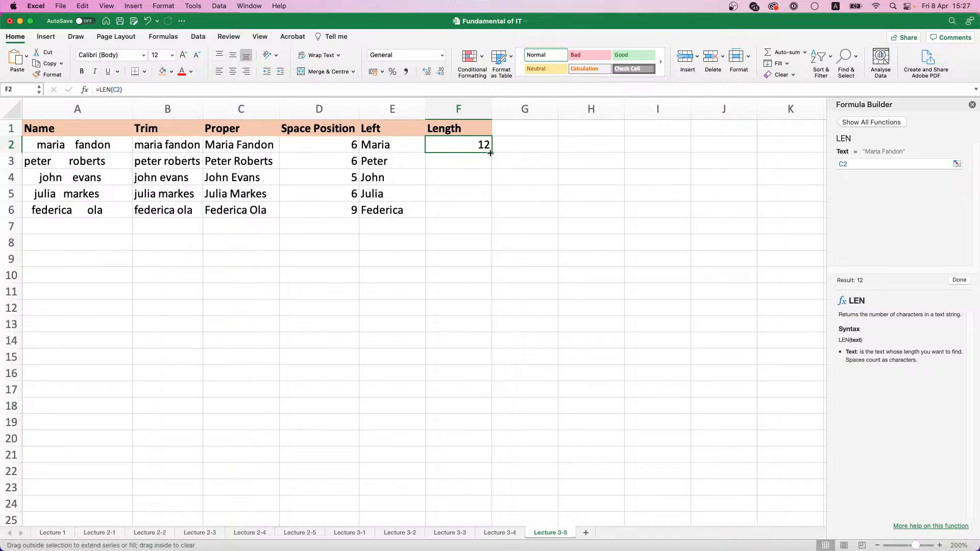
pyautogui.moveTo(490, 153); pyautogui.dragTo(491, 217)
pyautogui.click(517, 156)
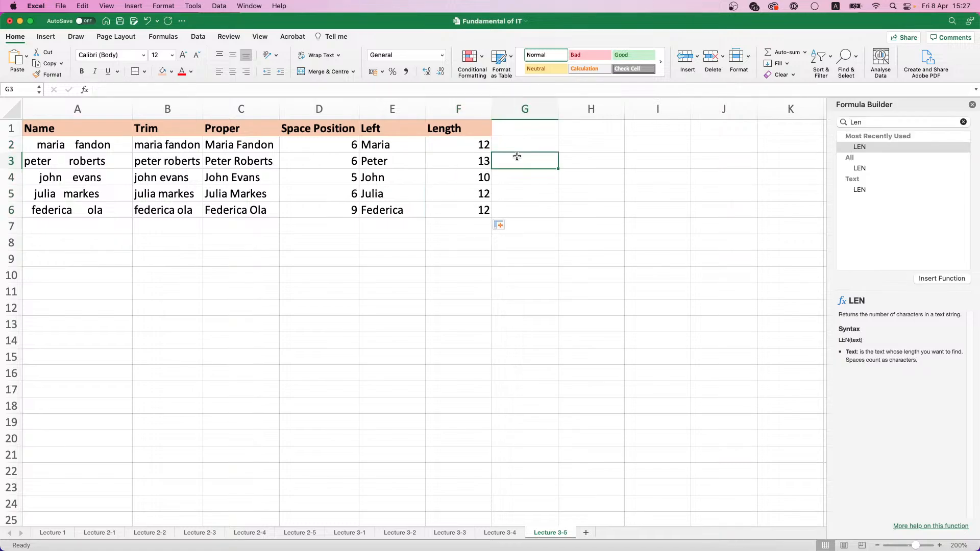
# Enter a Right header in G1, next to the Length header
pyautogui.click(522, 129)
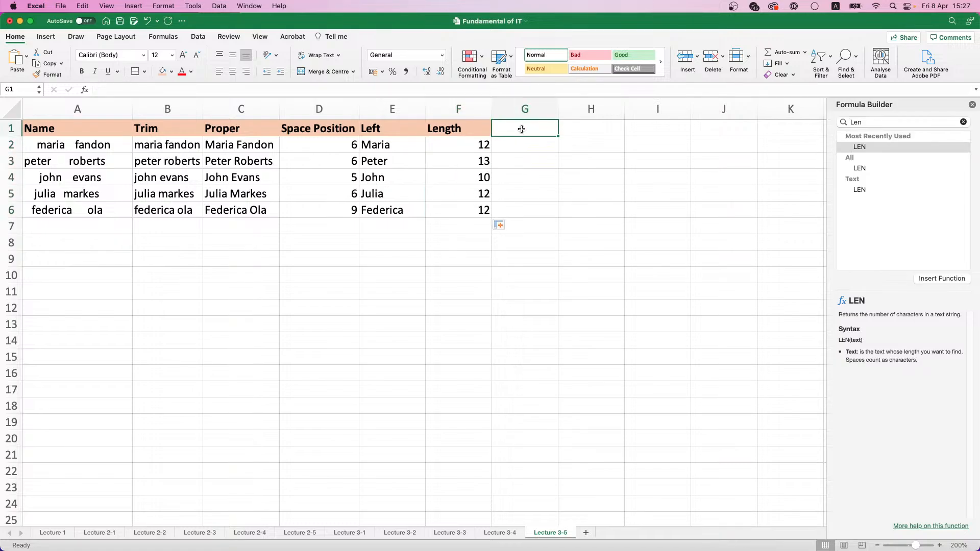
pyautogui.write('Ri')
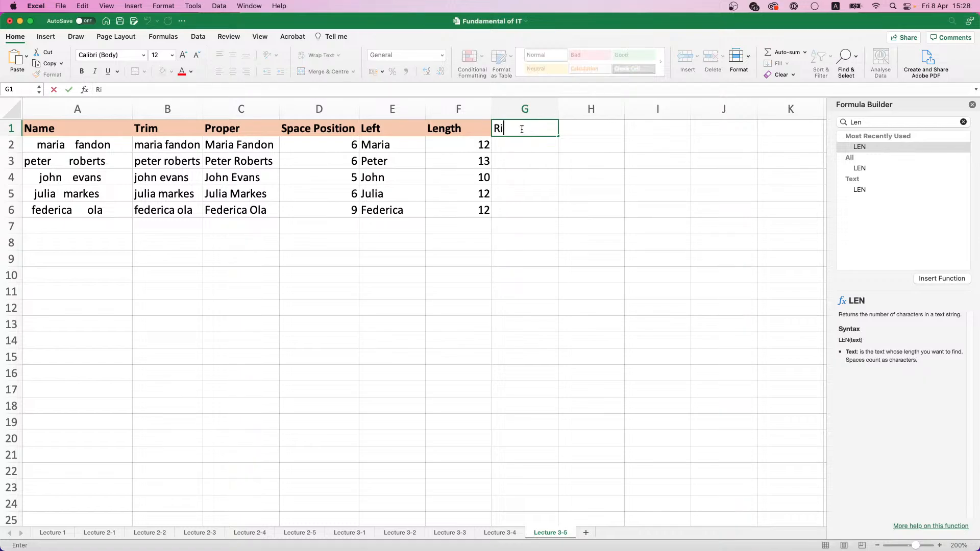
pyautogui.write('ght')
pyautogui.press('Return')
# Start a RIGHT function in G2 with the Formula Builder, using C2 as its text argument
pyautogui.write('=')
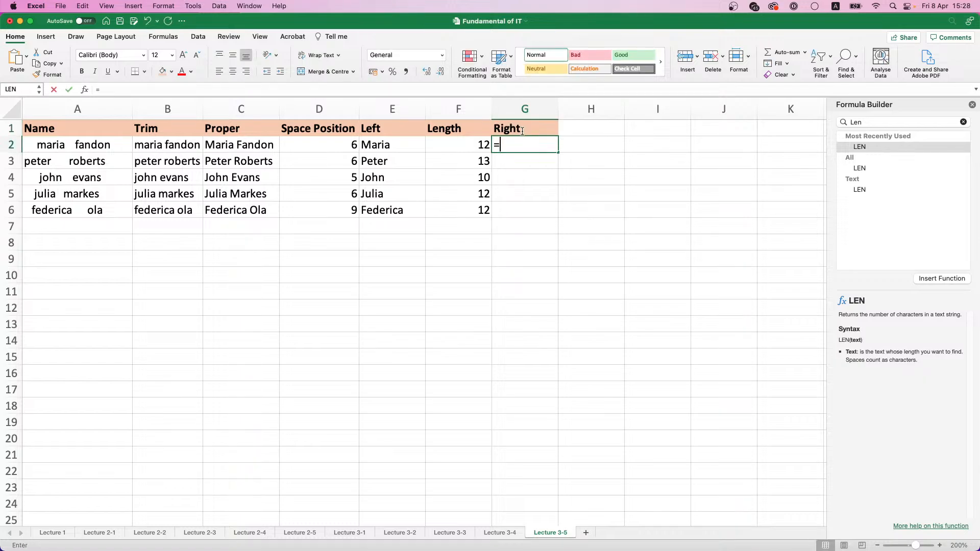
pyautogui.click(874, 120)
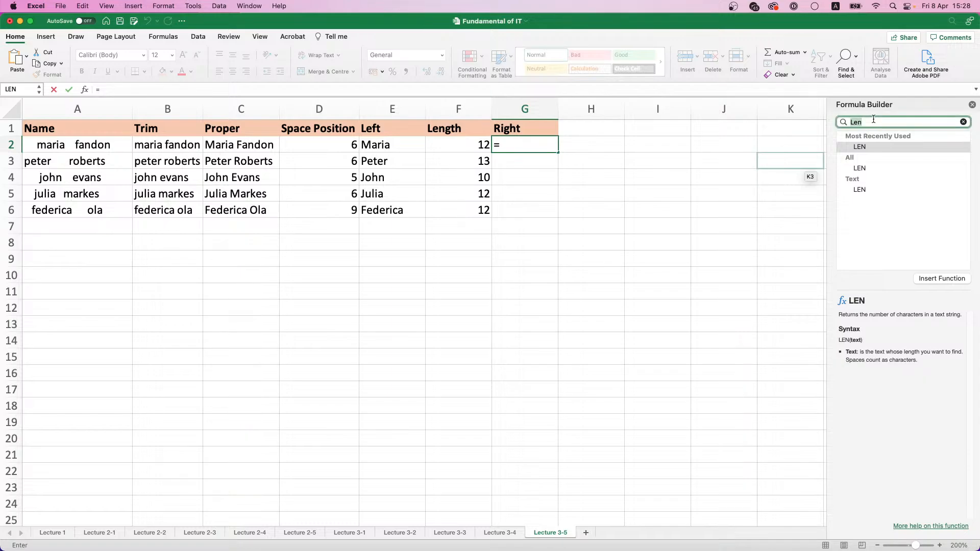
pyautogui.write('Right')
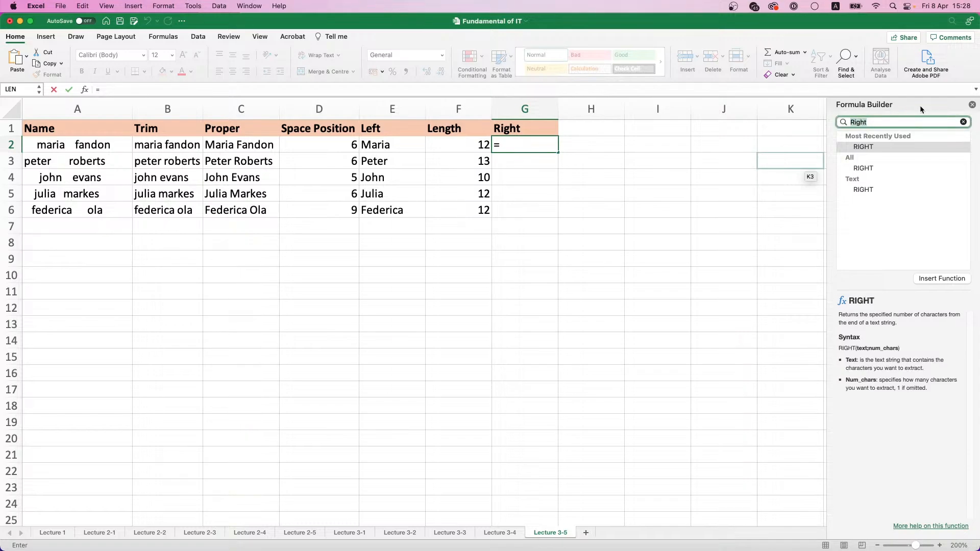
pyautogui.doubleClick(869, 147)
pyautogui.moveTo(863, 107); pyautogui.dragTo(495, 238)
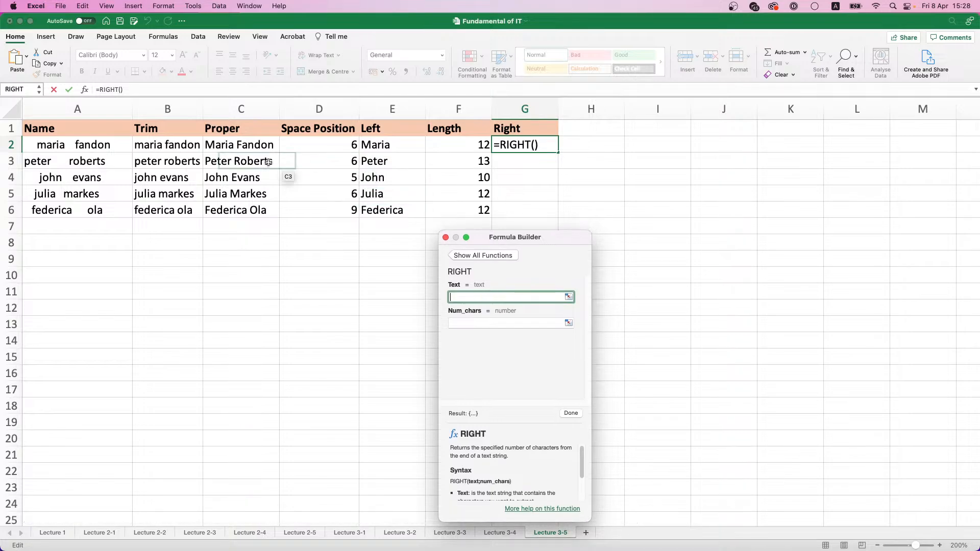
pyautogui.click(248, 148)
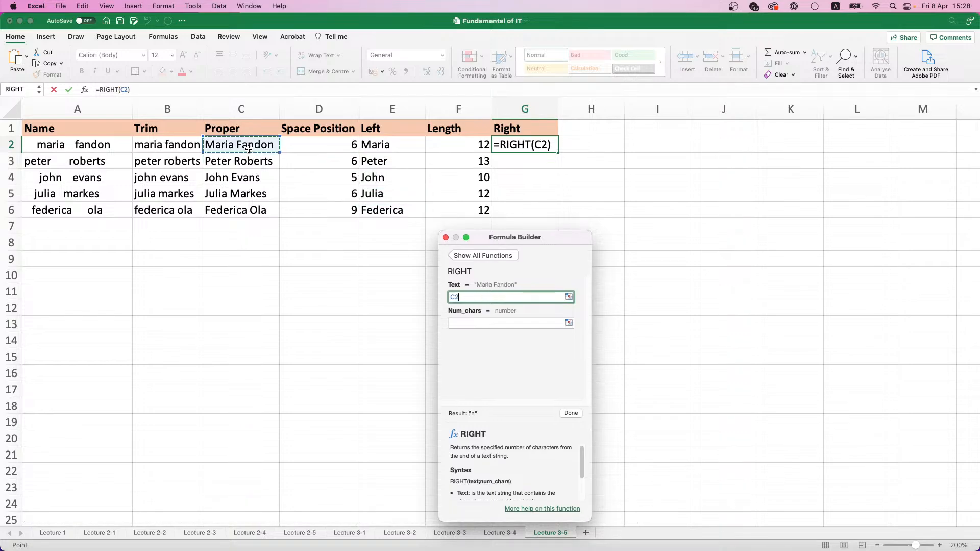
# Set the RIGHT function's number of characters to F2-D2, finish the formula and copy it from G2 down to G6
pyautogui.click(479, 327)
pyautogui.click(480, 148)
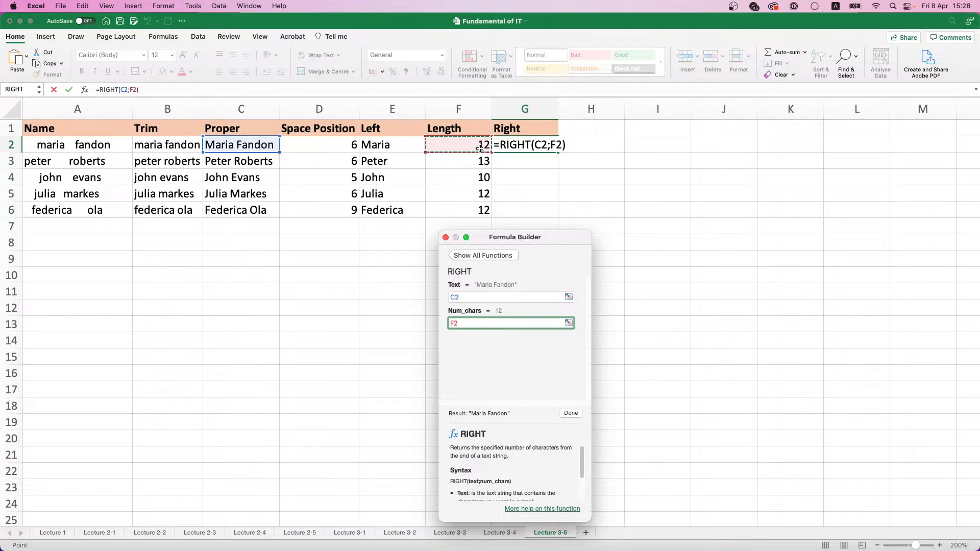
pyautogui.write('-')
pyautogui.click(326, 142)
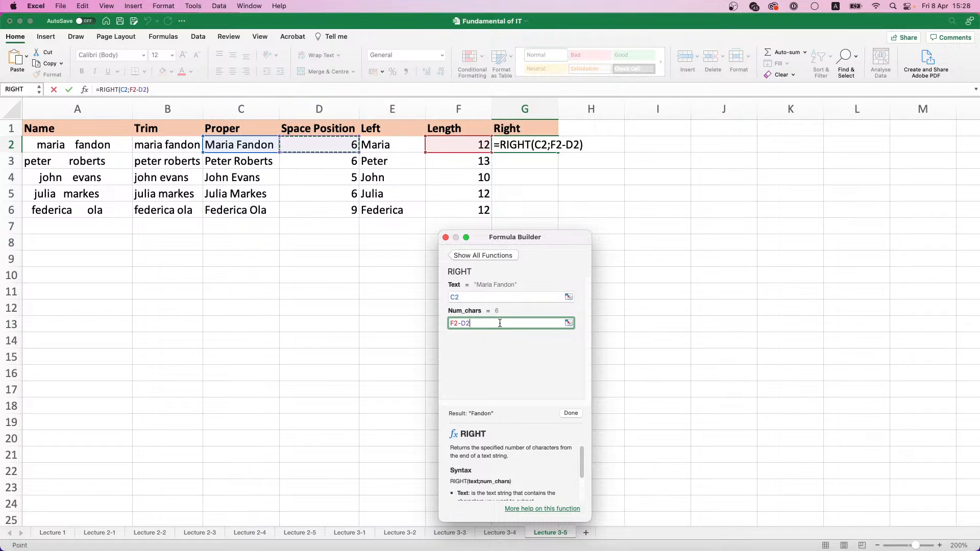
pyautogui.click(571, 413)
pyautogui.click(445, 238)
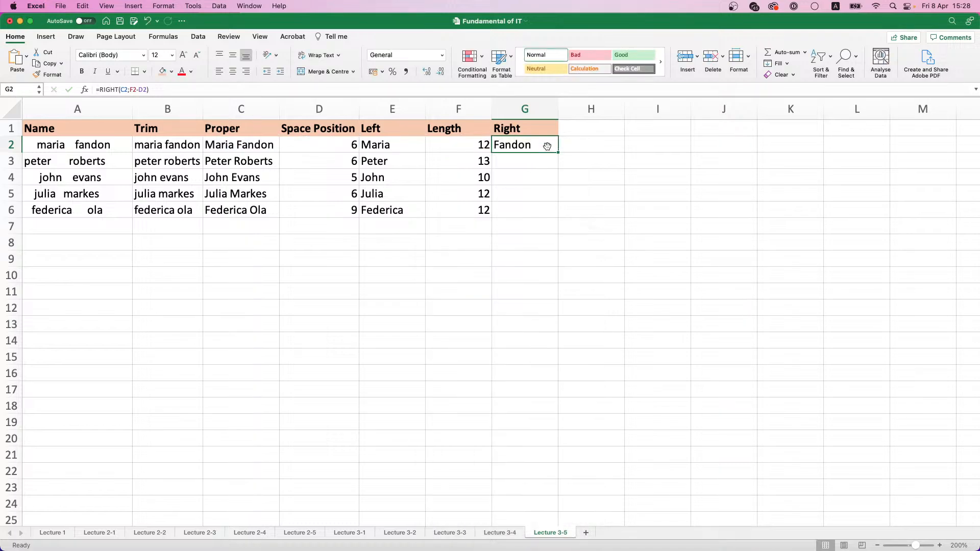
pyautogui.doubleClick(559, 152)
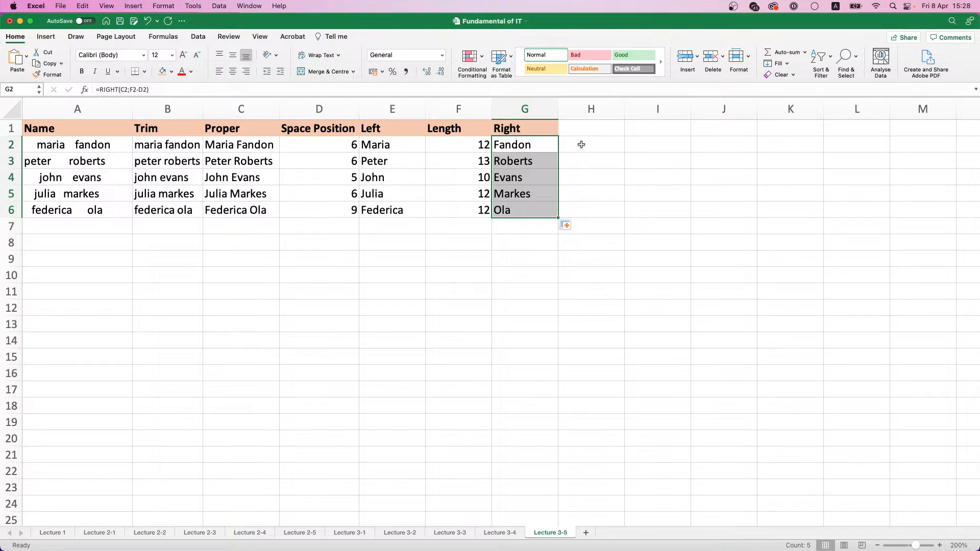
# Enter a Capital header in H1, next to the Right header
pyautogui.click(584, 127)
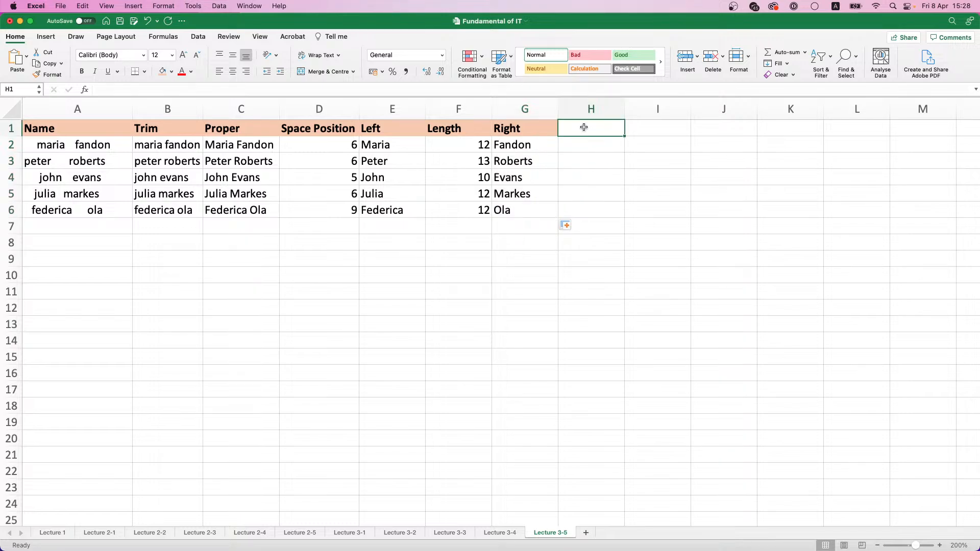
pyautogui.write('Cap')
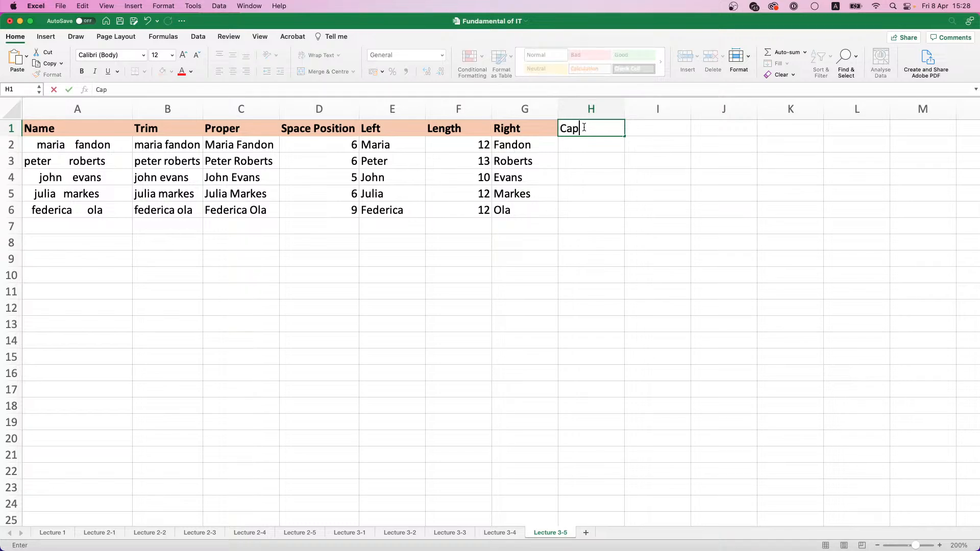
pyautogui.write('ital')
pyautogui.press('Return')
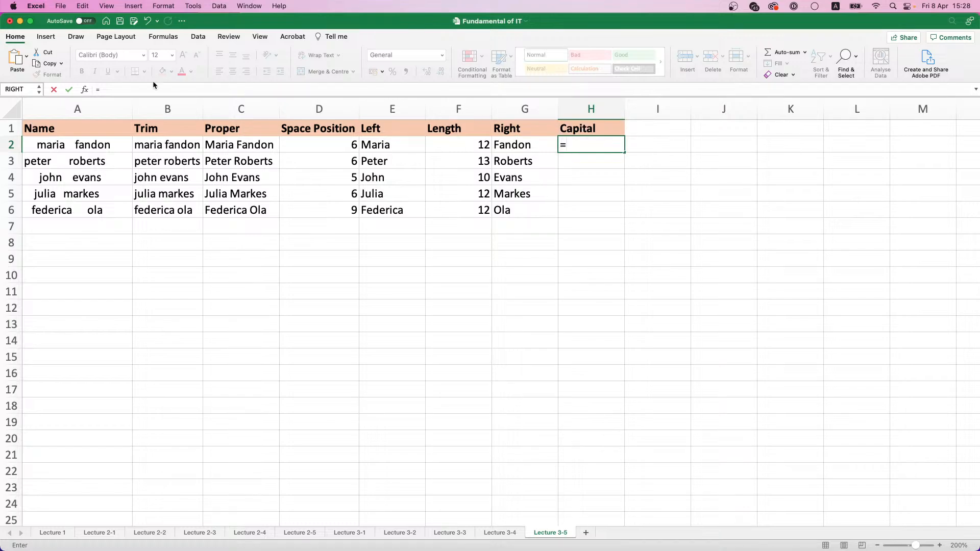
# Insert the formula =UPPER(C2) in H2 using the Formula Builder and copy it down to H6
pyautogui.click(85, 90)
pyautogui.click(863, 122)
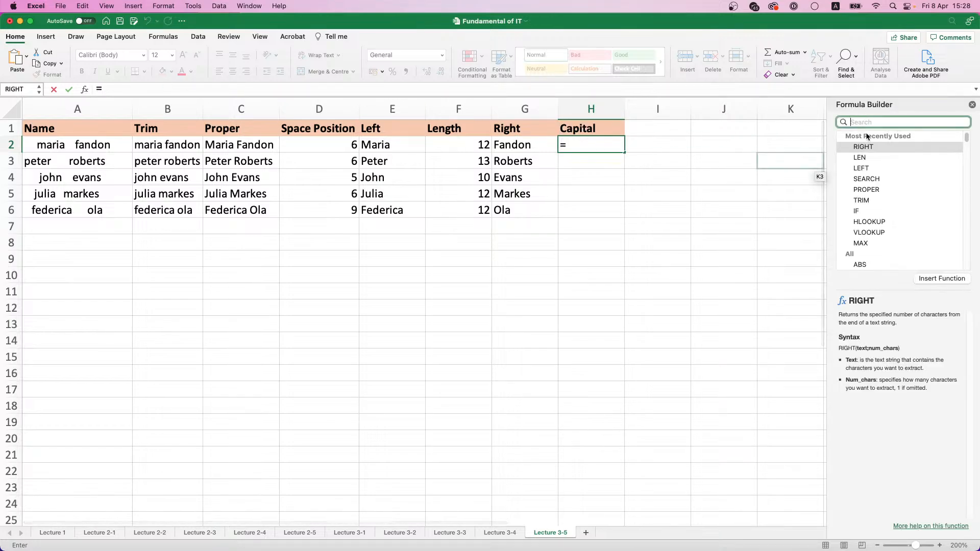
pyautogui.write('Cap')
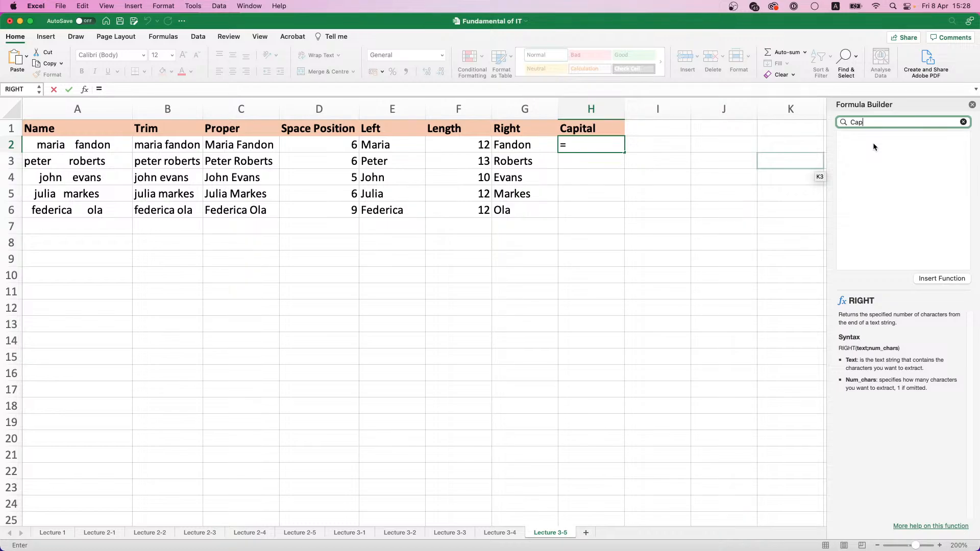
pyautogui.press('BackSpace')
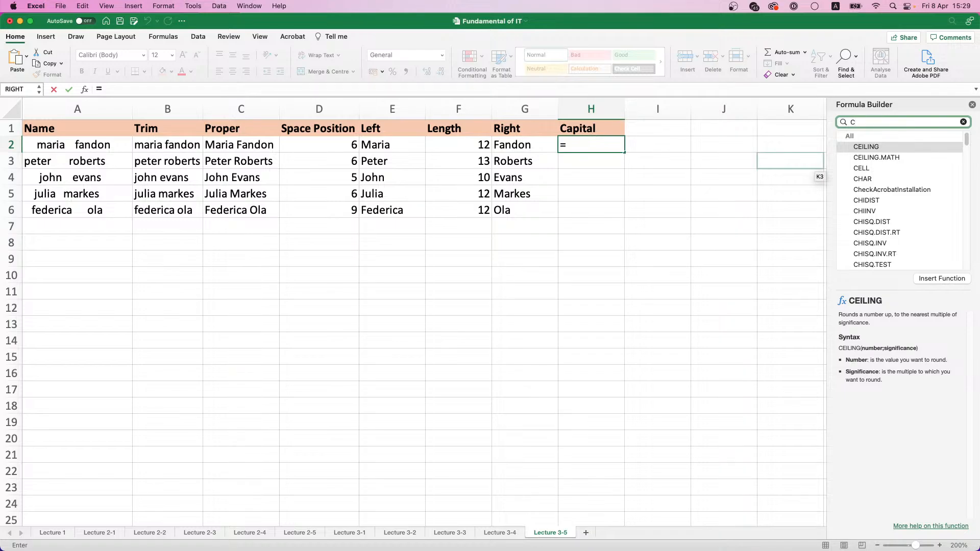
pyautogui.press('BackSpace')
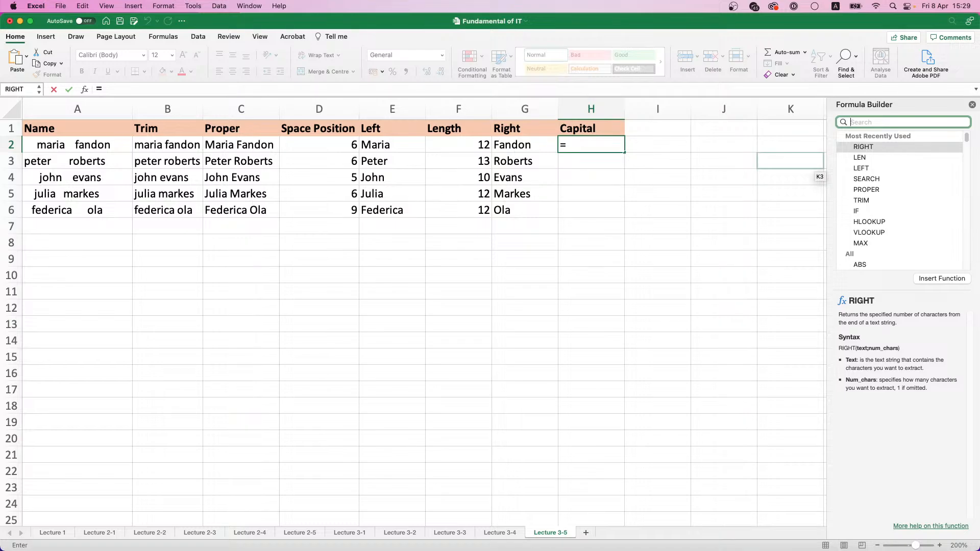
pyautogui.write('pper')
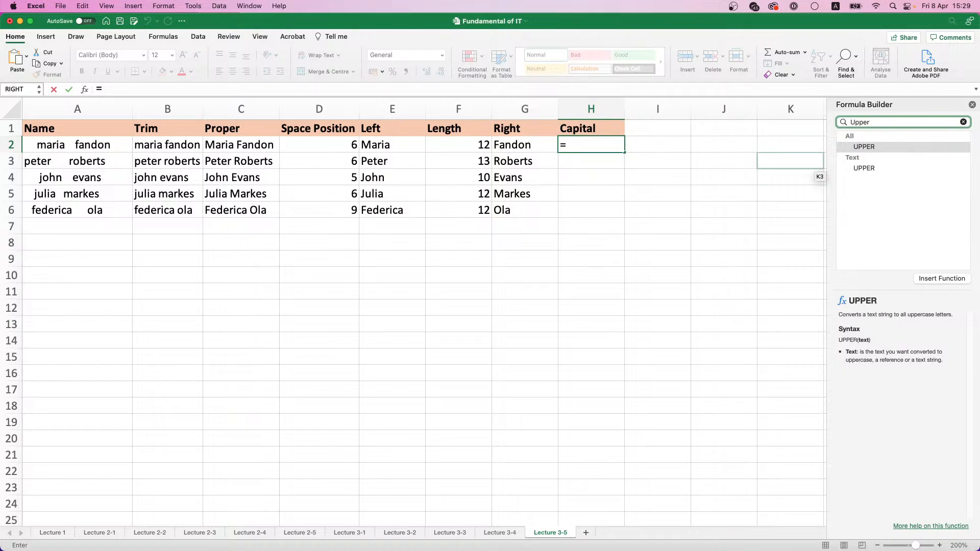
pyautogui.doubleClick(887, 149)
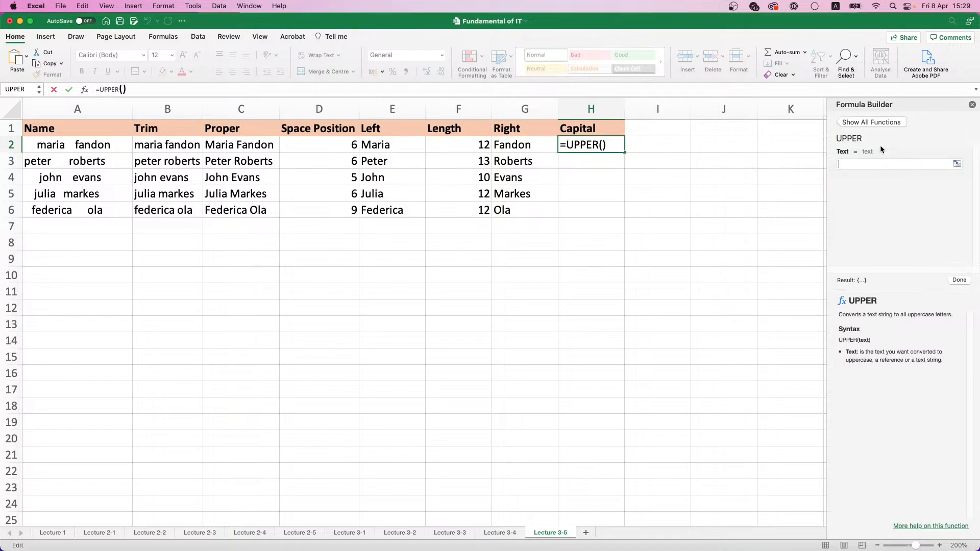
pyautogui.click(512, 148)
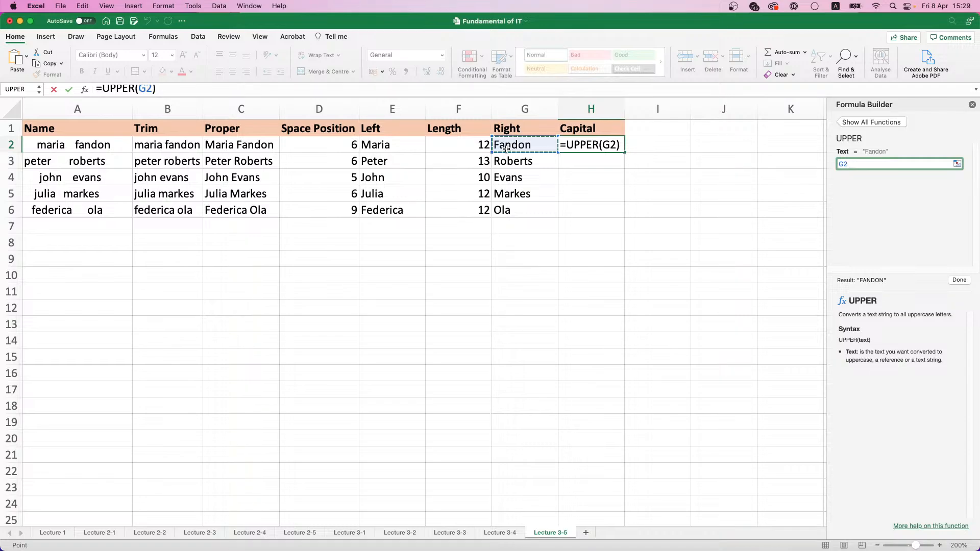
pyautogui.click(207, 149)
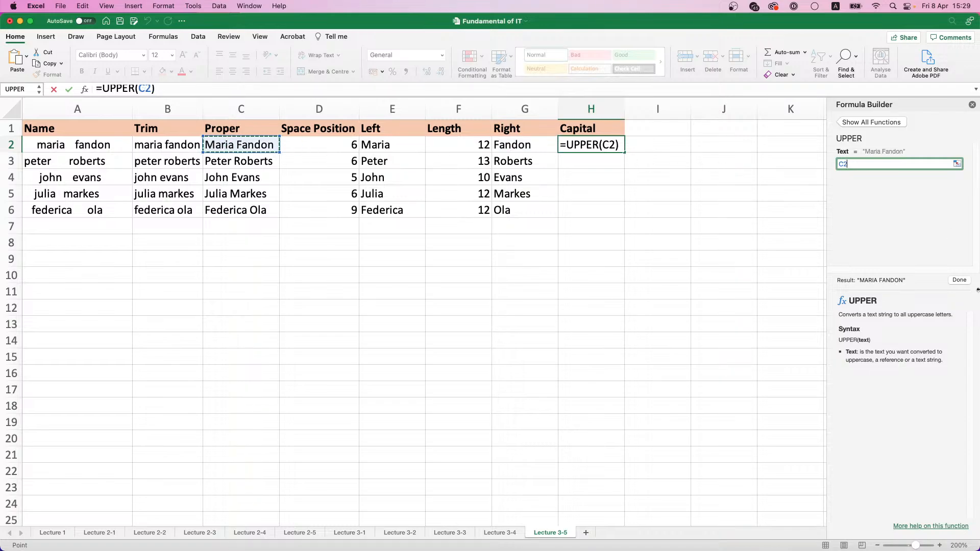
pyautogui.click(962, 284)
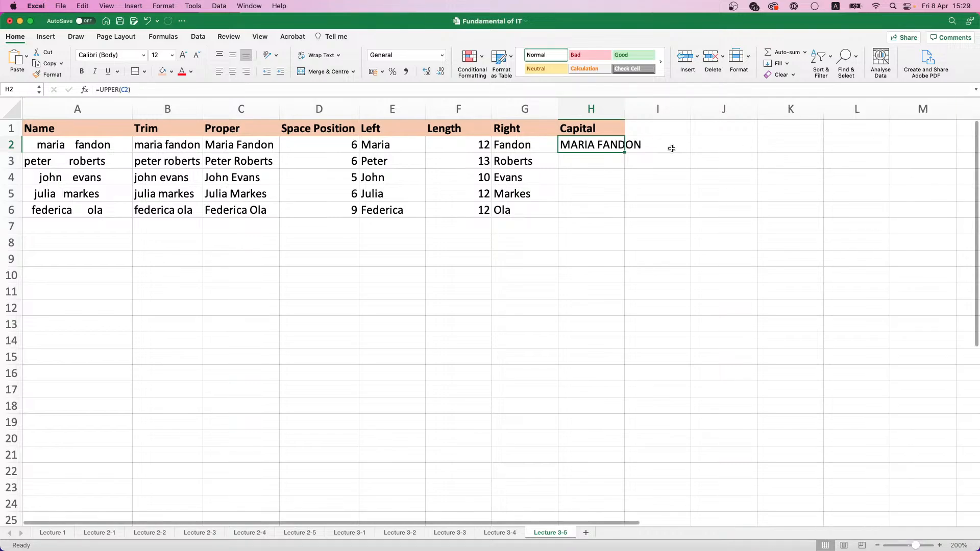
pyautogui.doubleClick(623, 152)
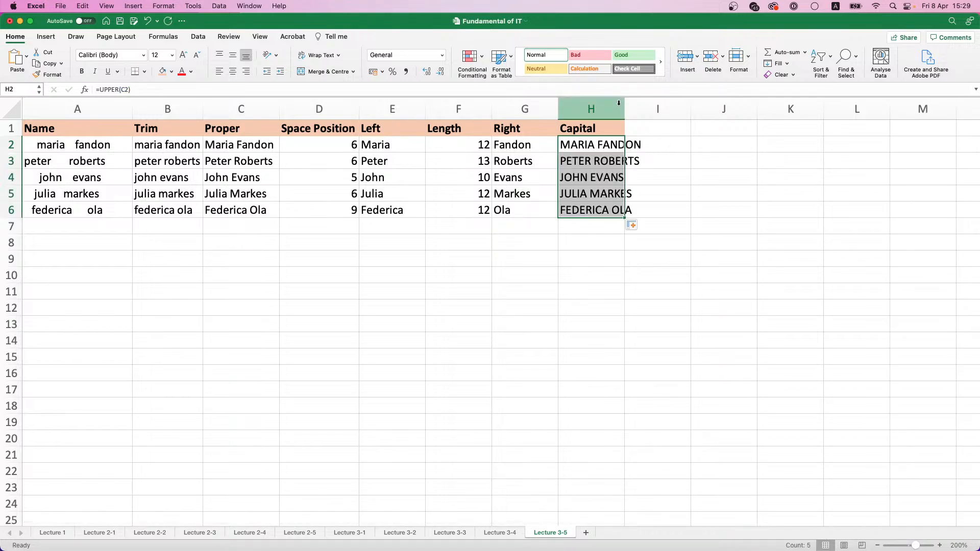
# Widen column H to fit the uppercase names and rename the header in H1 as Upper
pyautogui.moveTo(623, 106); pyautogui.dragTo(649, 106)
pyautogui.click(592, 131)
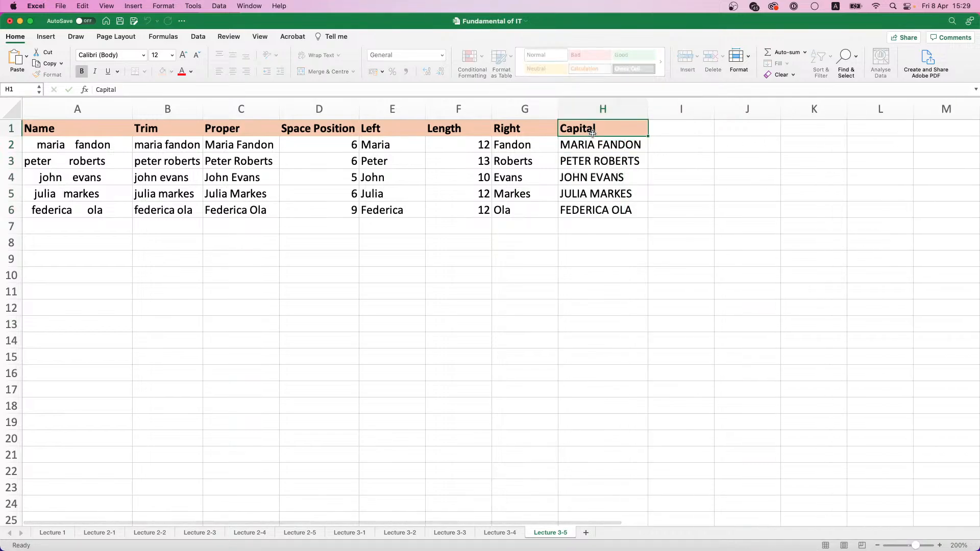
pyautogui.doubleClick(592, 130)
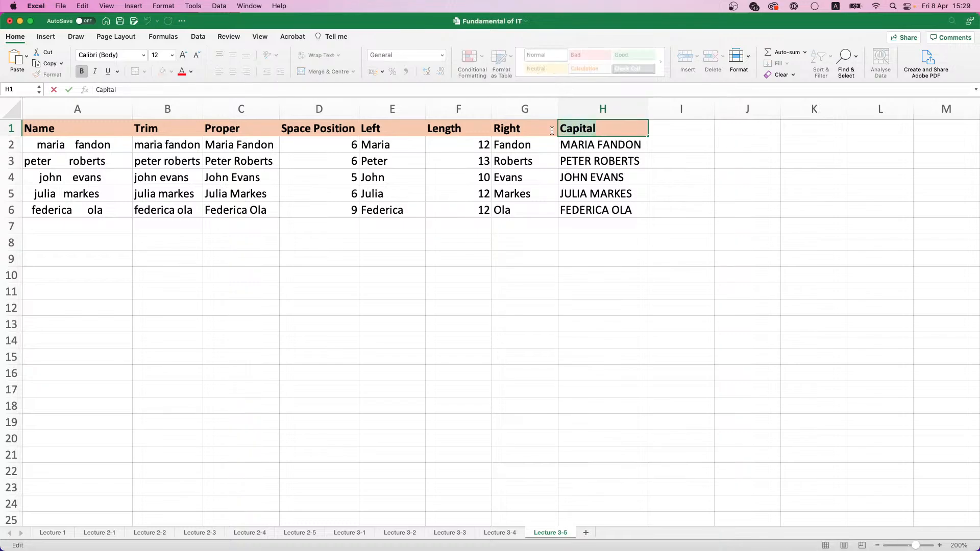
pyautogui.write('Upper')
pyautogui.press('Return')
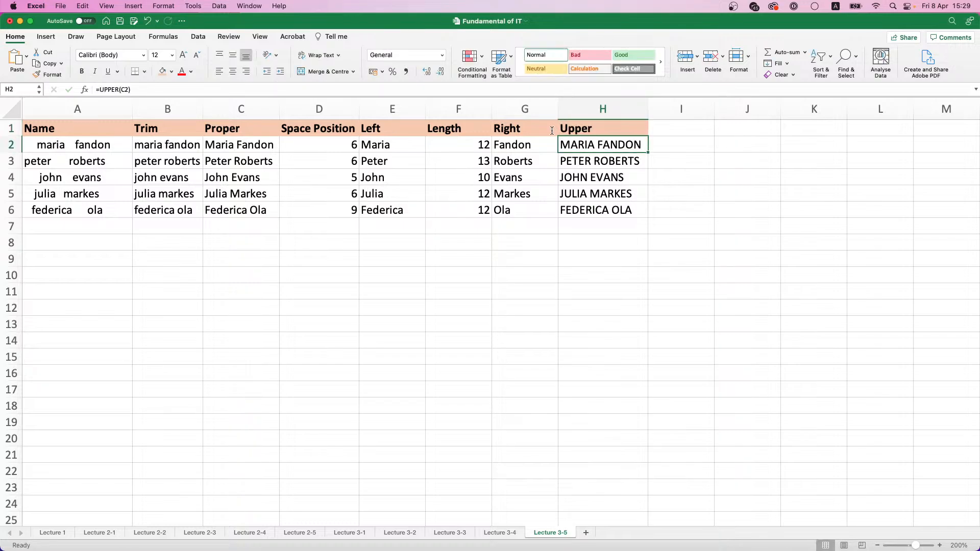
# On the Lecture 3-4 sheet, insert a new column before Bonus and enter the header Experience in C1
pyautogui.click(670, 196)
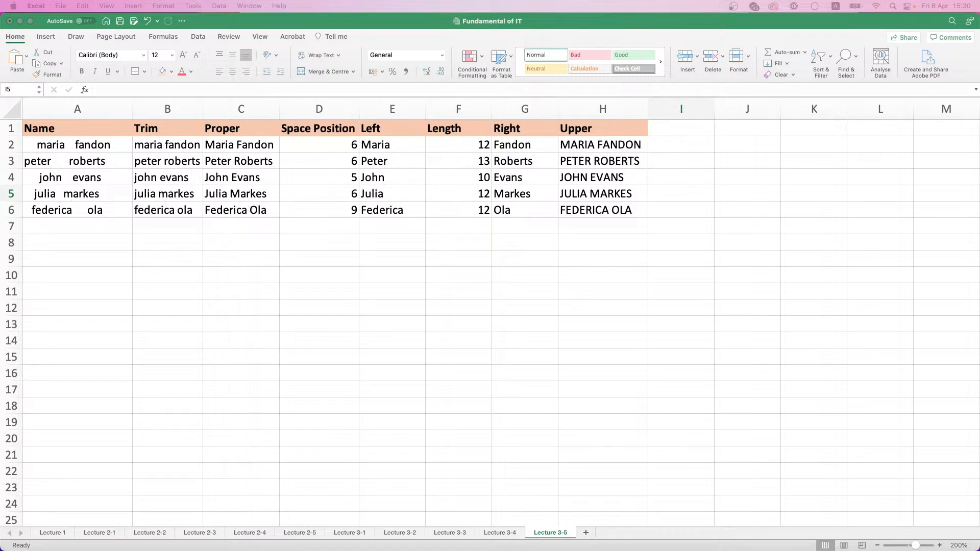
pyautogui.click(504, 534)
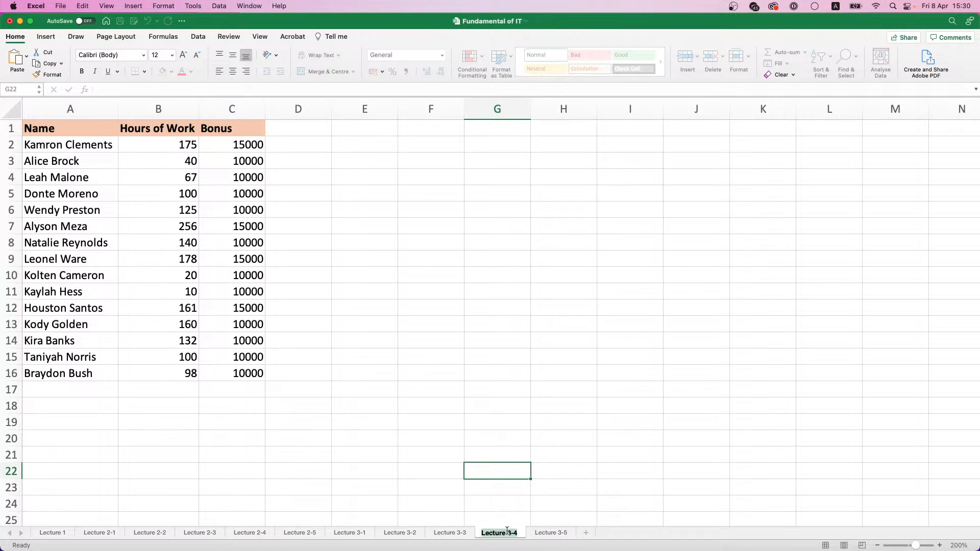
pyautogui.click(241, 124)
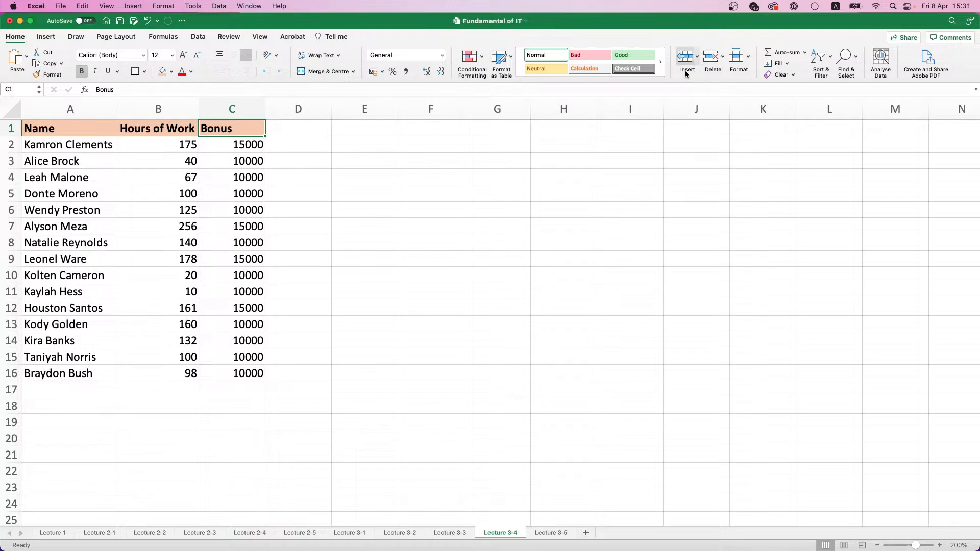
pyautogui.click(698, 59)
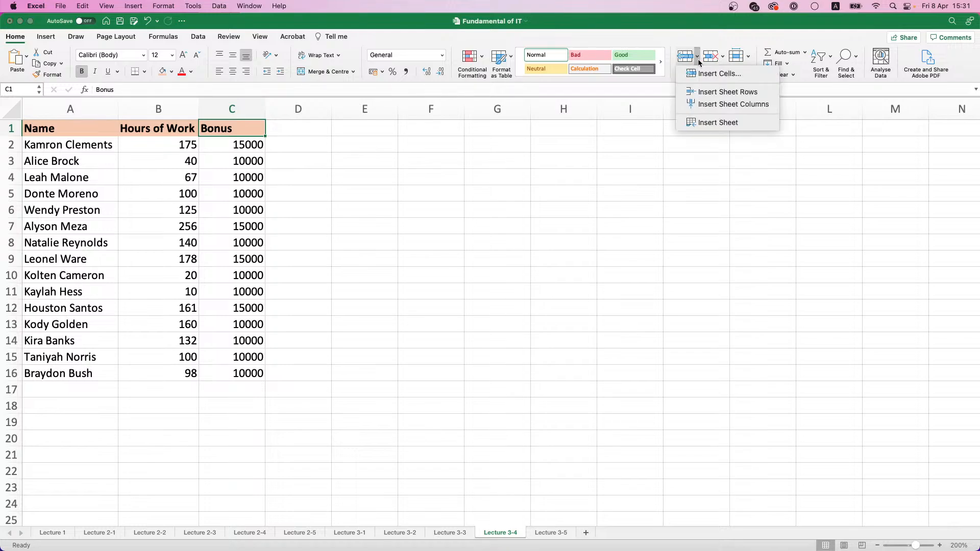
pyautogui.click(717, 104)
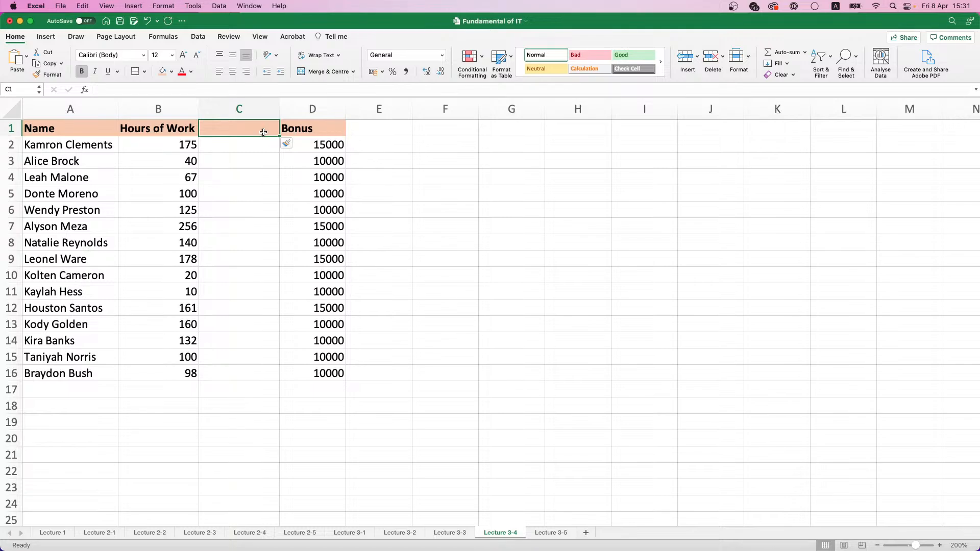
pyautogui.write('Experience')
pyautogui.press('Return')
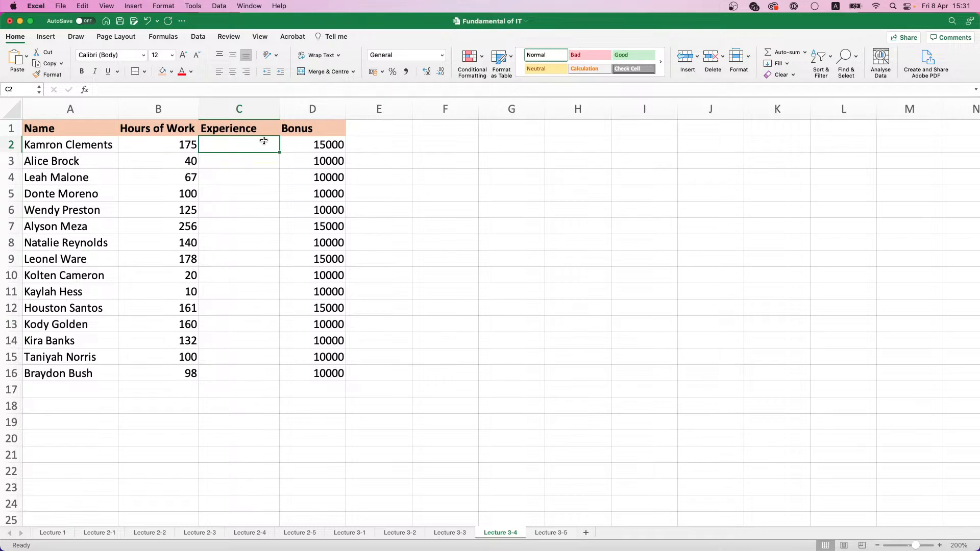
# Enter the experience values 5, 2, 3, 7, 8, 4, 6 and 10 in C2 through C9
pyautogui.write('5')
pyautogui.press('Return')
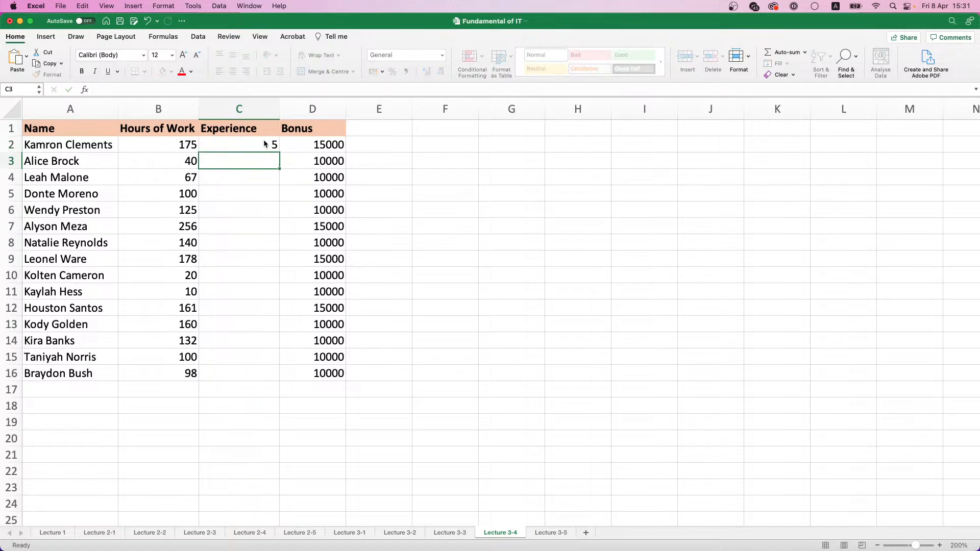
pyautogui.write('2')
pyautogui.press('Return')
pyautogui.write('3')
pyautogui.press('Return')
pyautogui.write('7')
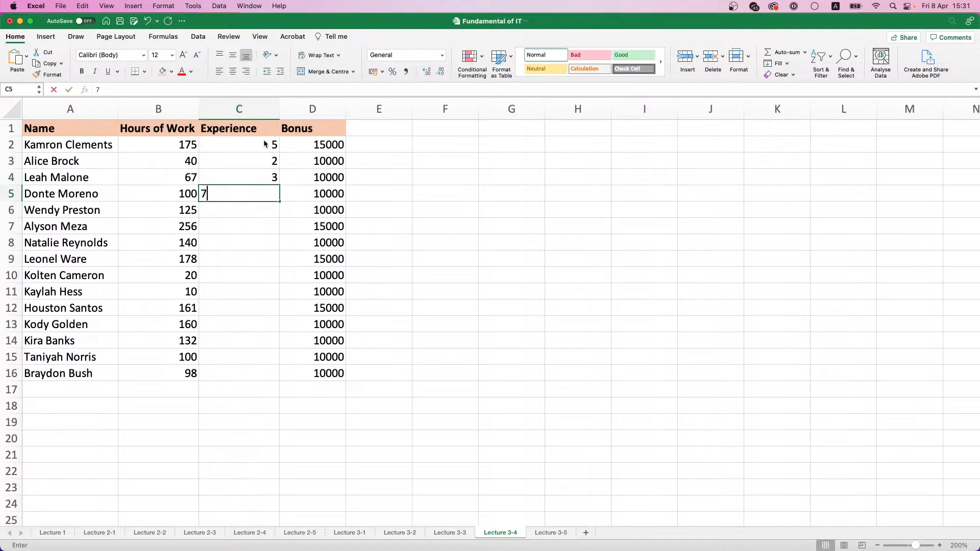
pyautogui.press('Return')
pyautogui.write('8')
pyautogui.press('Return')
pyautogui.write('4')
pyautogui.press('Return')
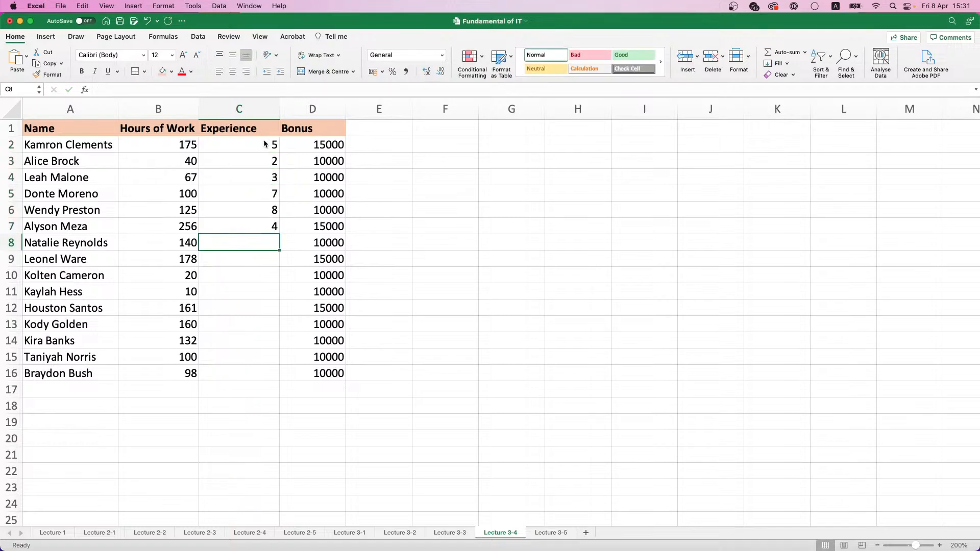
pyautogui.write('6')
pyautogui.press('Return')
pyautogui.write('10')
pyautogui.press('Return')
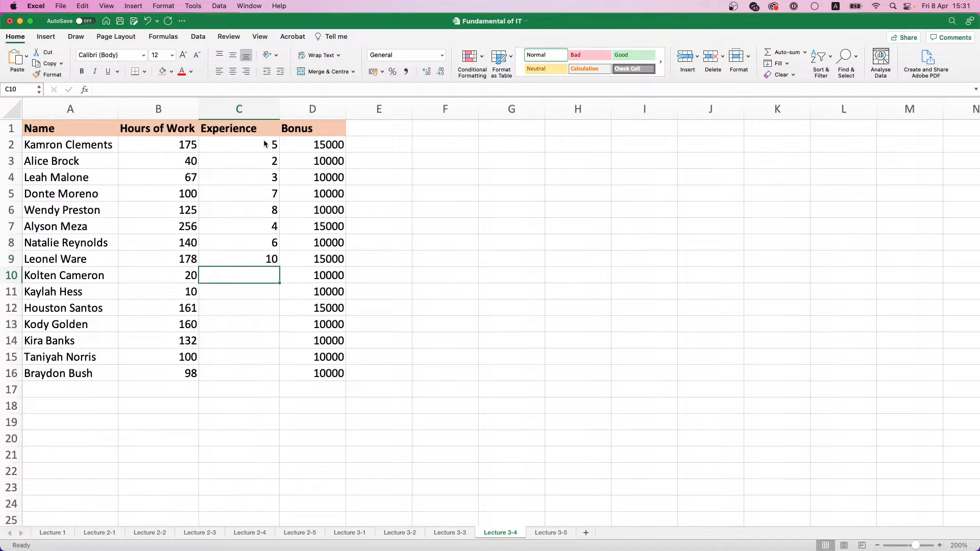
# Enter the experience values 2, 5, 2, 1, 9, 7 and 3 in C10 through C16
pyautogui.write('2')
pyautogui.press('Return')
pyautogui.write('5')
pyautogui.press('Return')
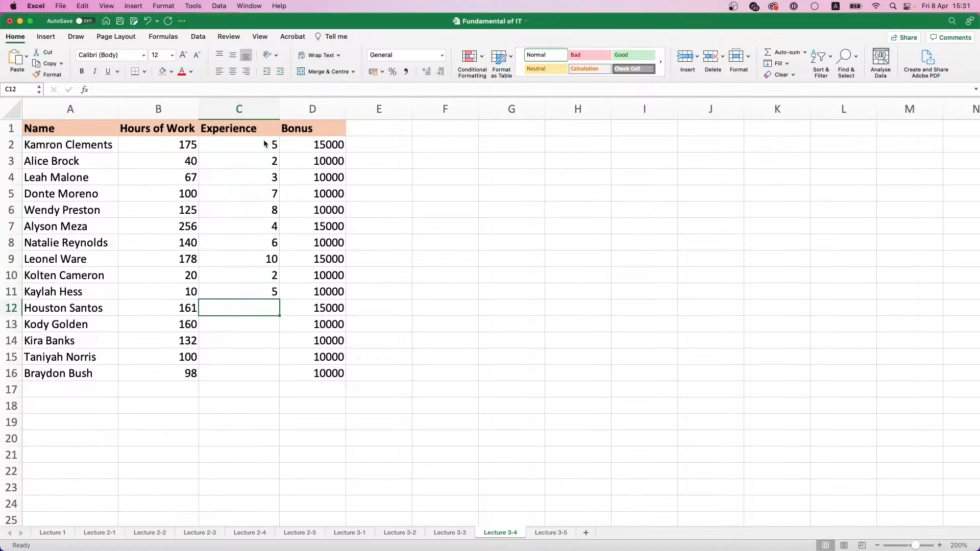
pyautogui.write('2')
pyautogui.press('Return')
pyautogui.write('1')
pyautogui.press('Return')
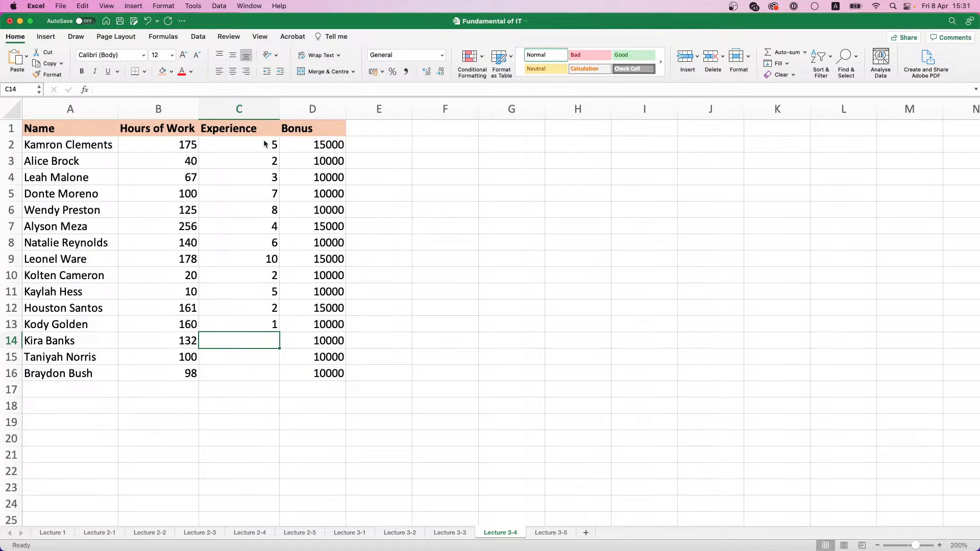
pyautogui.write('9')
pyautogui.press('Return')
pyautogui.write('7')
pyautogui.press('Return')
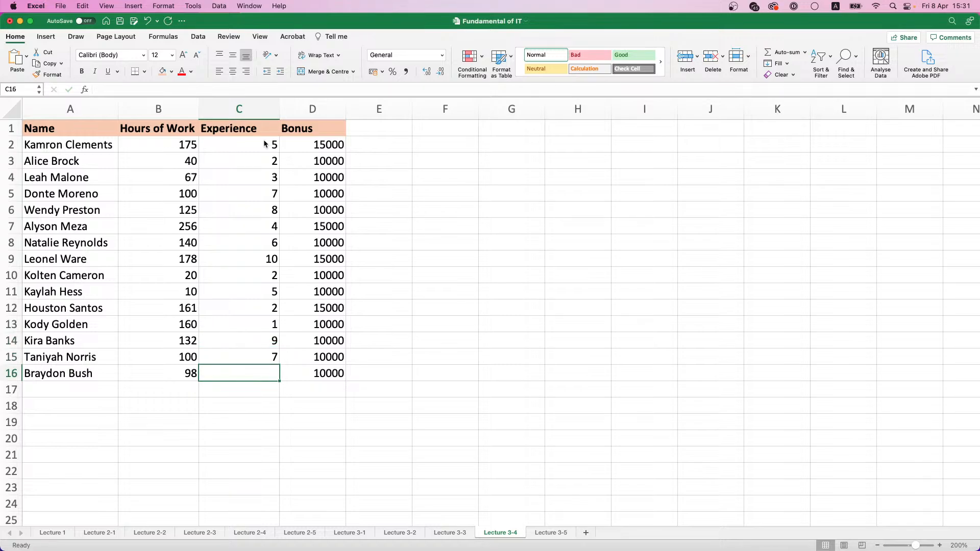
pyautogui.write('3')
pyautogui.press('Return')
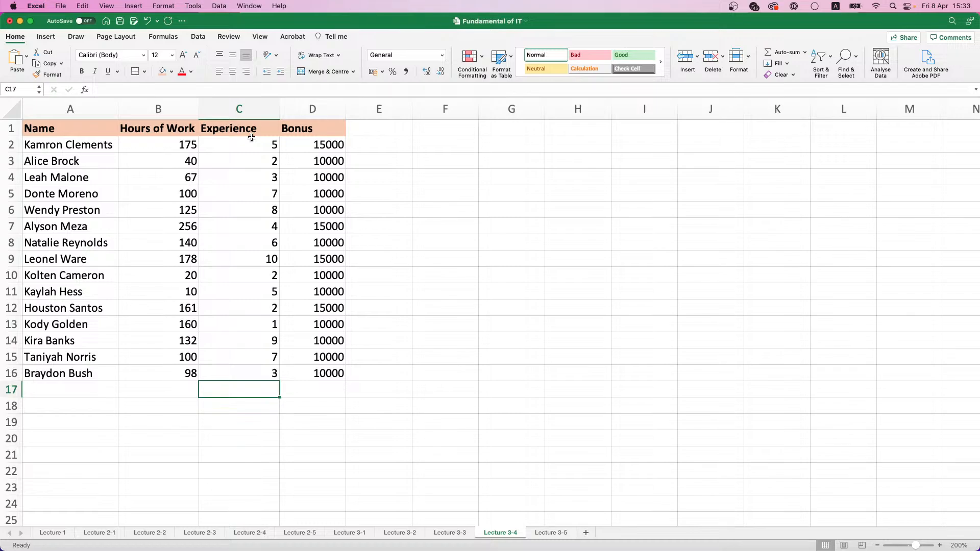
# Clear the bonus formulas in D2:D16 and undo the deletion
pyautogui.click(353, 124)
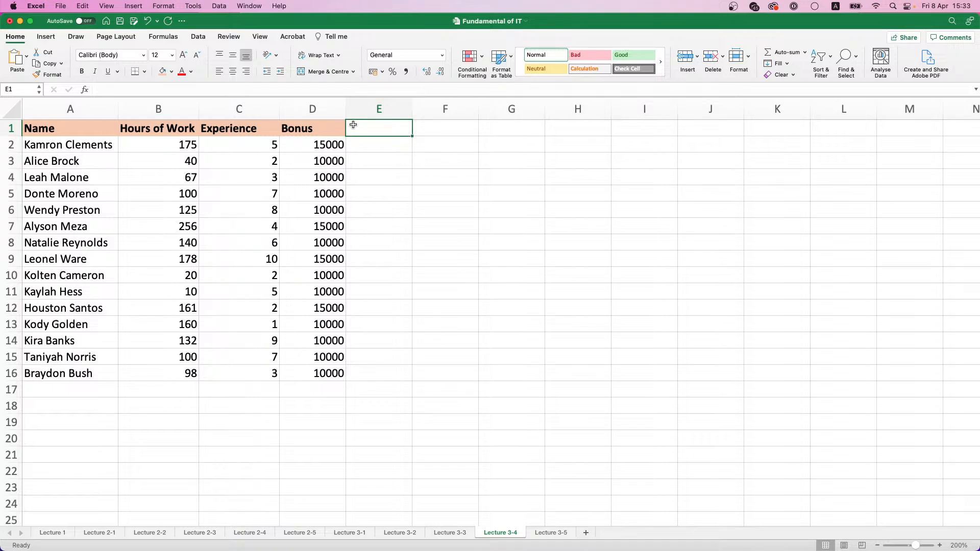
pyautogui.click(319, 126)
pyautogui.click(326, 147)
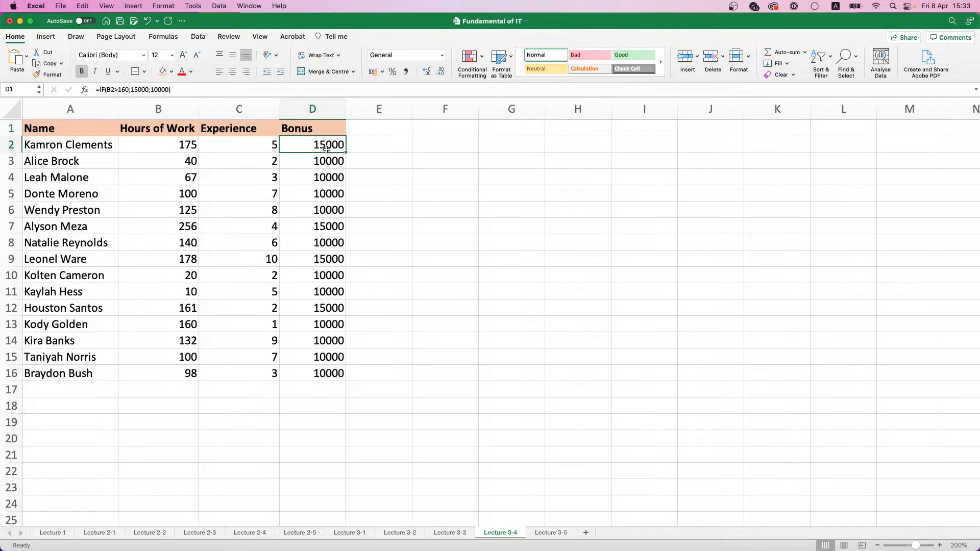
pyautogui.moveTo(327, 148); pyautogui.dragTo(333, 376)
pyautogui.press('Delete')
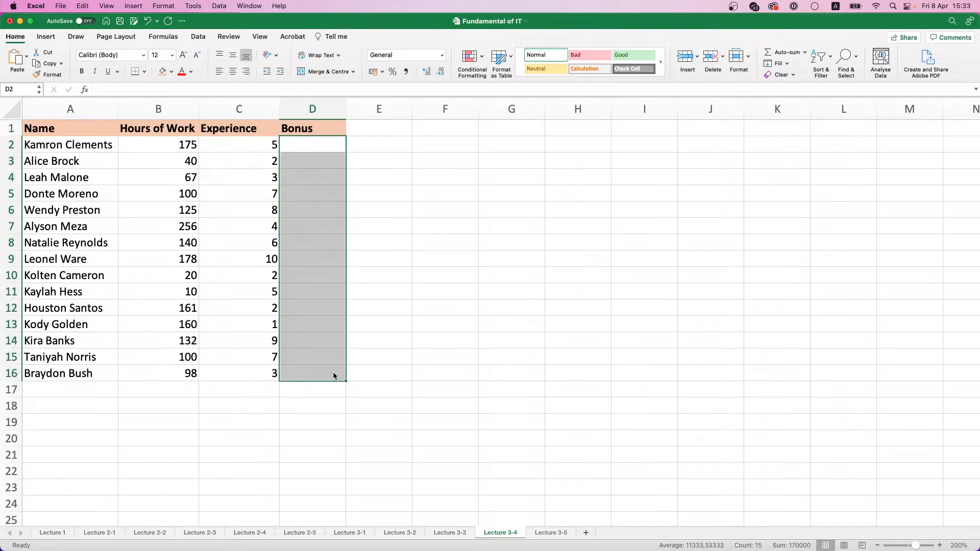
pyautogui.click(353, 130)
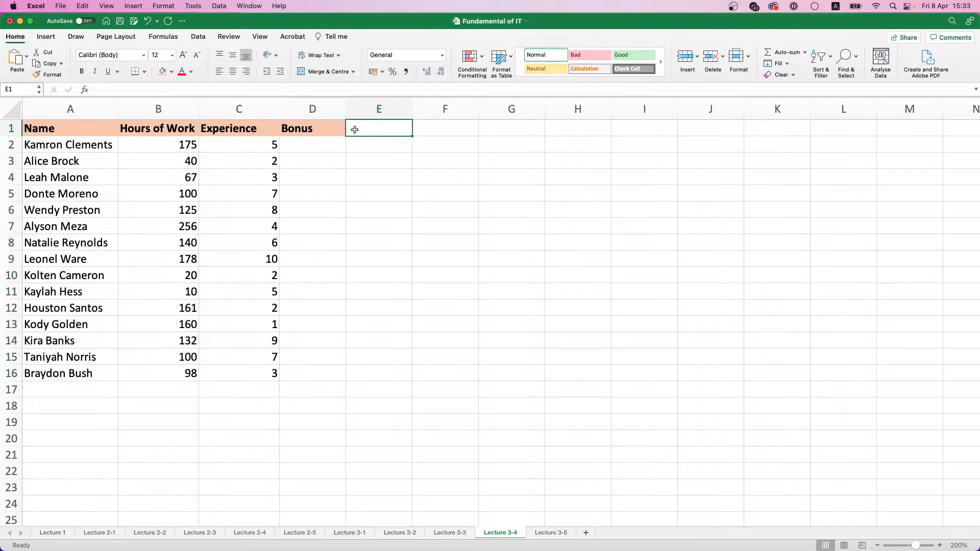
pyautogui.press('super+z')
# Enter the header Bonus by Exp. in E1 and widen column E to fit it
pyautogui.click(354, 128)
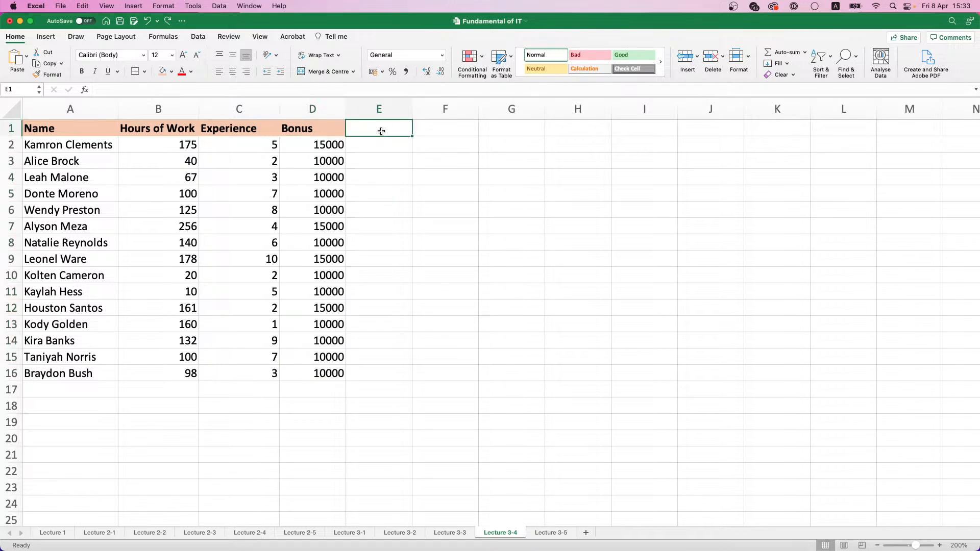
pyautogui.write('Bonus')
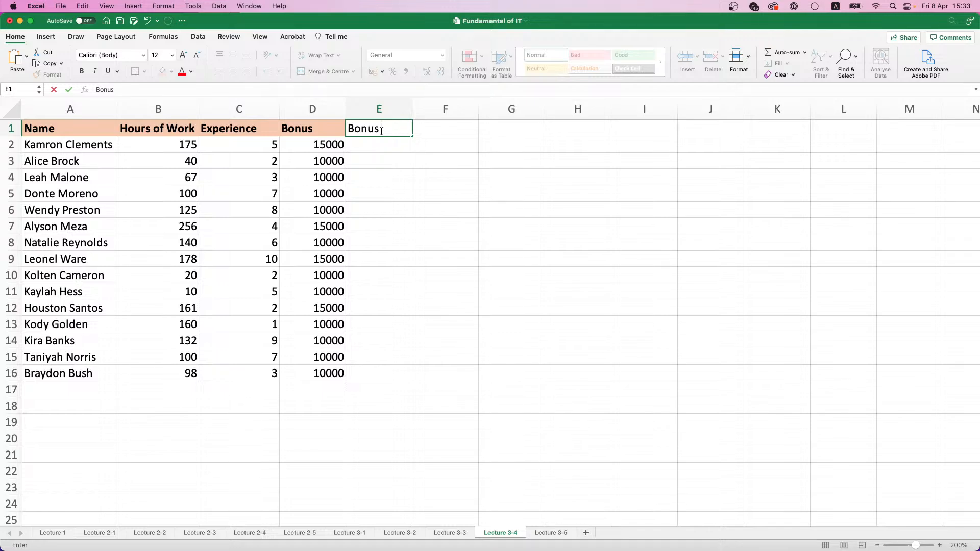
pyautogui.write(' by Exp.')
pyautogui.press('Return')
pyautogui.doubleClick(412, 109)
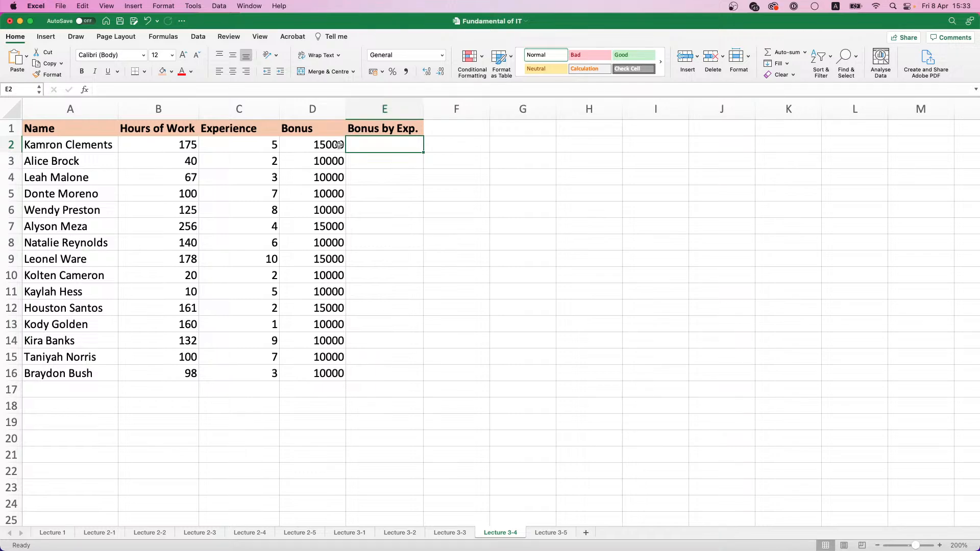
# Delete the bonus formulas from D2:D16, keeping the Bonus header
pyautogui.moveTo(339, 145); pyautogui.dragTo(323, 368)
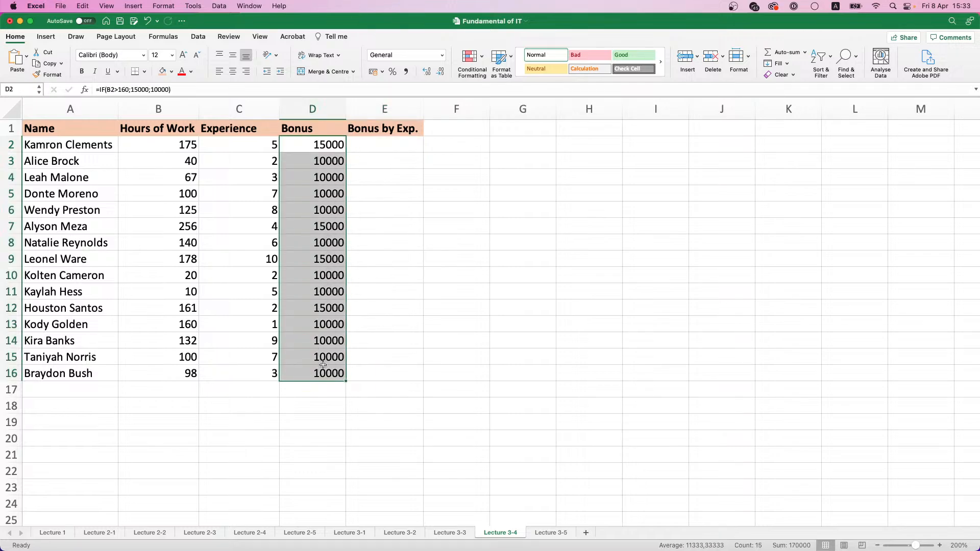
pyautogui.press('Delete')
# Start an IF function in E2 with the Formula Builder and set its logical test to C2>=5
pyautogui.click(387, 145)
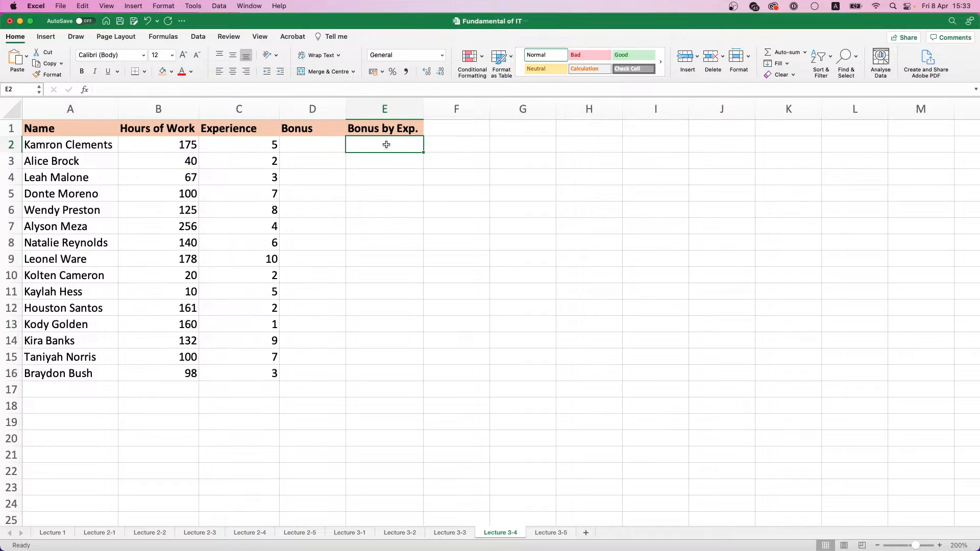
pyautogui.write('=')
pyautogui.click(85, 90)
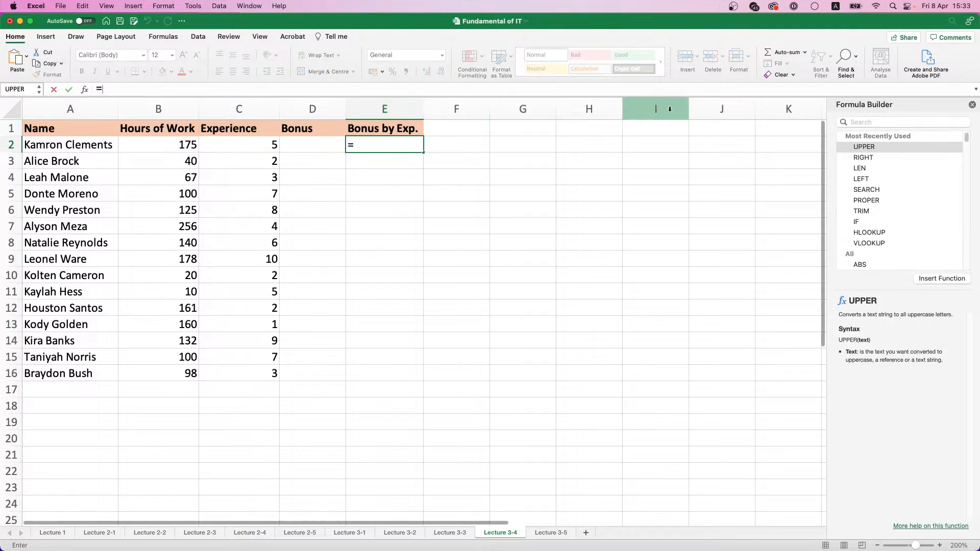
pyautogui.doubleClick(863, 222)
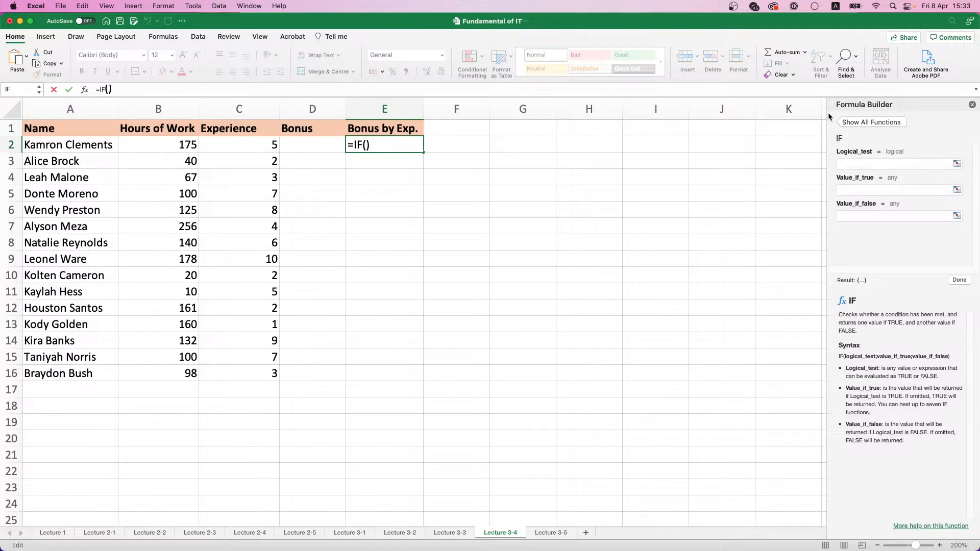
pyautogui.moveTo(863, 107); pyautogui.dragTo(507, 170)
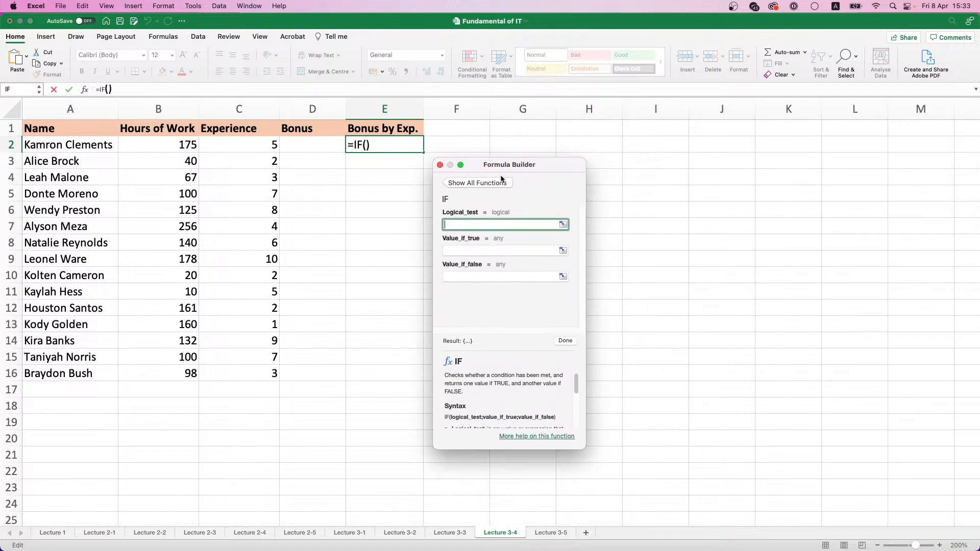
pyautogui.click(260, 146)
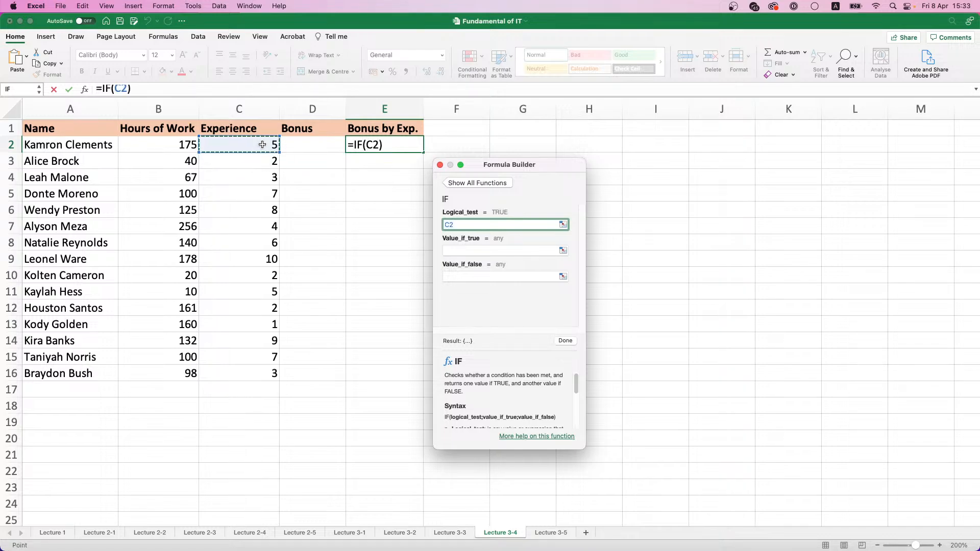
pyautogui.write('>')
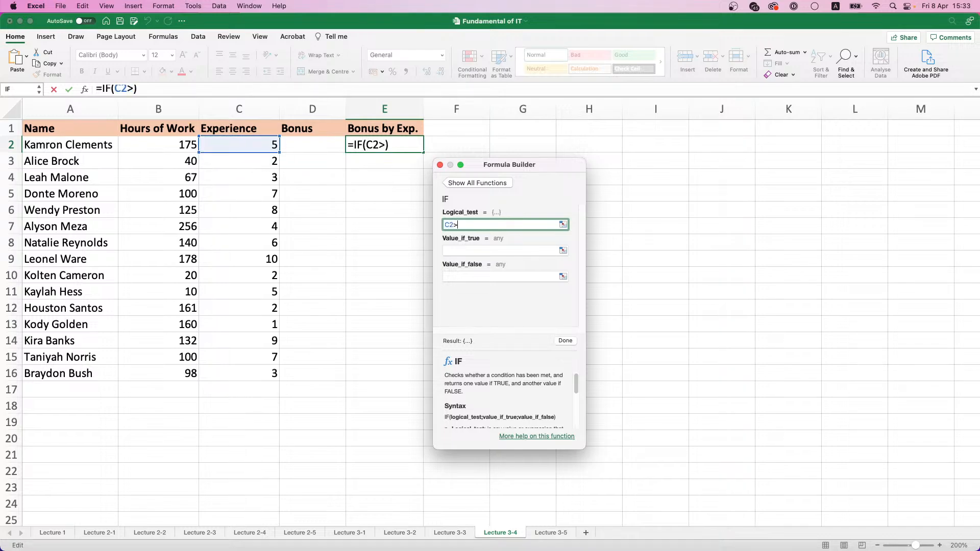
pyautogui.write('=5')
# Try the < and <> operators in the IF function's logical test and restore it to C2>=5
pyautogui.click(459, 224)
pyautogui.press('BackSpace')
pyautogui.write('<')
pyautogui.press('BackSpace')
pyautogui.press('Delete')
pyautogui.write('<>')
pyautogui.press('BackSpace')
pyautogui.press('BackSpace')
pyautogui.write('>=')
# Set the IF function's value if true to 10000 and value if false to 5000, finish it and copy it down to E16
pyautogui.click(490, 249)
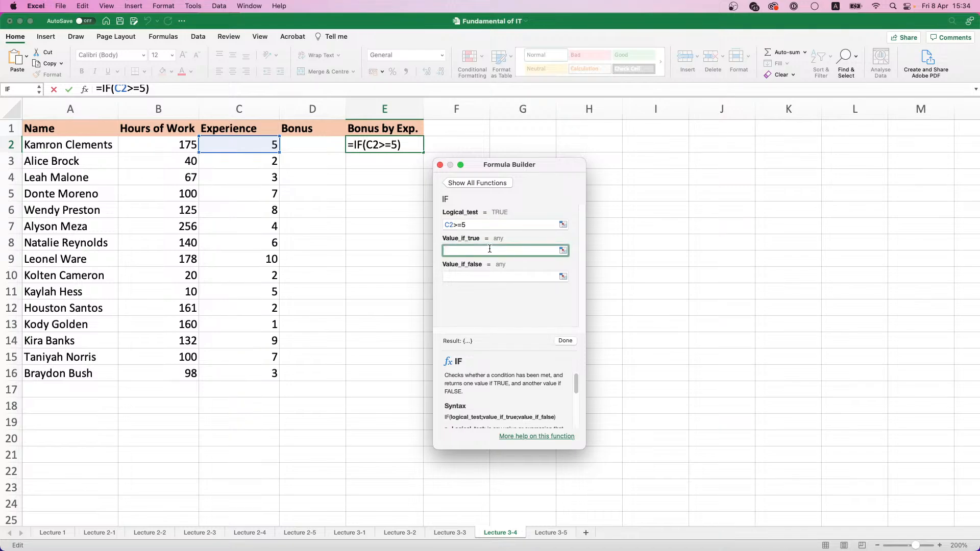
pyautogui.write('10000')
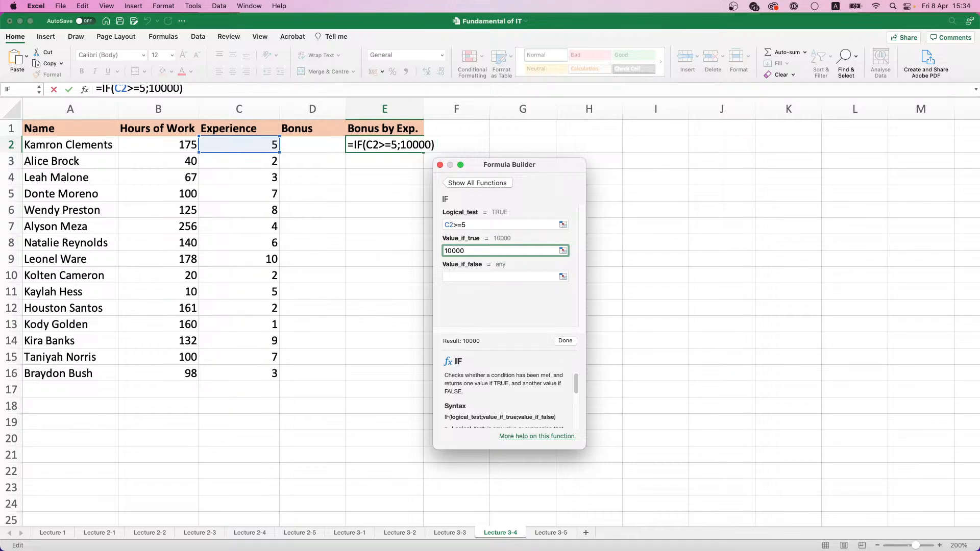
pyautogui.click(467, 278)
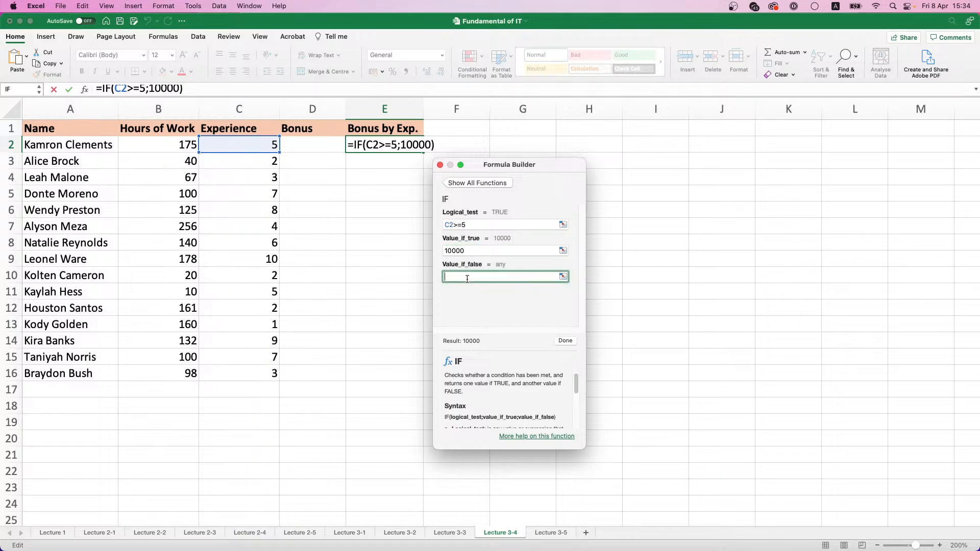
pyautogui.write('5000')
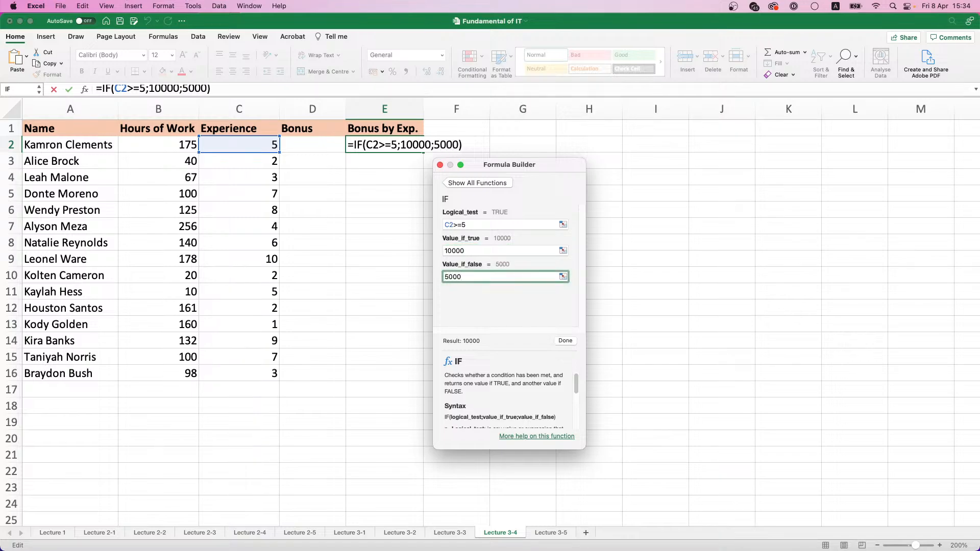
pyautogui.click(566, 340)
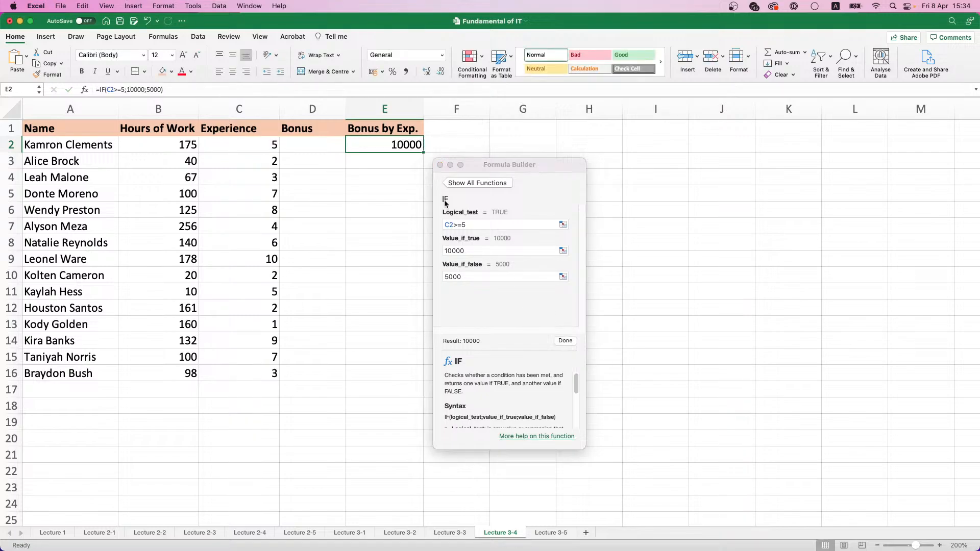
pyautogui.click(440, 164)
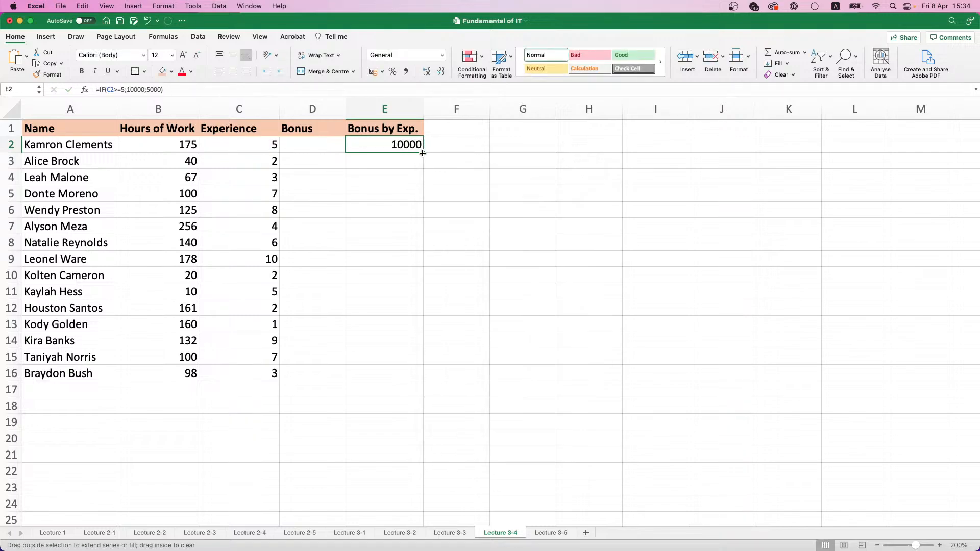
pyautogui.doubleClick(423, 152)
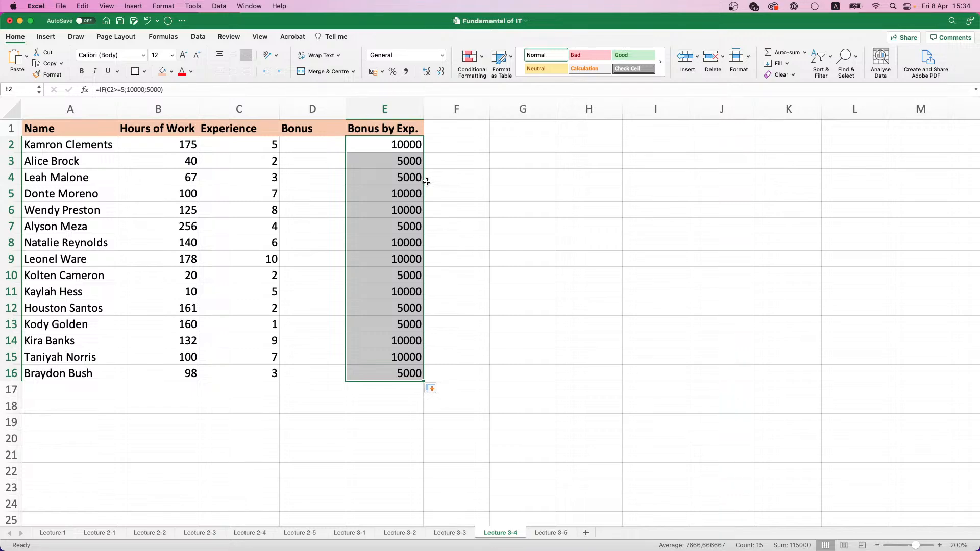
# Start an IF function in D2 with the Formula Builder and set its logical test to B2>=160
pyautogui.click(323, 148)
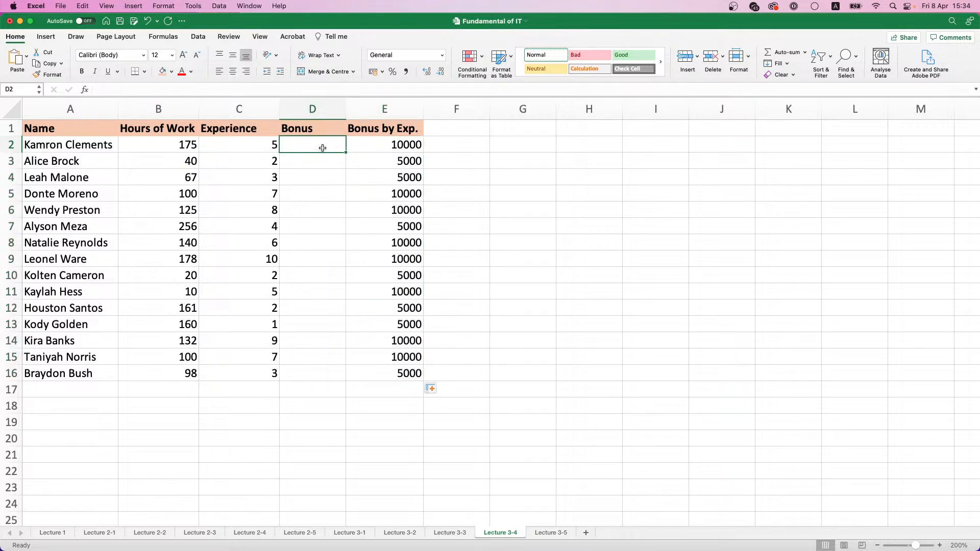
pyautogui.write('=')
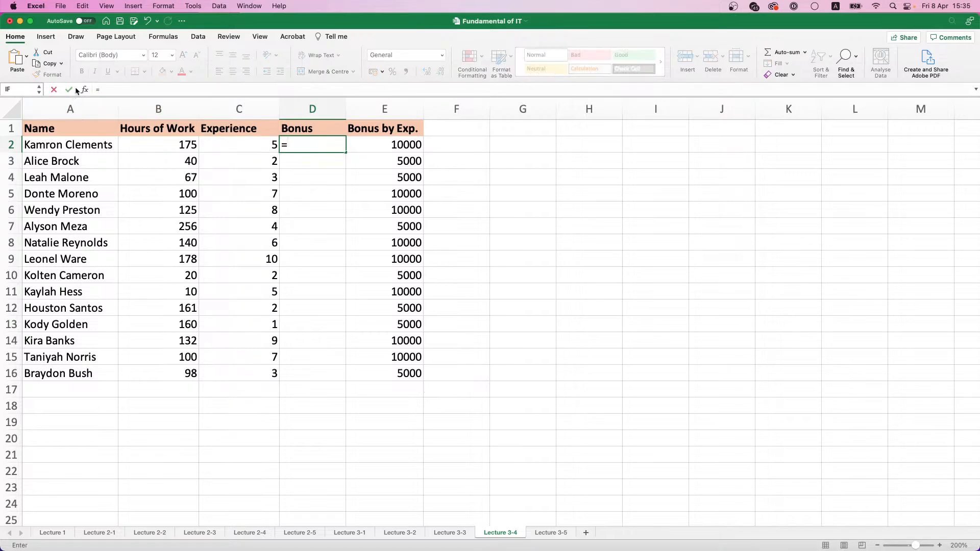
pyautogui.click(86, 91)
pyautogui.doubleClick(864, 147)
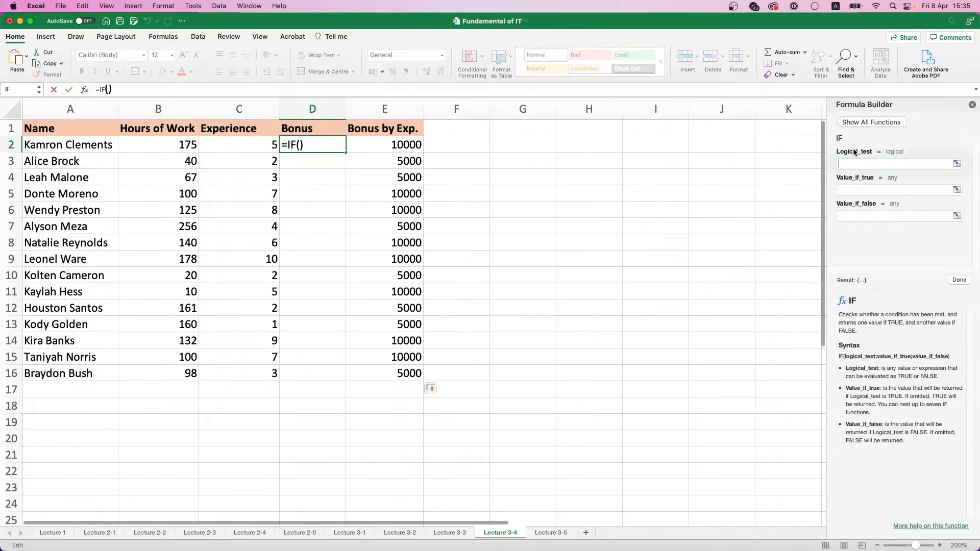
pyautogui.moveTo(868, 106); pyautogui.dragTo(524, 132)
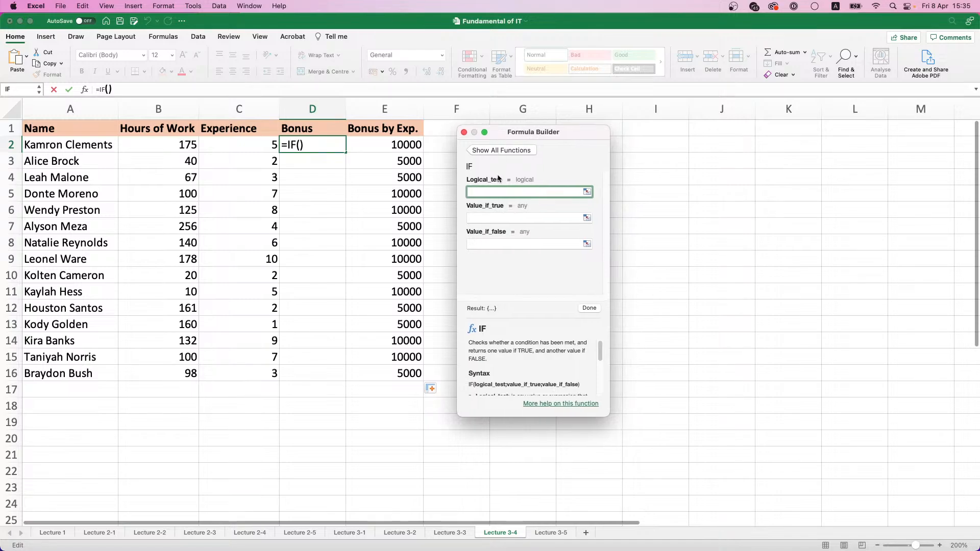
pyautogui.click(190, 145)
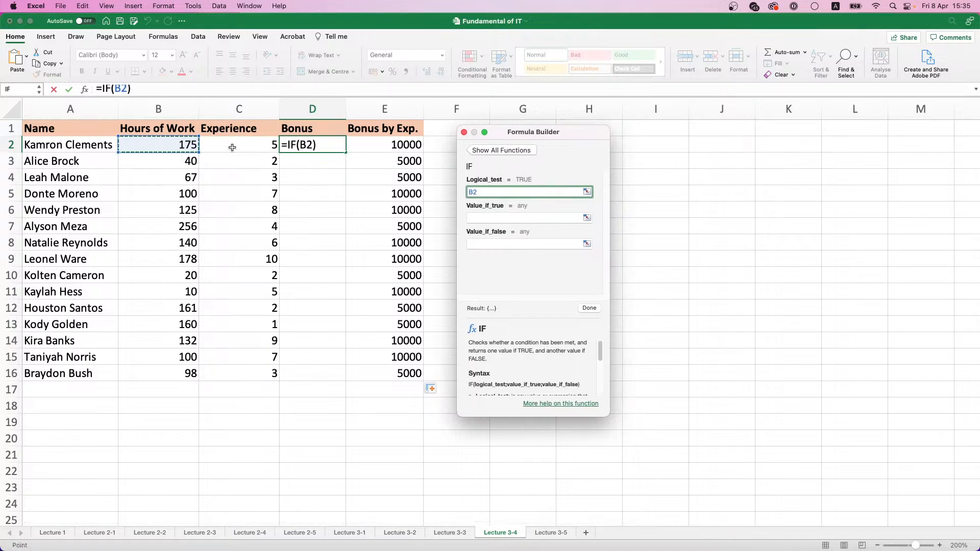
pyautogui.write('>=160')
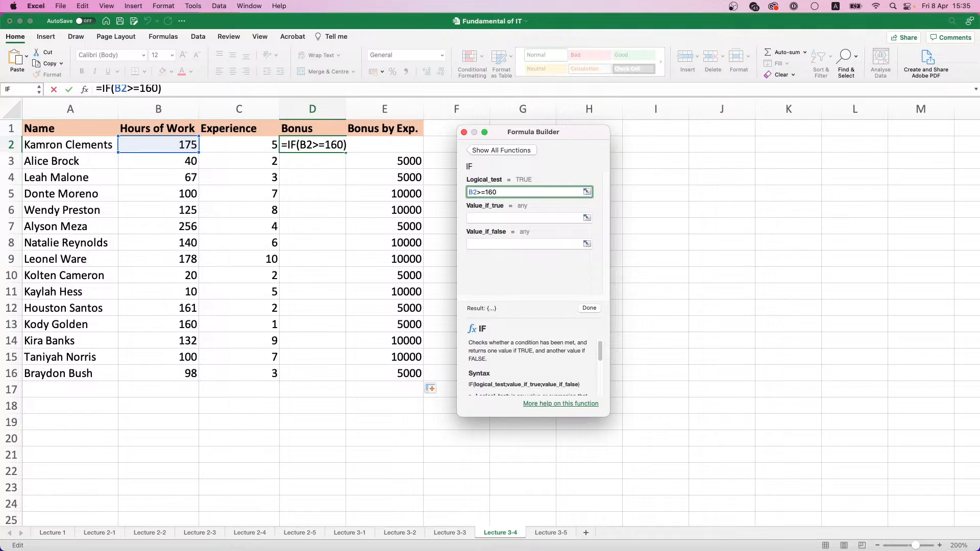
# Set the IF function's value if true to 15000 and value if false to 5000, finish it and copy it down to D16
pyautogui.press('Tab')
pyautogui.write('1')
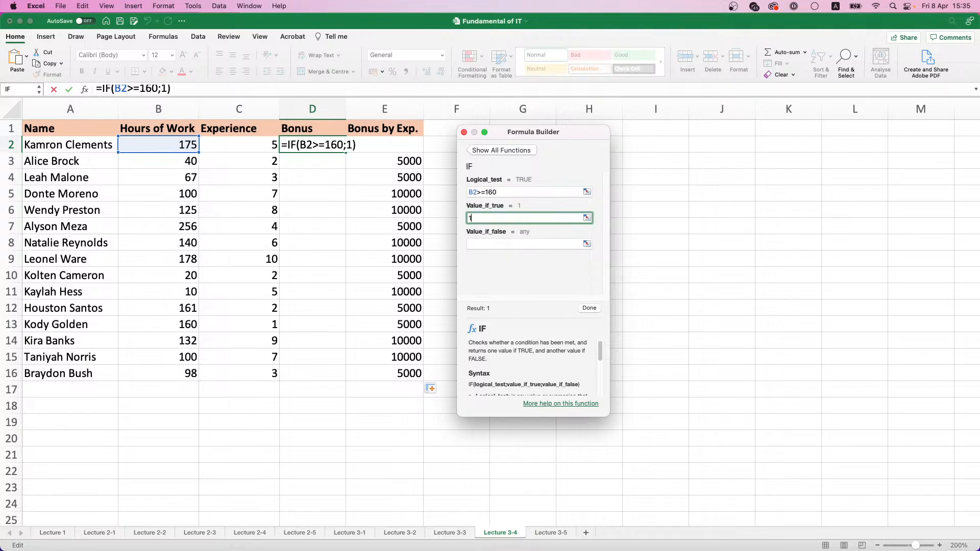
pyautogui.write('5000')
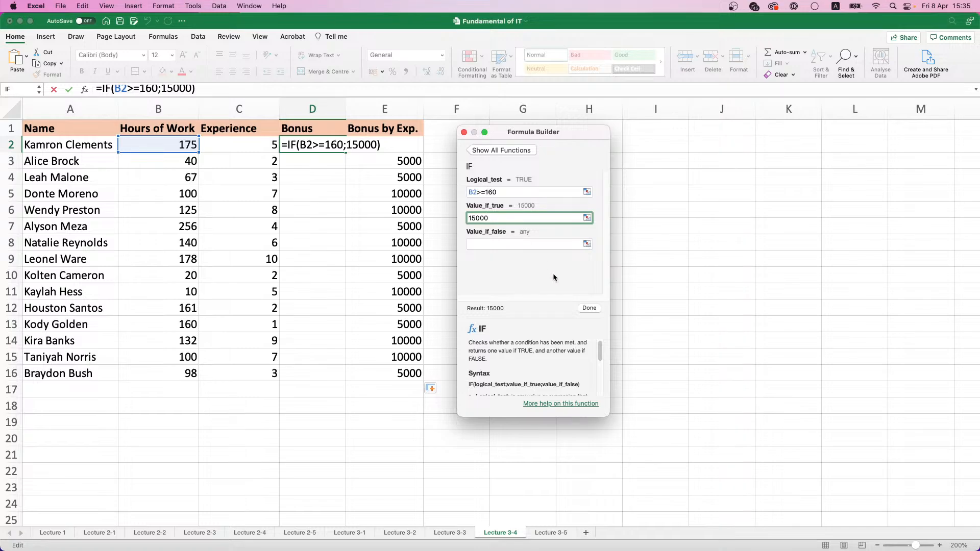
pyautogui.click(519, 243)
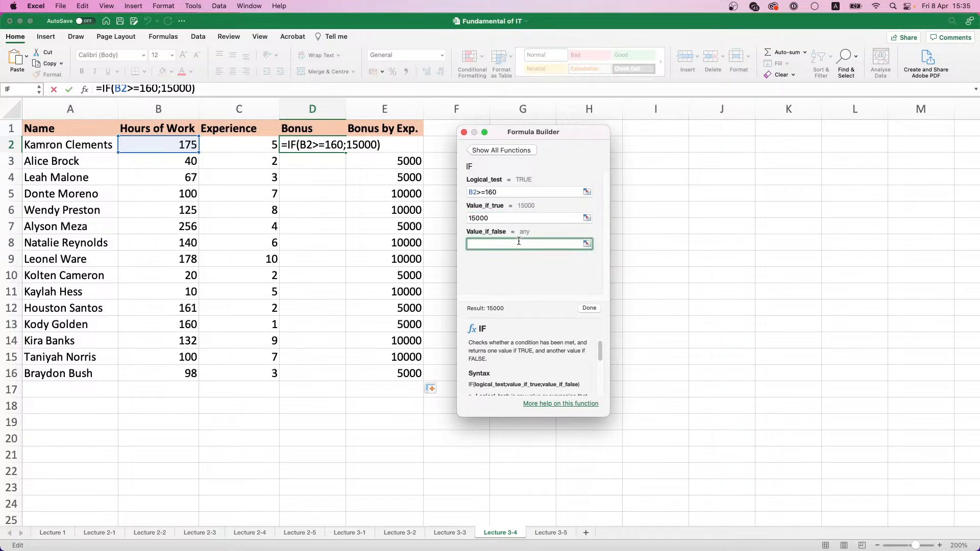
pyautogui.write('1')
pyautogui.press('BackSpace')
pyautogui.write('5000')
pyautogui.press('Return')
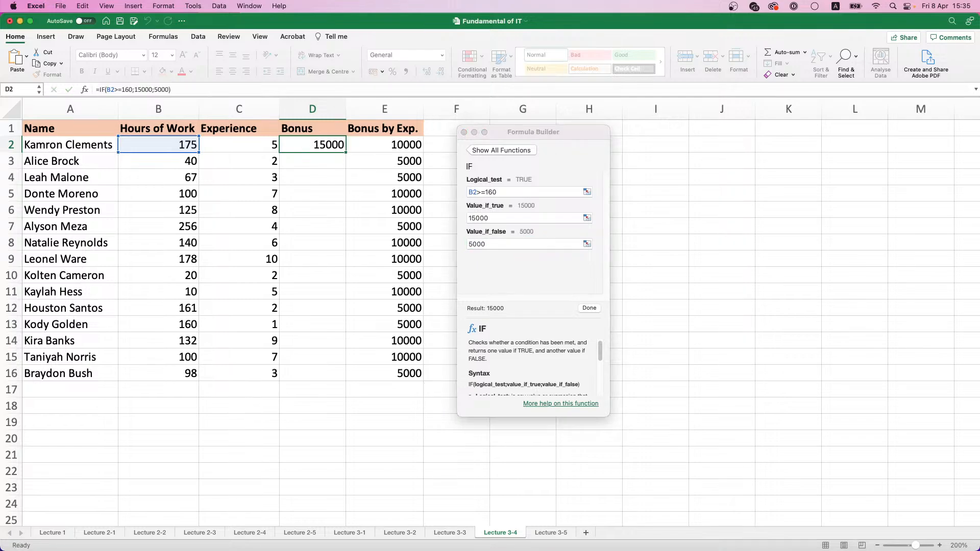
pyautogui.click(463, 132)
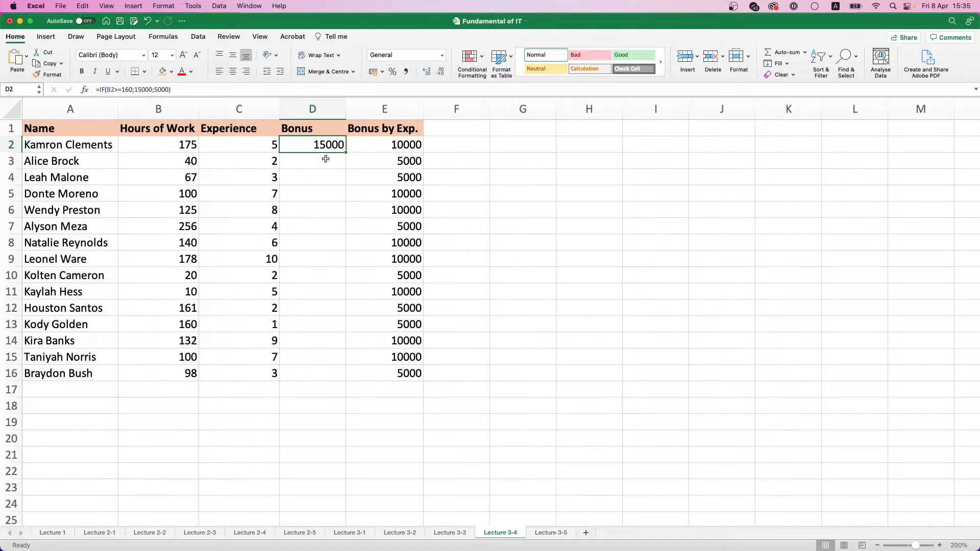
pyautogui.doubleClick(346, 152)
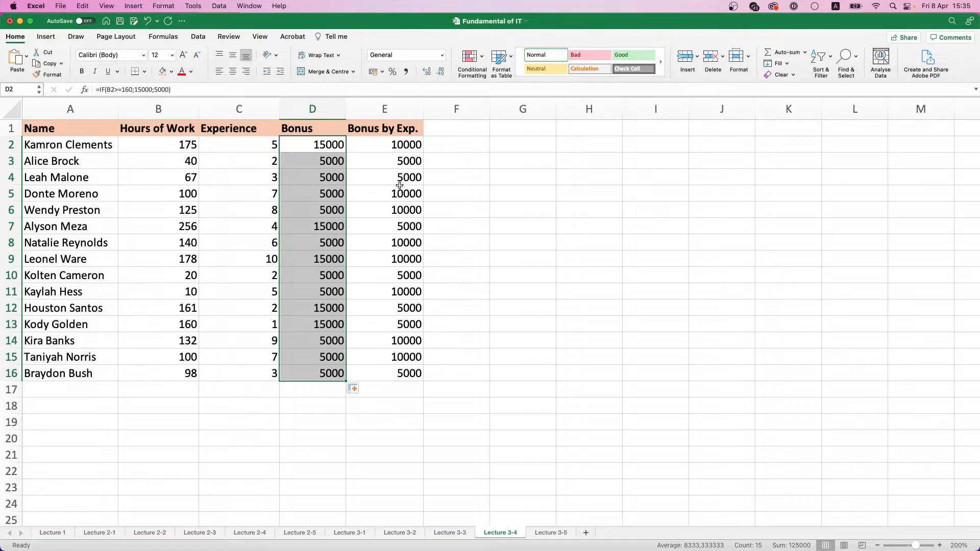
# Copy the IF expression from the formula in E2 without its equals sign, leaving the cell's formula as it is
pyautogui.click(392, 148)
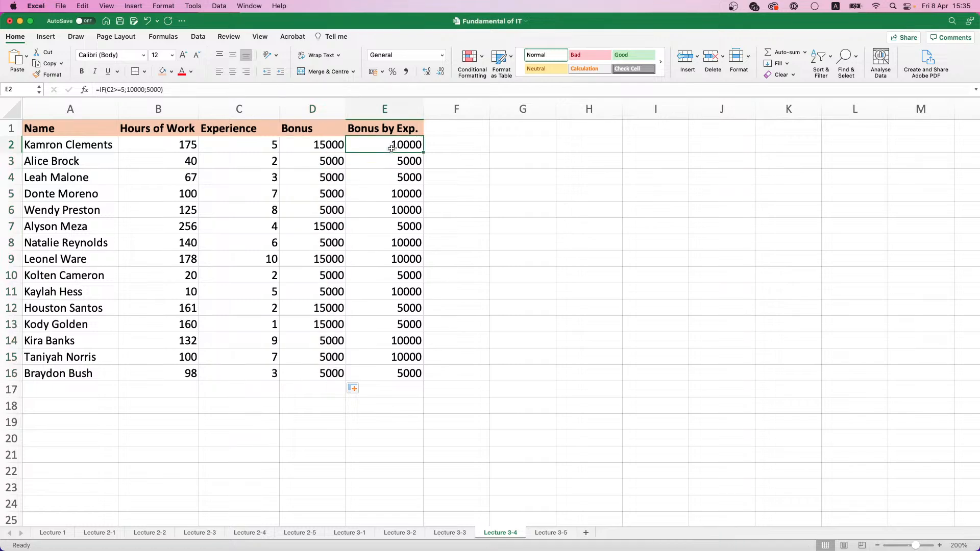
pyautogui.click(154, 89)
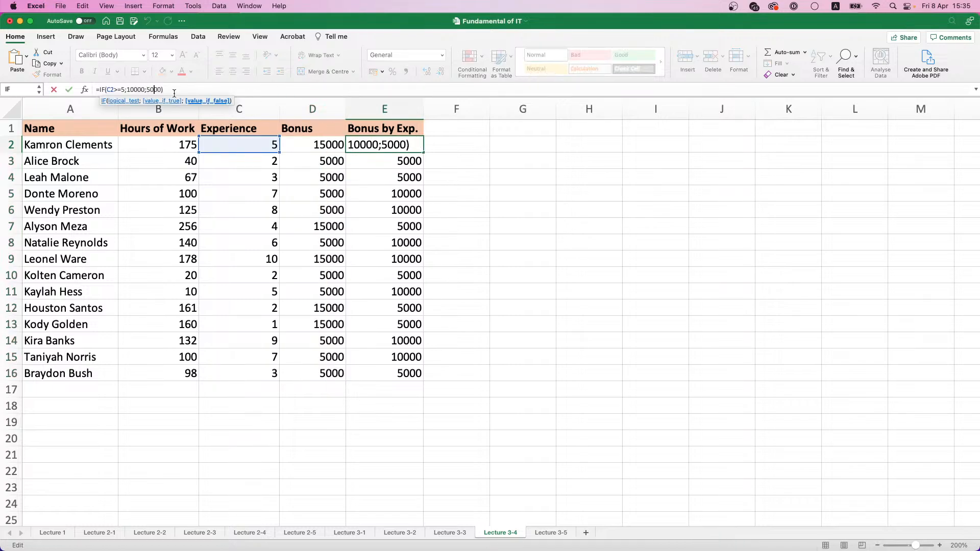
pyautogui.moveTo(179, 89); pyautogui.dragTo(97, 89)
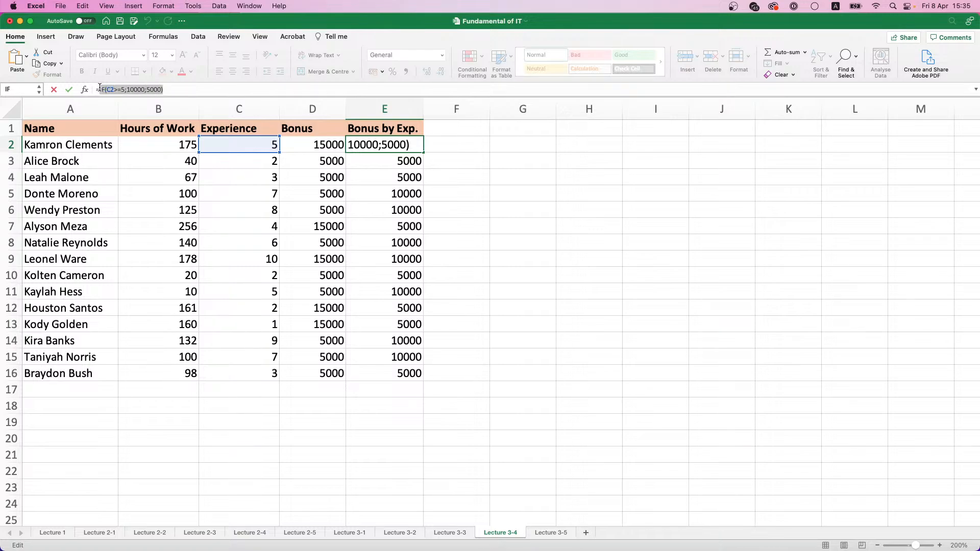
pyautogui.press('super+c')
pyautogui.write('=')
pyautogui.click(335, 144)
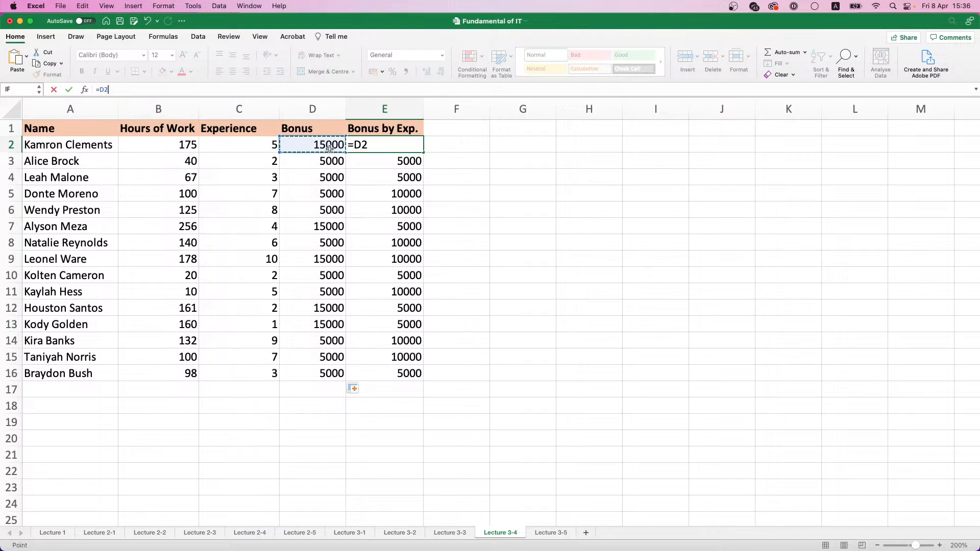
pyautogui.press('Escape')
# Replace the value if false in D2's IF function with the copied IF(C2>=5;10000;5000) and copy the nested formula down to D16
pyautogui.click(329, 148)
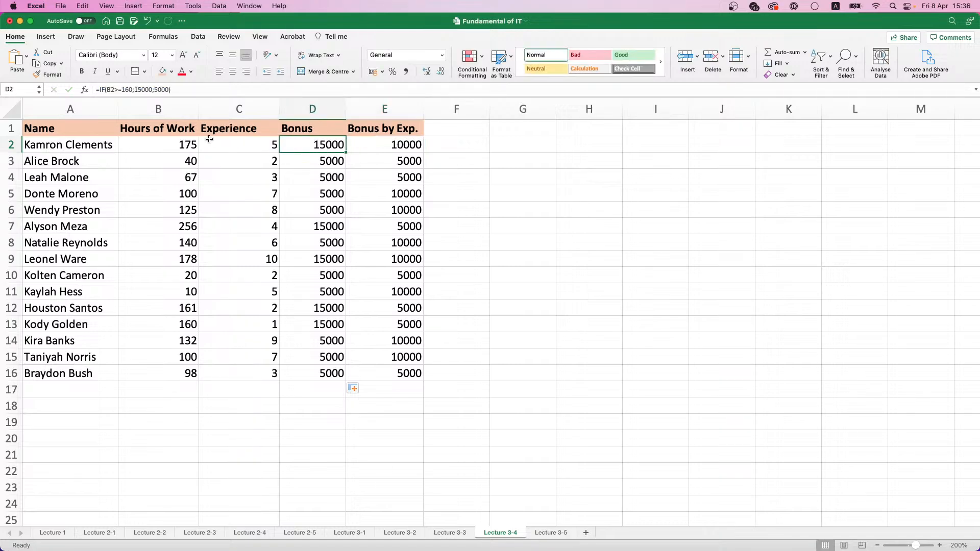
pyautogui.click(85, 89)
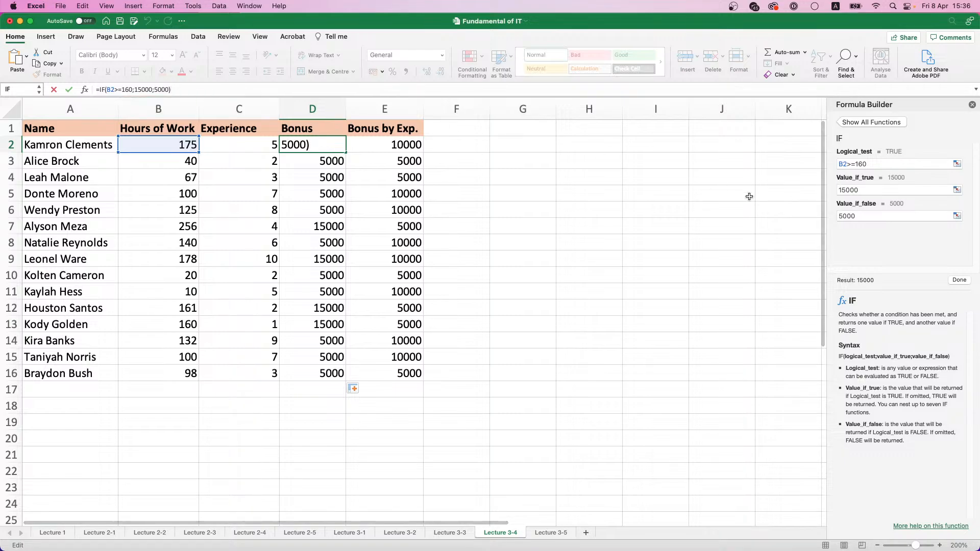
pyautogui.moveTo(860, 108); pyautogui.dragTo(480, 133)
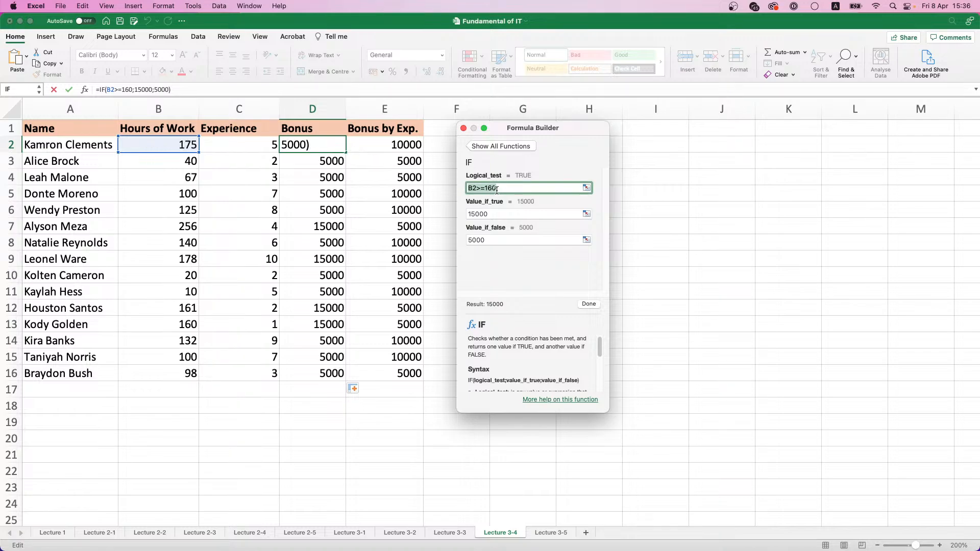
pyautogui.click(491, 211)
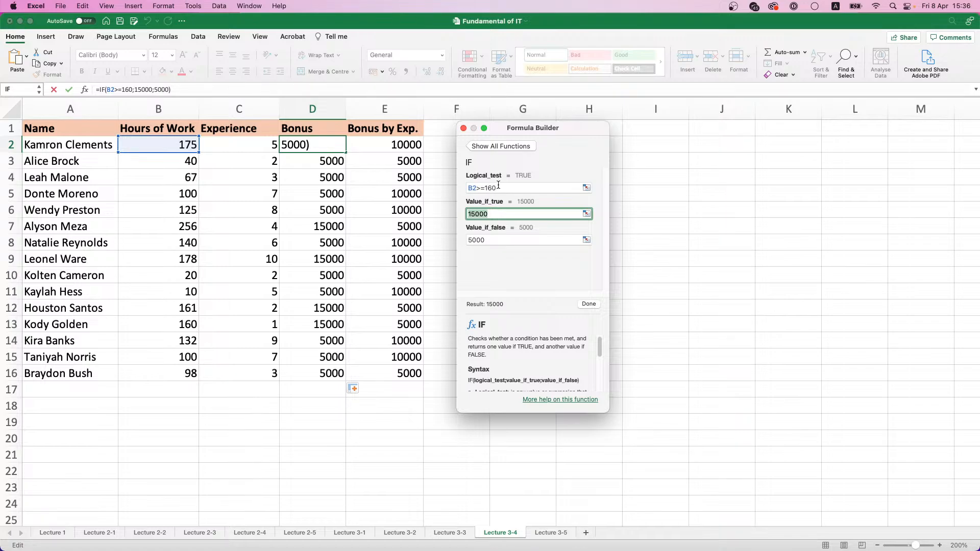
pyautogui.click(492, 237)
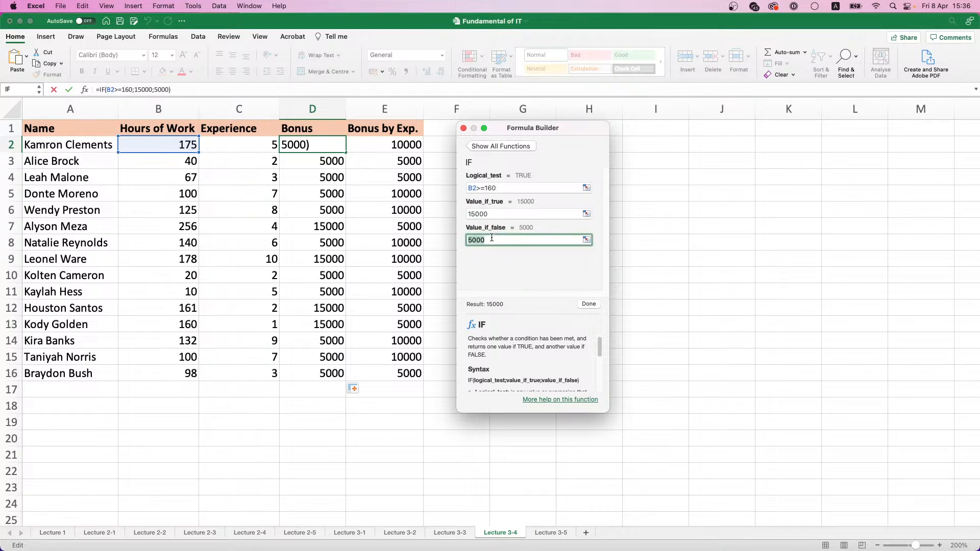
pyautogui.press('super+v')
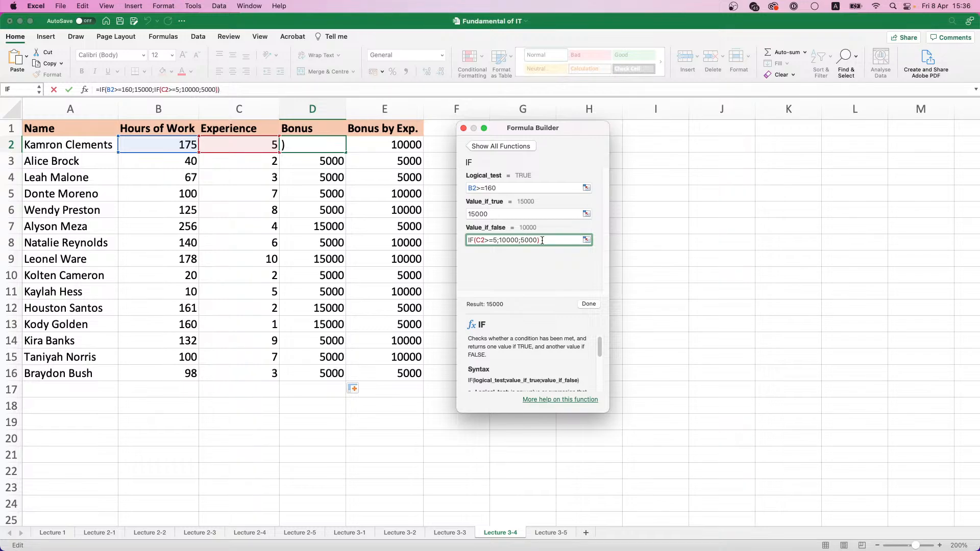
pyautogui.click(588, 305)
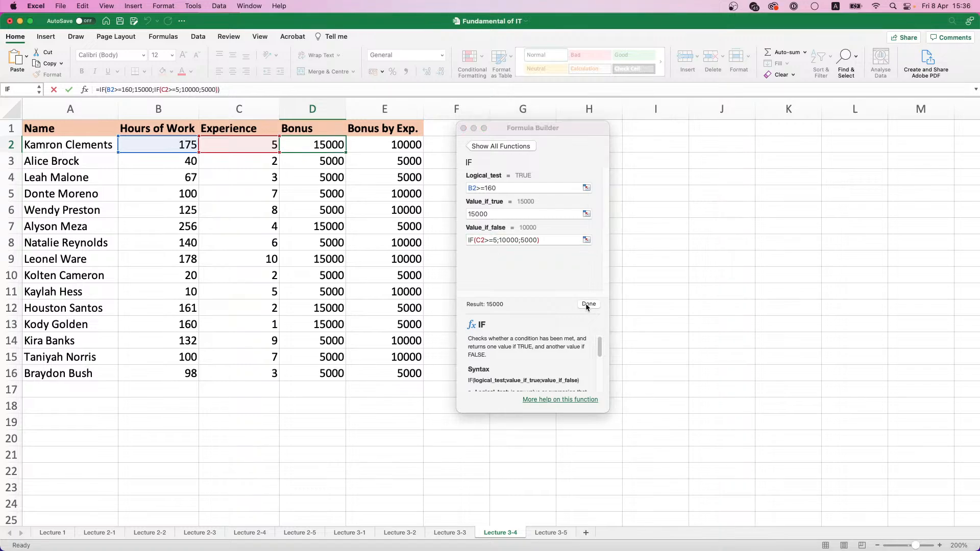
pyautogui.doubleClick(346, 152)
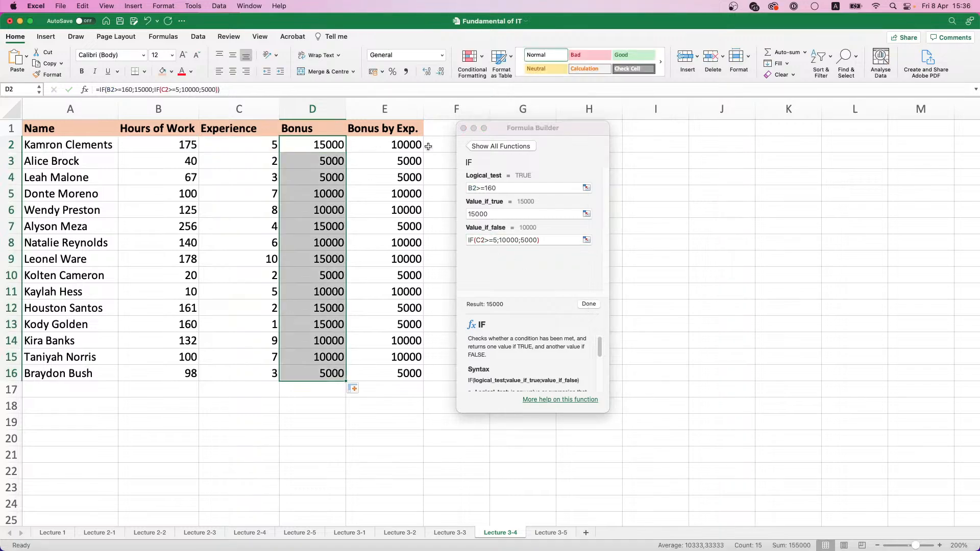
pyautogui.click(464, 129)
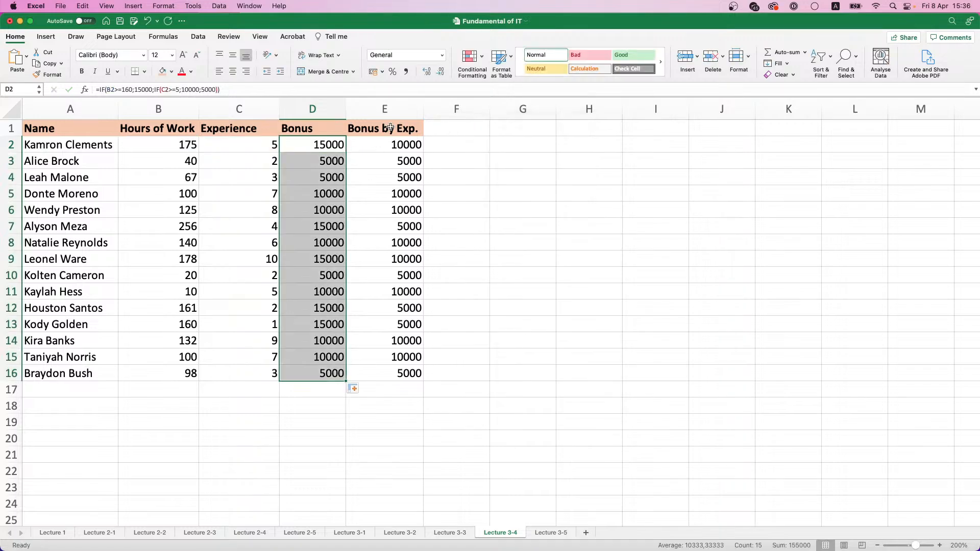
# Delete the Bonus by Exp. cells E1:E16 from the sheet
pyautogui.click(390, 129)
pyautogui.moveTo(390, 128); pyautogui.dragTo(394, 374)
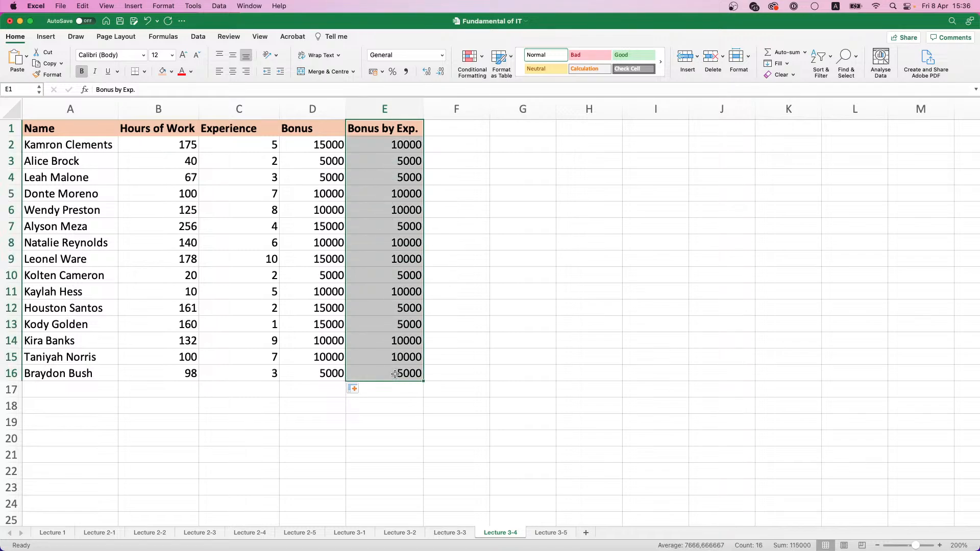
pyautogui.click(713, 58)
pyautogui.click(469, 208)
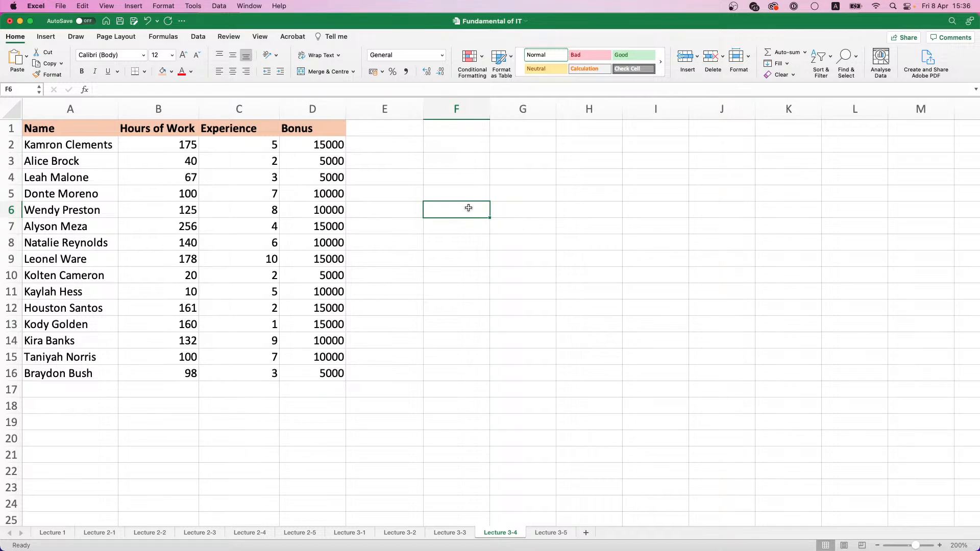
# Examine how the second IF function is nested inside the formula in D2
pyautogui.click(342, 144)
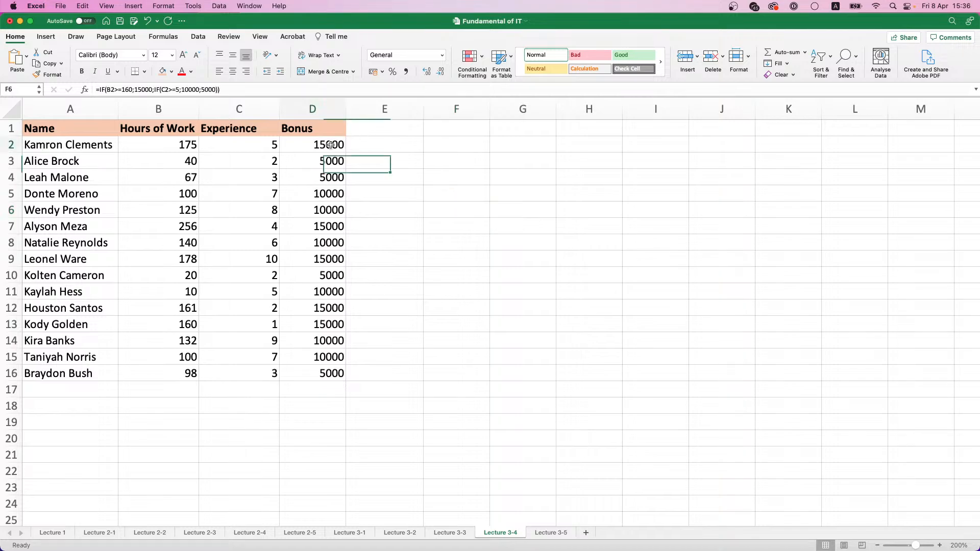
pyautogui.click(173, 89)
pyautogui.write('=')
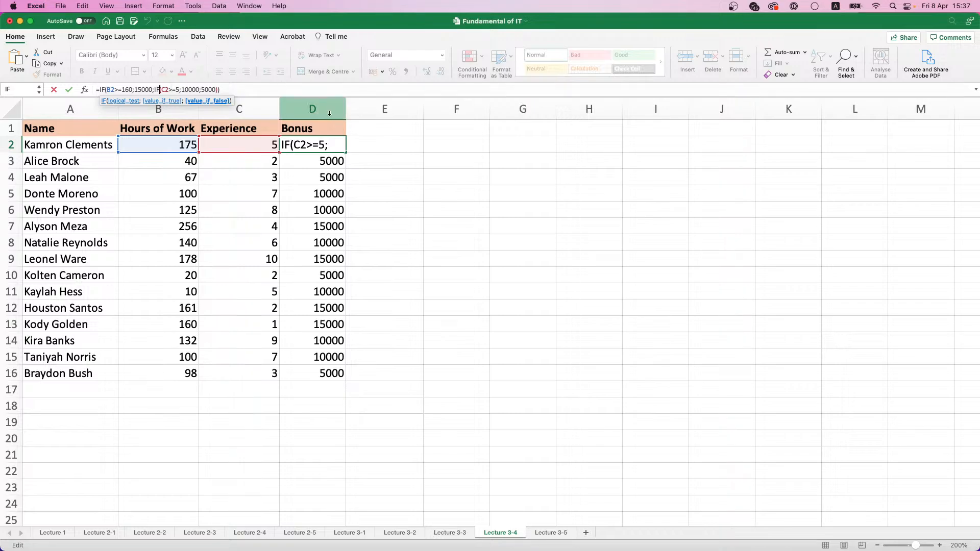
pyautogui.press('Return')
pyautogui.click(352, 145)
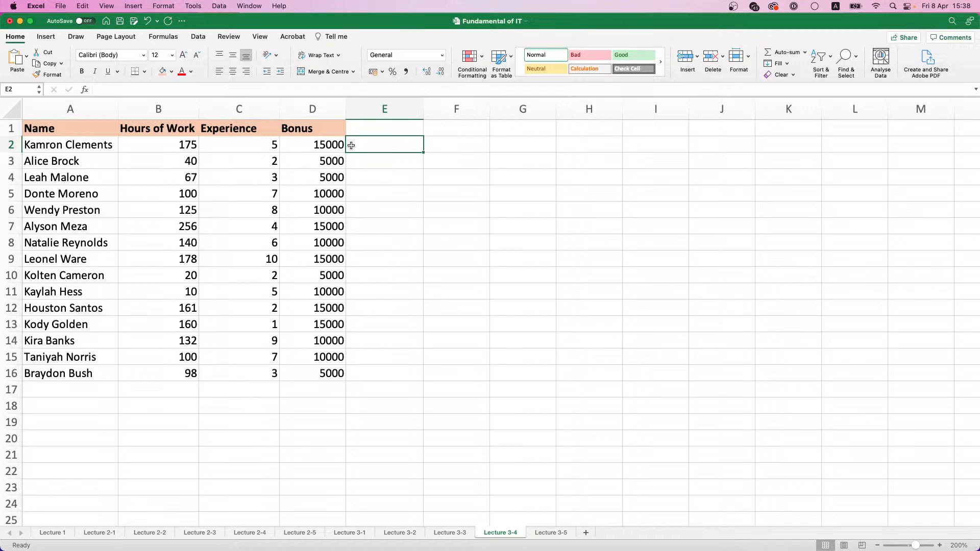
# Clear the nested IF formulas from D2:D16, keeping the Bonus header
pyautogui.moveTo(316, 146); pyautogui.dragTo(332, 365)
pyautogui.press('Delete')
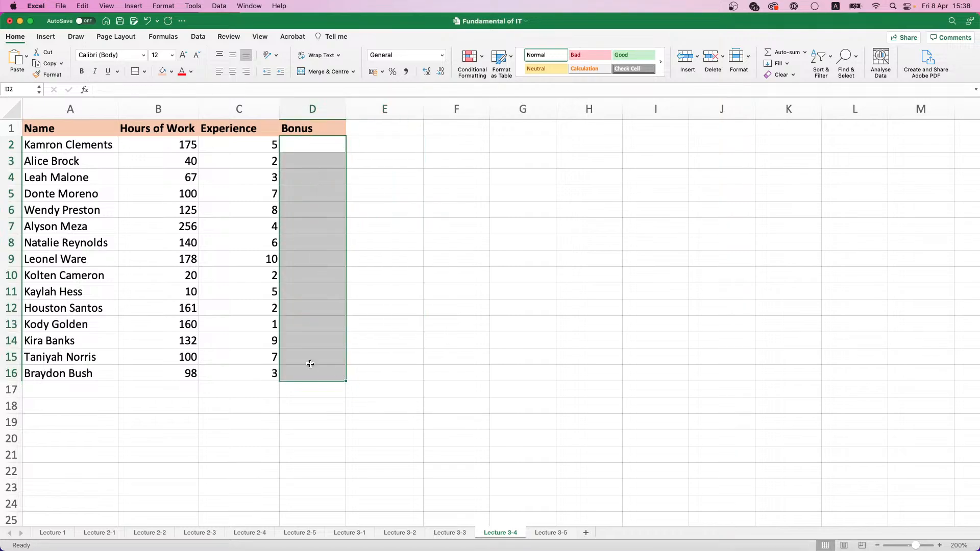
pyautogui.click(328, 148)
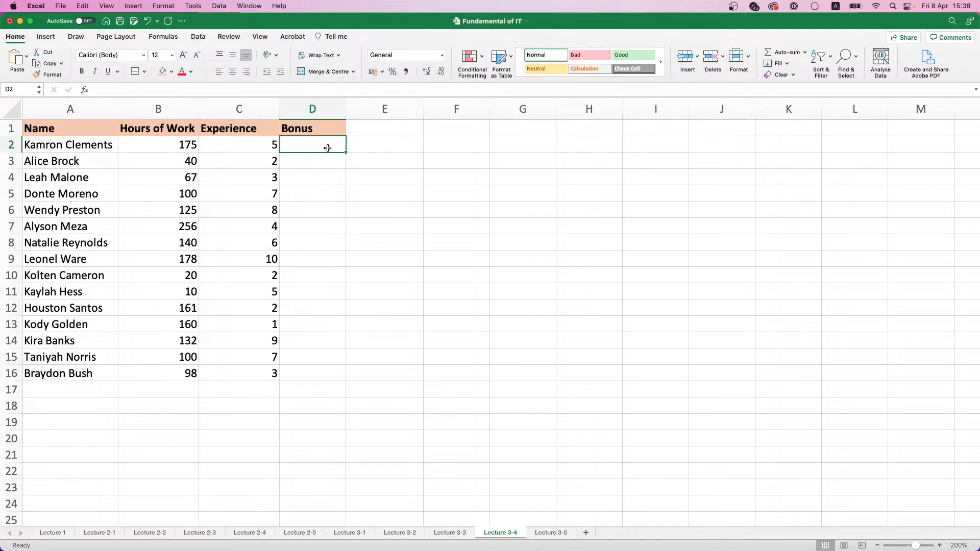
pyautogui.write('=')
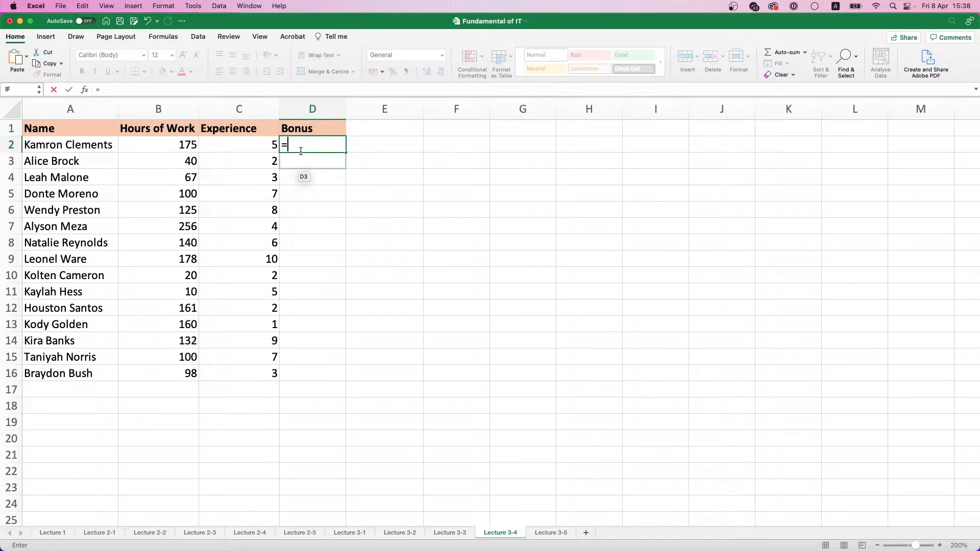
pyautogui.press('Escape')
pyautogui.click(364, 134)
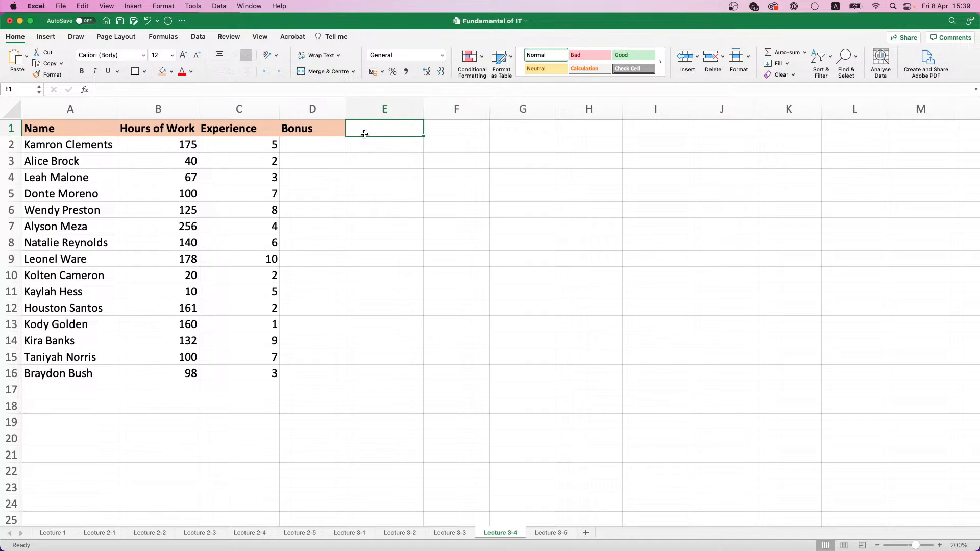
pyautogui.click(159, 146)
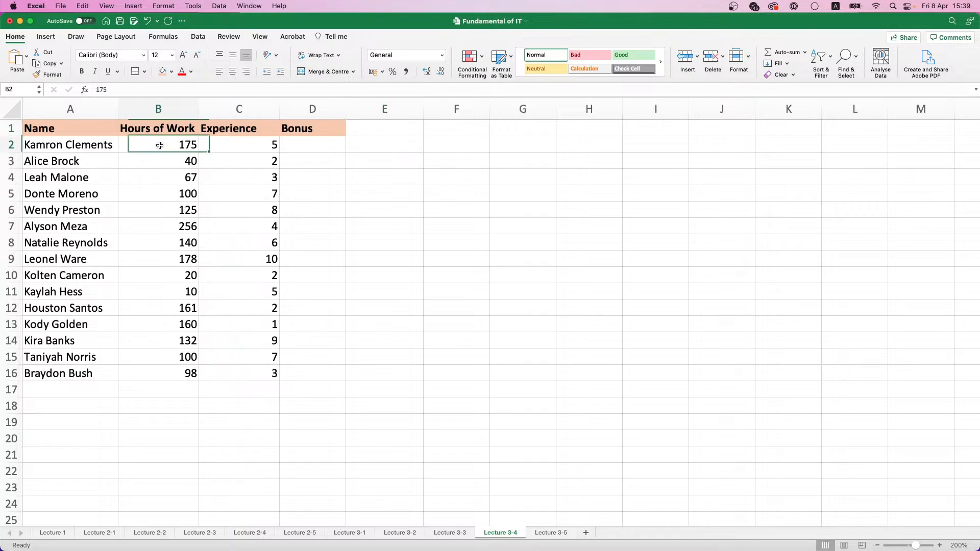
# Add the column header And in cell E1, beside Bonus
pyautogui.click(254, 146)
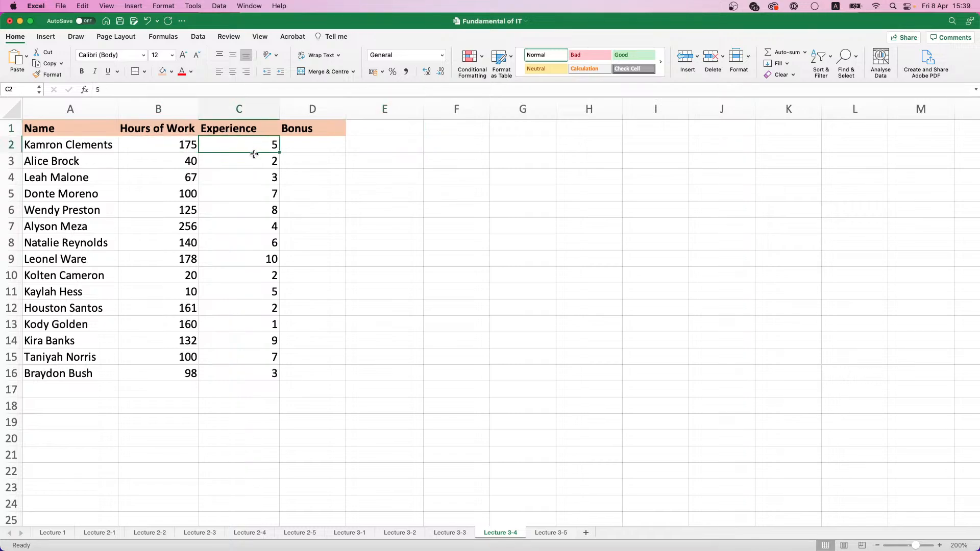
pyautogui.click(375, 133)
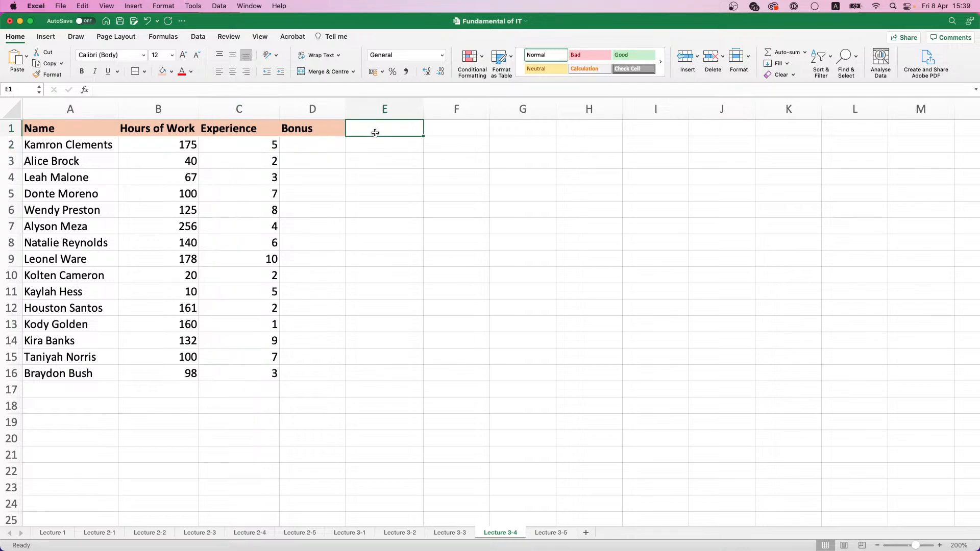
pyautogui.write('And')
pyautogui.press('Return')
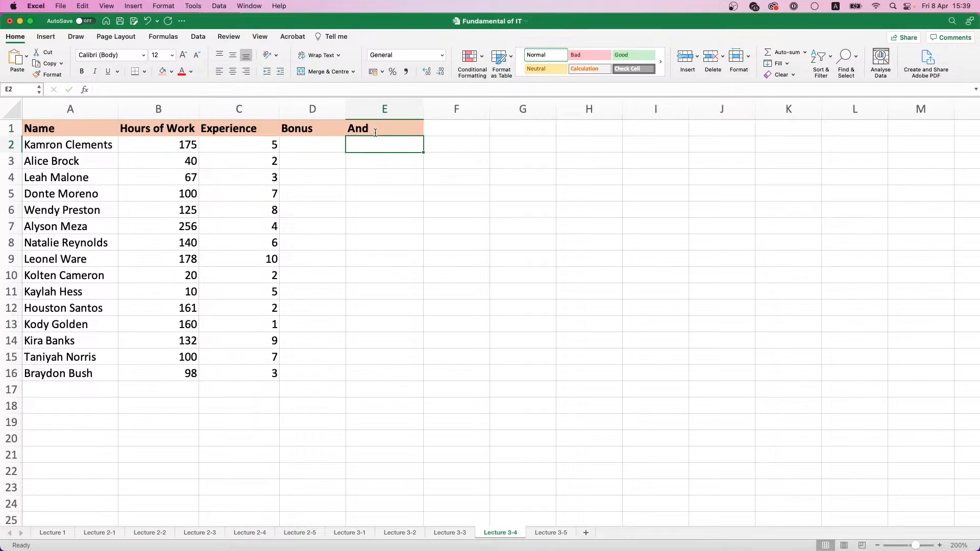
# Start a formula in E2 and insert the AND function through the Formula Builder
pyautogui.write('=')
pyautogui.click(84, 90)
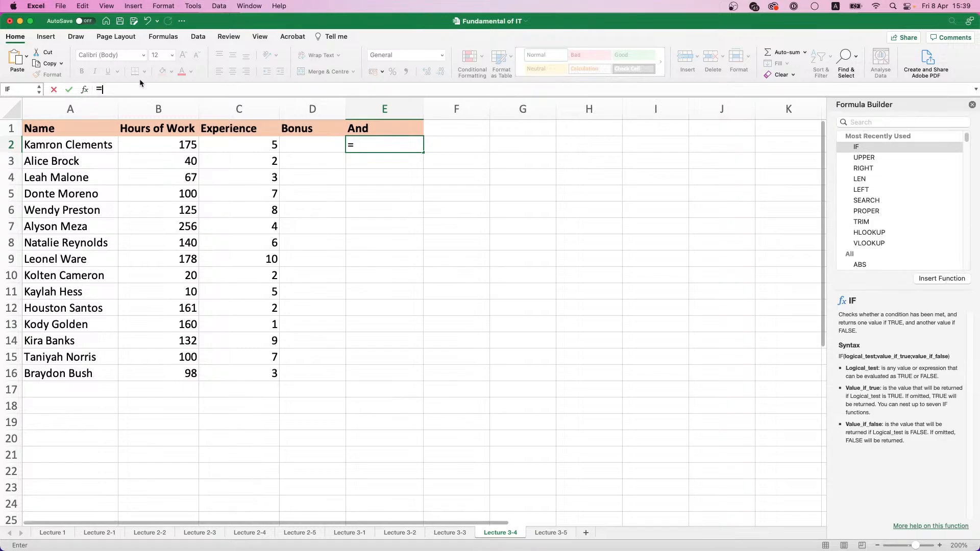
pyautogui.click(904, 122)
pyautogui.write('A')
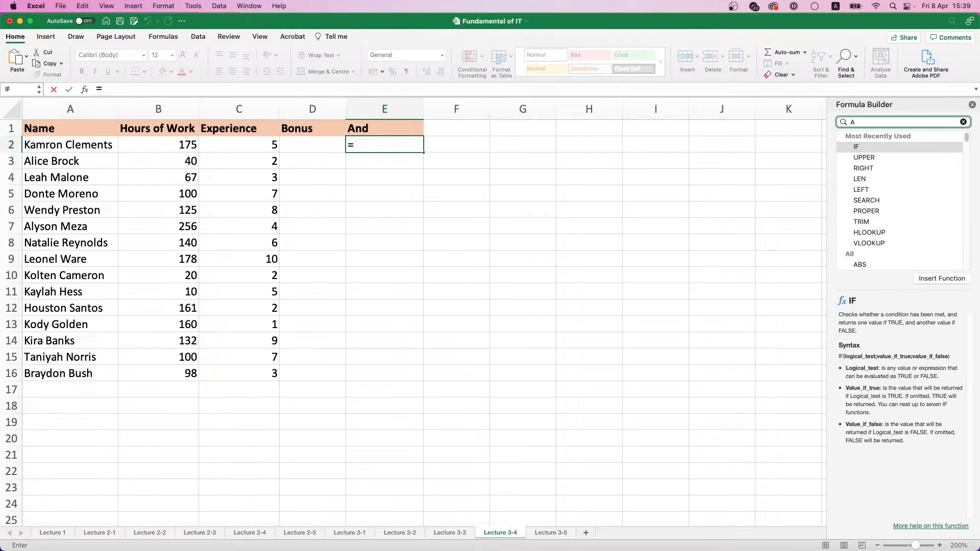
pyautogui.write('nd')
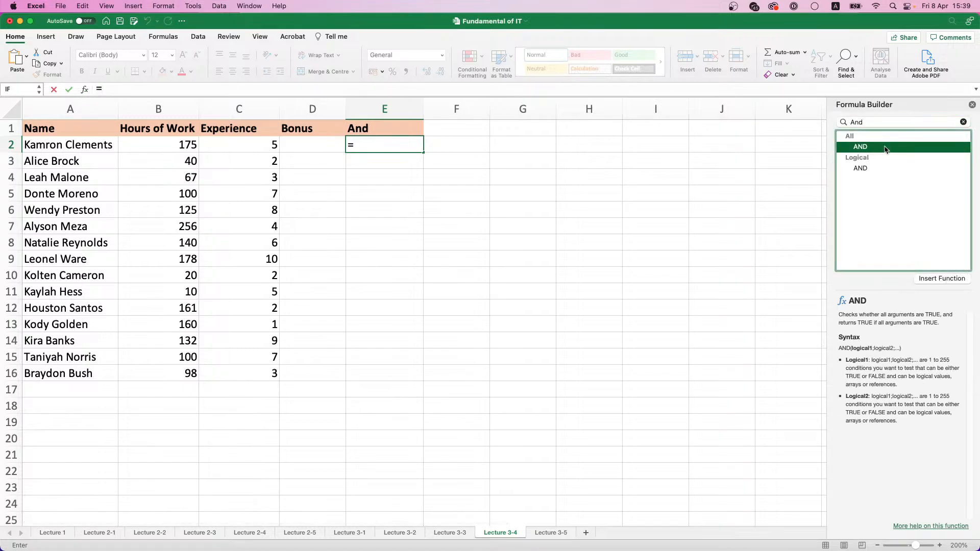
pyautogui.doubleClick(866, 151)
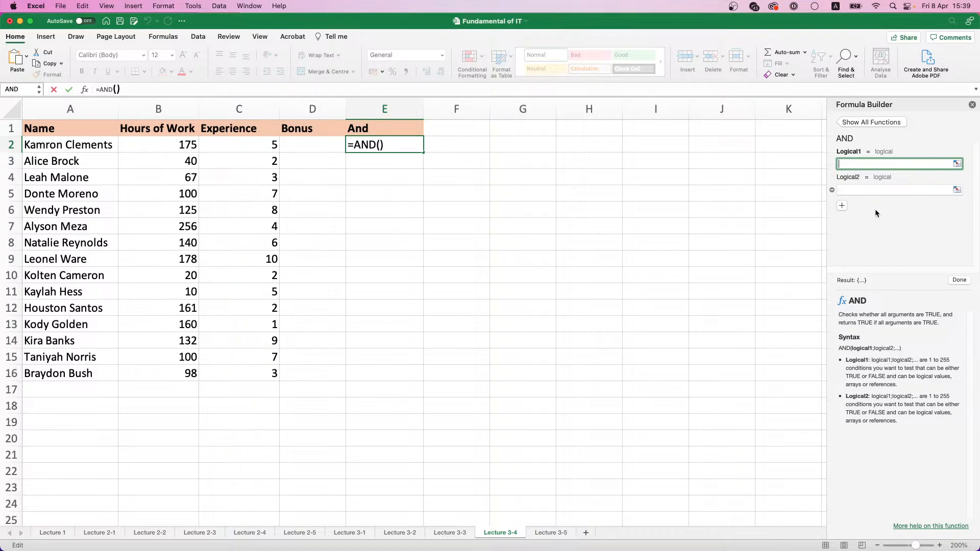
# Set the AND conditions in E2 to B2>=160 and C2>=5, and copy the formula down to E16
pyautogui.click(183, 140)
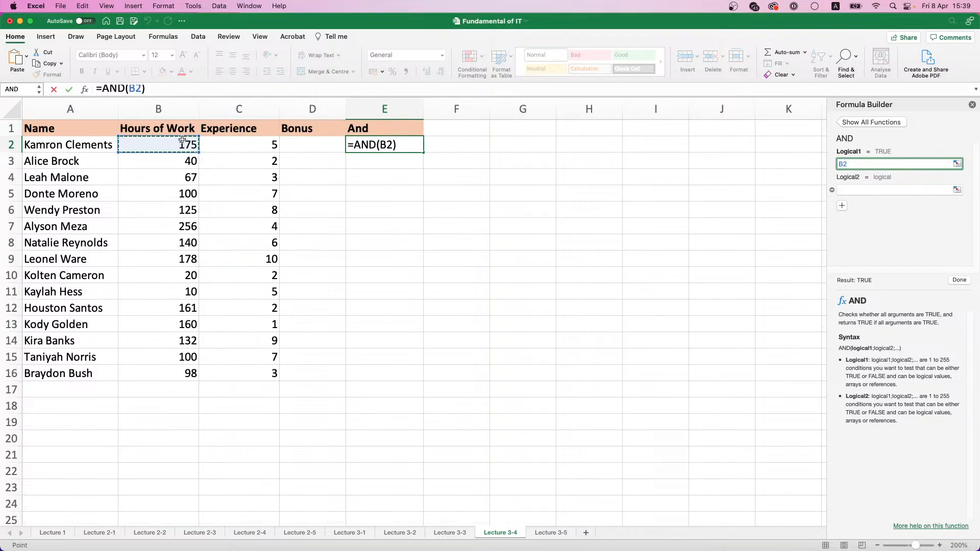
pyautogui.write('>=')
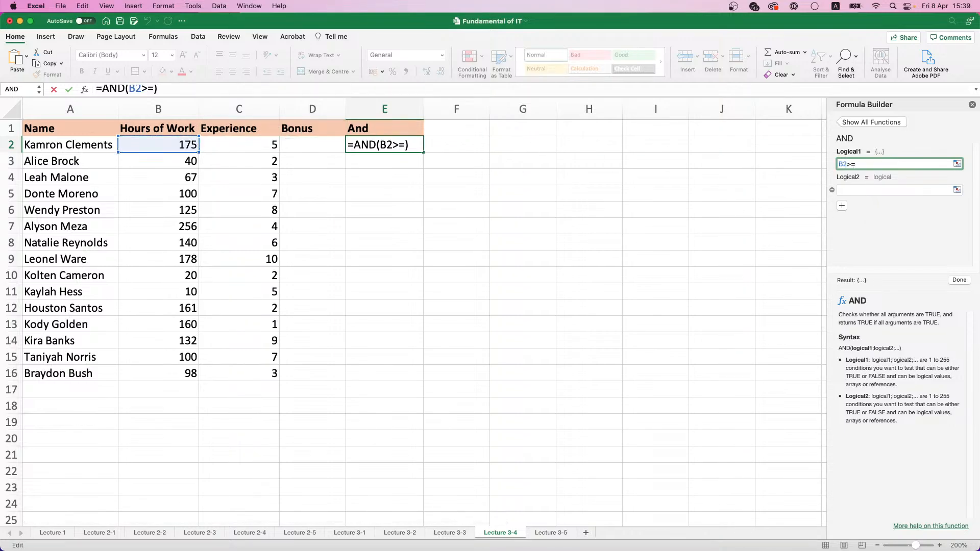
pyautogui.write('160')
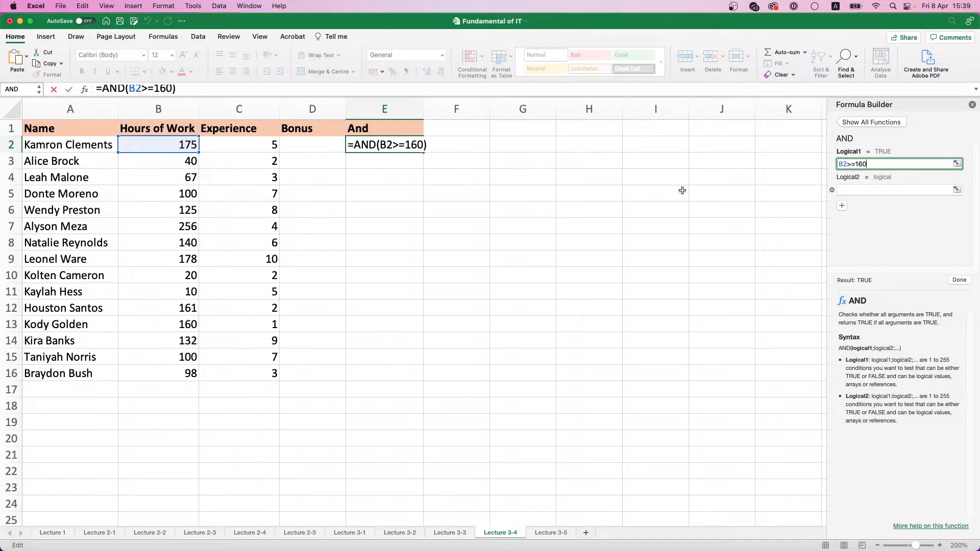
pyautogui.click(857, 190)
pyautogui.click(235, 146)
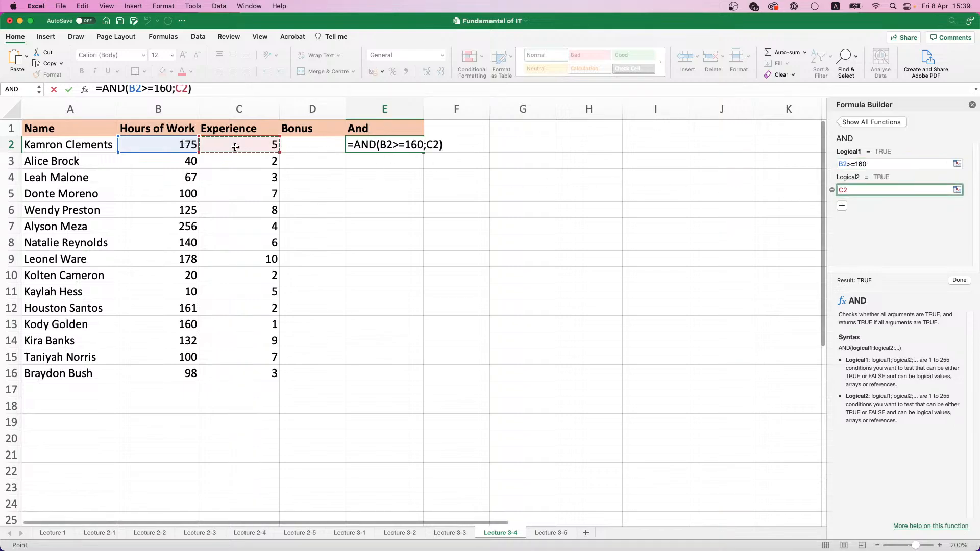
pyautogui.write('>=5')
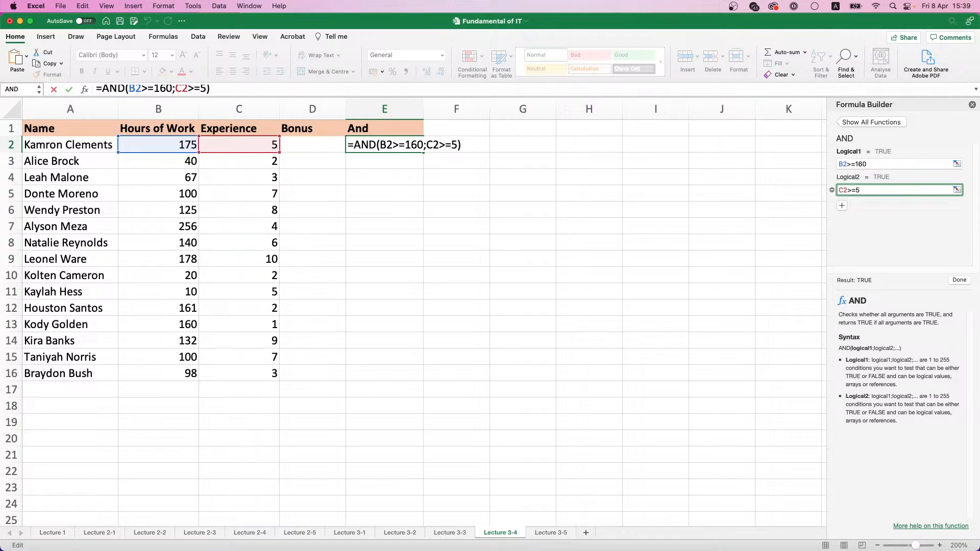
pyautogui.click(959, 280)
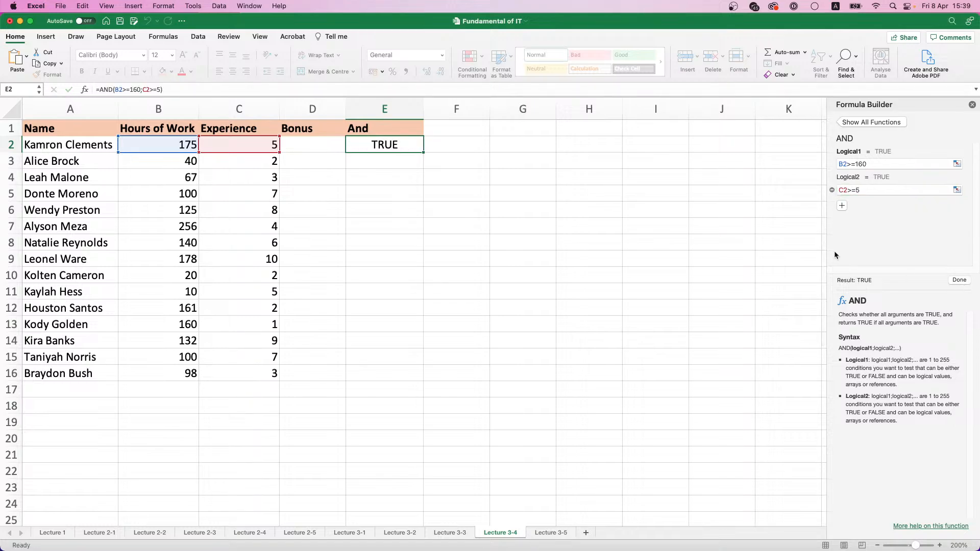
pyautogui.doubleClick(419, 153)
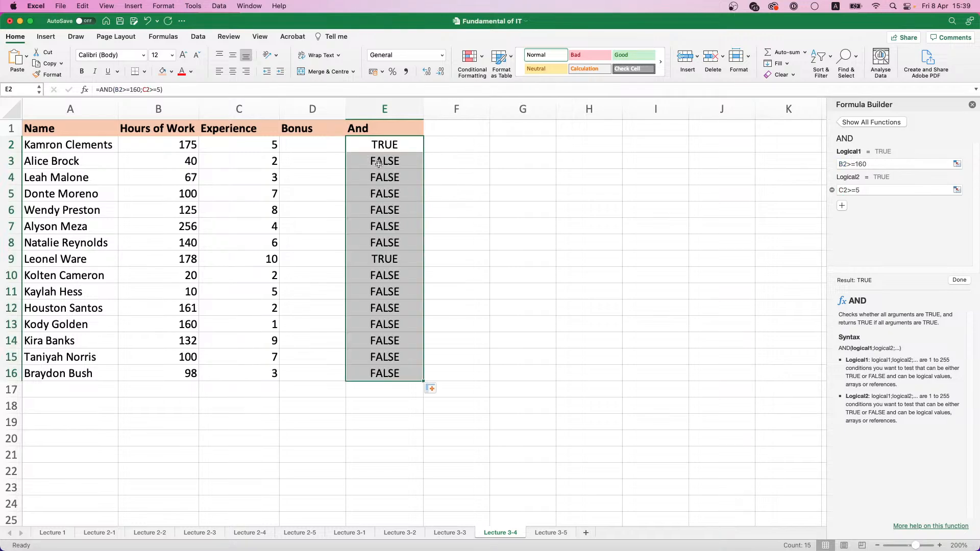
# Start a formula in D2 and insert the IF function through the Formula Builder
pyautogui.click(311, 139)
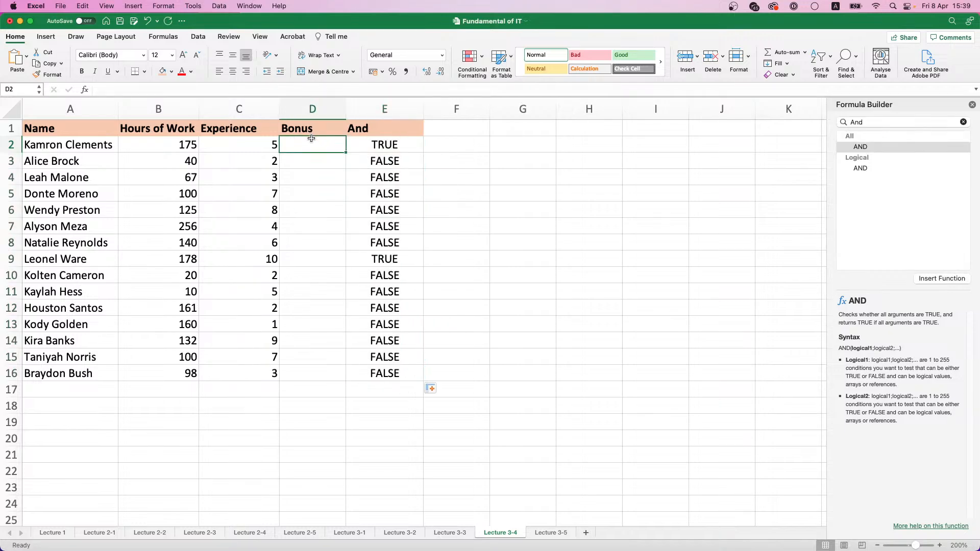
pyautogui.write('=')
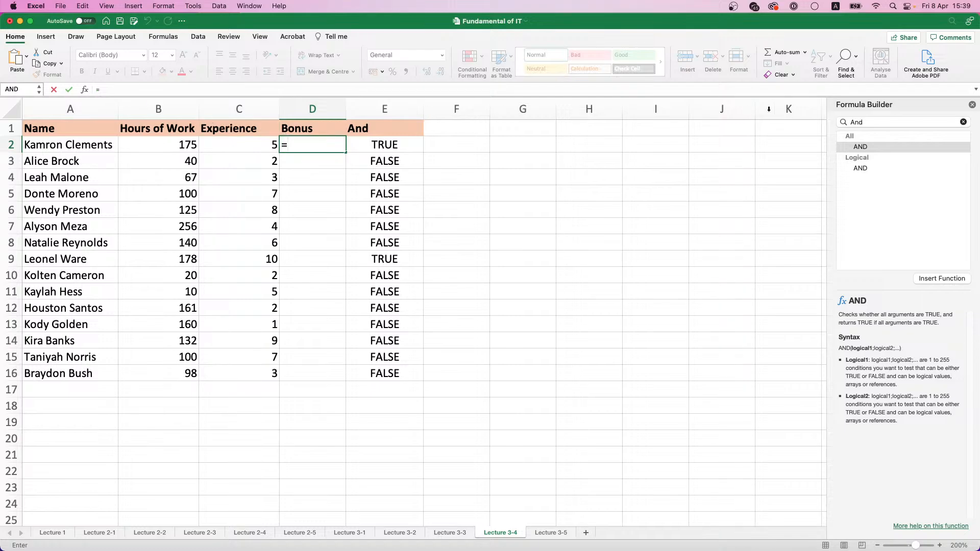
pyautogui.doubleClick(868, 122)
pyautogui.write('If')
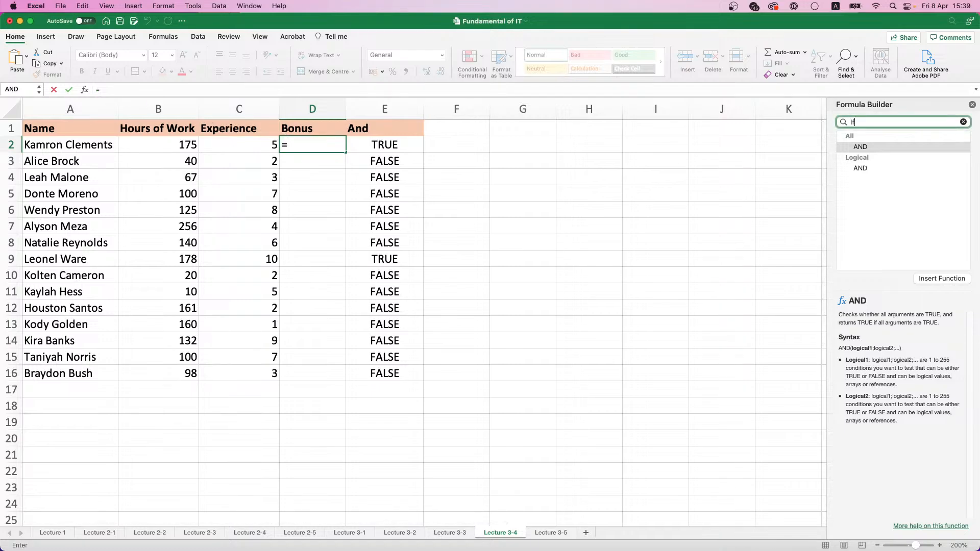
pyautogui.doubleClick(877, 145)
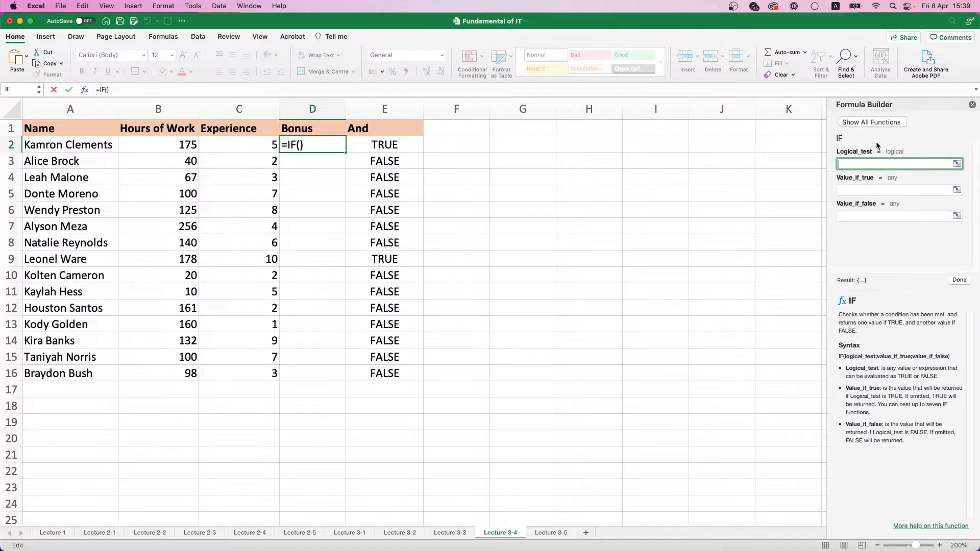
# Give D2's IF function the logical test E2, value if true 15000 and value if false 0, and copy it down to D16
pyautogui.click(399, 148)
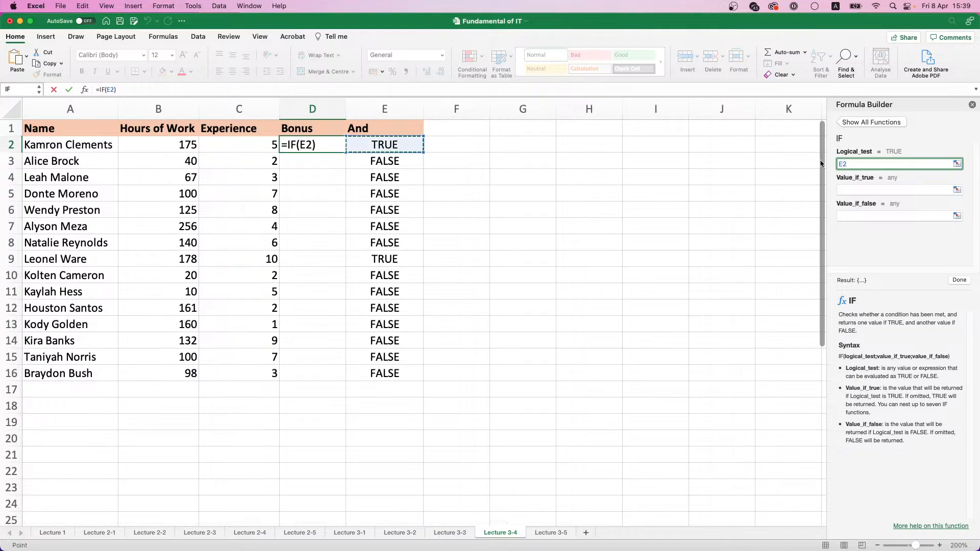
pyautogui.click(879, 189)
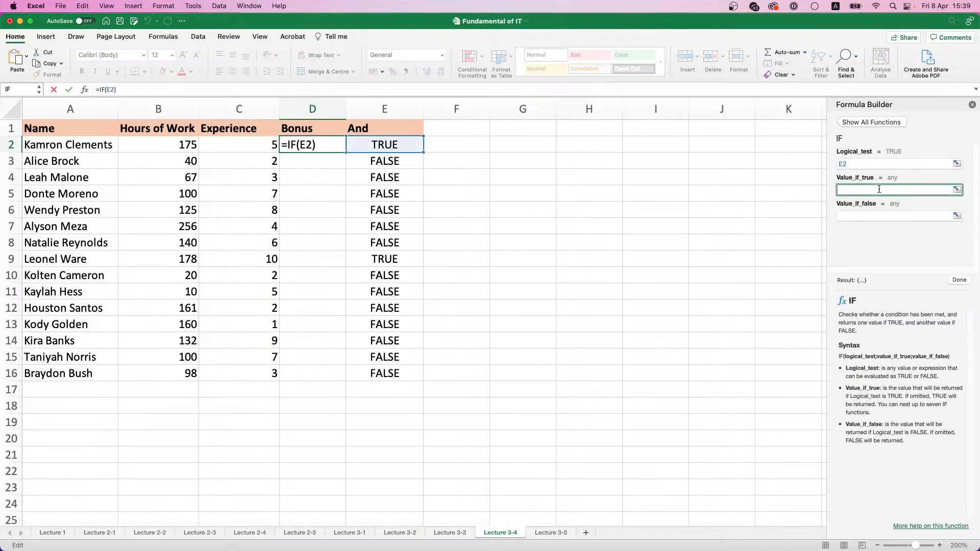
pyautogui.write('15000')
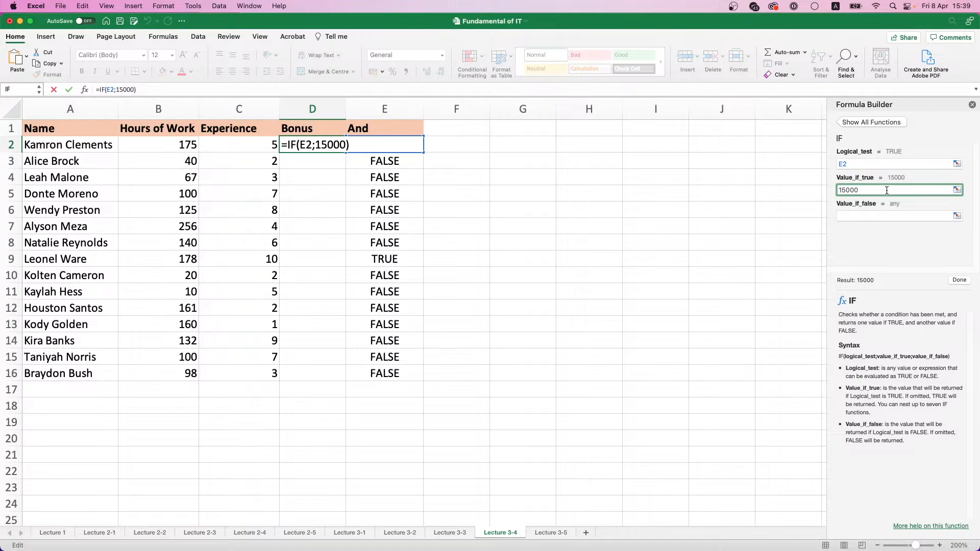
pyautogui.click(886, 214)
pyautogui.write('0')
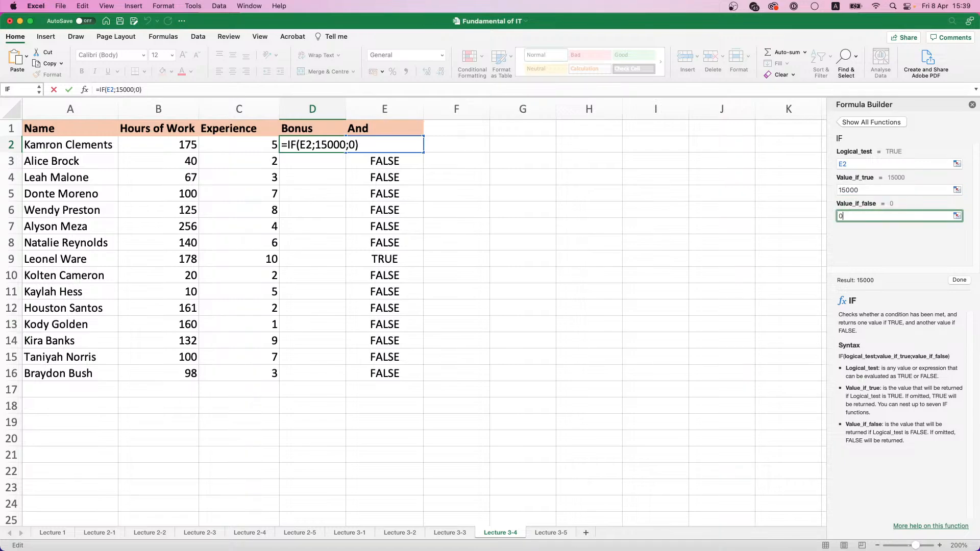
pyautogui.click(959, 280)
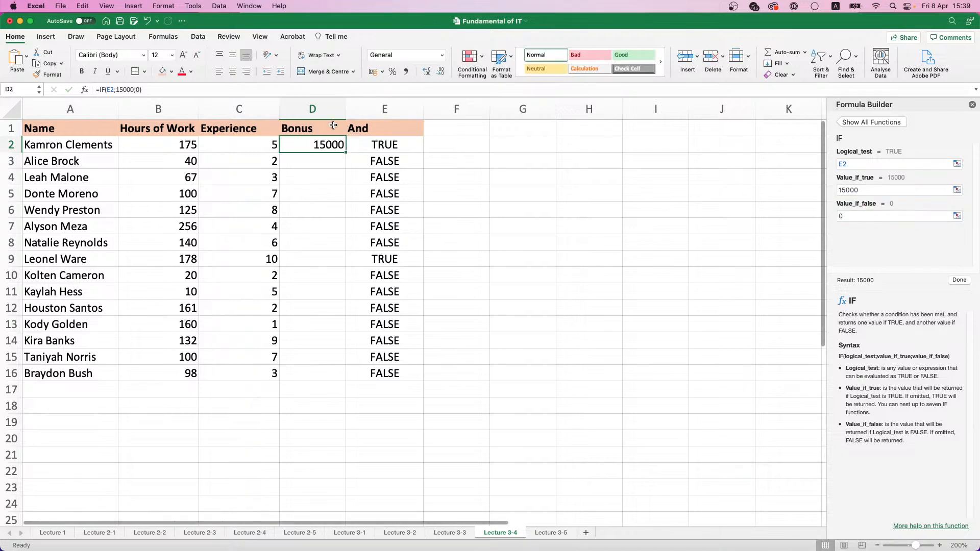
pyautogui.doubleClick(347, 153)
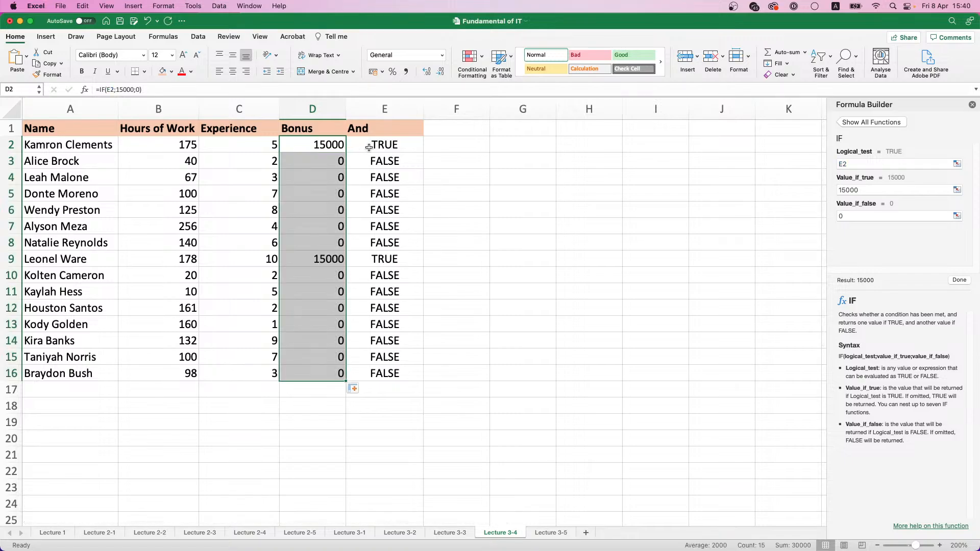
# Replace the logical test in D2 with AND(B2>=160;C2>=5) copied from E2, and copy the formula down to D16
pyautogui.click(369, 149)
pyautogui.click(120, 89)
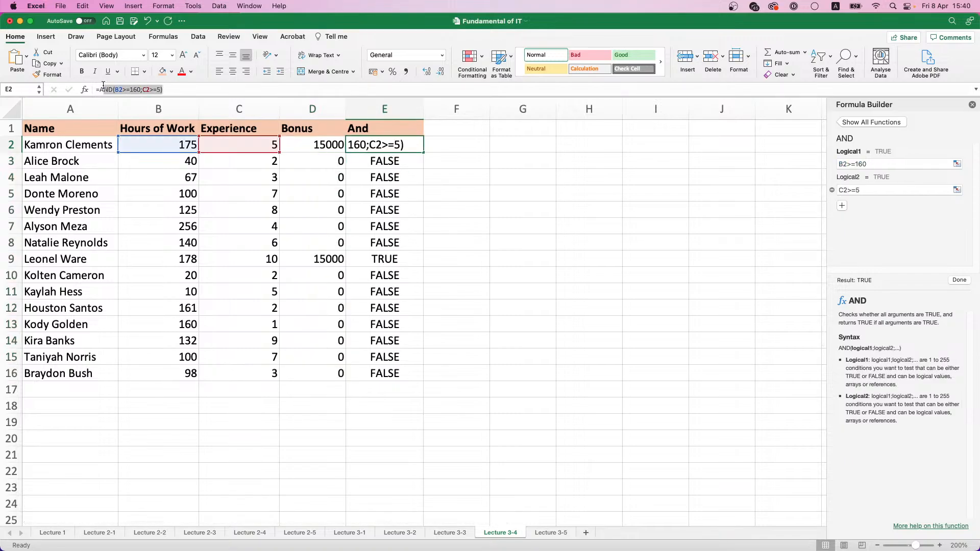
pyautogui.click(309, 152)
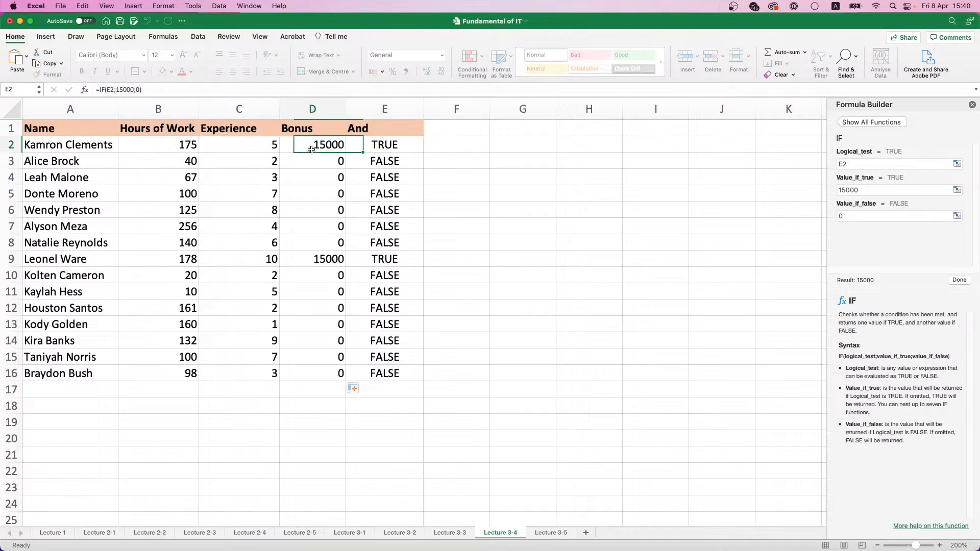
pyautogui.click(844, 162)
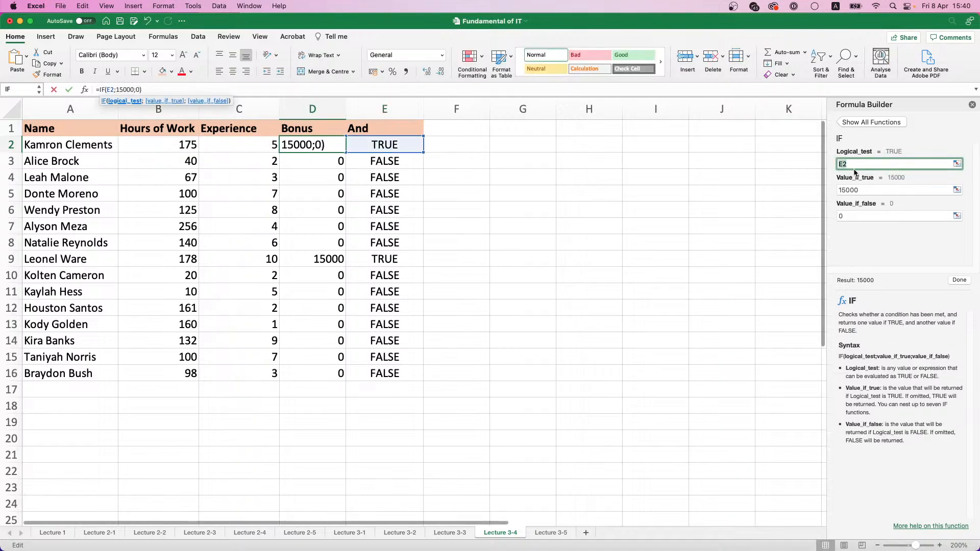
pyautogui.write('AND(B2>=160;C2>=5)')
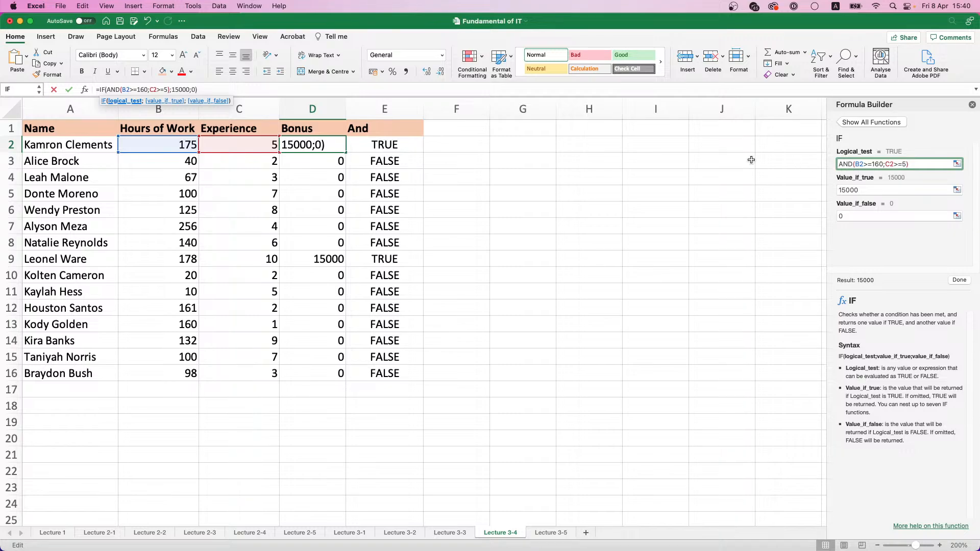
pyautogui.press('Return')
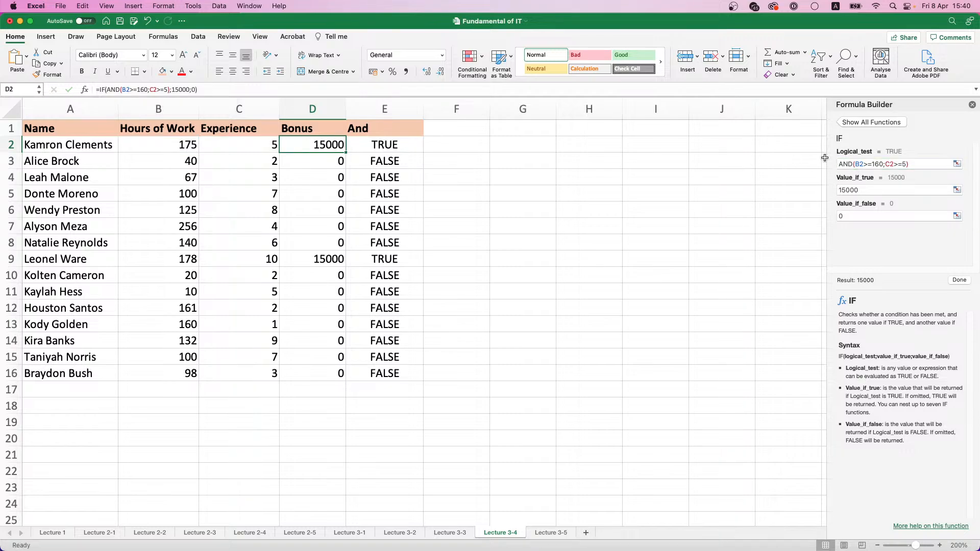
pyautogui.doubleClick(345, 152)
# Delete the And helper column E from the sheet
pyautogui.click(378, 111)
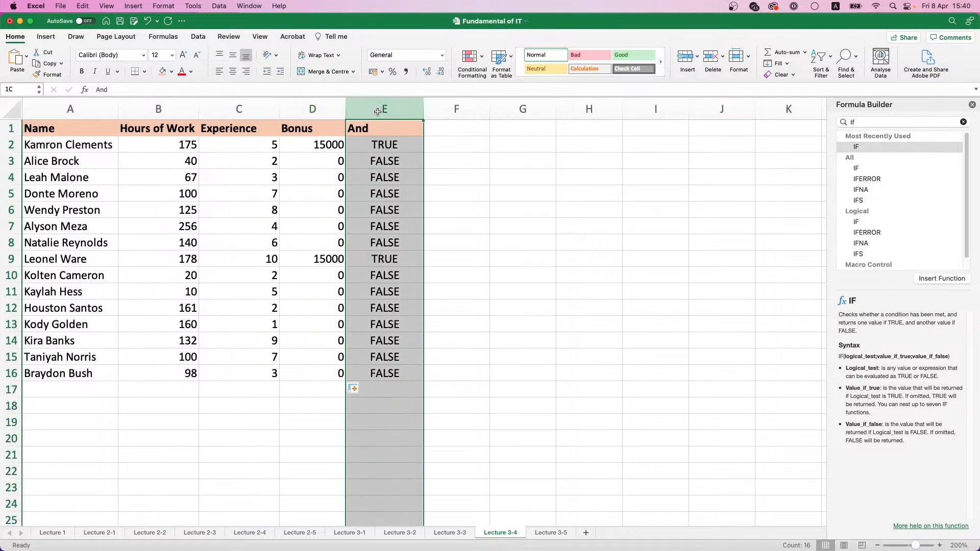
pyautogui.click(707, 62)
pyautogui.click(313, 109)
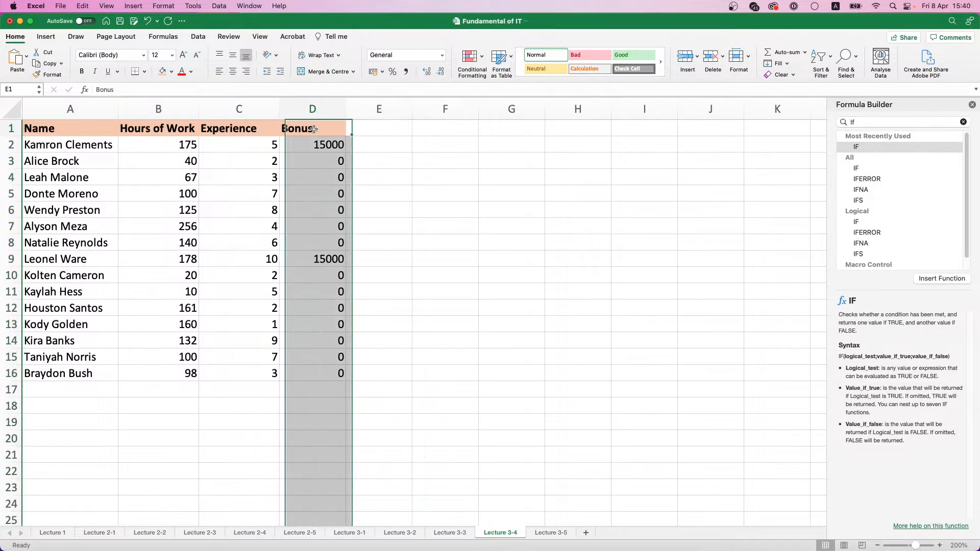
# Replace AND with OR in D2's logical test, making it OR(B2>=160;C2>=5), and copy the formula down to D16
pyautogui.click(295, 139)
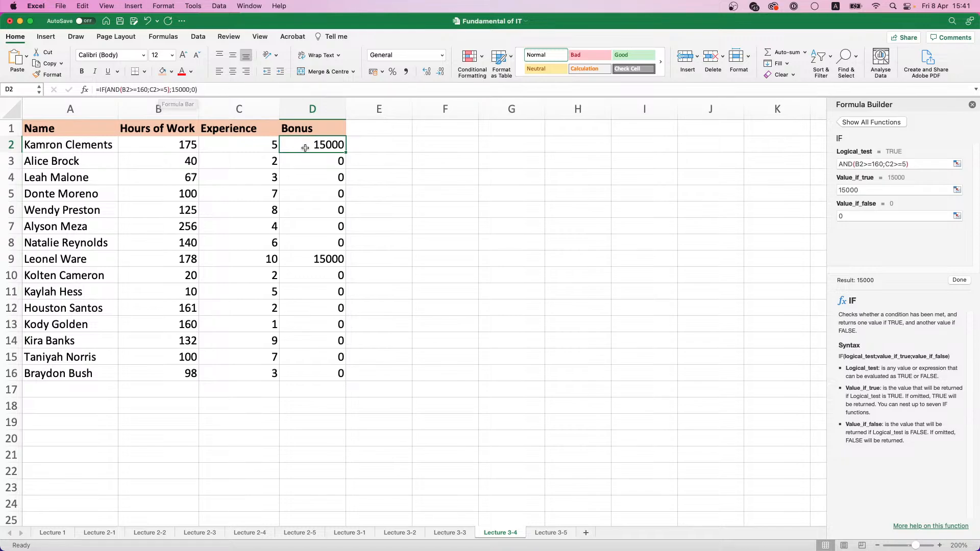
pyautogui.click(115, 95)
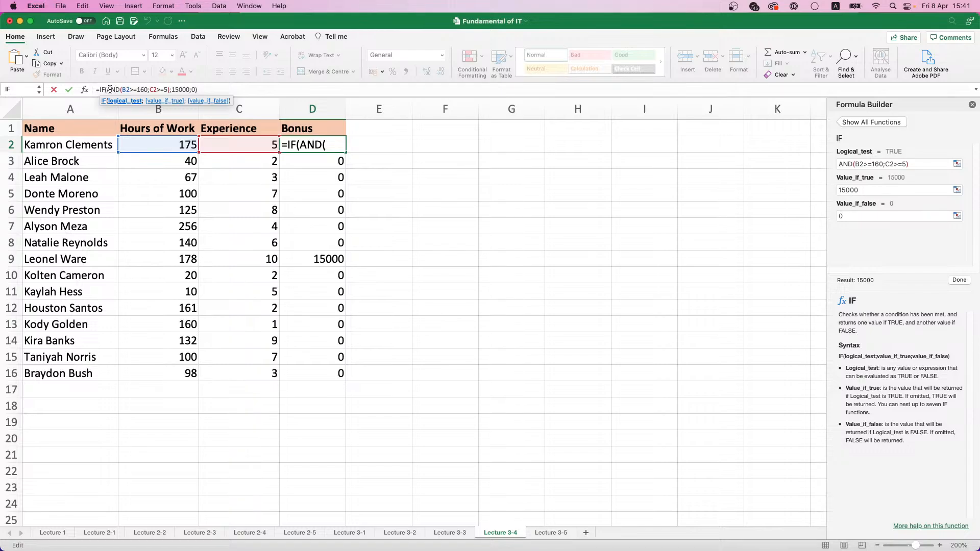
pyautogui.moveTo(106, 90); pyautogui.dragTo(120, 90)
pyautogui.doubleClick(842, 163)
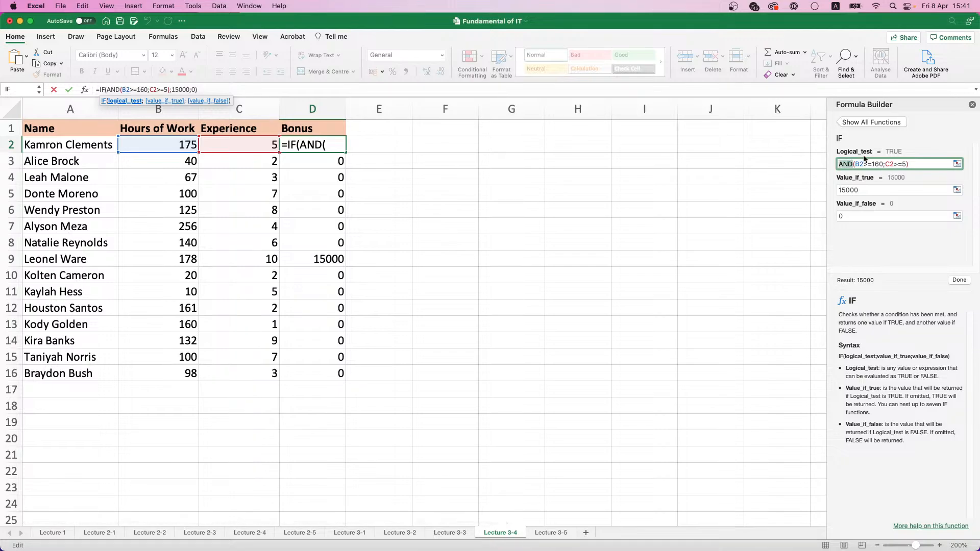
pyautogui.write('OR')
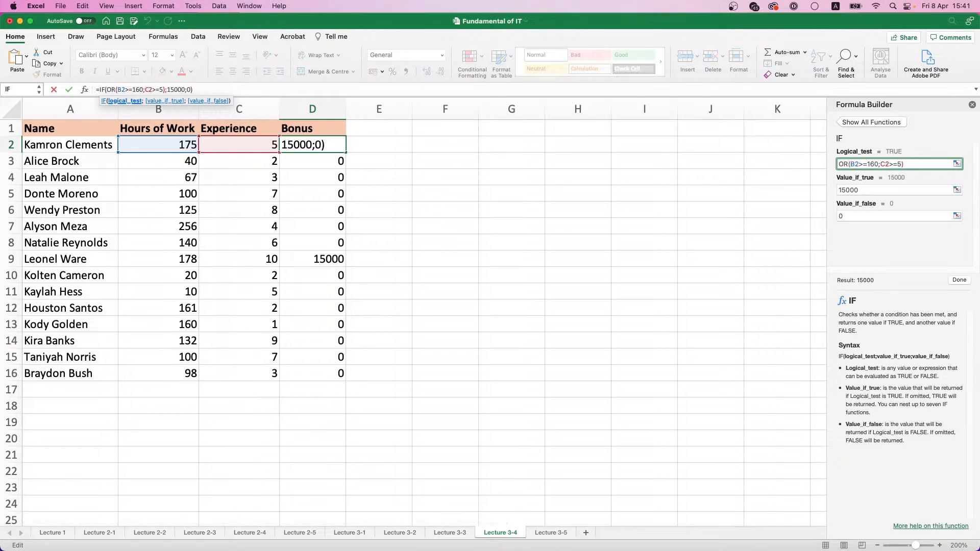
pyautogui.press('Return')
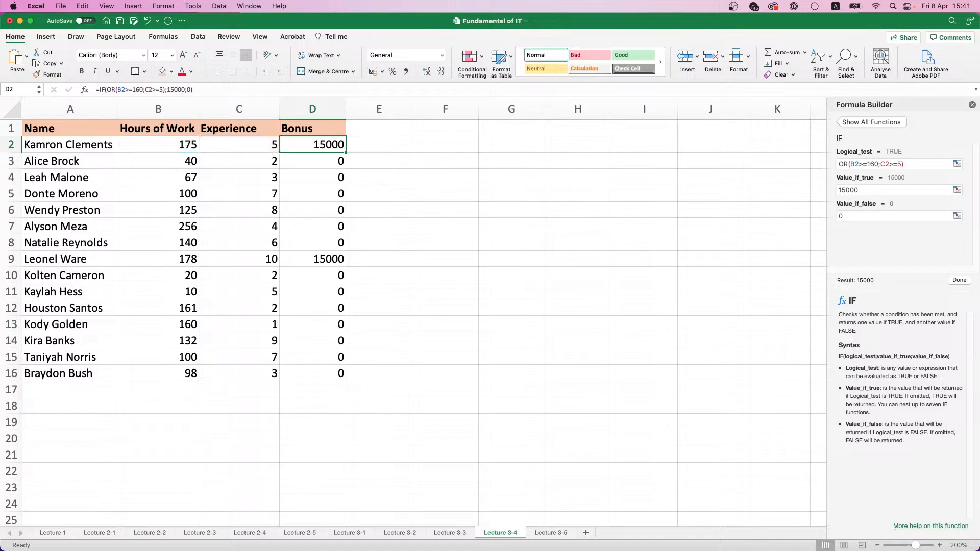
pyautogui.doubleClick(346, 152)
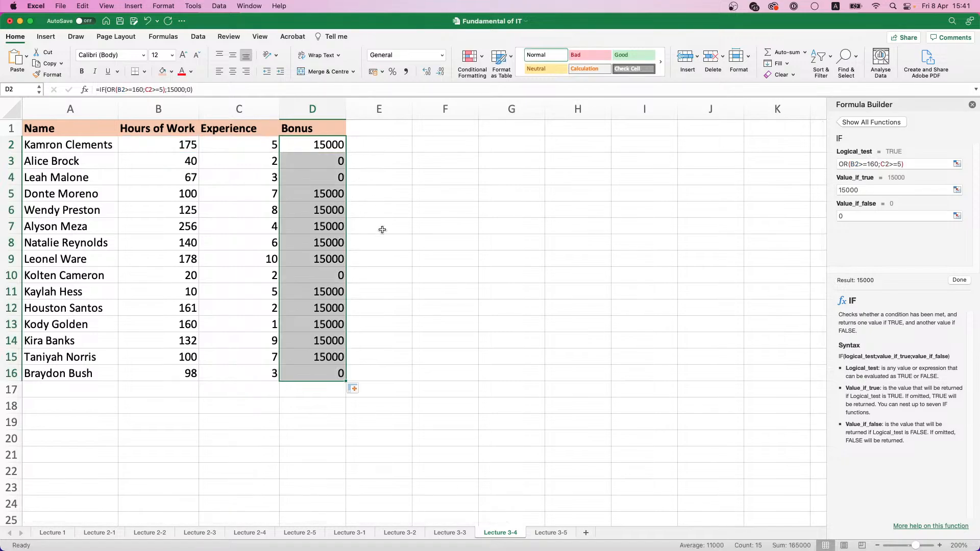
# Check the copied OR formulas in several Bonus cells between D5 and D15
pyautogui.click(333, 198)
pyautogui.click(330, 247)
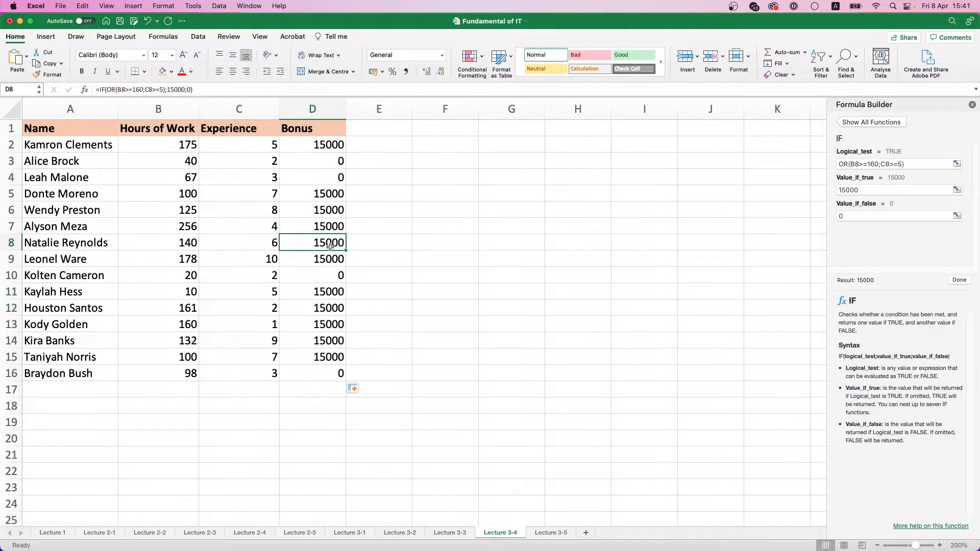
pyautogui.click(334, 263)
pyautogui.click(334, 306)
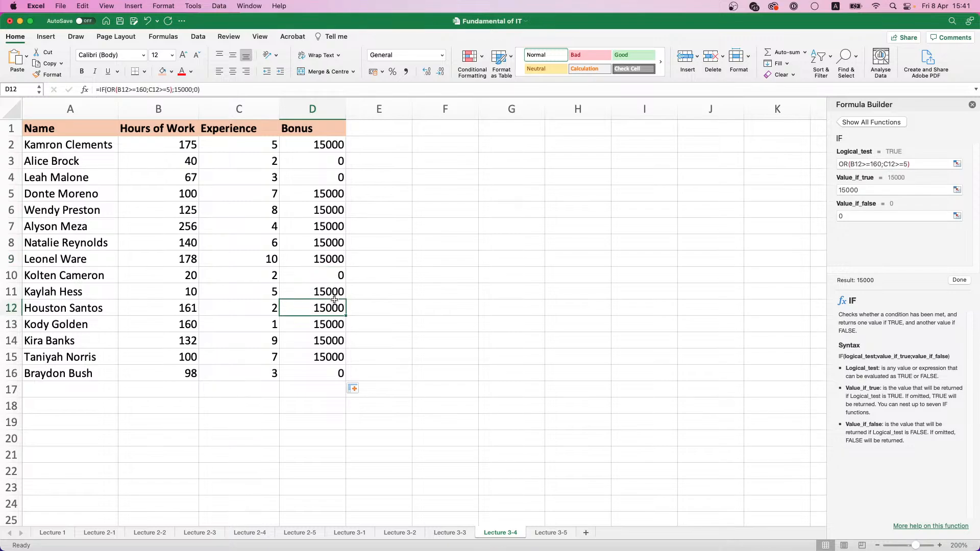
pyautogui.click(338, 338)
pyautogui.click(340, 351)
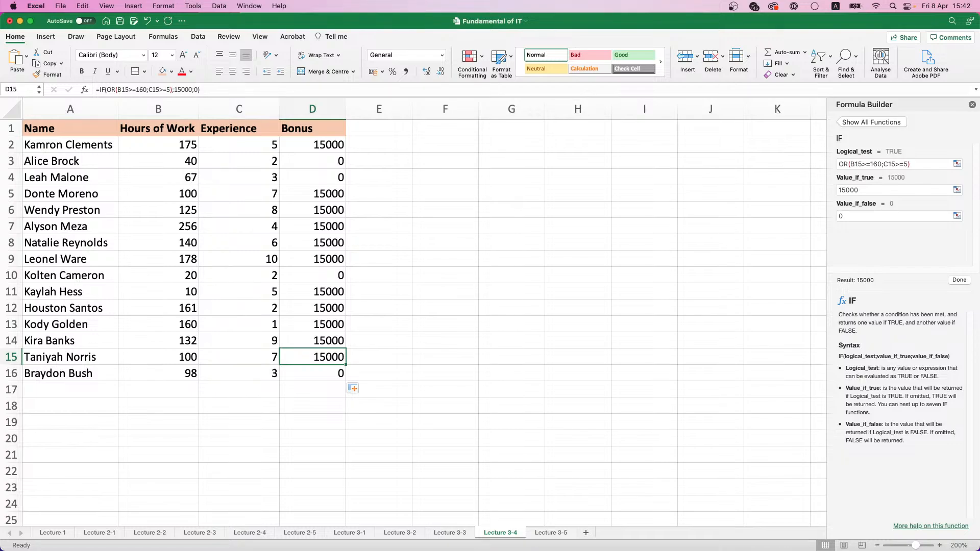
# Review the finished examples on sheets Lecture 3-1 through Lecture 3-5, and return to the Lecture 3-4 sheet
pyautogui.click(363, 535)
pyautogui.click(409, 534)
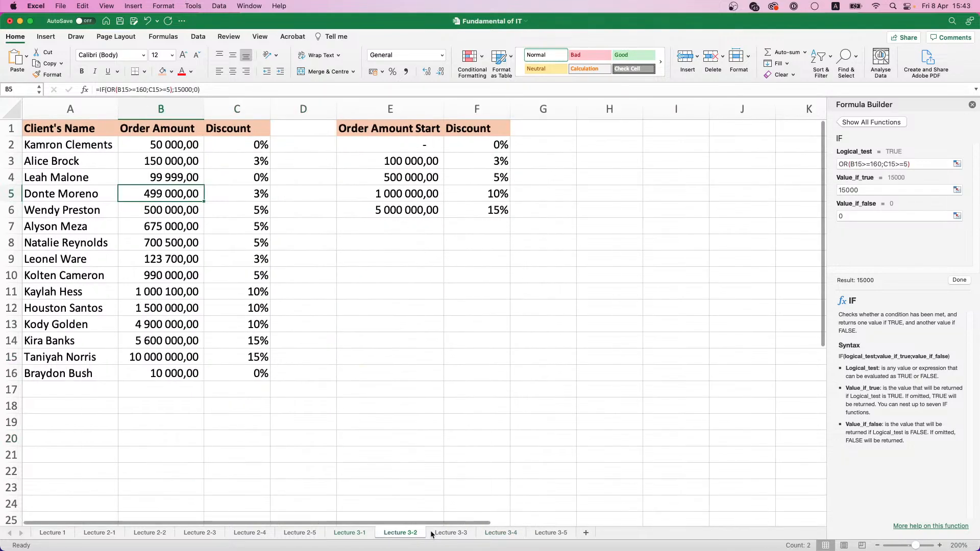
pyautogui.click(434, 534)
pyautogui.click(492, 532)
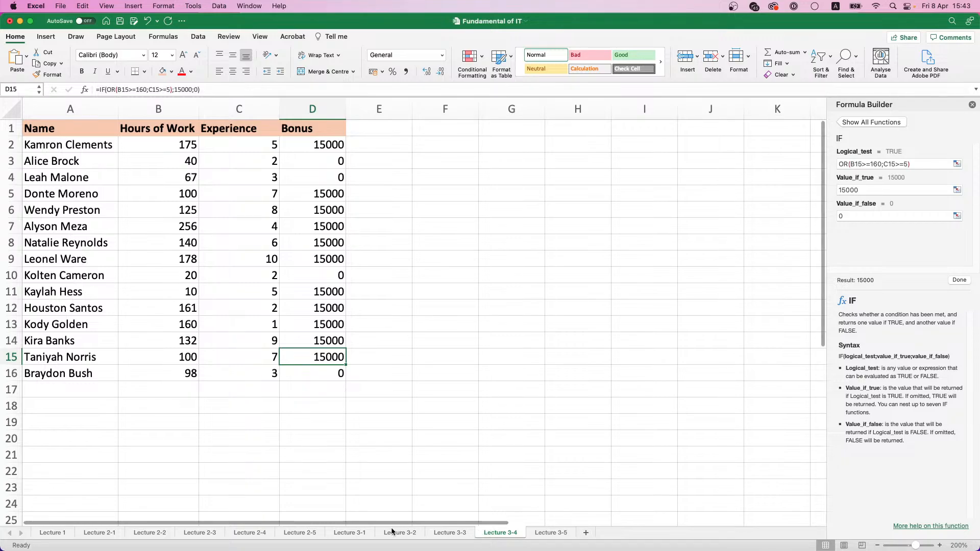
pyautogui.click(356, 537)
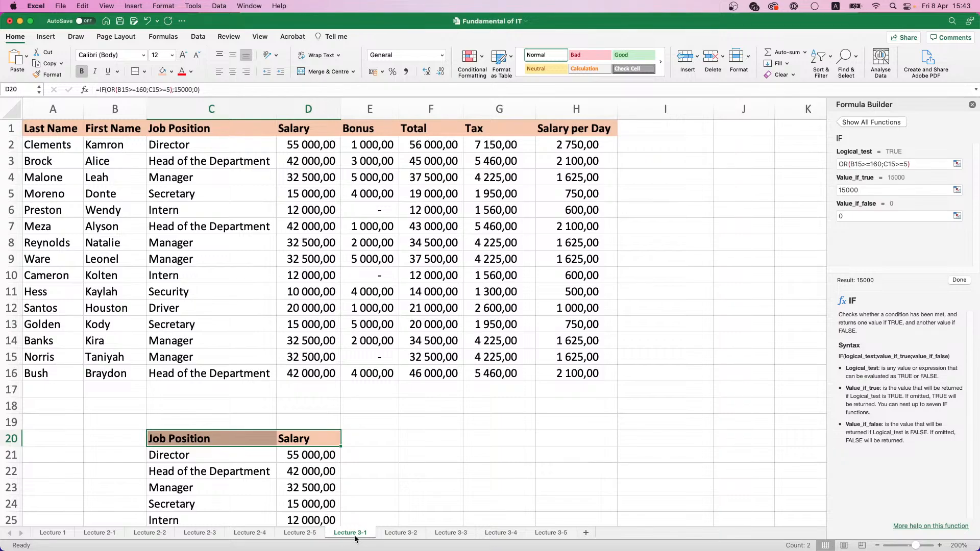
pyautogui.click(401, 534)
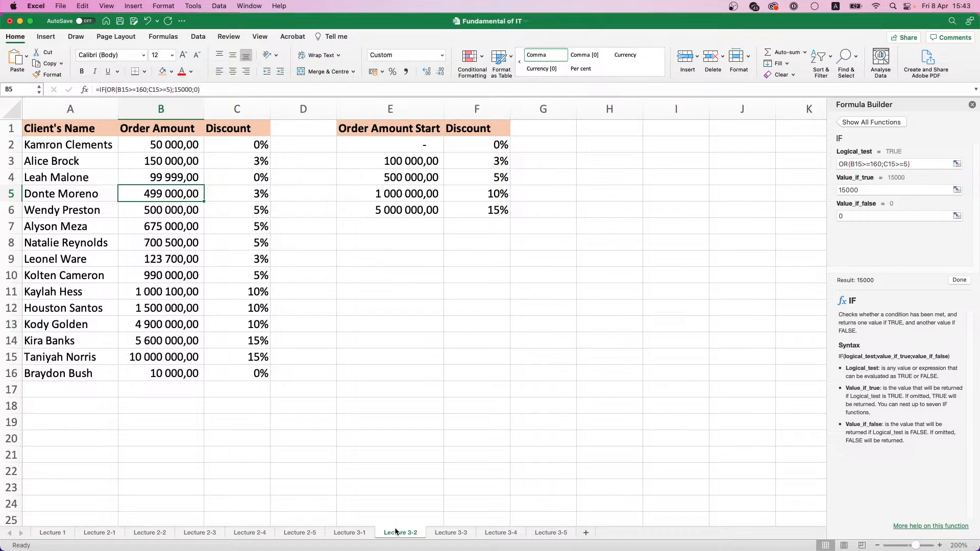
pyautogui.click(440, 536)
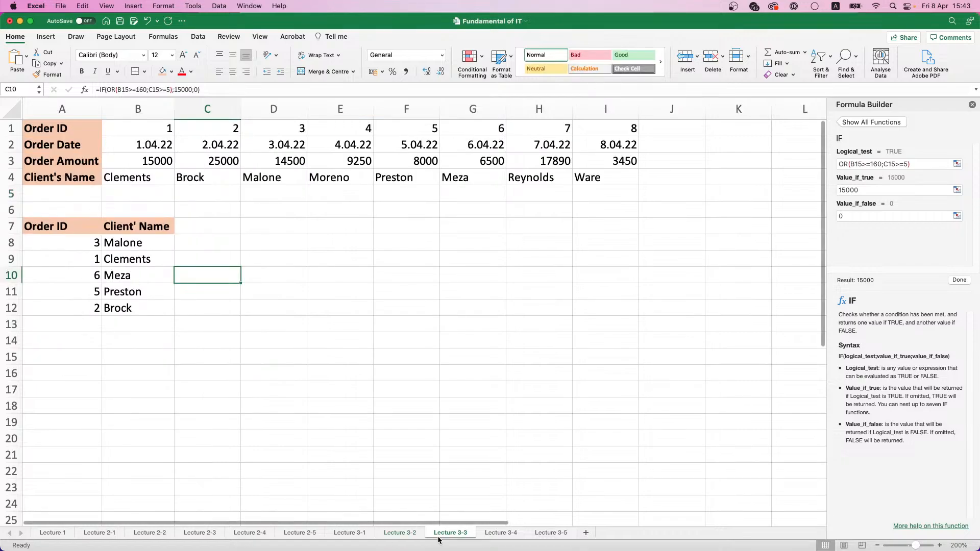
pyautogui.click(479, 536)
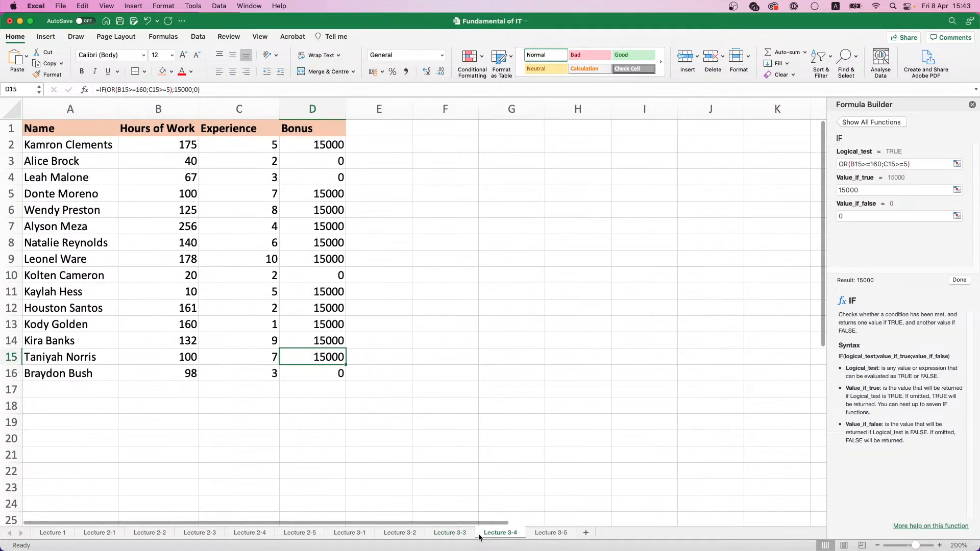
pyautogui.click(548, 533)
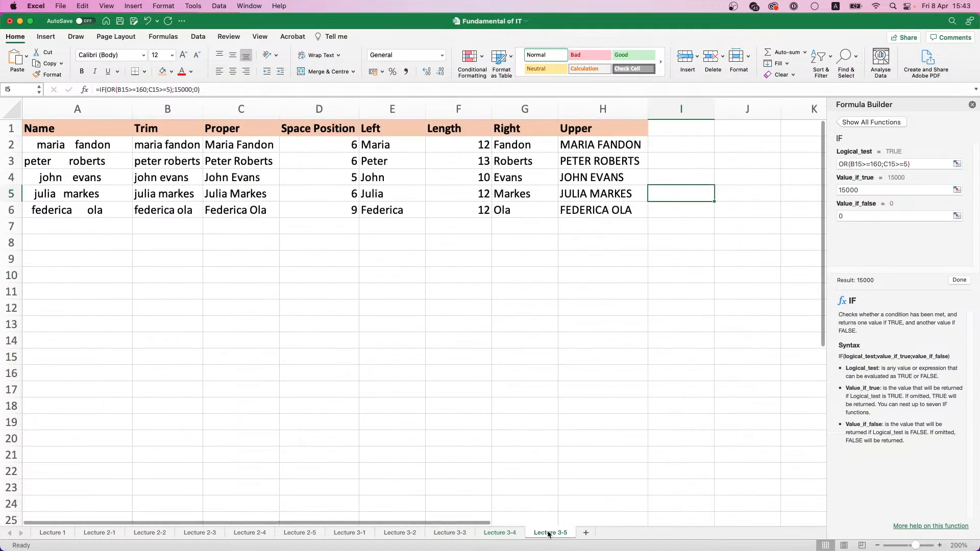
pyautogui.click(518, 531)
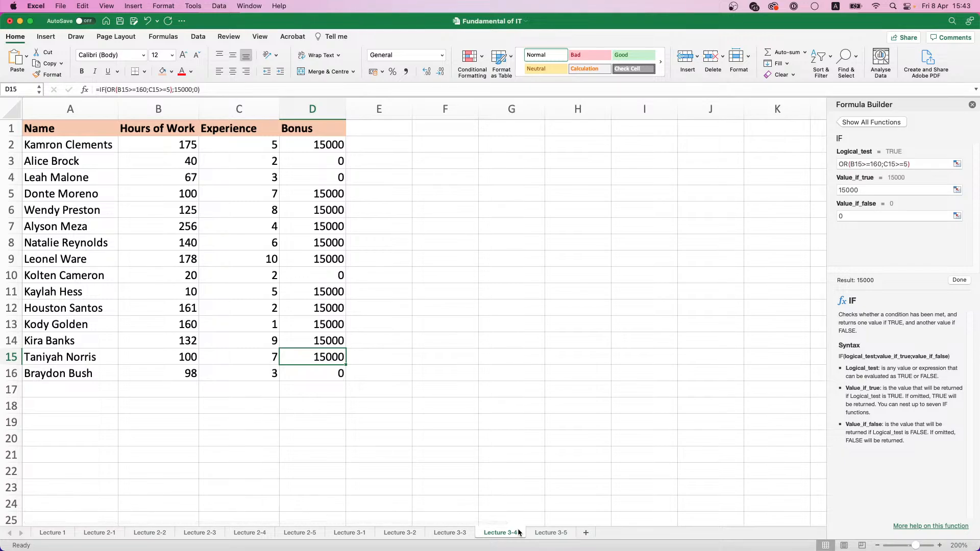